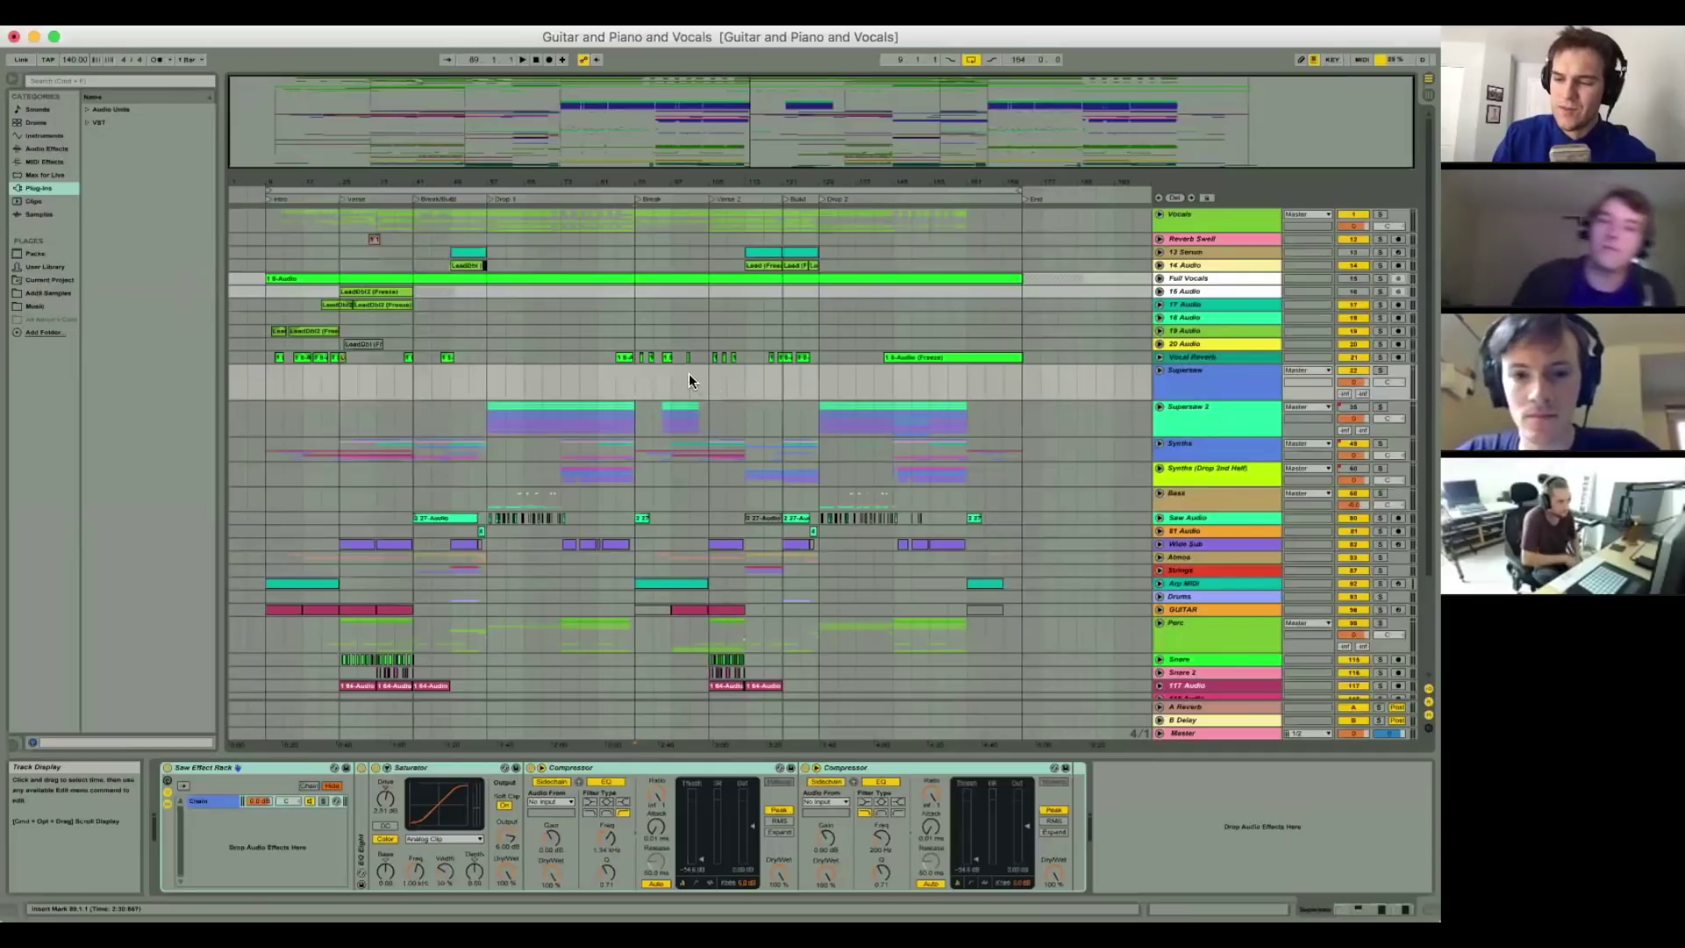
# Step: Mark the first half of the Break and the first half of Drop 1 on the Supersaw track
pyautogui.moveTo(635, 386); pyautogui.dragTo(693, 387)
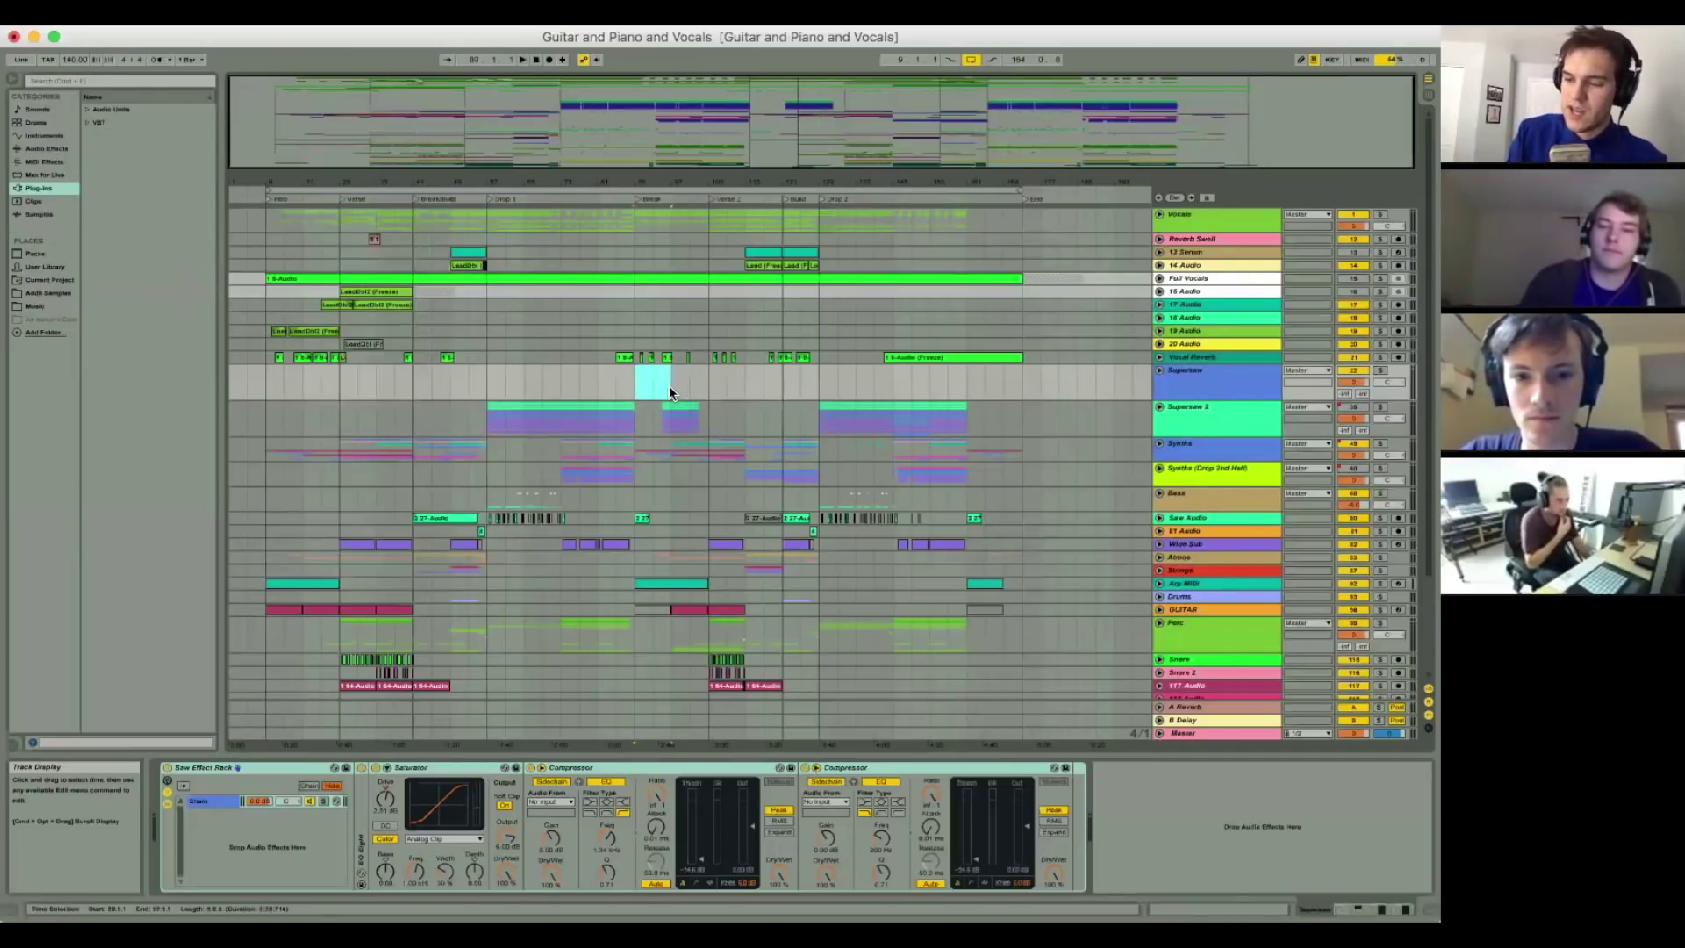
pyautogui.click(653, 383)
pyautogui.click(570, 363)
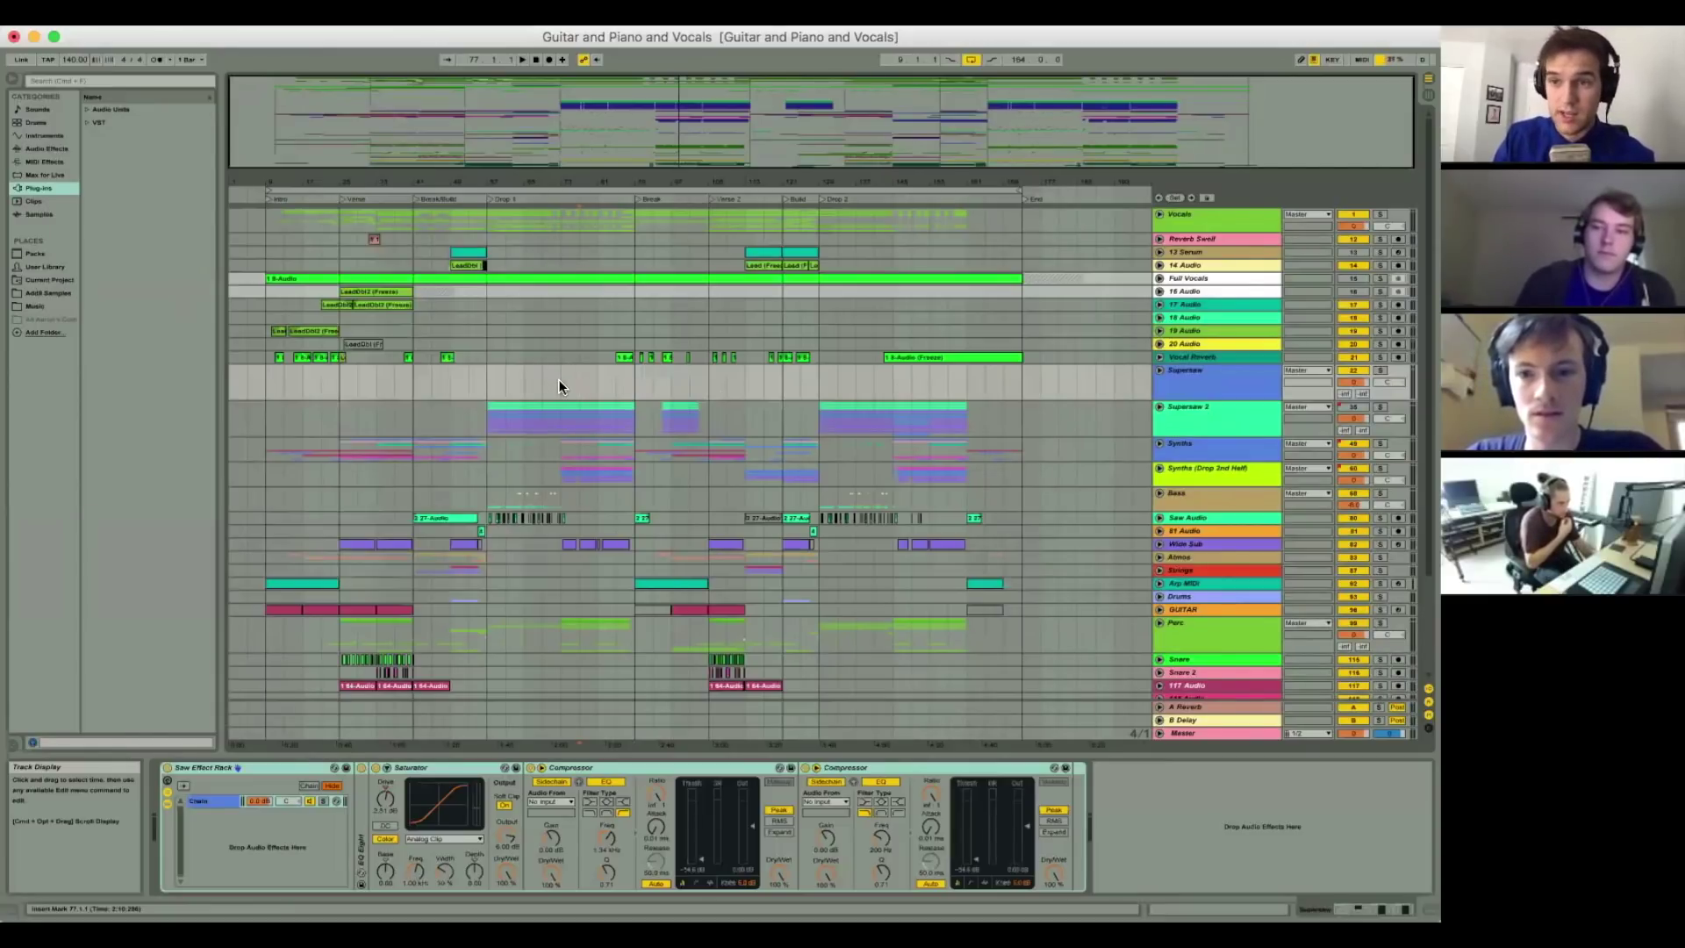
pyautogui.moveTo(559, 379); pyautogui.dragTo(487, 387)
pyautogui.click(486, 386)
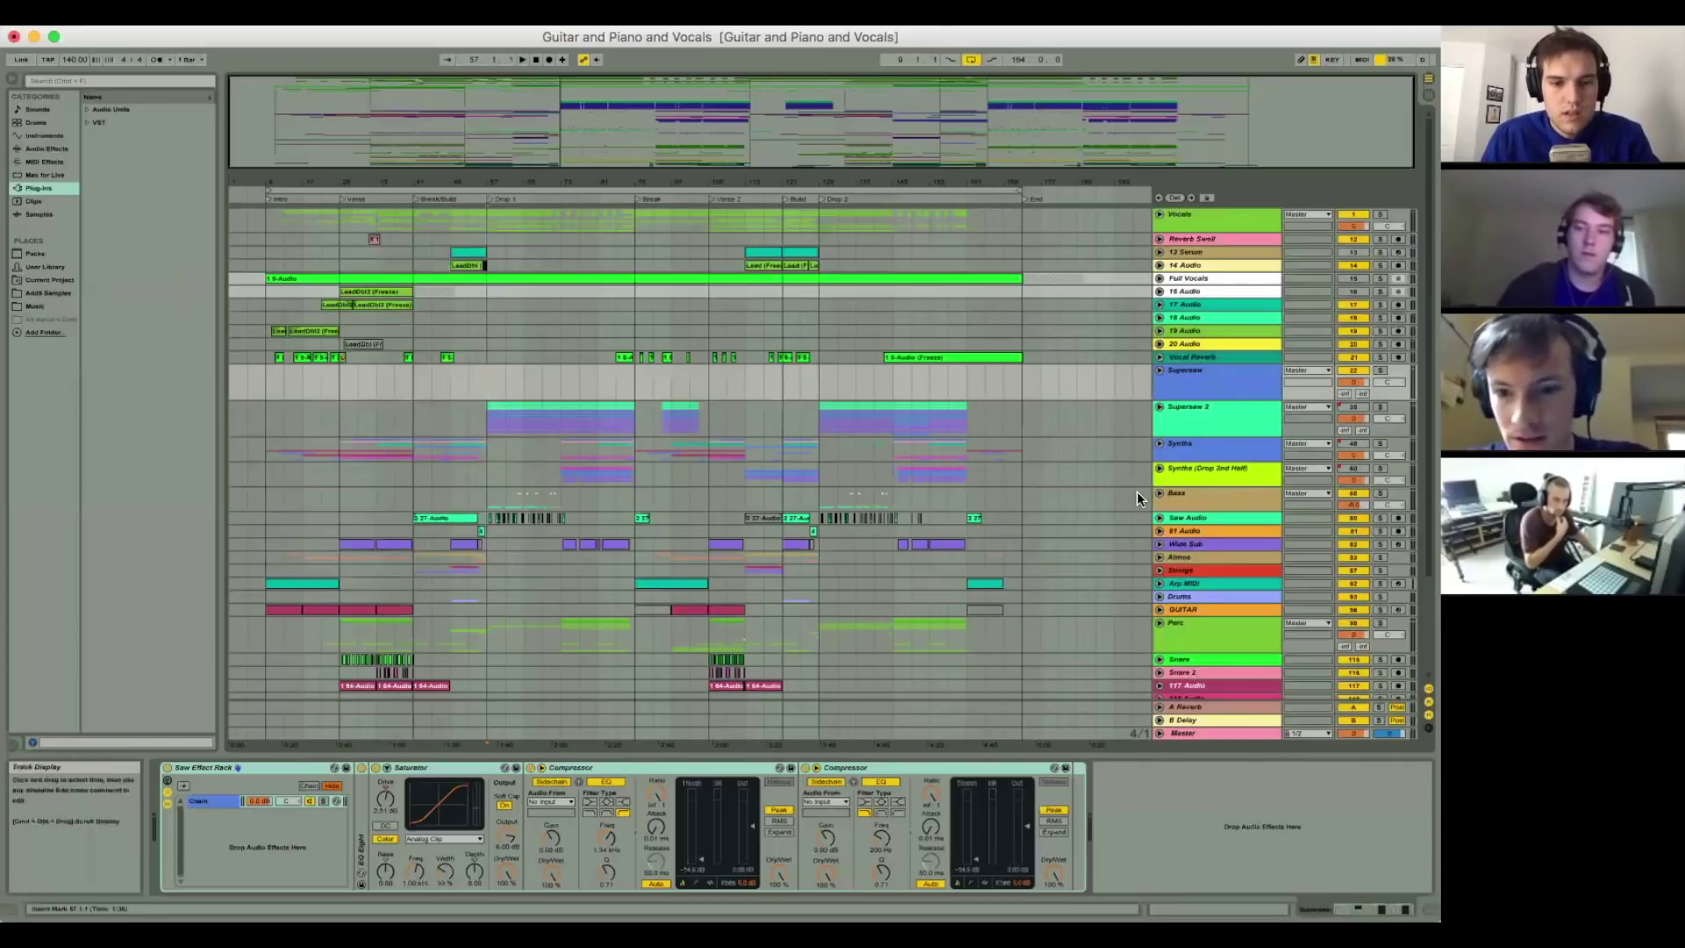
# Step: Look over the drum and percussion tracks and play the arrangement from the start of the verse
pyautogui.scroll(-5, 419, 414)
pyautogui.scroll(5, 333, 388)
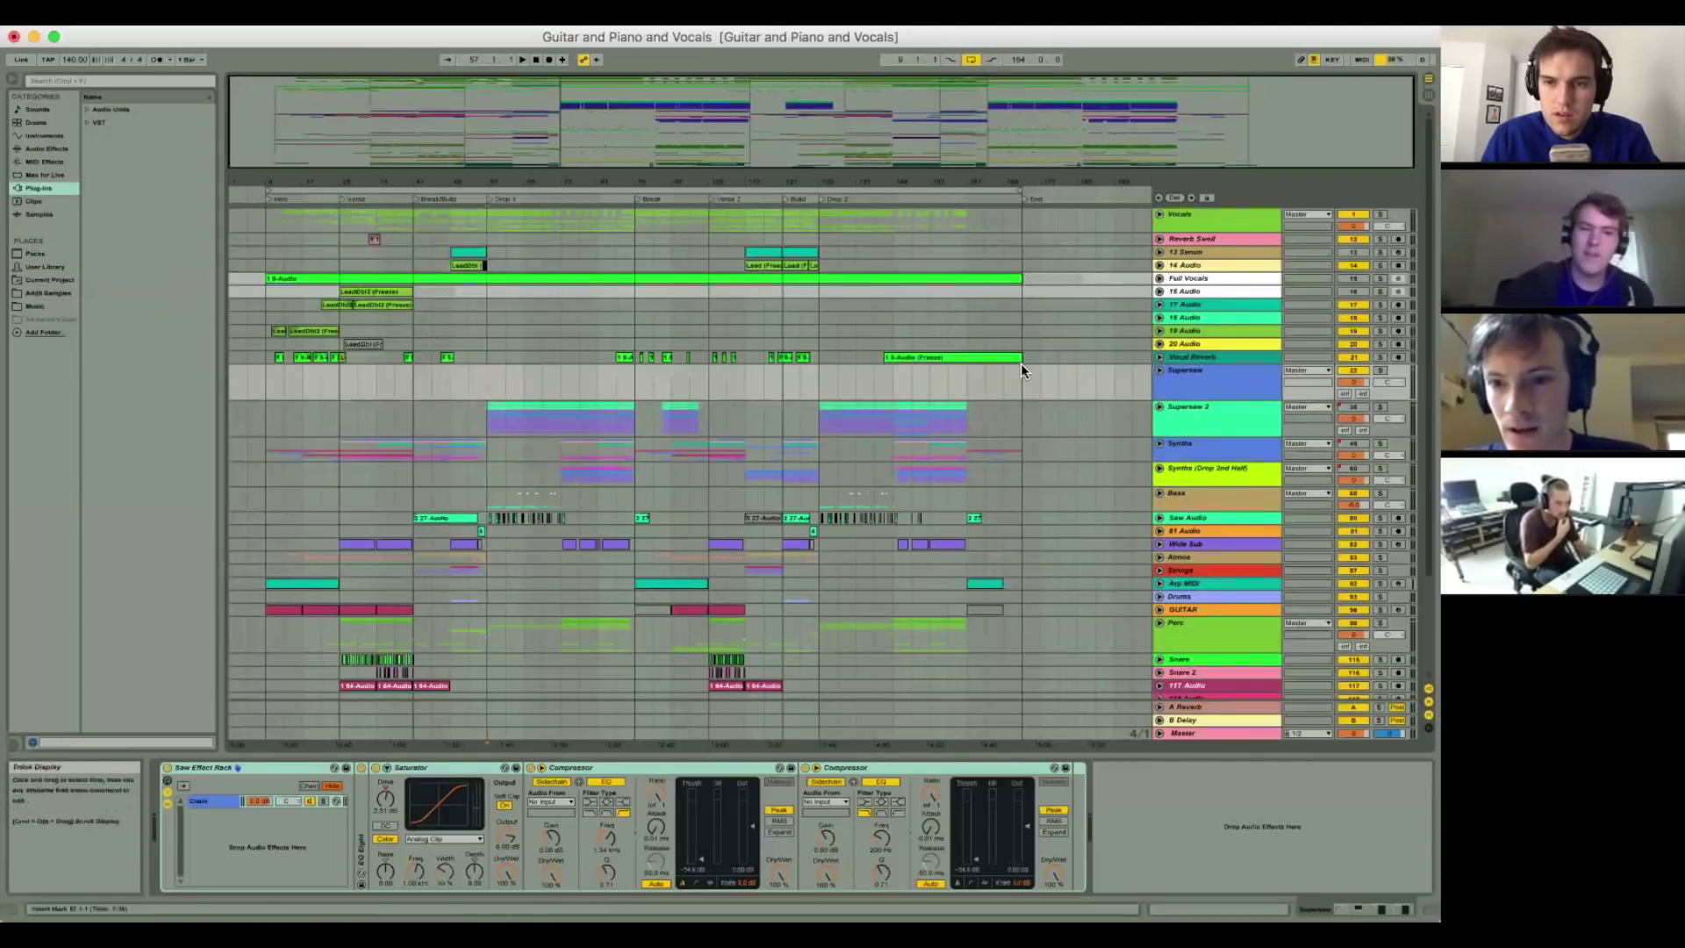
pyautogui.click(1086, 479)
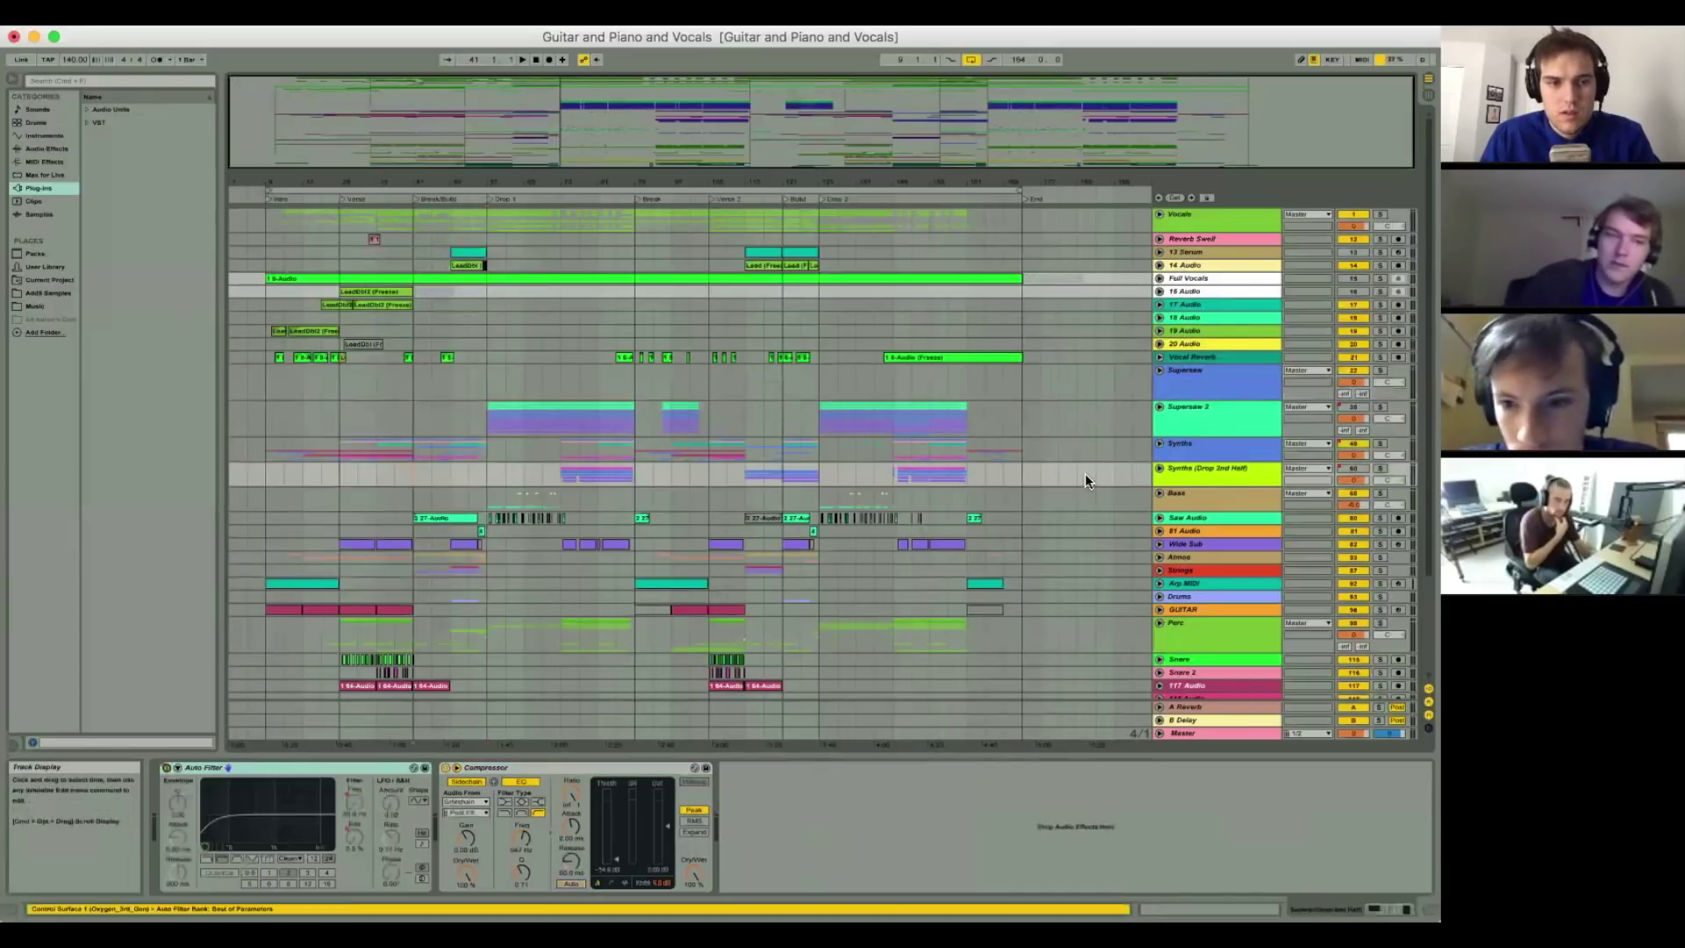
pyautogui.scroll(-3, 1161, 495)
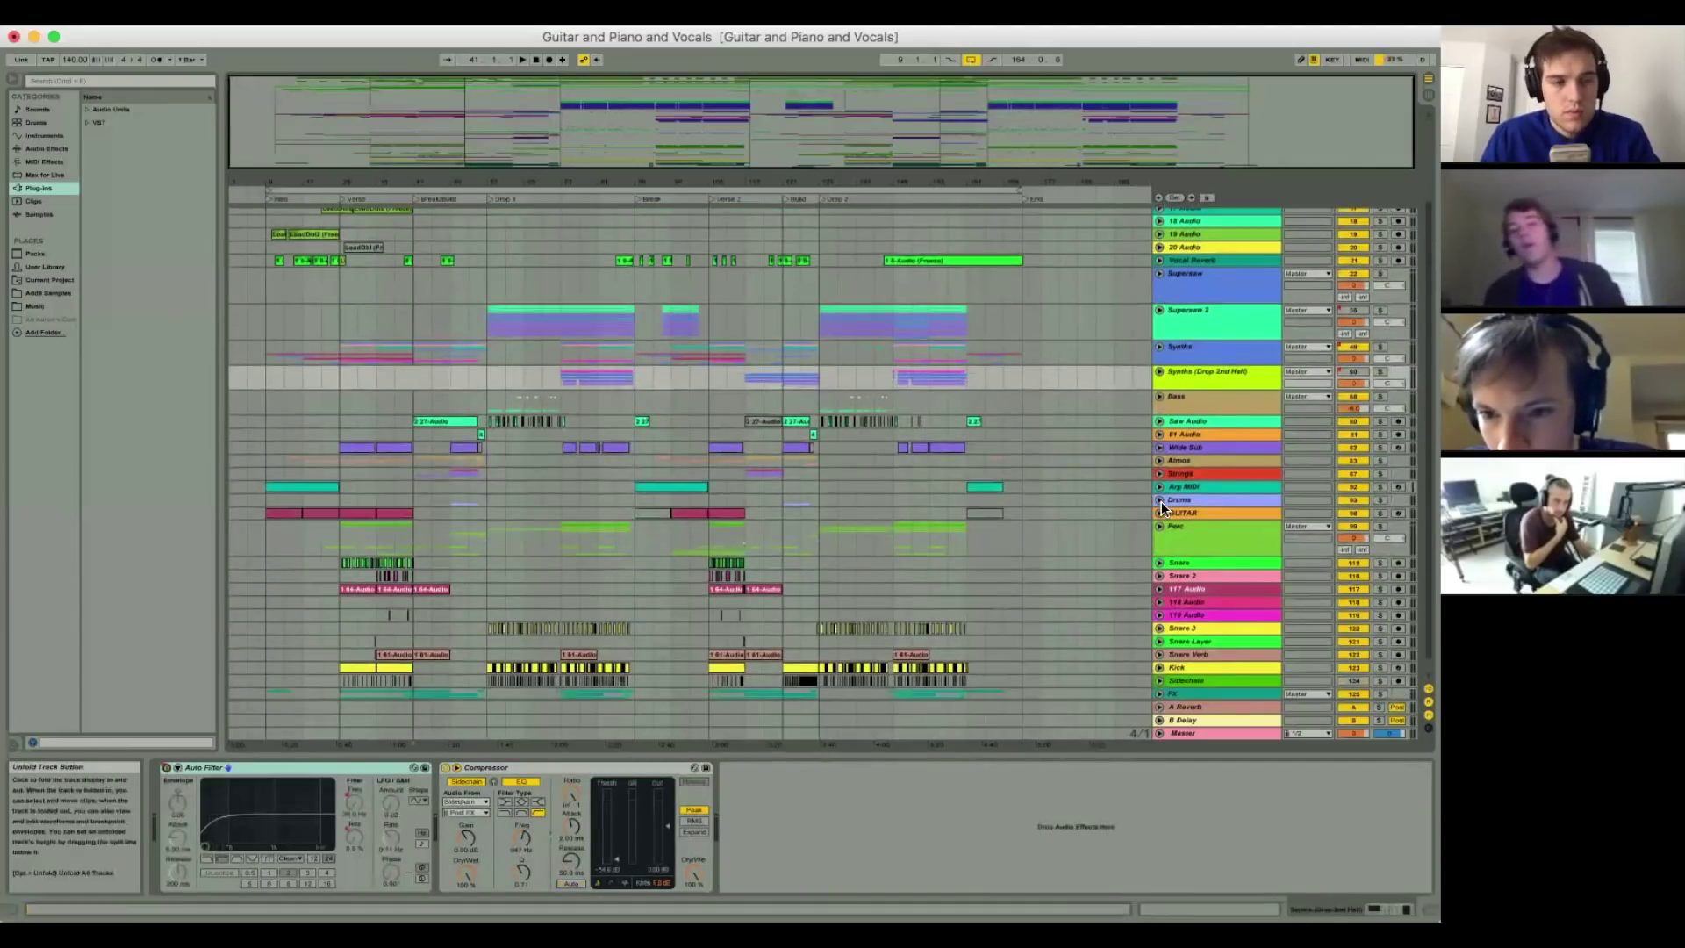
pyautogui.scroll(-1, 1161, 502)
pyautogui.click(344, 372)
pyautogui.press('space')
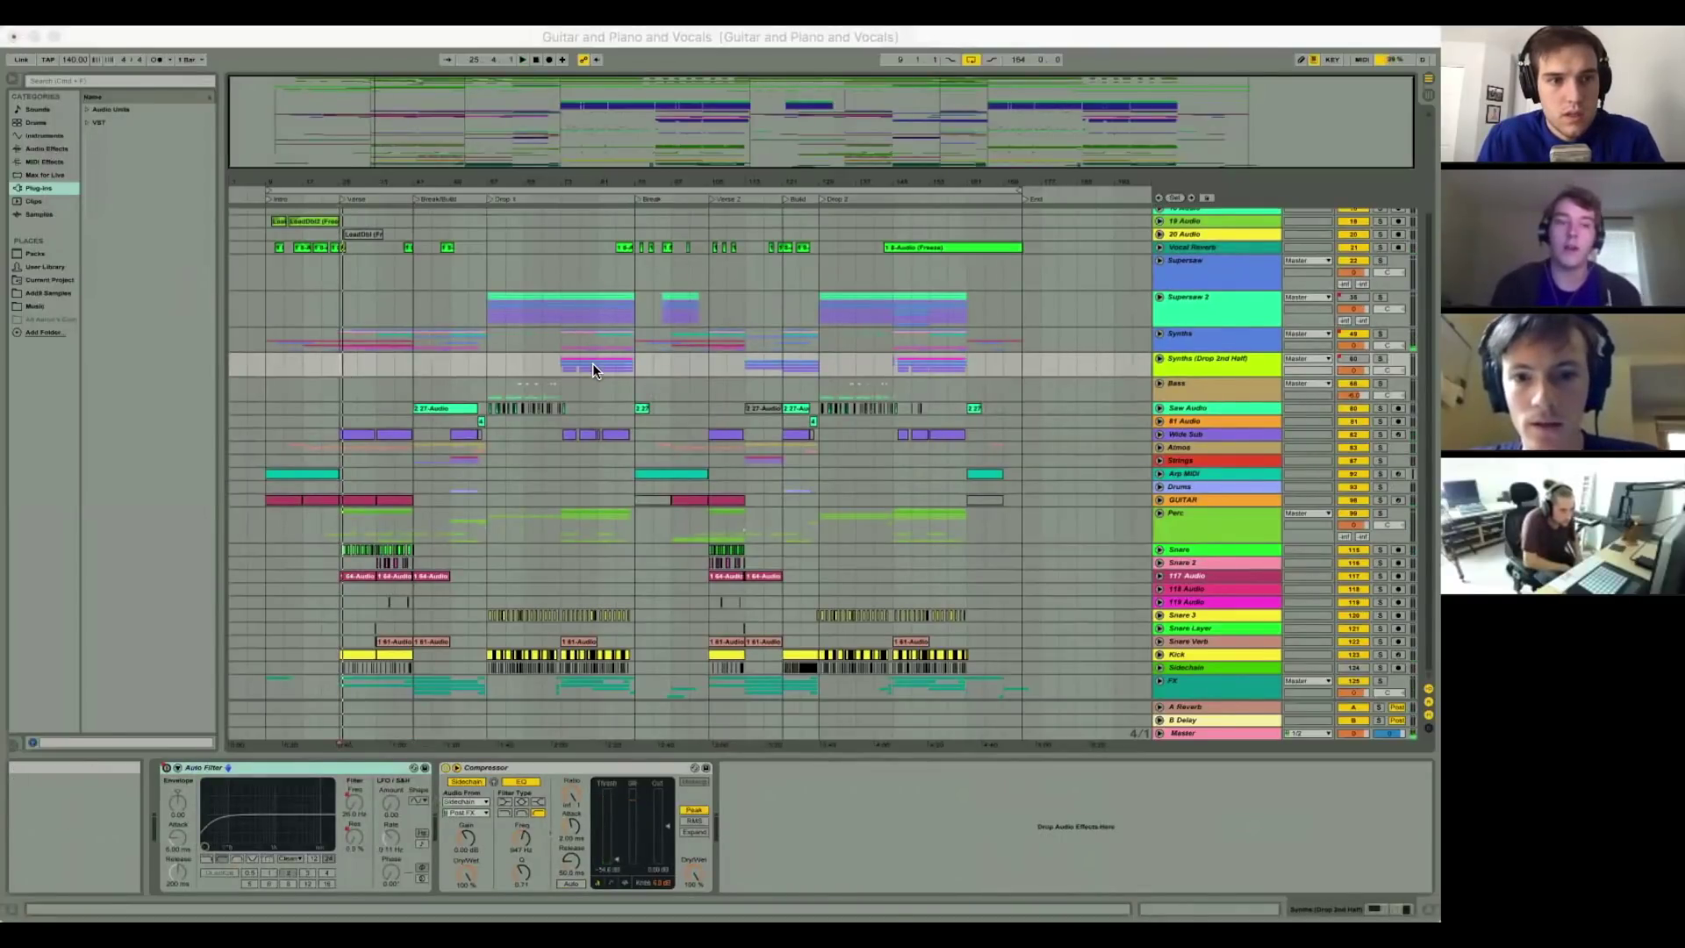
# Step: Set the audio buffer size to 1024 samples
pyautogui.click(861, 506)
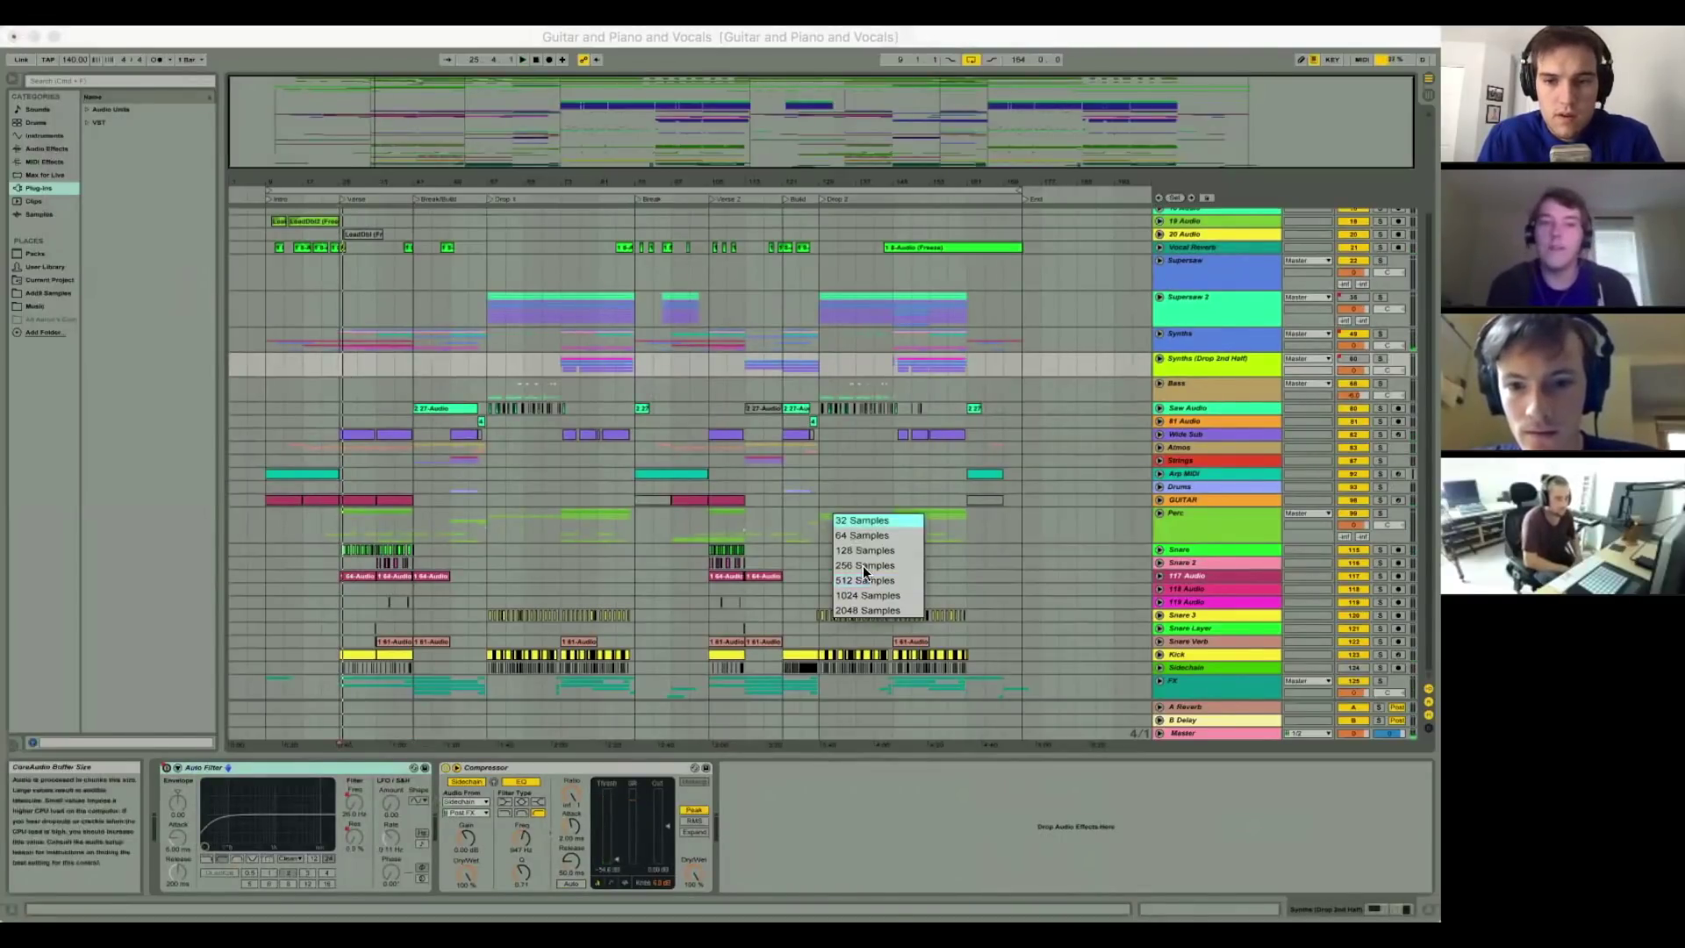
pyautogui.click(865, 595)
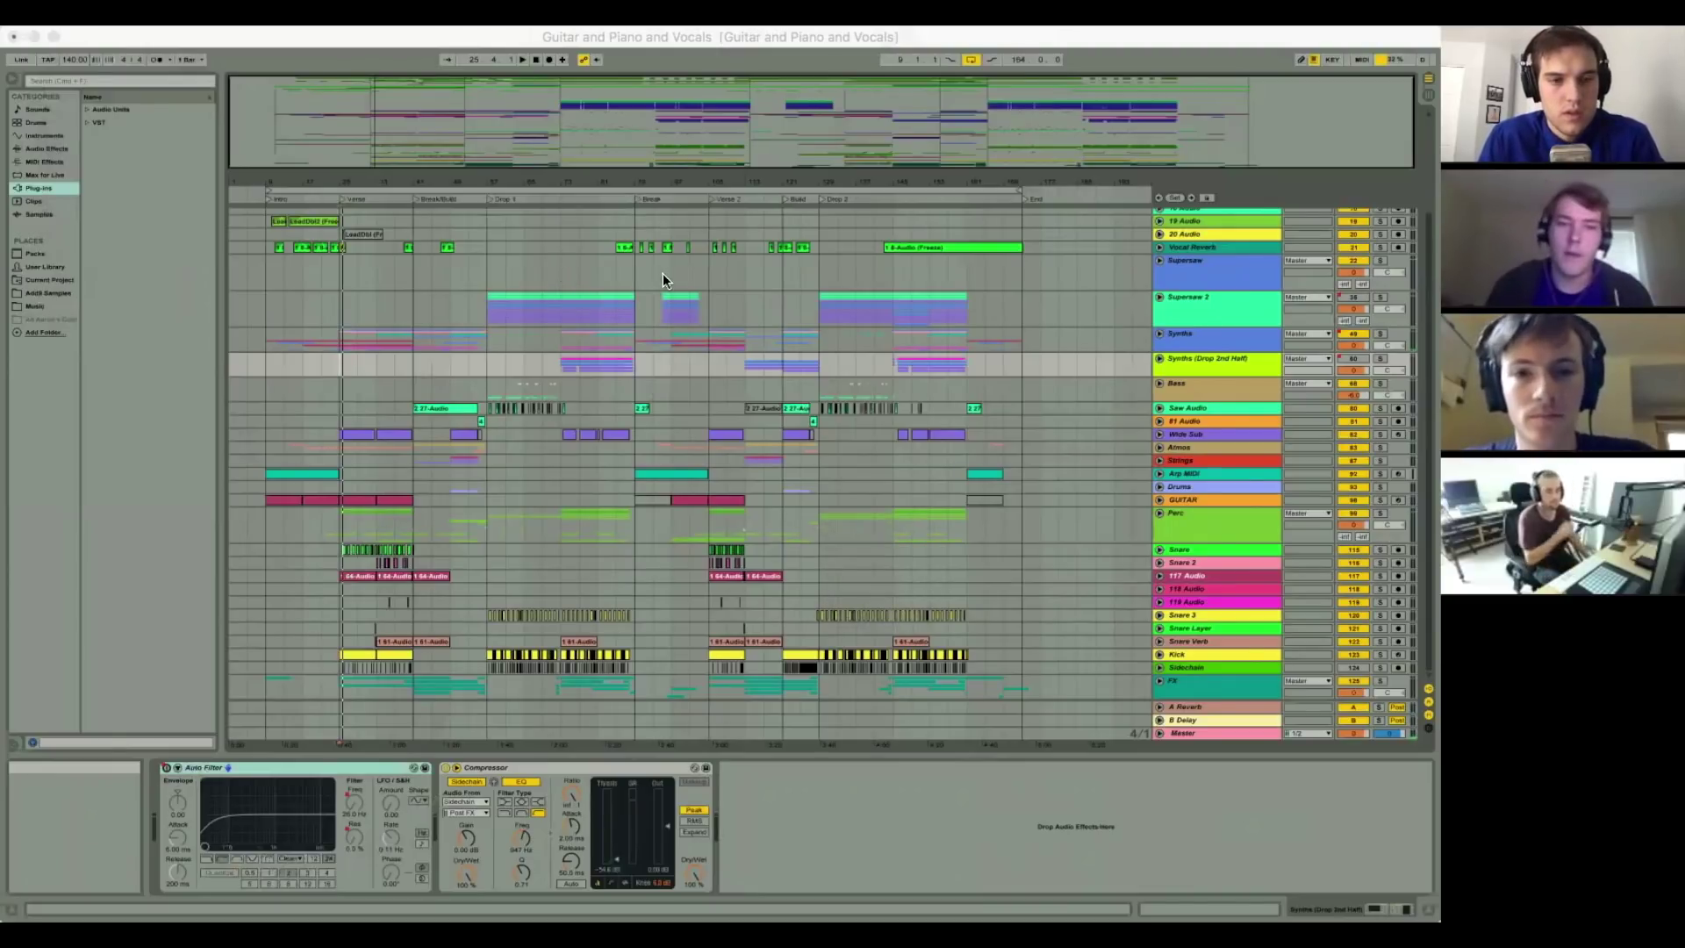
# Step: Inspect the notes and velocities of the second Piano Chords clip and return to the track's device chain
pyautogui.click(559, 316)
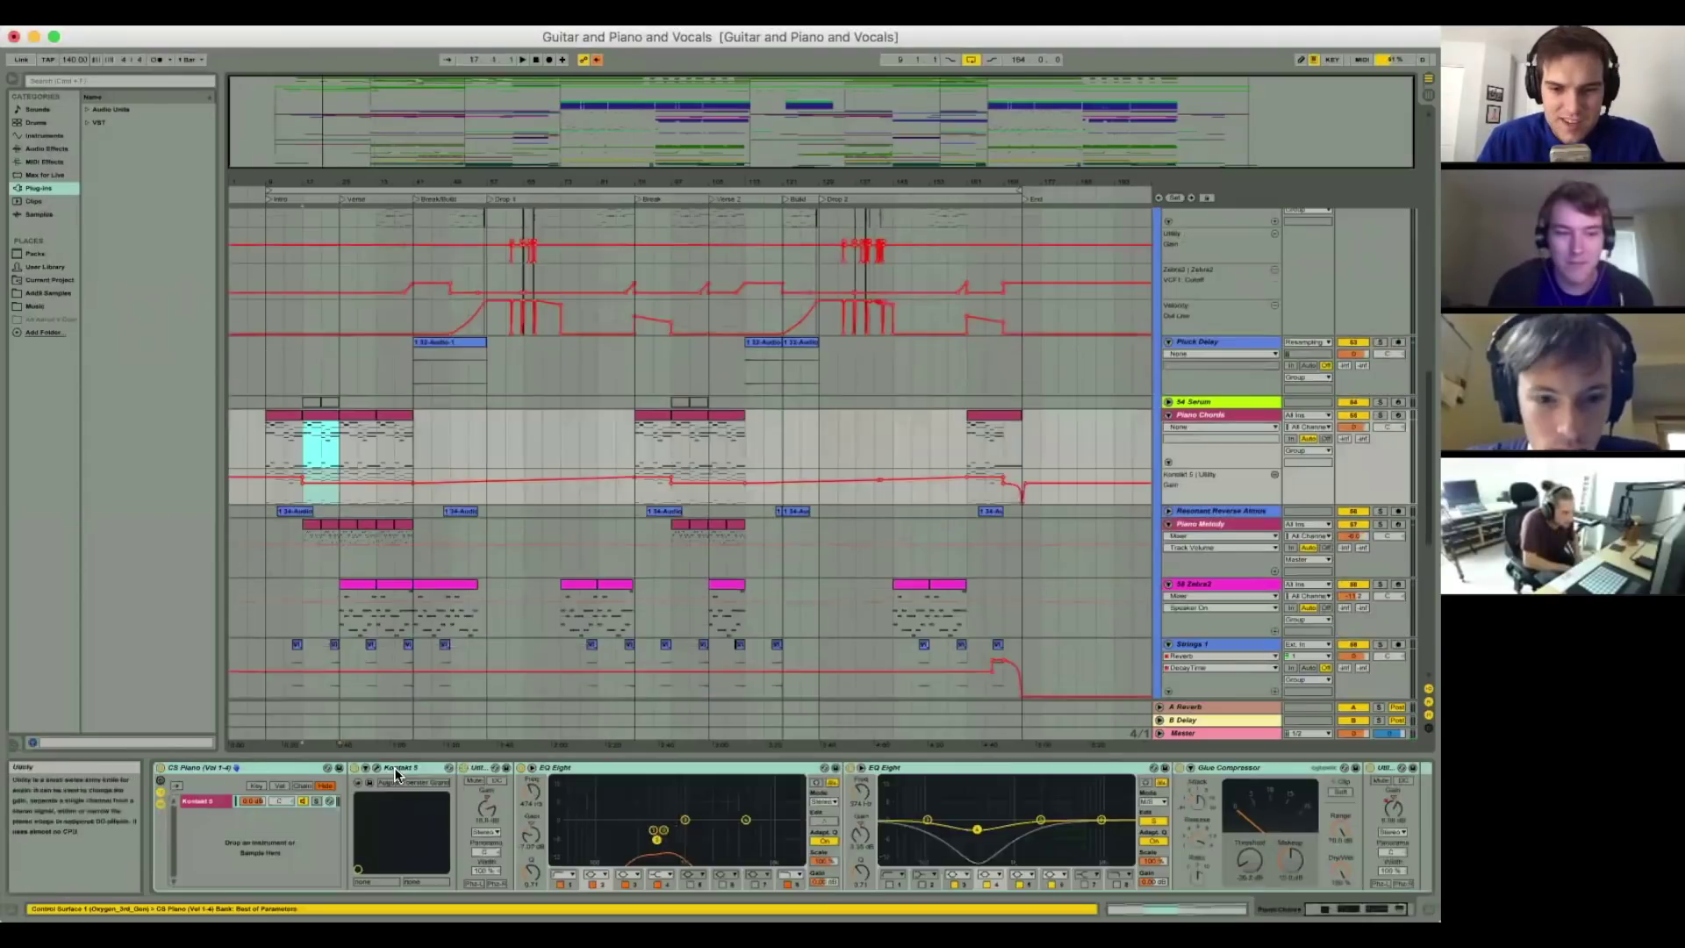
pyautogui.click(377, 772)
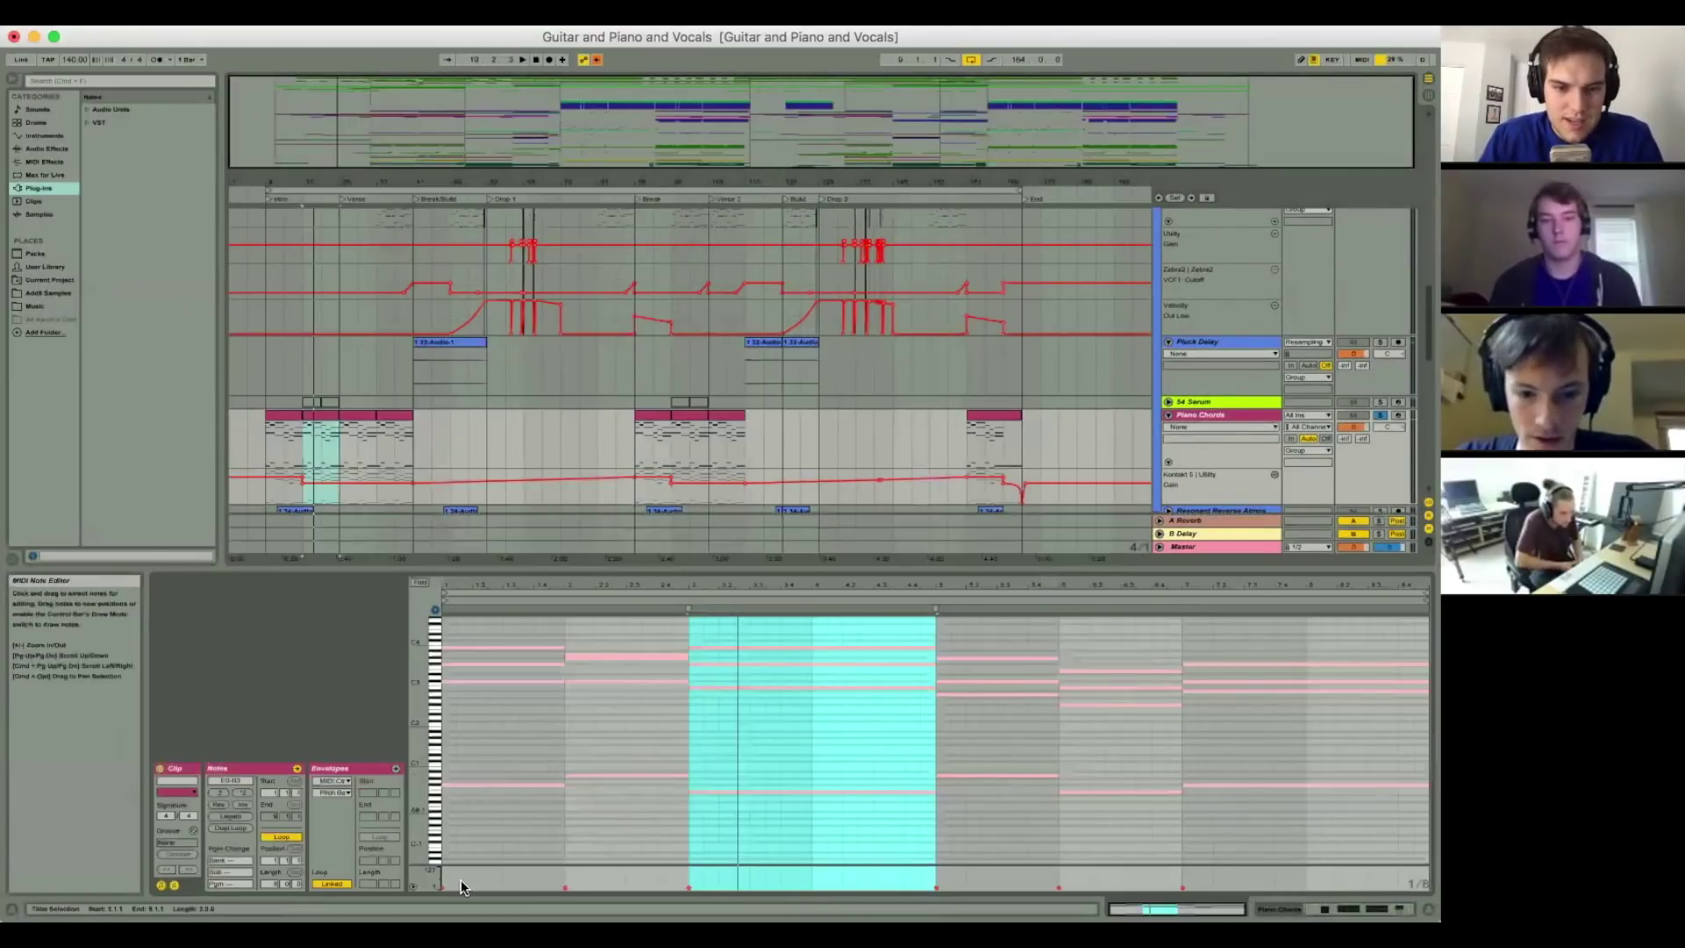
pyautogui.doubleClick(424, 866)
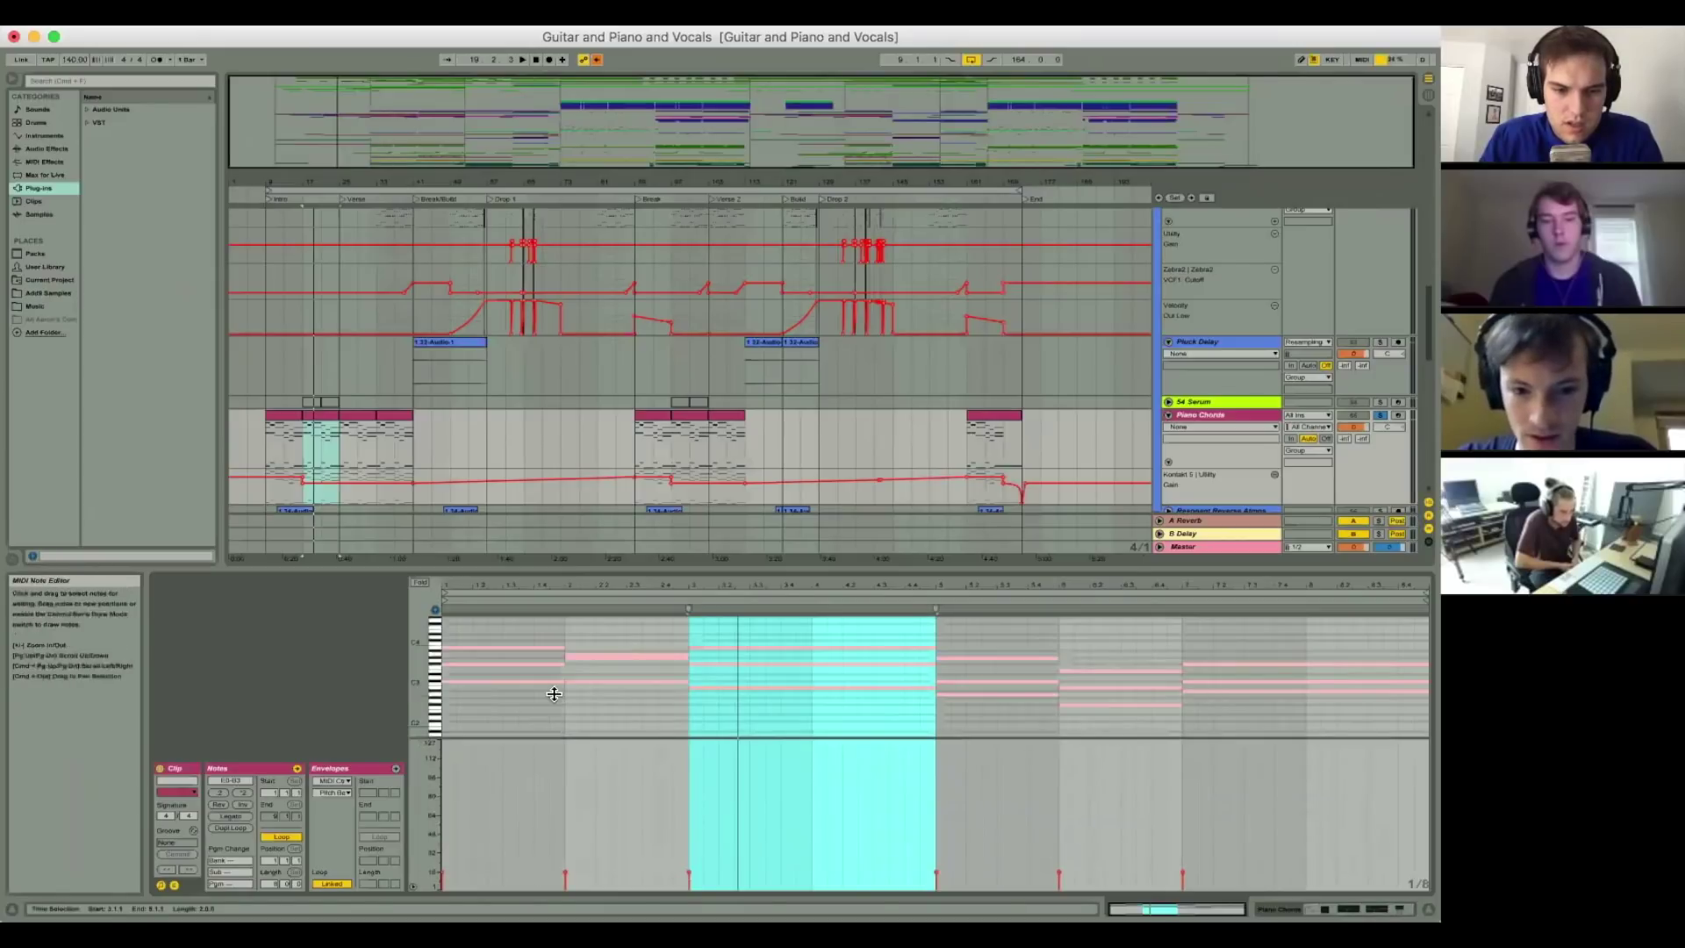
pyautogui.moveTo(508, 738); pyautogui.dragTo(518, 849)
pyautogui.hotkey('shift', 'Tab')
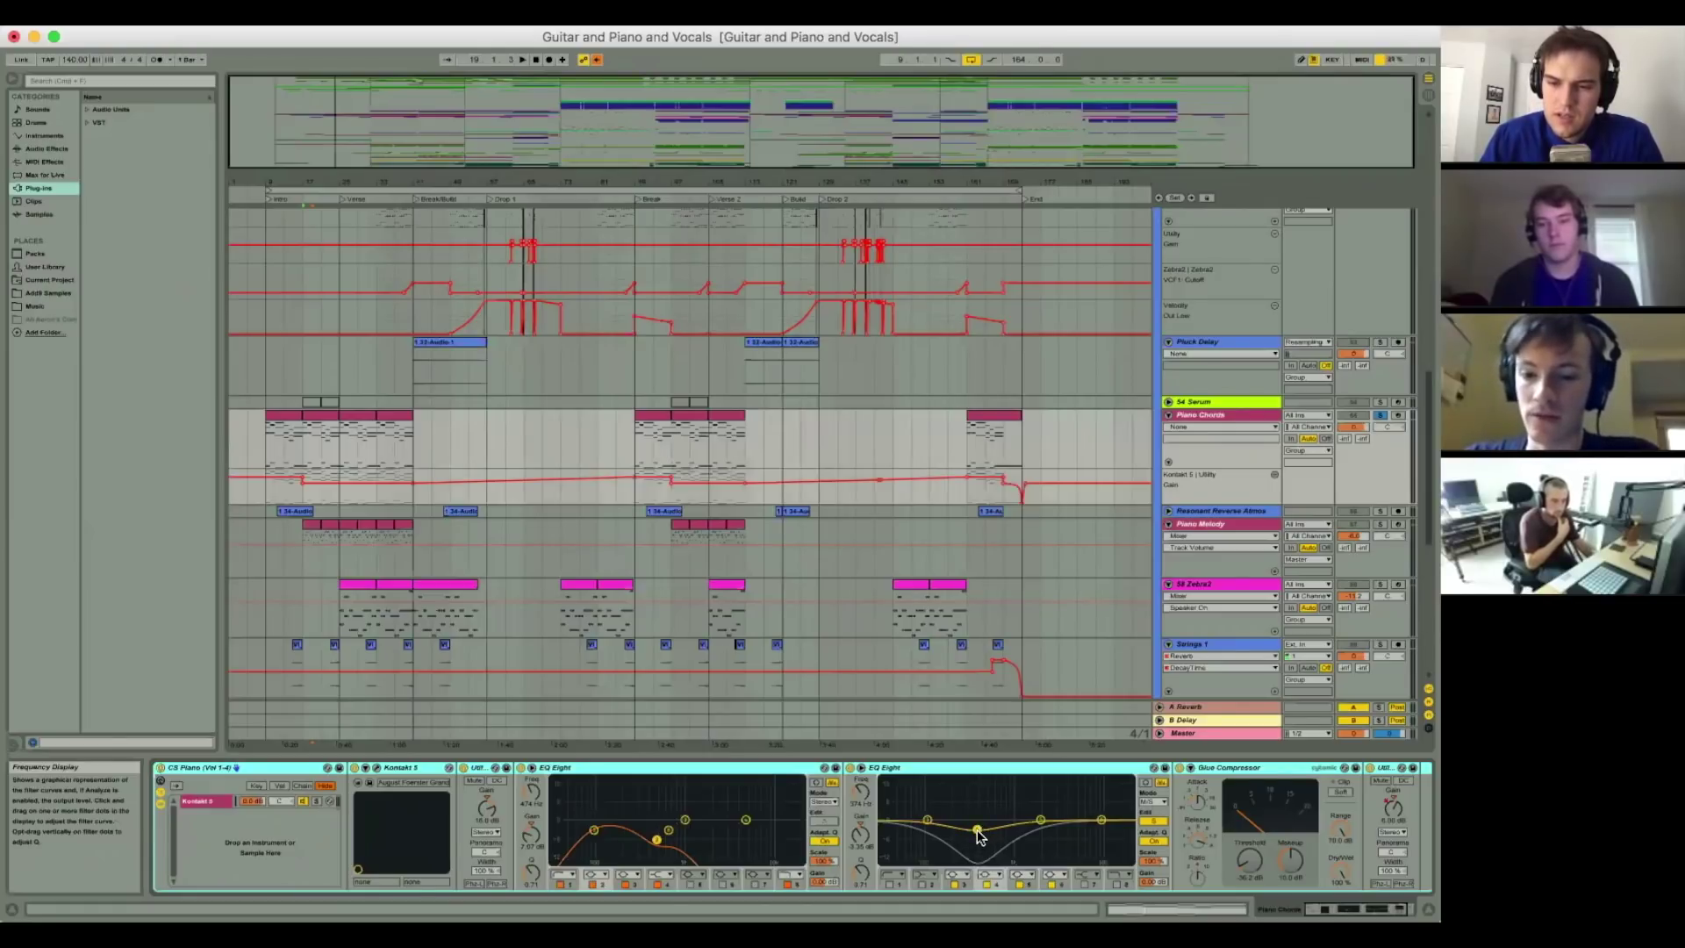
# Step: Compare the two channel curves of the second EQ Eight on Piano Chords and fold both EQ Eight devices
pyautogui.moveTo(980, 835); pyautogui.dragTo(981, 863)
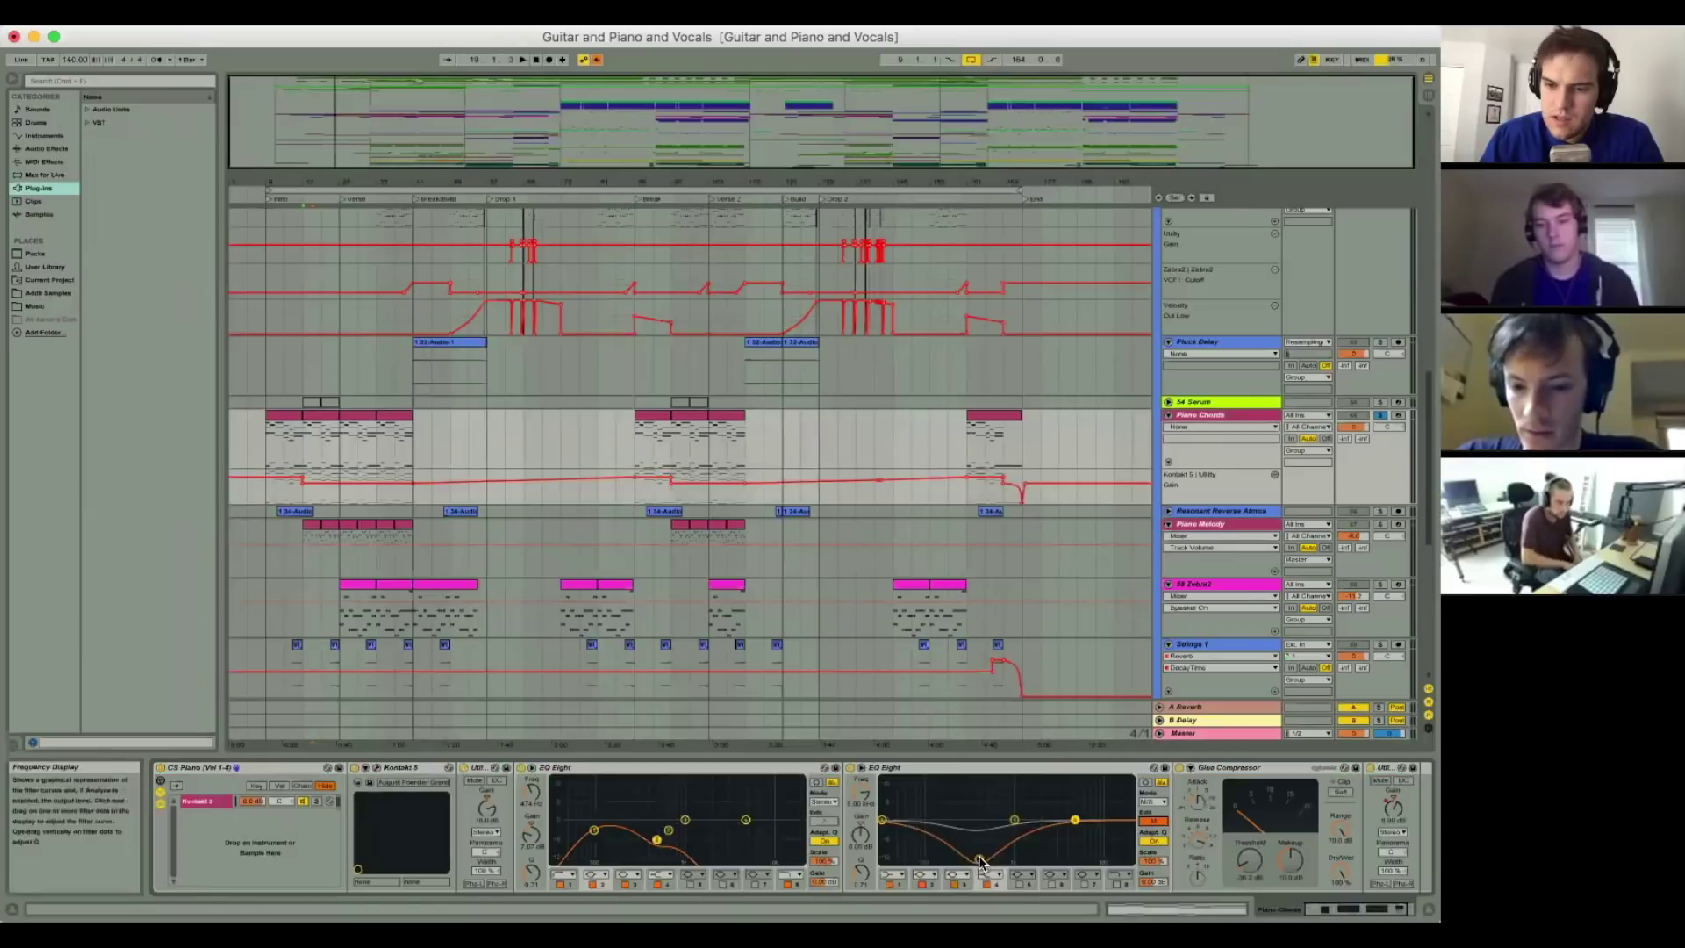
pyautogui.click(1148, 824)
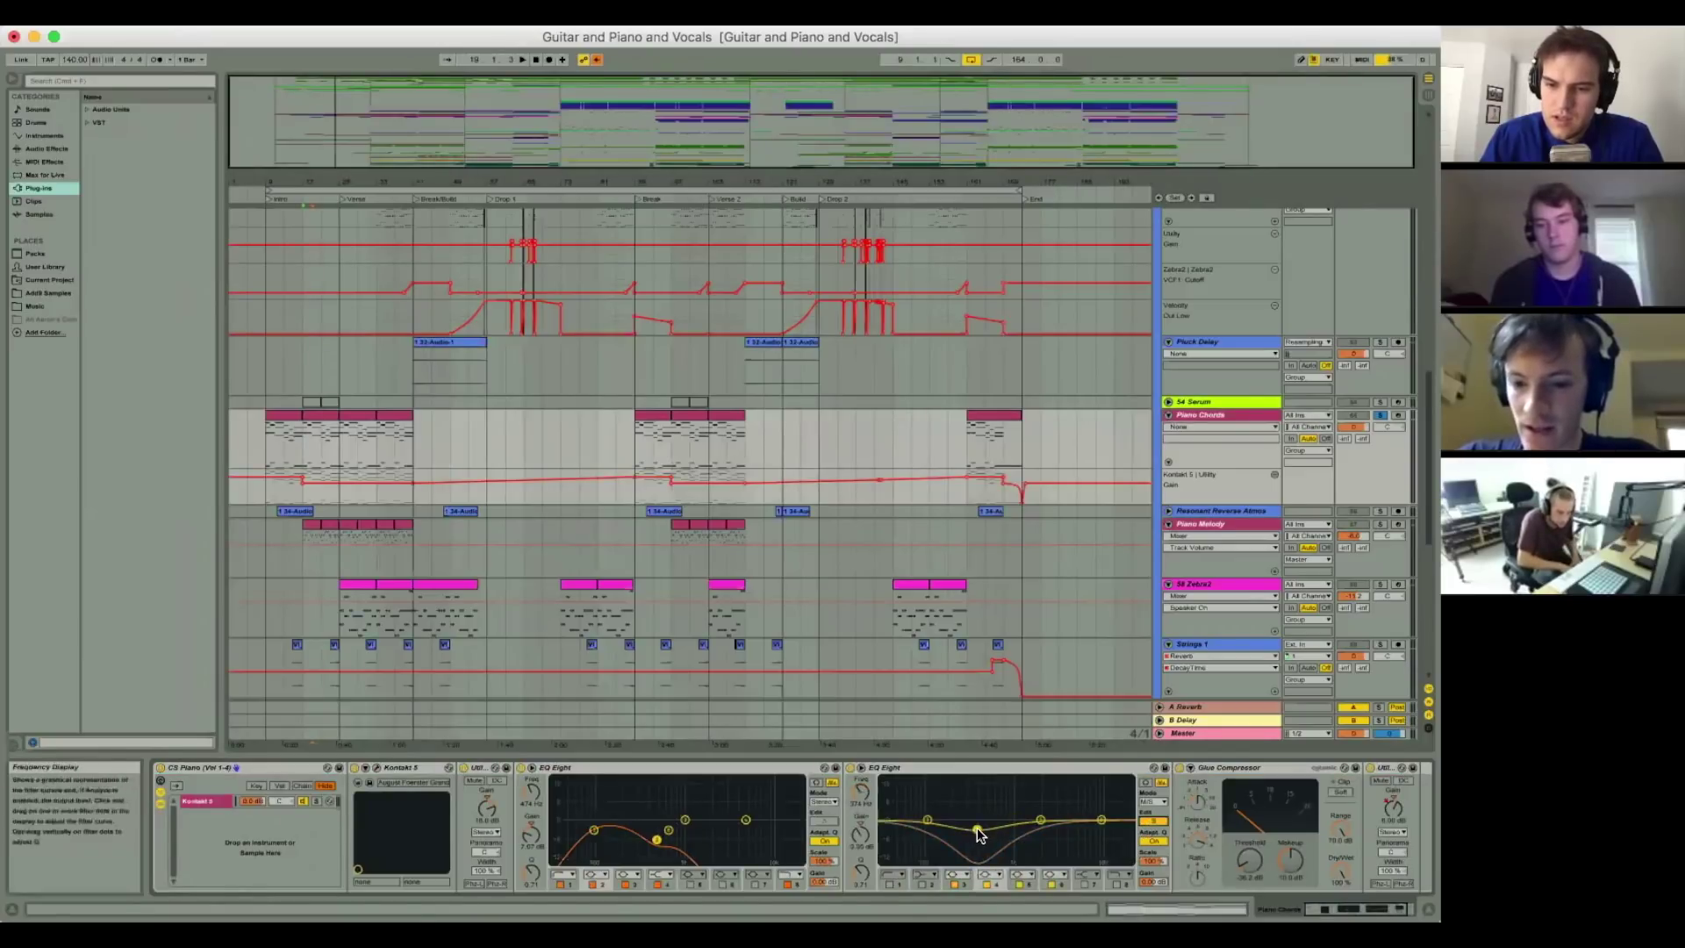
pyautogui.doubleClick(939, 772)
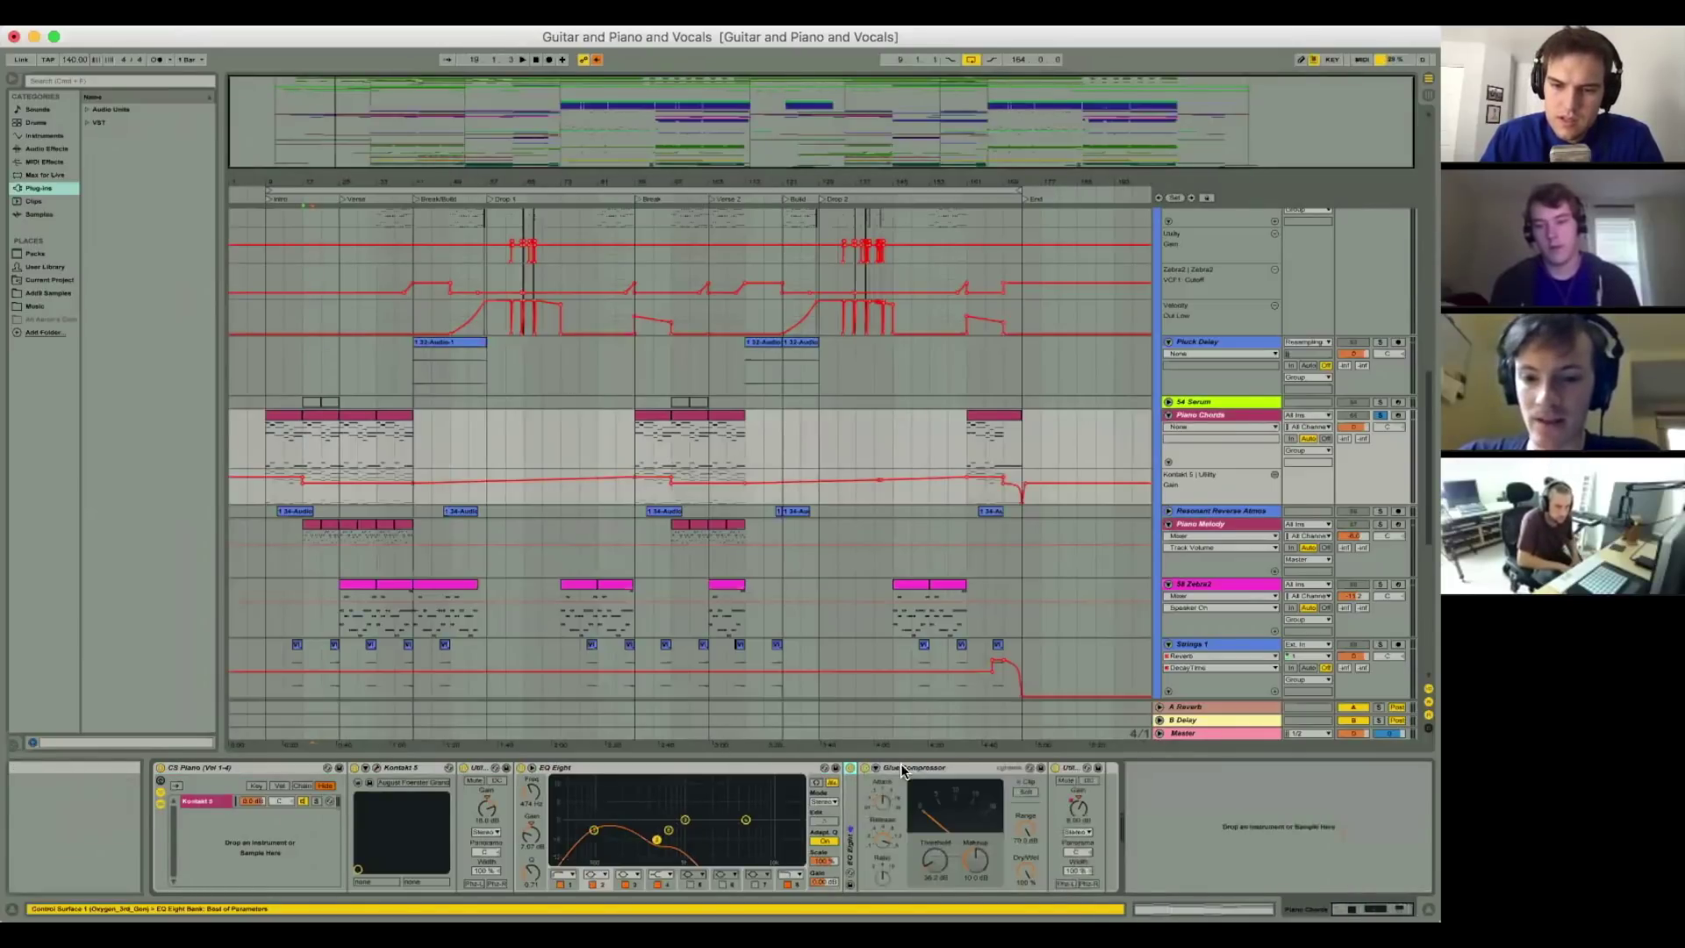
pyautogui.doubleClick(648, 768)
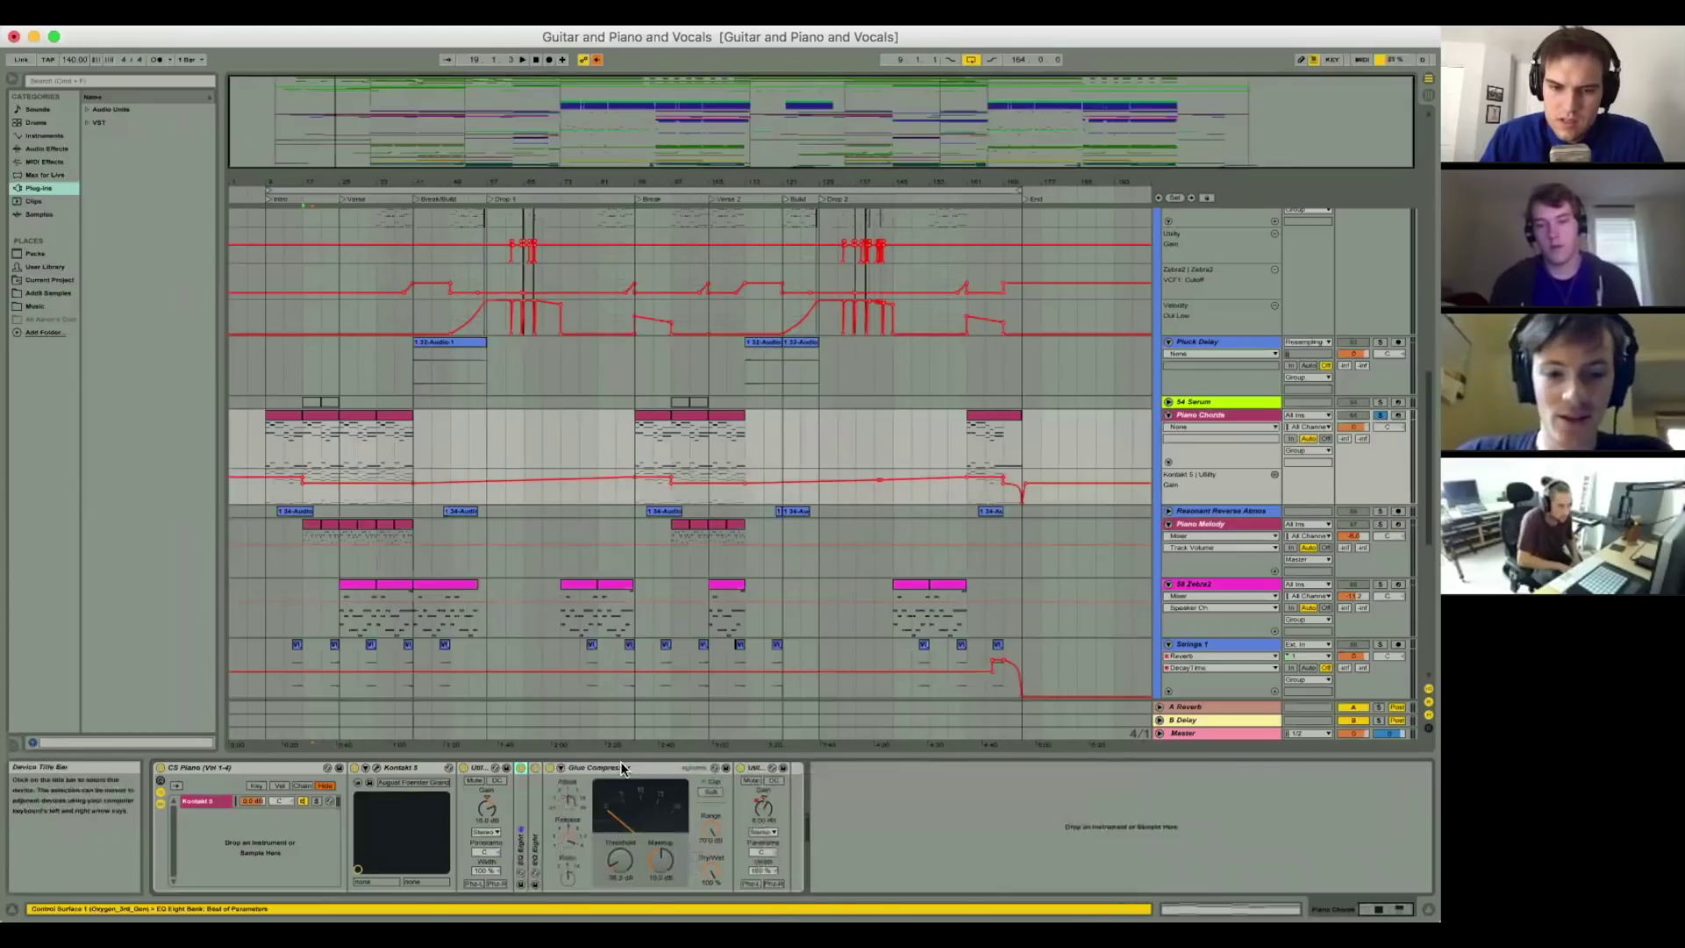
# Step: Examine the August Foerster Grand instrument in the Piano Chords track's Kontakt 5 plug-in and close its window
pyautogui.click(376, 768)
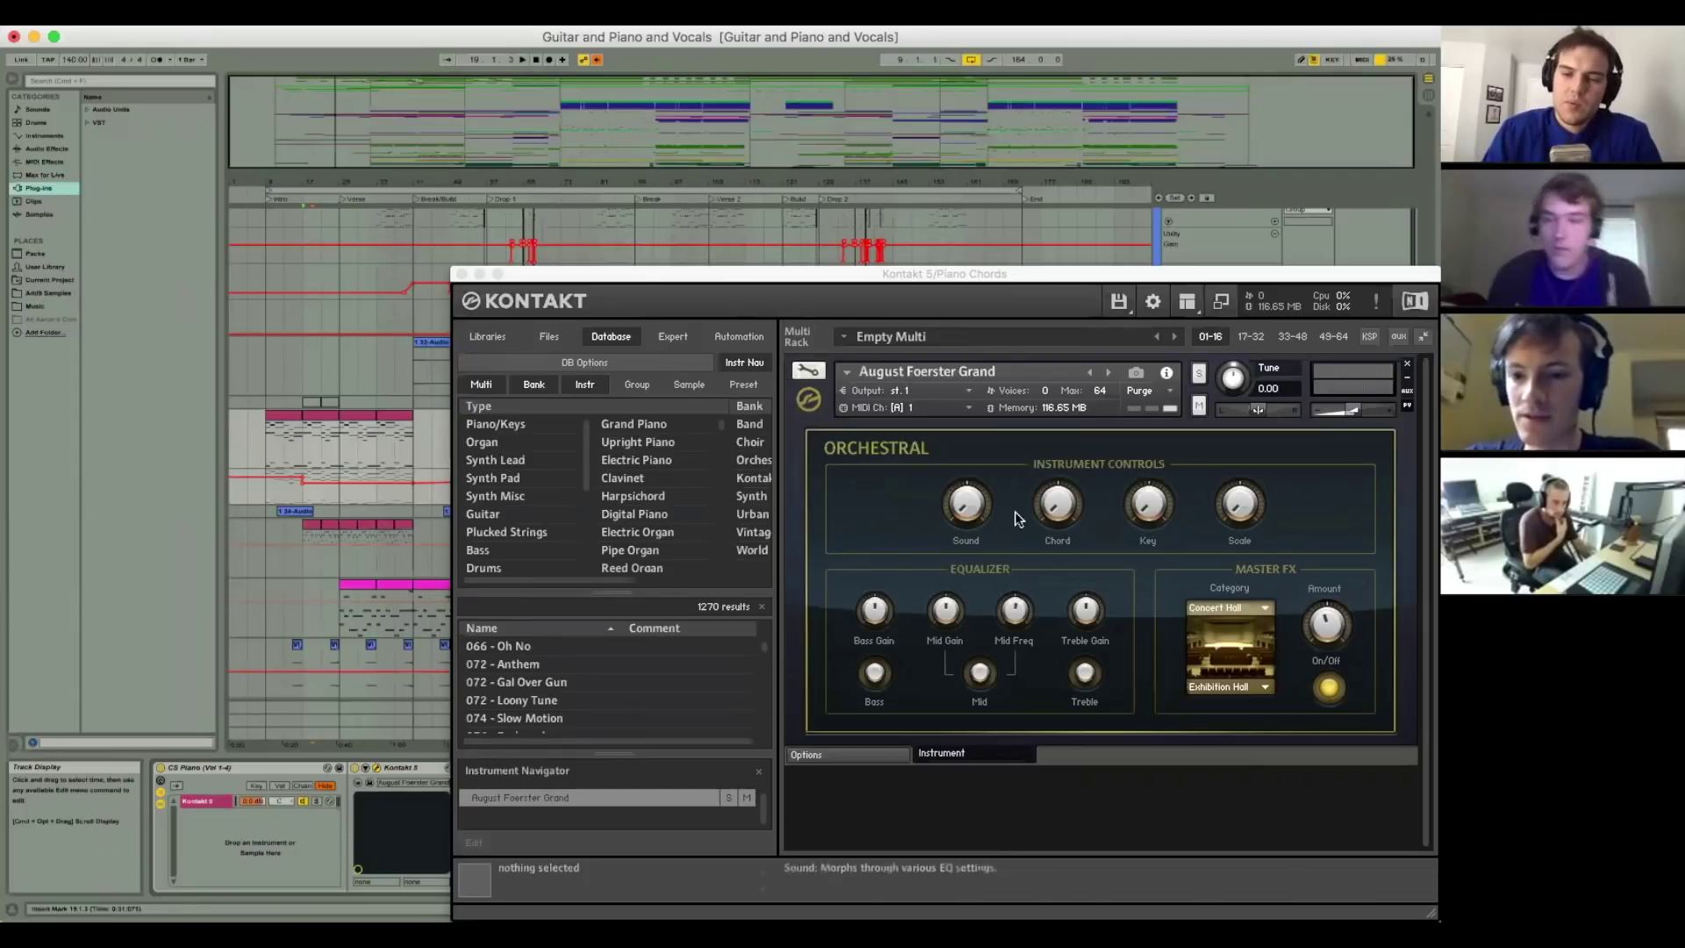
pyautogui.click(462, 274)
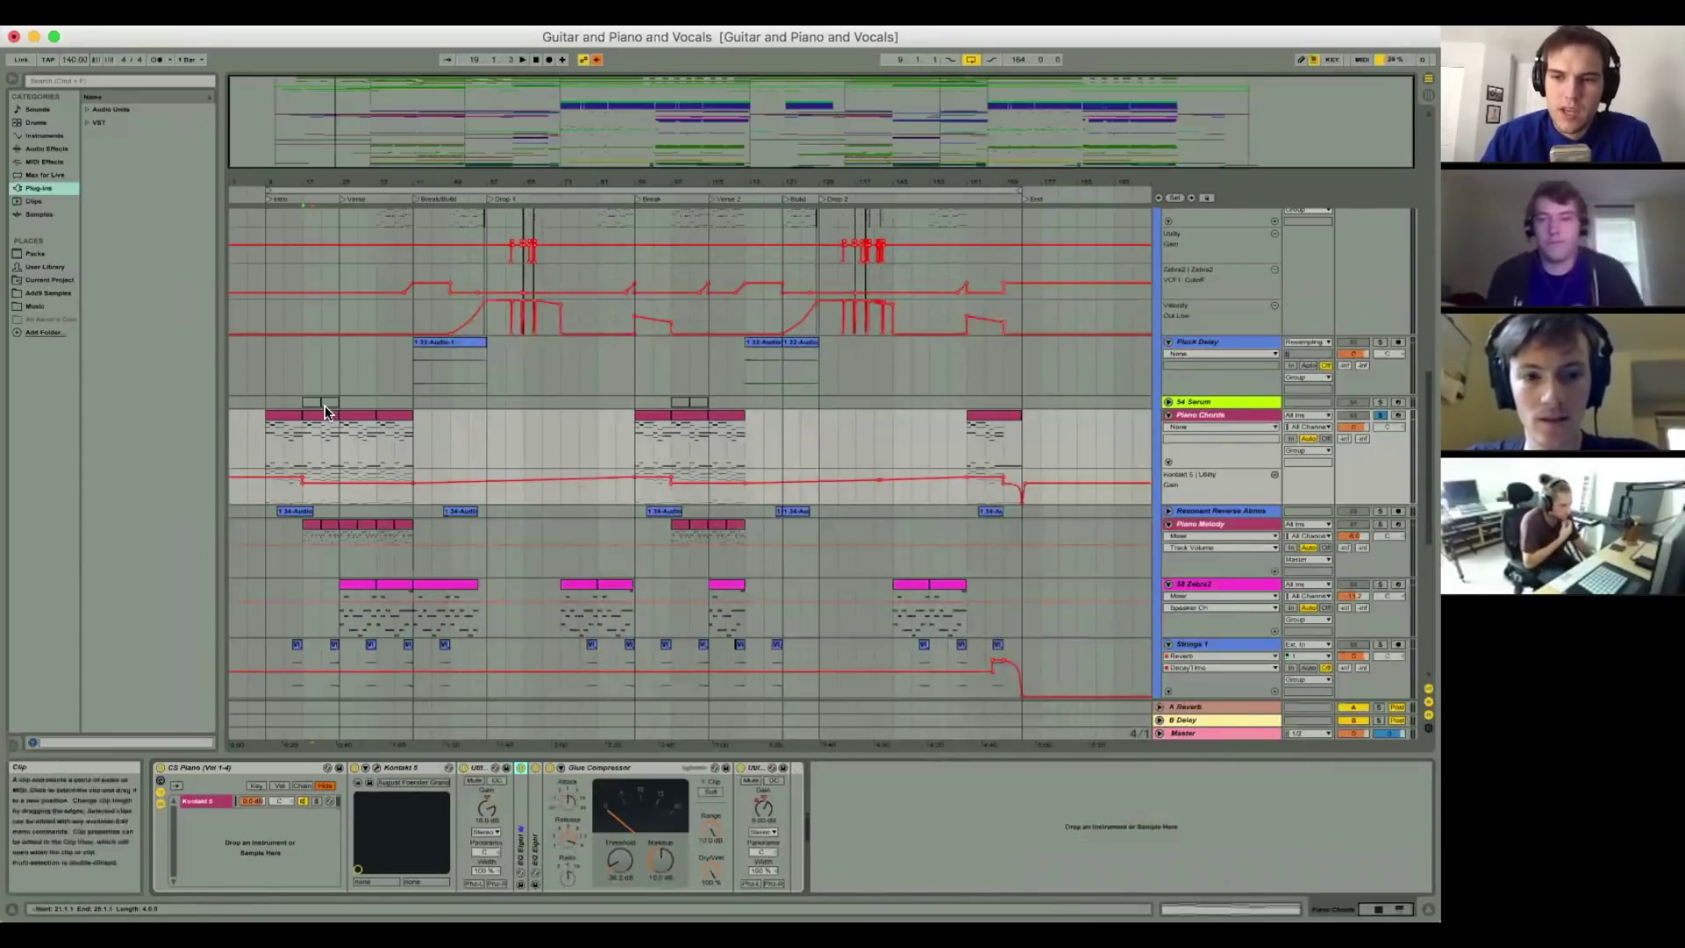
# Step: Examine all the notes of the Piano Chords clip before the verse and go back to the device chain
pyautogui.click(365, 418)
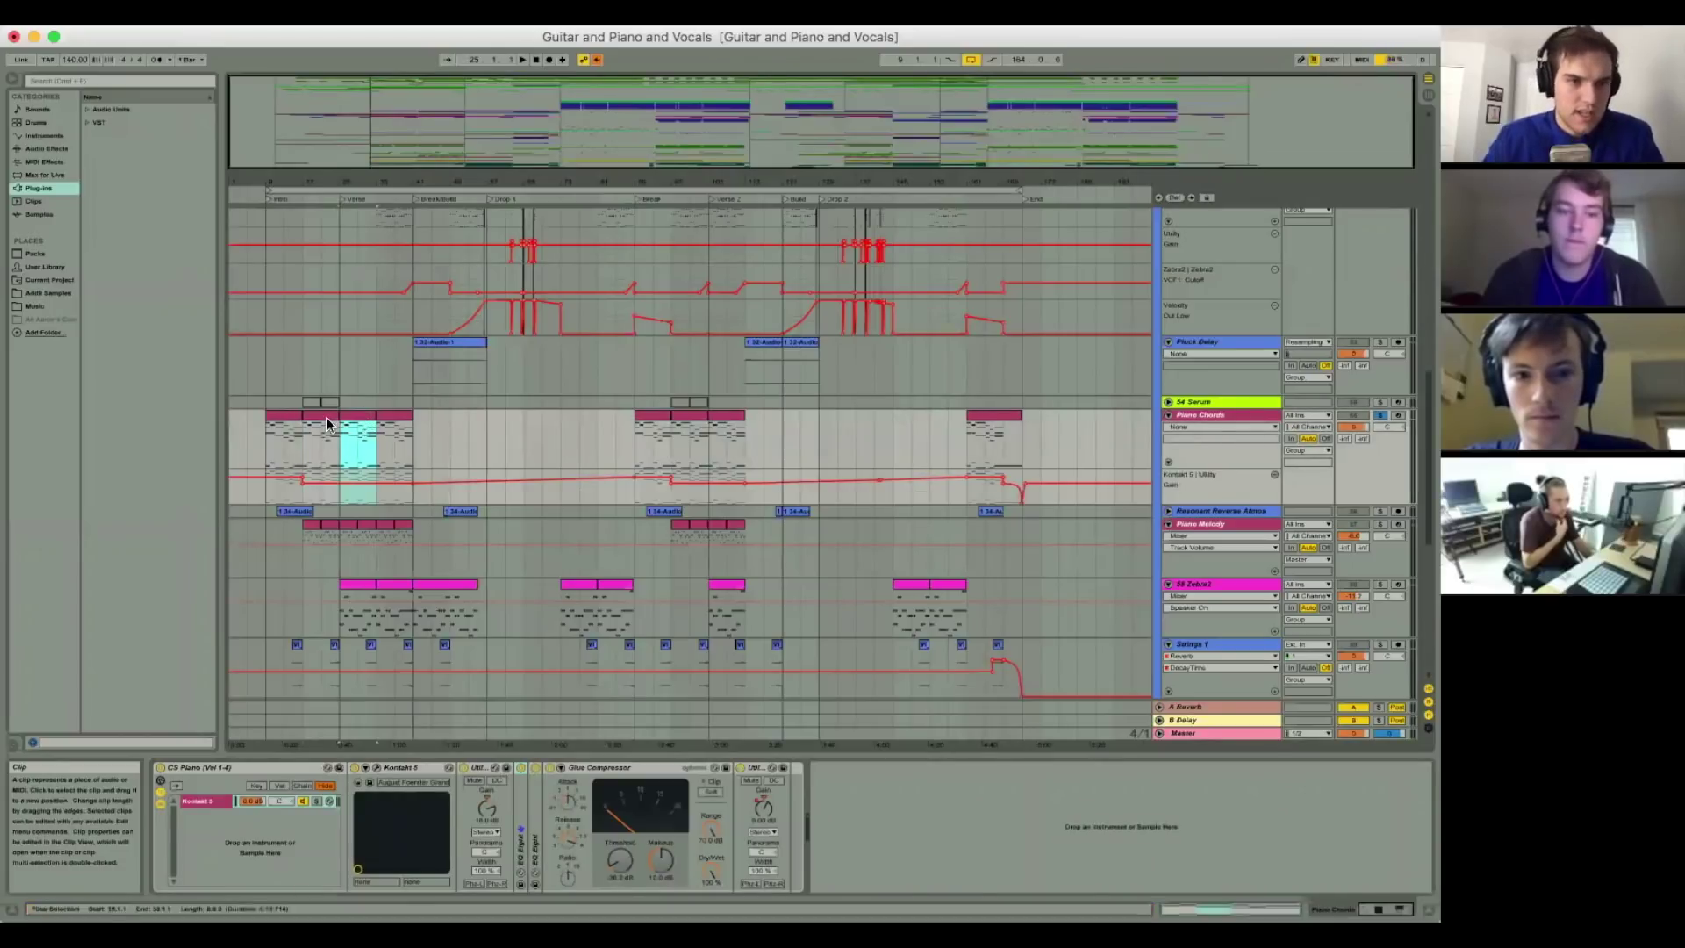
pyautogui.click(327, 417)
pyautogui.hotkey('shift', 'Tab')
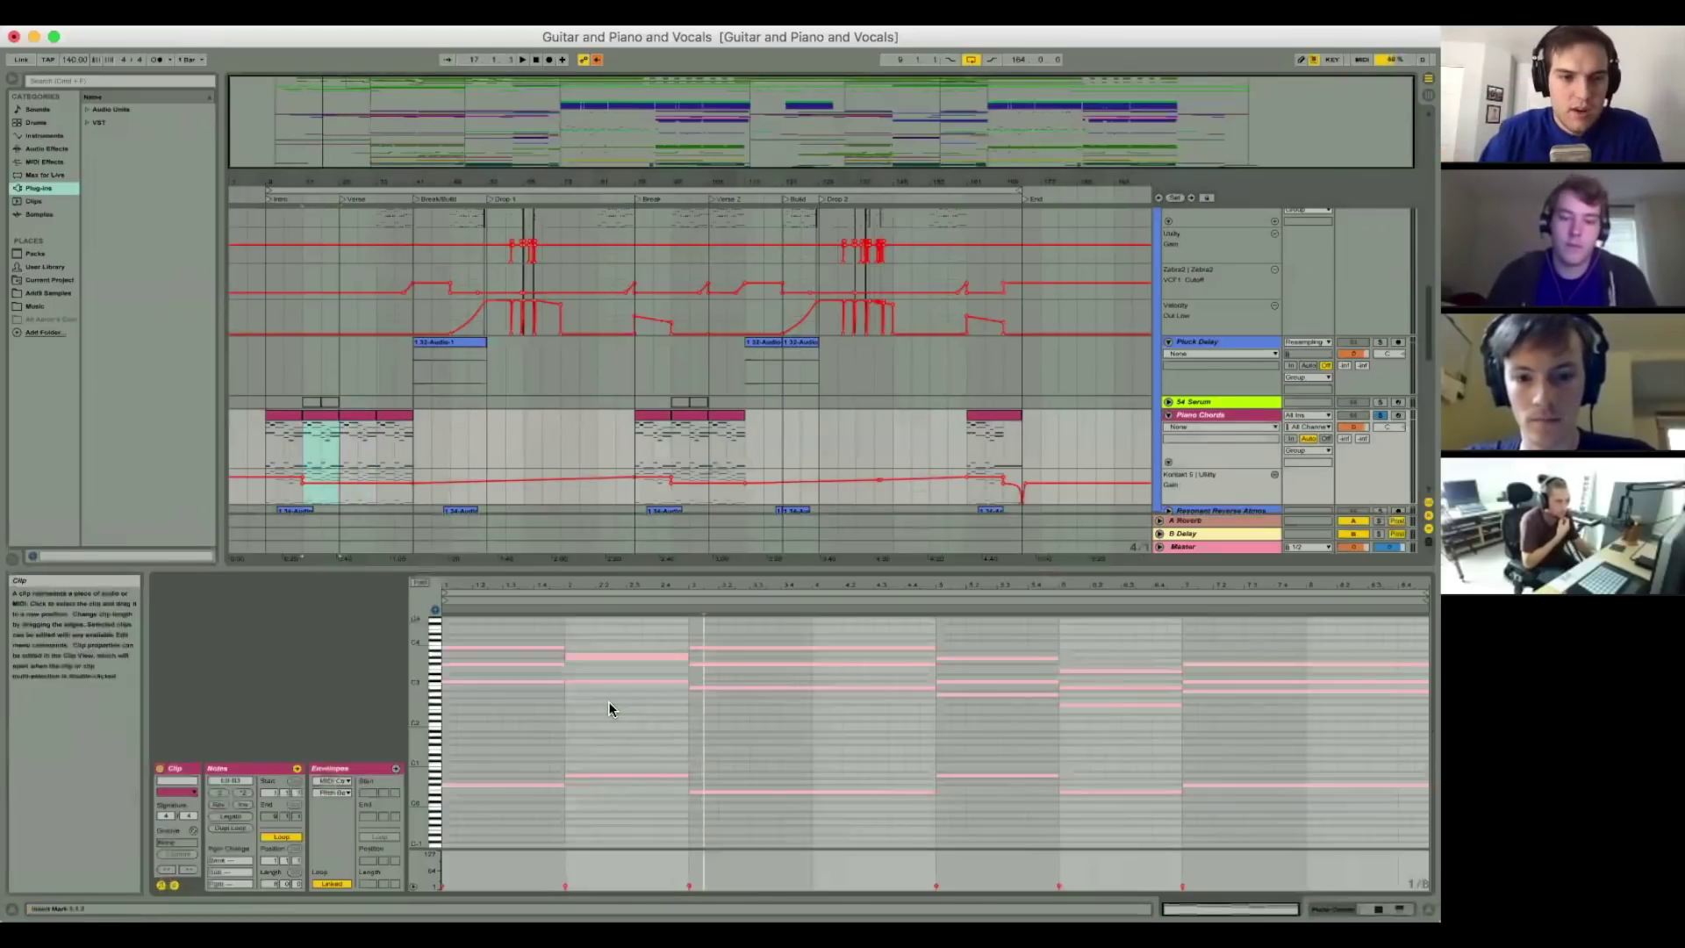
pyautogui.press('super+a')
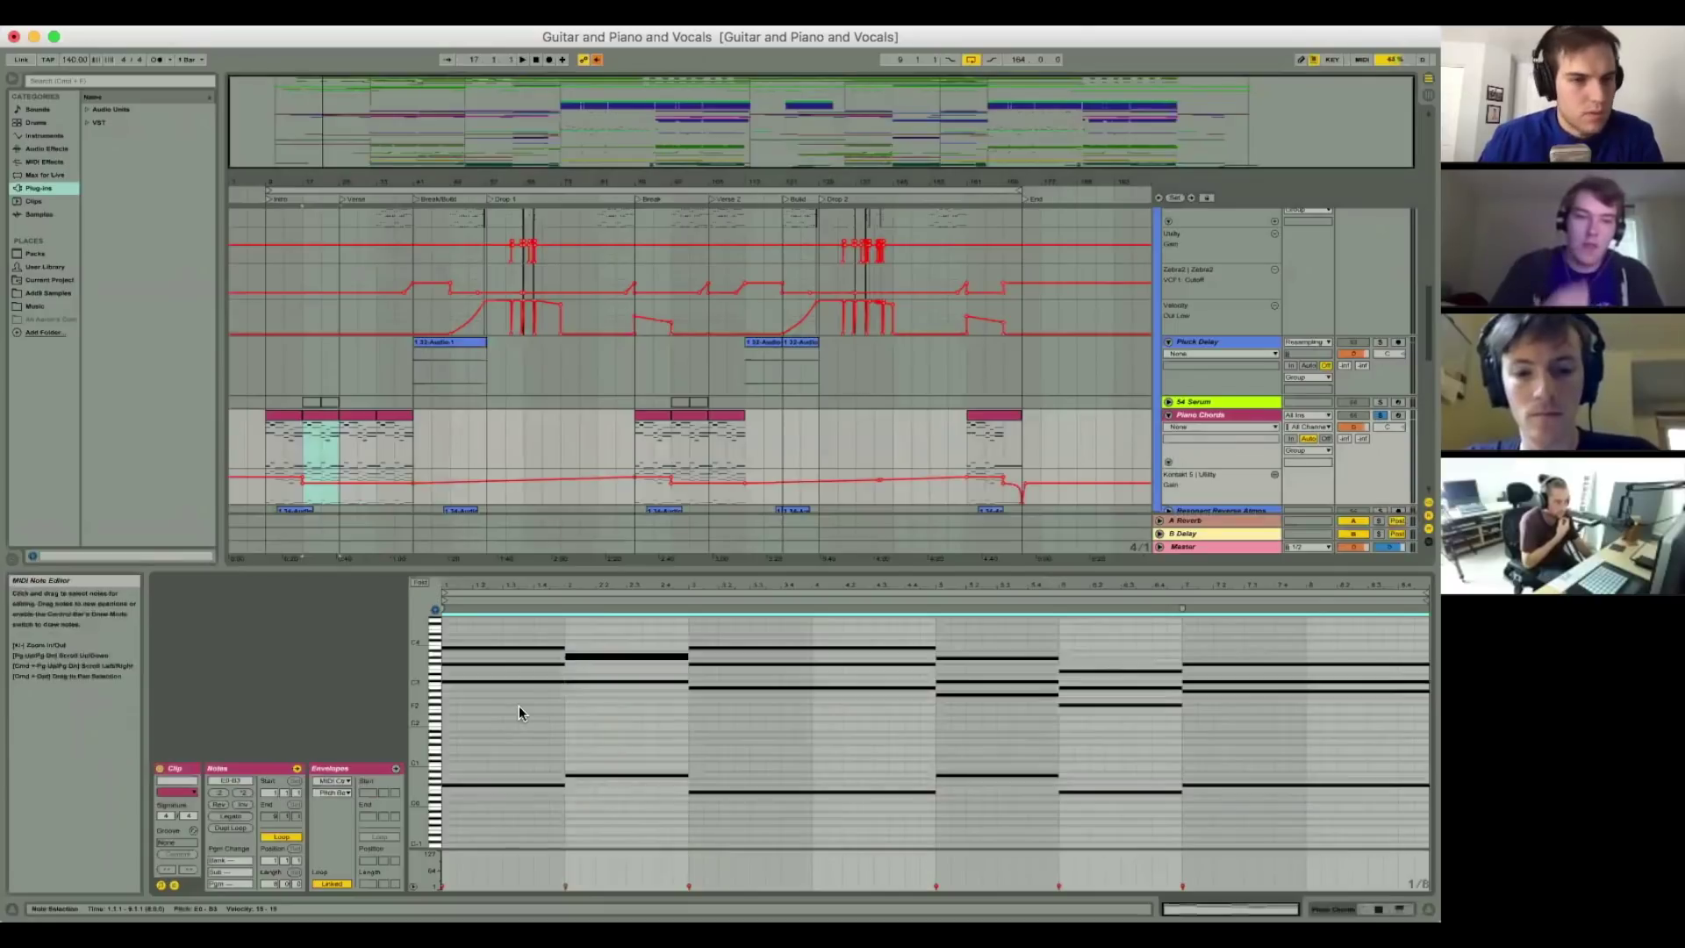
pyautogui.hotkey('shift', 'Tab')
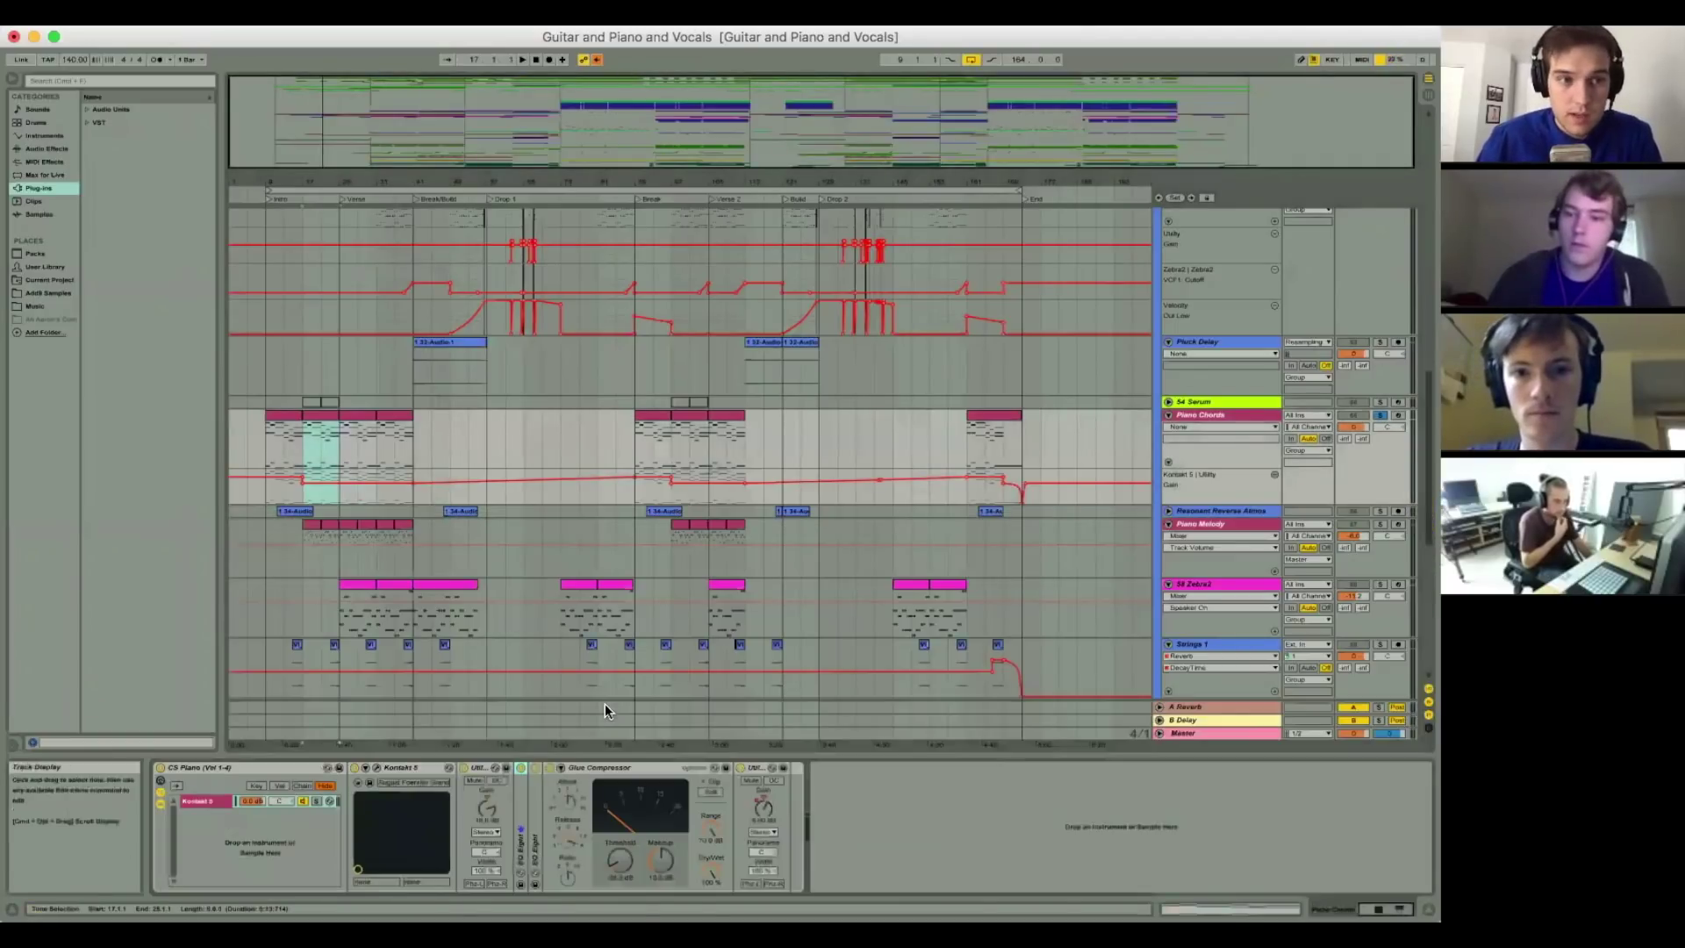
# Step: Unfold and fold the EQ Eight devices on the Piano Chords track to inspect their curves
pyautogui.doubleClick(520, 800)
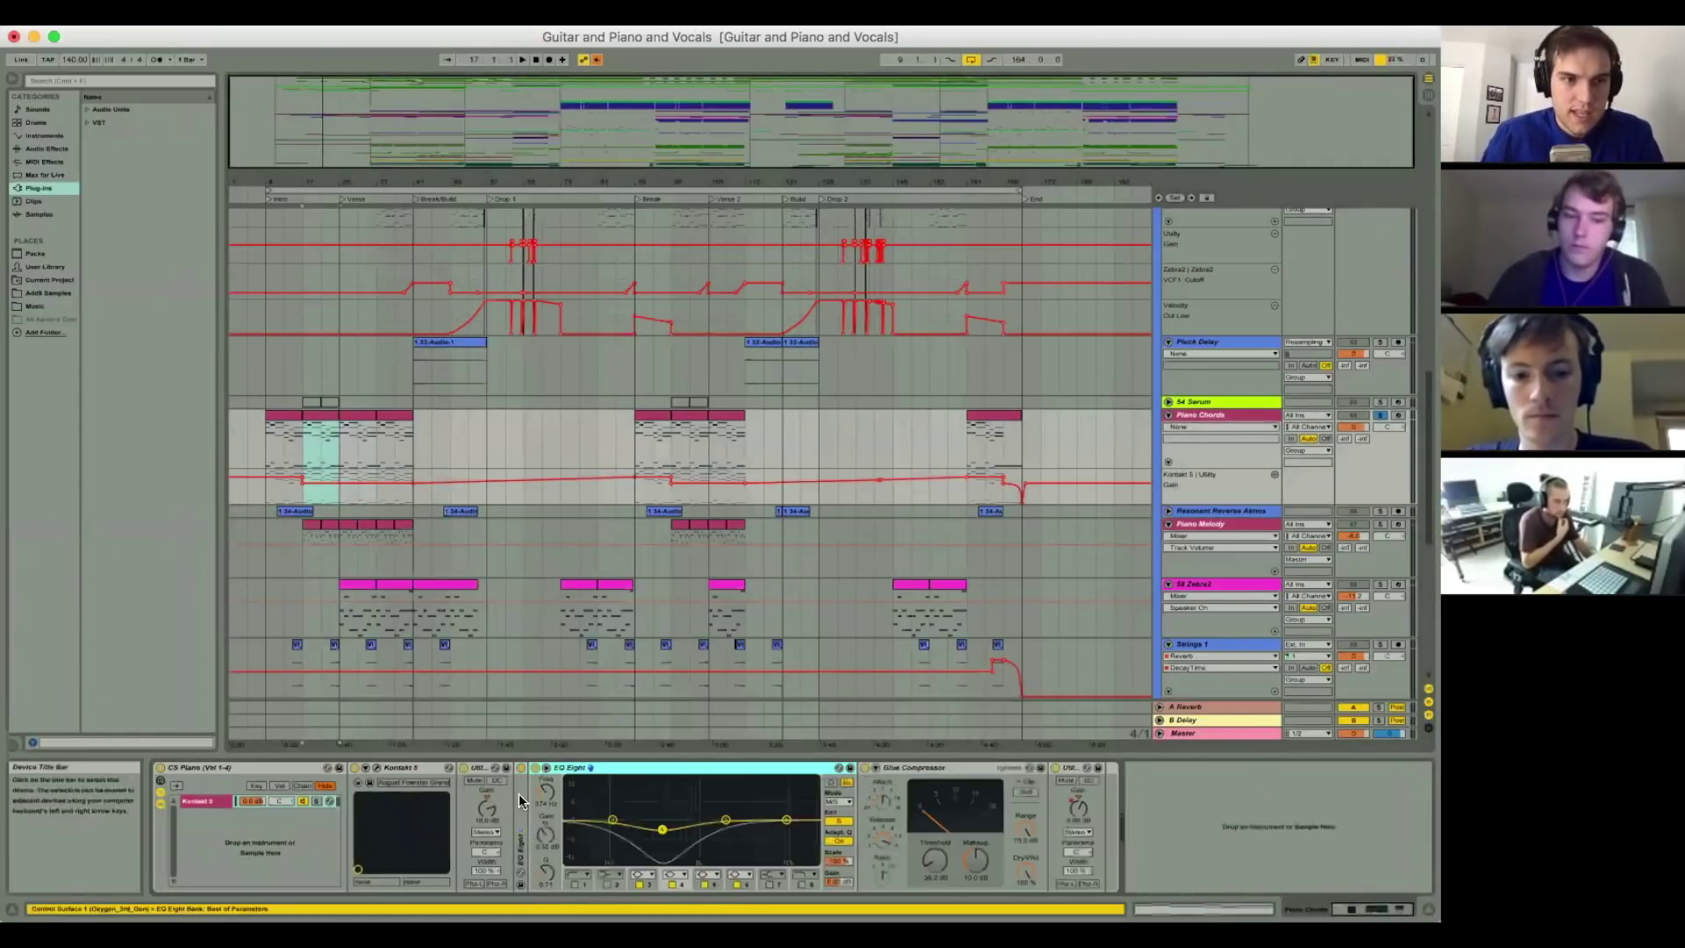
pyautogui.doubleClick(520, 795)
pyautogui.doubleClick(571, 768)
pyautogui.click(573, 767)
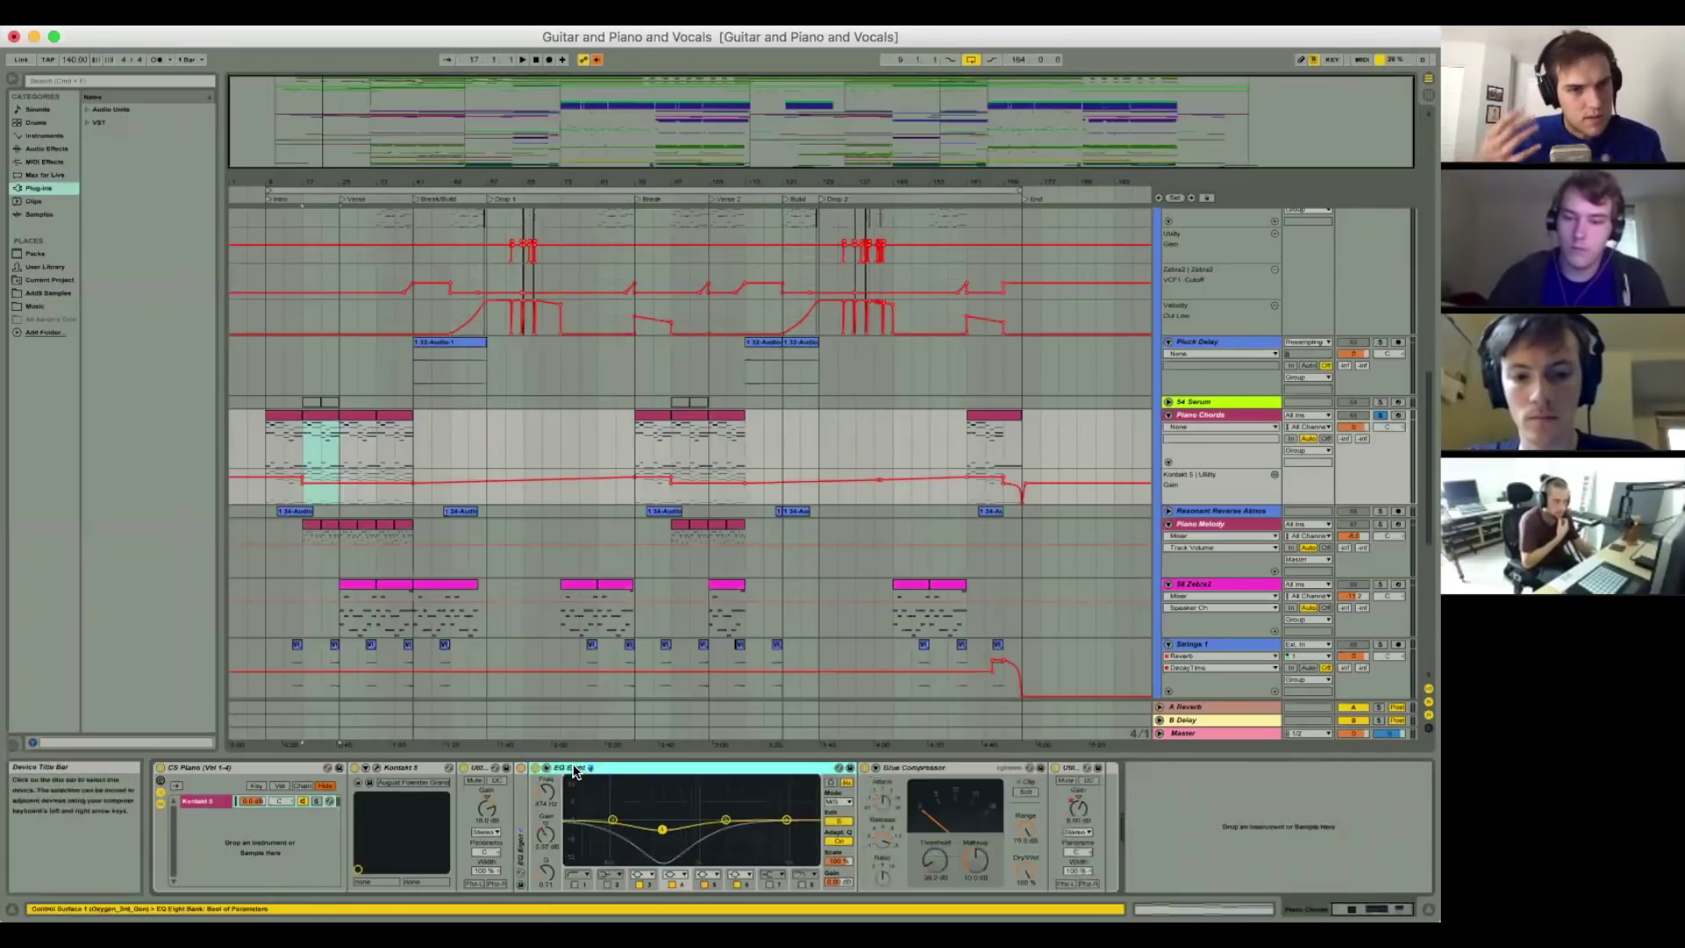
pyautogui.doubleClick(573, 768)
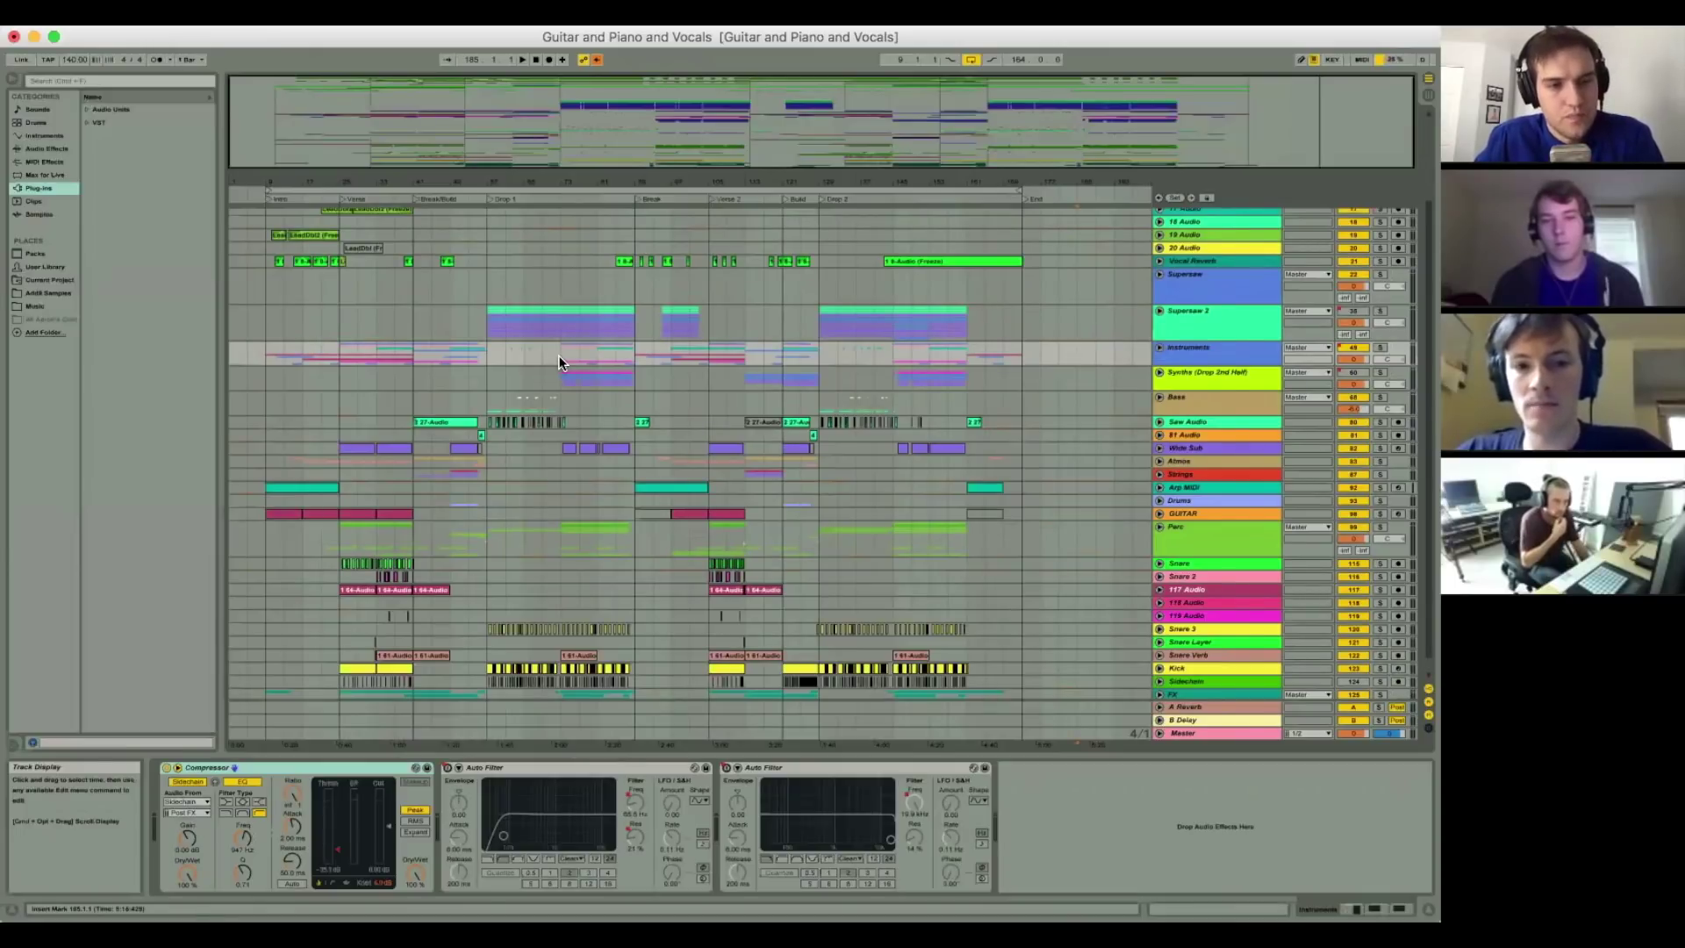
# Step: Mark the intro through the build on the Instruments group, and all of Drop 1 and its second half on Supersaw 2
pyautogui.moveTo(559, 356); pyautogui.dragTo(281, 346)
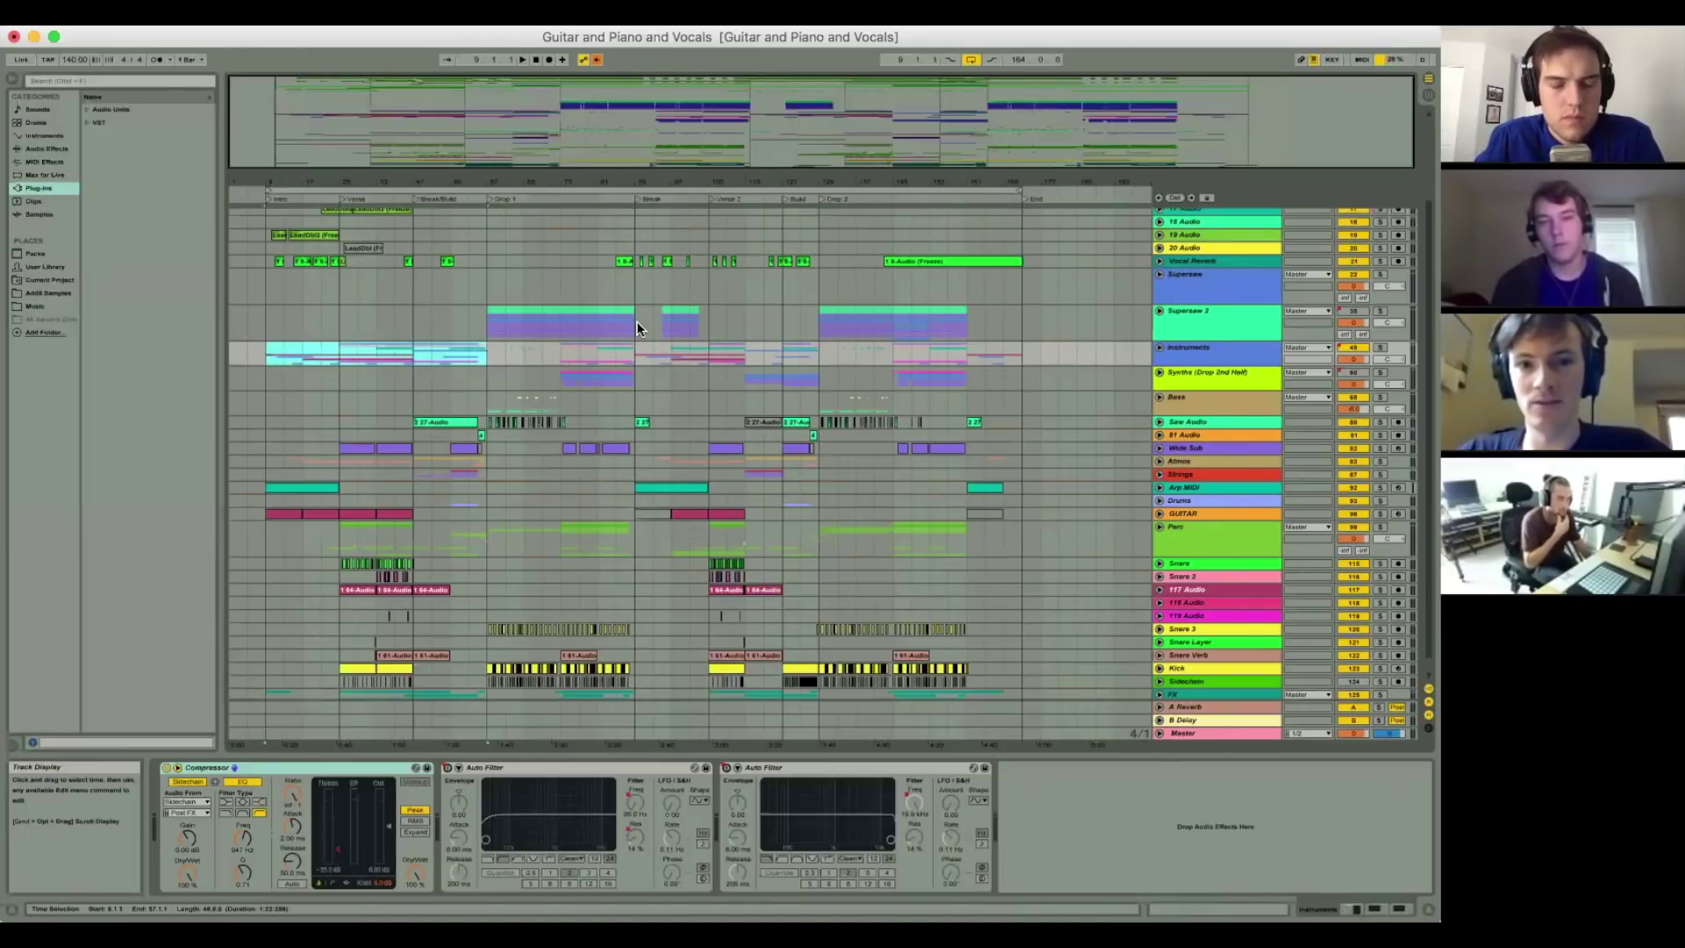
pyautogui.moveTo(492, 325); pyautogui.dragTo(631, 328)
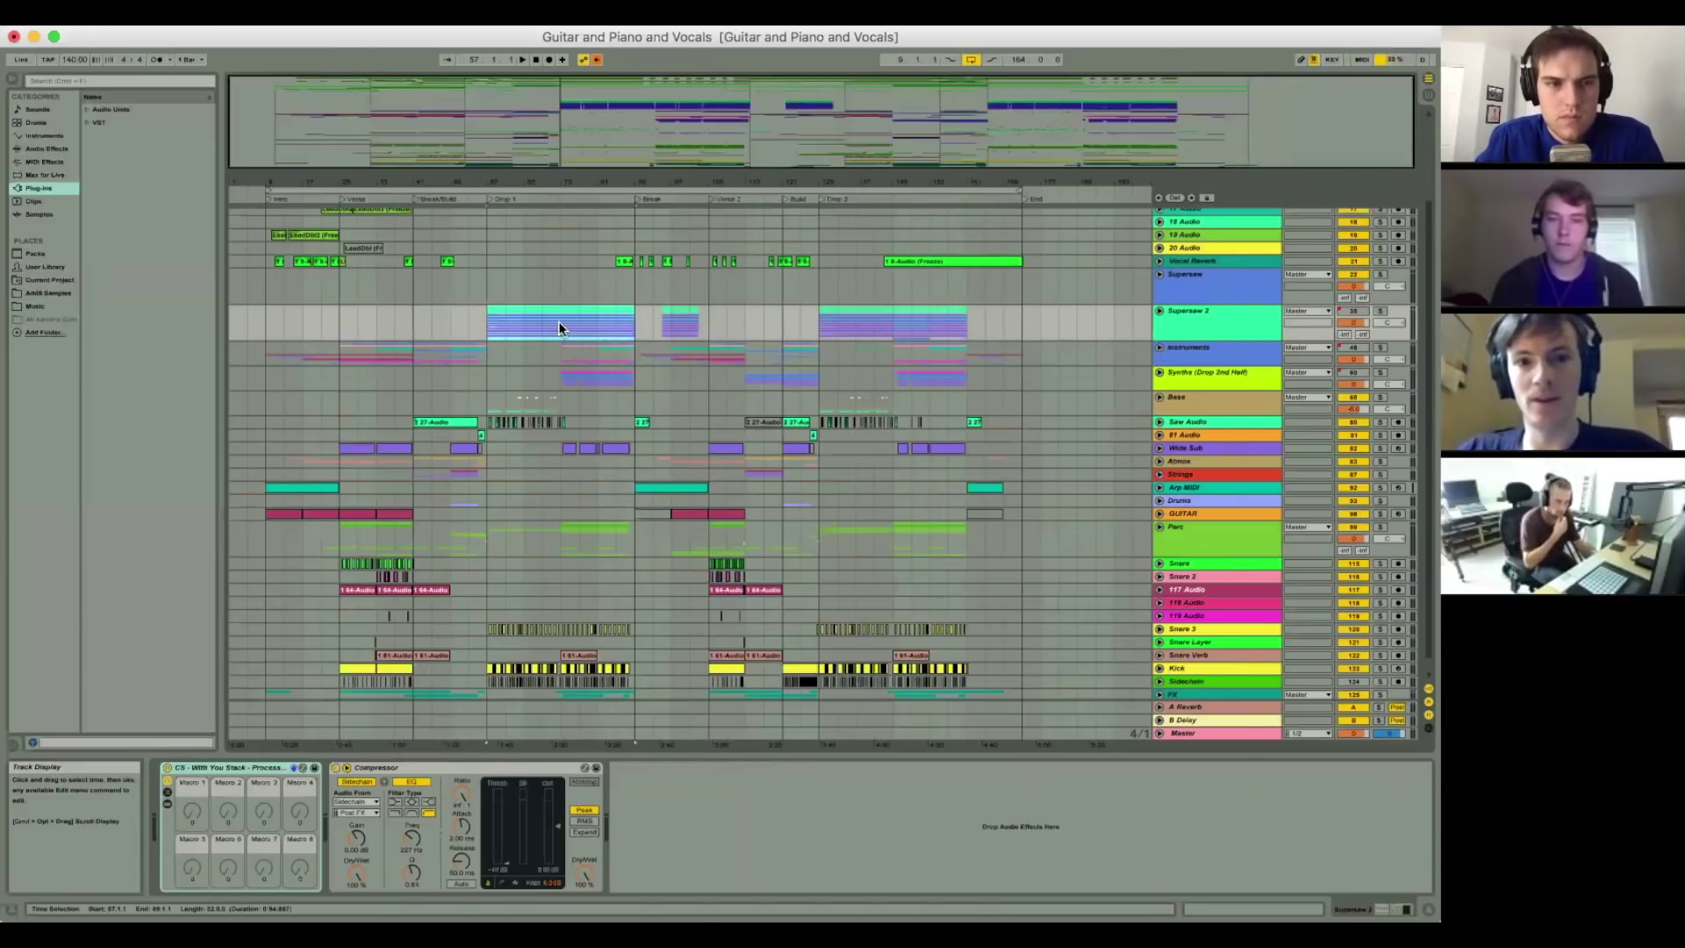
pyautogui.moveTo(561, 325); pyautogui.dragTo(634, 328)
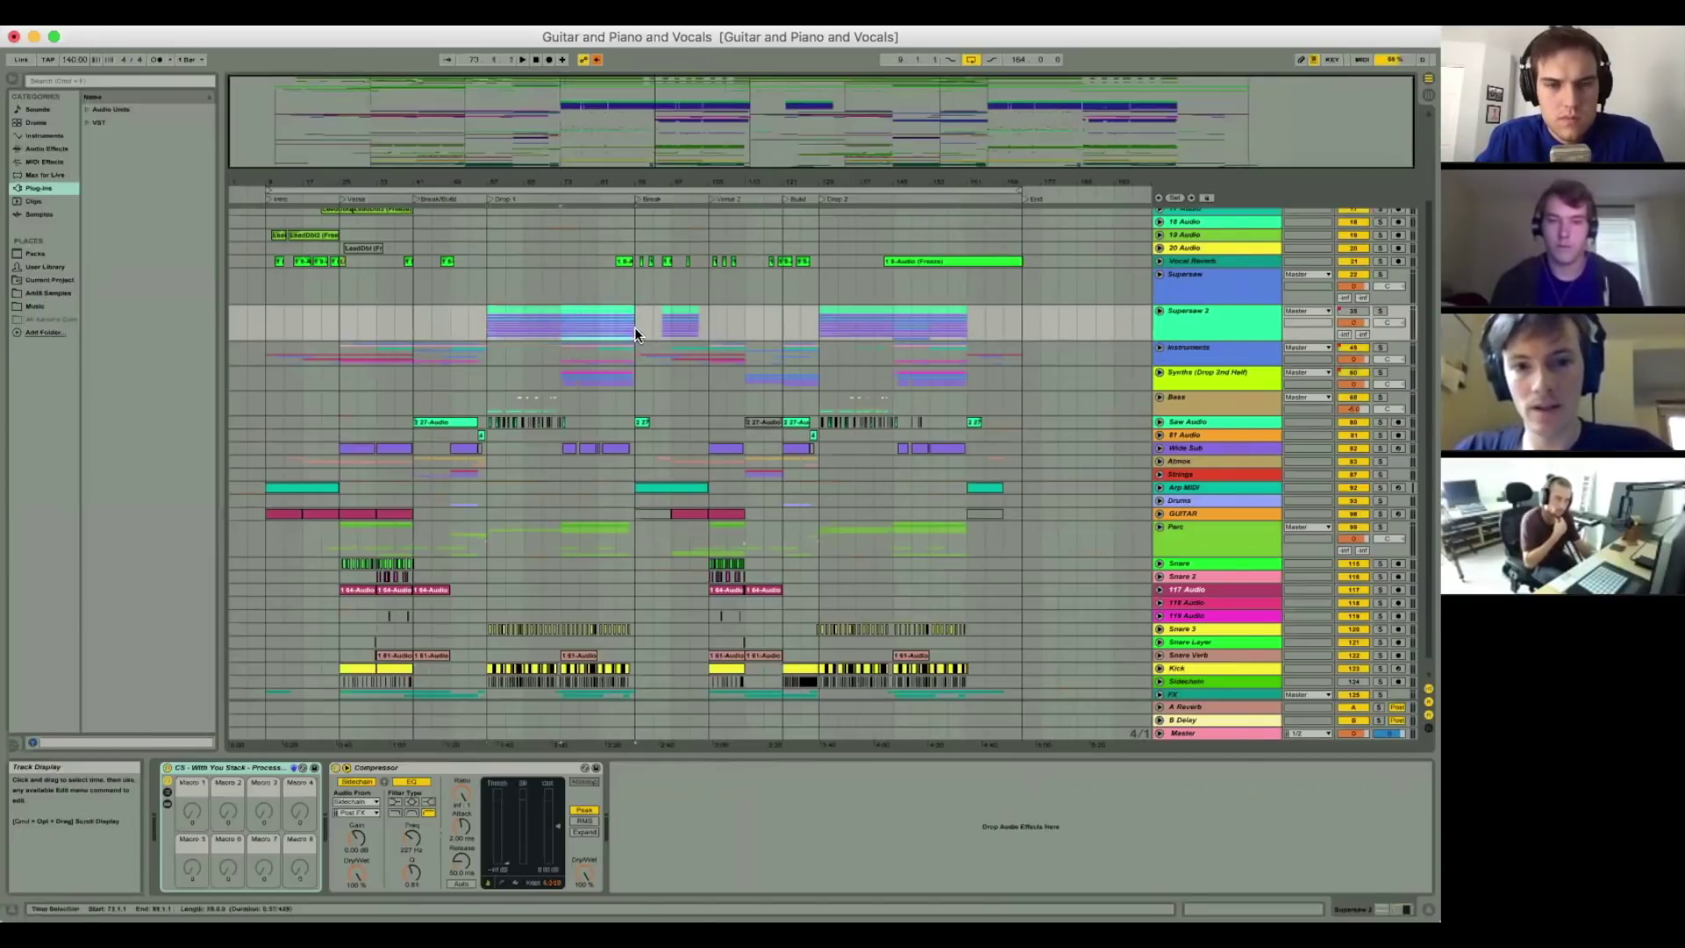
# Step: Mark the first half of Drop 1 and the first half of the Break/Build section on the Supersaw 2 track
pyautogui.click(483, 331)
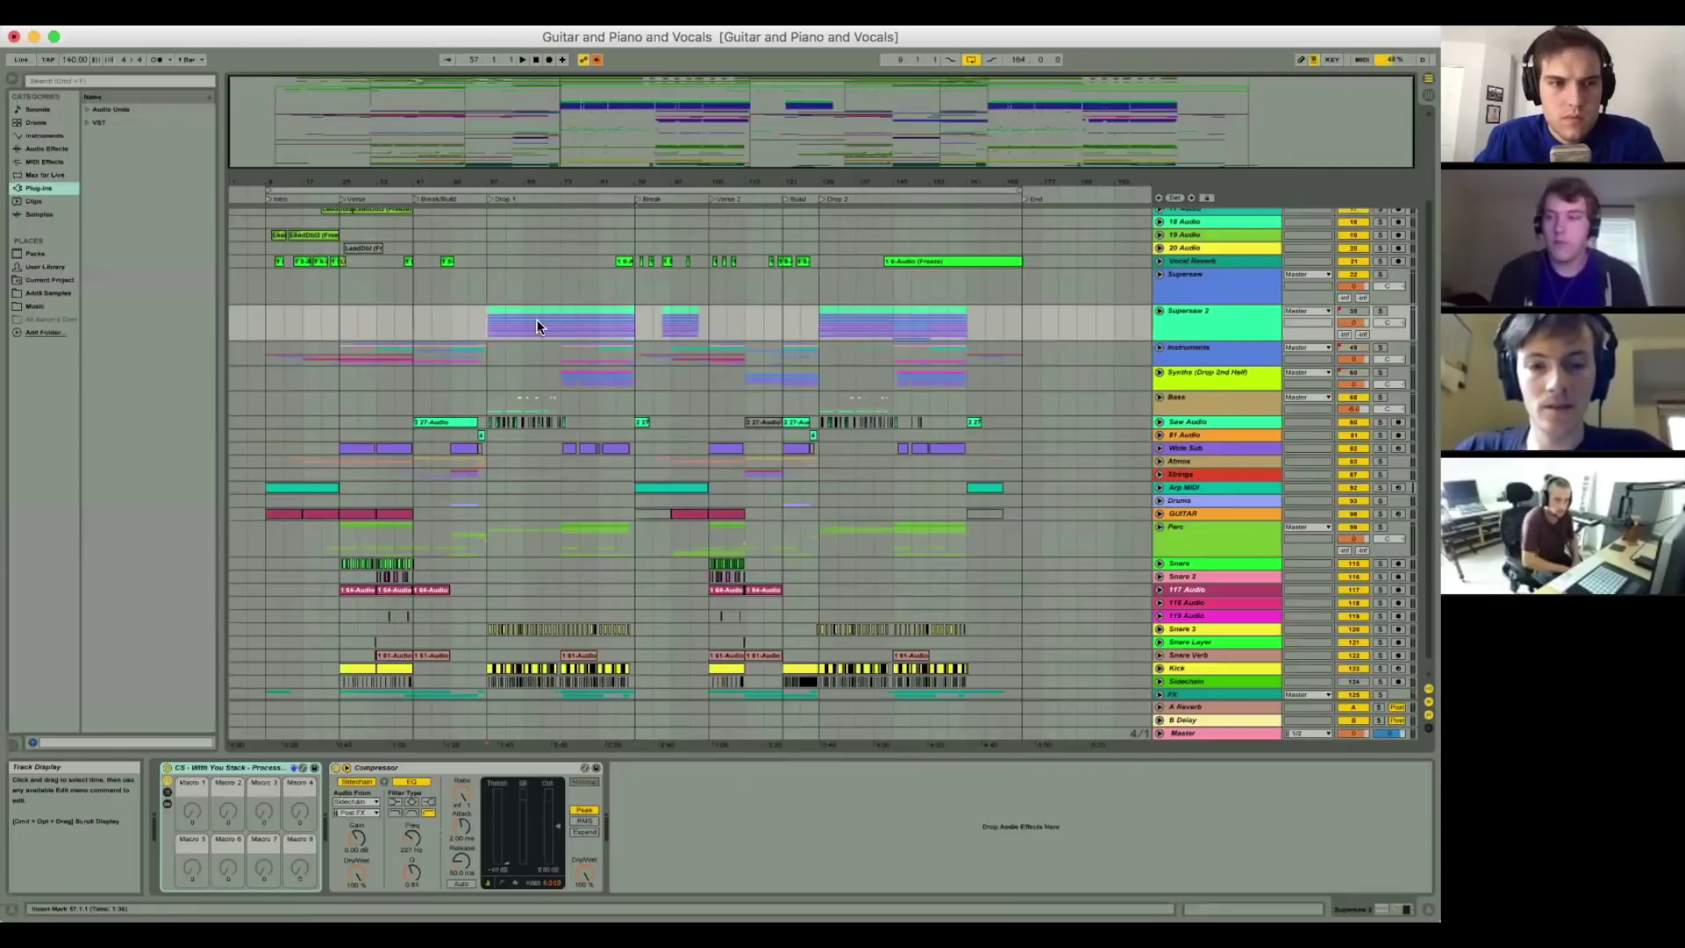
pyautogui.click(561, 331)
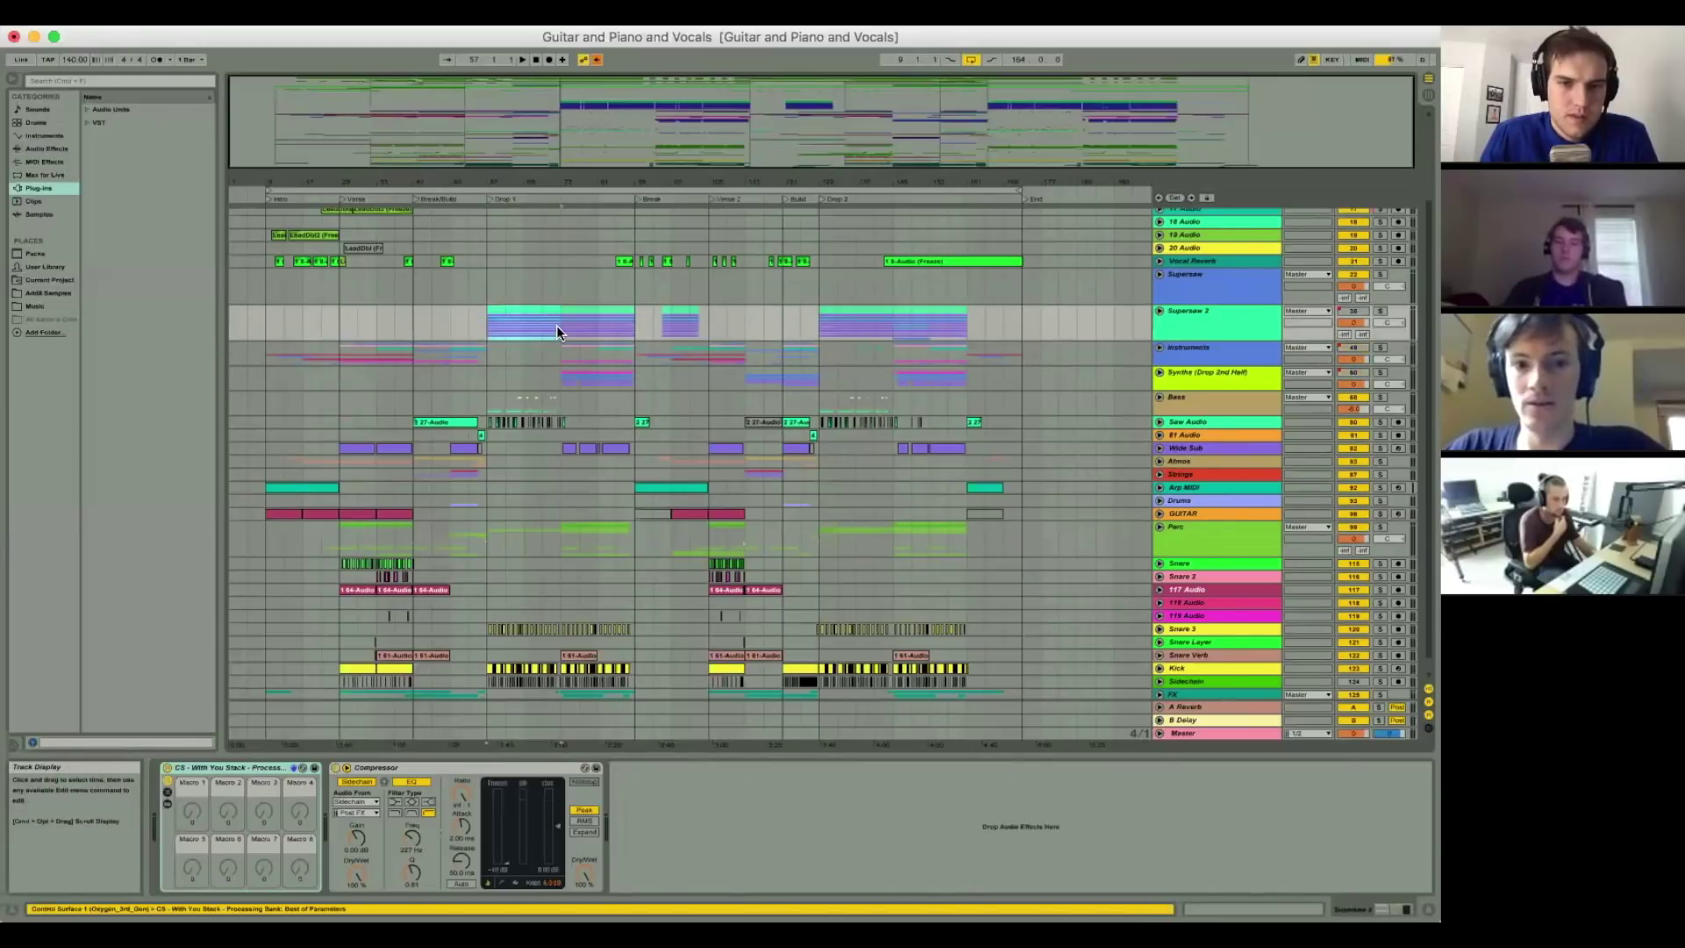
pyautogui.moveTo(562, 321); pyautogui.dragTo(489, 319)
pyautogui.click(492, 320)
pyautogui.click(488, 324)
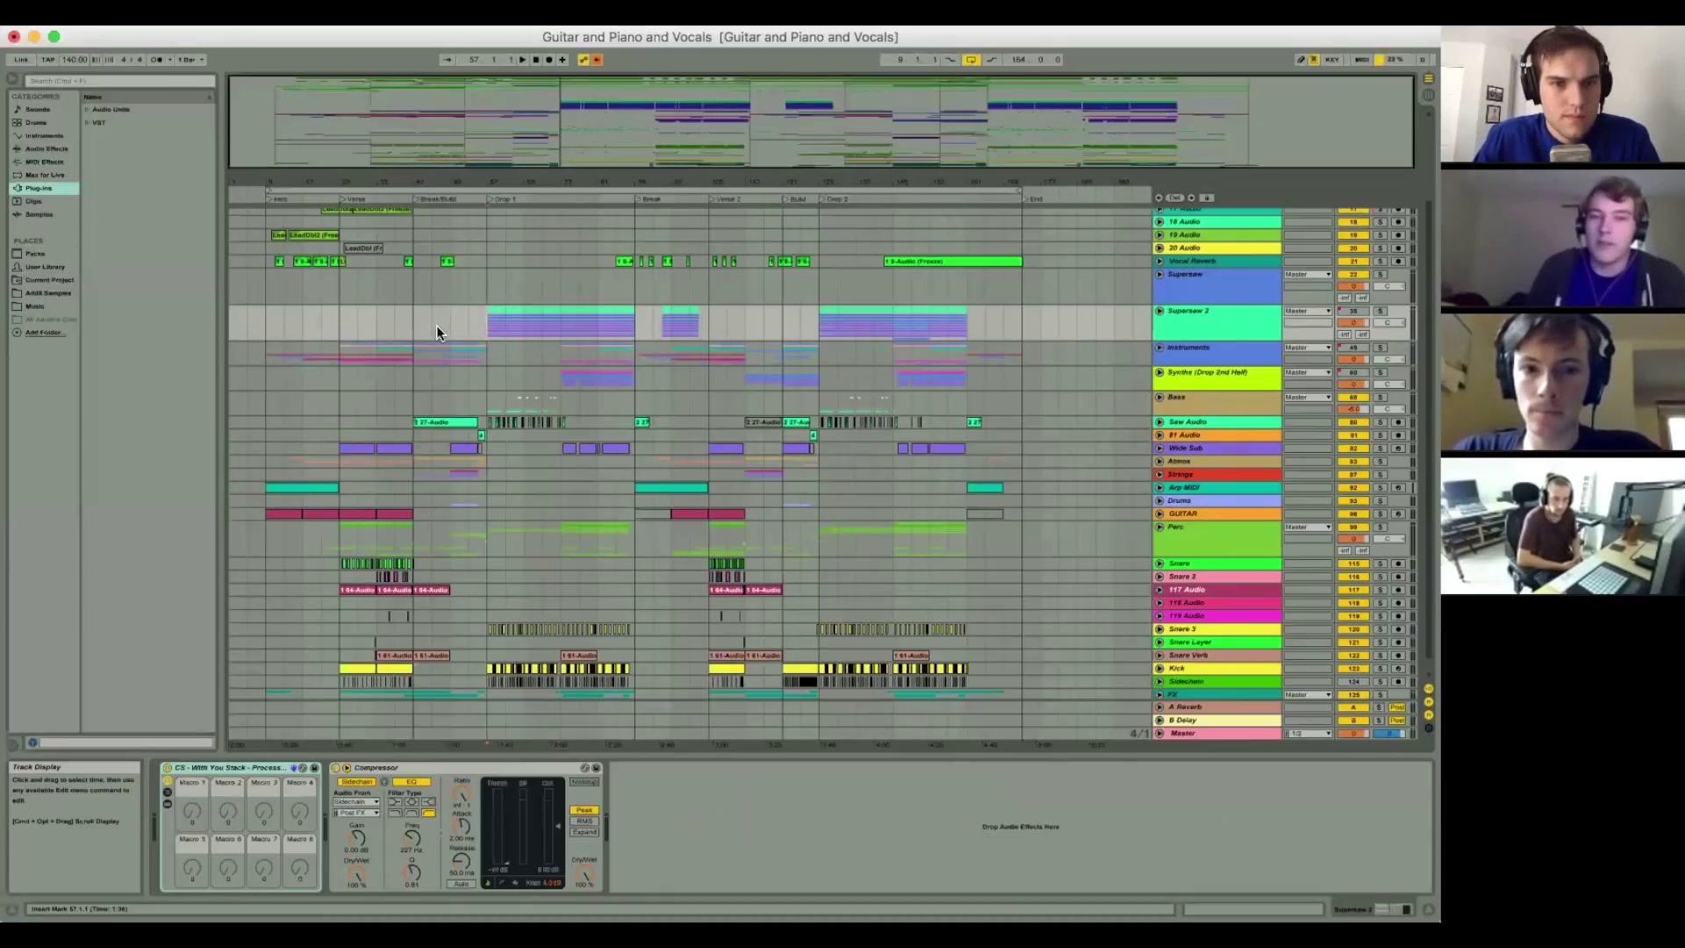
pyautogui.moveTo(435, 325); pyautogui.dragTo(408, 330)
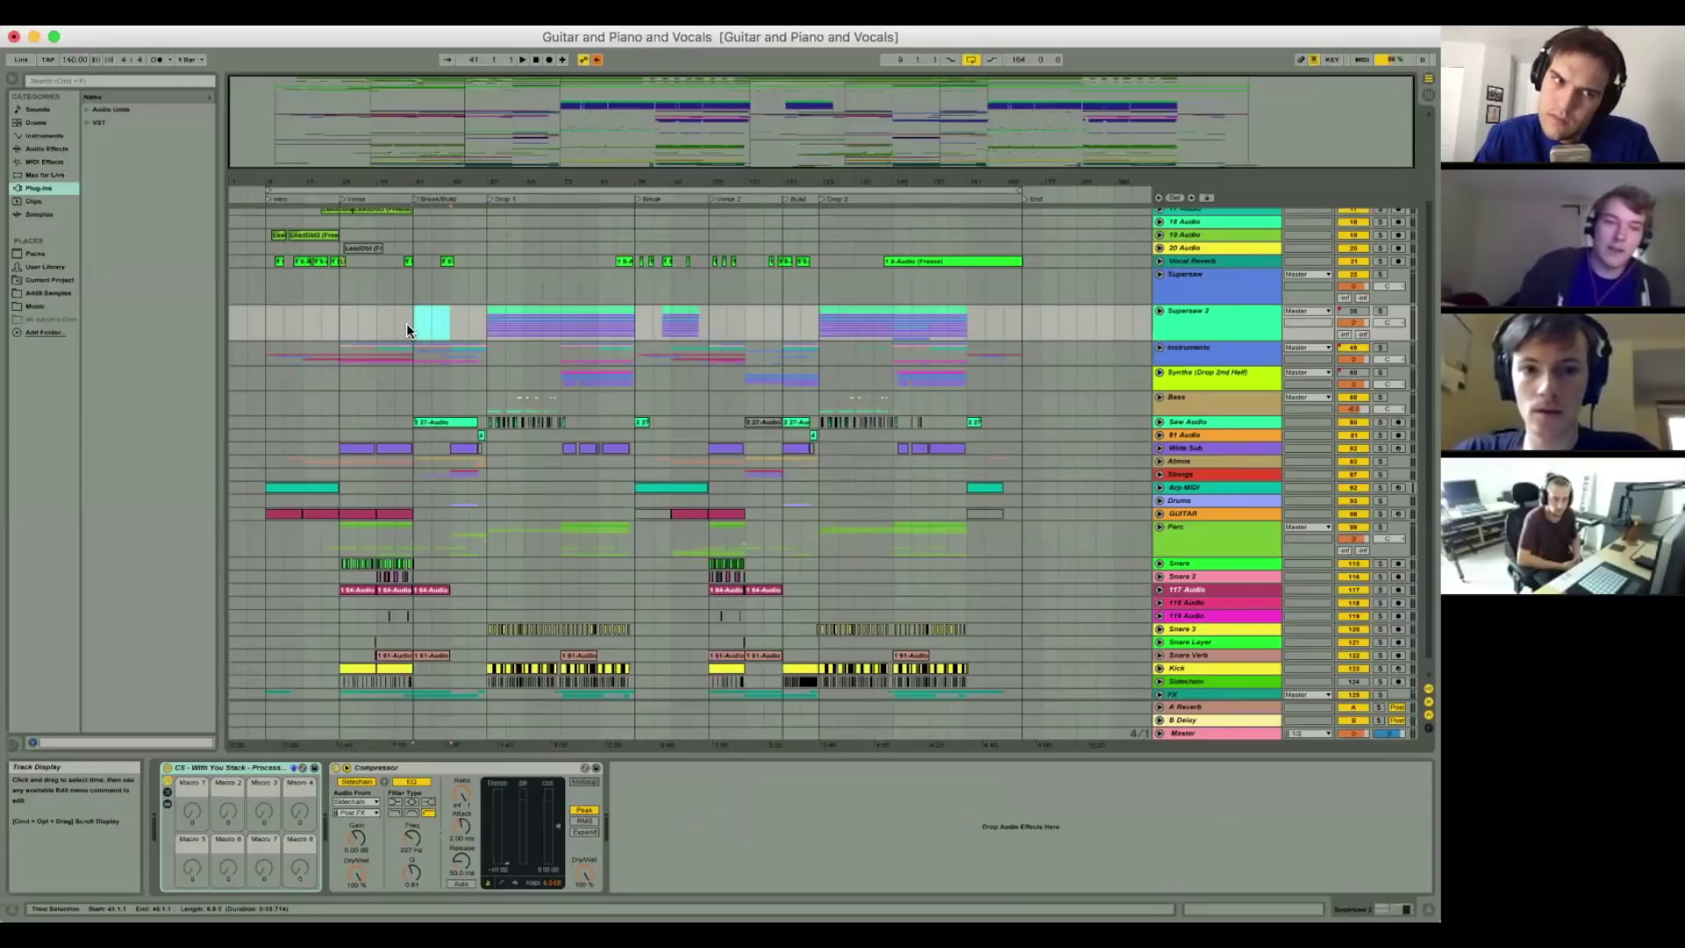
pyautogui.click(453, 323)
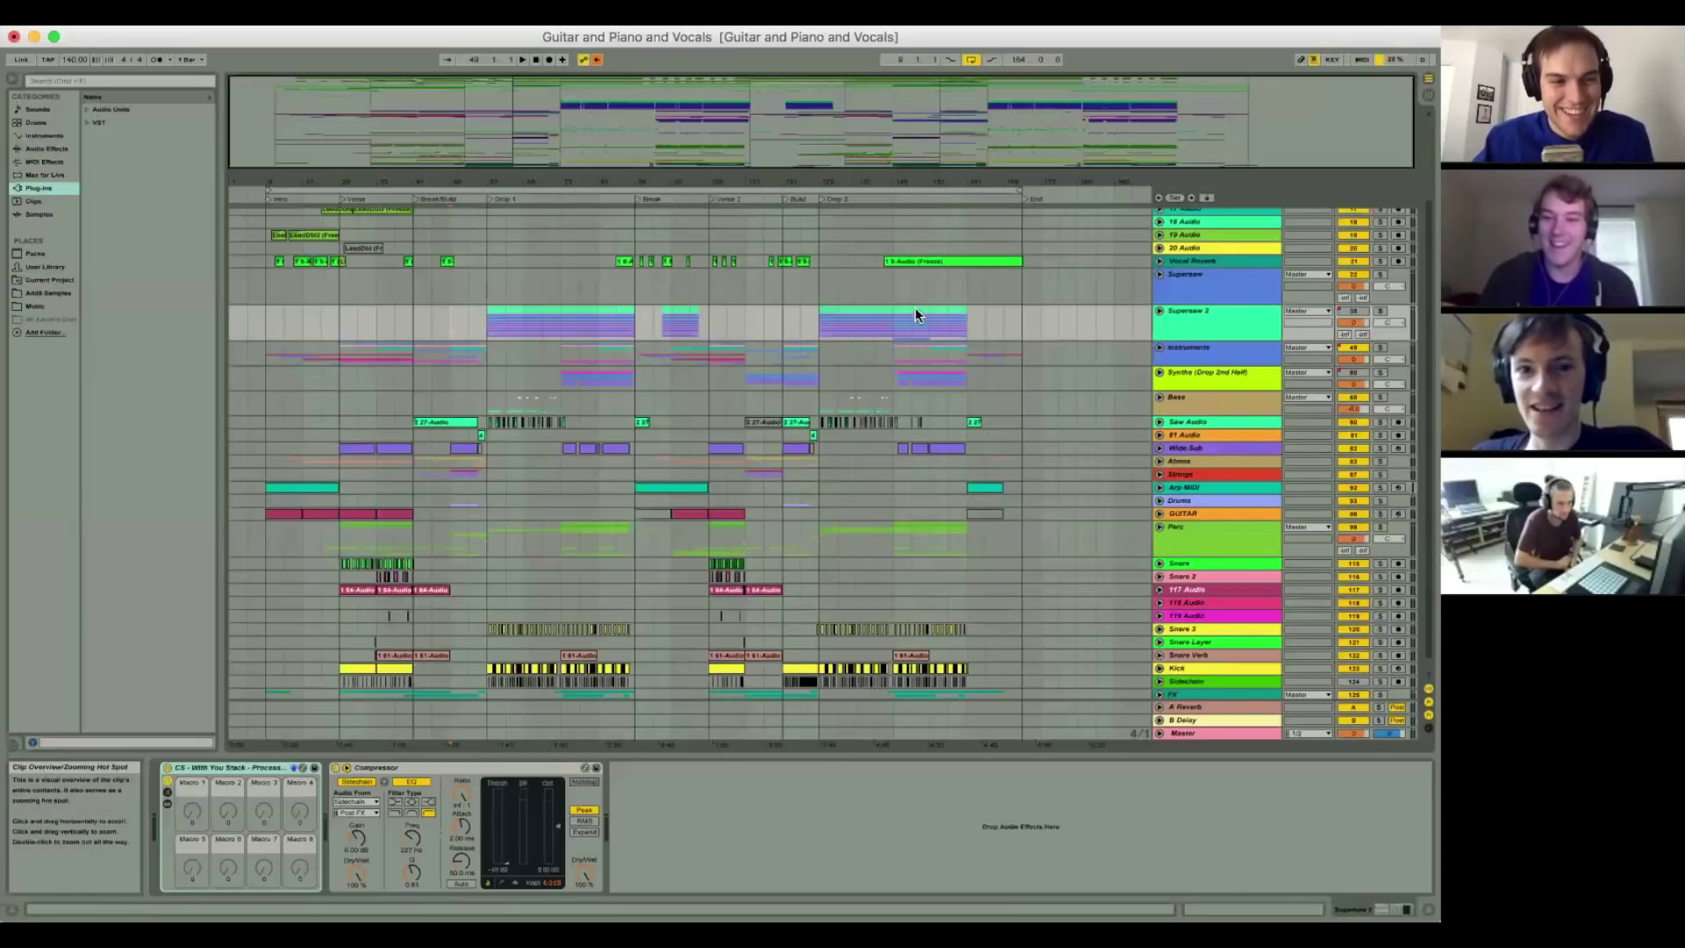
# Step: Unfold the Instruments group to show its automation lanes and sub-tracks
pyautogui.click(1161, 352)
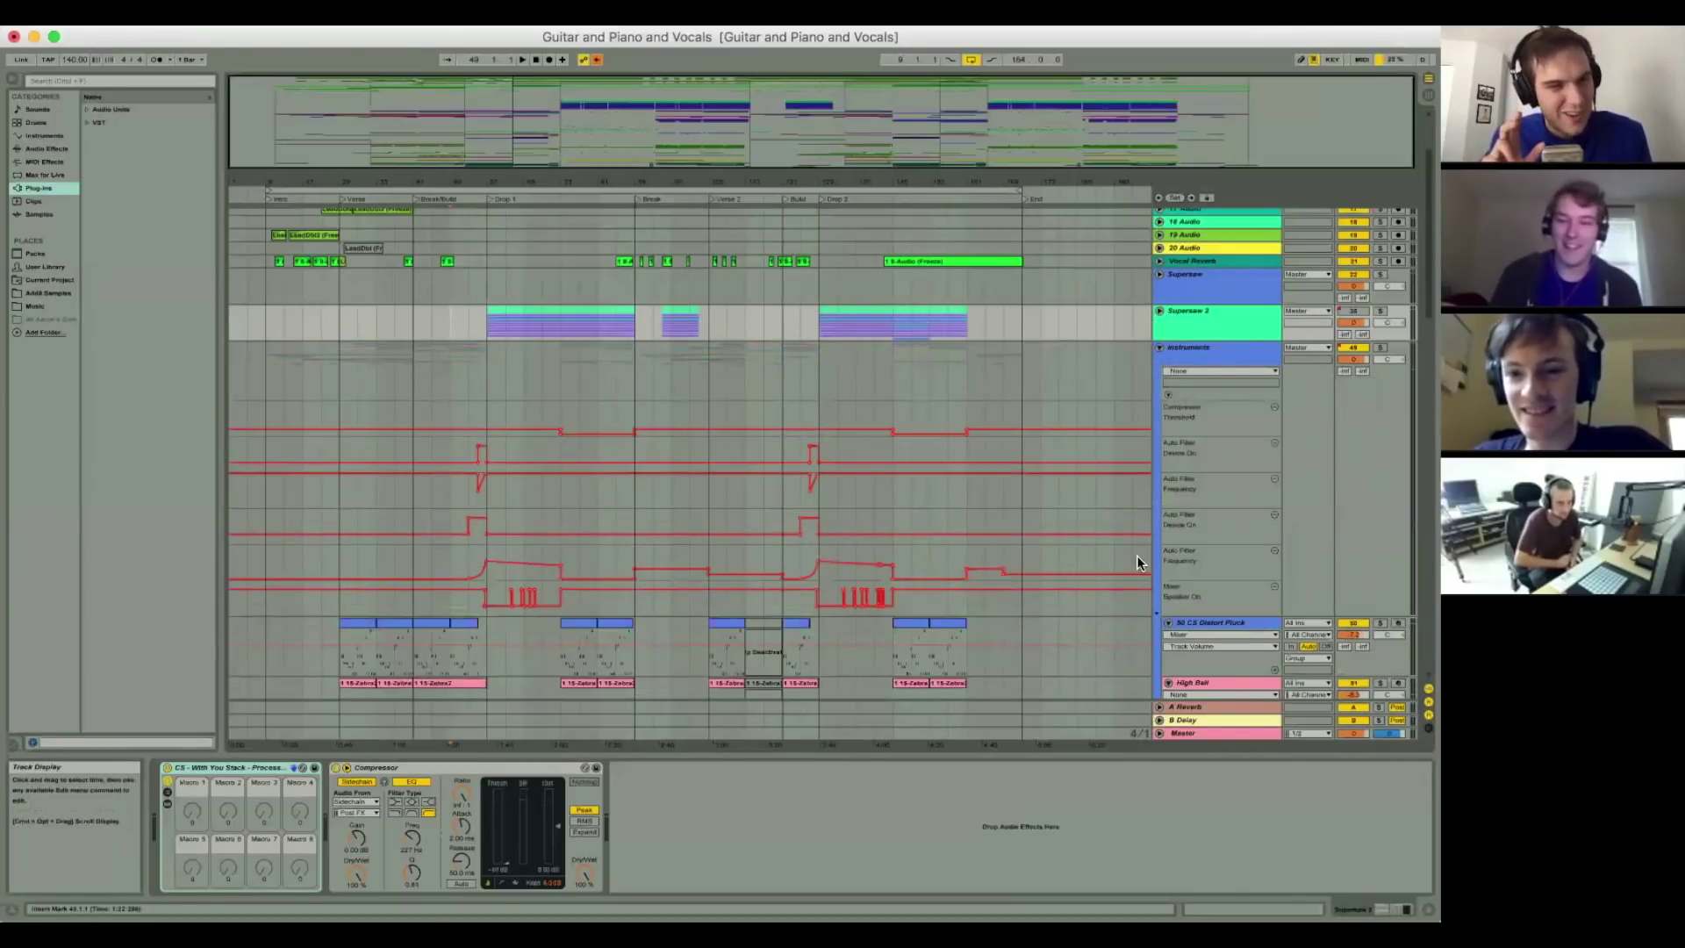
# Step: Look through the Instruments group's sub-tracks, fold the group and unfold the Bass group
pyautogui.scroll(-10, 1135, 555)
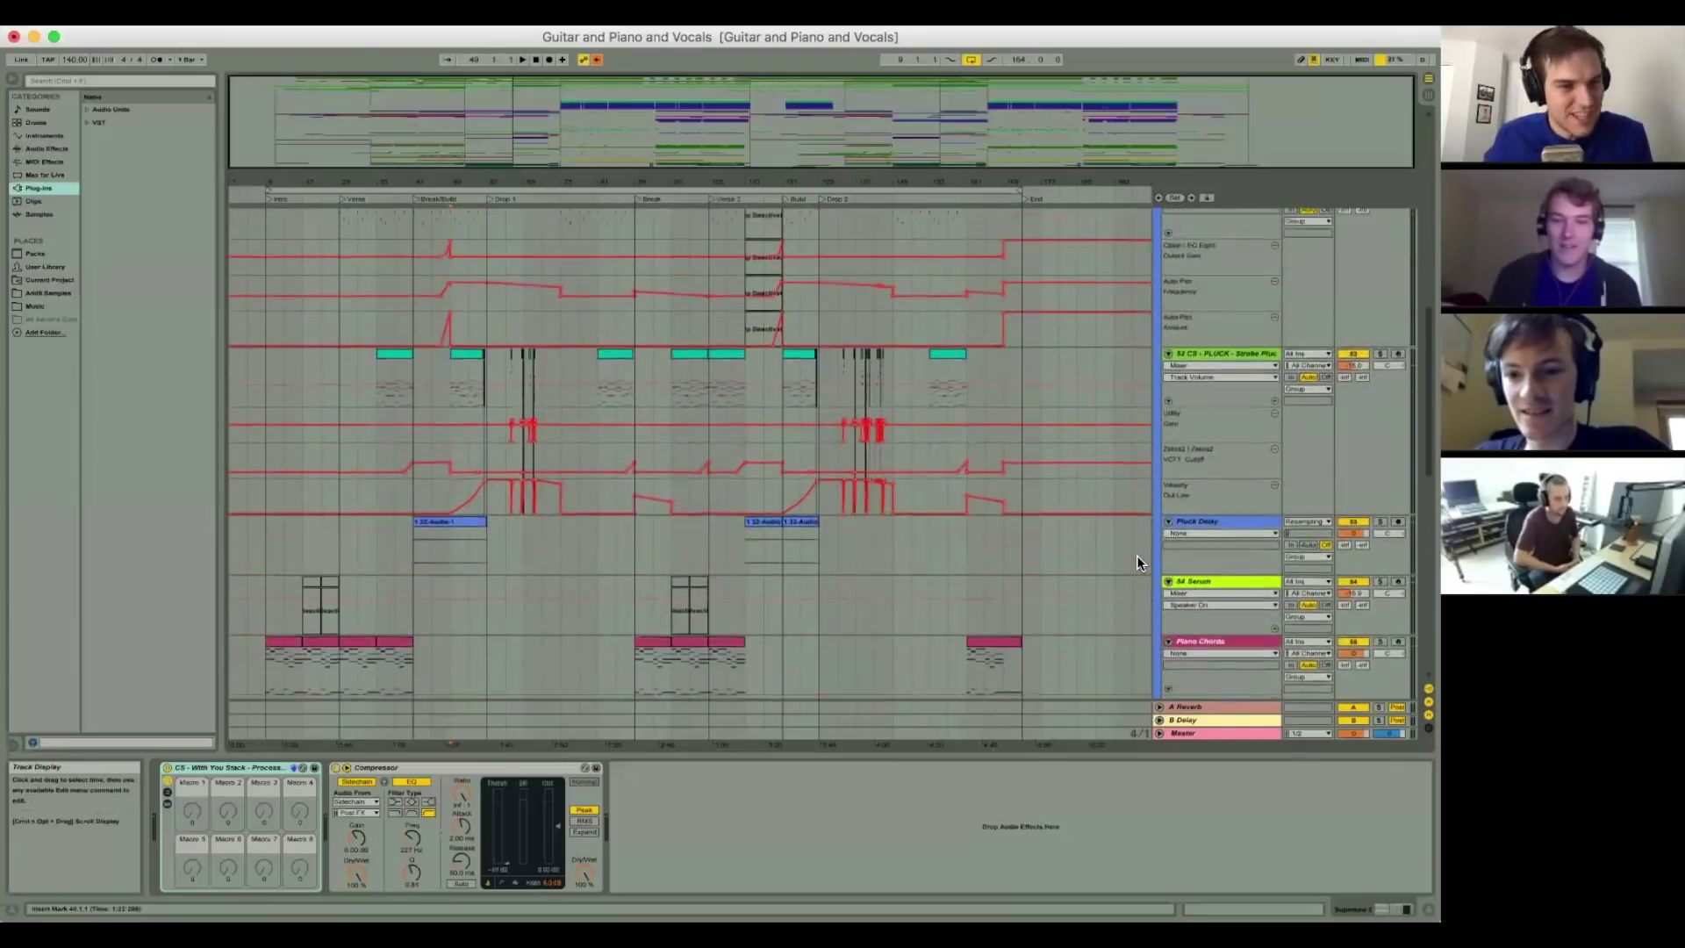
pyautogui.scroll(10, 1136, 555)
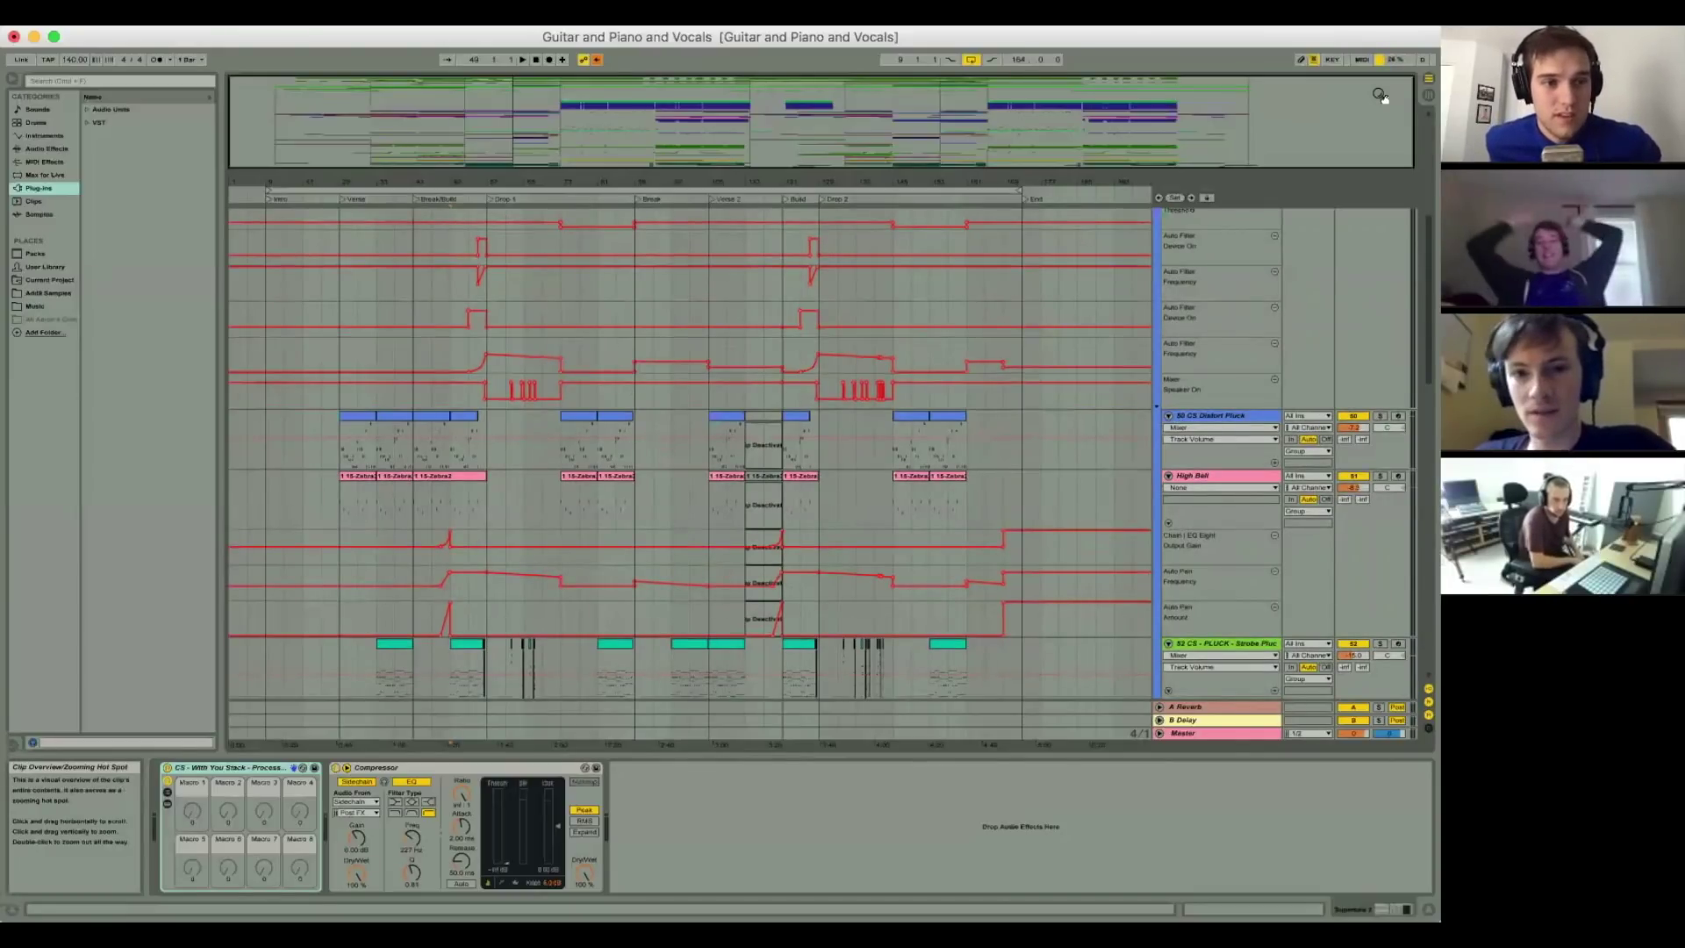
pyautogui.keyDown('alt'); pyautogui.click(1159, 446); pyautogui.keyUp('alt')
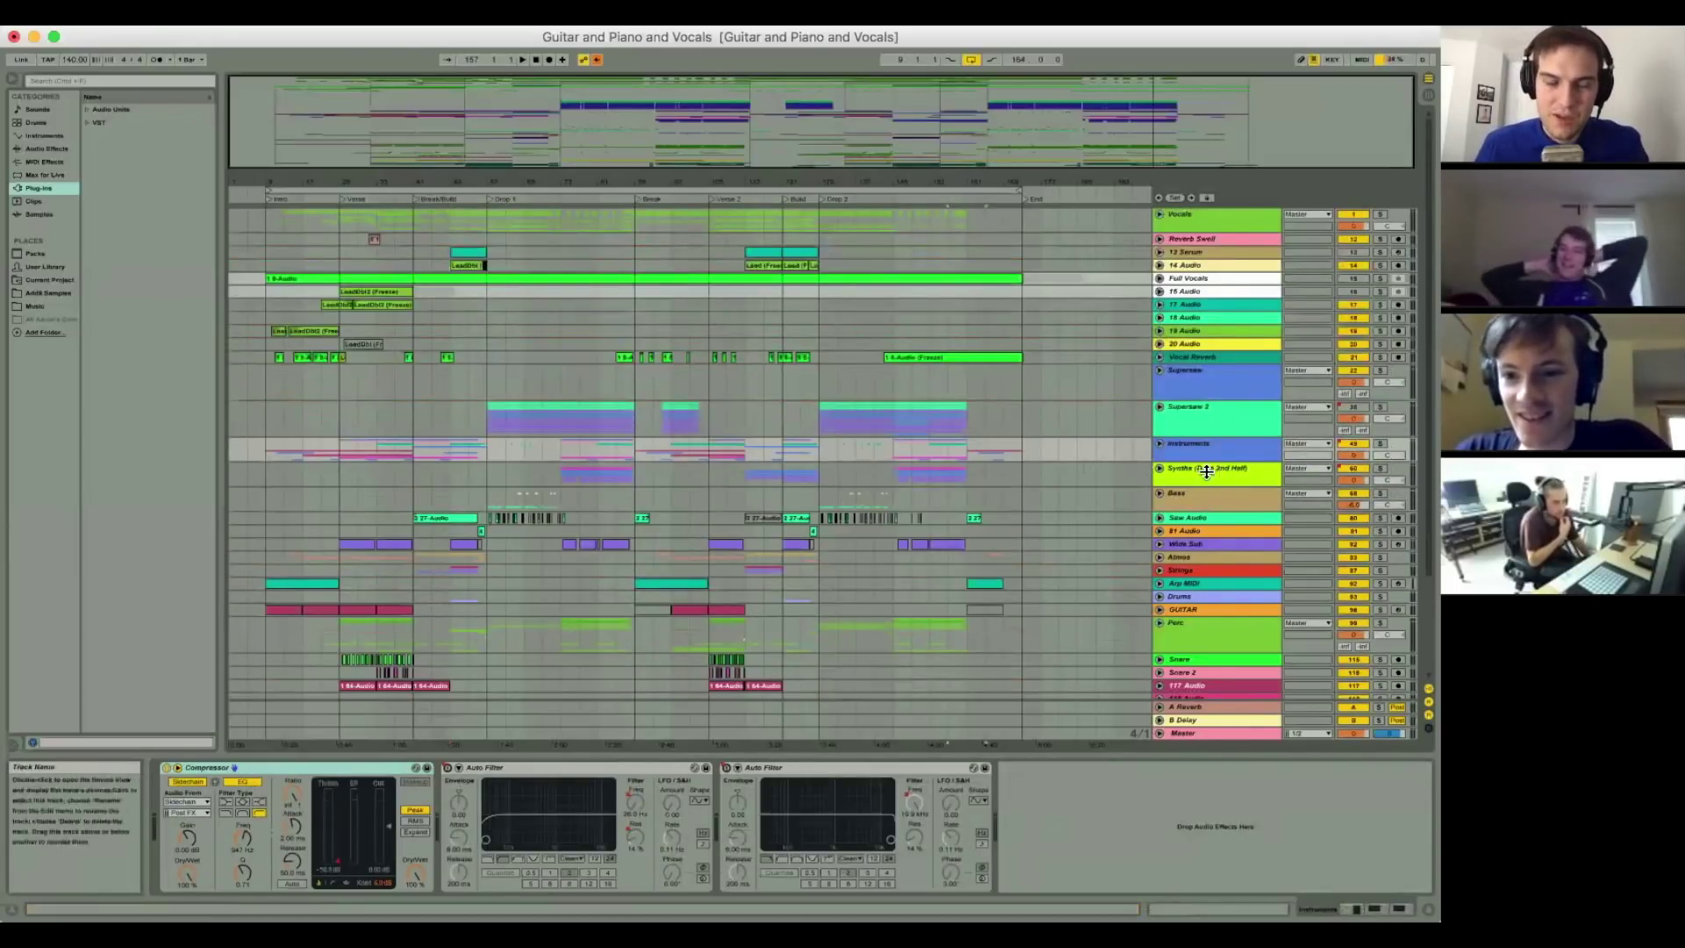
pyautogui.keyDown('alt'); pyautogui.click(1159, 494); pyautogui.keyUp('alt')
pyautogui.scroll(-5, 819, 480)
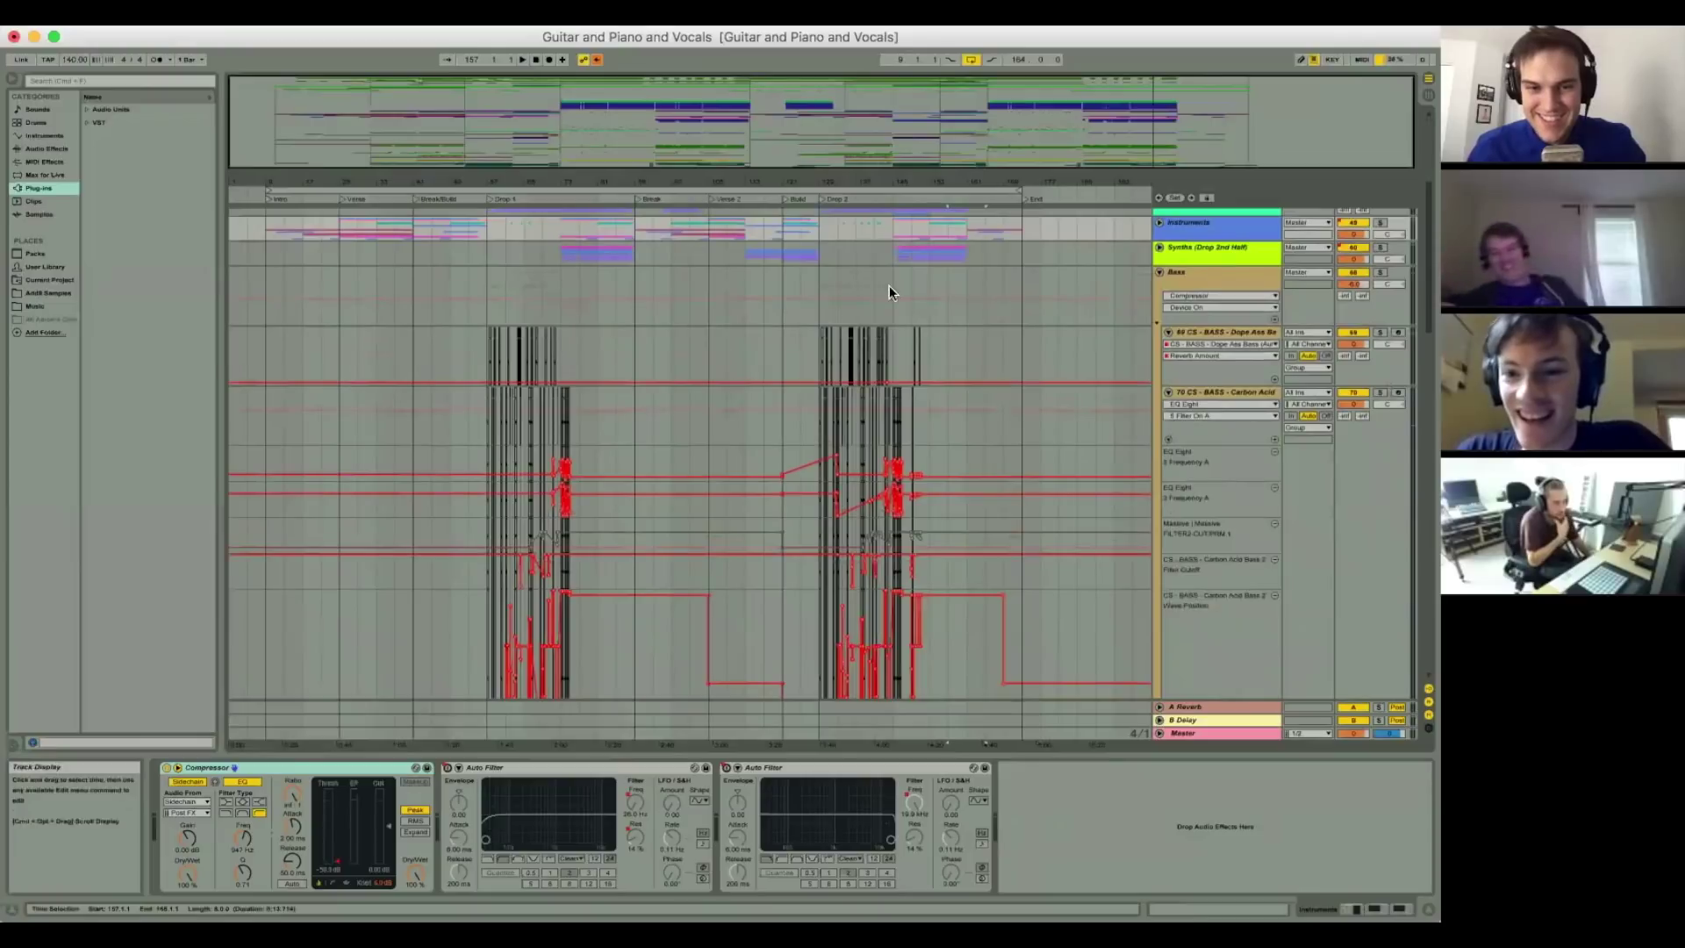
# Step: Show the device chain of the Carbon Acid Bass track, with the arrangement focused on the start of Drop 2
pyautogui.moveTo(845, 183)
pyautogui.mouseDown()
pyautogui.moveTo(781, 286)
pyautogui.moveTo(531, 353)
pyautogui.mouseUp()
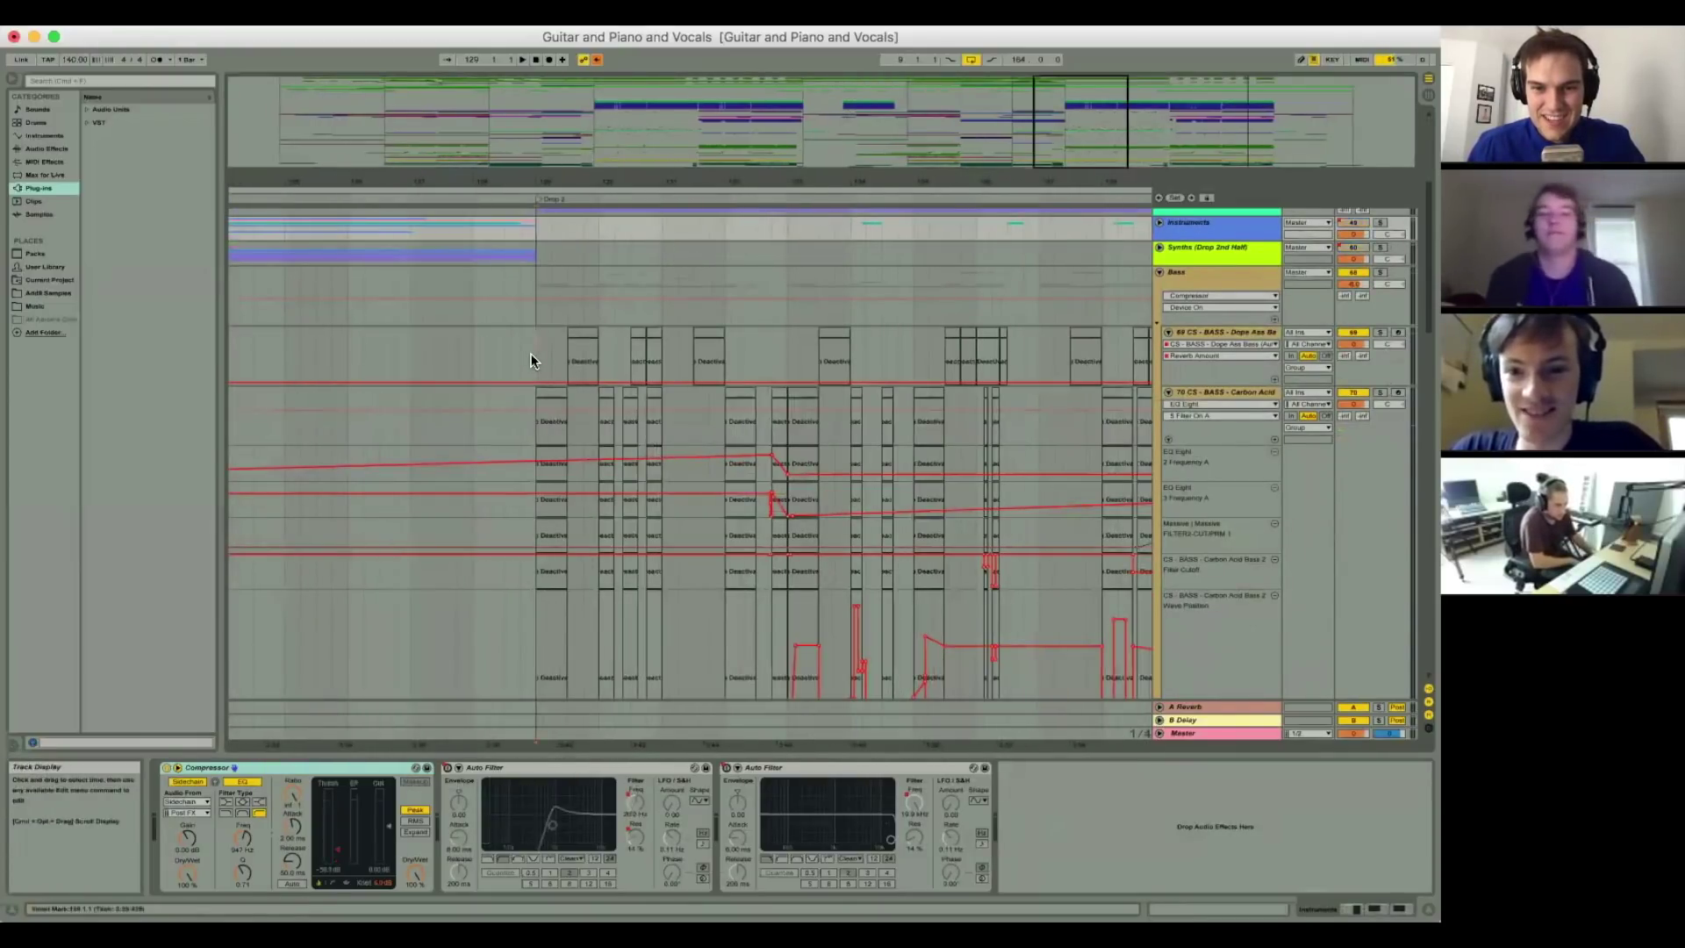
pyautogui.scroll(-3, 1224, 386)
pyautogui.click(1223, 295)
pyautogui.click(1223, 293)
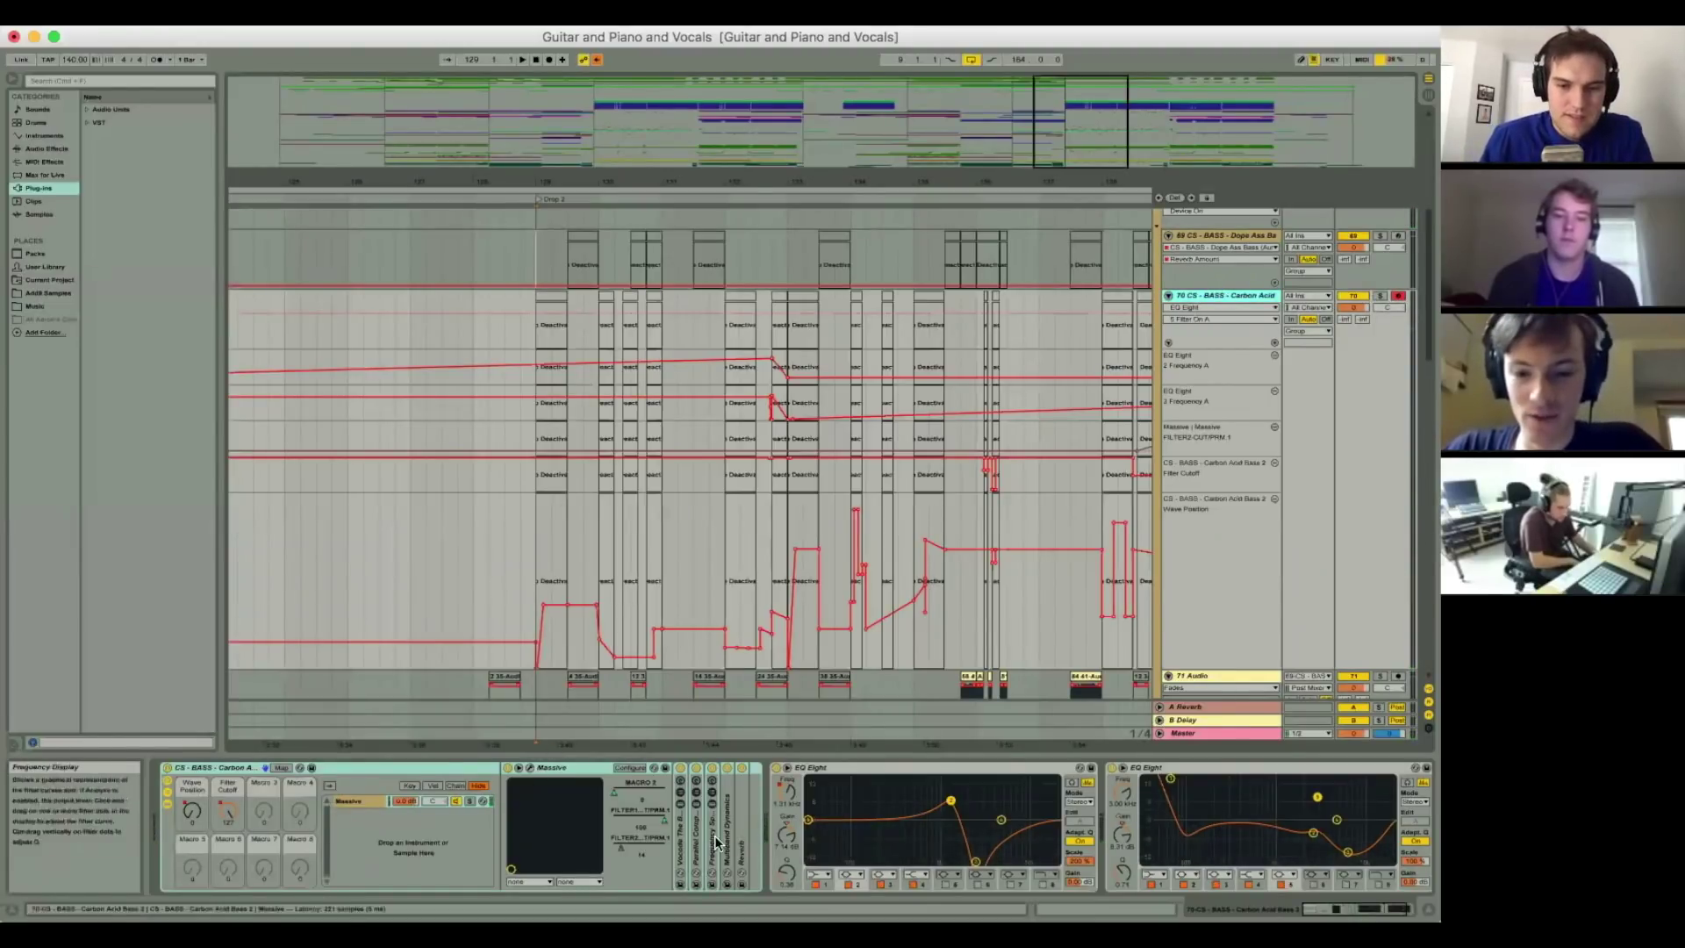
# Step: Unfold the Vocode The Bass rack with its devices and show the chains of its nested Audio Effect Rack
pyautogui.doubleClick(682, 847)
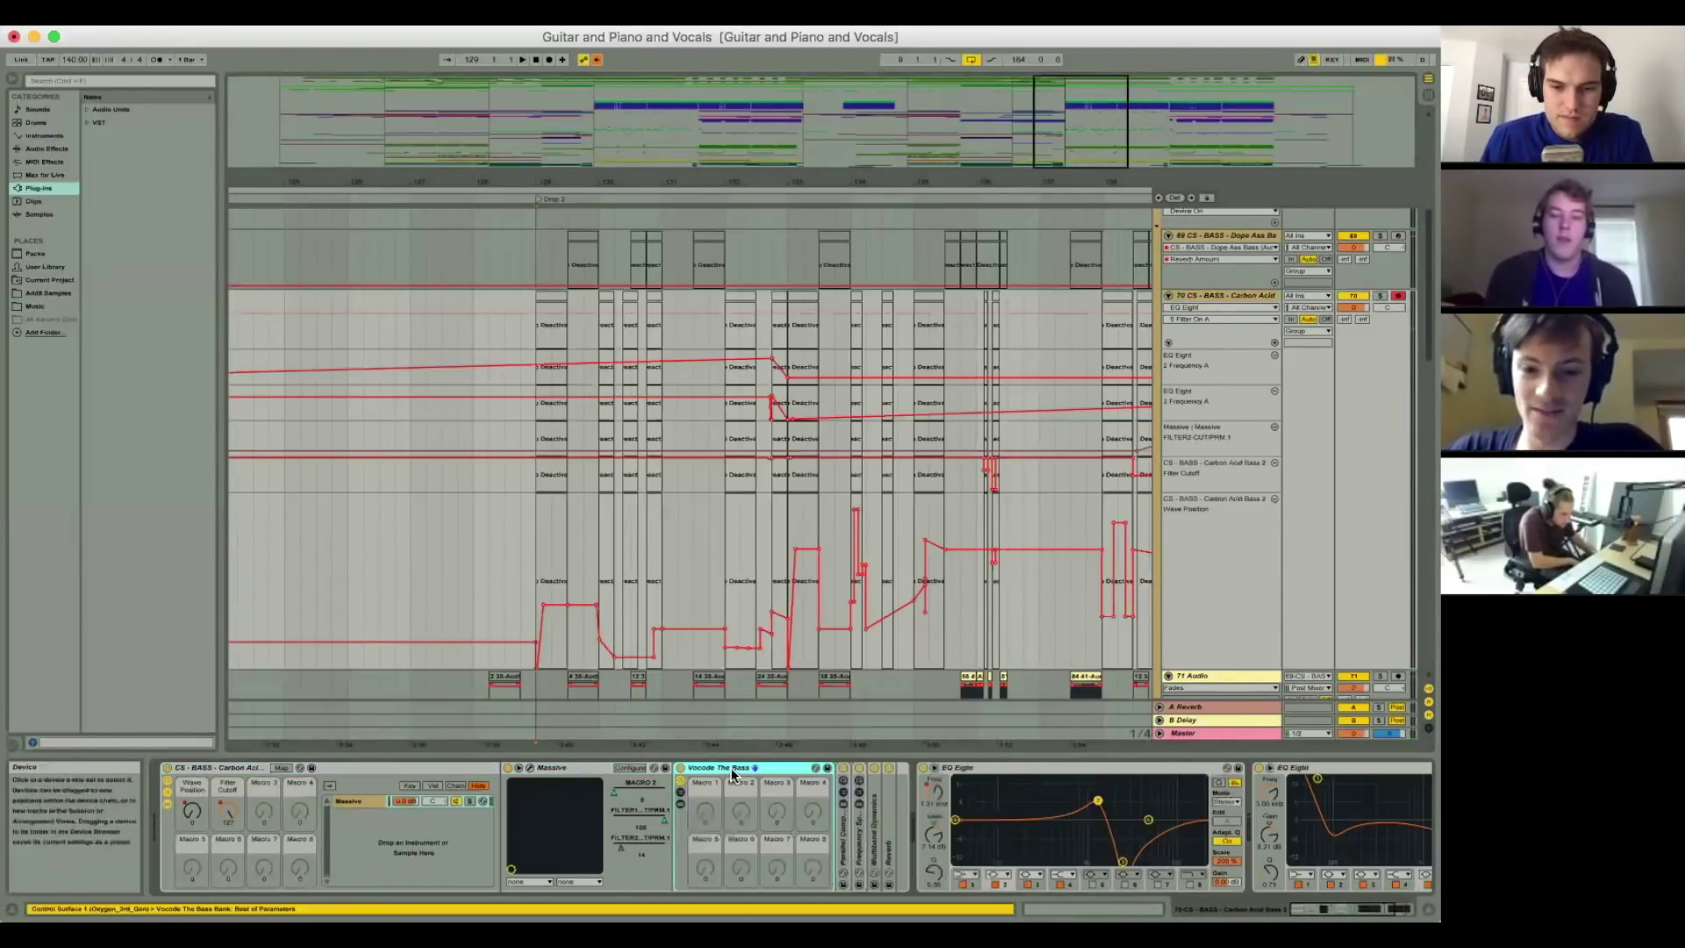
pyautogui.click(678, 788)
pyautogui.click(677, 788)
pyautogui.click(679, 803)
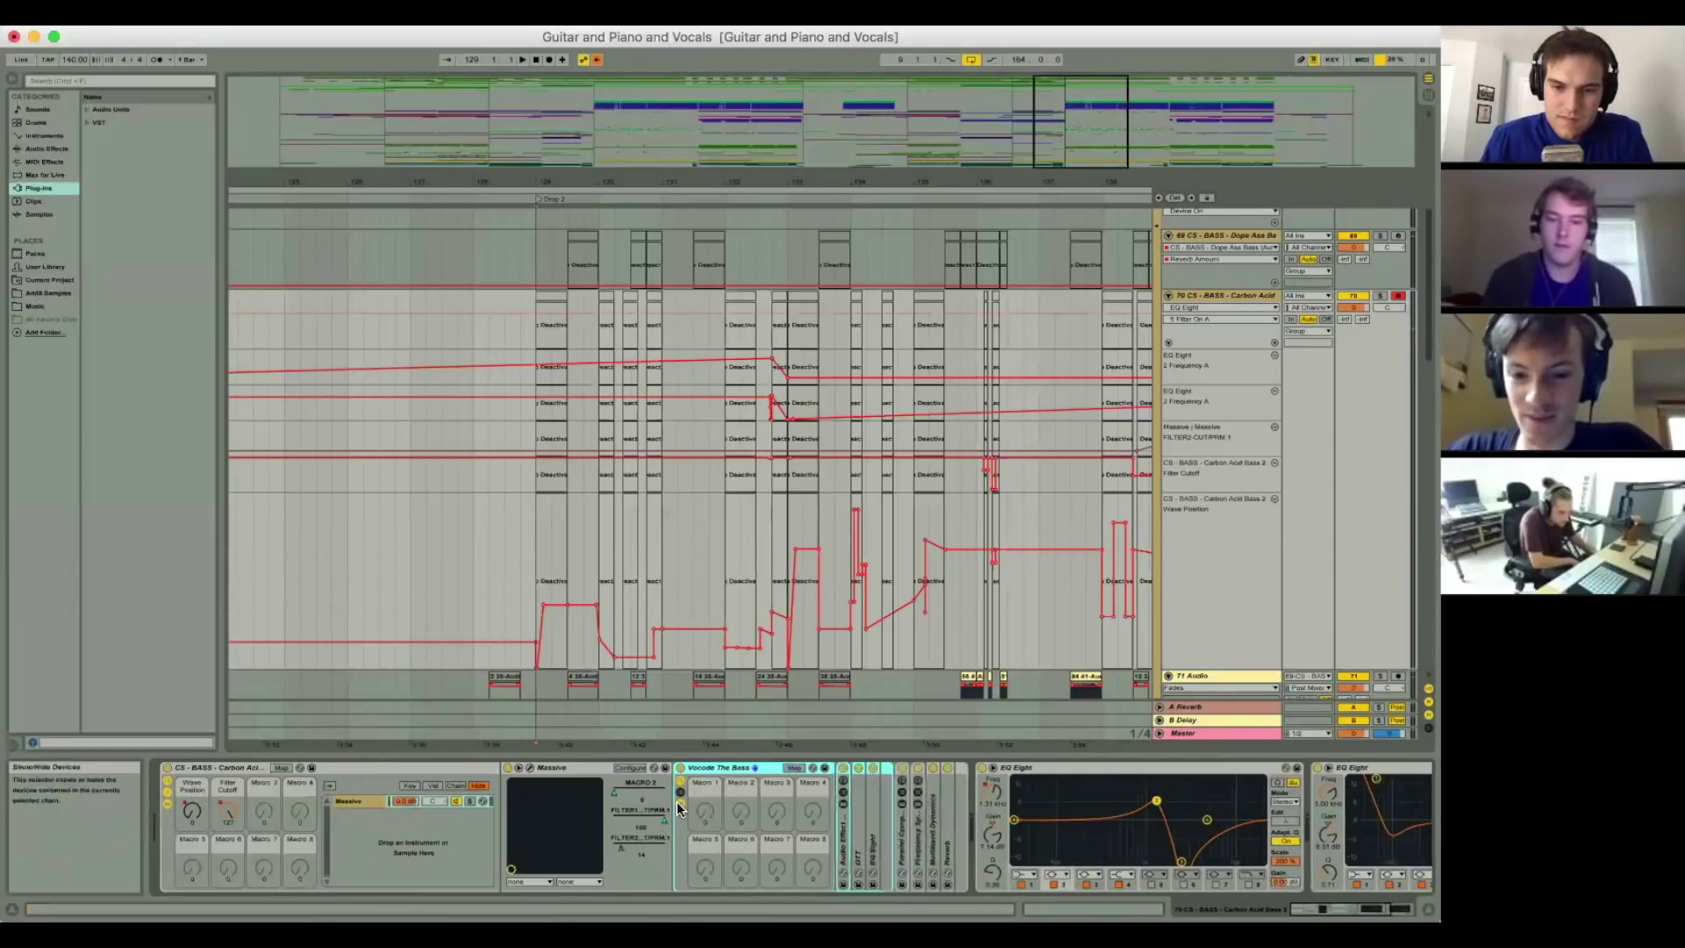
pyautogui.doubleClick(847, 813)
pyautogui.press('z')
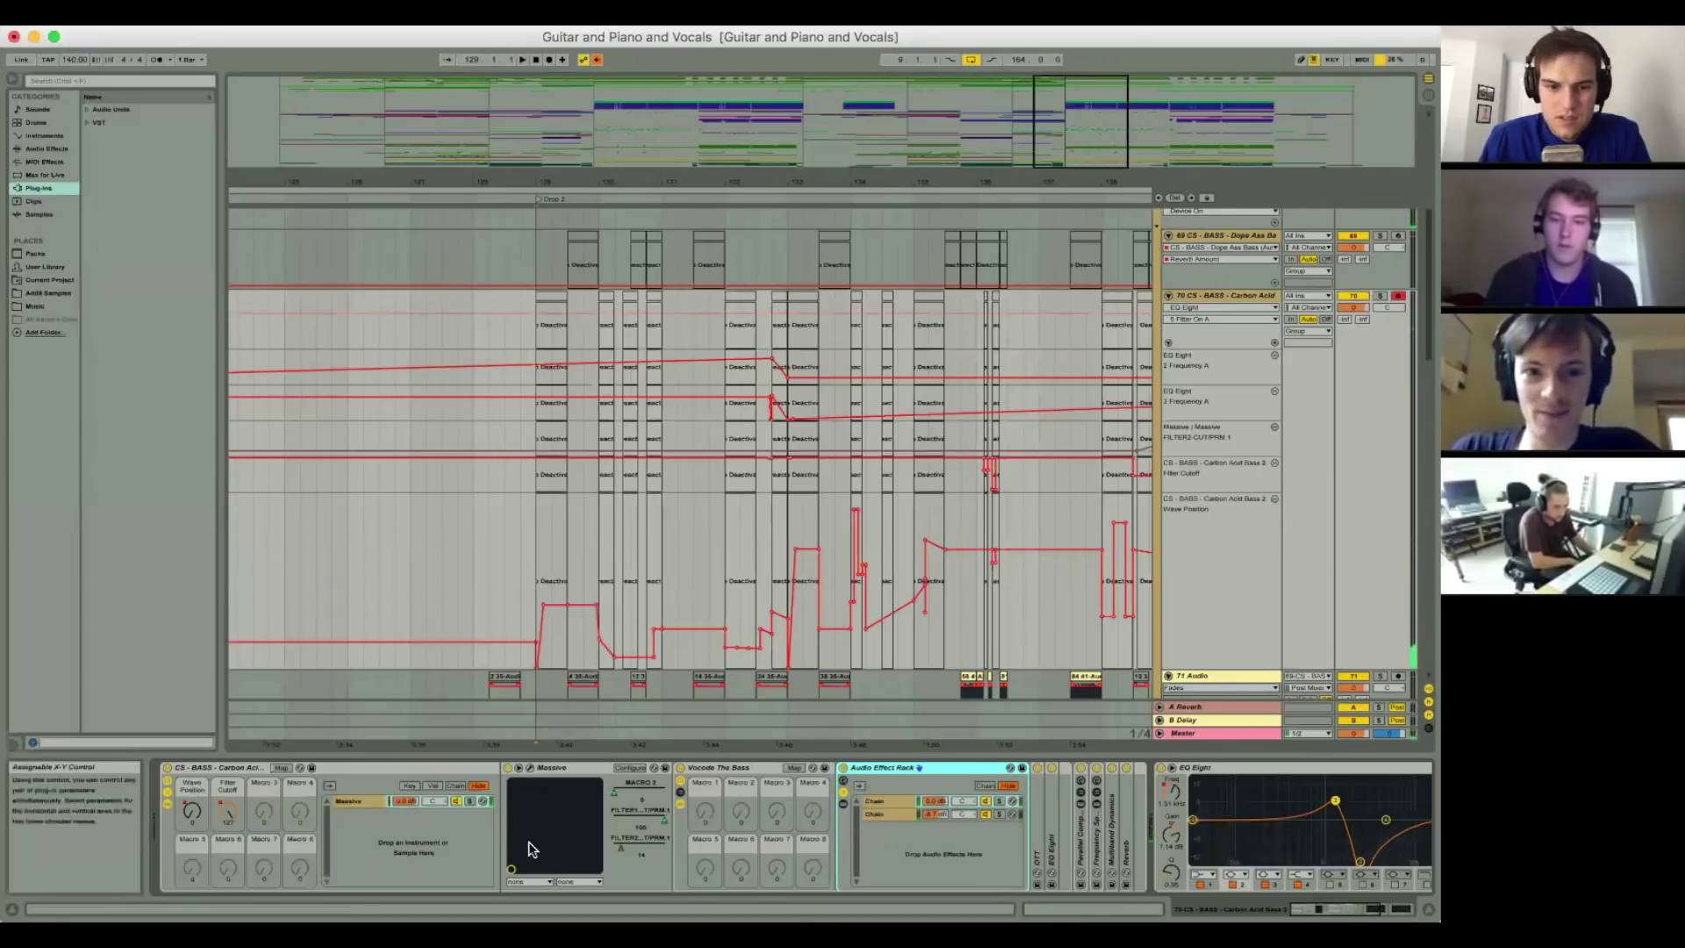
# Step: Open the Massive synth of the Carbon Acid Bass track to view its patch, and close its window
pyautogui.click(529, 768)
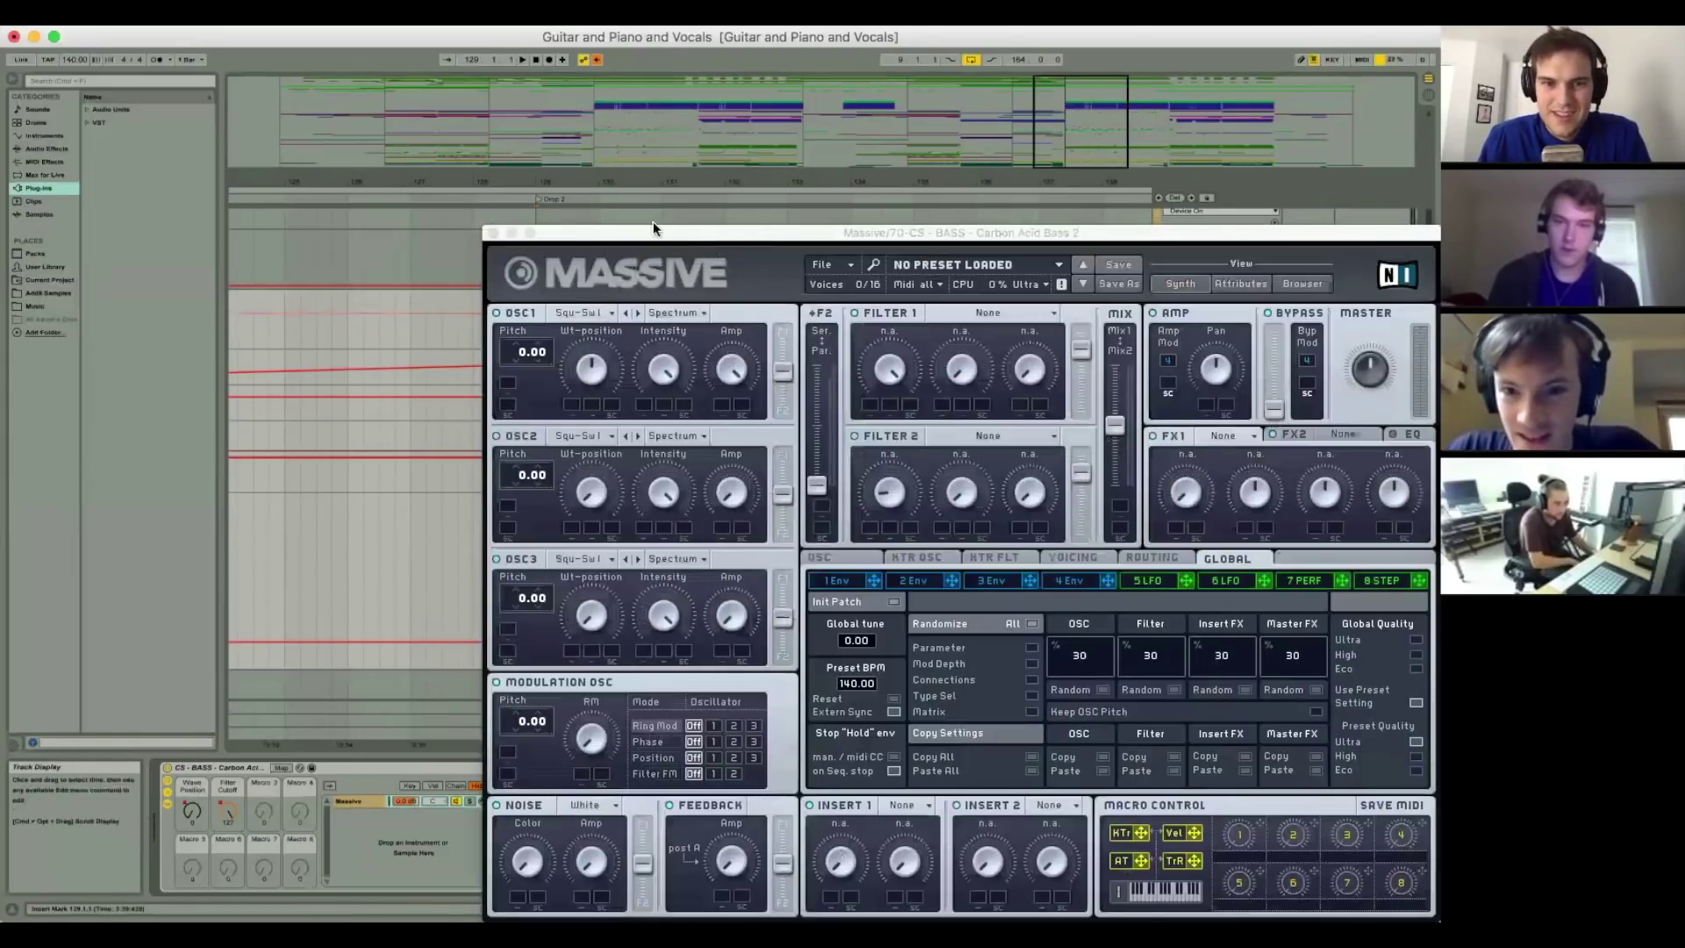
pyautogui.click(492, 232)
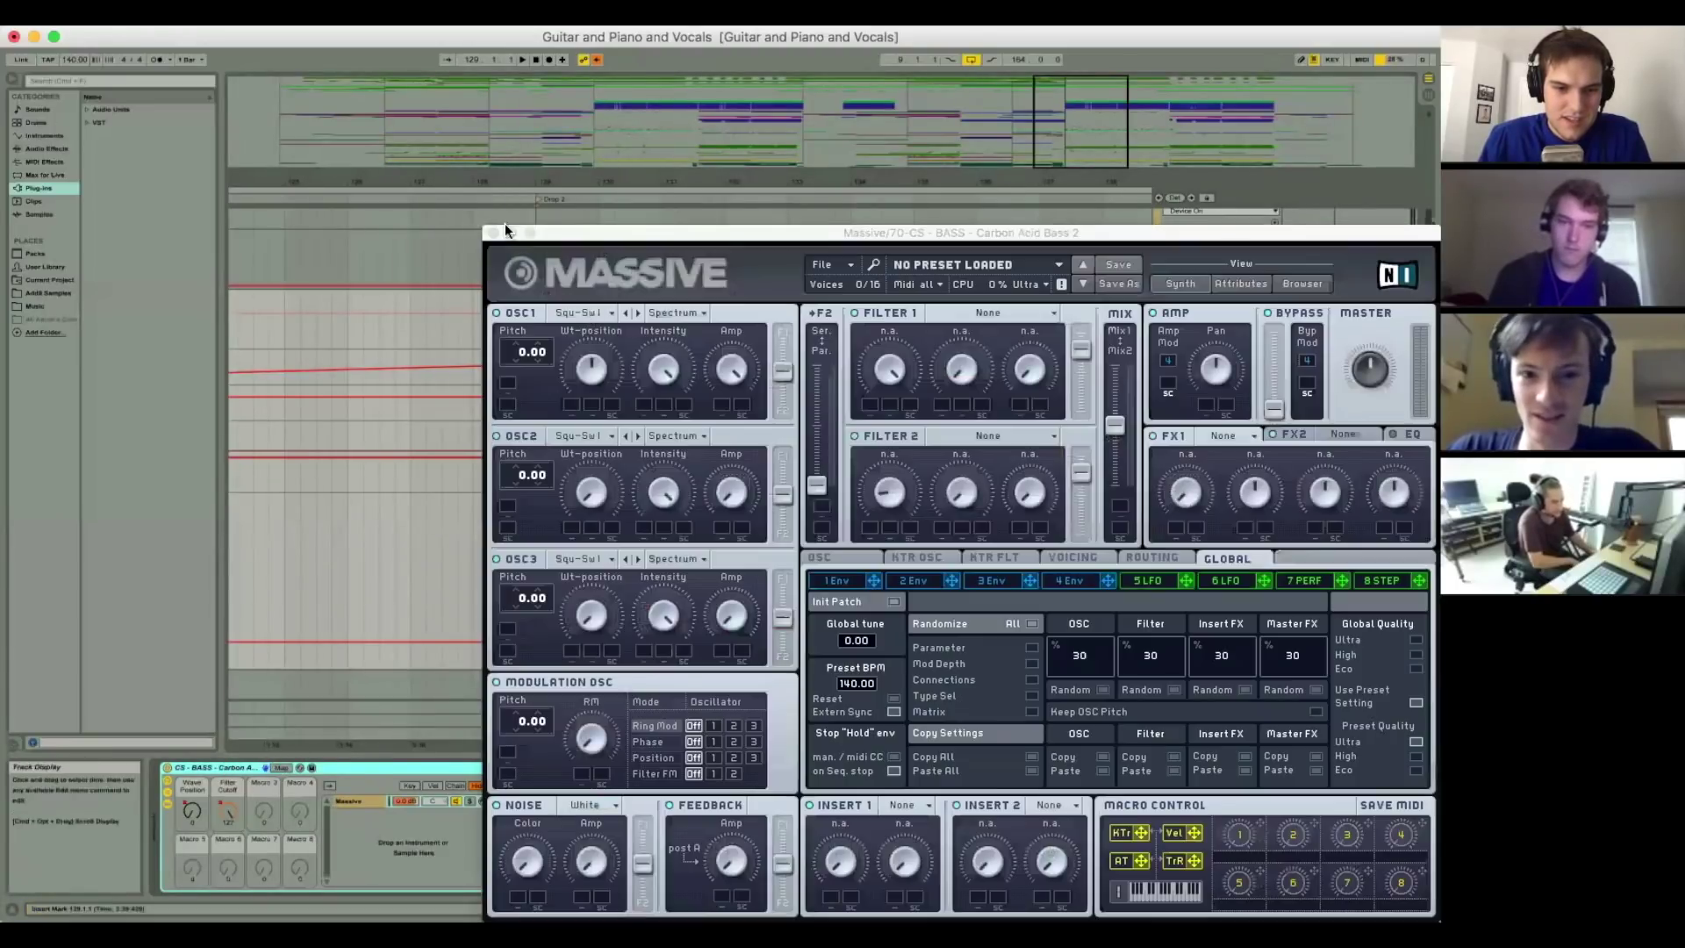
pyautogui.click(493, 232)
pyautogui.hscroll(3, 707, 816)
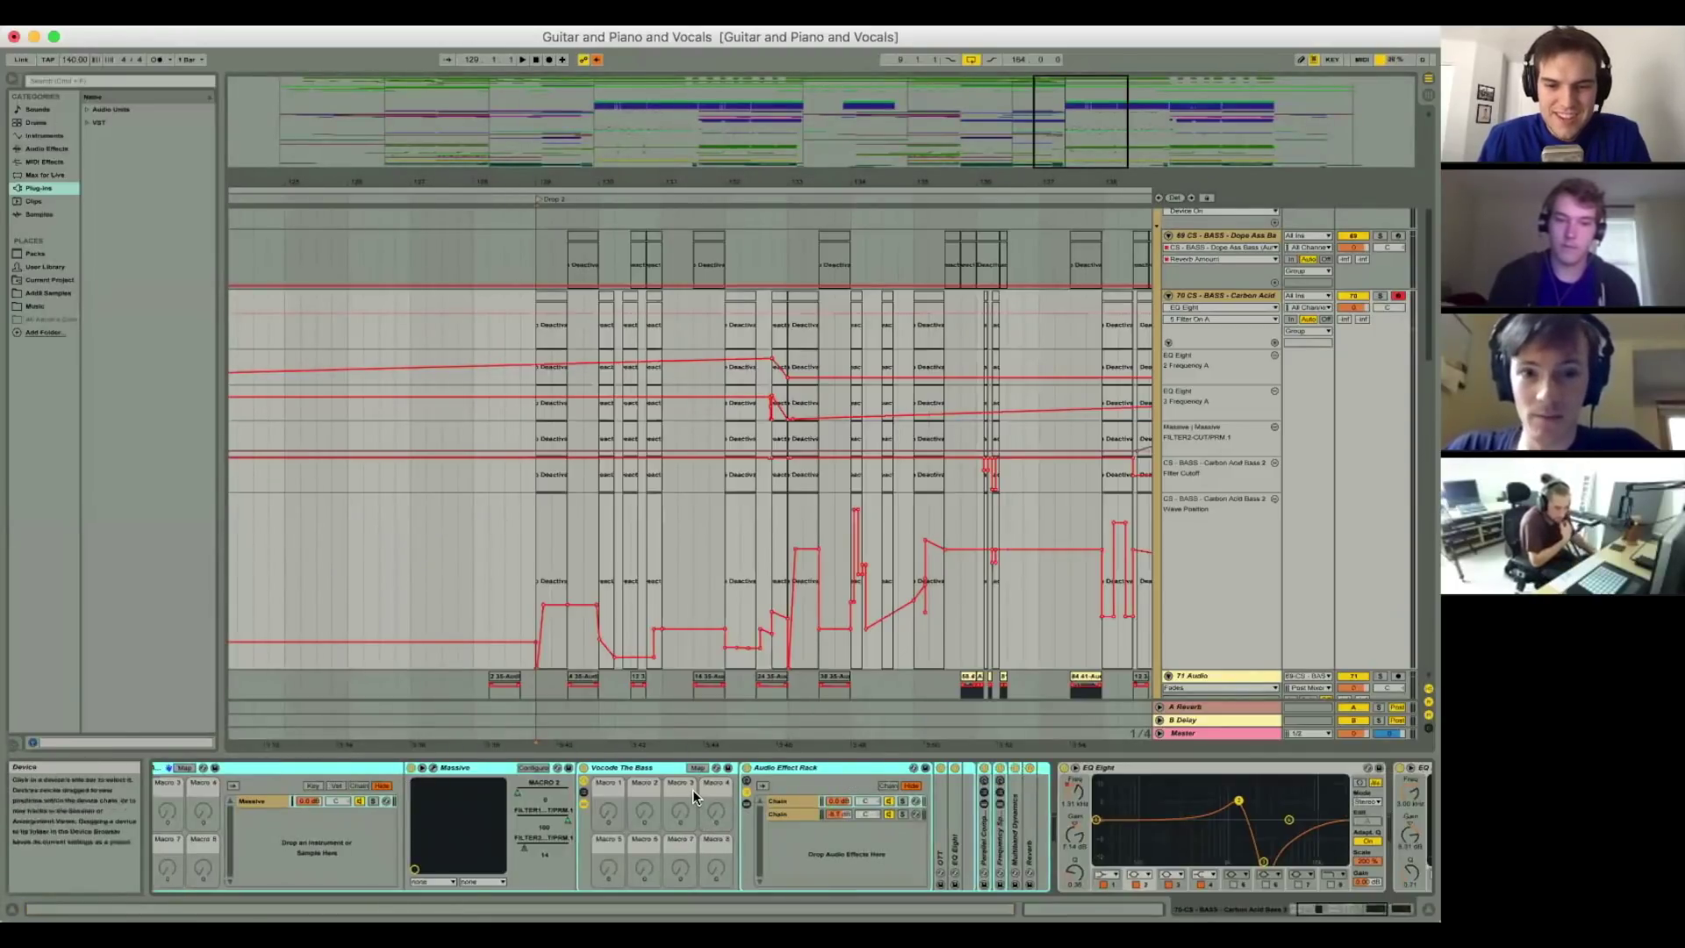
pyautogui.hscroll(-3, 586, 878)
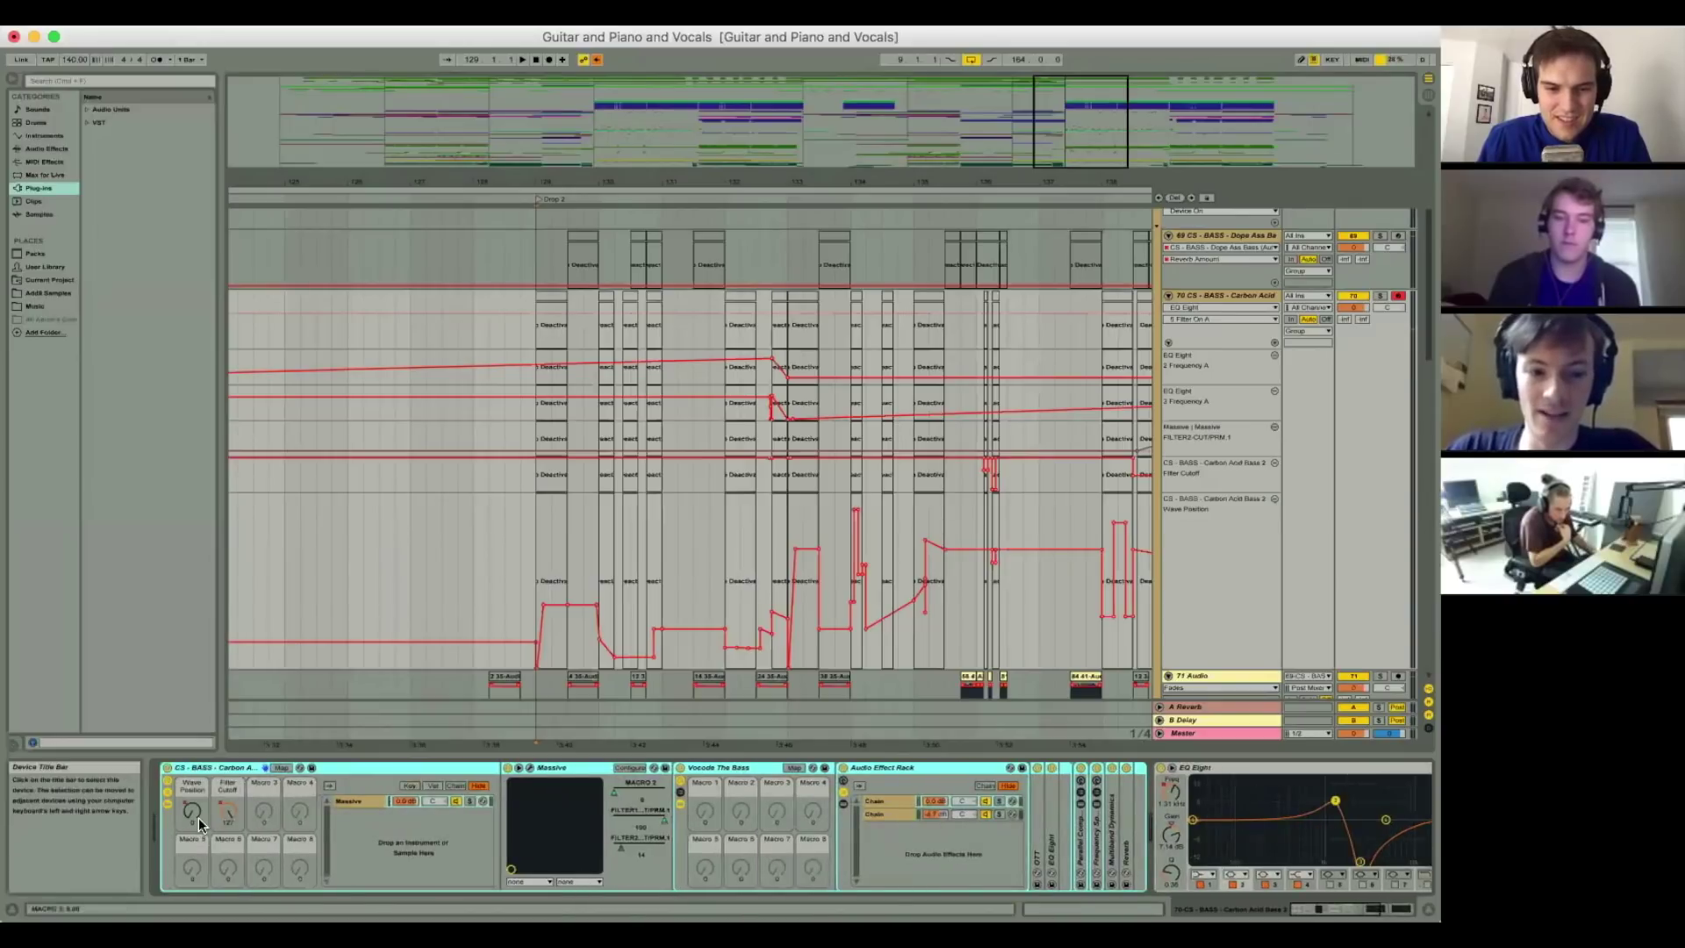
# Step: Fold the Vocode The Bass rack, and inspect the Dry and Compressed chains of the Parallel Compression rack before folding it
pyautogui.hscroll(3, 335, 803)
pyautogui.click(642, 772)
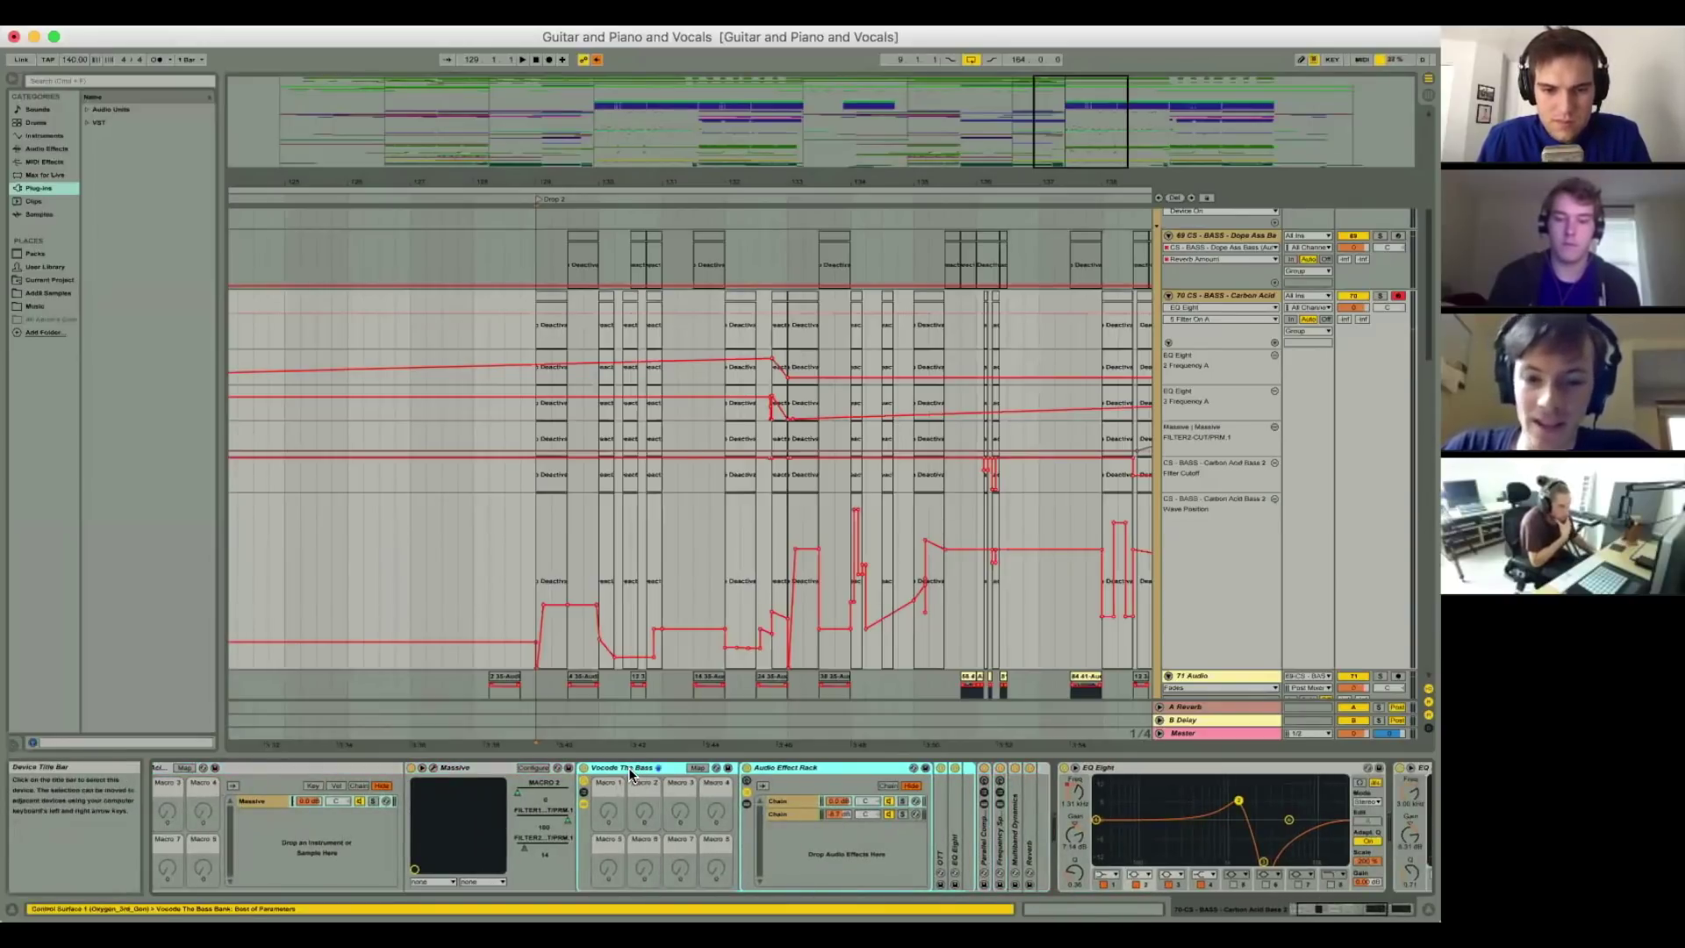
pyautogui.doubleClick(614, 767)
pyautogui.doubleClick(599, 803)
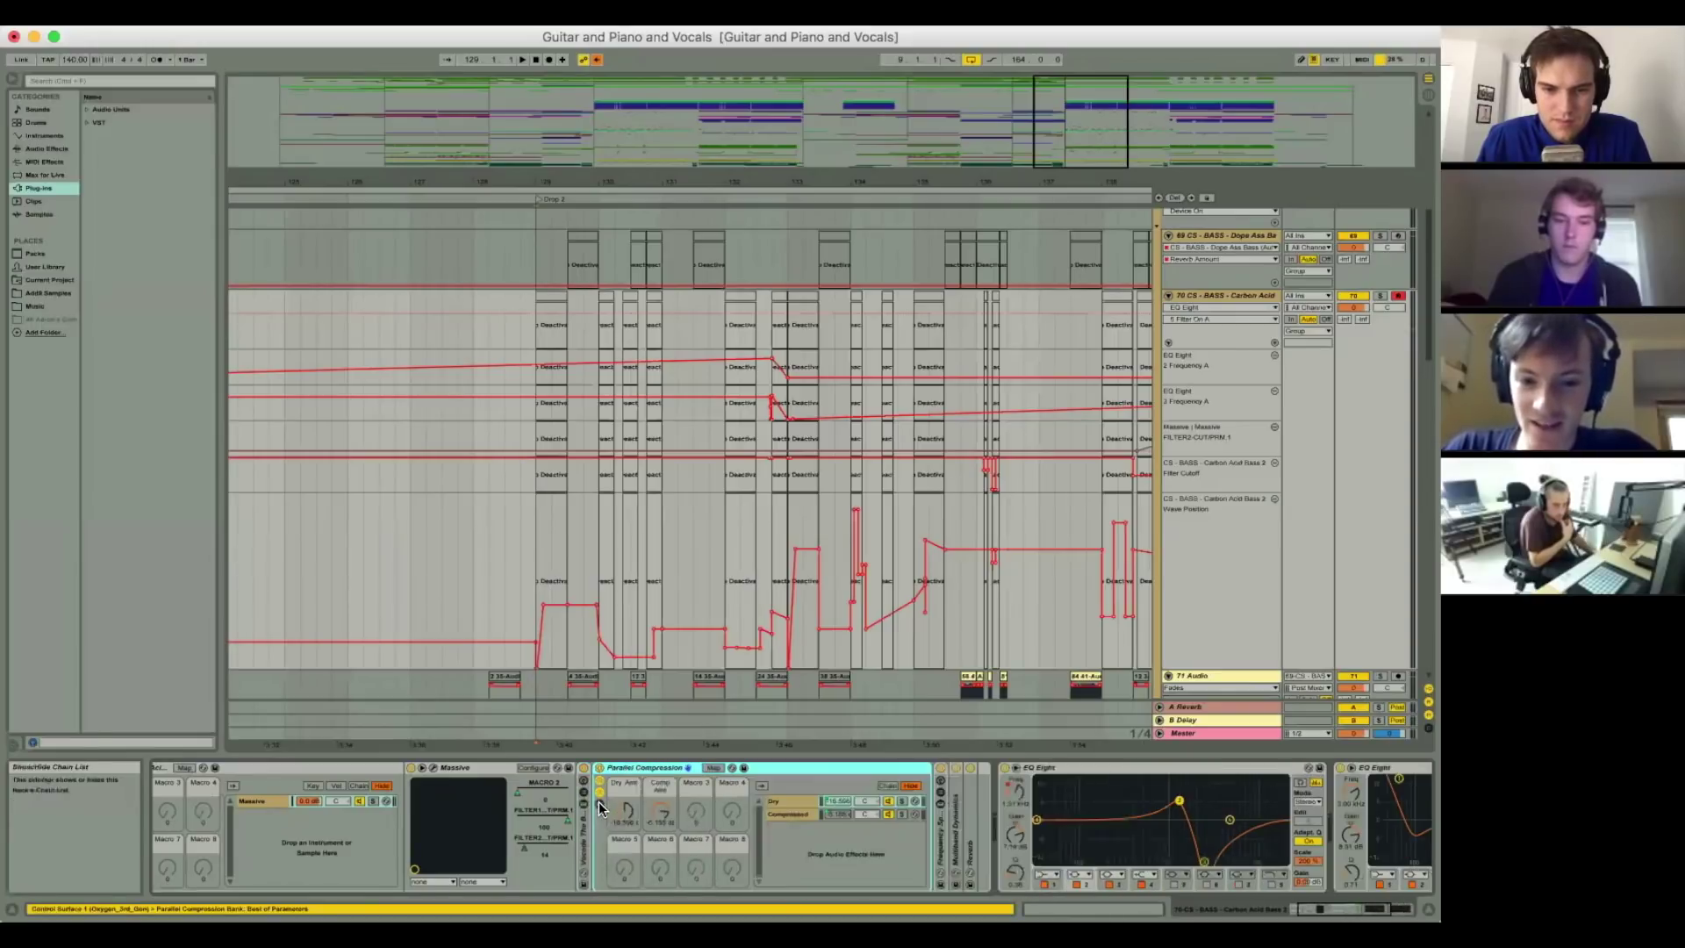
pyautogui.click(599, 806)
pyautogui.click(599, 792)
pyautogui.doubleClick(616, 769)
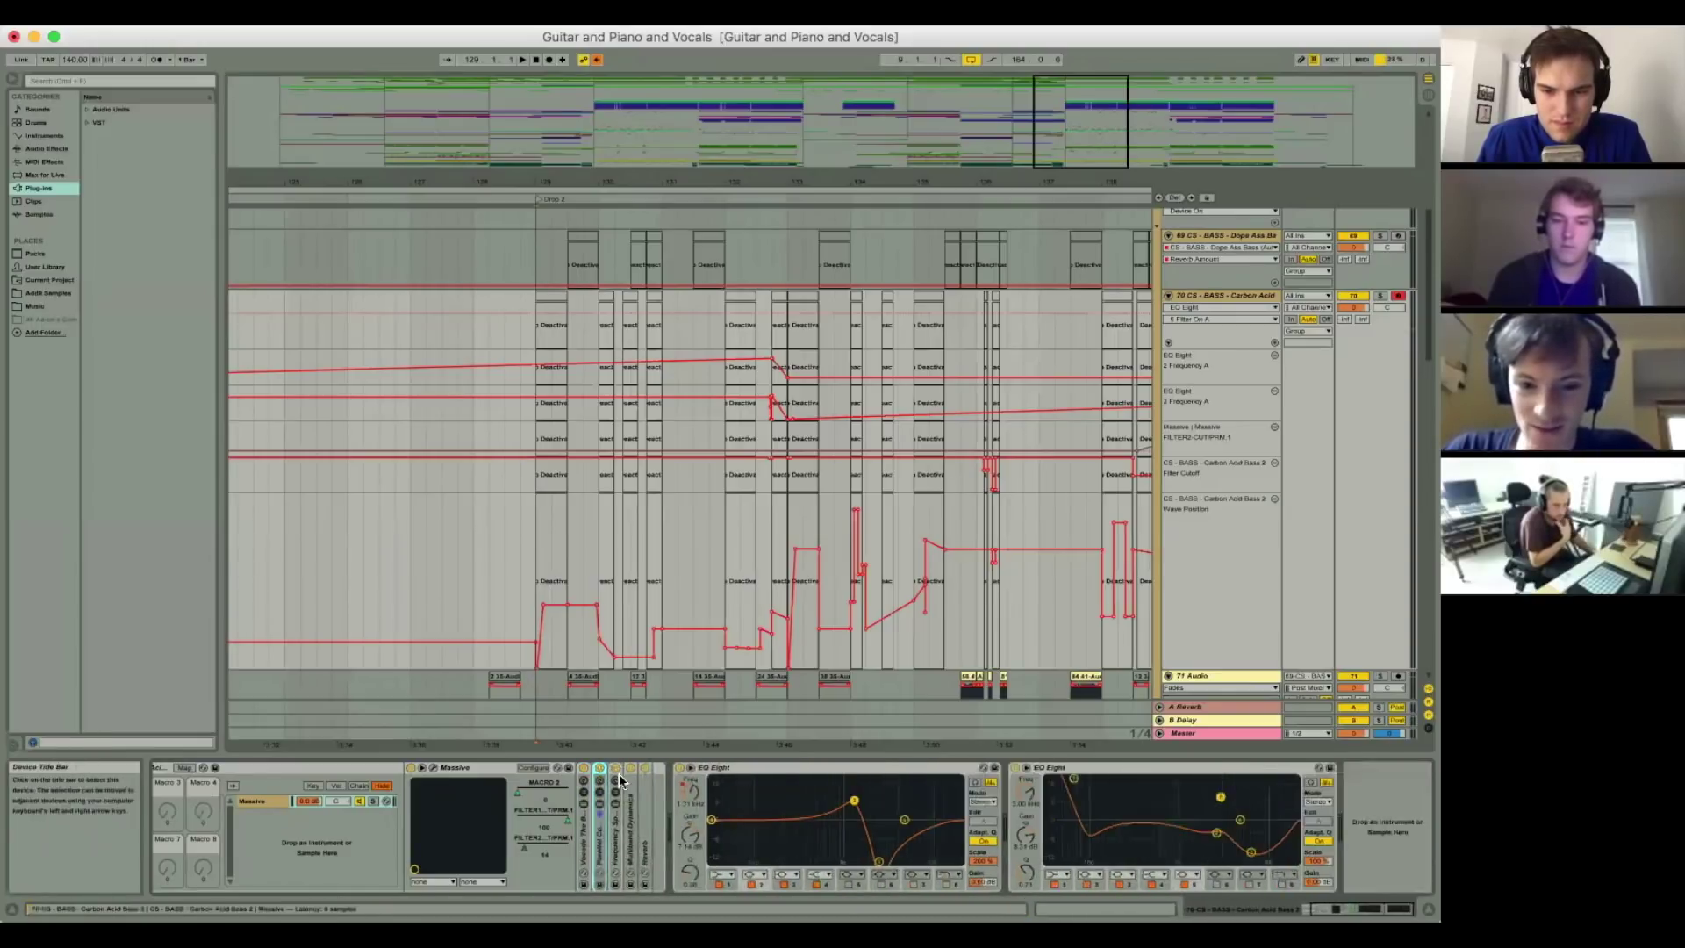
# Step: Unfold the Frequency Splitter rack and examine the devices in its High, Mid and Low chains, including the Erosion and Amp
pyautogui.doubleClick(614, 834)
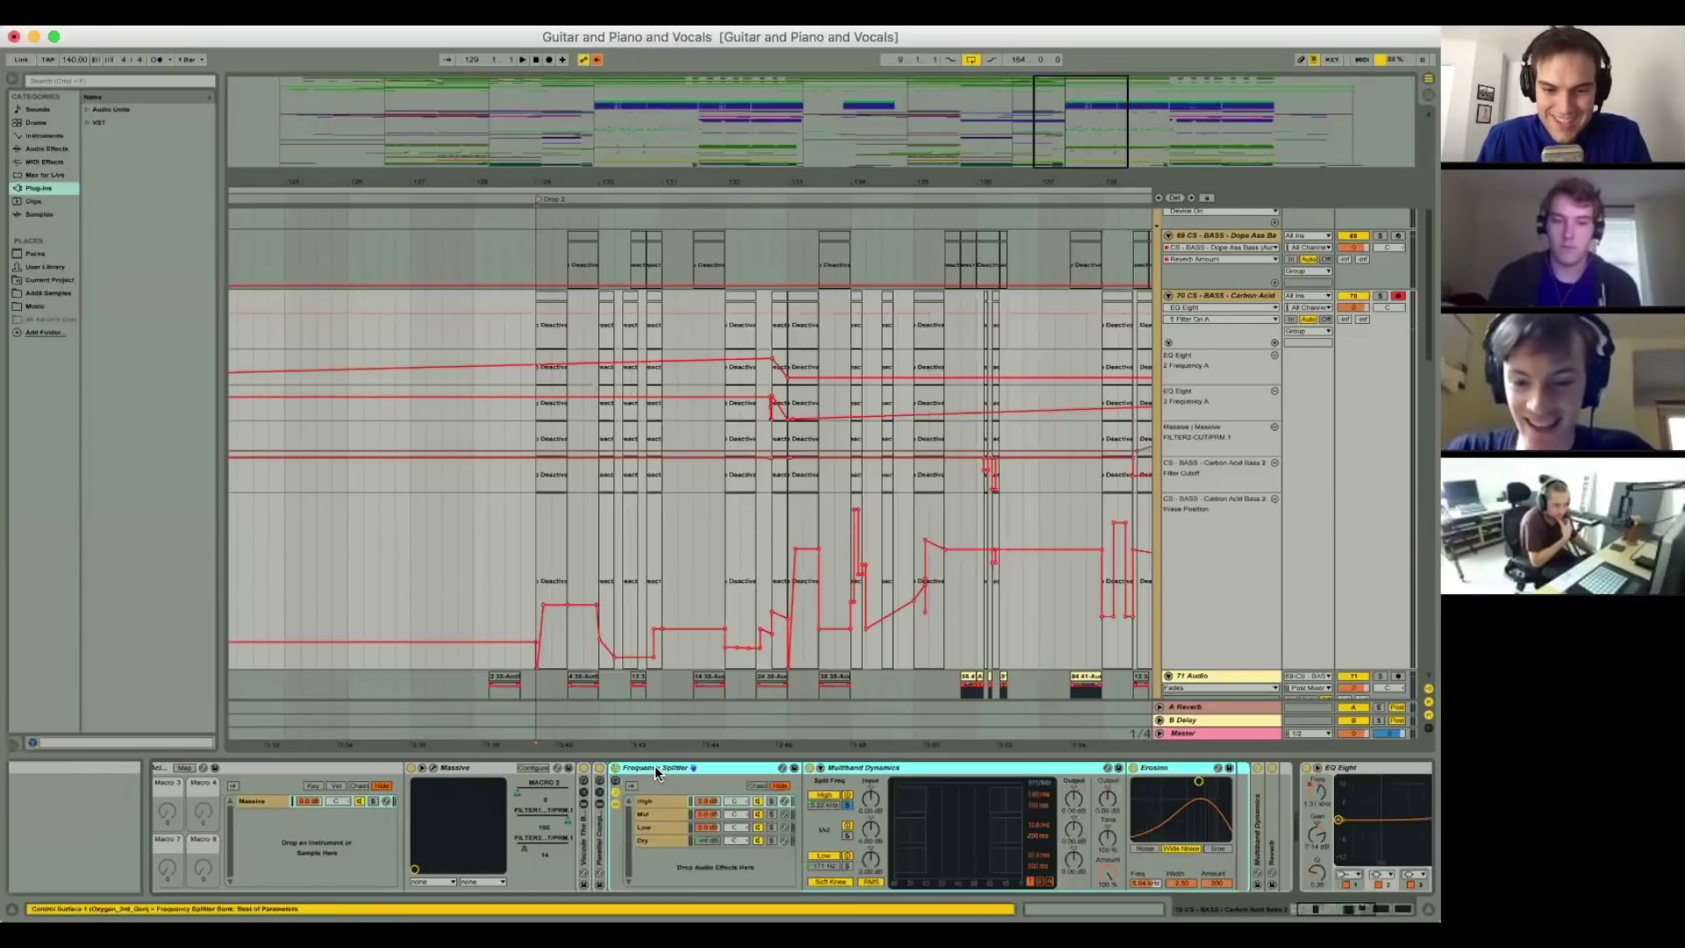
pyautogui.click(651, 803)
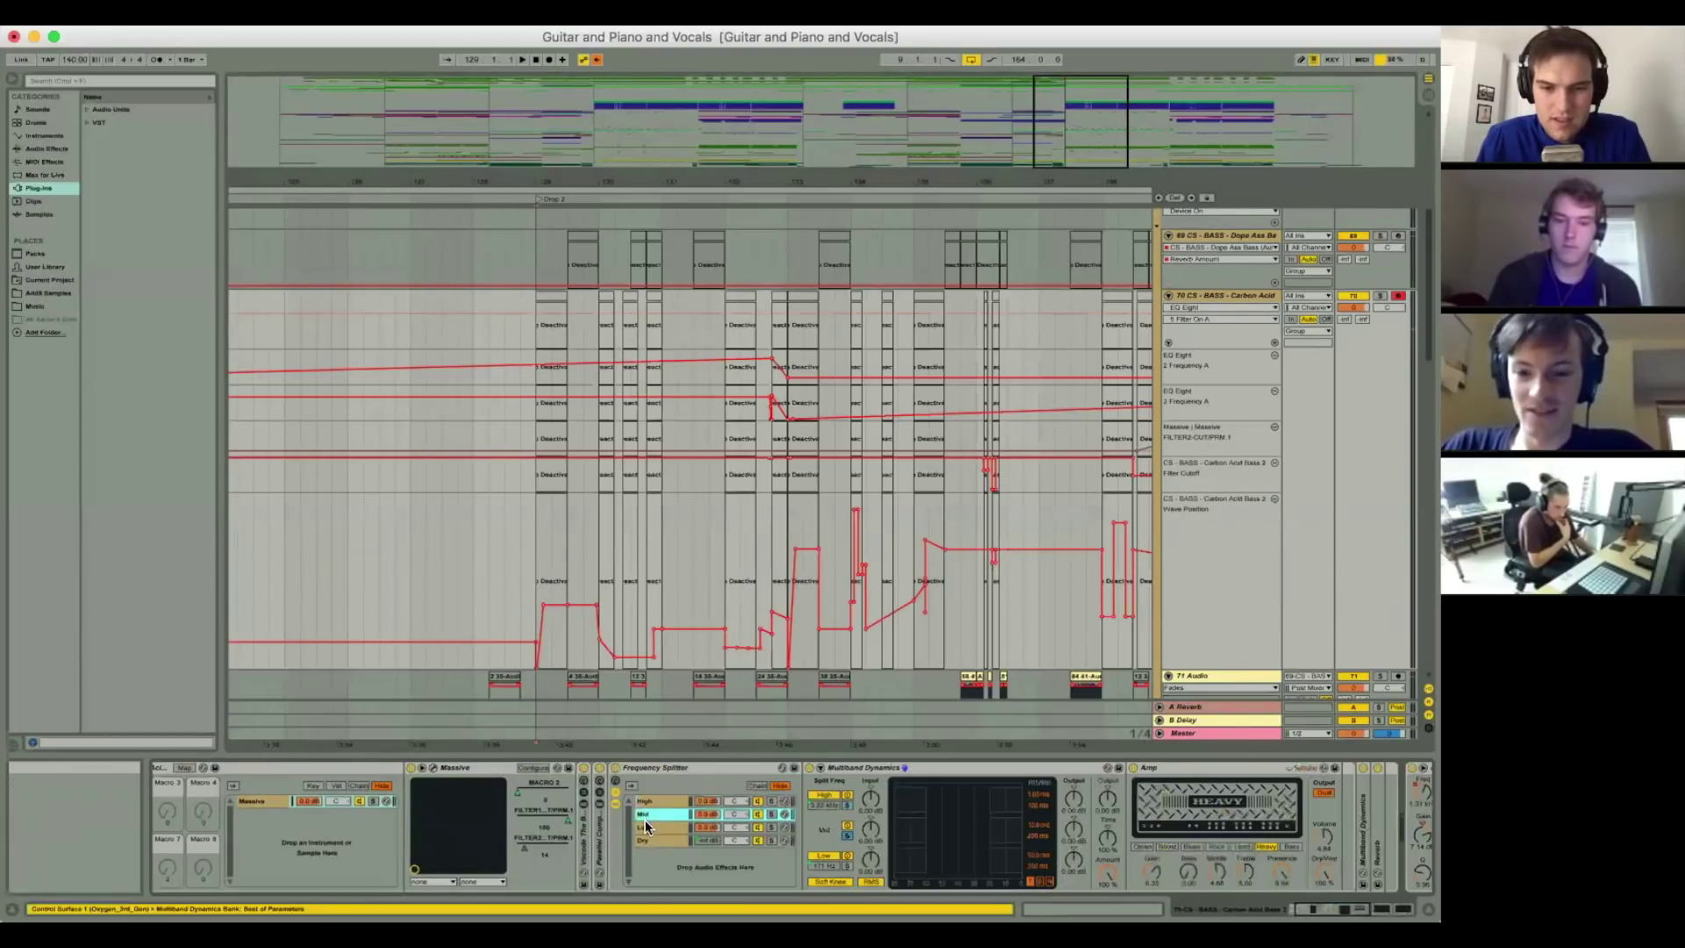
pyautogui.click(642, 825)
pyautogui.click(648, 815)
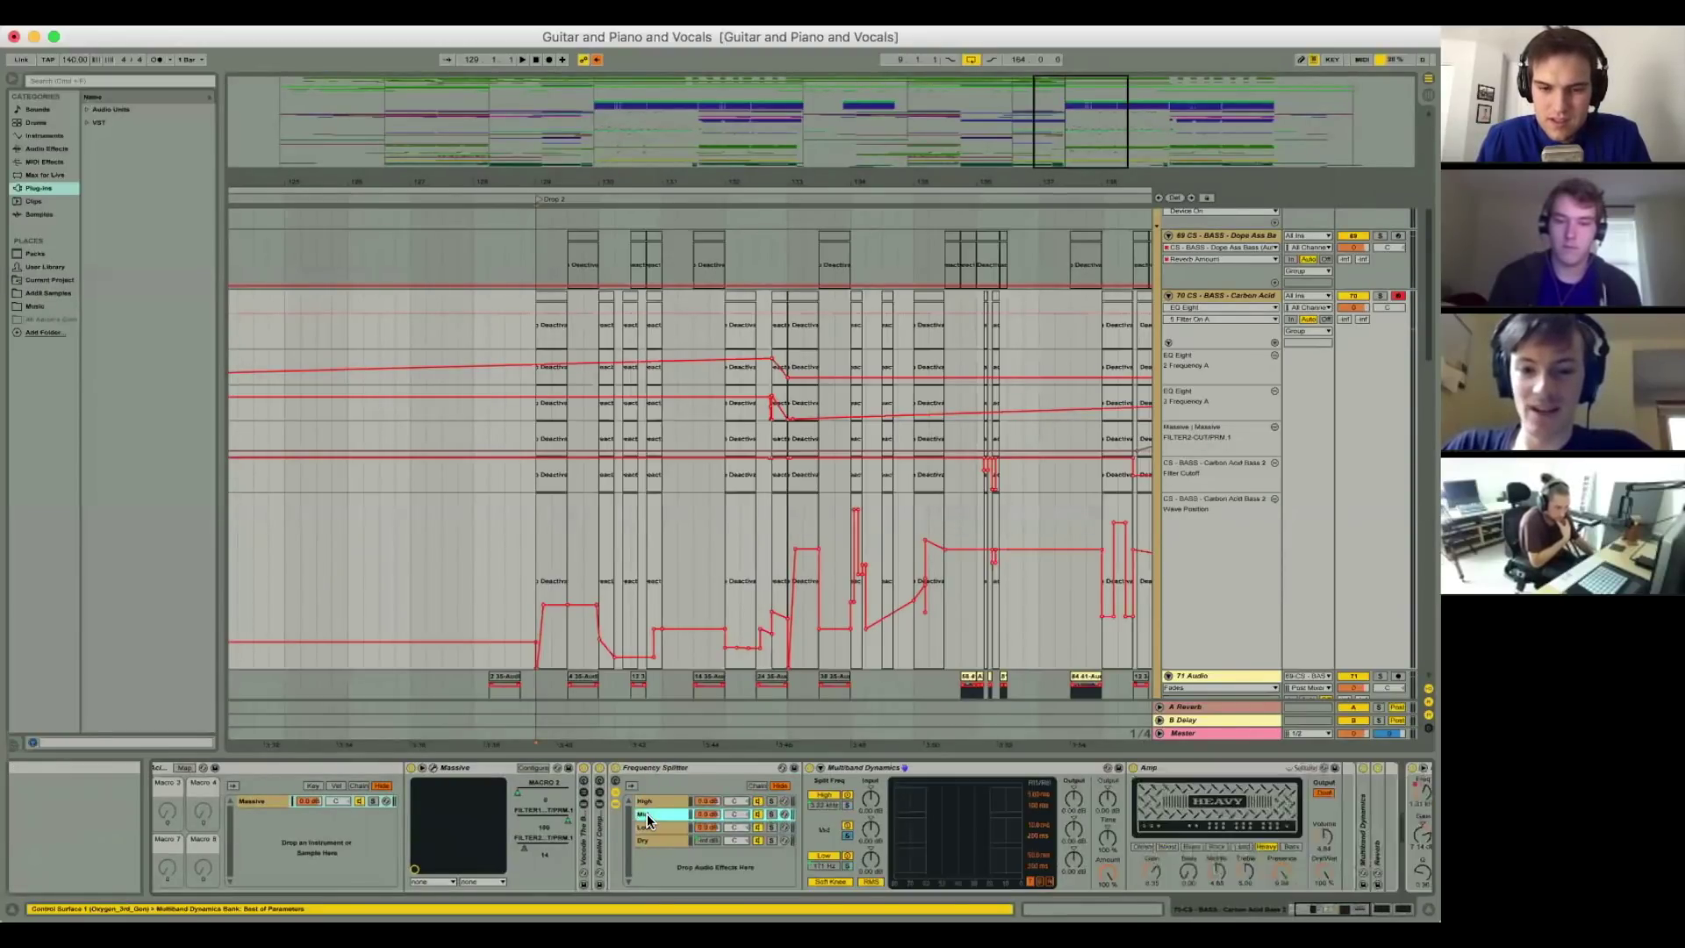
pyautogui.click(648, 803)
pyautogui.click(647, 815)
pyautogui.click(648, 803)
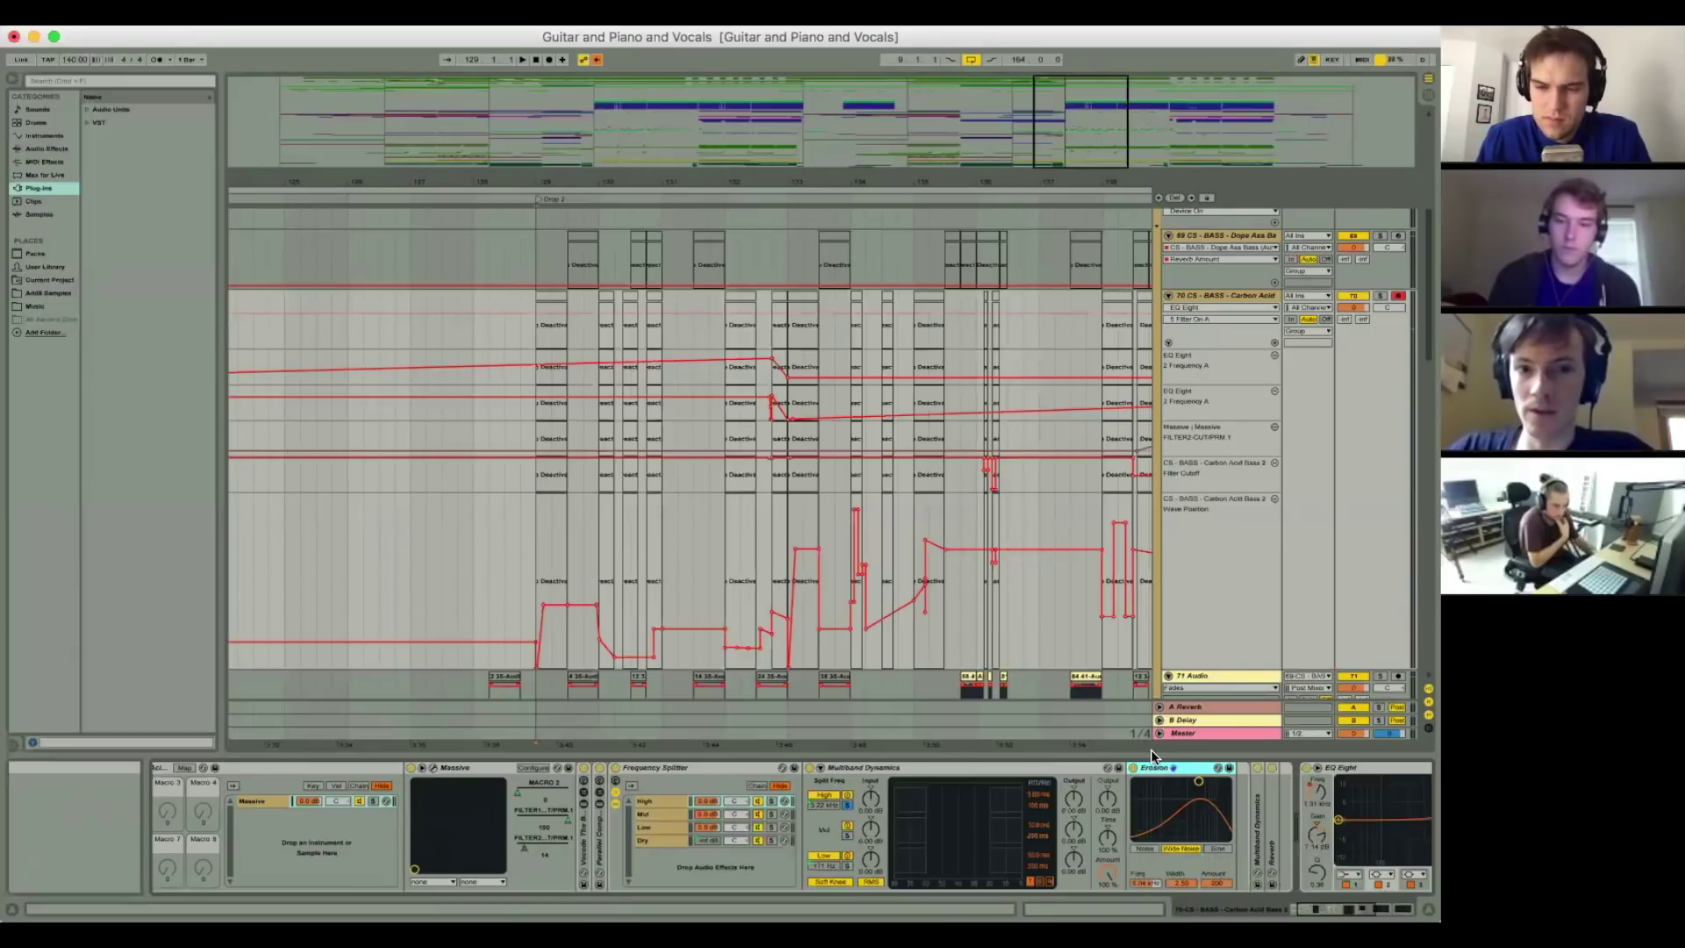
pyautogui.click(730, 811)
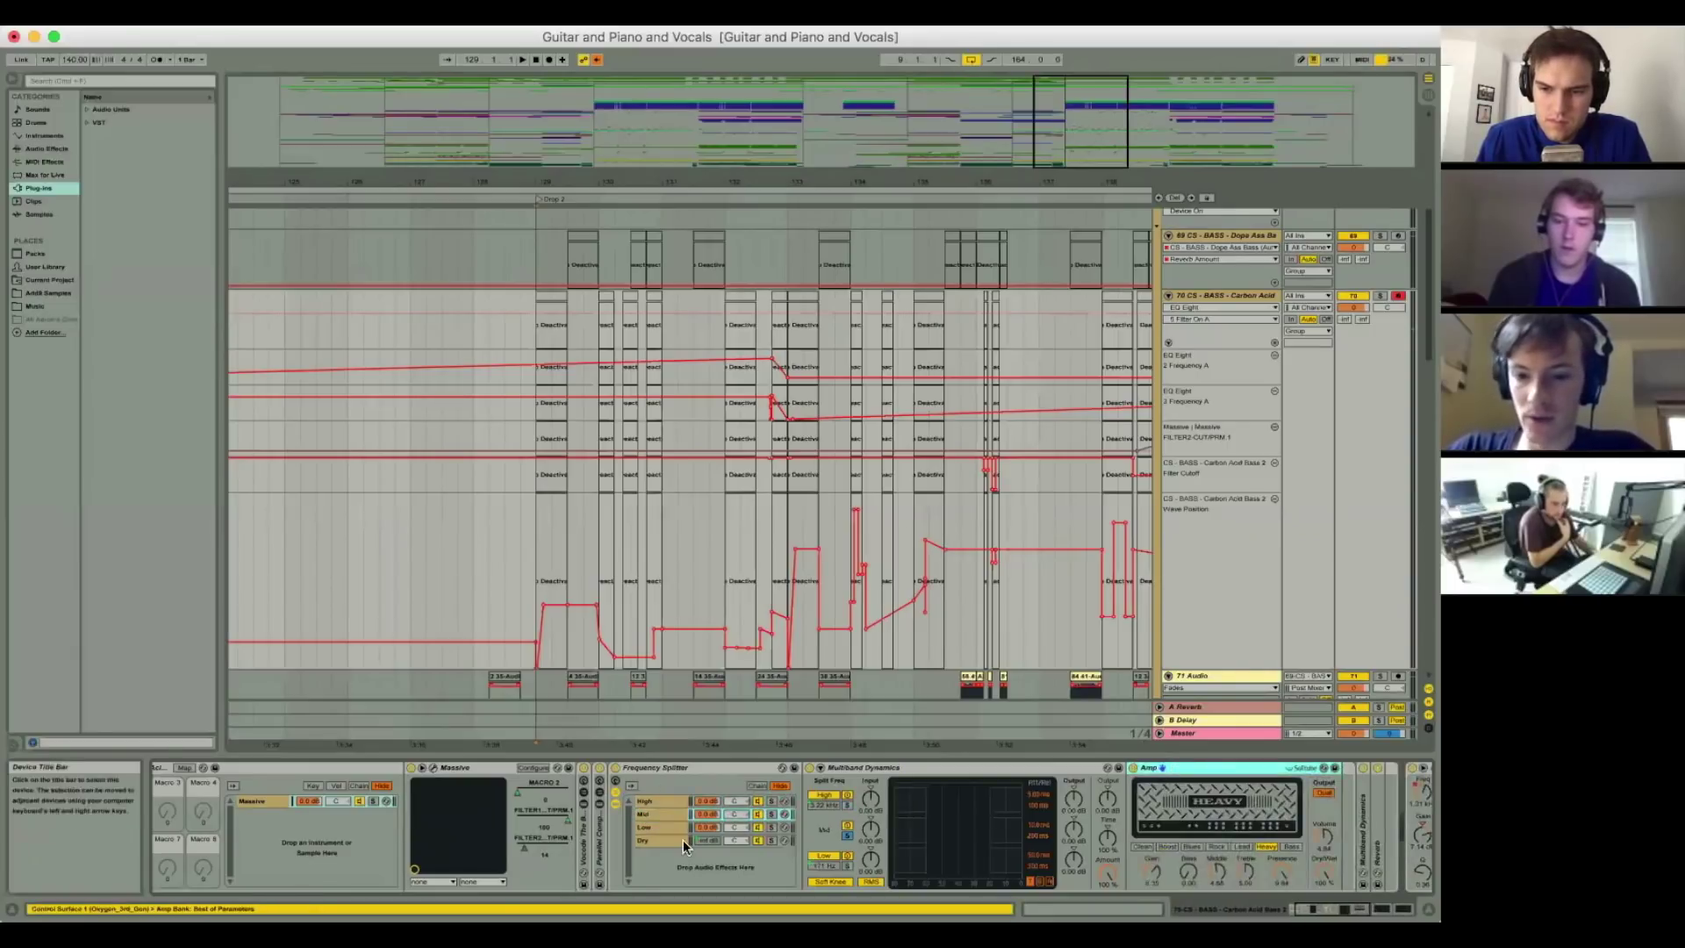
pyautogui.click(662, 825)
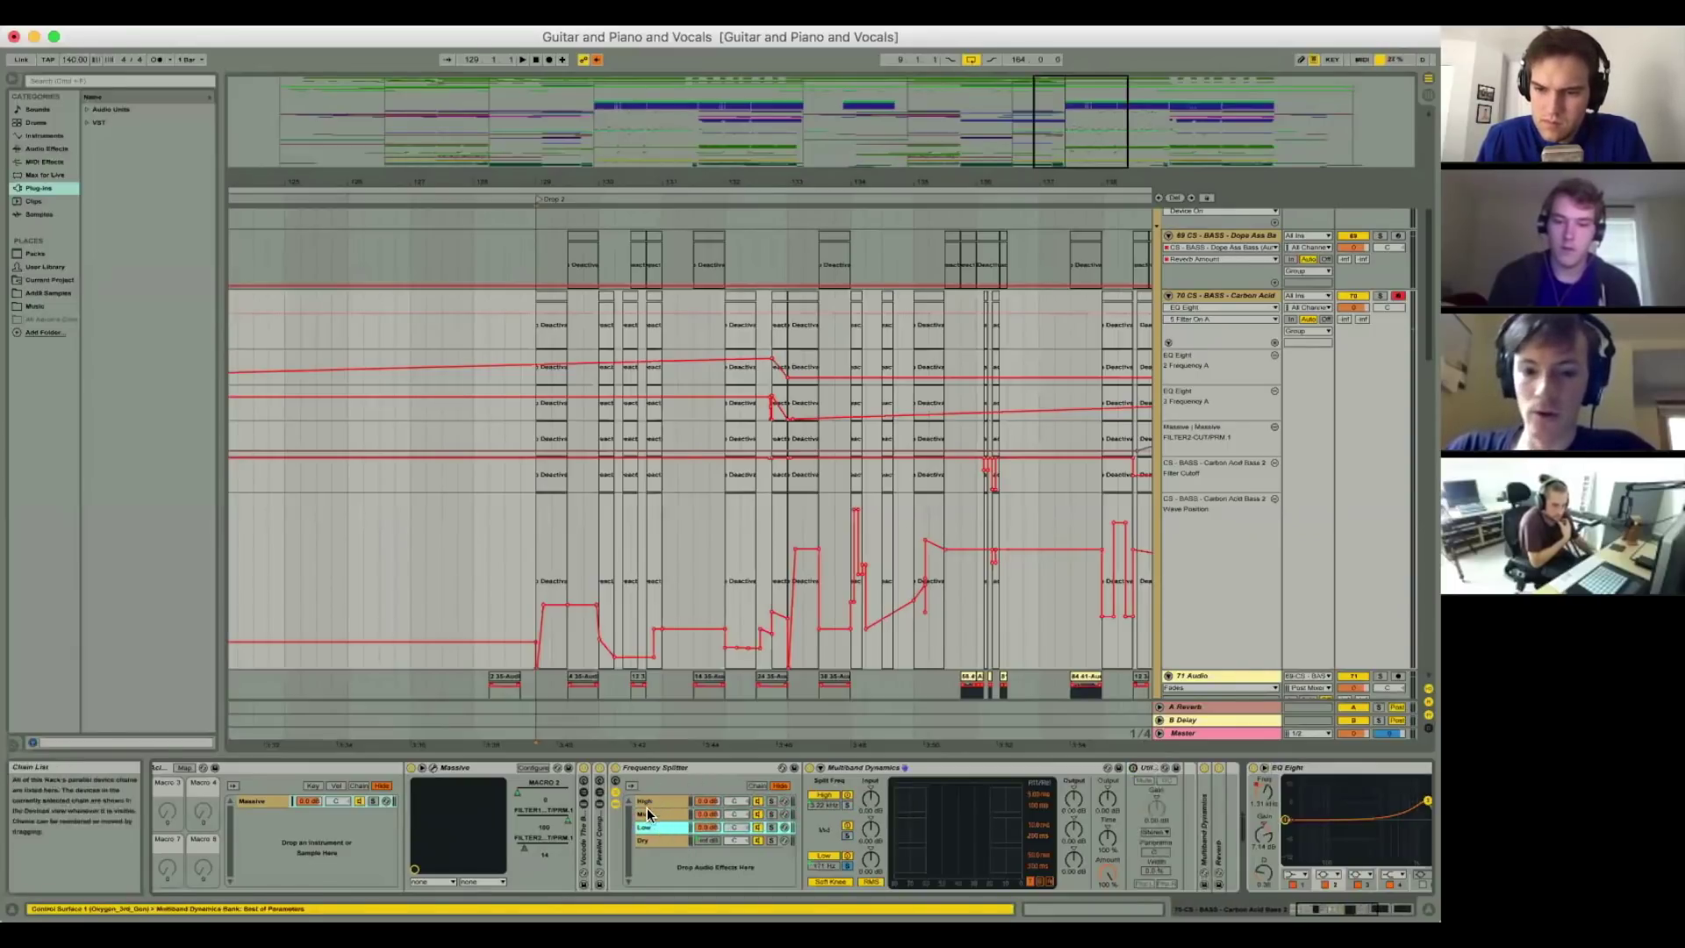
pyautogui.click(649, 815)
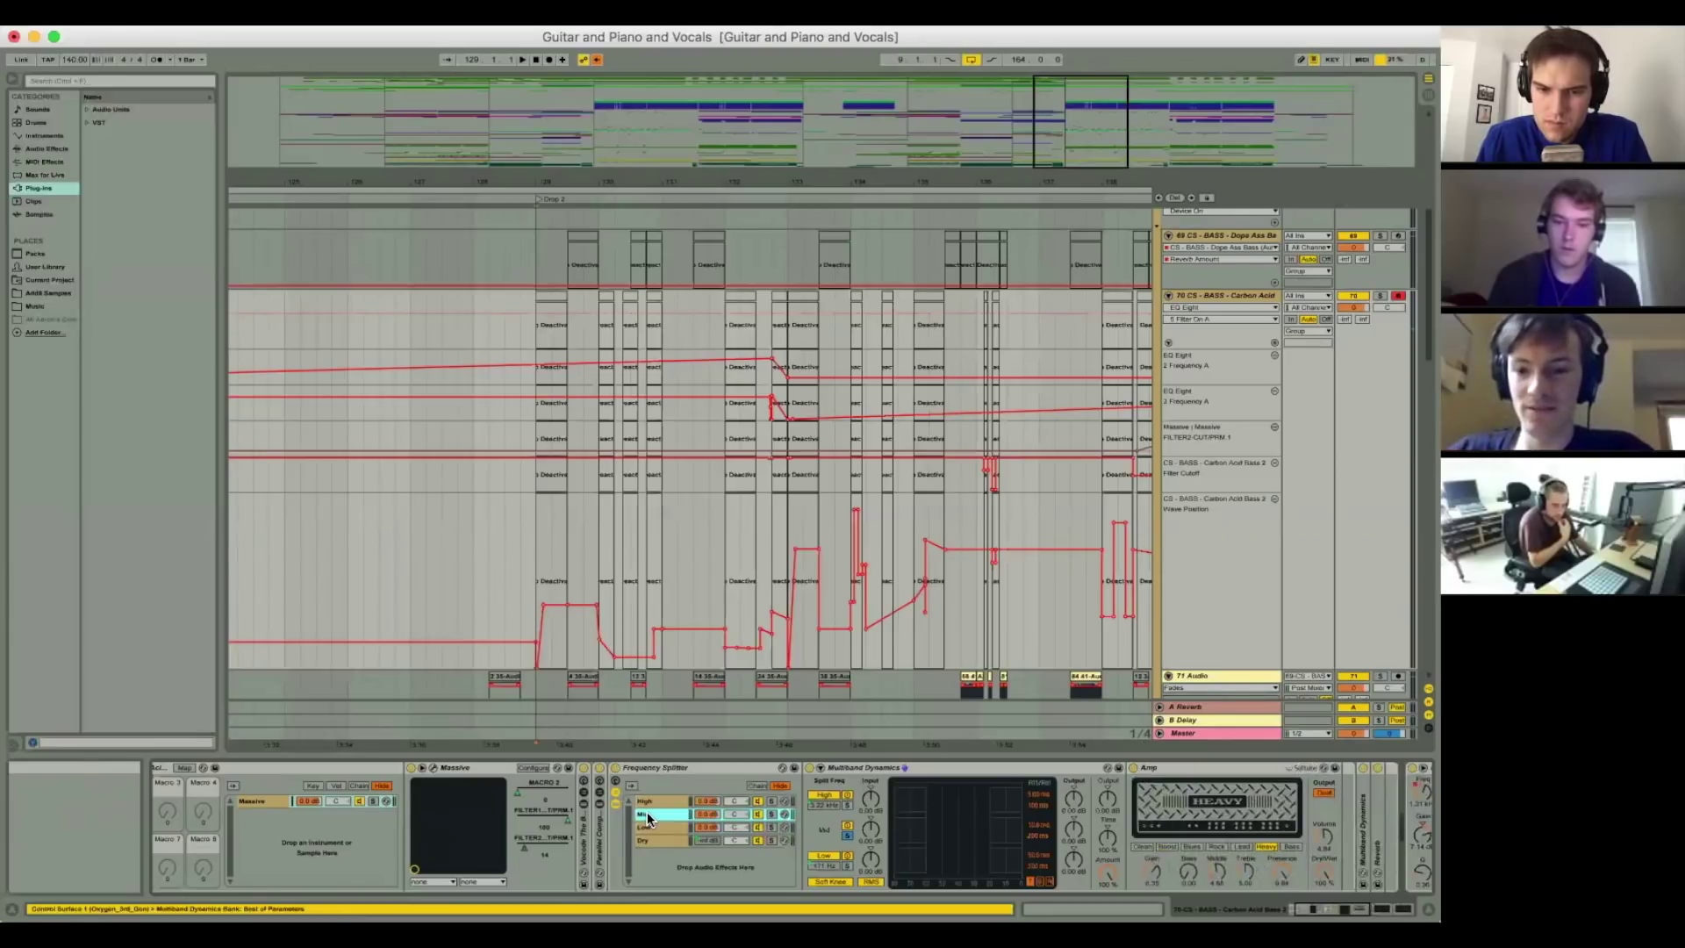
pyautogui.click(1174, 770)
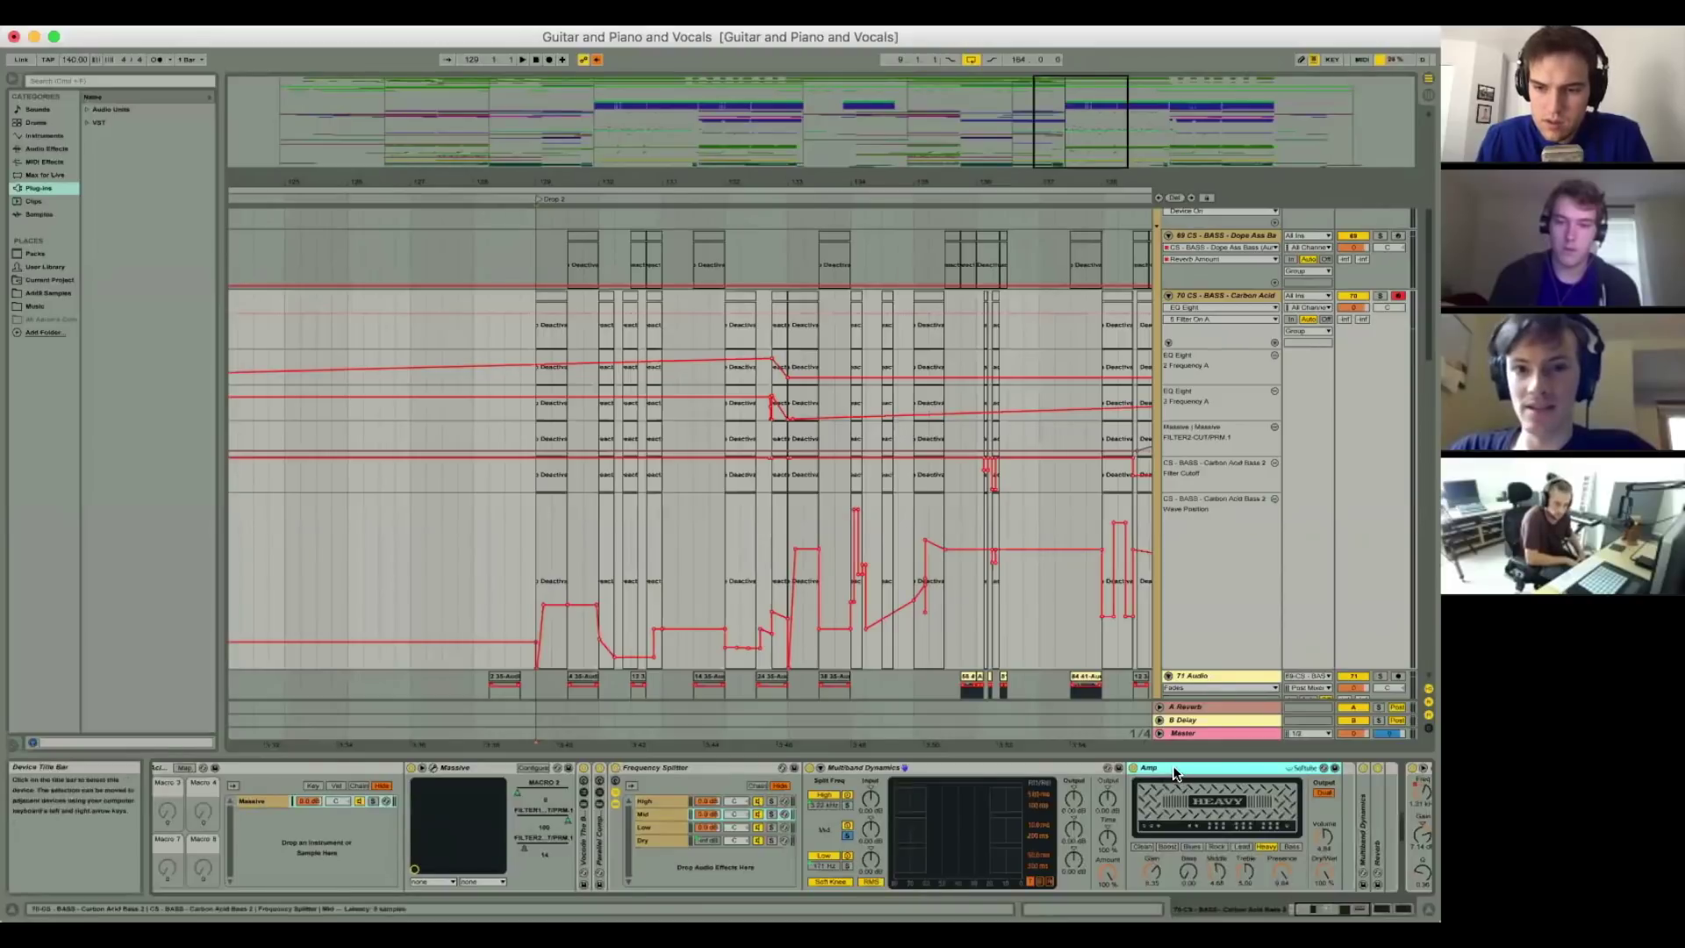
# Step: Activate the first Carbon Acid Bass clip in Drop 2 for playback and deactivate it again
pyautogui.click(1046, 473)
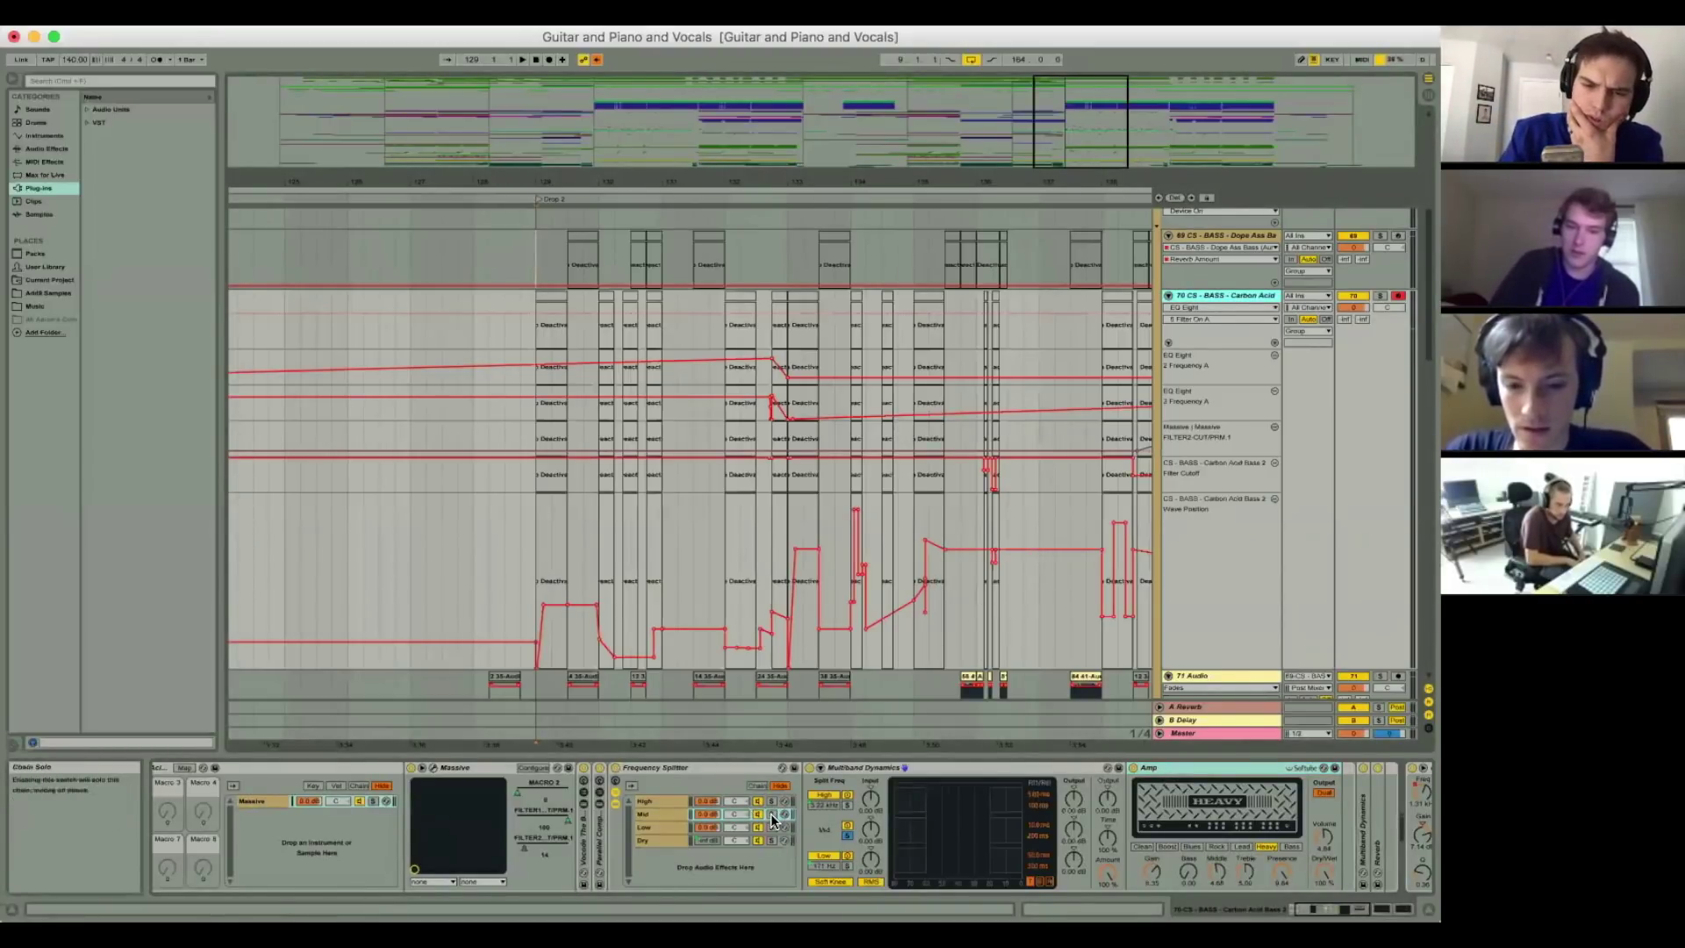
pyautogui.click(550, 293)
pyautogui.press('space')
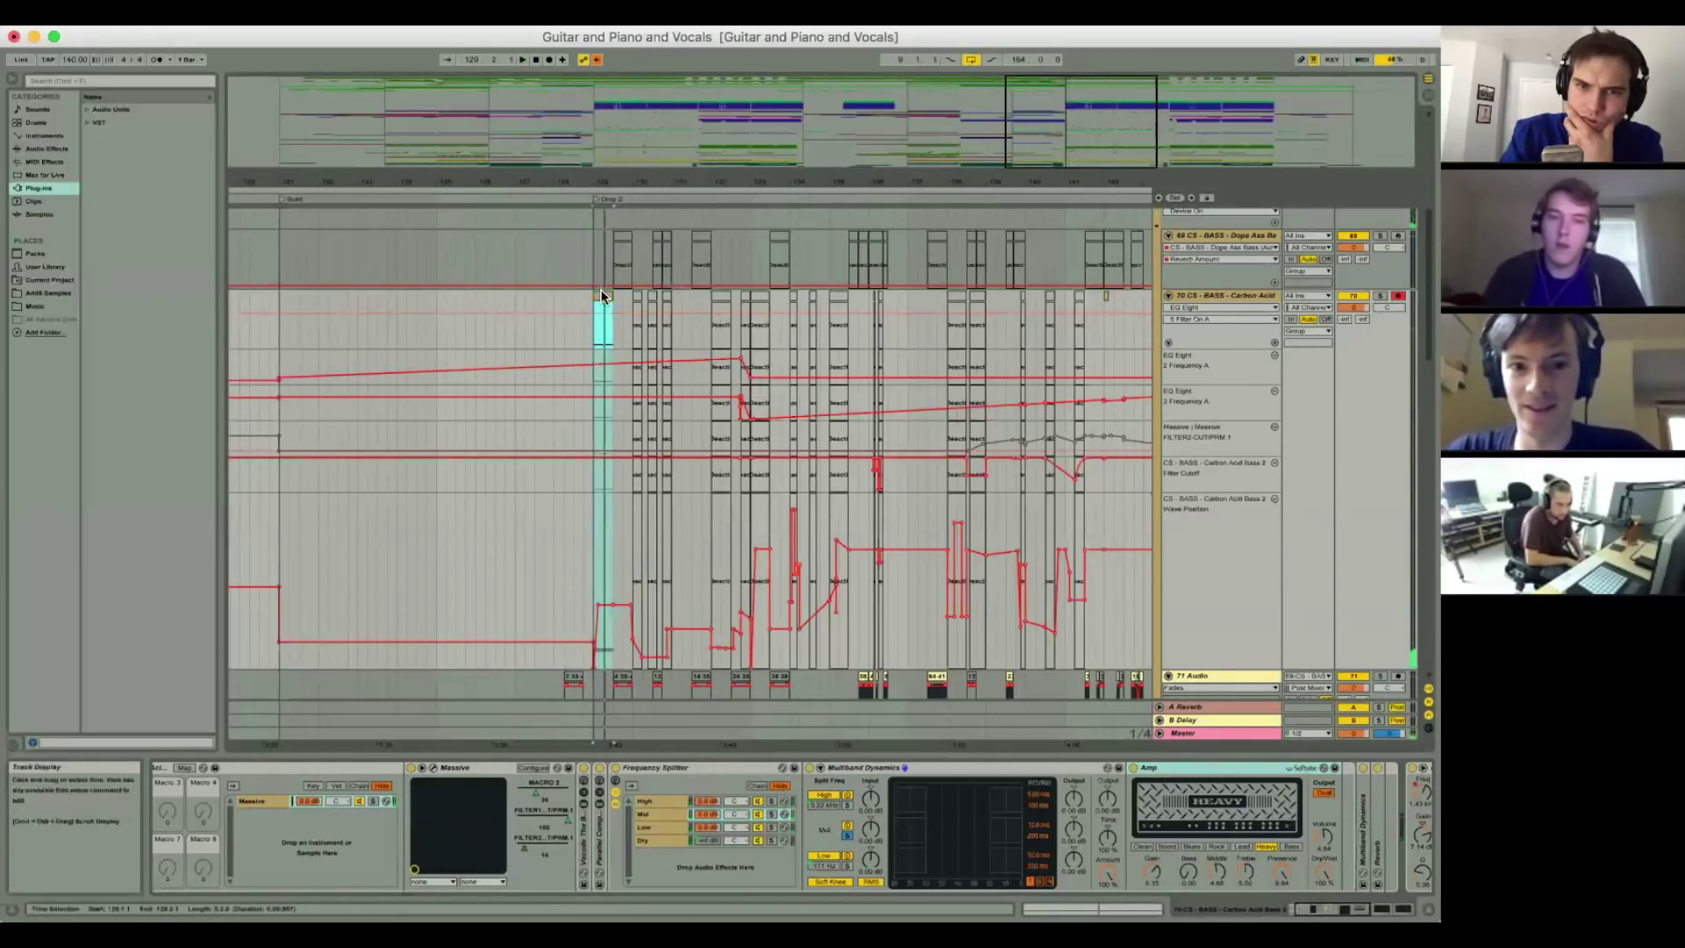
pyautogui.press('super+e')
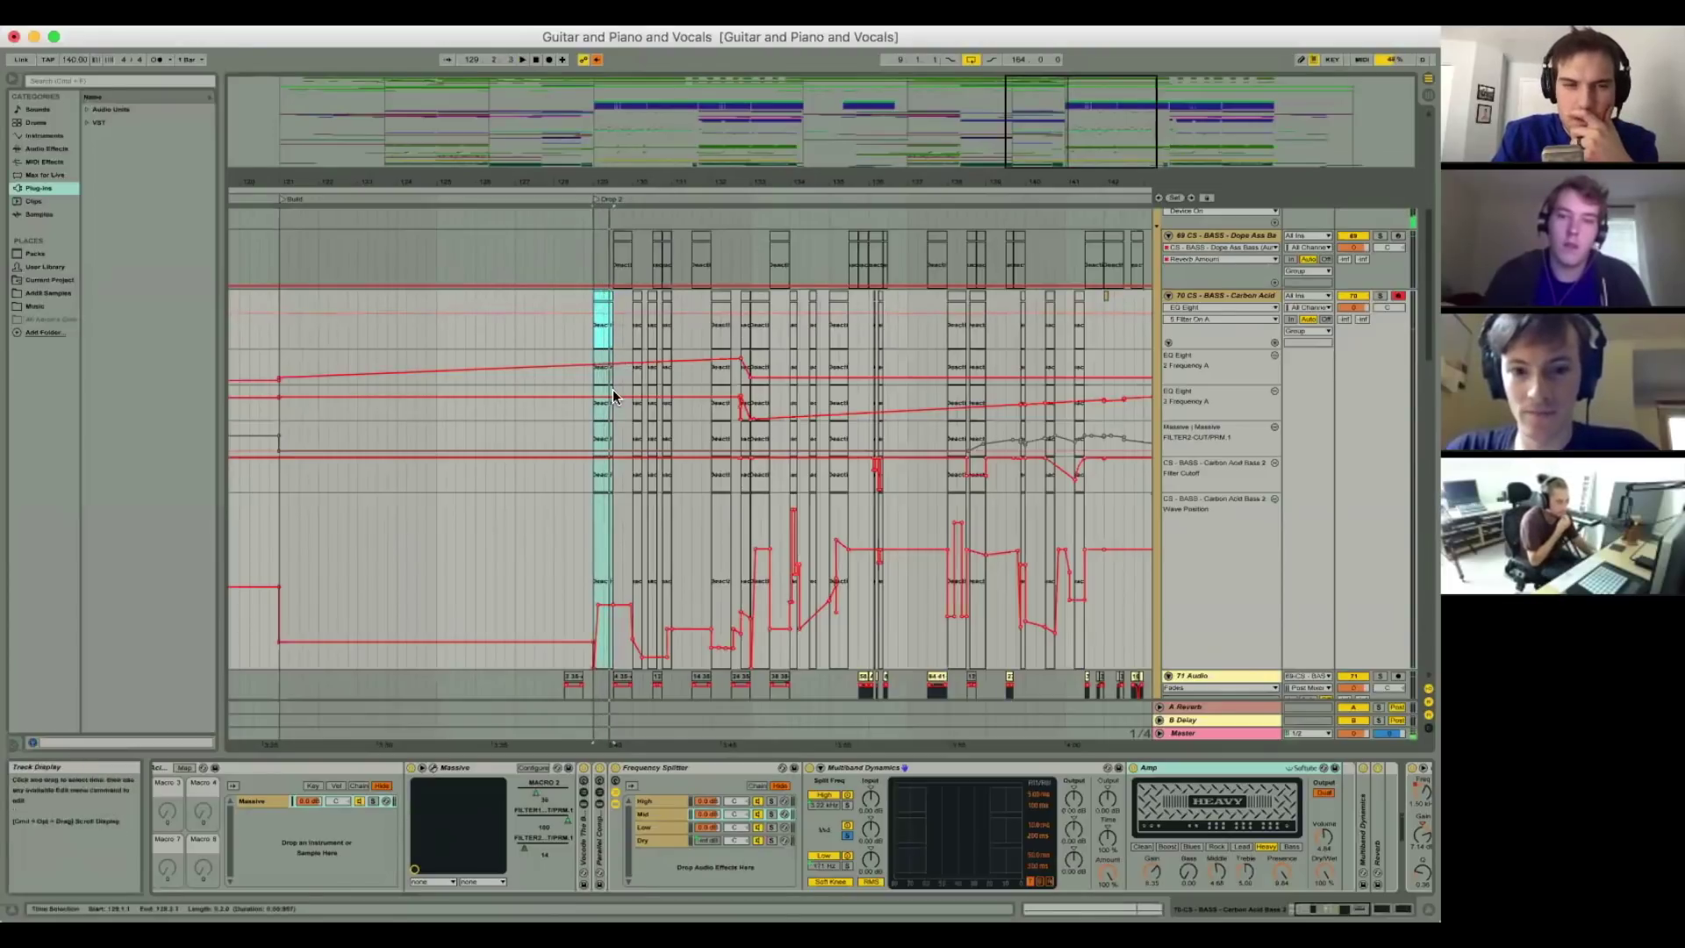
# Step: Solo the Resonant Bass track during playback and release the solo
pyautogui.scroll(-15, 613, 388)
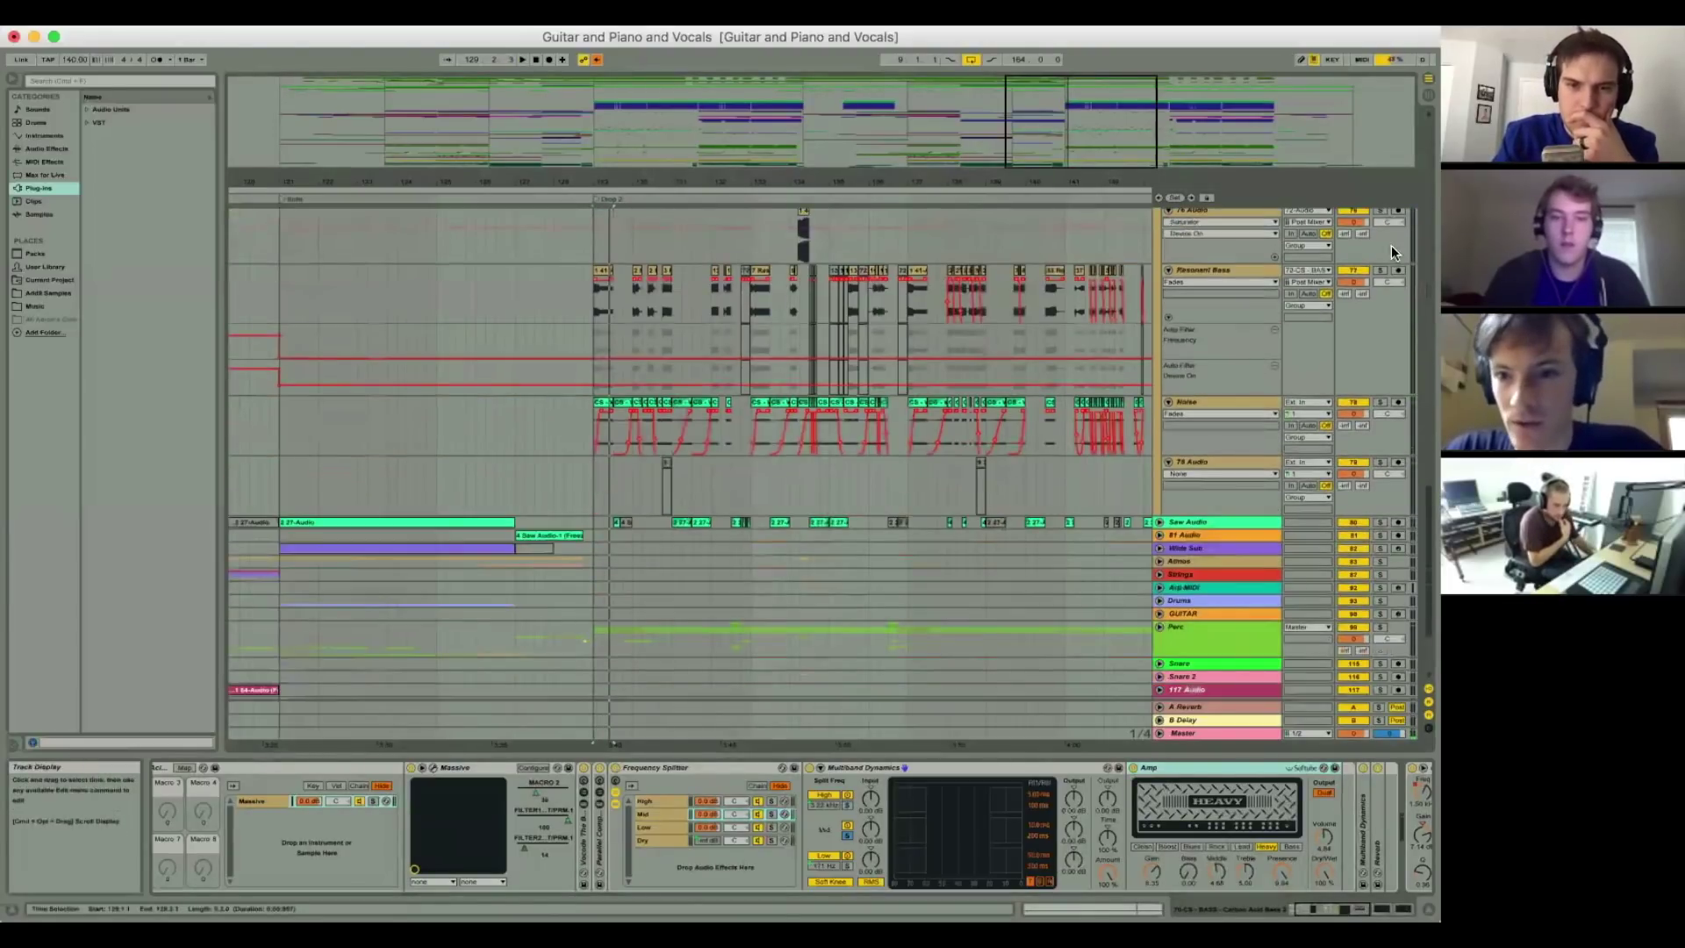
pyautogui.click(1379, 271)
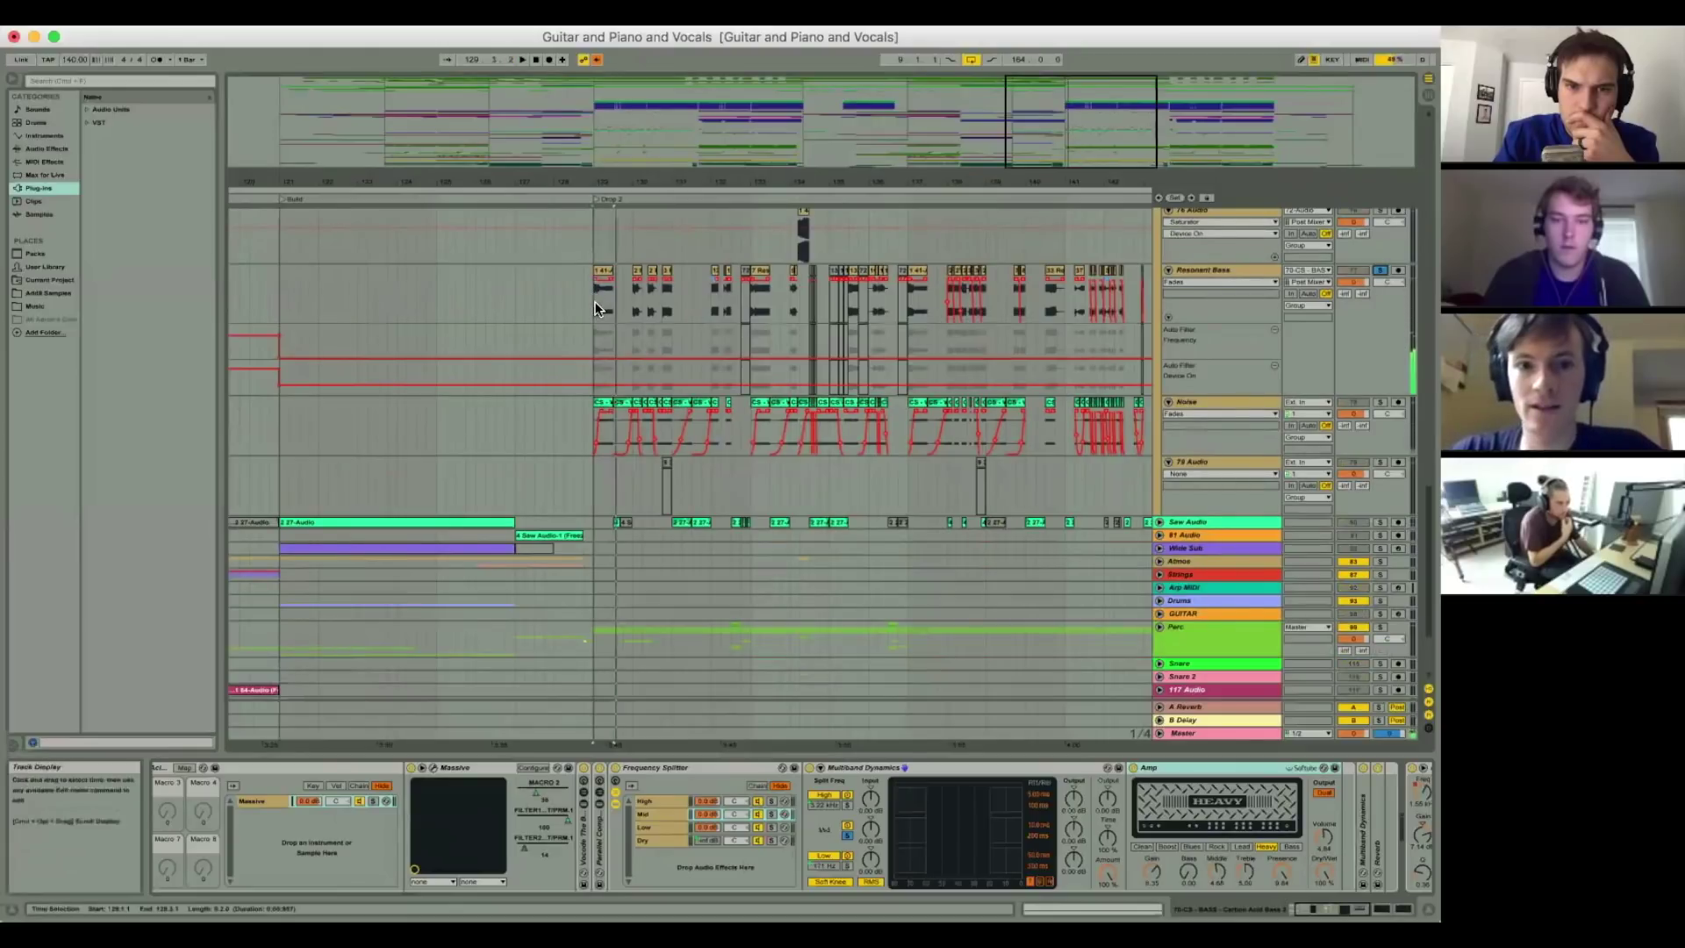
pyautogui.click(1381, 269)
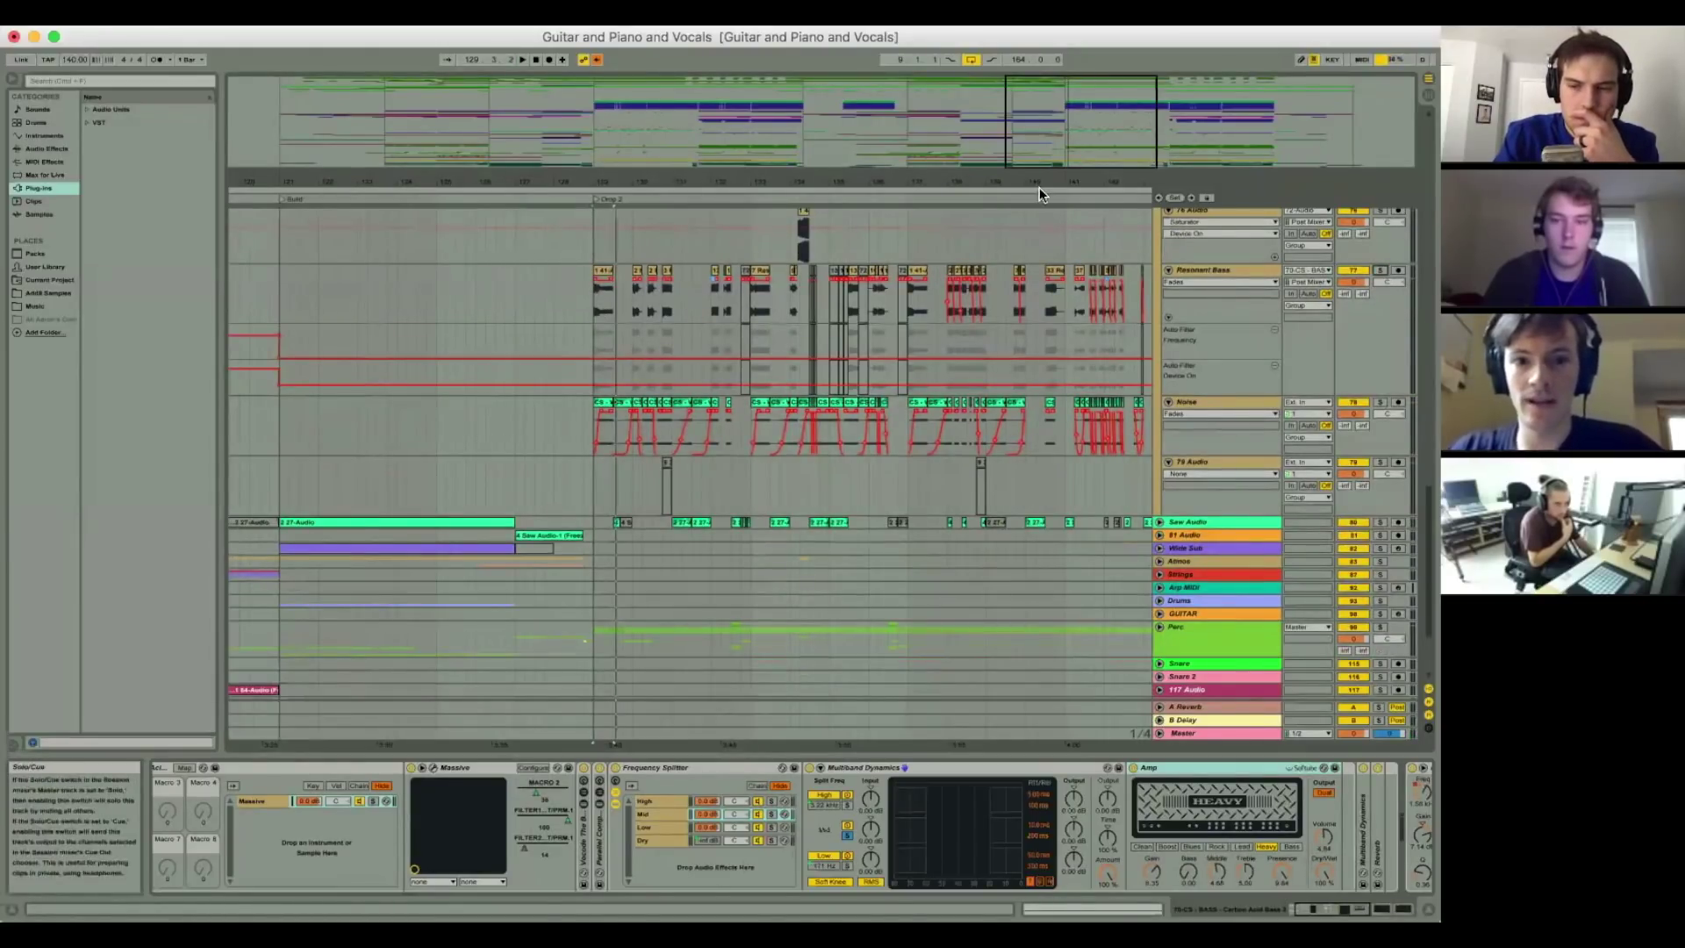
# Step: Locate the first Resonant Bass clip in Drop 2 and activate the Carbon Acid Bass clip at the same position
pyautogui.moveTo(603, 187); pyautogui.dragTo(603, 279)
pyautogui.scroll(5, 601, 276)
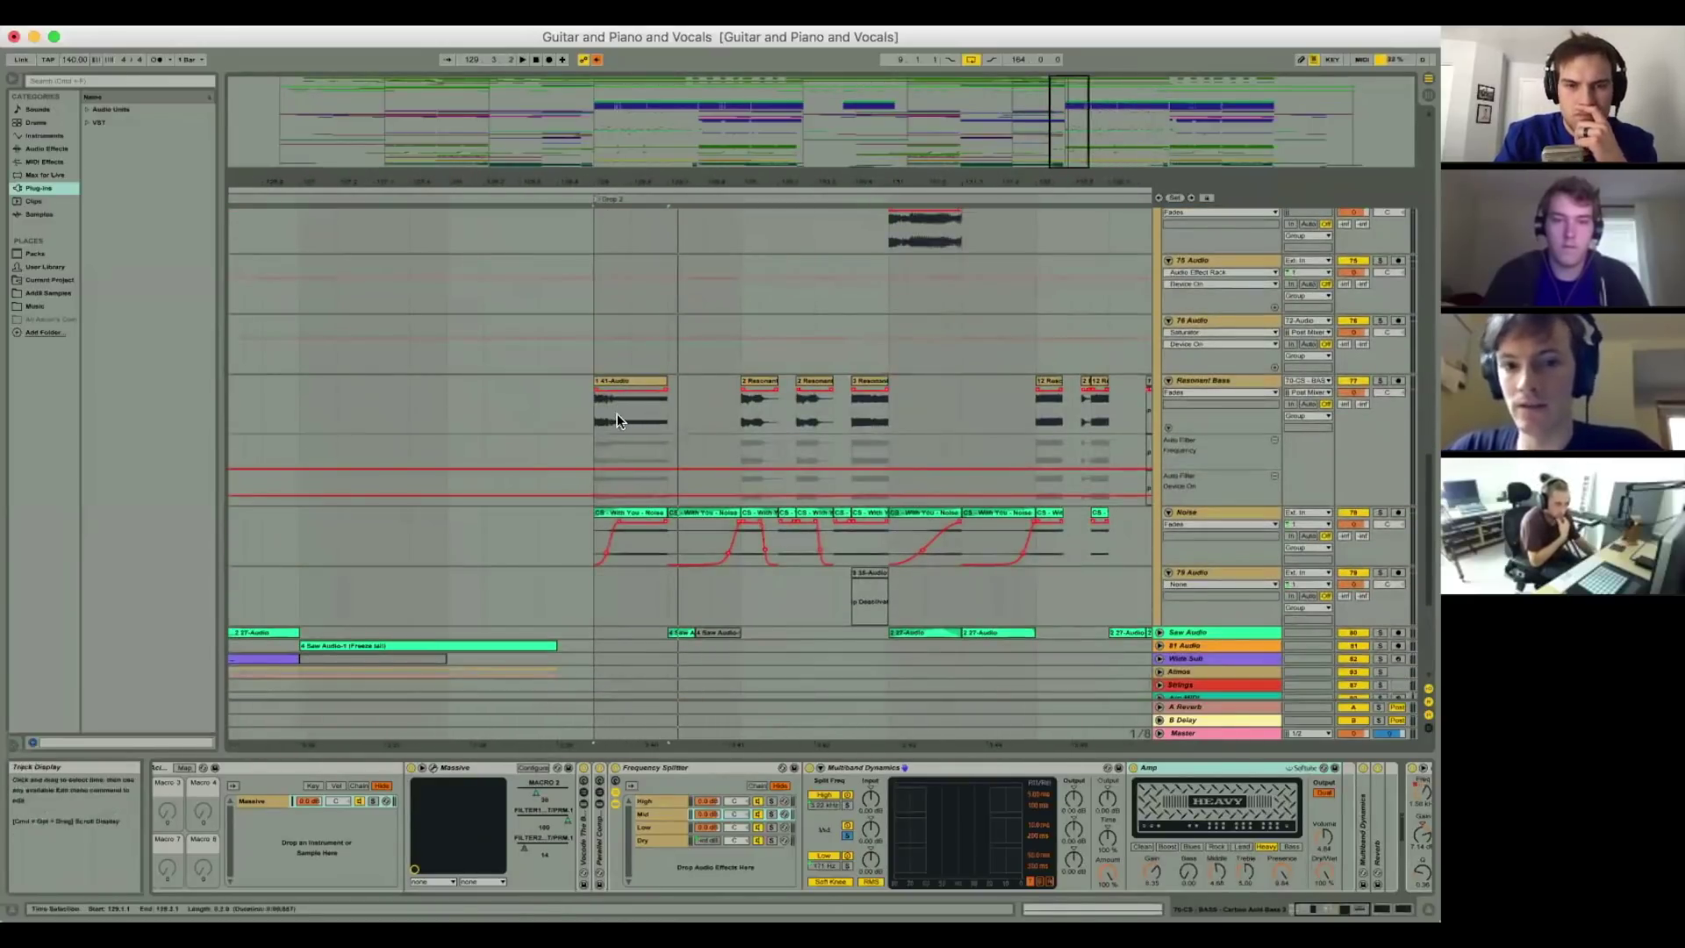
pyautogui.moveTo(612, 413); pyautogui.dragTo(673, 418)
pyautogui.scroll(15, 673, 418)
pyautogui.click(612, 417)
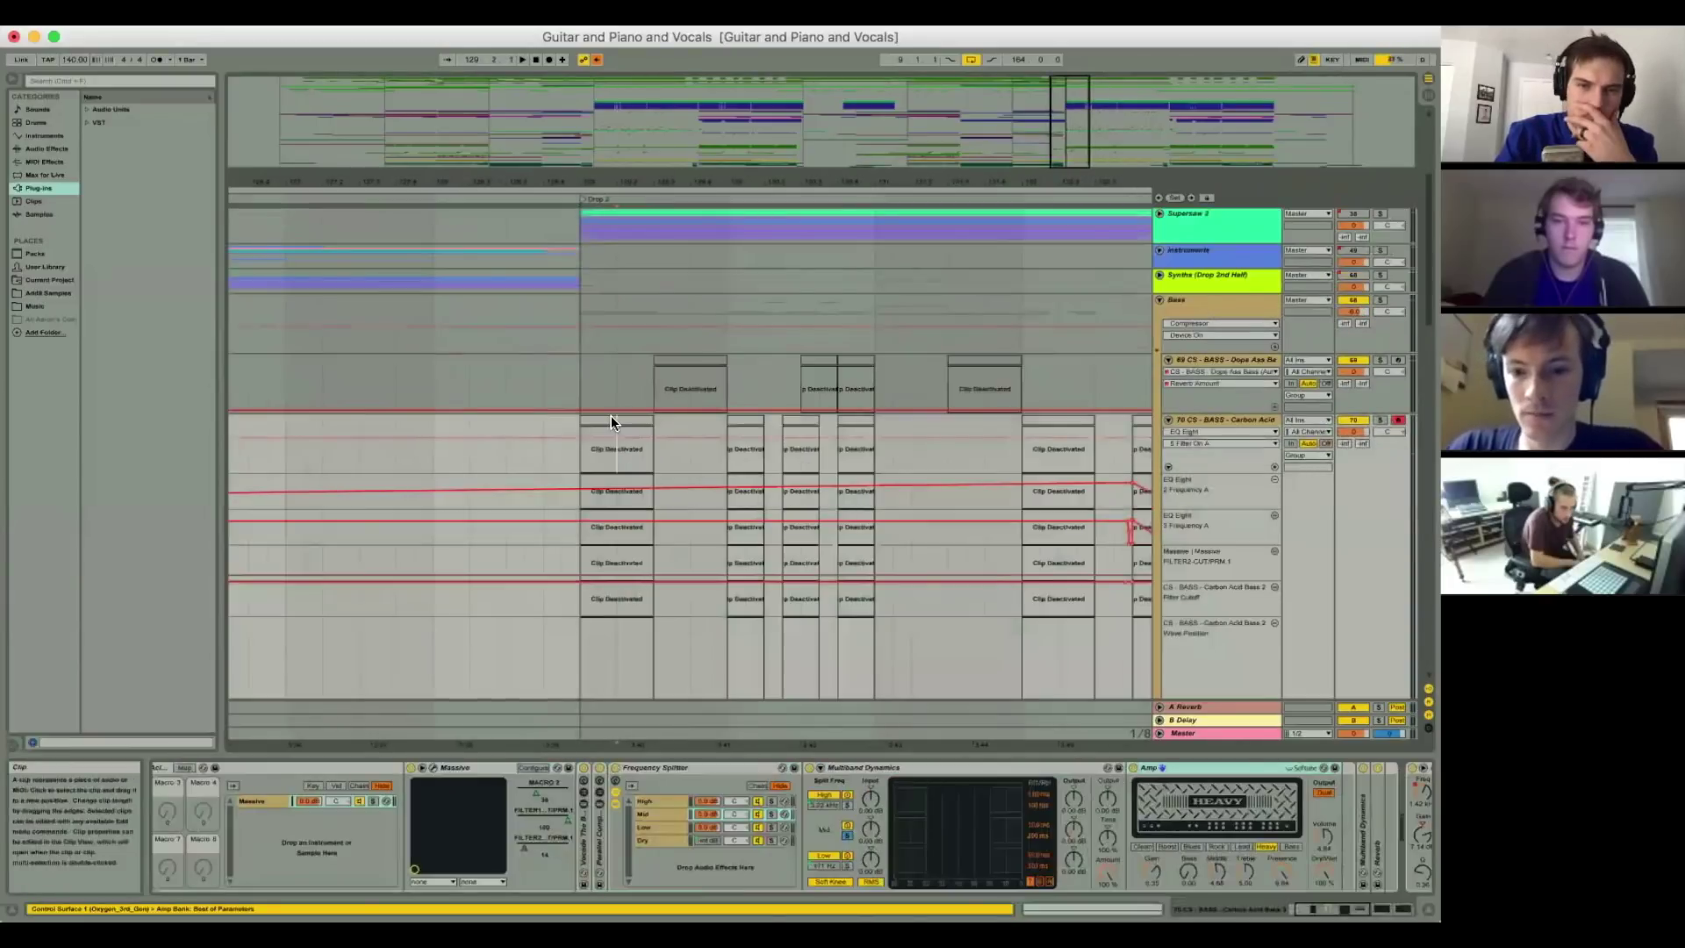
pyautogui.press('0')
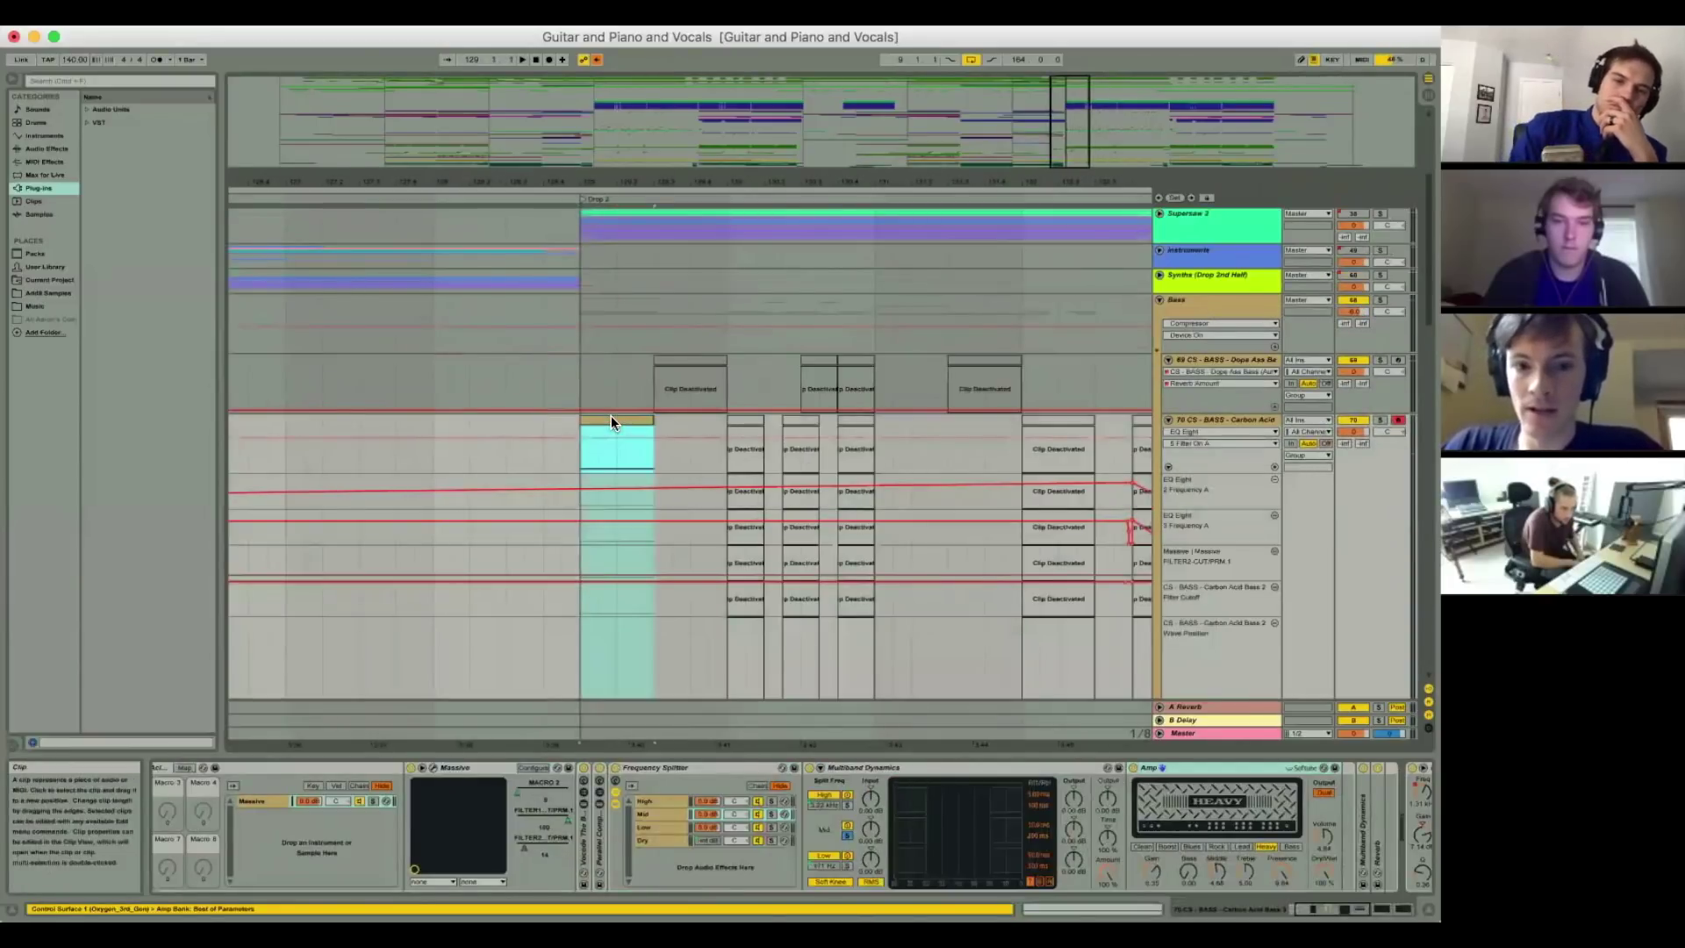
# Step: Play the Carbon Acid Bass track soloed and toggle its folded Frequency Splitter rack to compare the sound
pyautogui.doubleClick(636, 772)
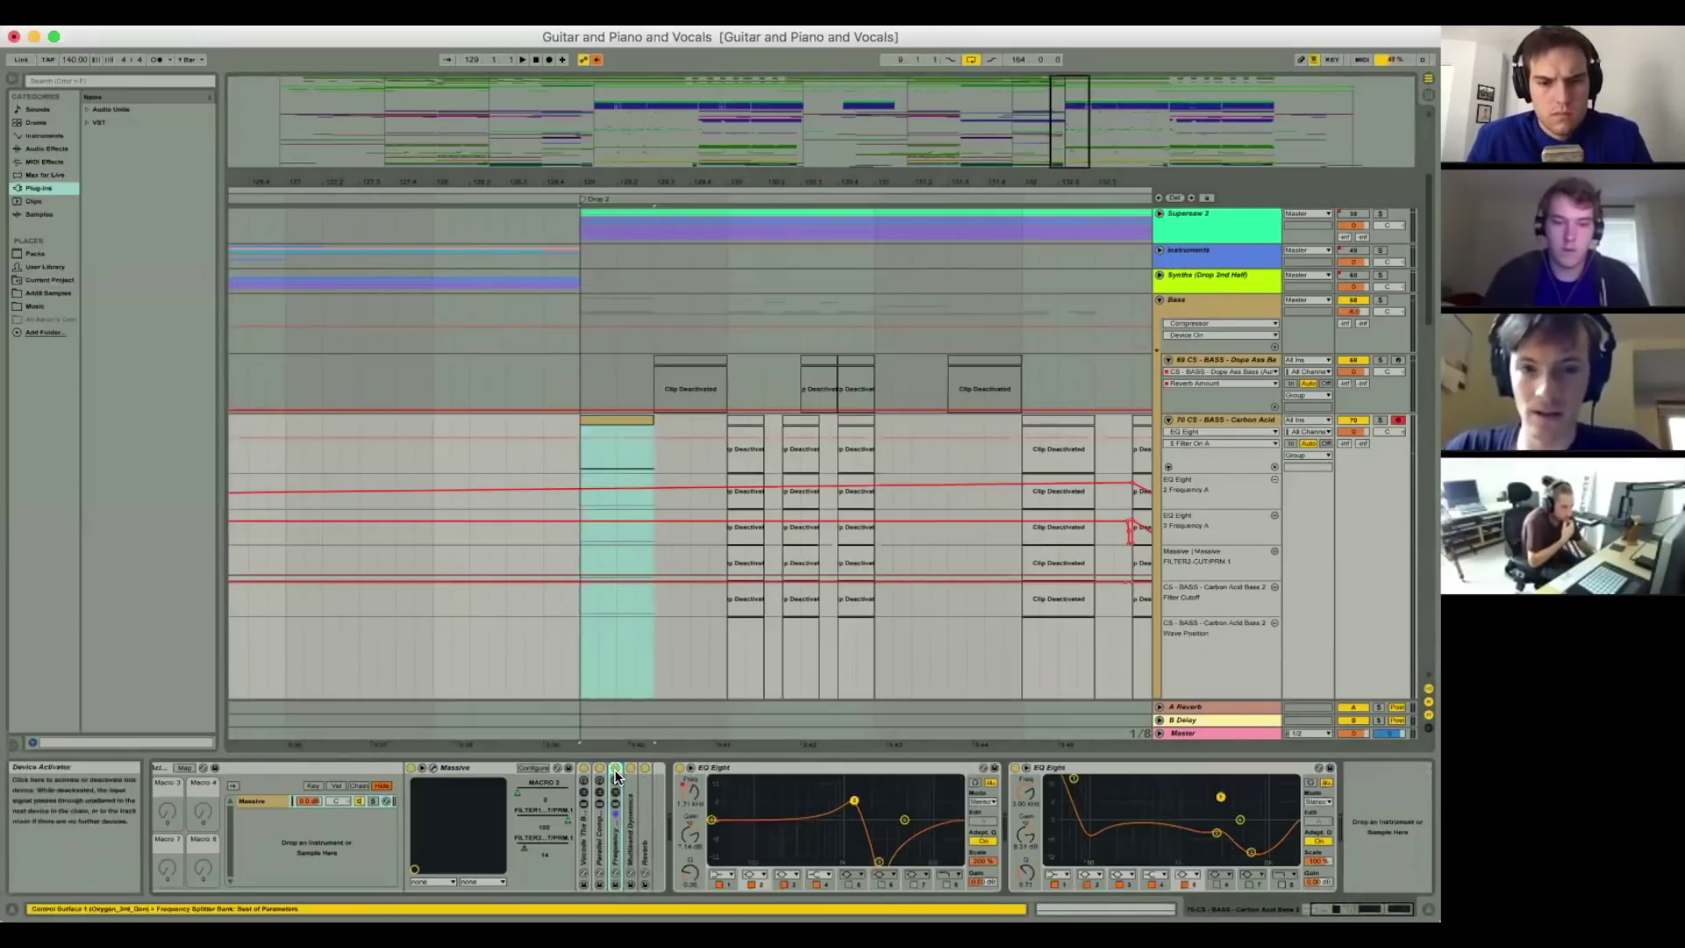
pyautogui.press('s')
pyautogui.press('space')
pyautogui.click(615, 767)
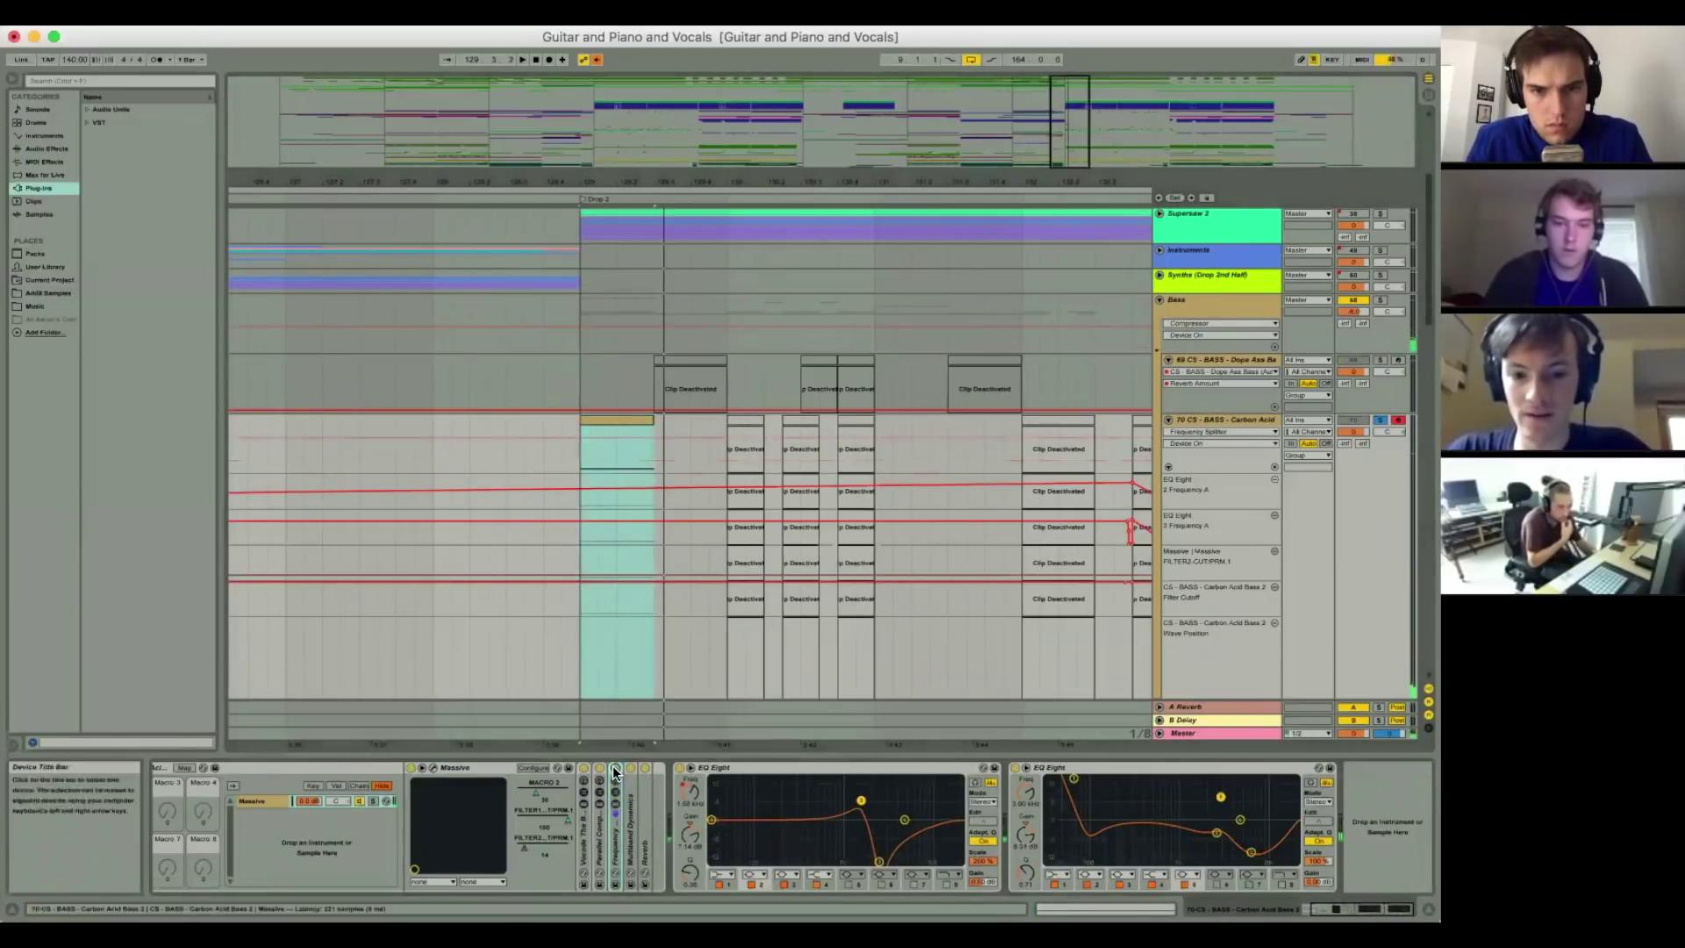
# Step: Play the soloed Carbon Acid Bass clip and unfold its Frequency Splitter rack
pyautogui.press('space')
pyautogui.press('space')
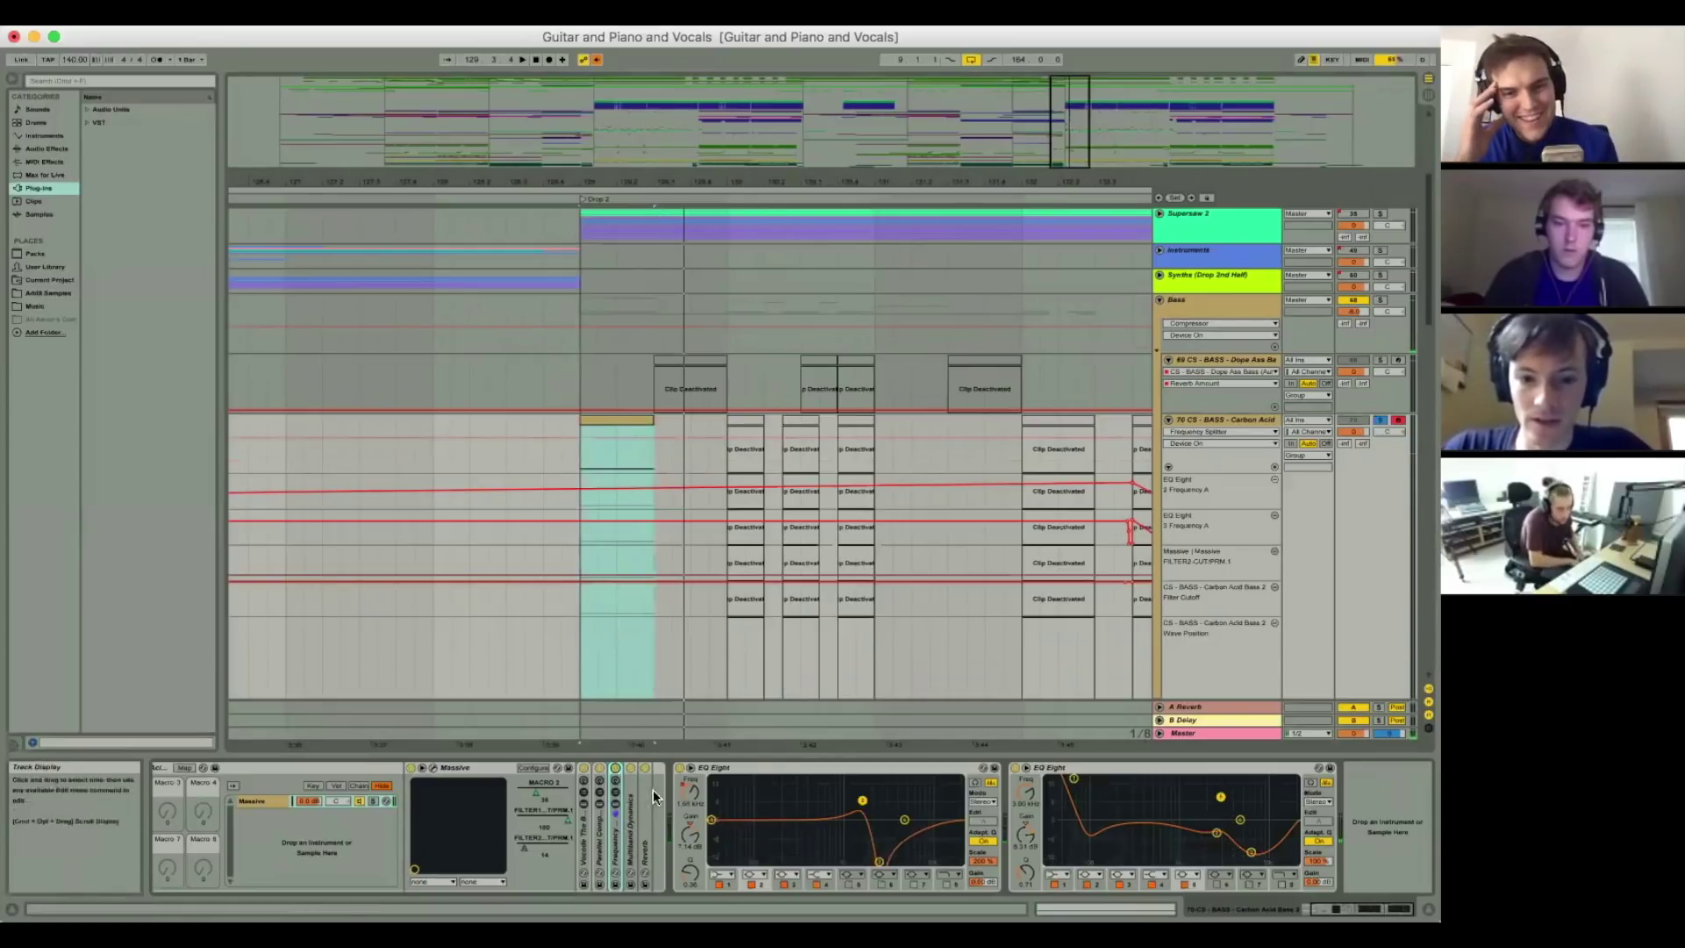
pyautogui.doubleClick(616, 830)
pyautogui.press('space')
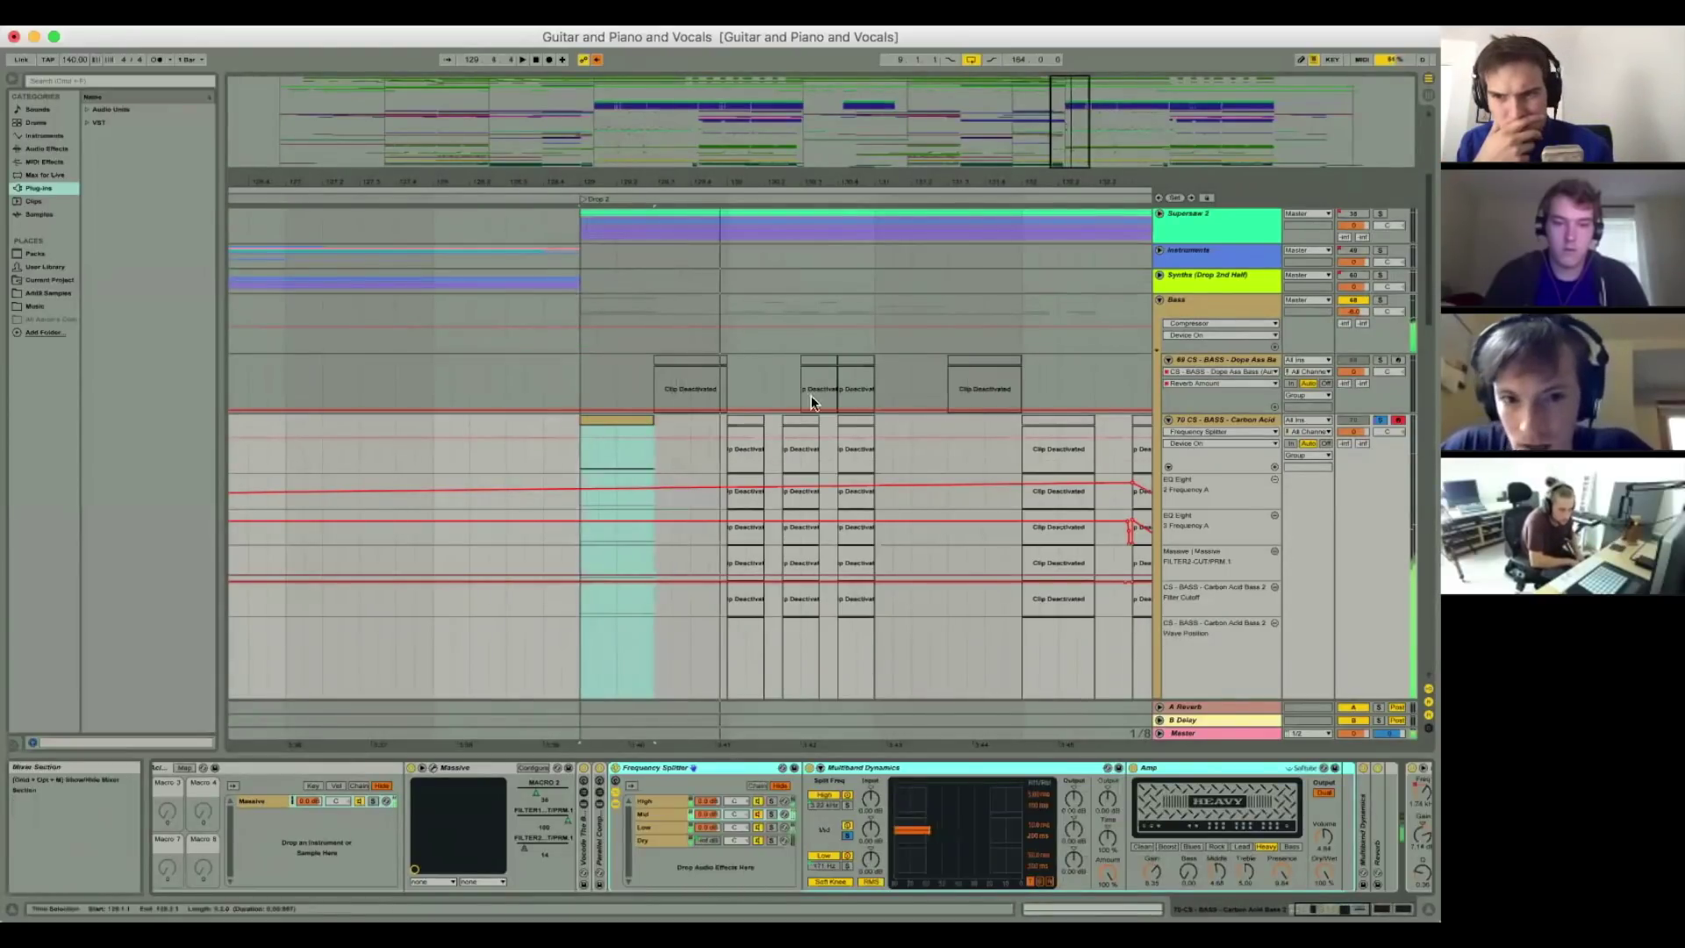
# Step: Add the FabFilter Saturn VST plug-in at the end of the Carbon Acid Bass track's device chain
pyautogui.click(86, 122)
pyautogui.scroll(-5, 112, 259)
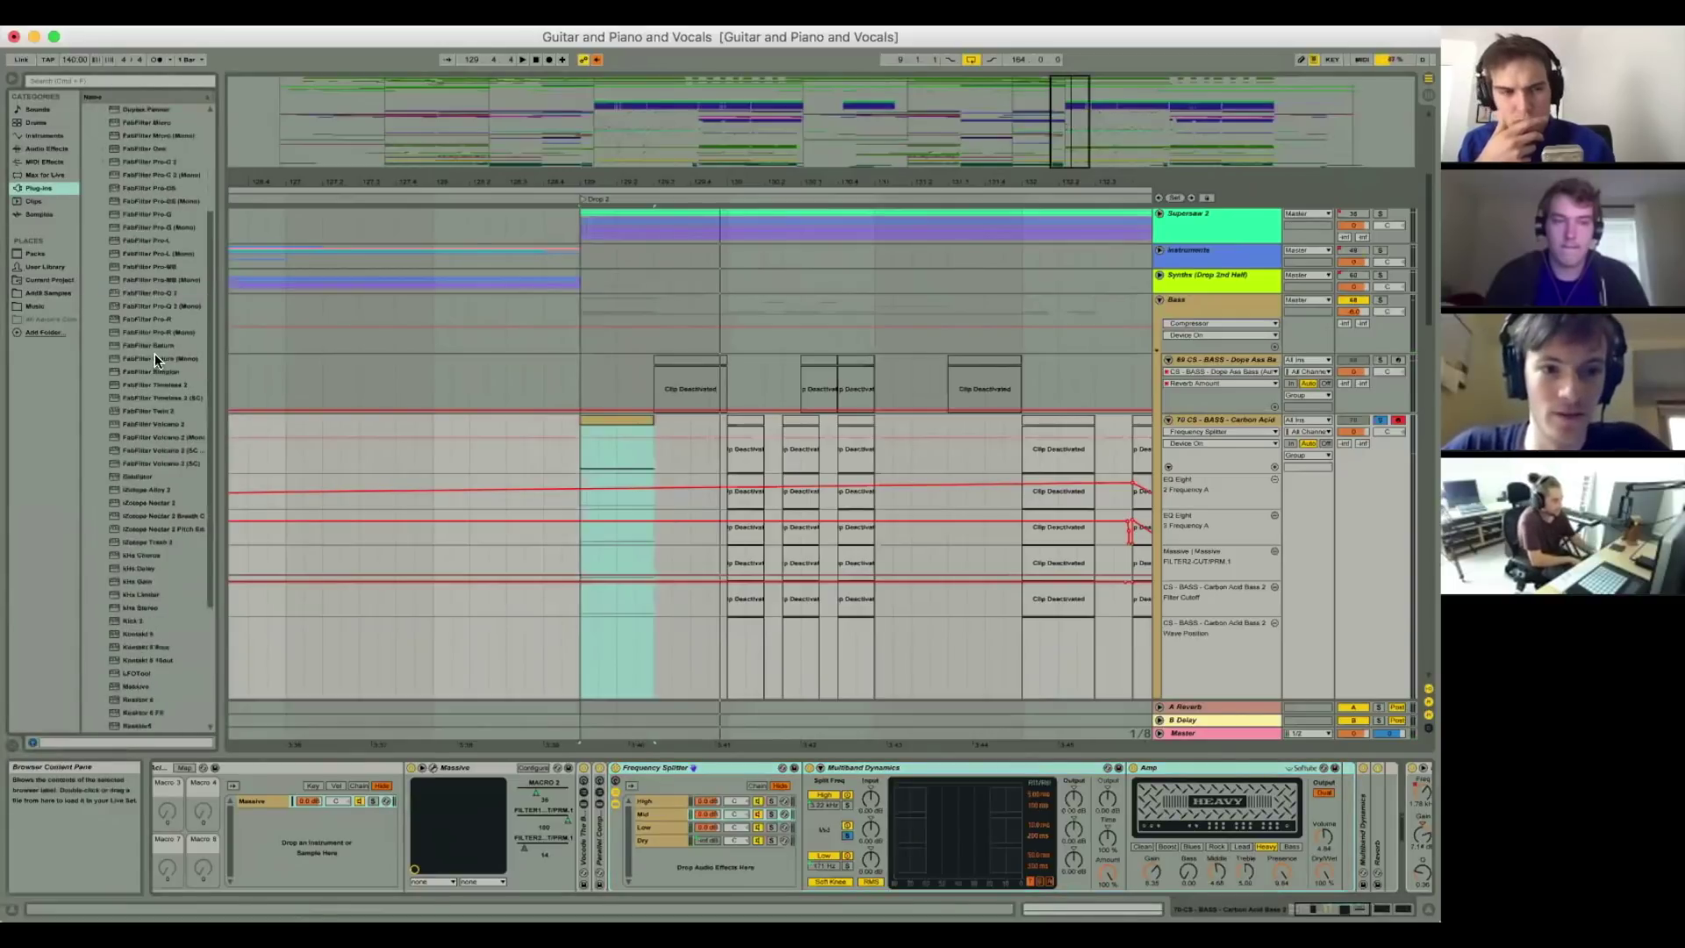
pyautogui.moveTo(154, 347); pyautogui.dragTo(725, 531)
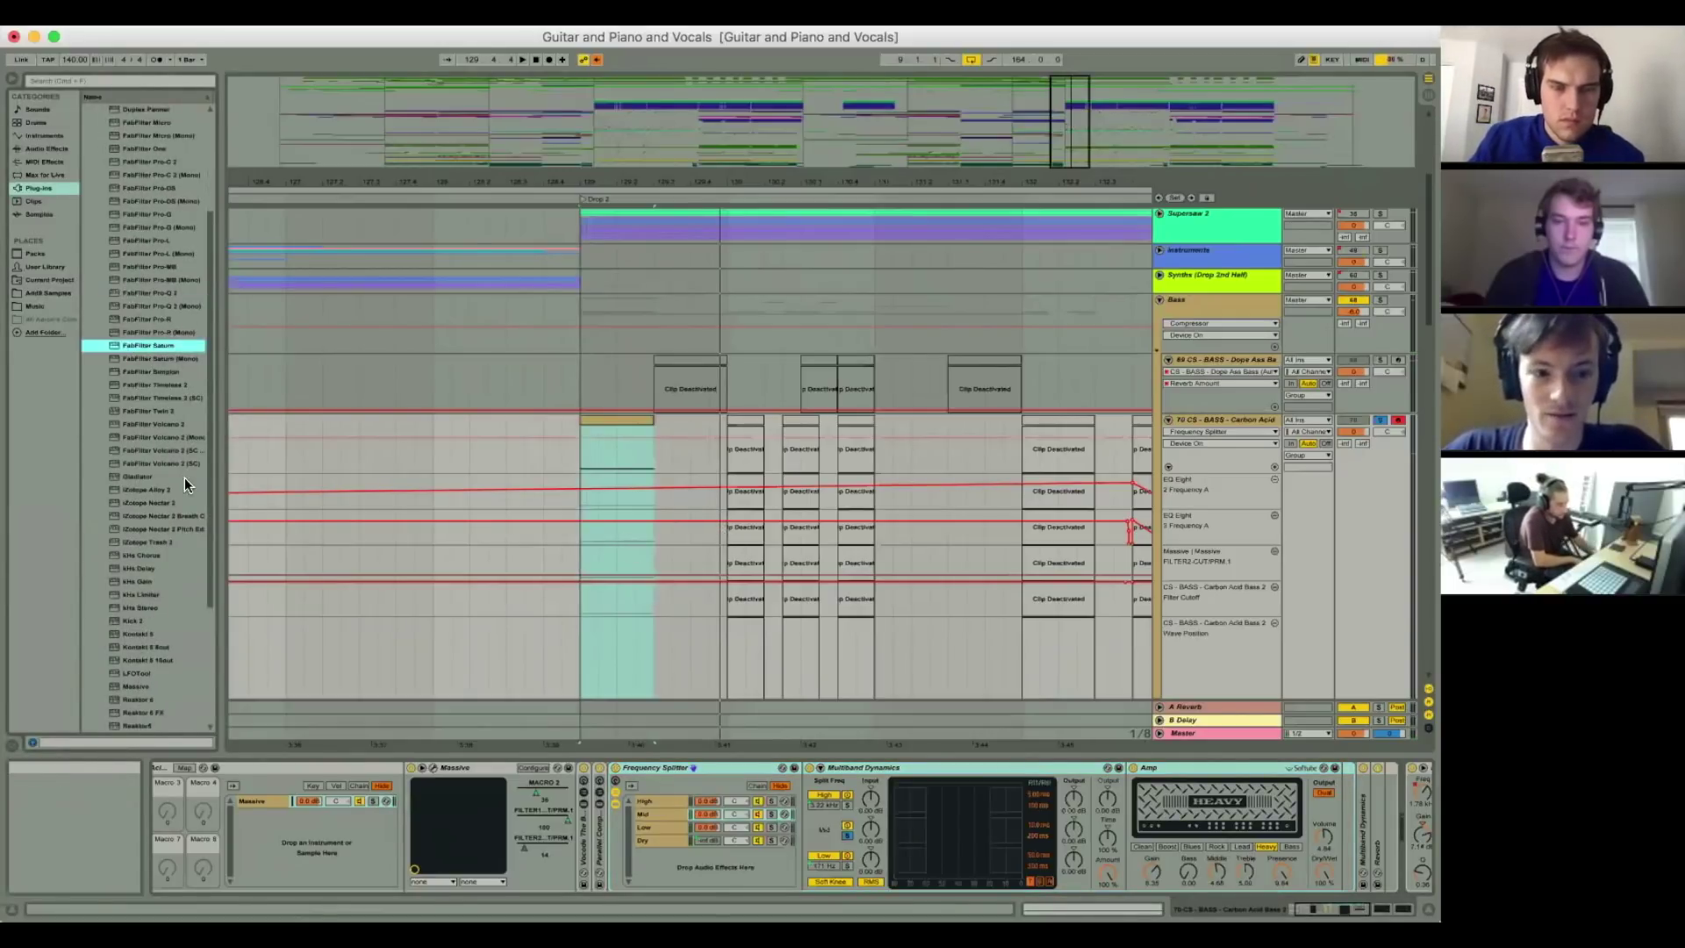
pyautogui.doubleClick(235, 766)
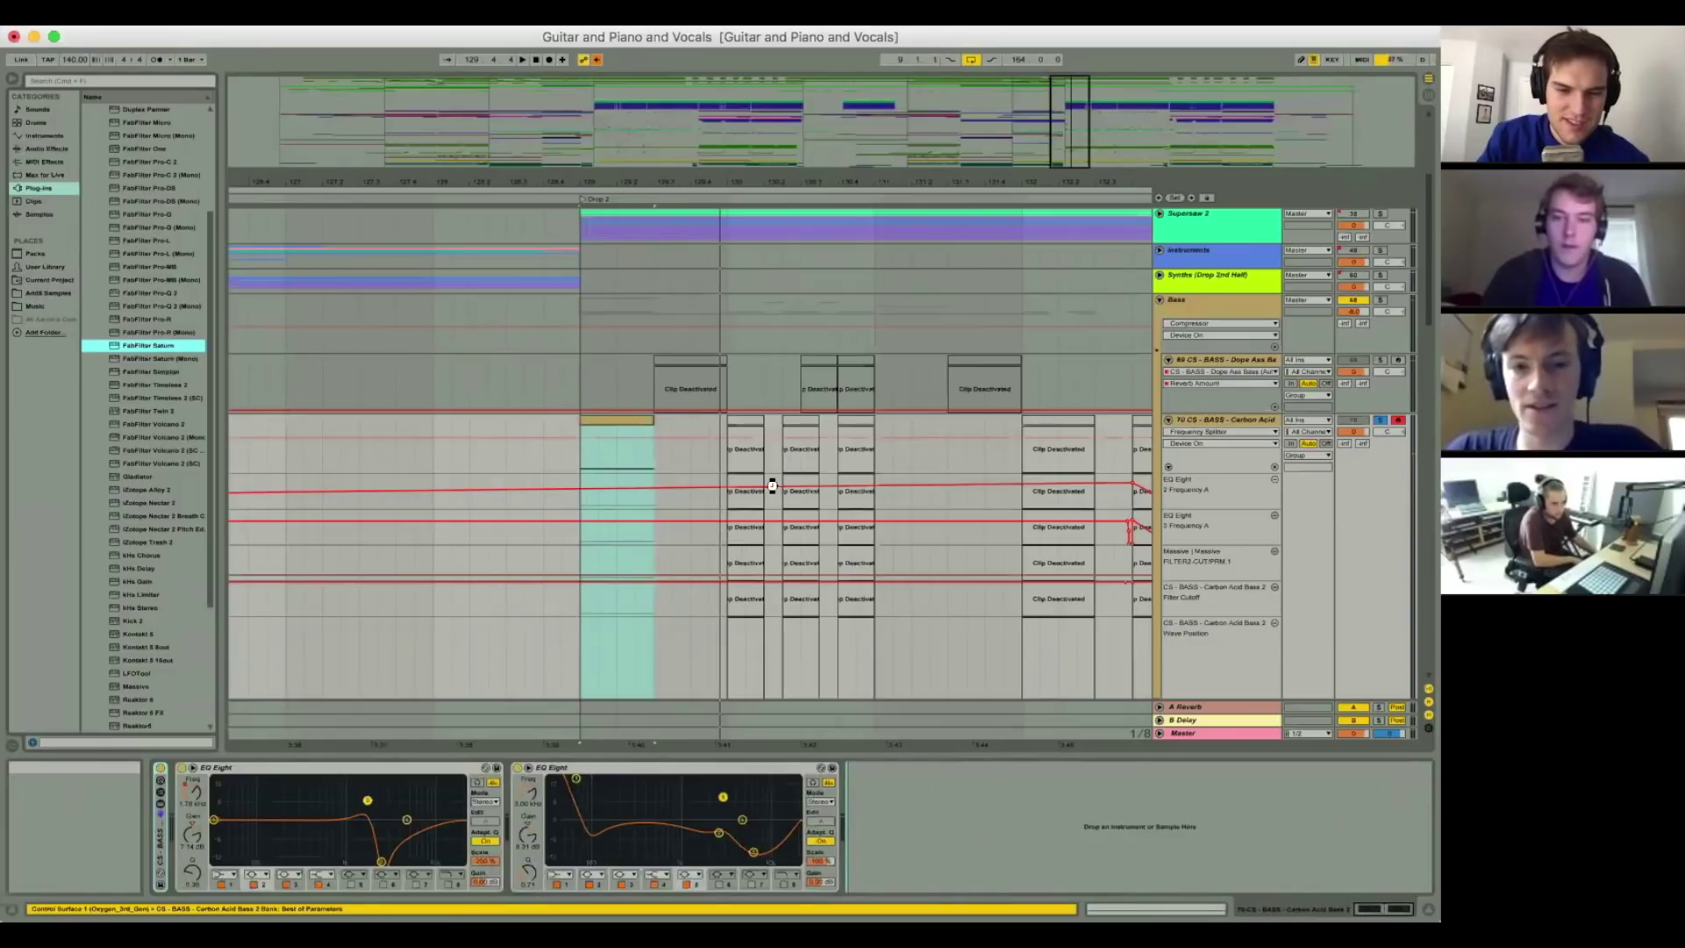
pyautogui.moveTo(770, 486); pyautogui.dragTo(770, 485)
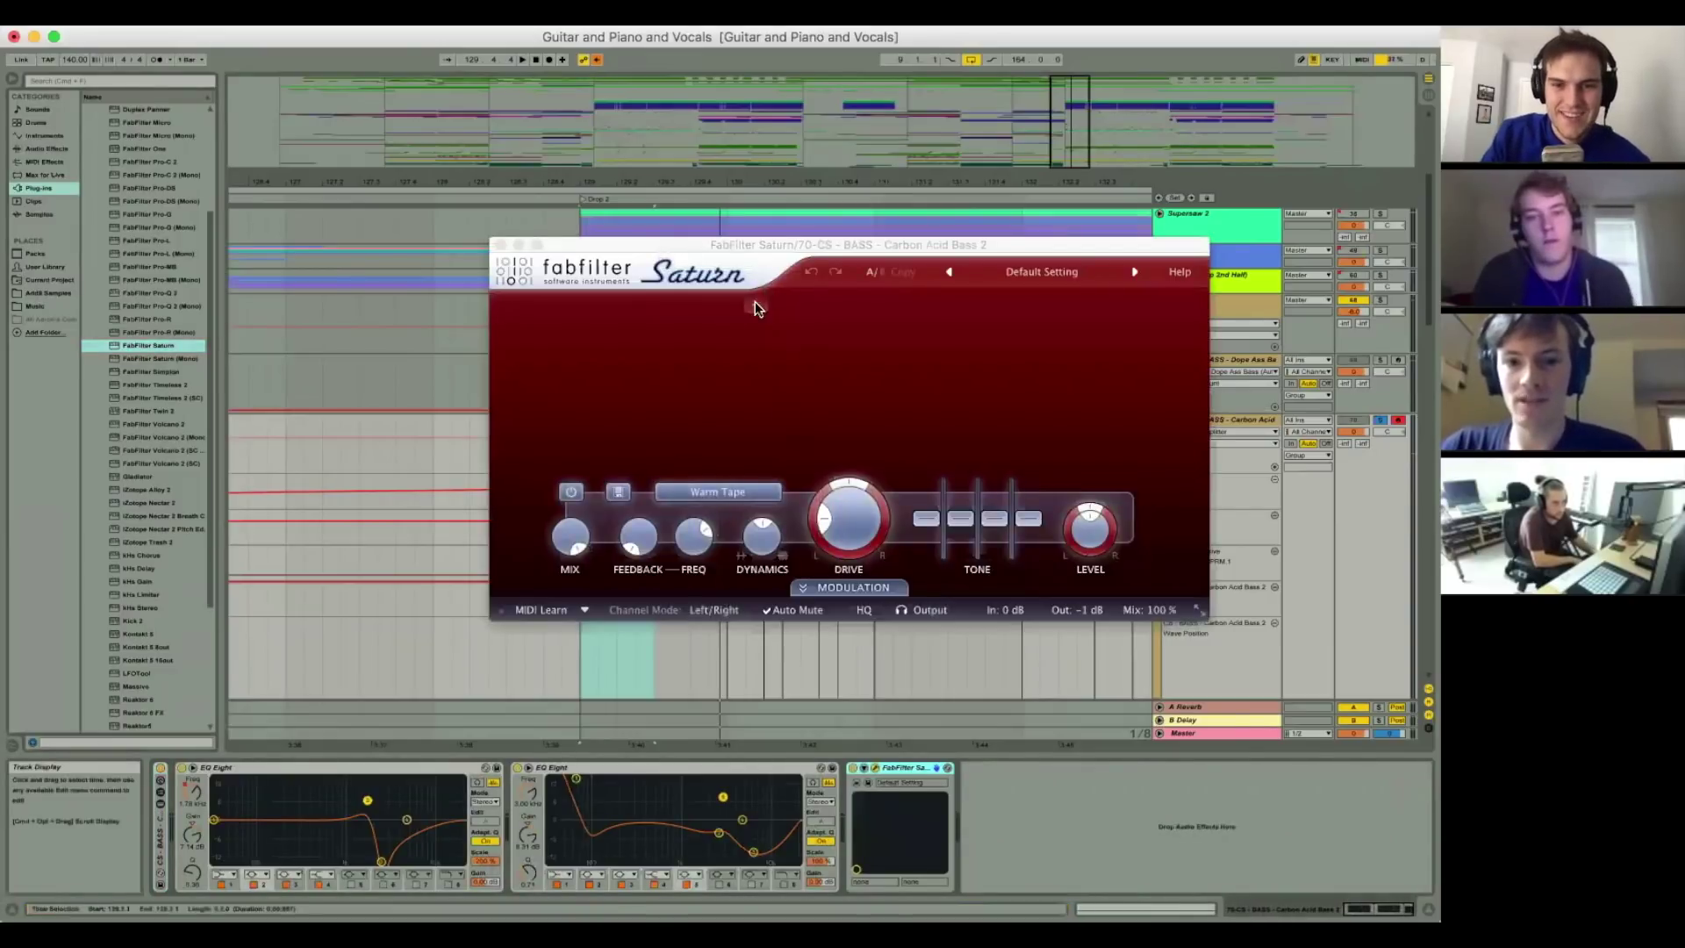
# Step: Split Saturn into three bands and set the middle band to Lead Amp with its drive at about 76% during playback
pyautogui.click(691, 494)
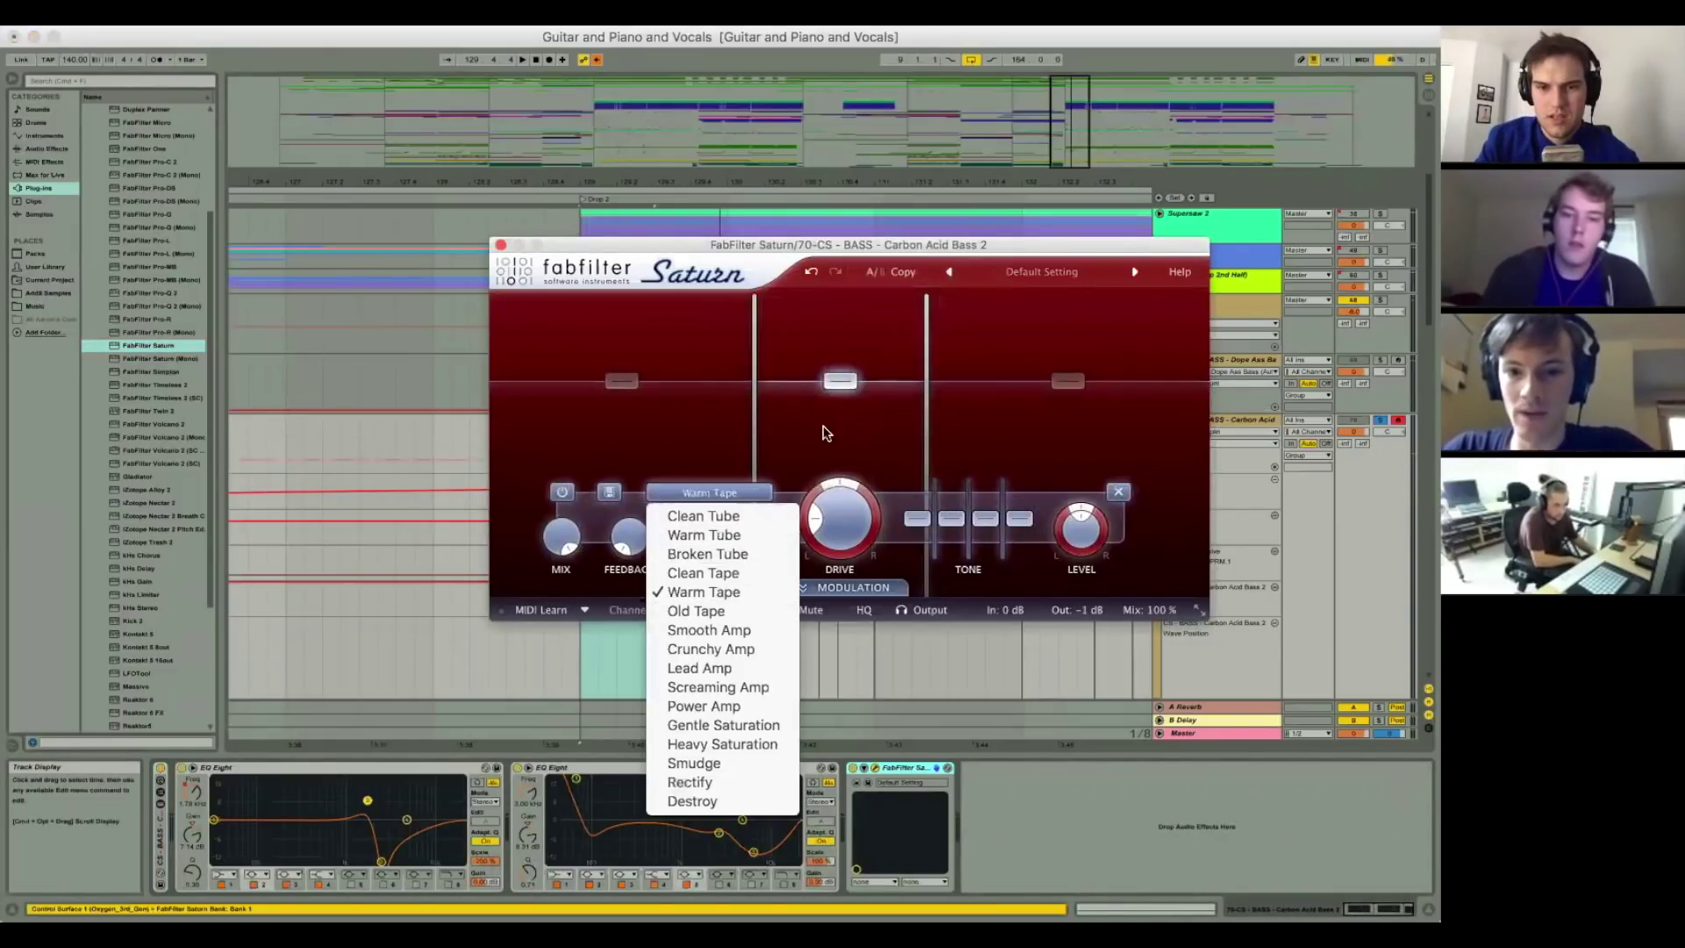
pyautogui.click(728, 667)
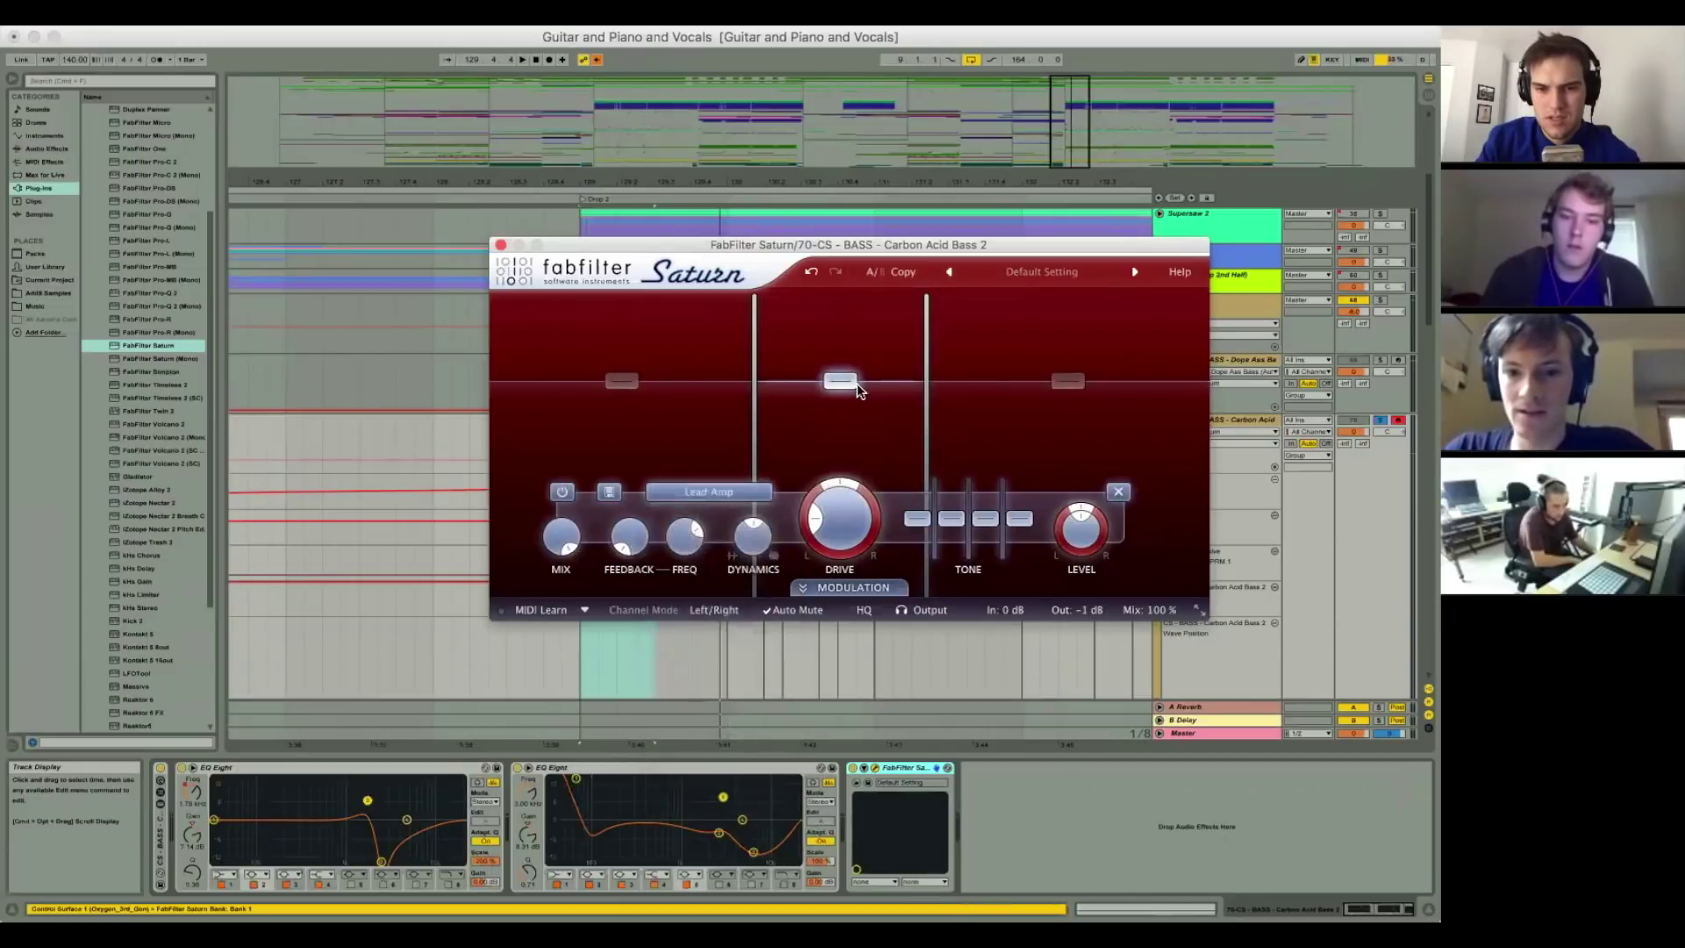
pyautogui.moveTo(826, 494); pyautogui.dragTo(816, 456)
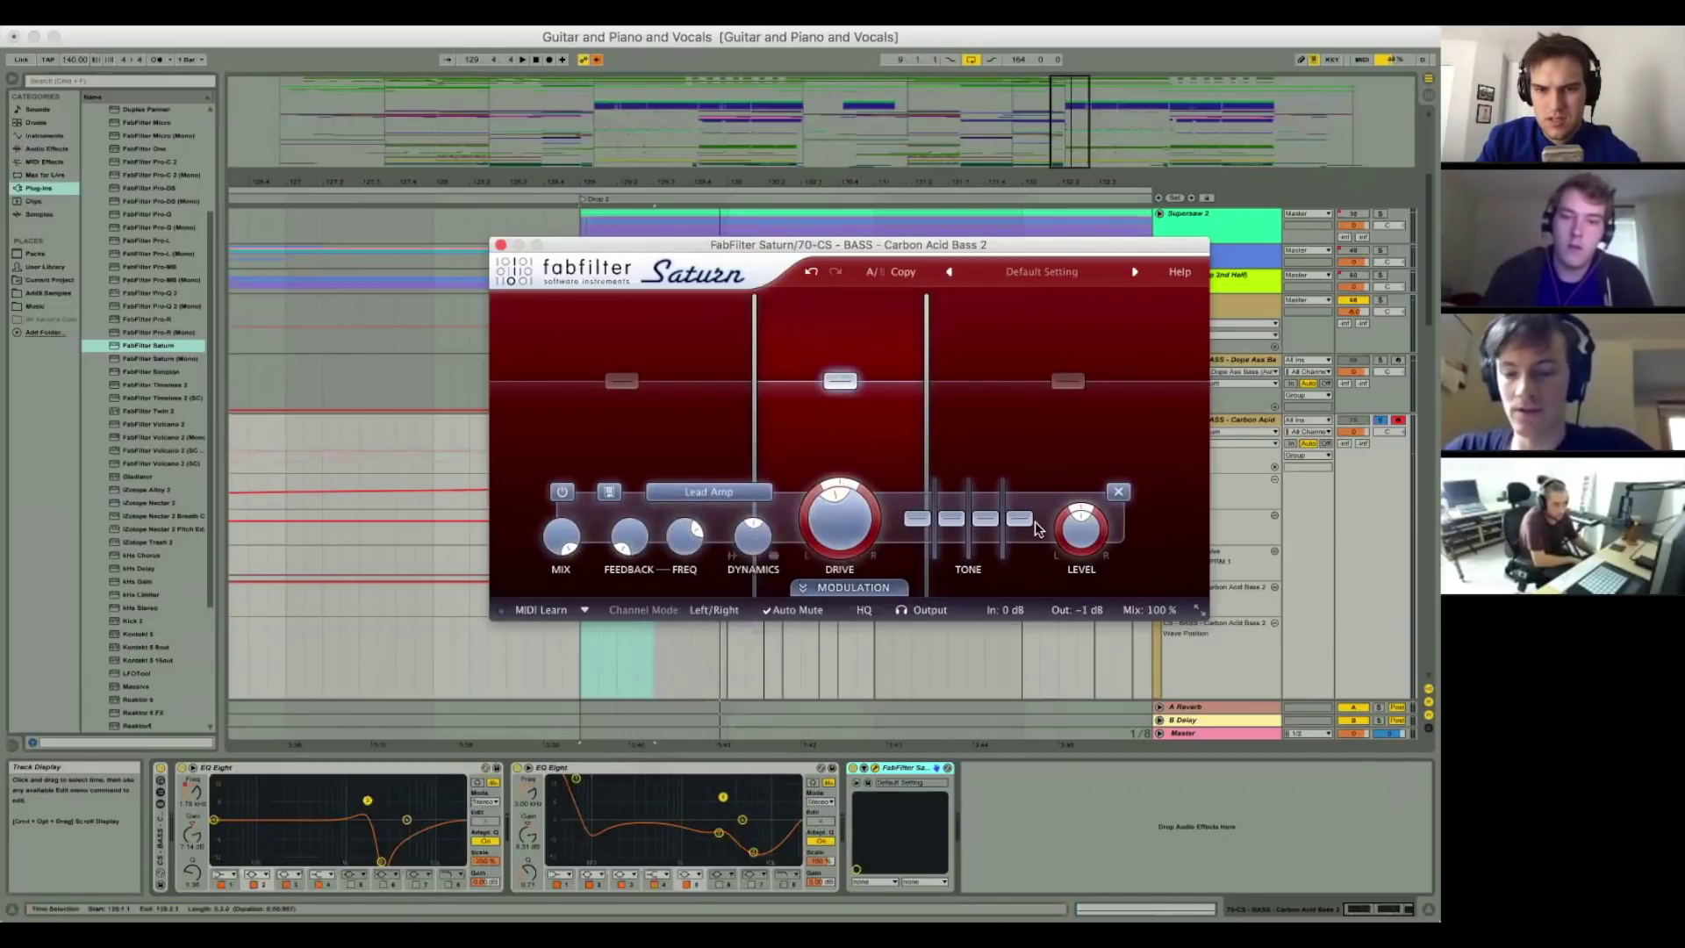
pyautogui.moveTo(621, 367)
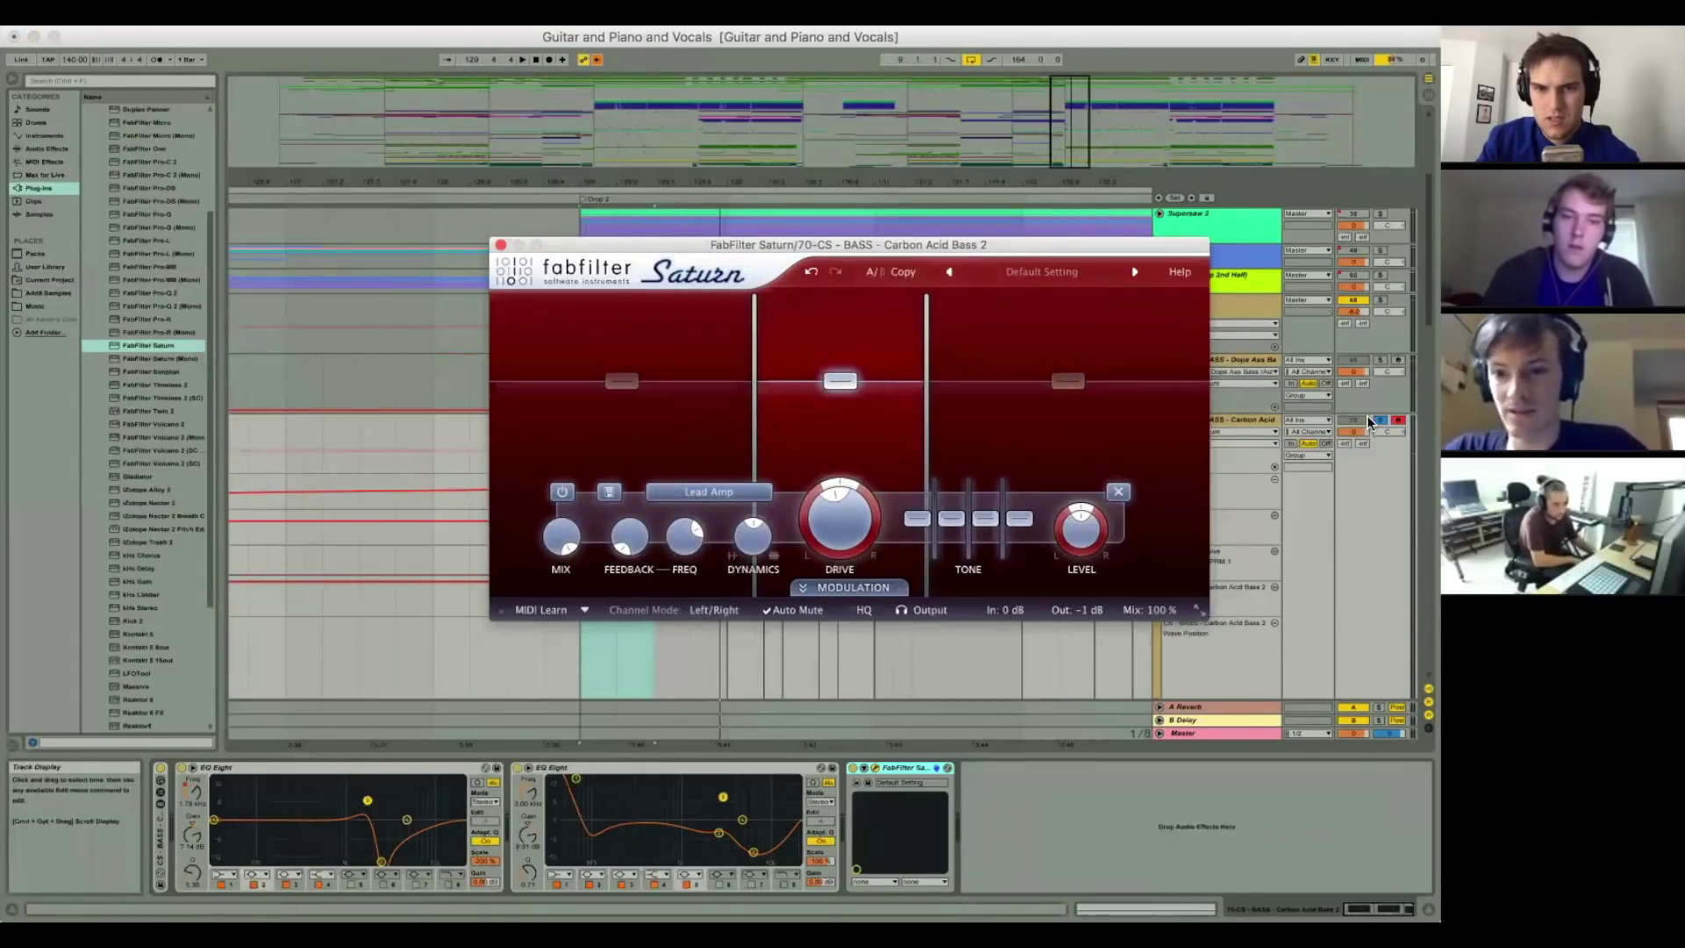
pyautogui.press('space')
pyautogui.moveTo(859, 501)
pyautogui.moveTo(859, 501); pyautogui.dragTo(860, 474)
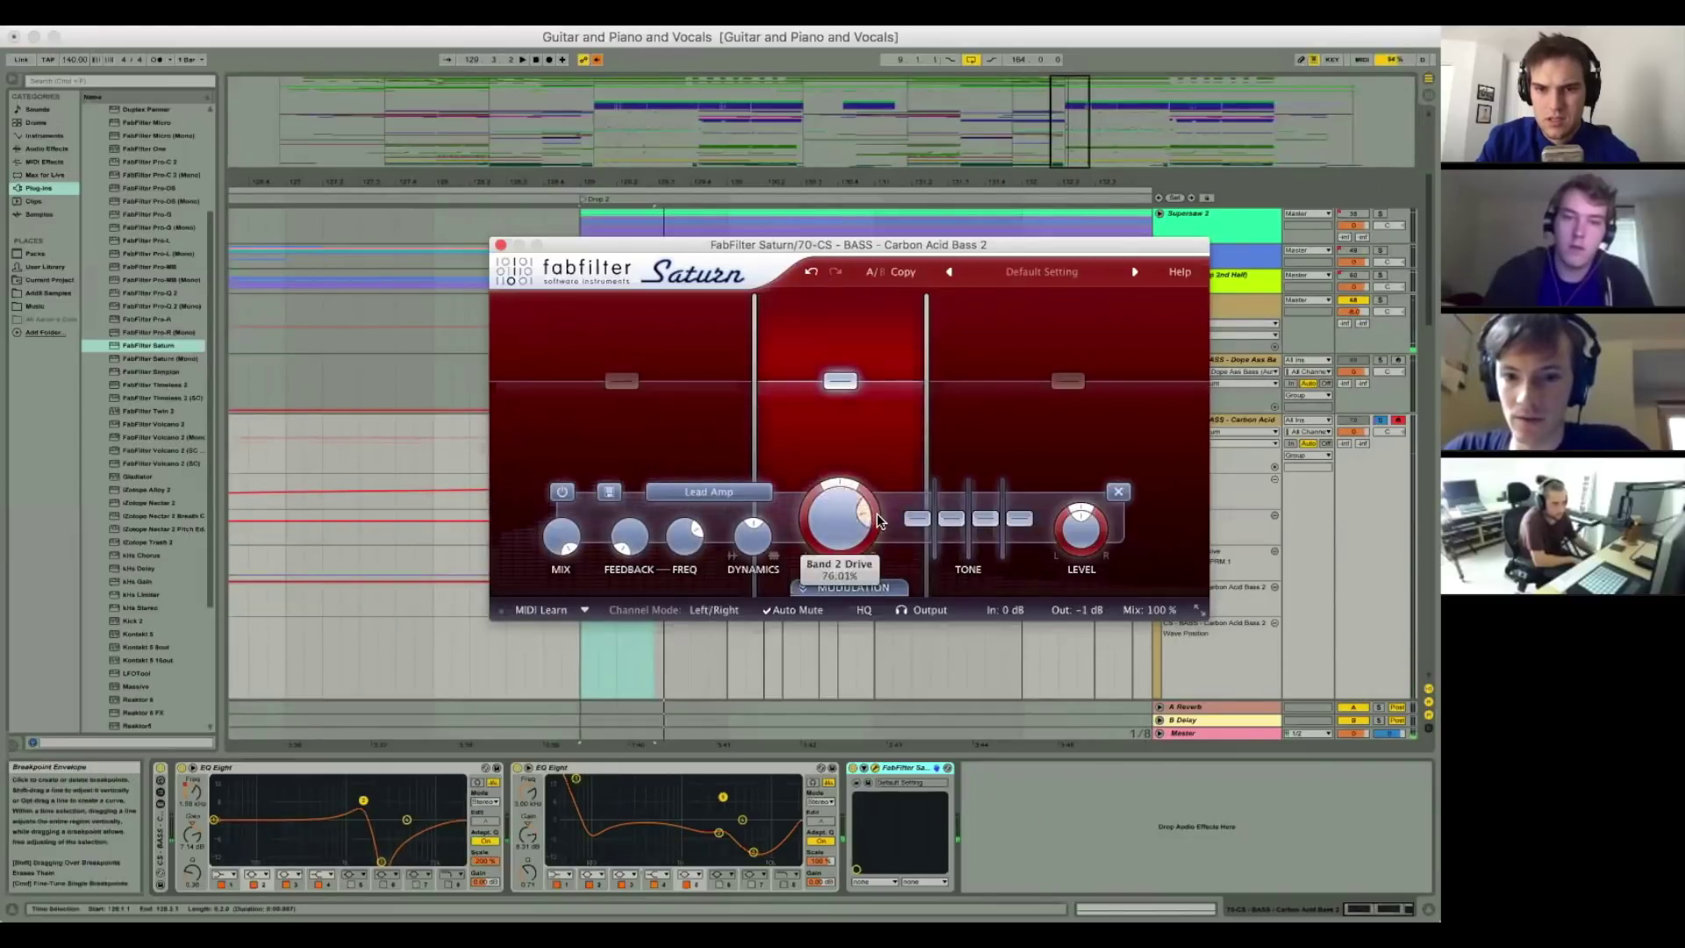
# Step: Bypass Saturn to compare the sound and adjust the middle band's drive to about 78%
pyautogui.click(851, 770)
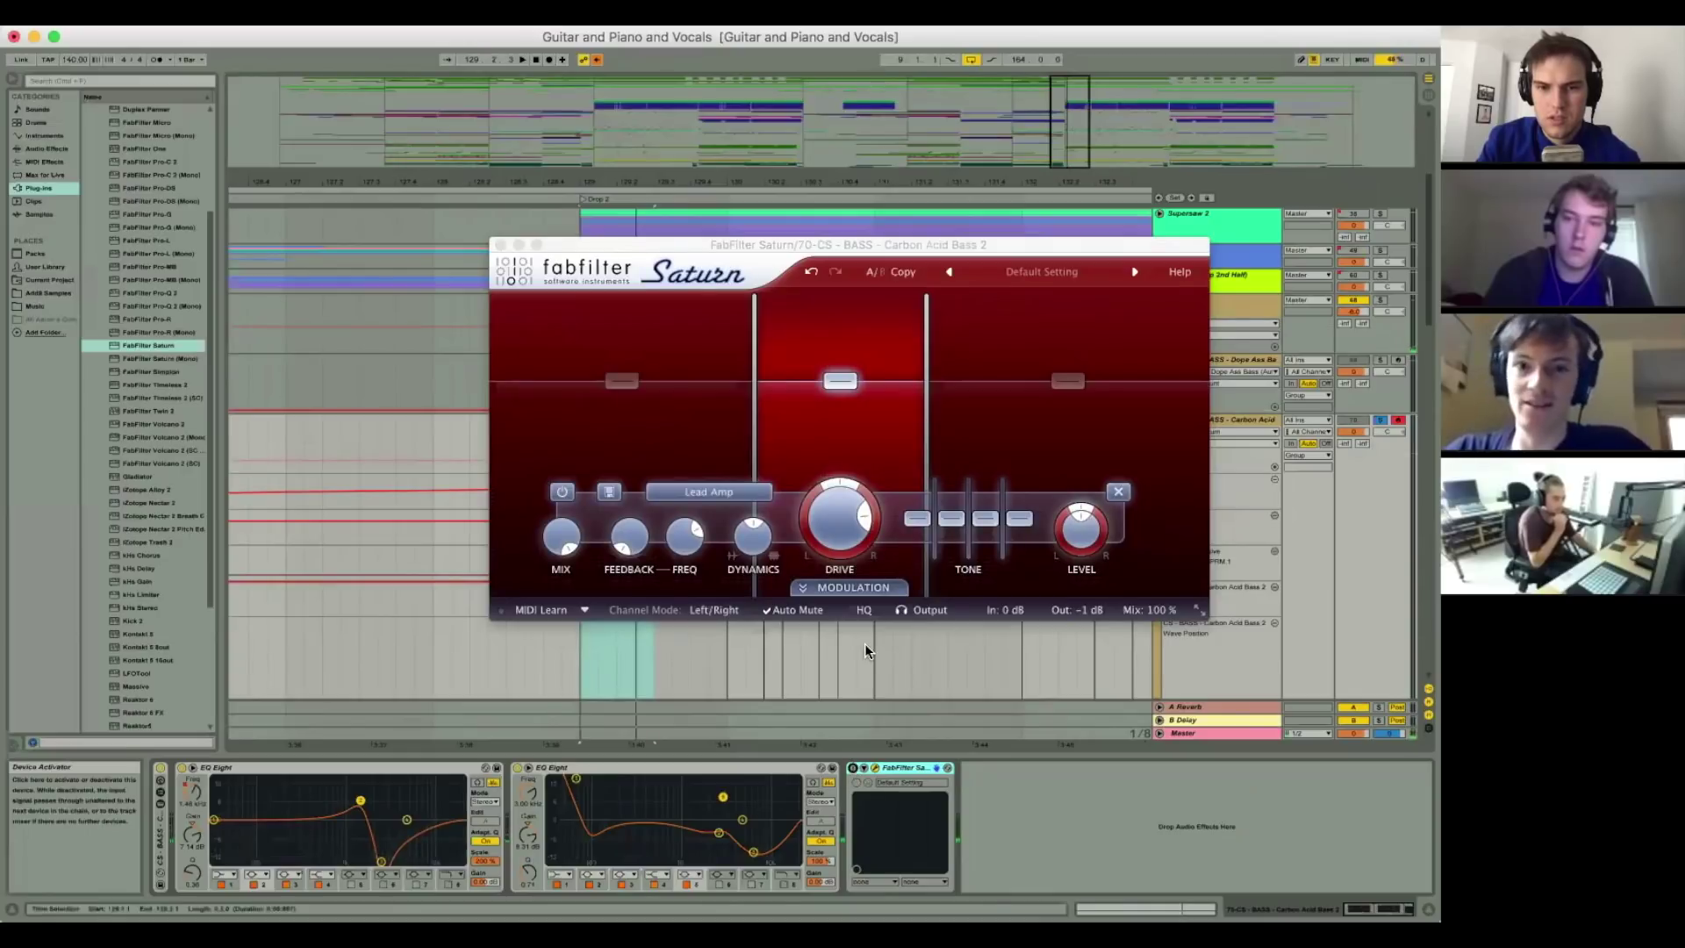
pyautogui.moveTo(860, 522)
pyautogui.moveTo(860, 518); pyautogui.dragTo(860, 524)
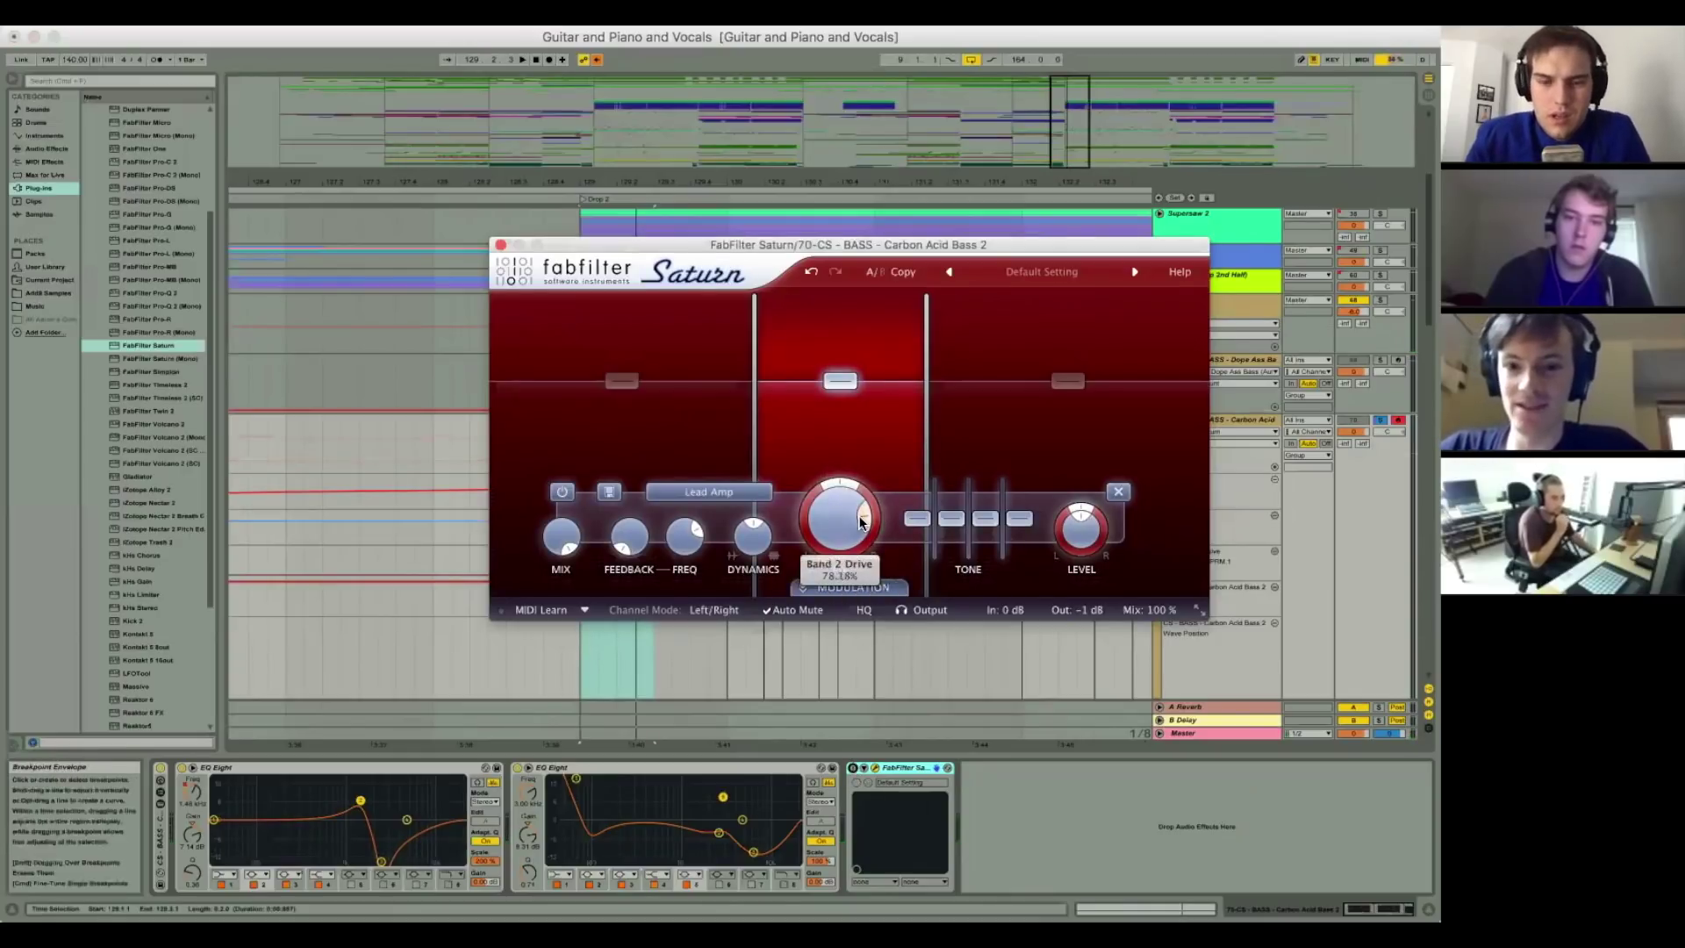
# Step: Shift Saturn's middle band towards higher frequencies, select each band in turn, and narrow the middle band's range
pyautogui.moveTo(841, 381); pyautogui.dragTo(873, 382)
pyautogui.click(640, 381)
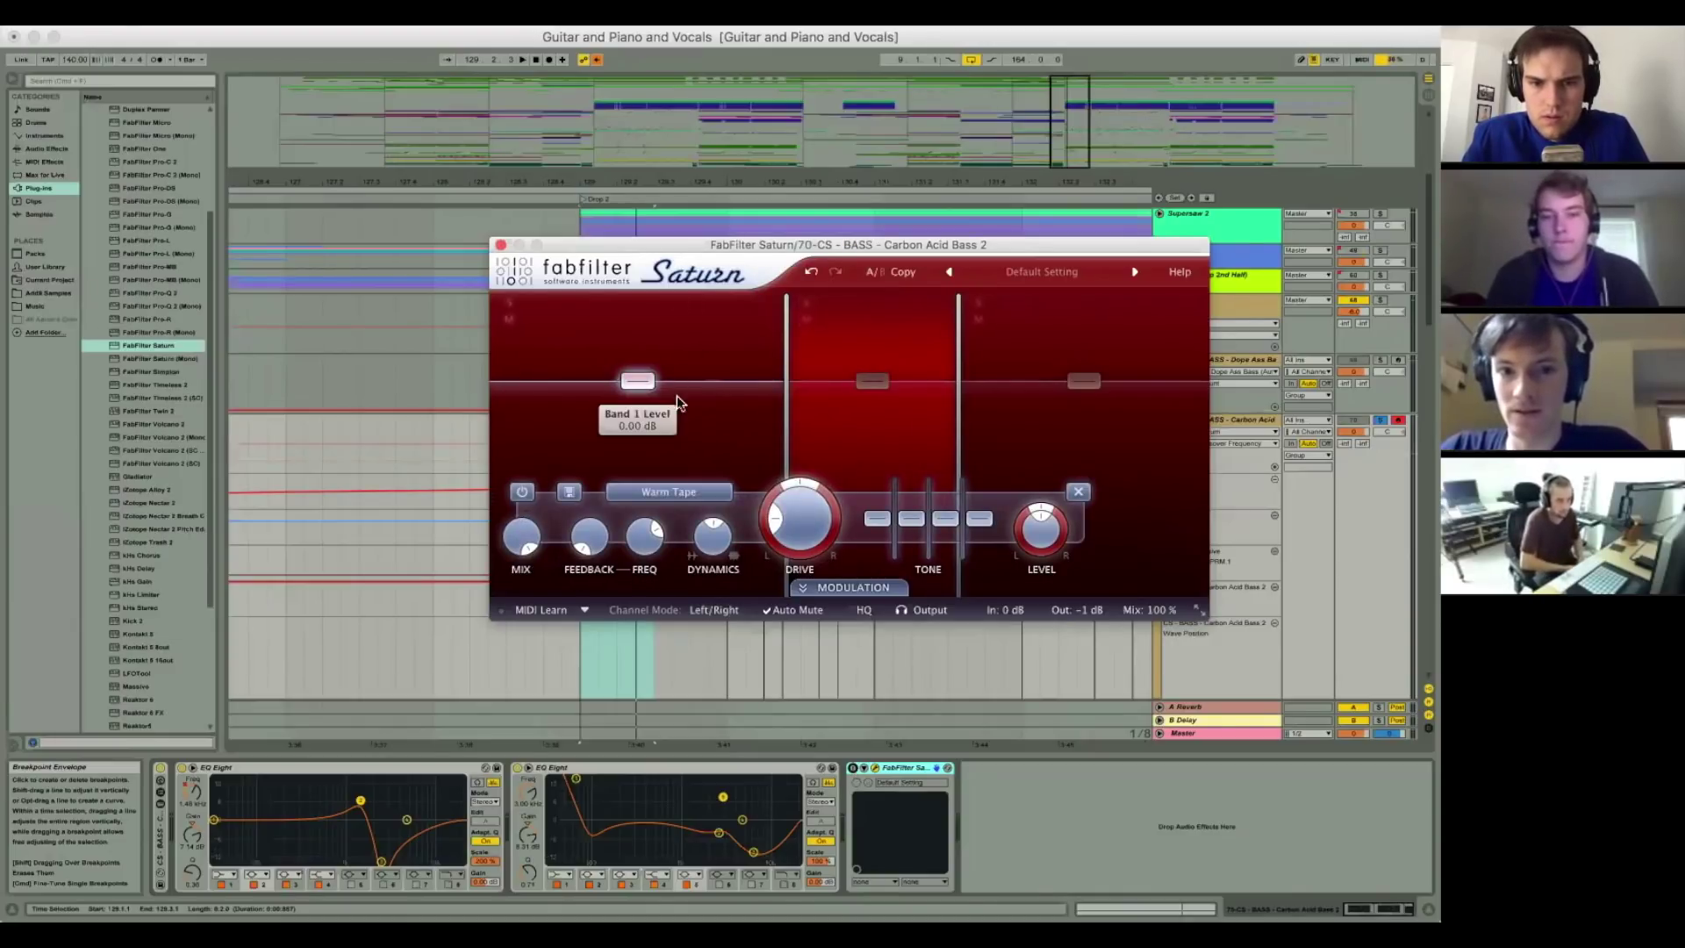
pyautogui.click(1085, 383)
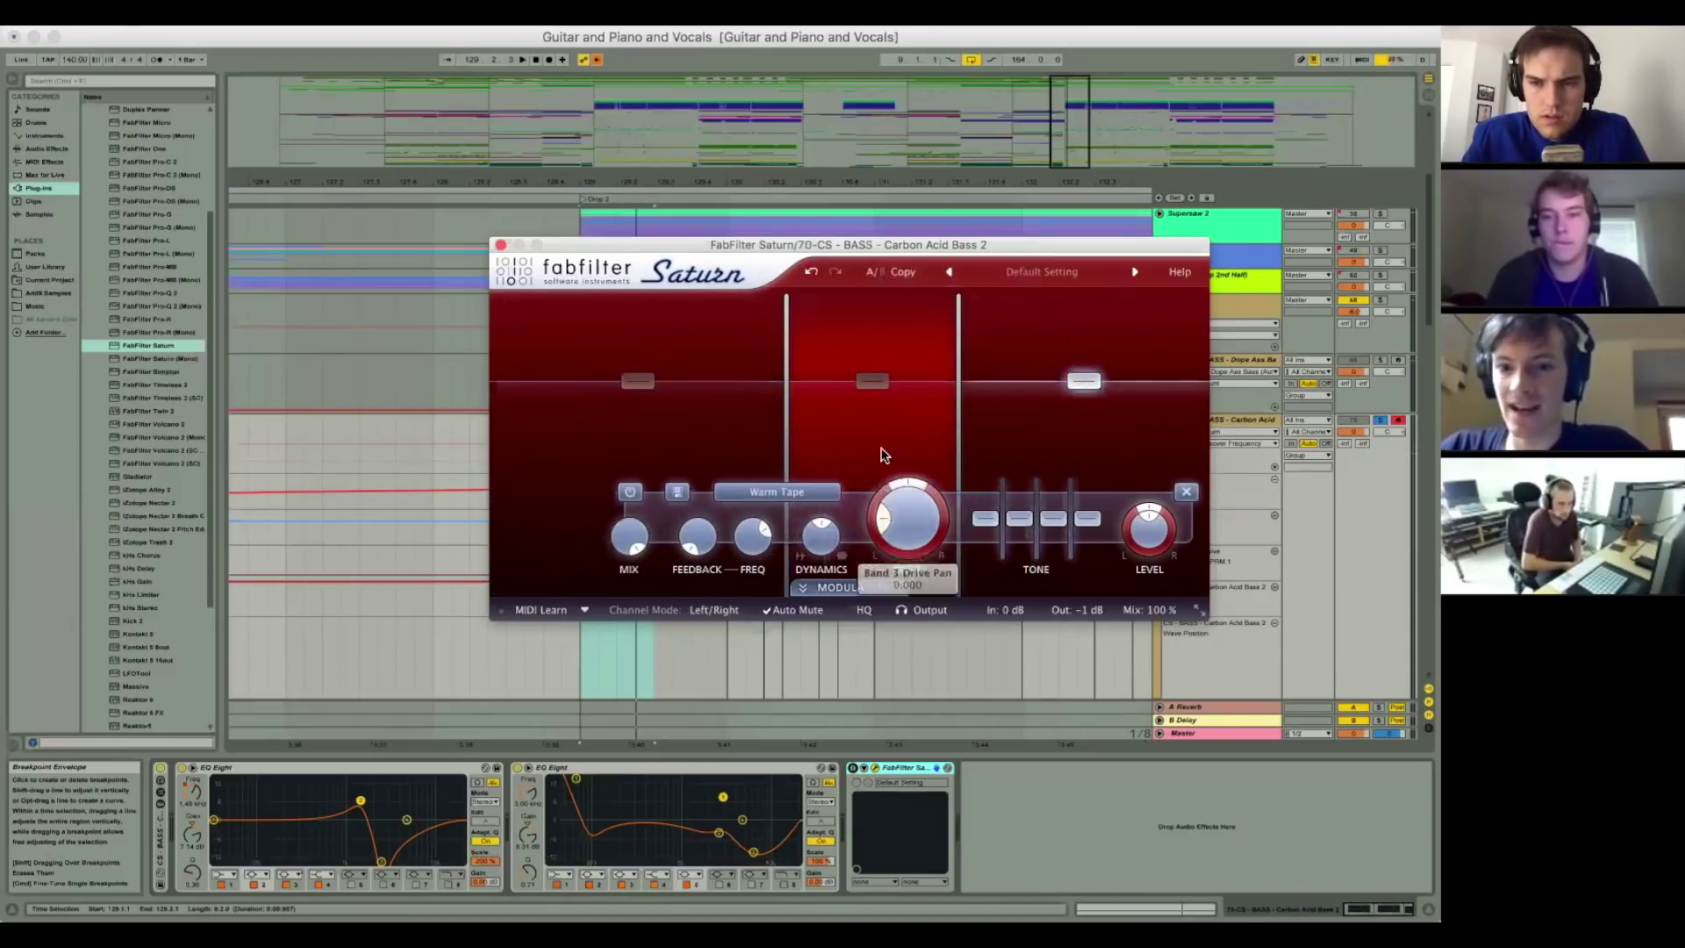
pyautogui.click(873, 382)
pyautogui.moveTo(957, 384); pyautogui.dragTo(854, 381)
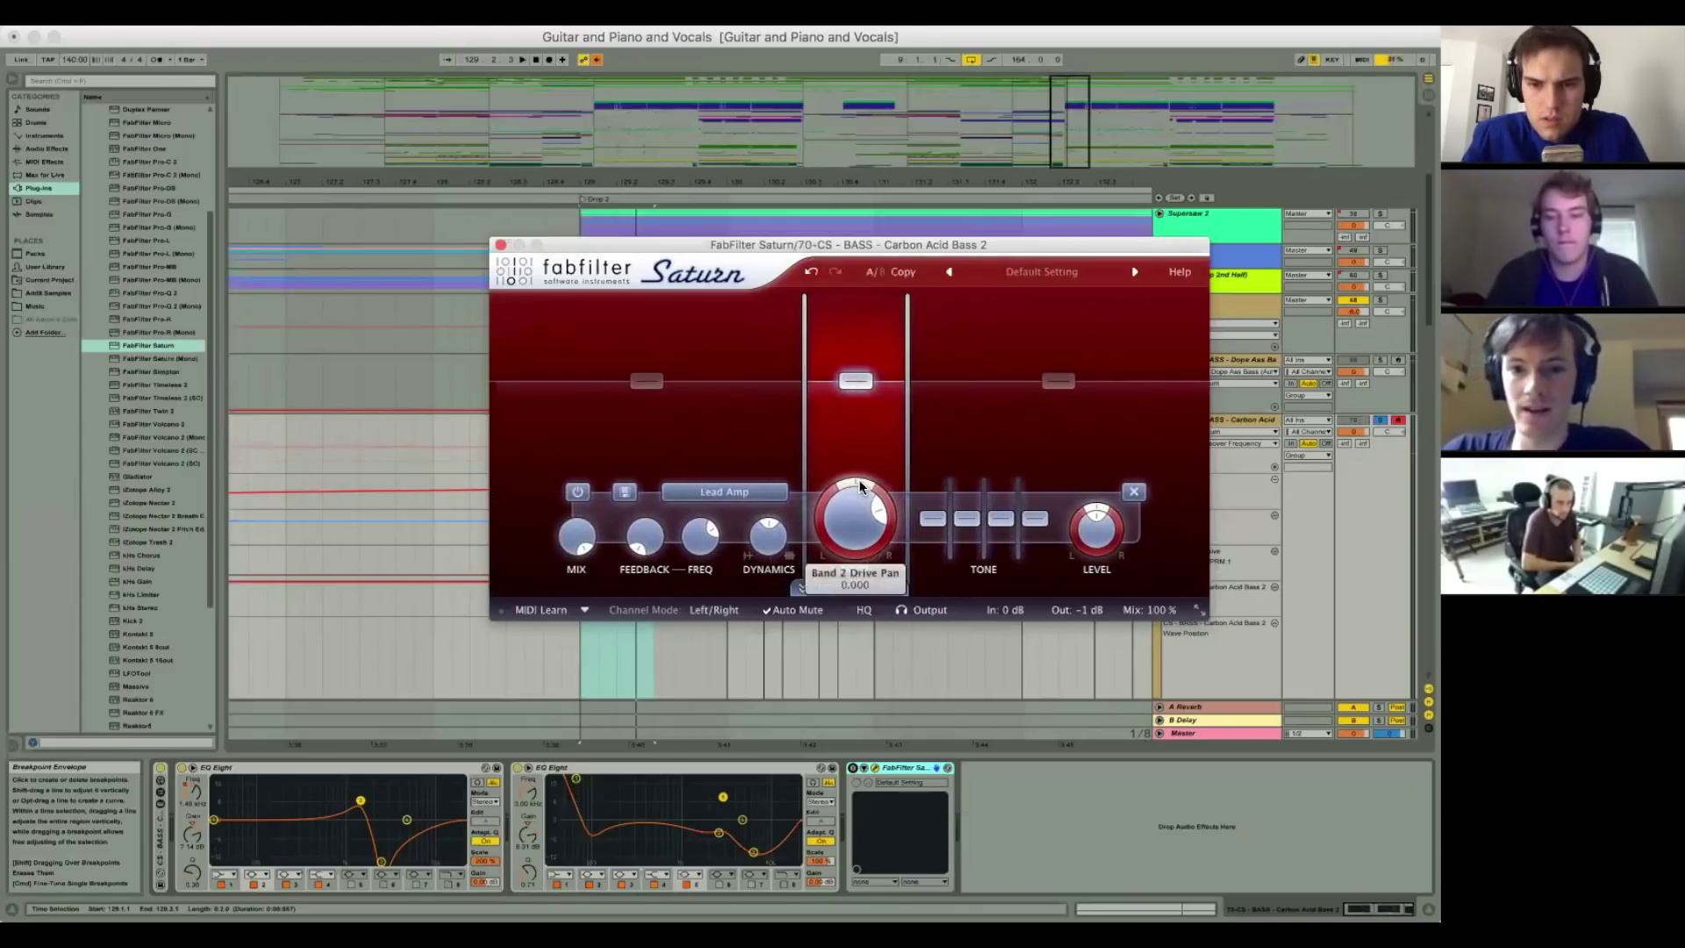
# Step: Pan the middle band's drive to about -0.42
pyautogui.moveTo(857, 477)
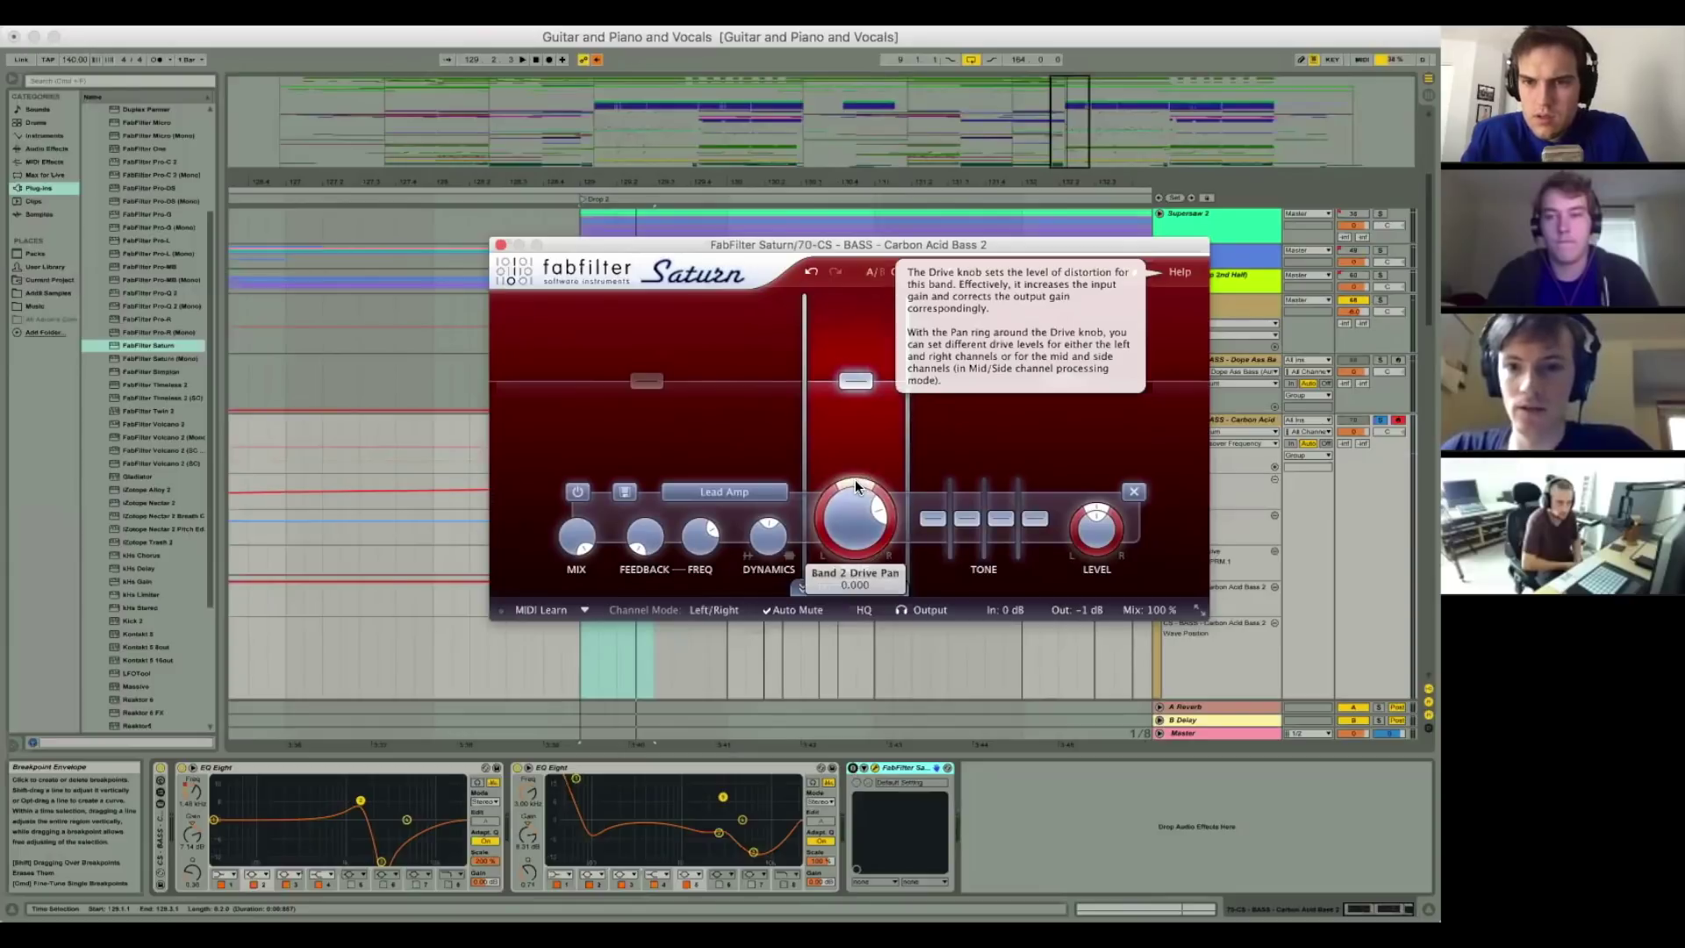
pyautogui.moveTo(855, 480); pyautogui.dragTo(839, 481)
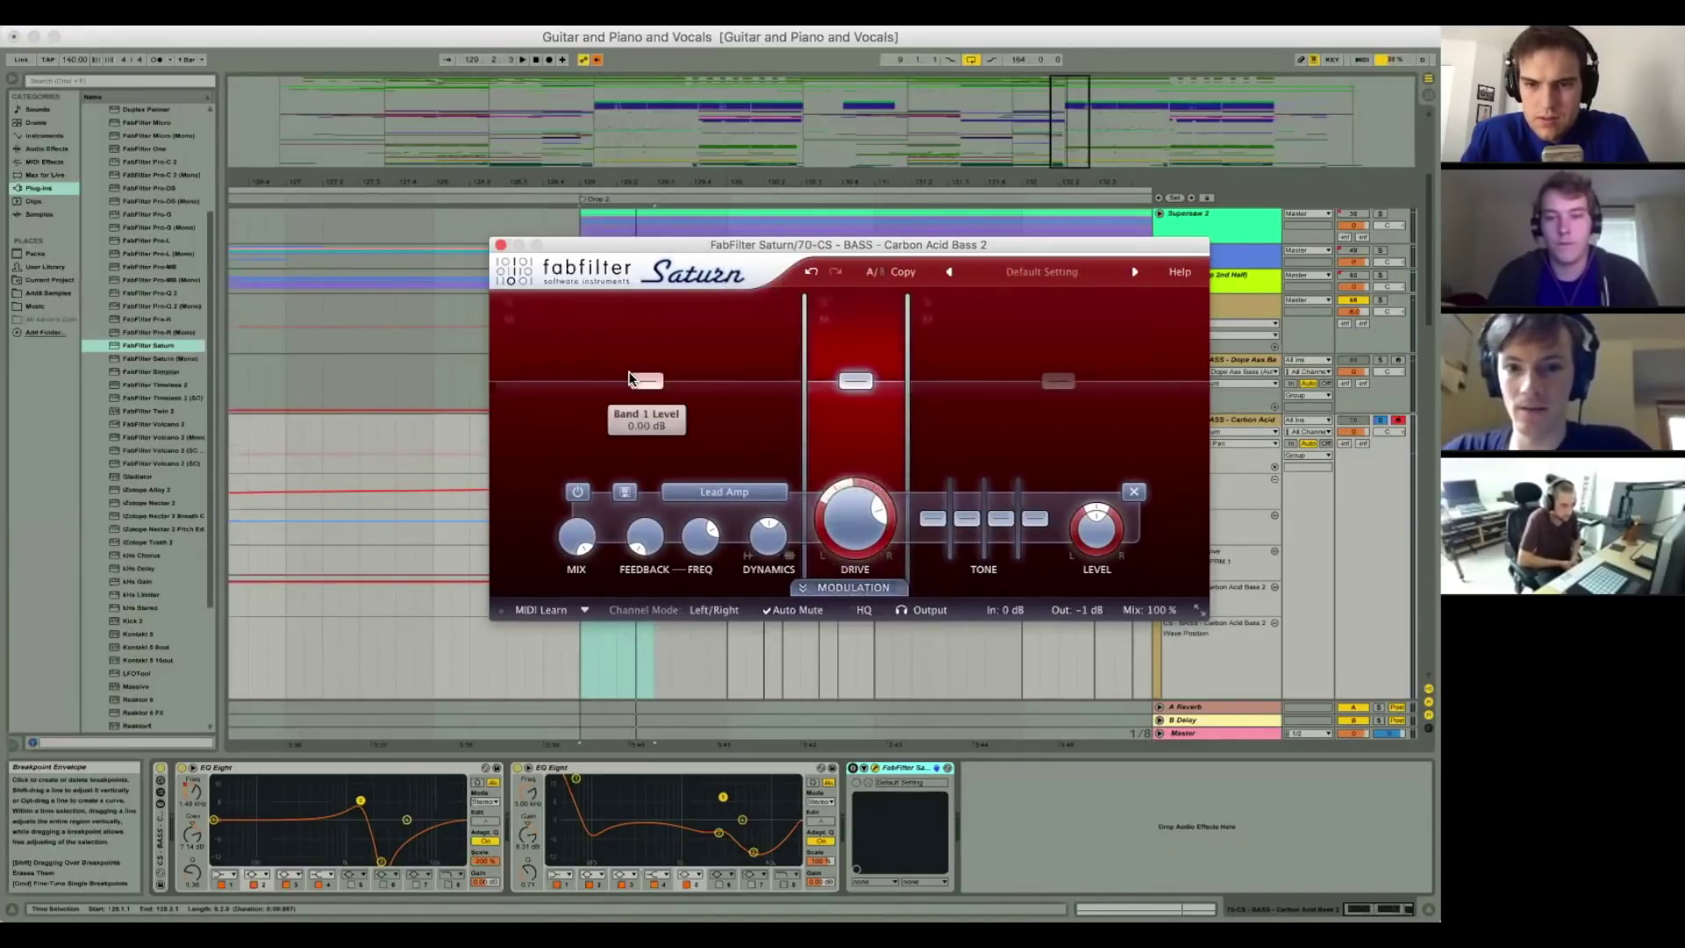
pyautogui.moveTo(823, 493); pyautogui.dragTo(812, 507)
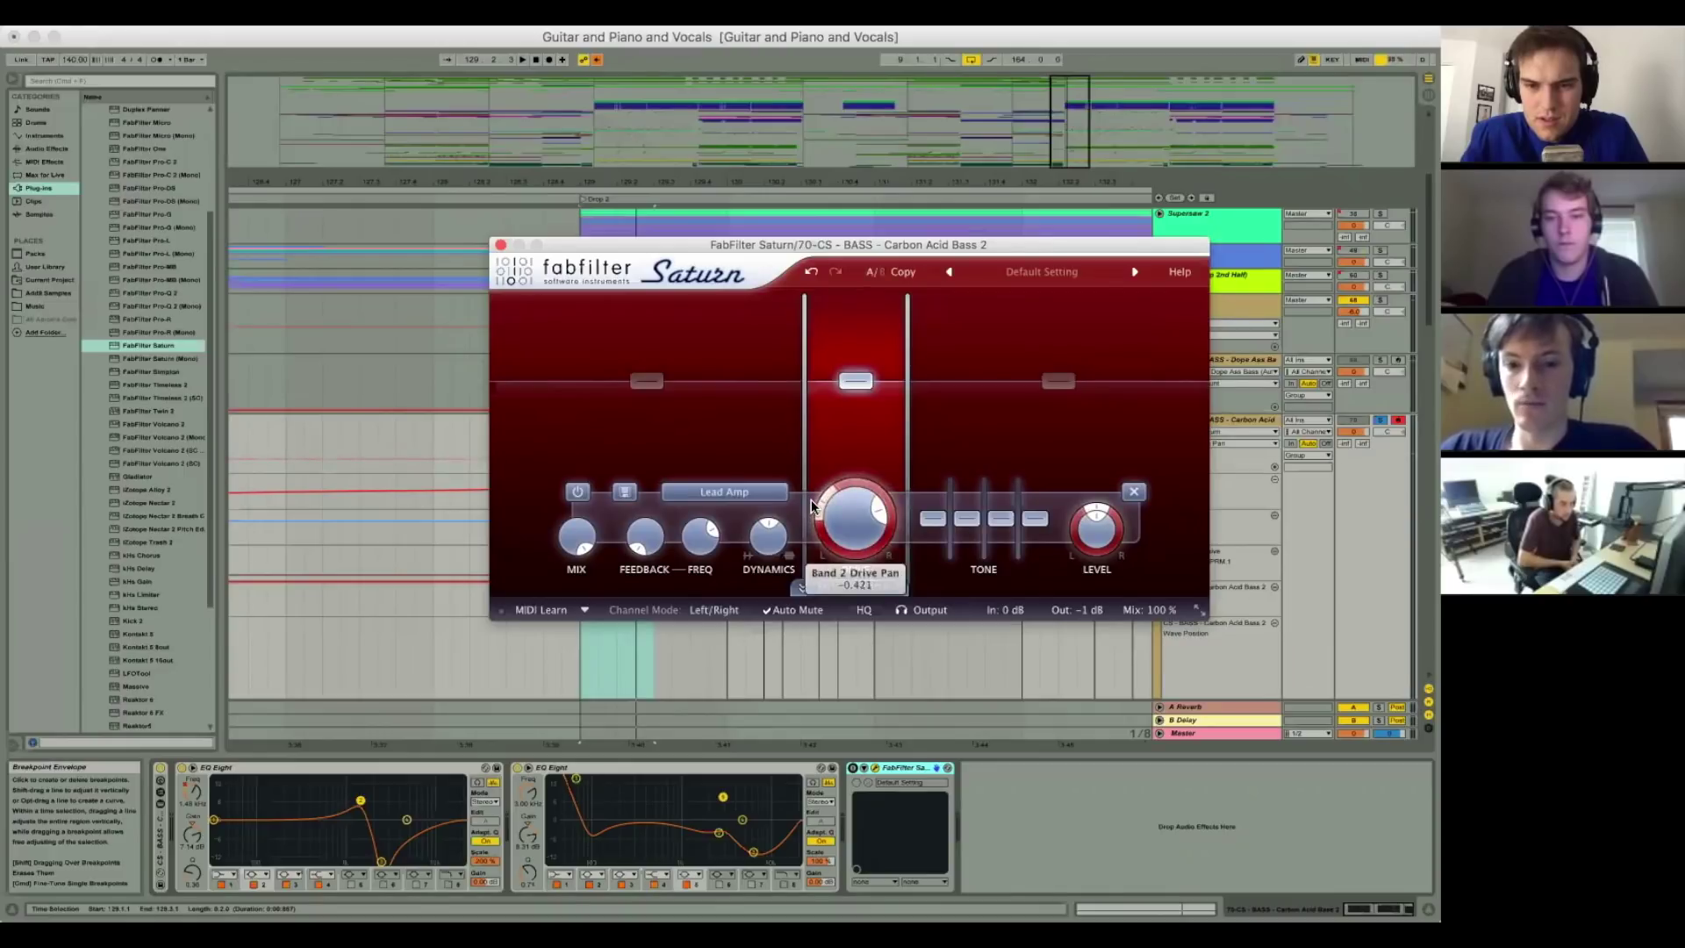
# Step: Add an XLFO modulation source in Saturn and assign it to the drive pan of band 3
pyautogui.click(647, 383)
pyautogui.click(1058, 383)
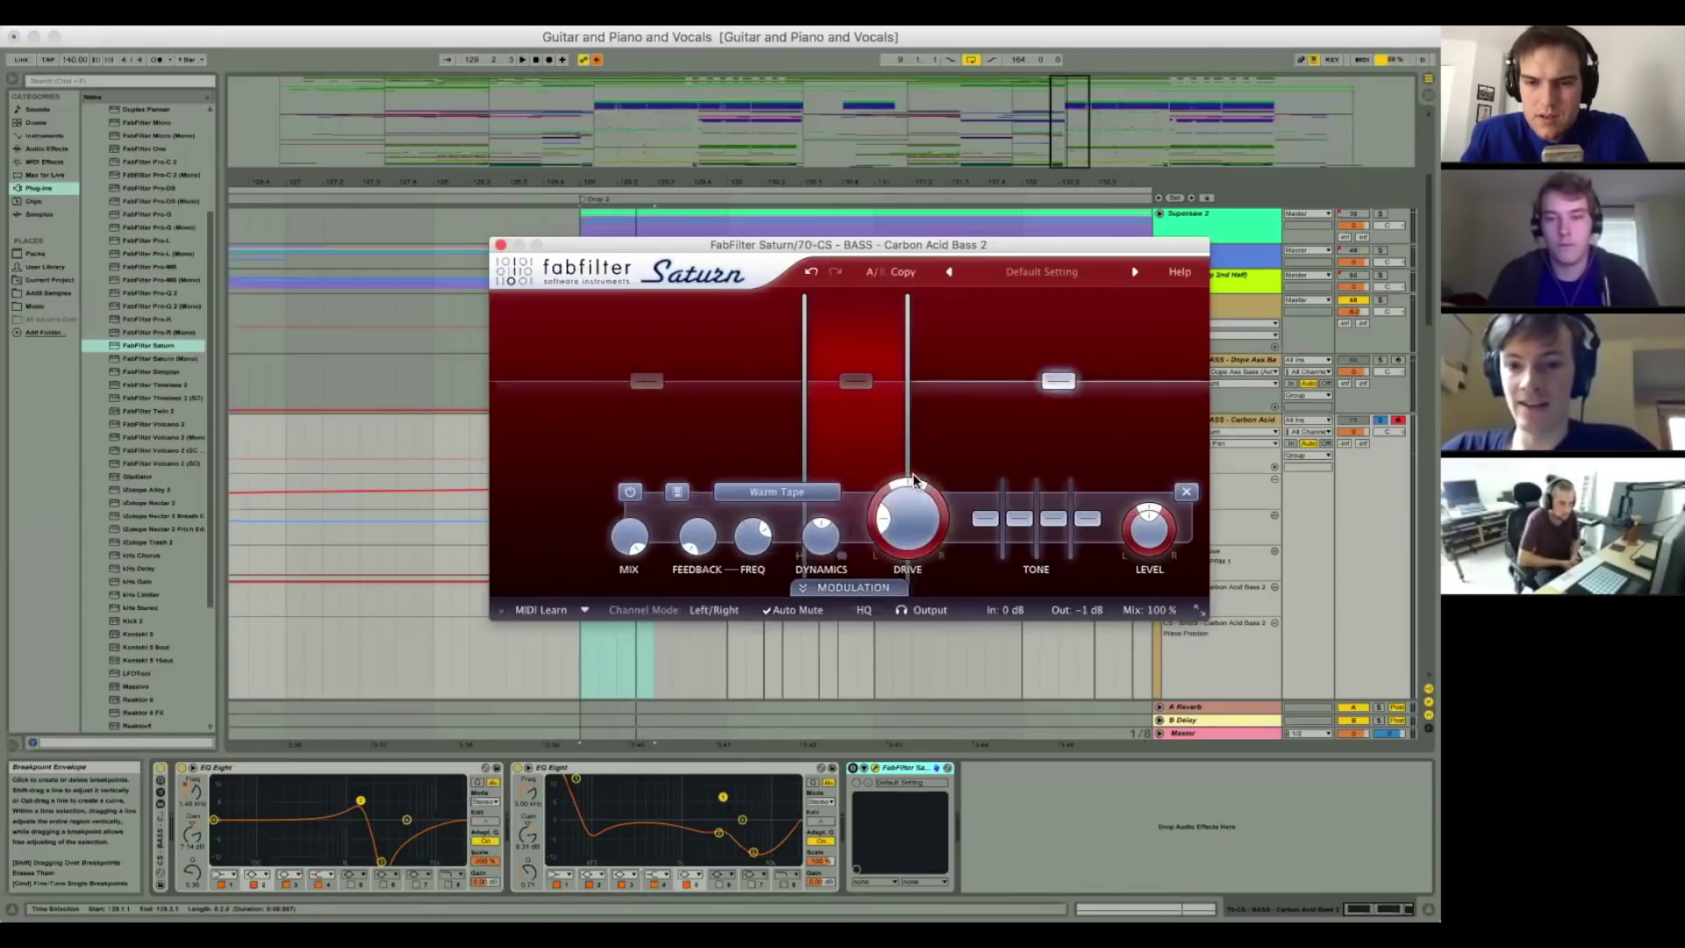
pyautogui.click(806, 587)
pyautogui.click(849, 588)
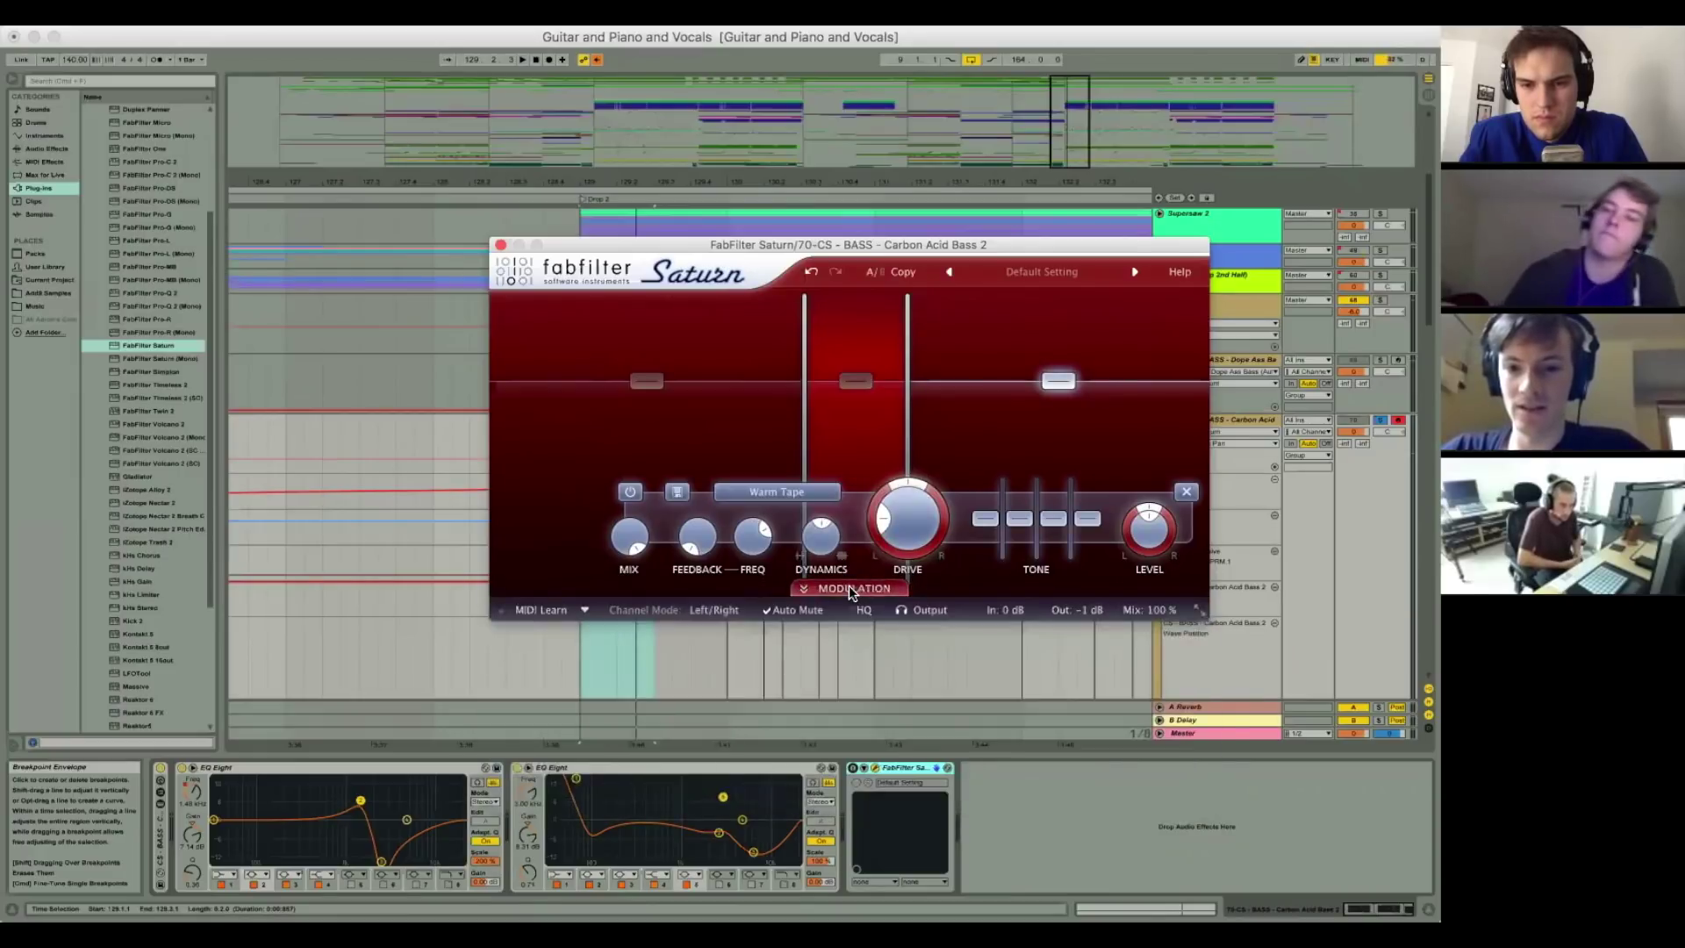
pyautogui.click(849, 588)
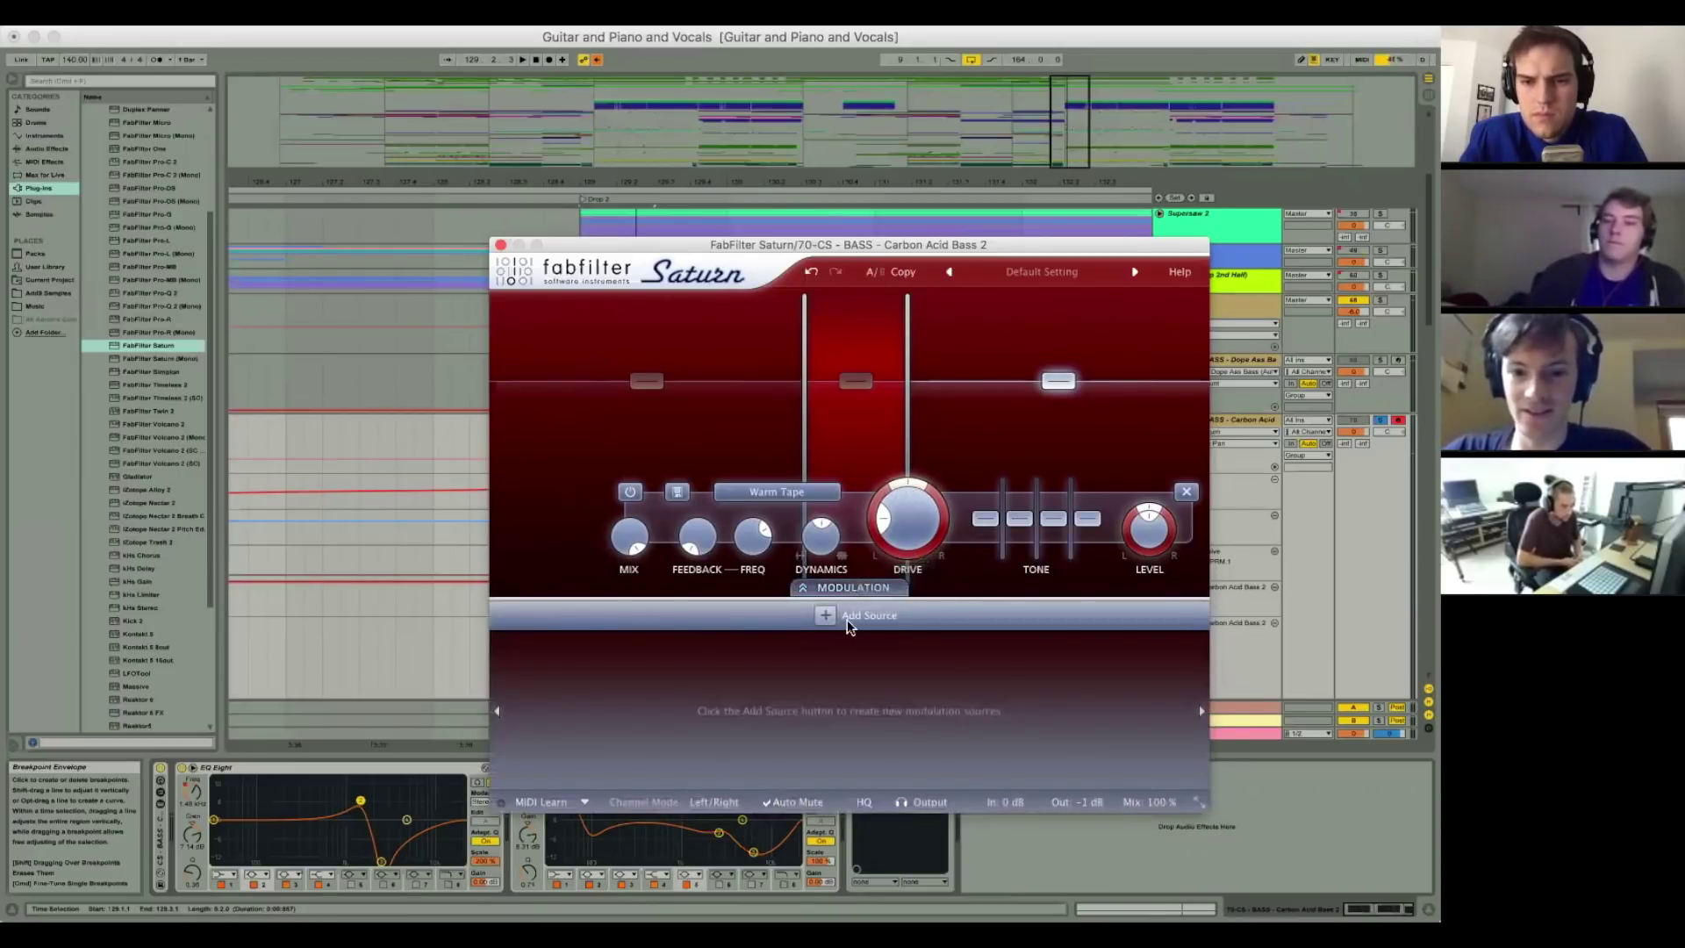
pyautogui.click(850, 619)
pyautogui.click(851, 655)
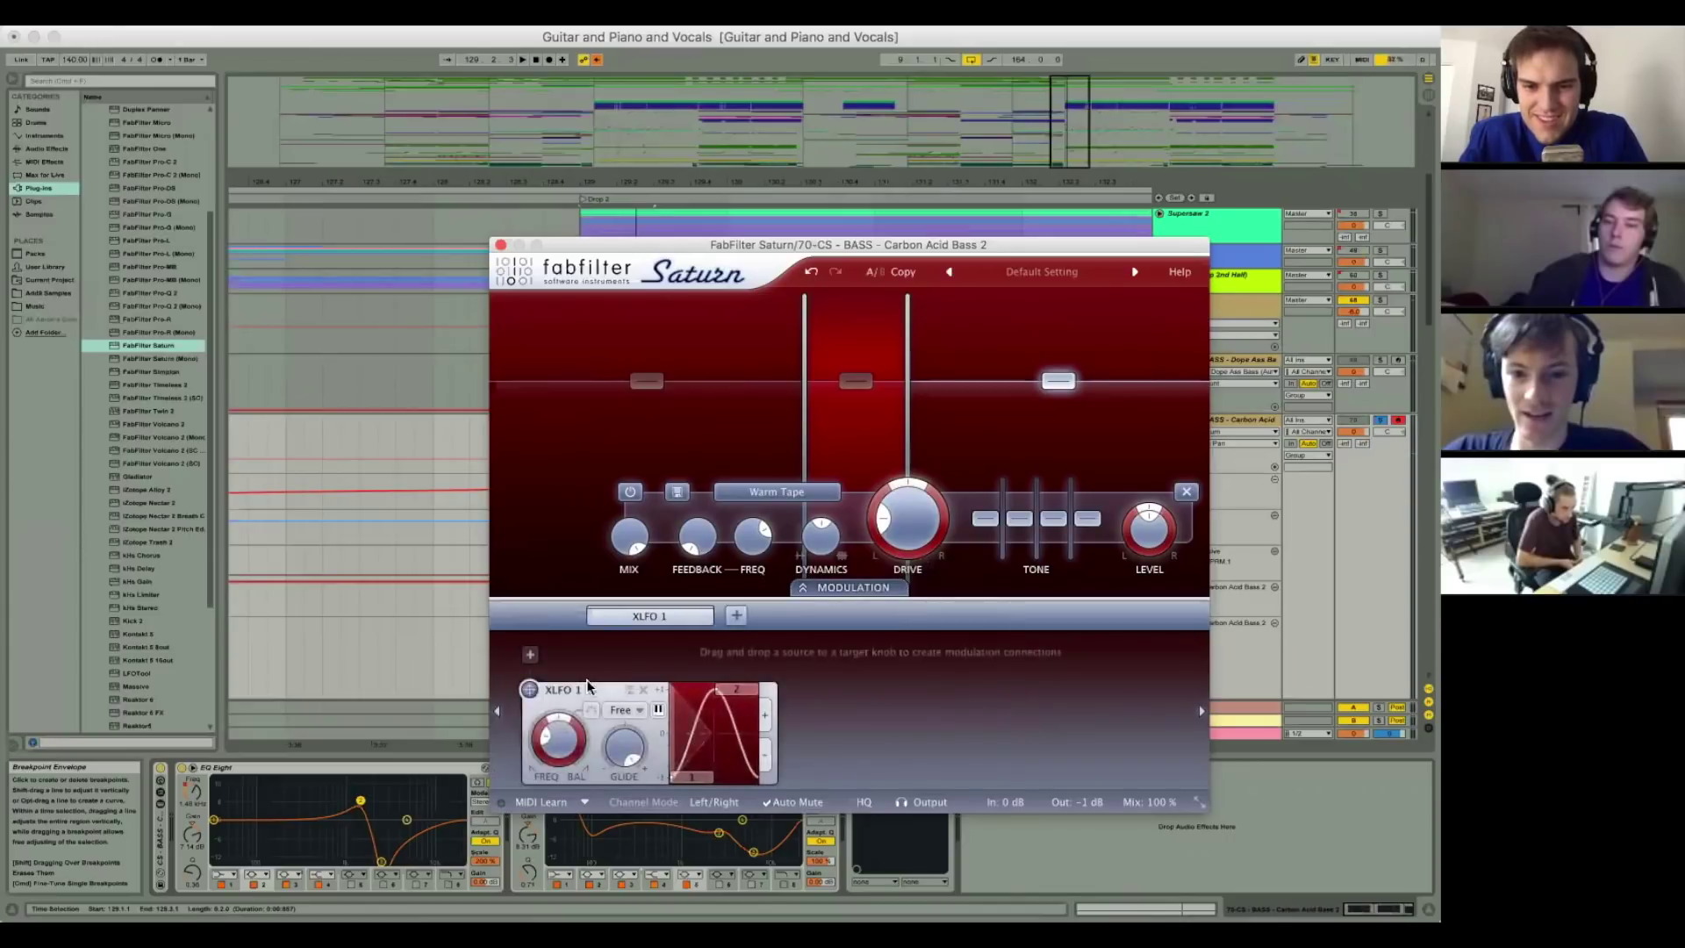
pyautogui.moveTo(529, 689); pyautogui.dragTo(943, 466)
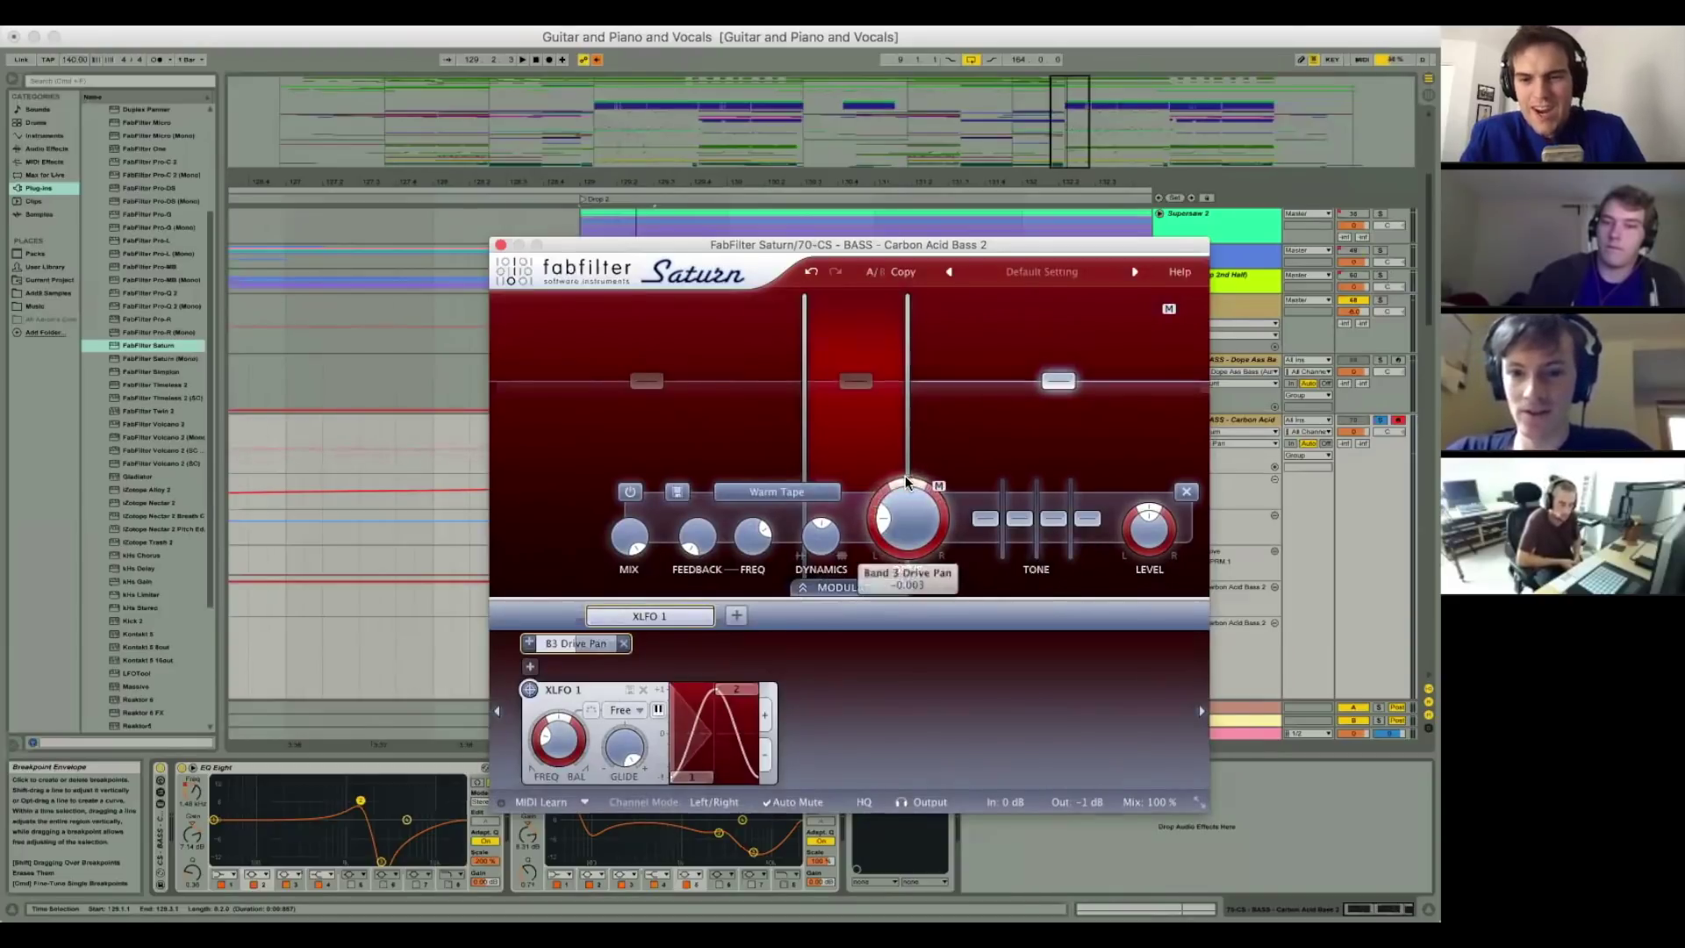
# Step: Close the Saturn window and delete the plug-in from the Carbon Acid Bass chain
pyautogui.click(499, 245)
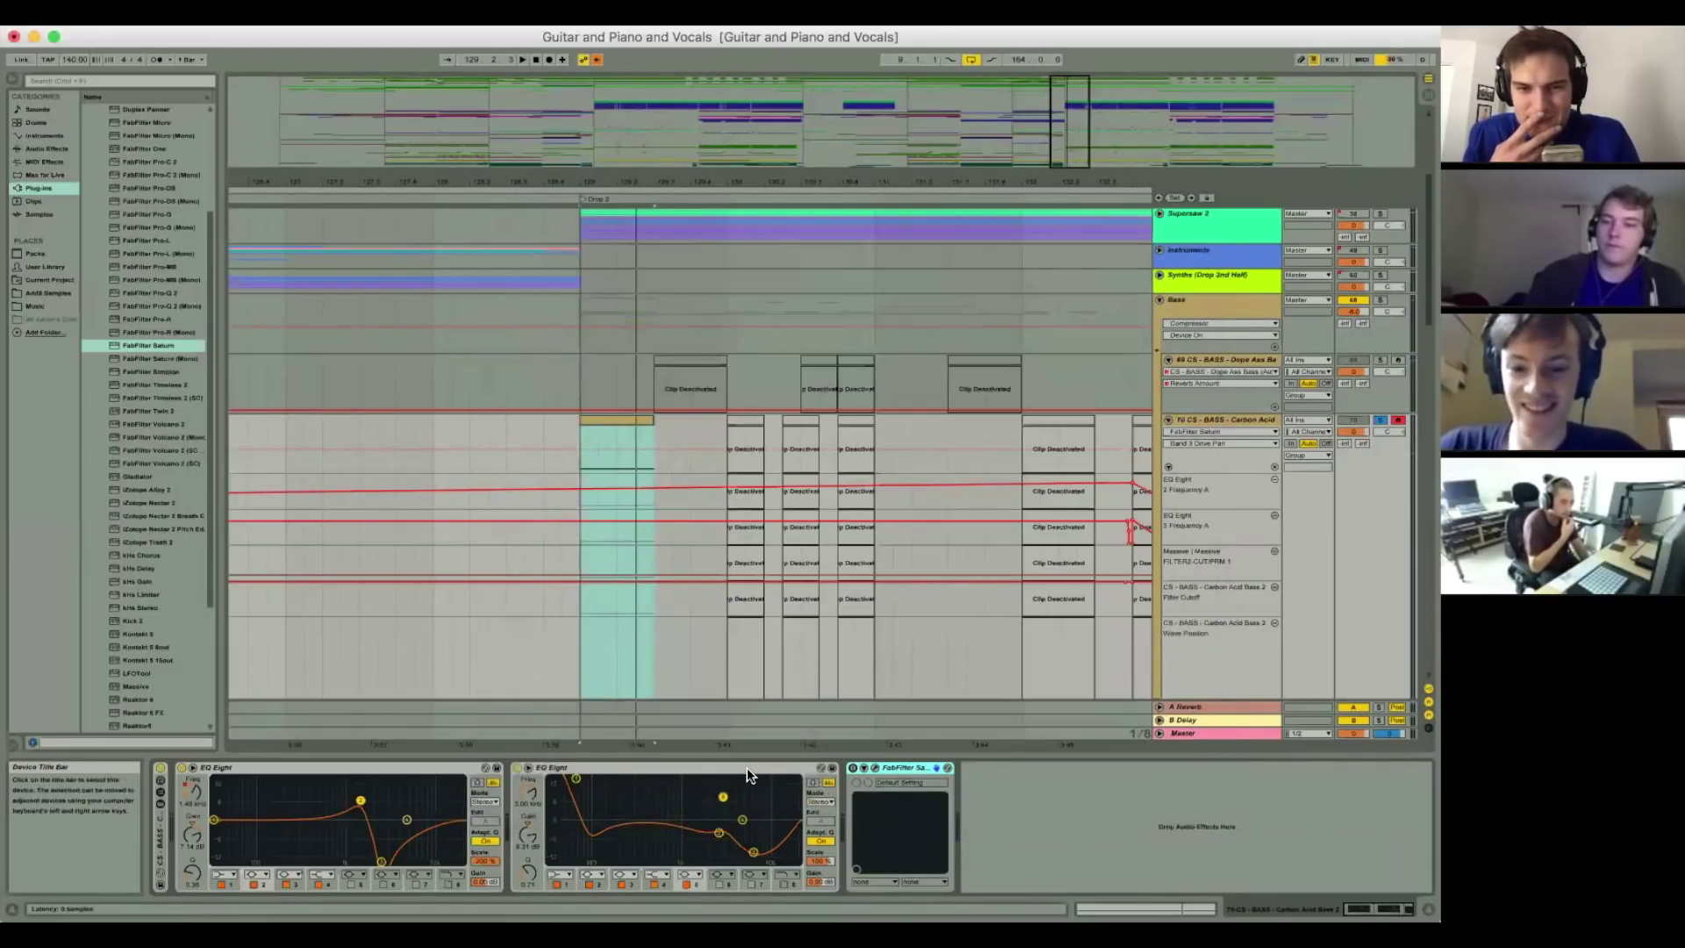
pyautogui.press('Delete')
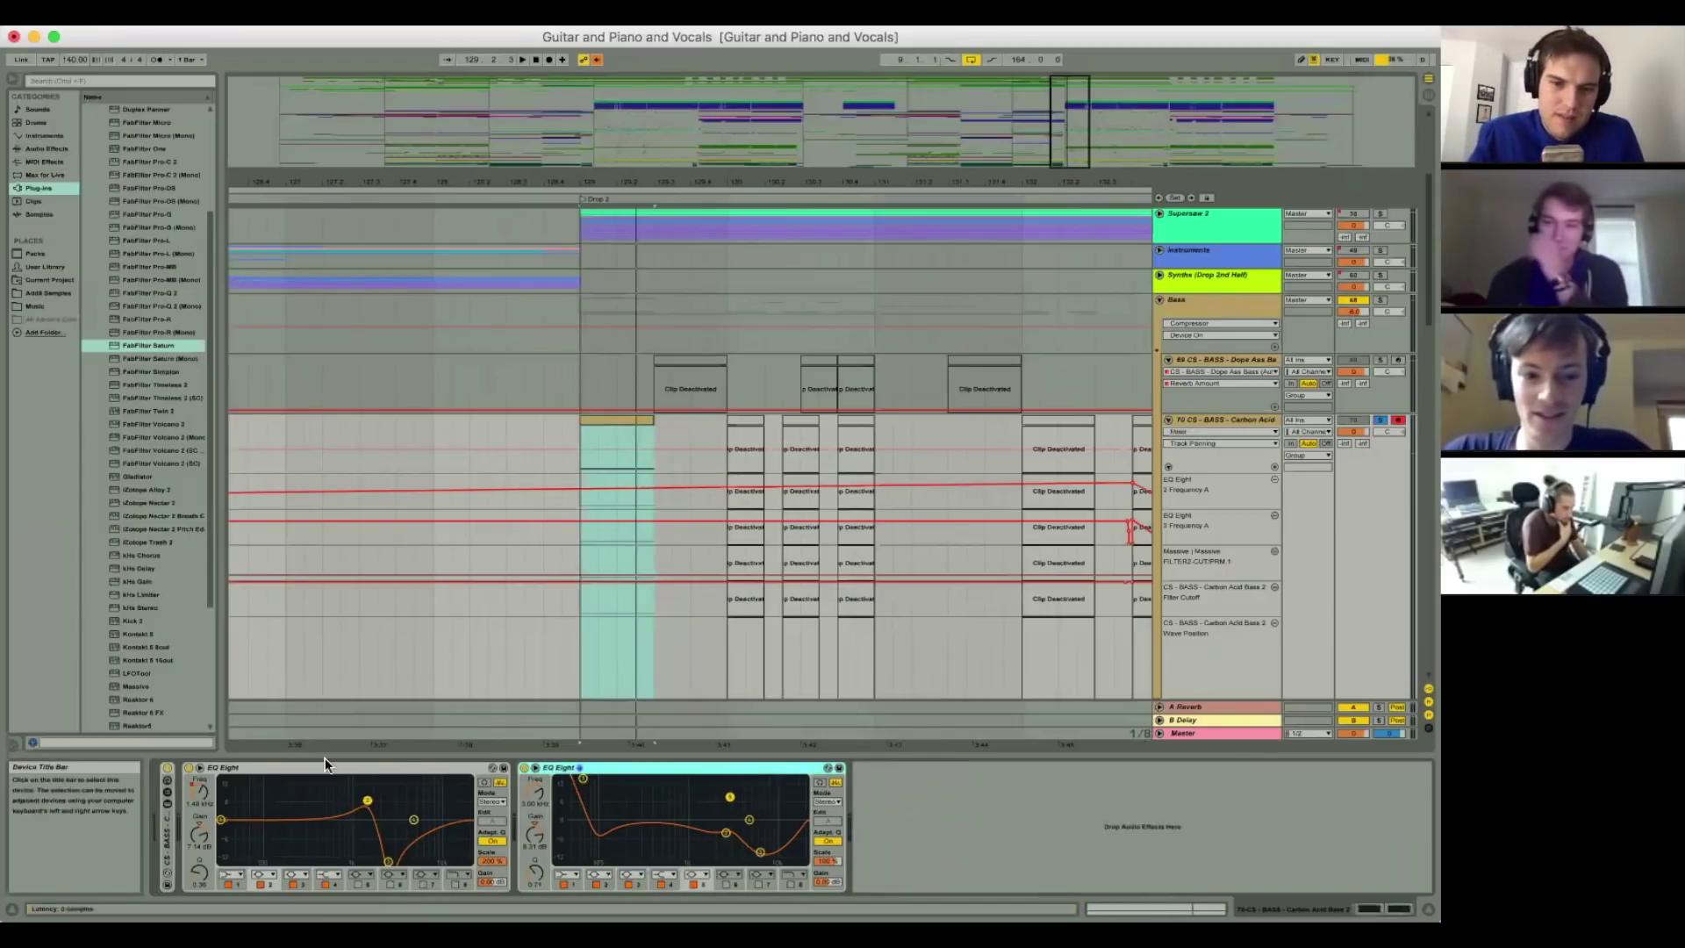
# Step: Unfold the Carbon Acid Bass rack, examine its Multiband Dynamics and Reverb devices, and fold everything again
pyautogui.click(162, 838)
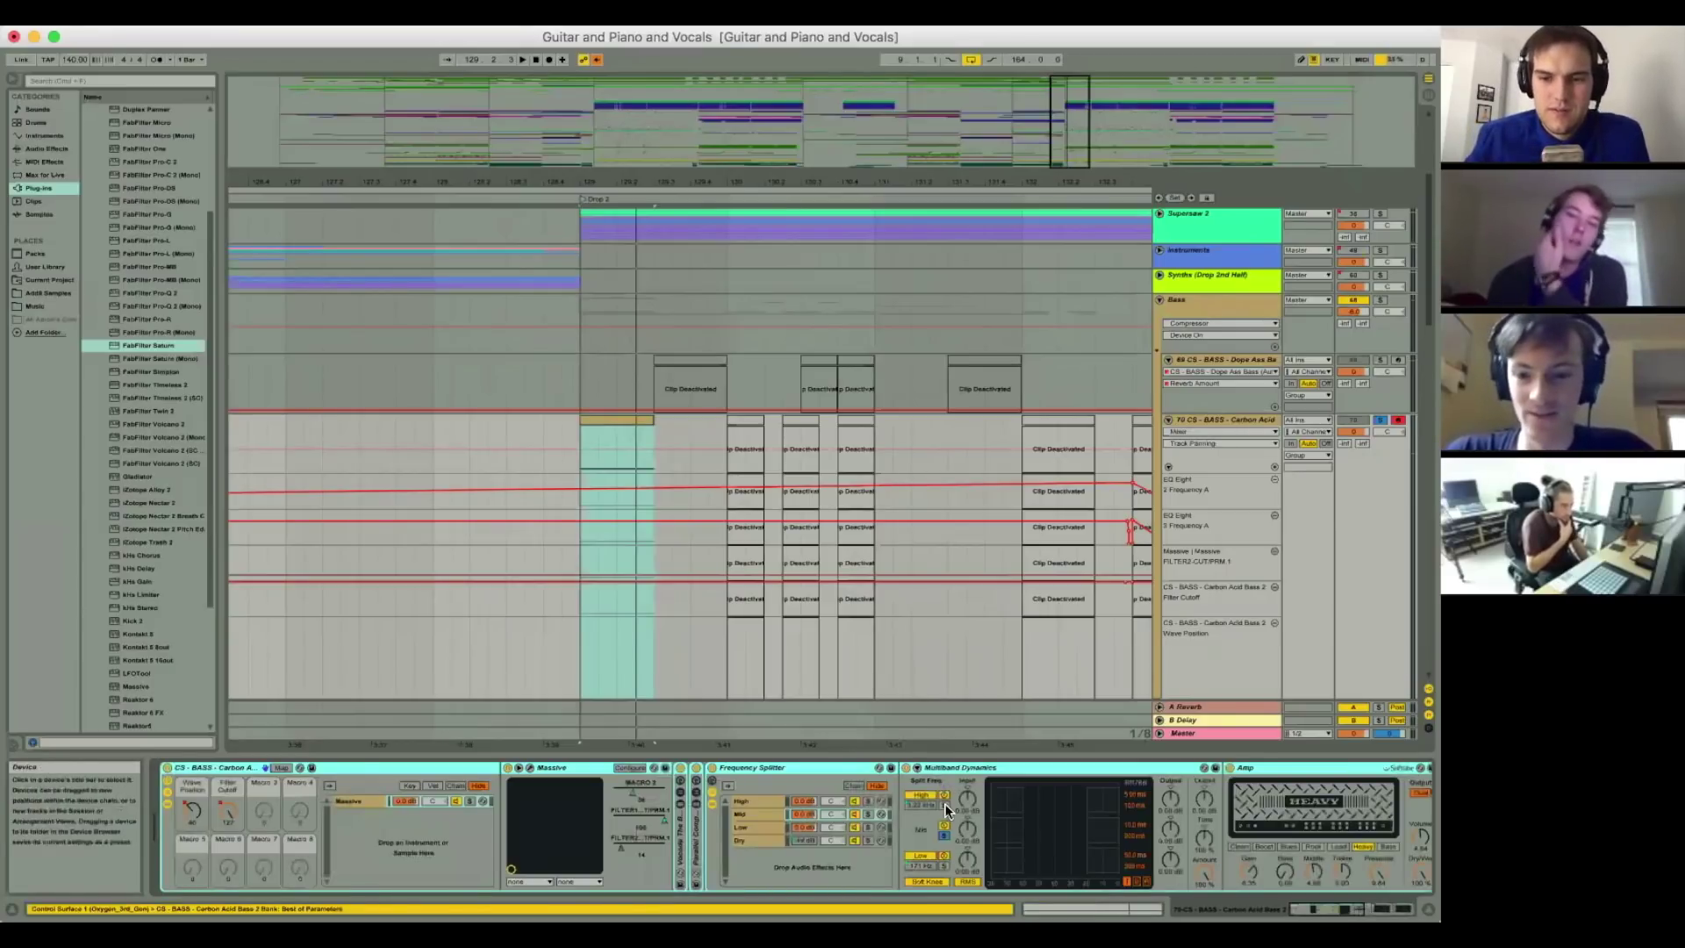
pyautogui.doubleClick(750, 766)
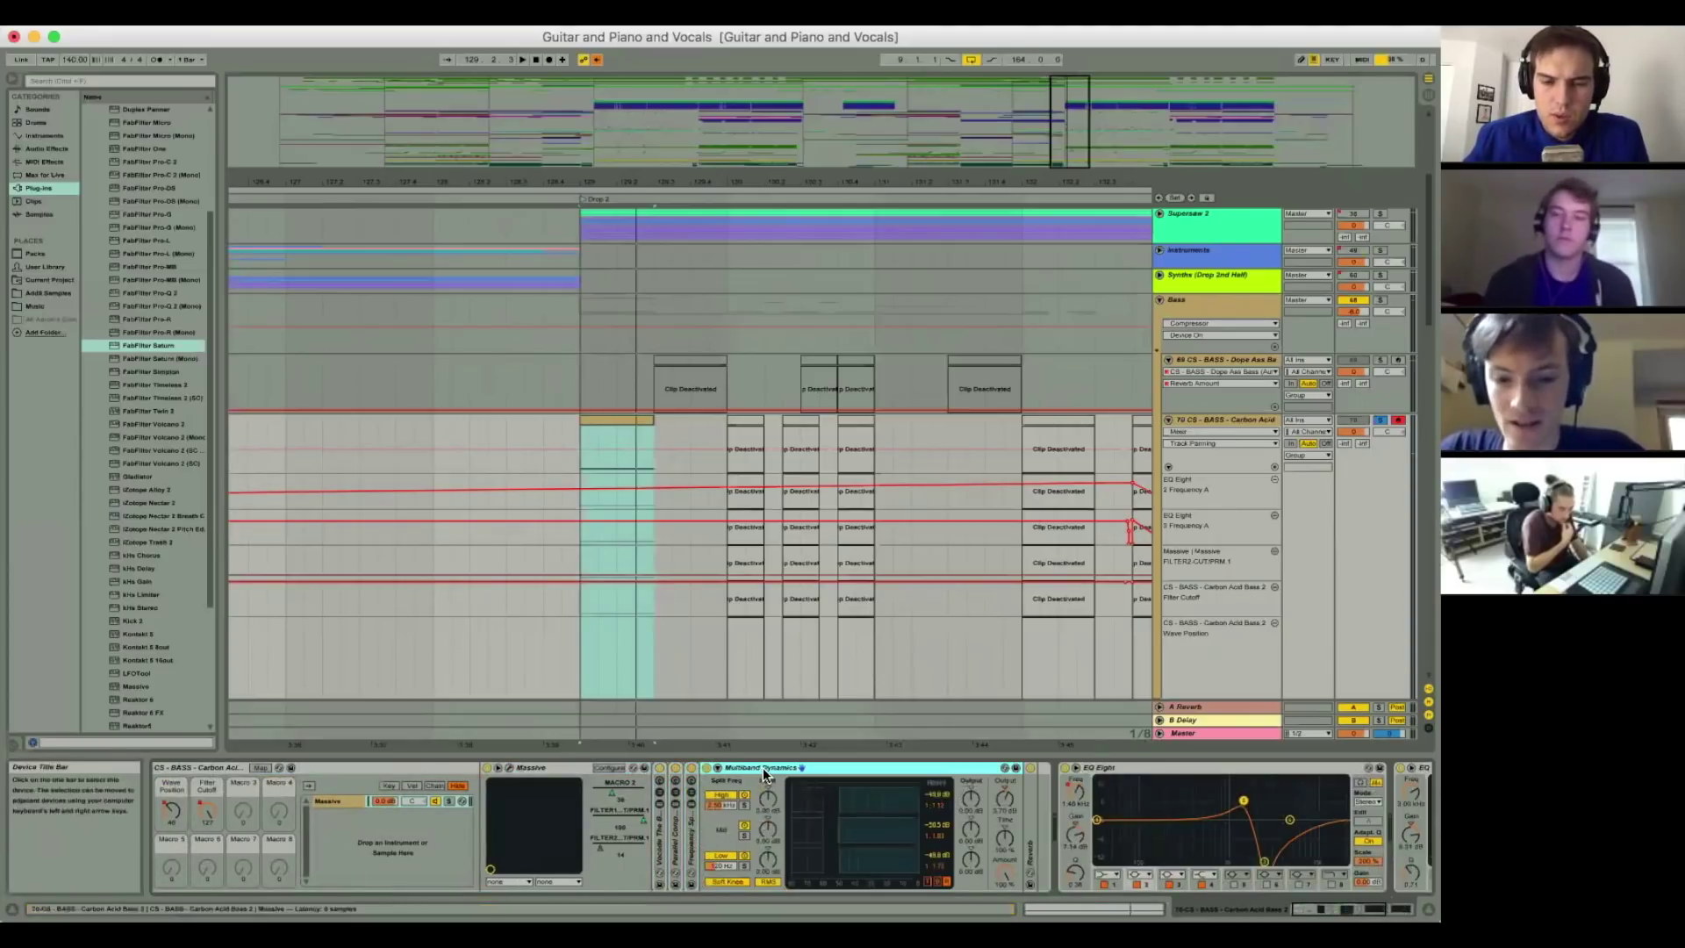
pyautogui.doubleClick(762, 767)
pyautogui.click(730, 799)
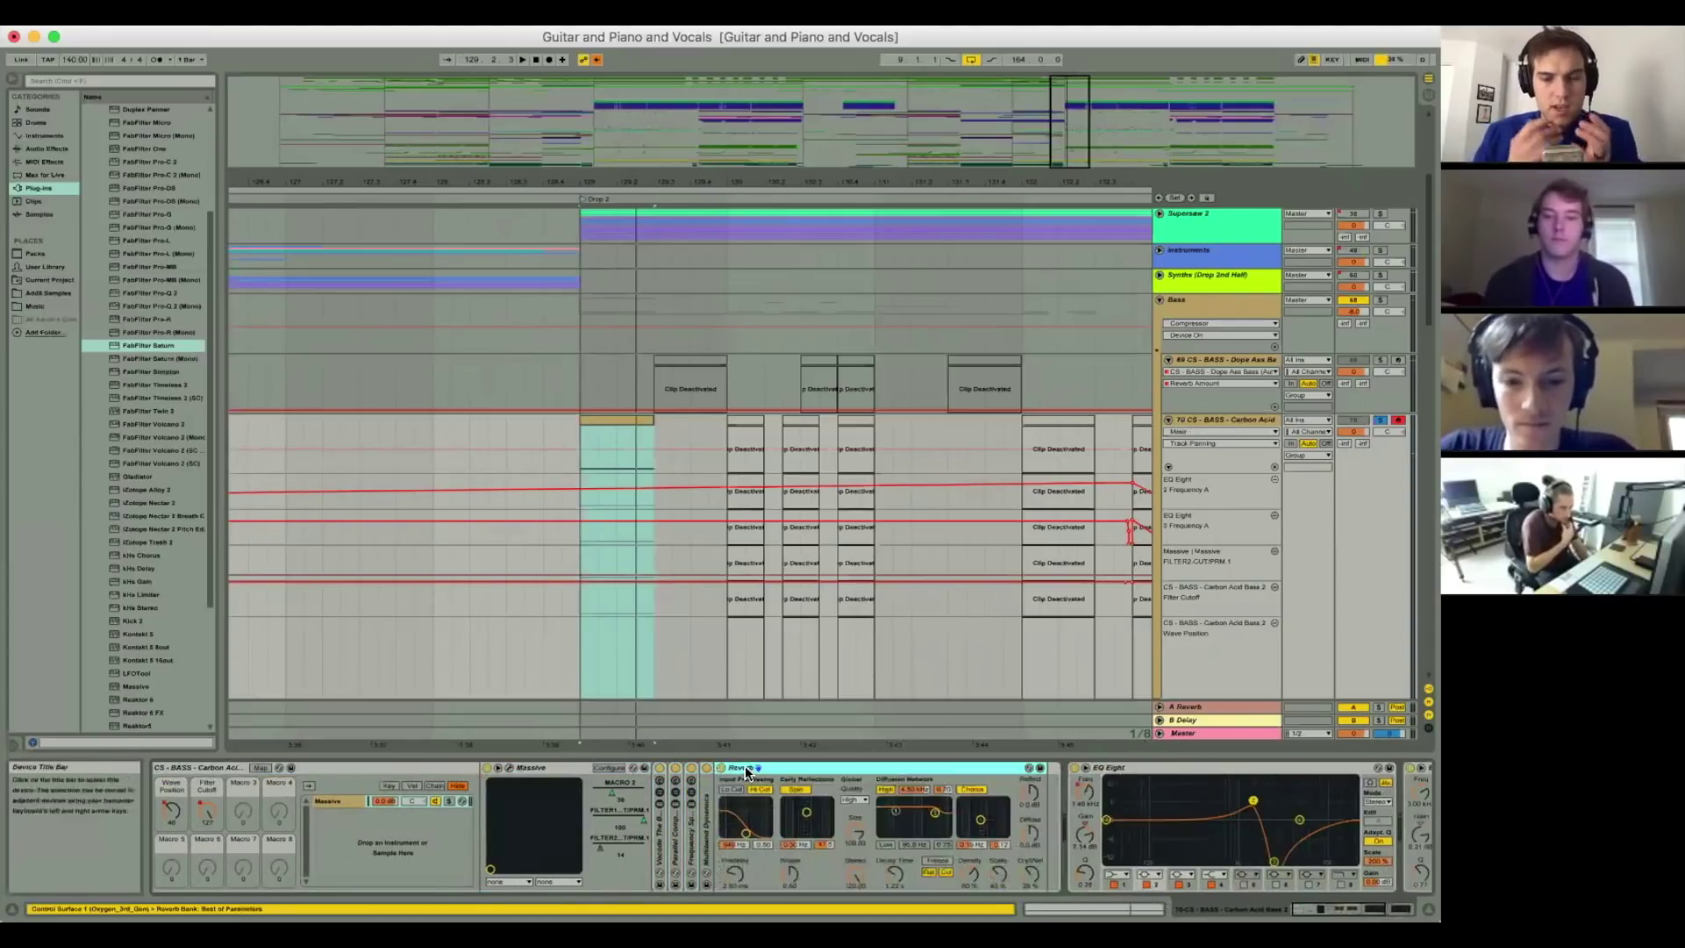
pyautogui.doubleClick(746, 769)
pyautogui.click(234, 771)
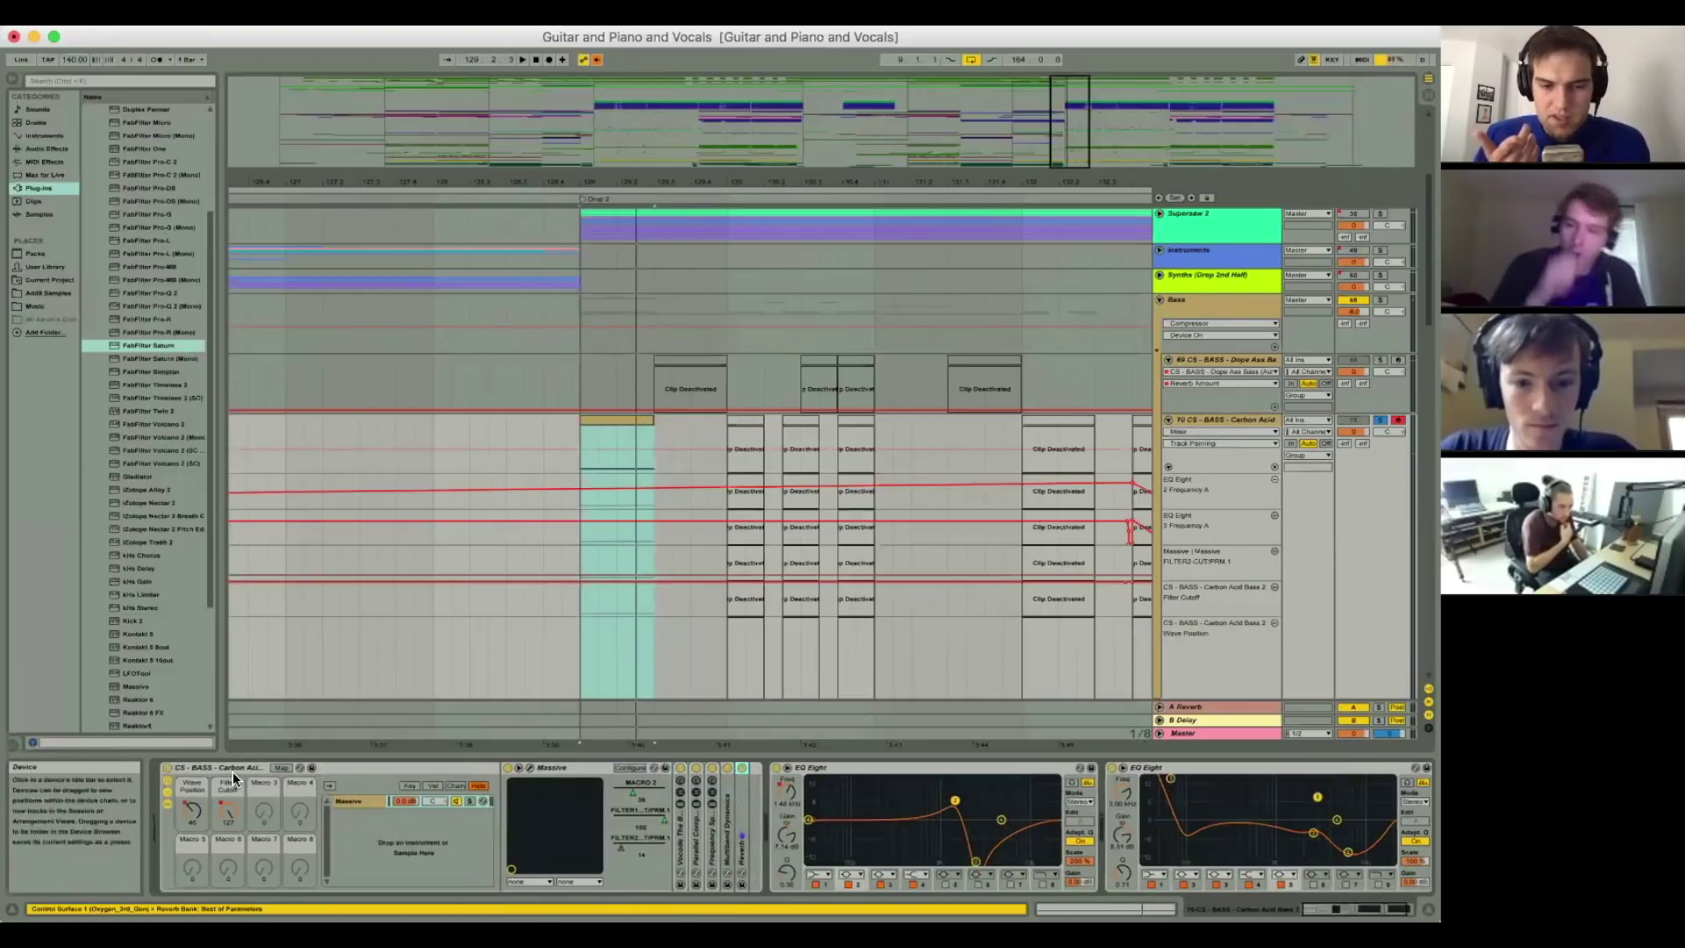
pyautogui.doubleClick(220, 769)
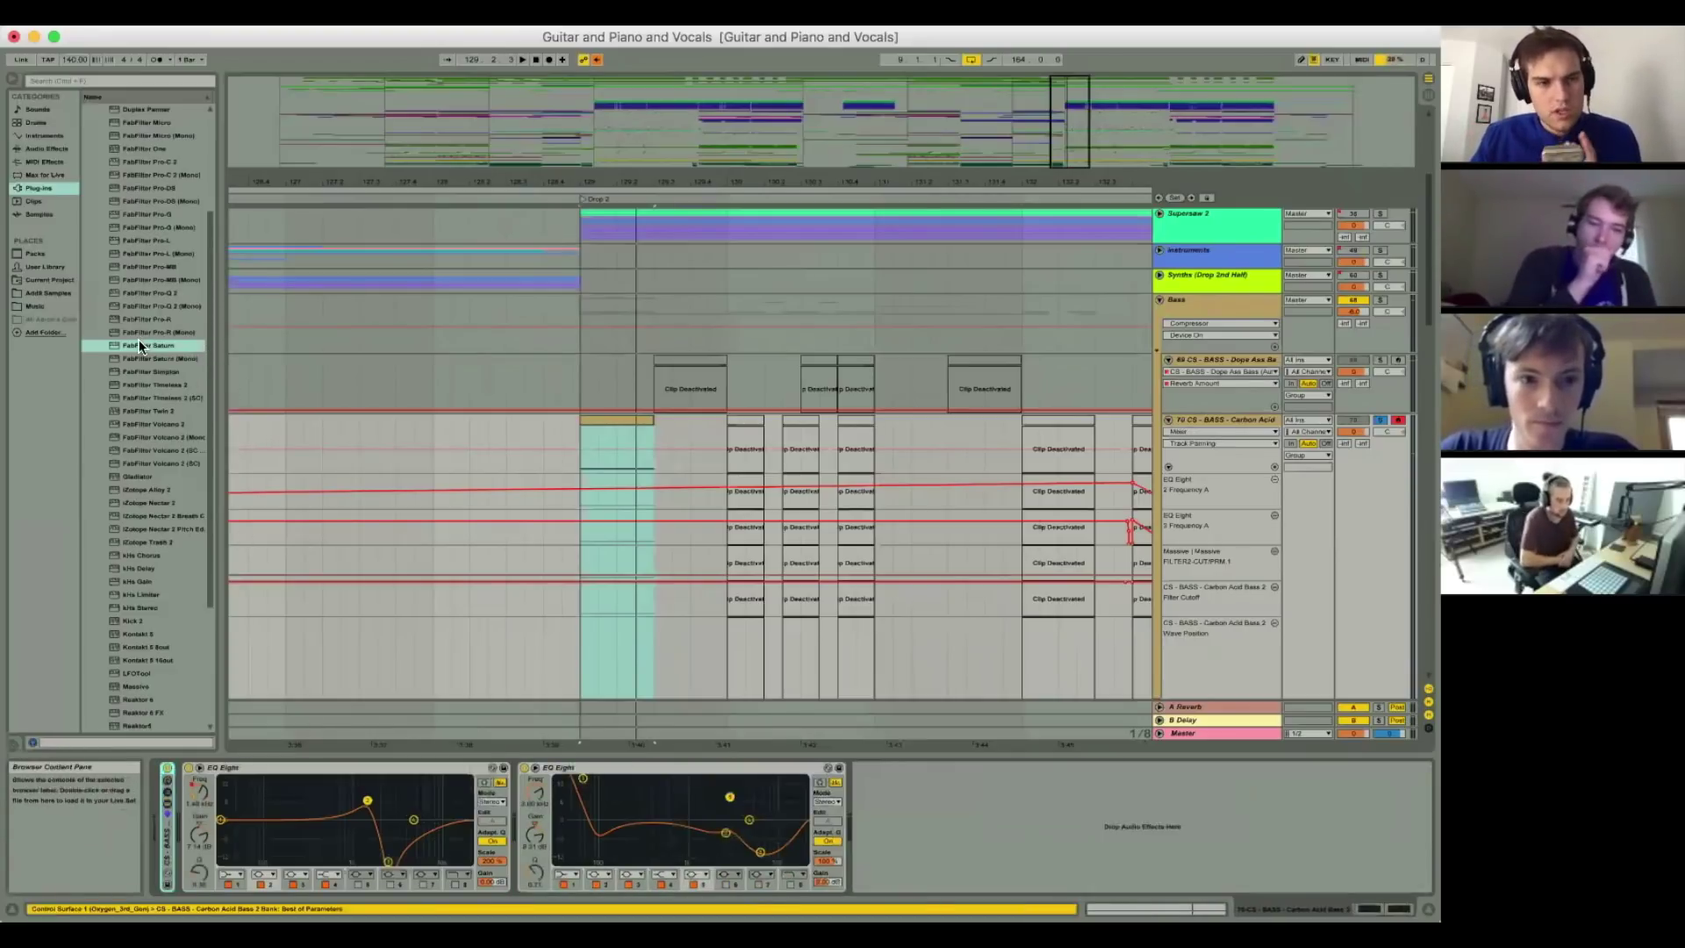
# Step: Unfold the Parallel Compression and Frequency Splitter racks and show the Frequency Splitter's crossover macros
pyautogui.doubleClick(162, 839)
pyautogui.click(913, 815)
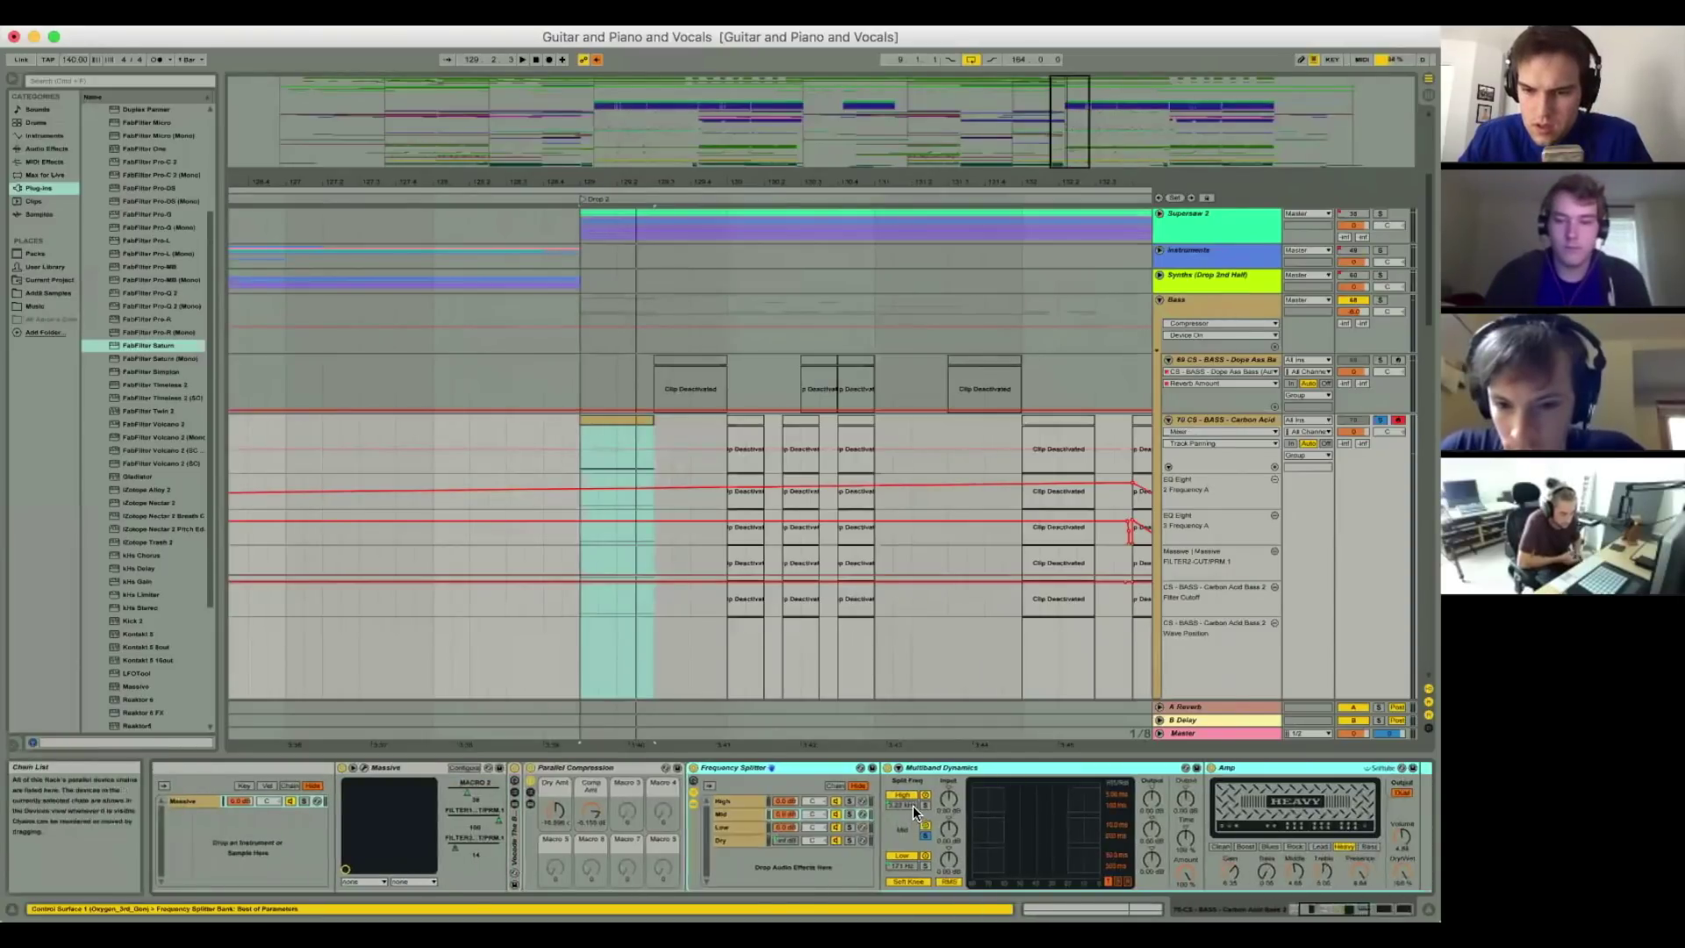
pyautogui.click(693, 781)
pyautogui.click(722, 822)
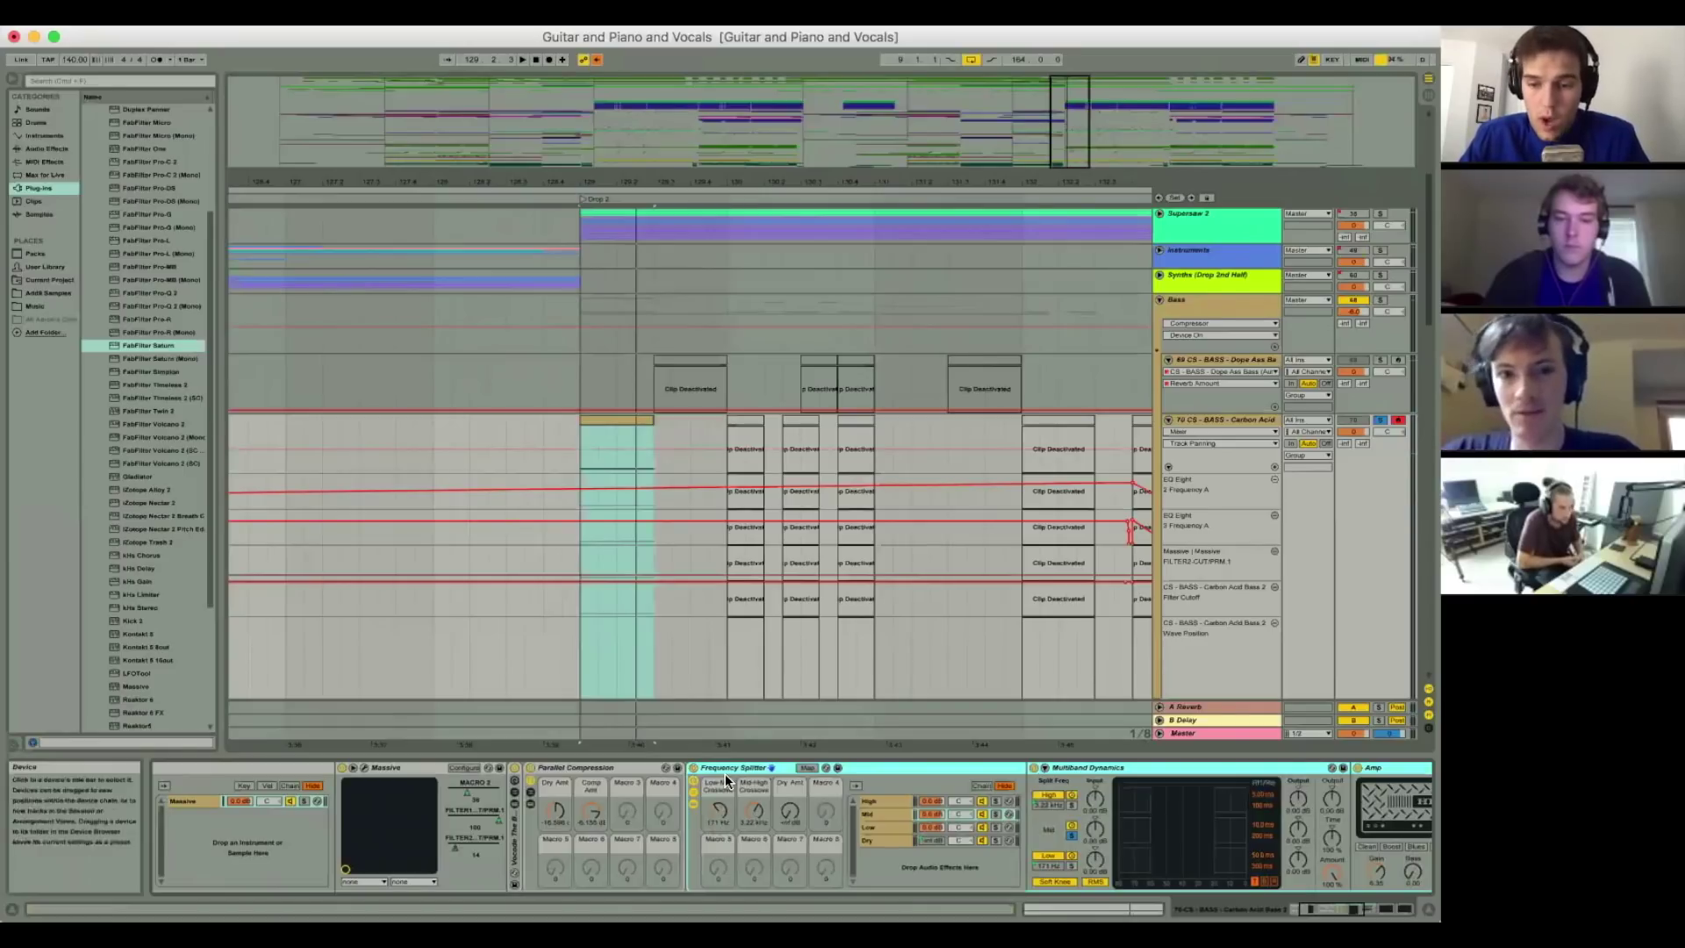
pyautogui.click(754, 811)
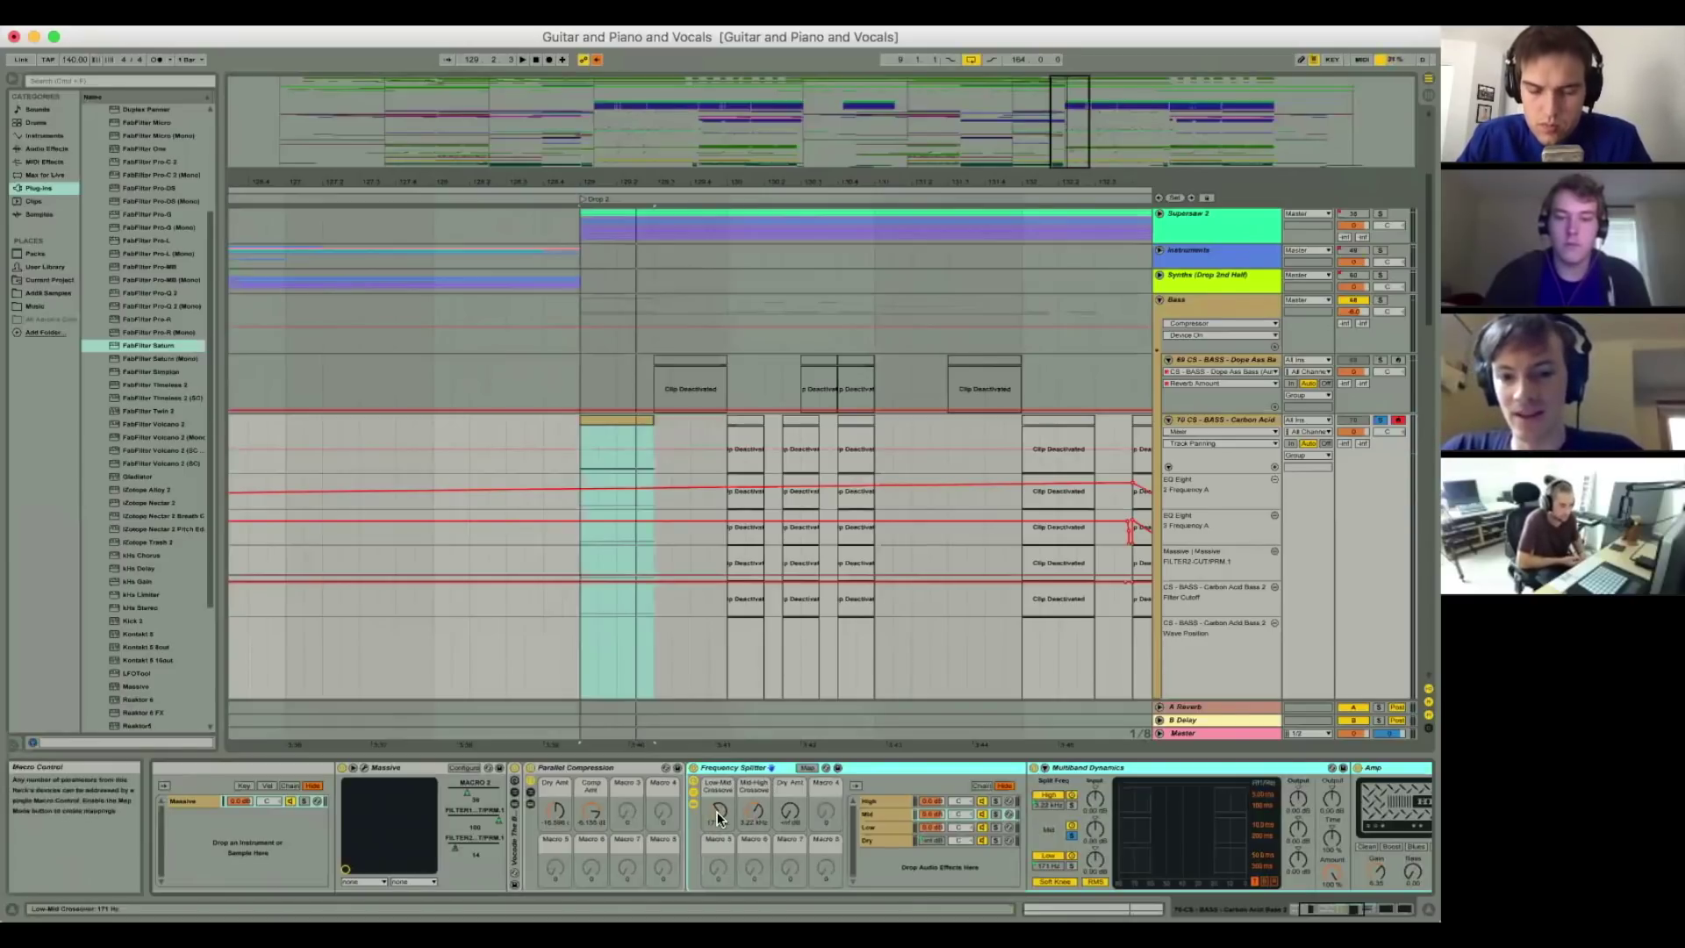
pyautogui.click(718, 819)
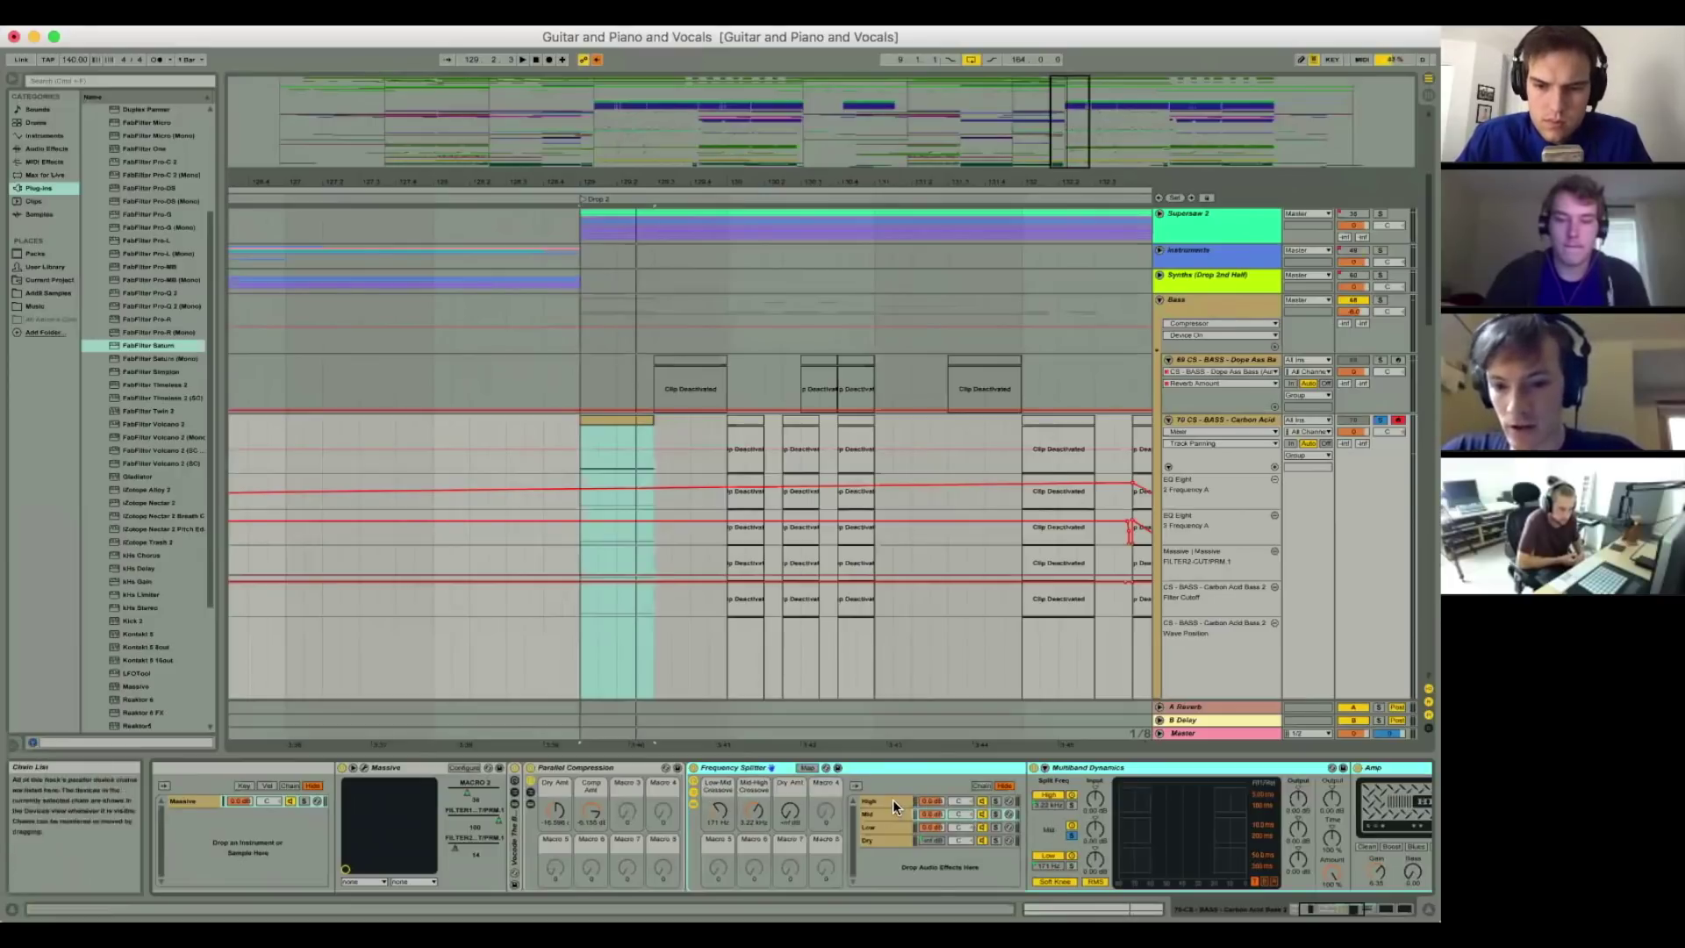
# Step: Step through the Frequency Splitter's Low, Mid and High chains and adjust its Low-Mid and Mid-High crossover macros
pyautogui.click(1086, 772)
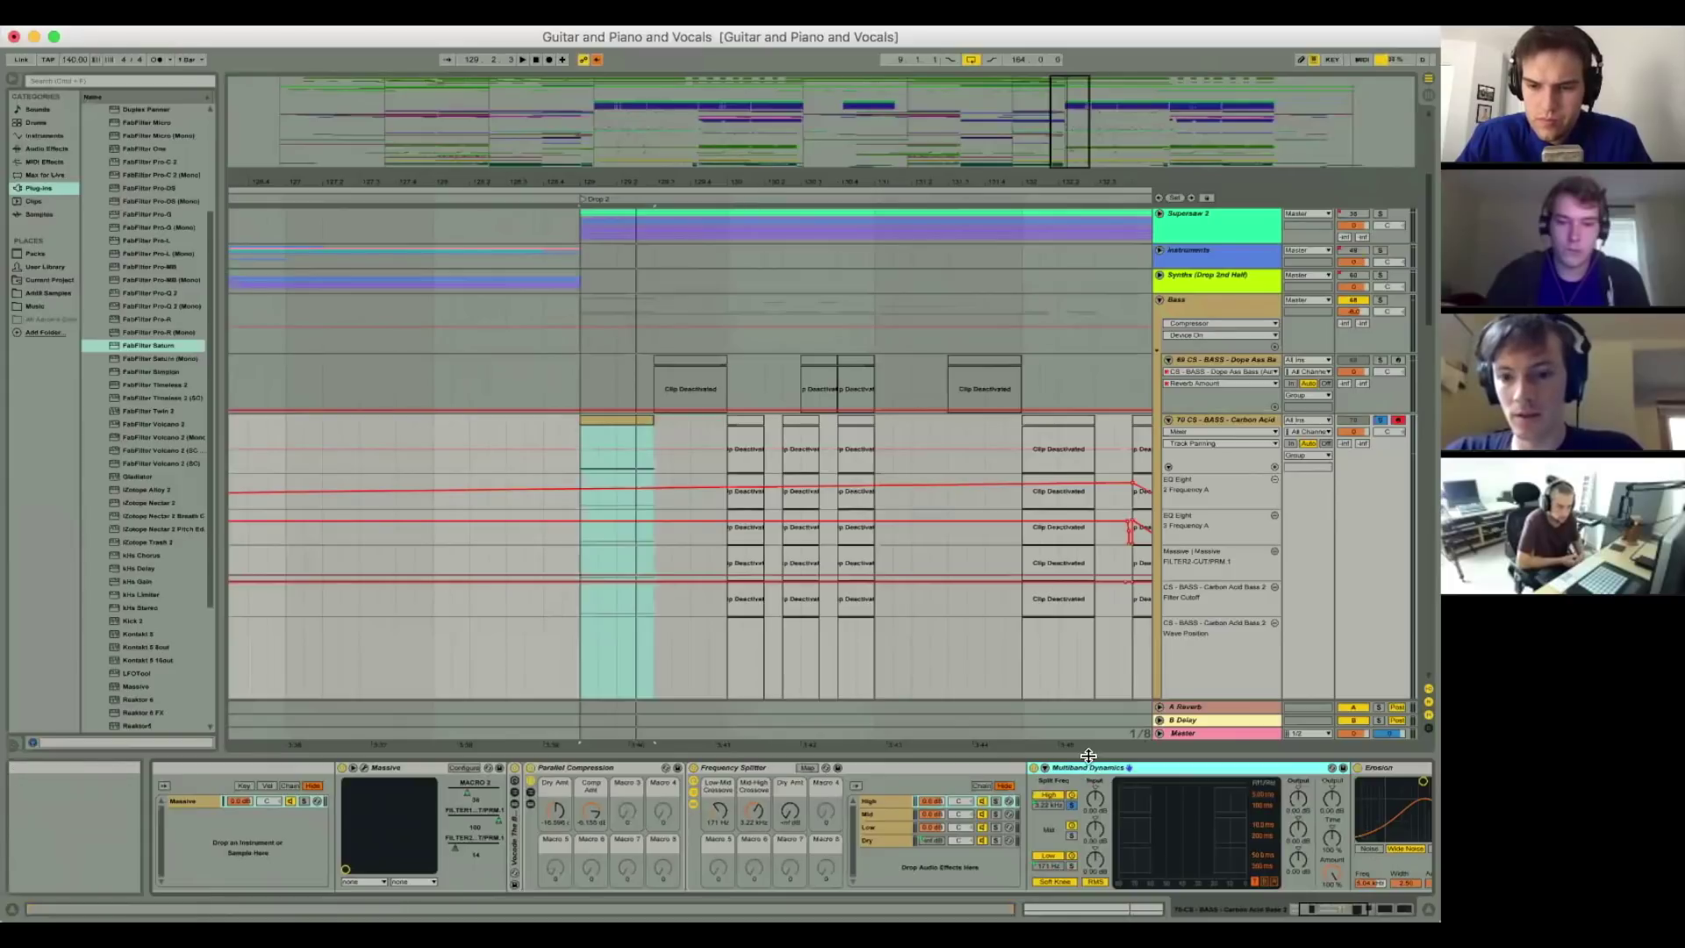
pyautogui.click(889, 828)
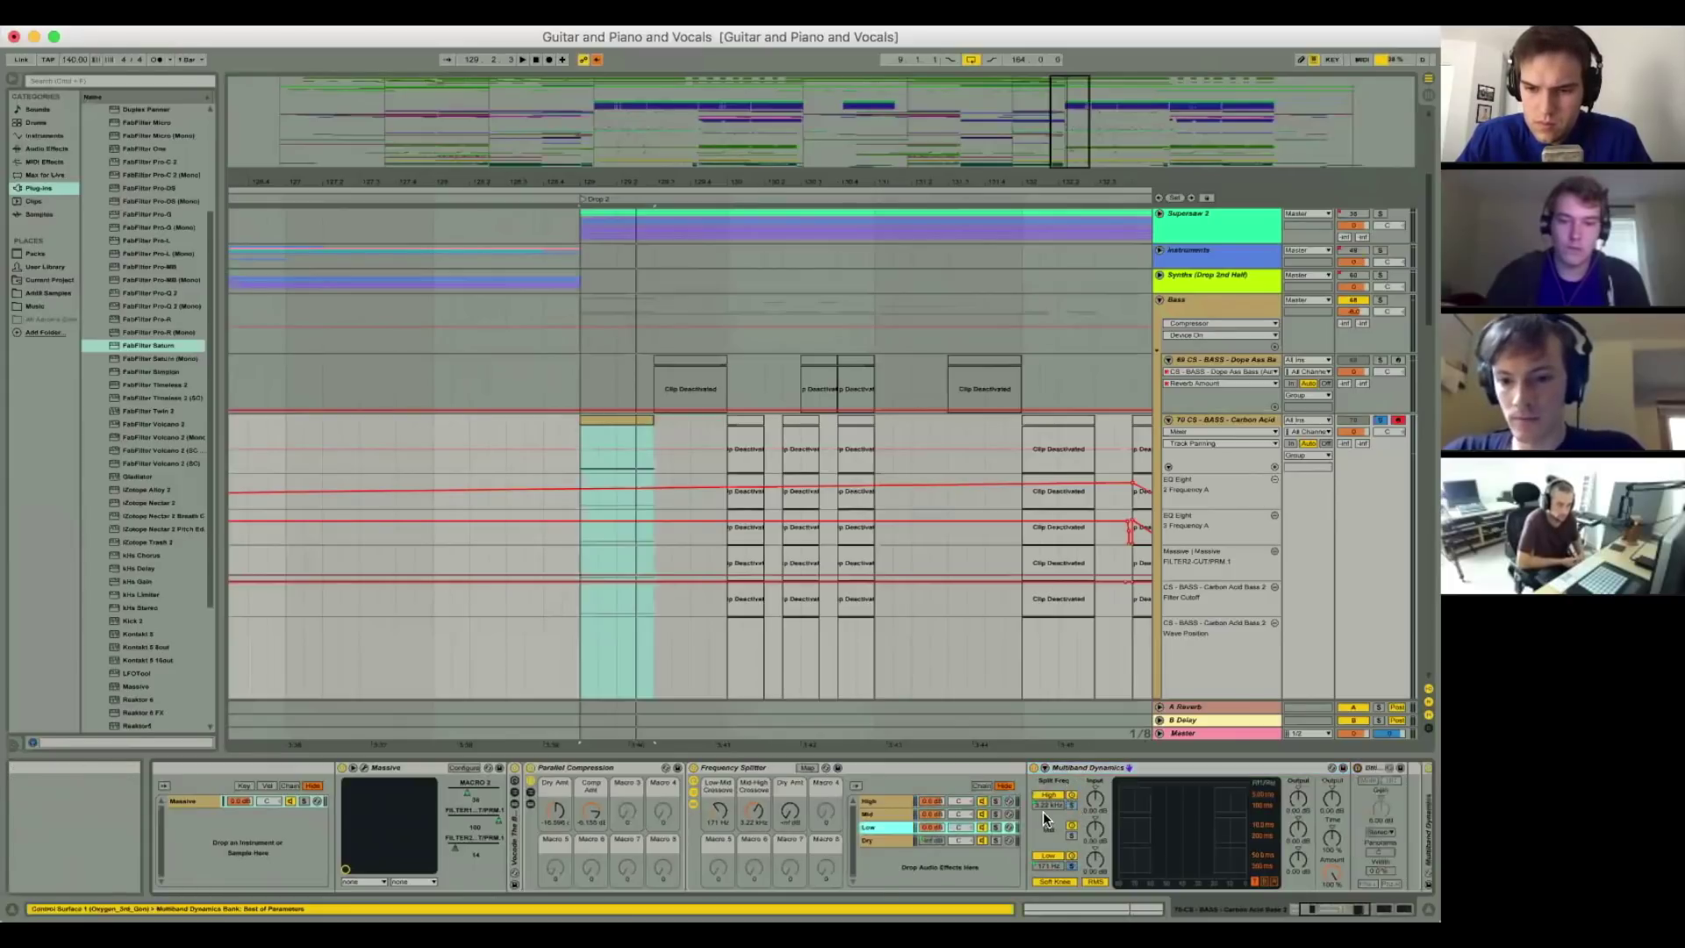
pyautogui.click(893, 813)
pyautogui.click(887, 801)
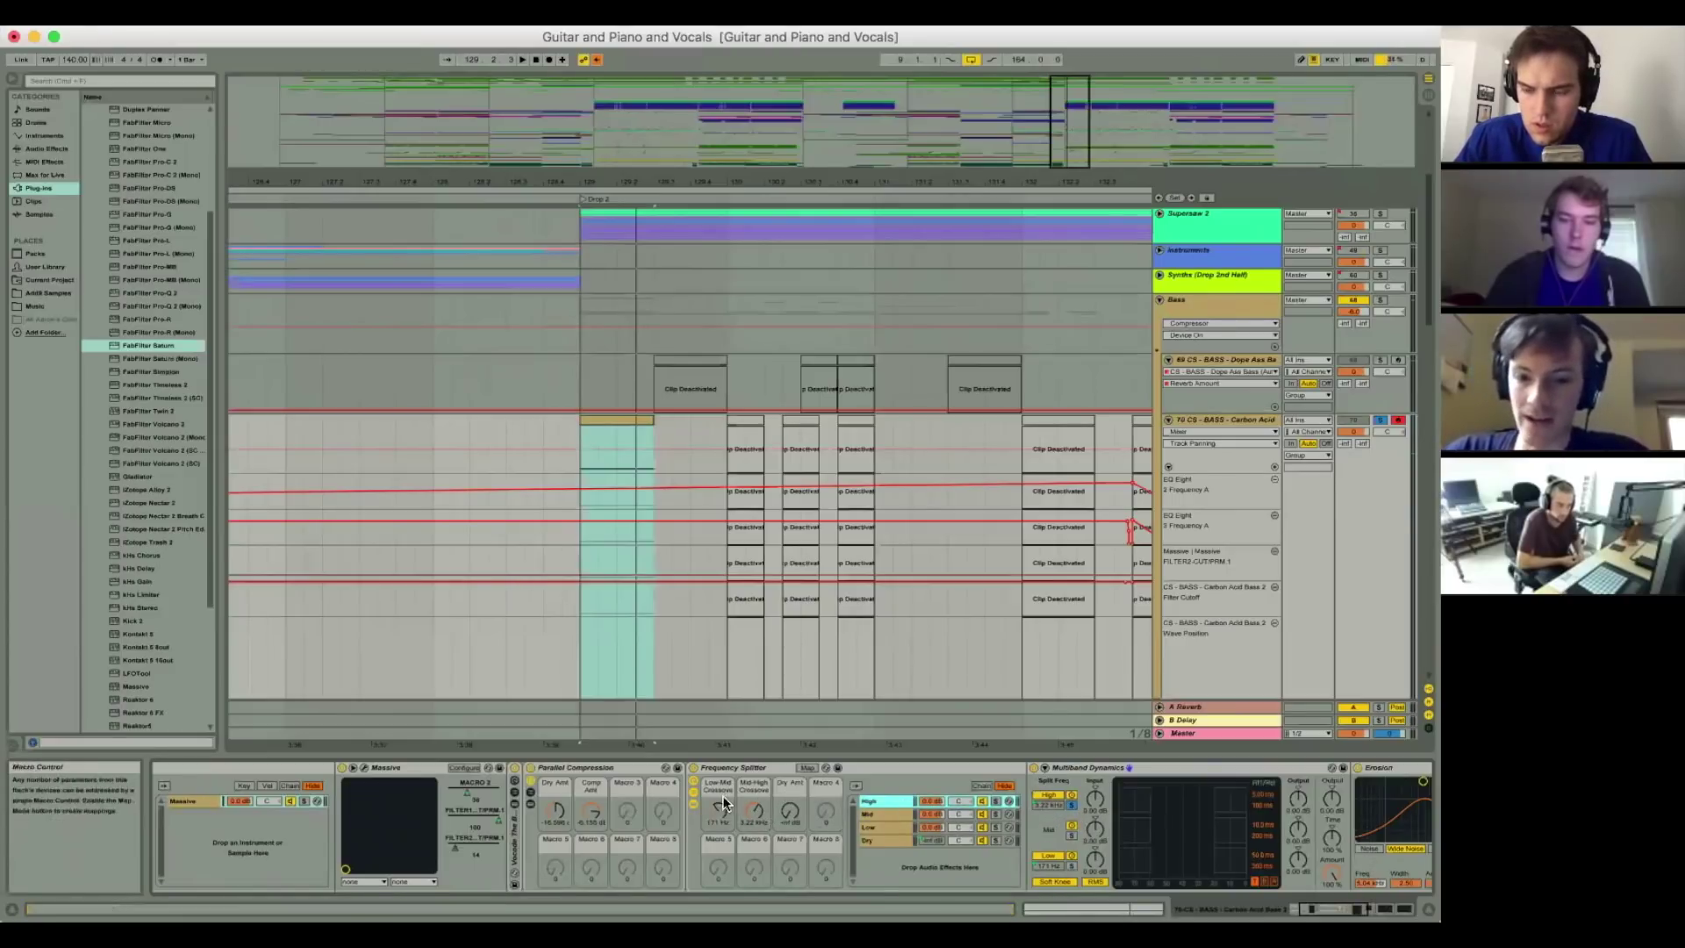
pyautogui.moveTo(724, 803); pyautogui.dragTo(719, 814)
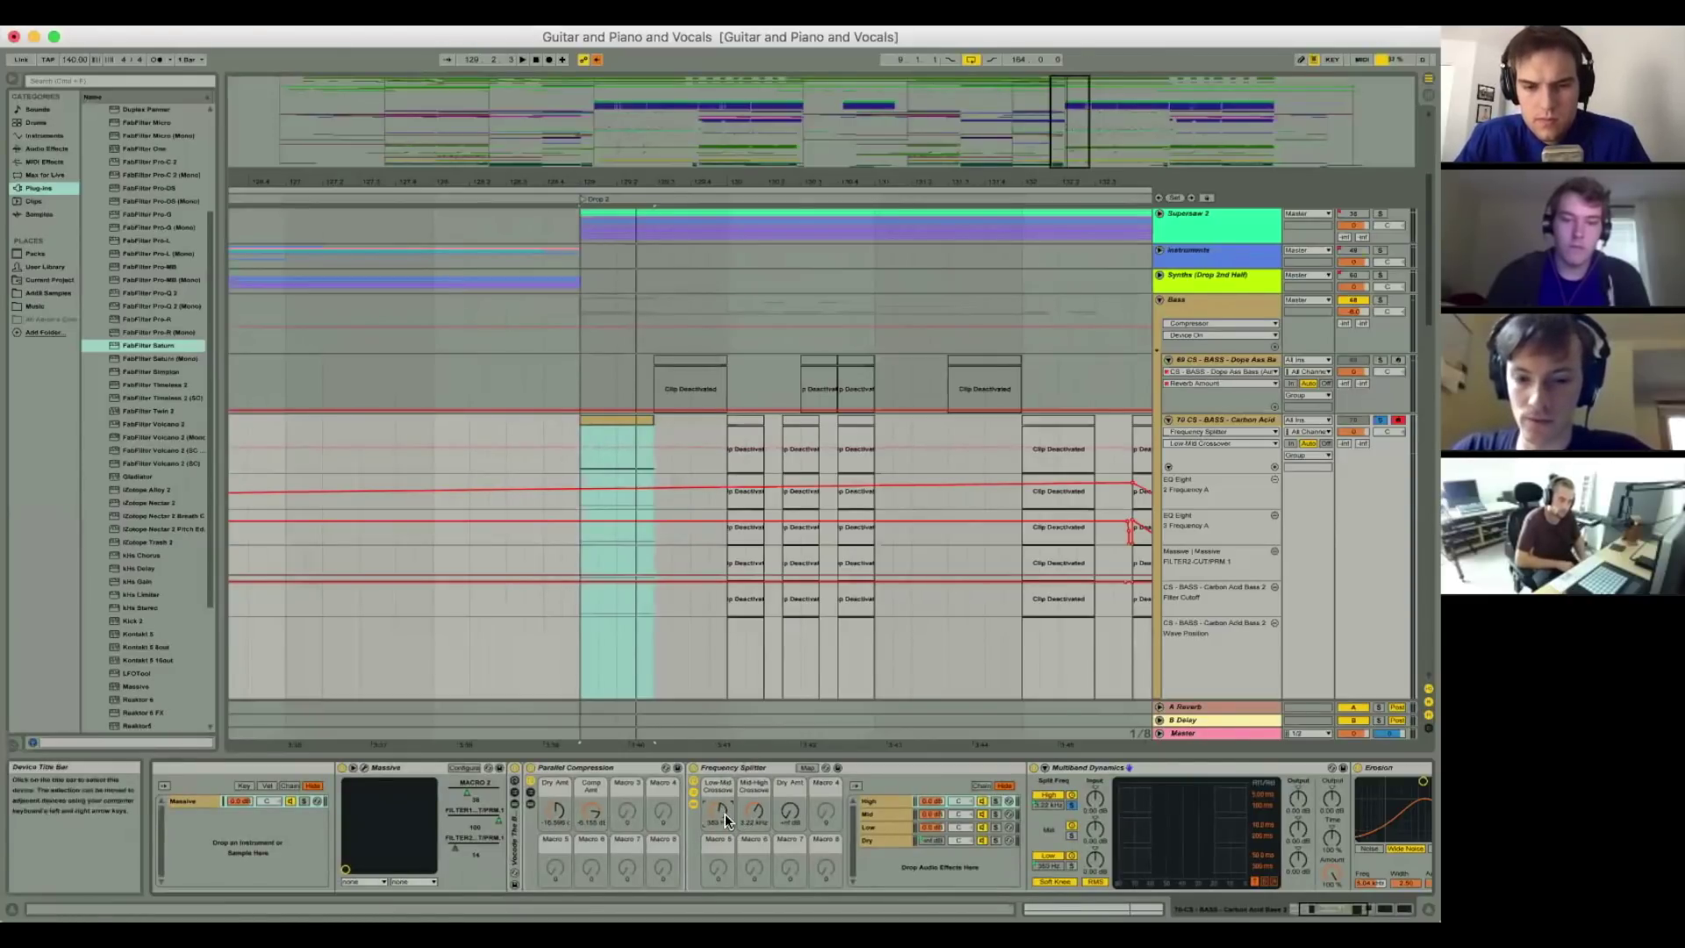
pyautogui.moveTo(721, 814); pyautogui.dragTo(723, 811)
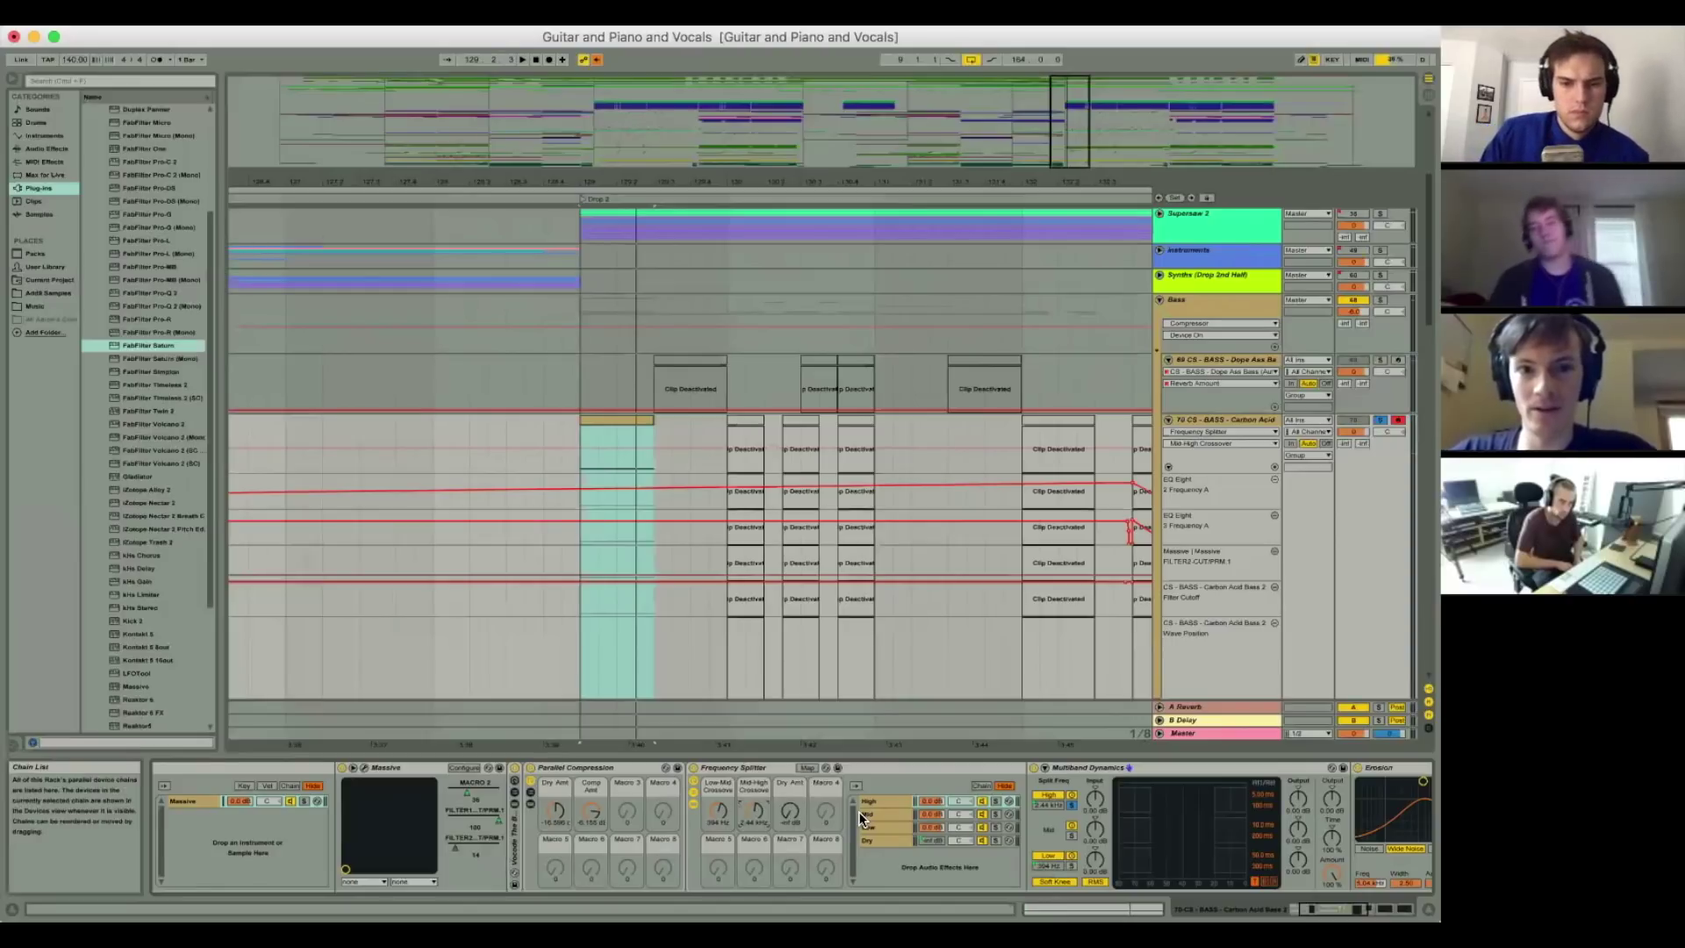
# Step: Deactivate the Carbon Acid Bass clip at the start of Drop 2
pyautogui.click(632, 420)
pyautogui.press('0')
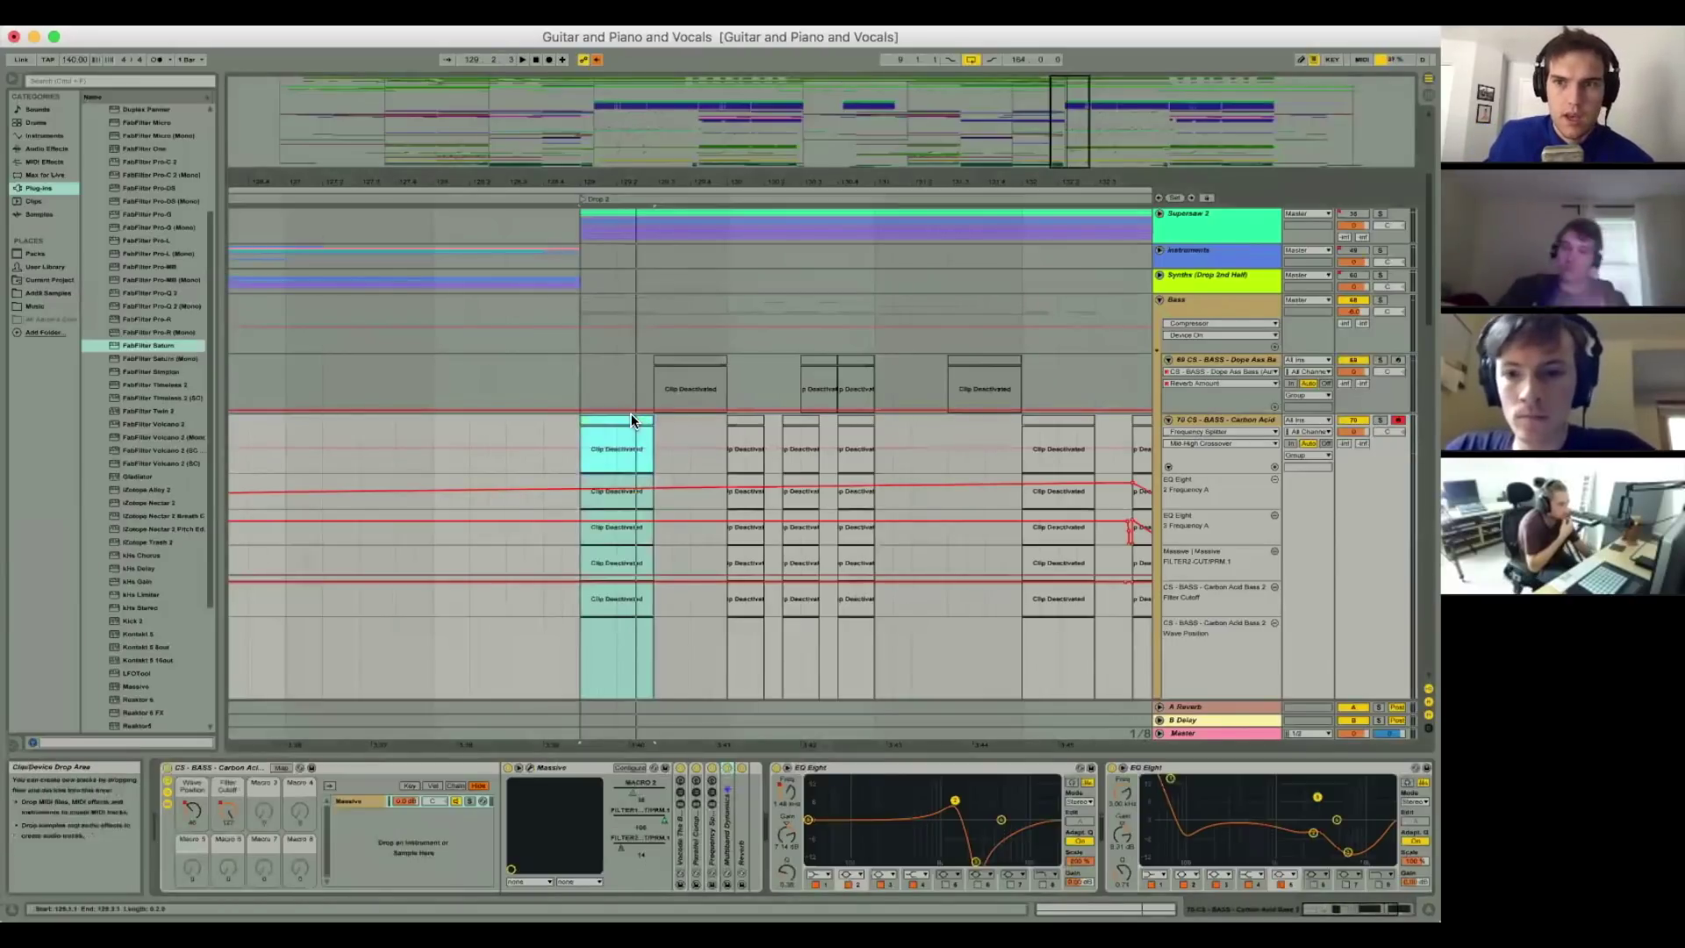
pyautogui.scroll(1, 634, 413)
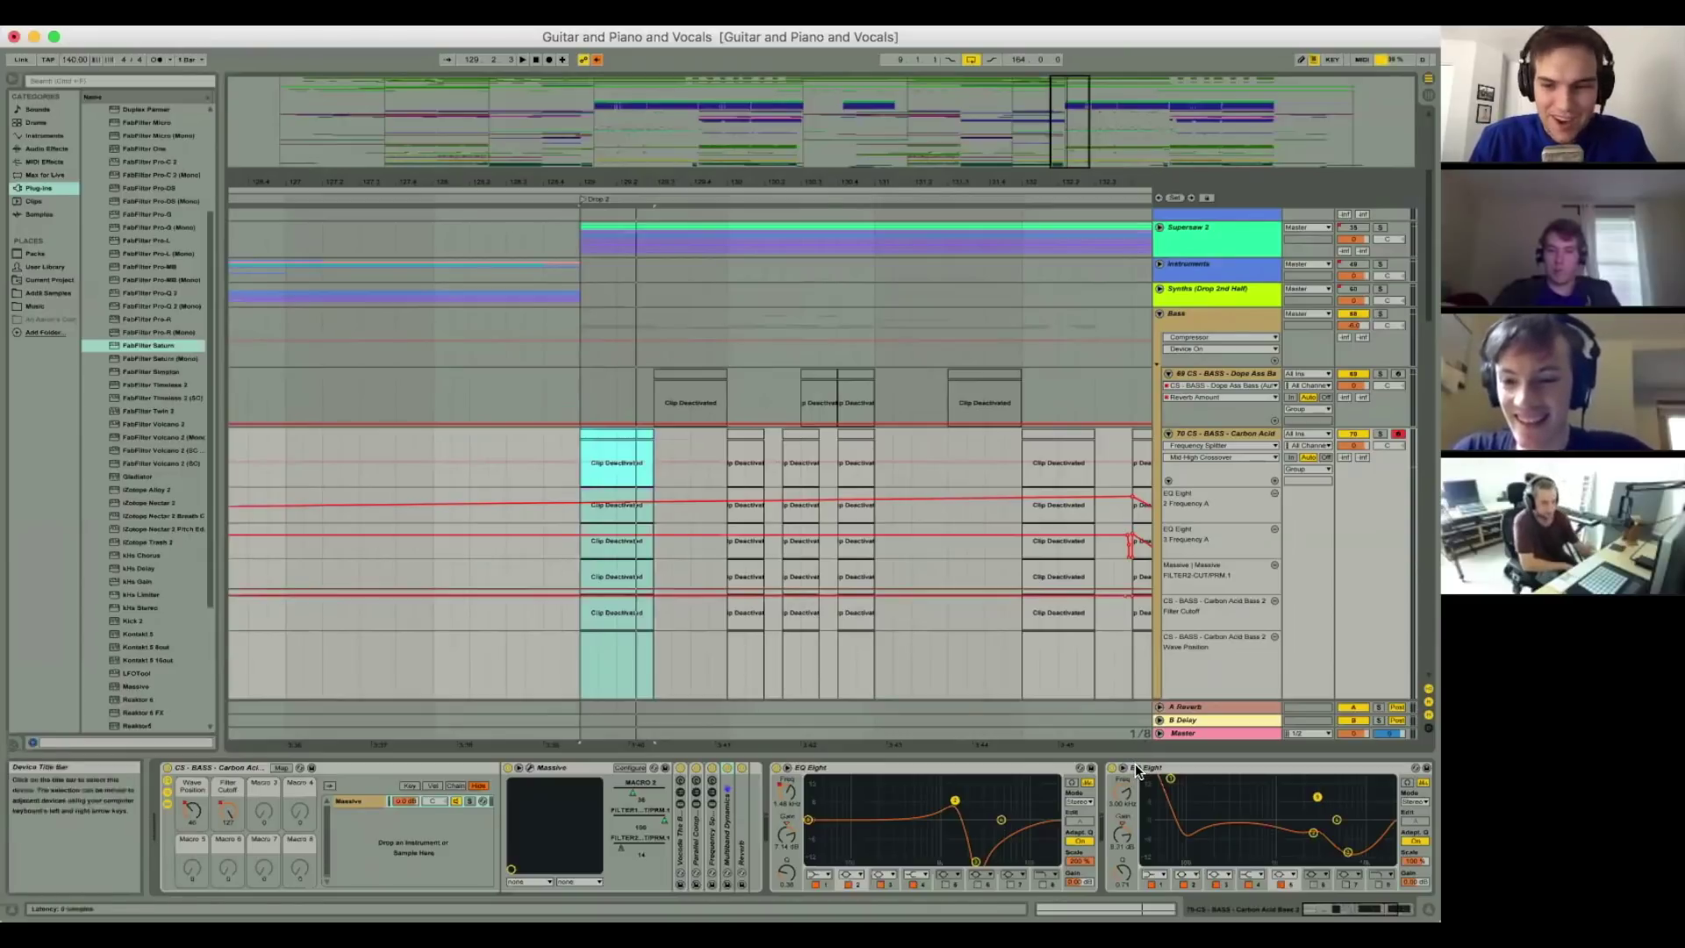
# Step: Activate and solo the Carbon Acid Bass clip and track in Drop 2, comparing the second EQ Eight bypassed and enabled
pyautogui.hscroll(1, 1134, 766)
pyautogui.hscroll(2, 1134, 766)
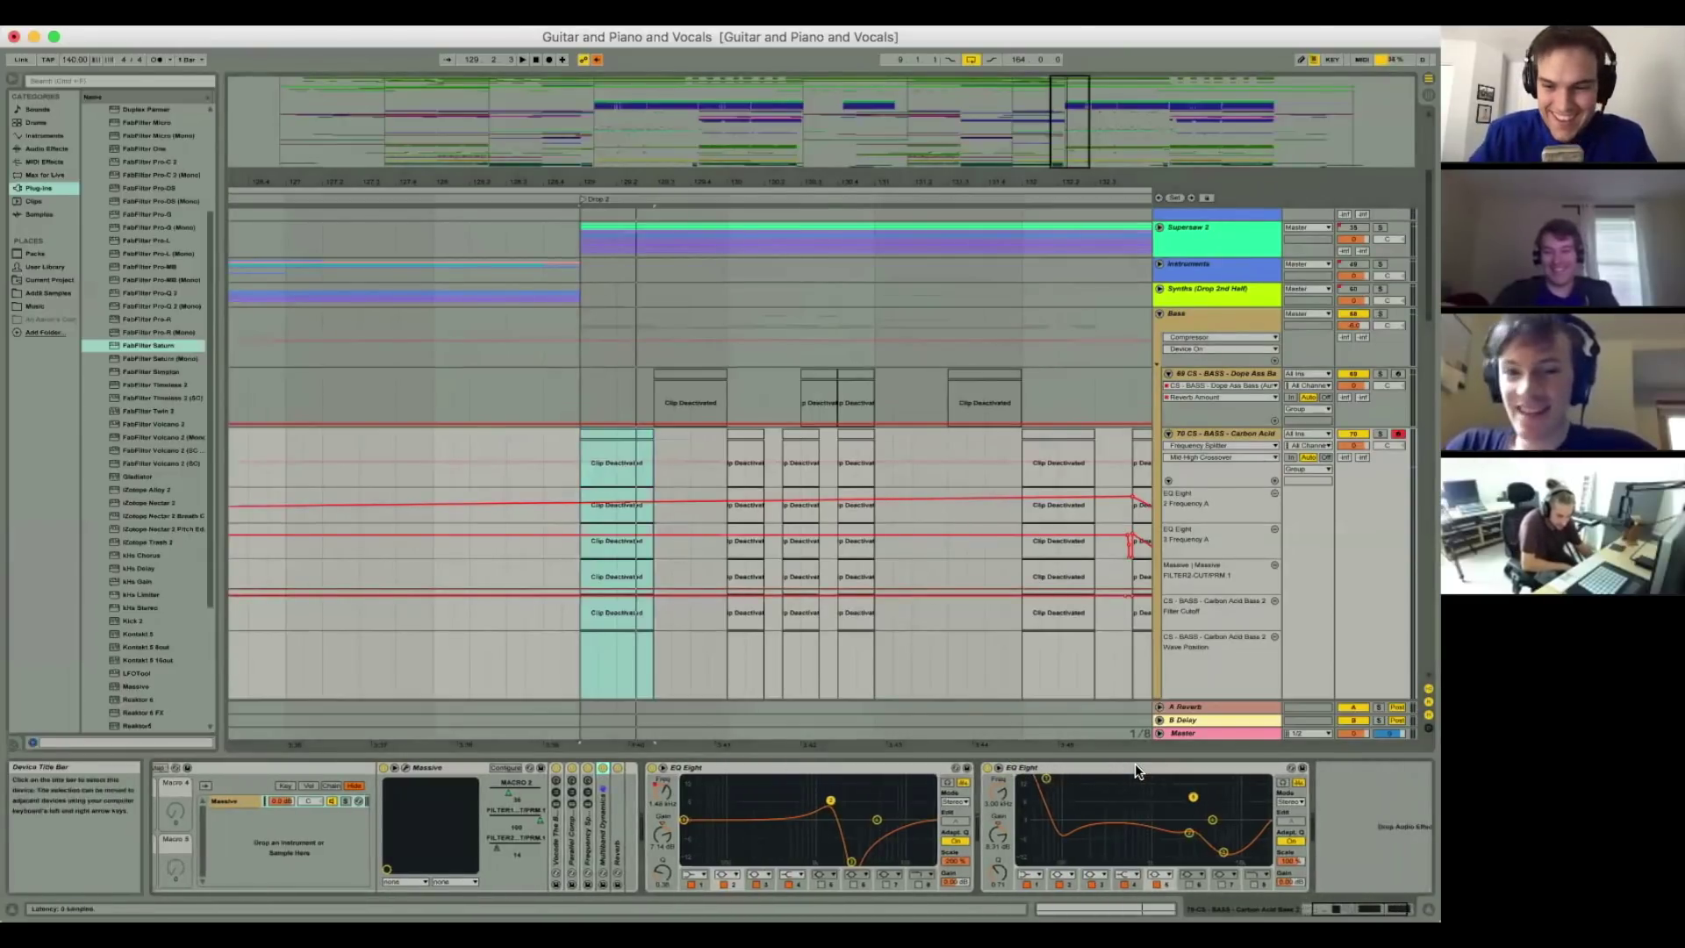
pyautogui.click(987, 768)
pyautogui.press('0')
pyautogui.click(1228, 434)
pyautogui.press('s')
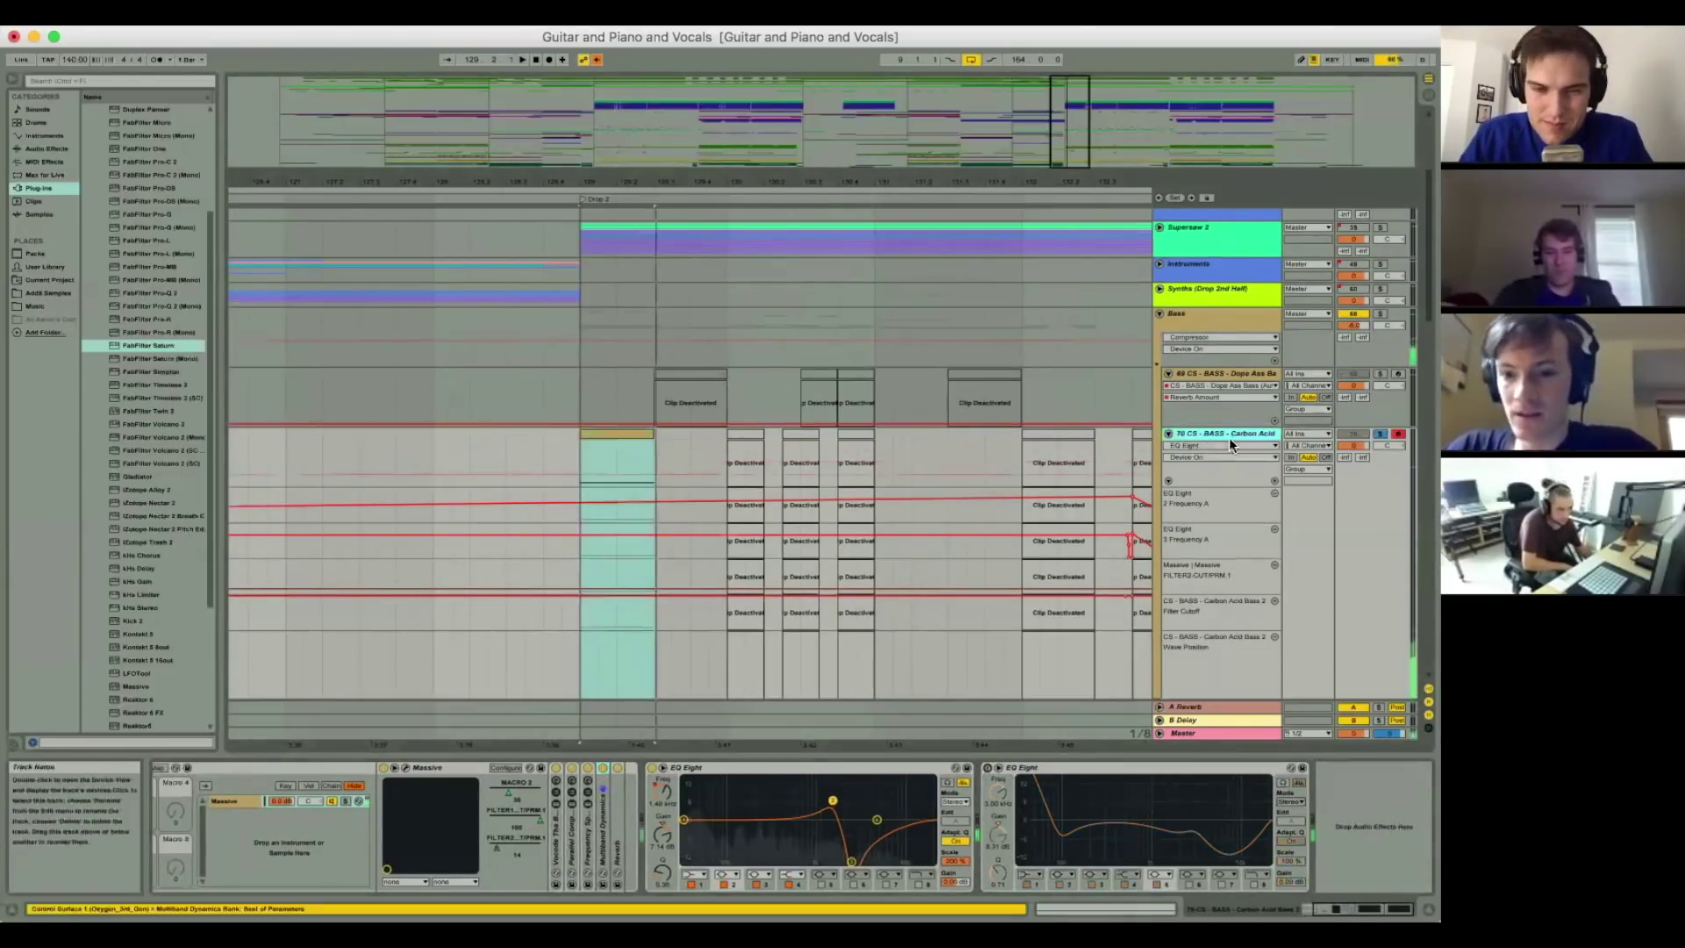
pyautogui.click(1021, 775)
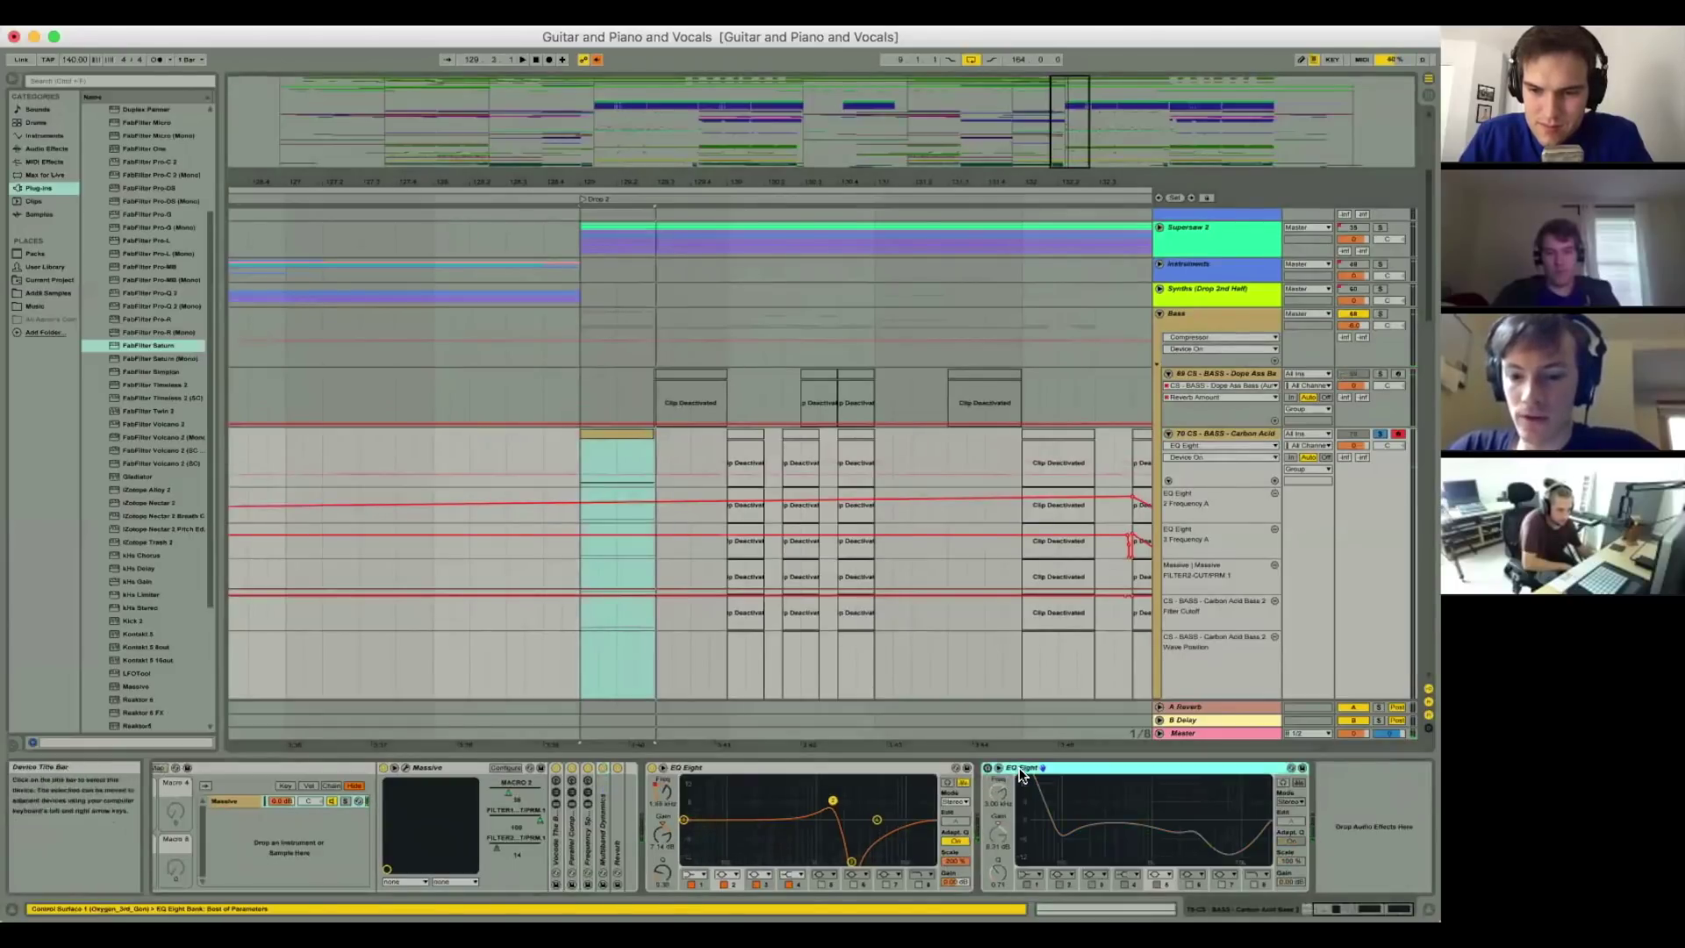
pyautogui.click(988, 768)
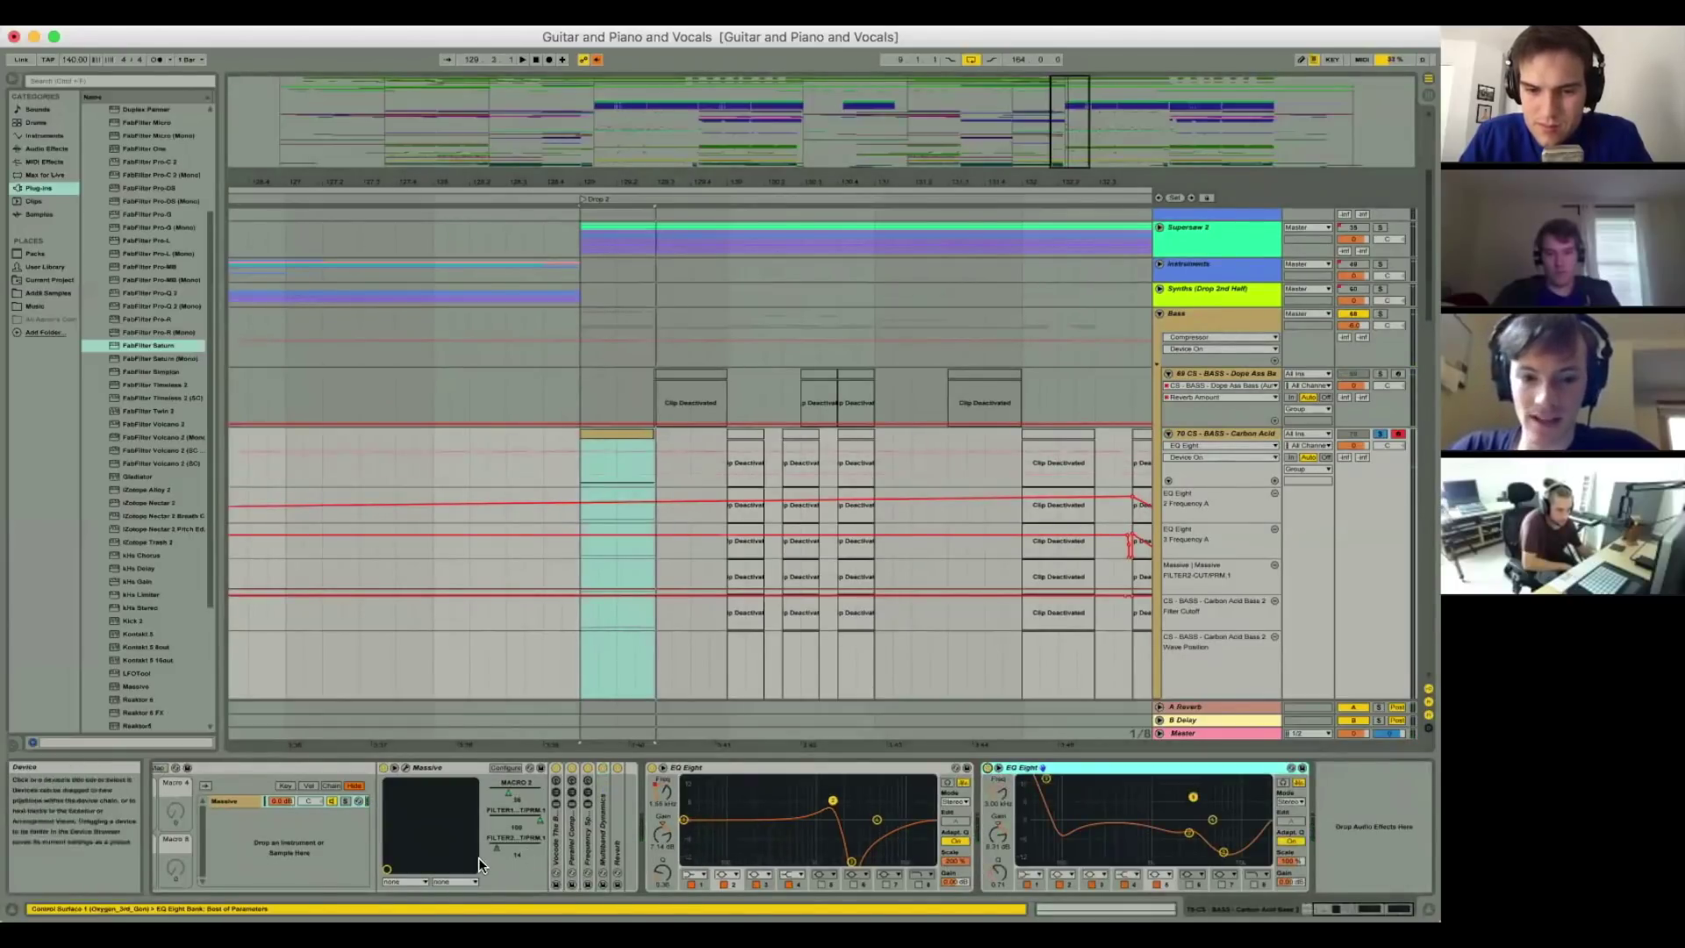
# Step: Unfold the Vocode The Bass rack, examine its nested effect rack and chains, and fold it again
pyautogui.hscroll(-3, 478, 856)
pyautogui.doubleClick(681, 851)
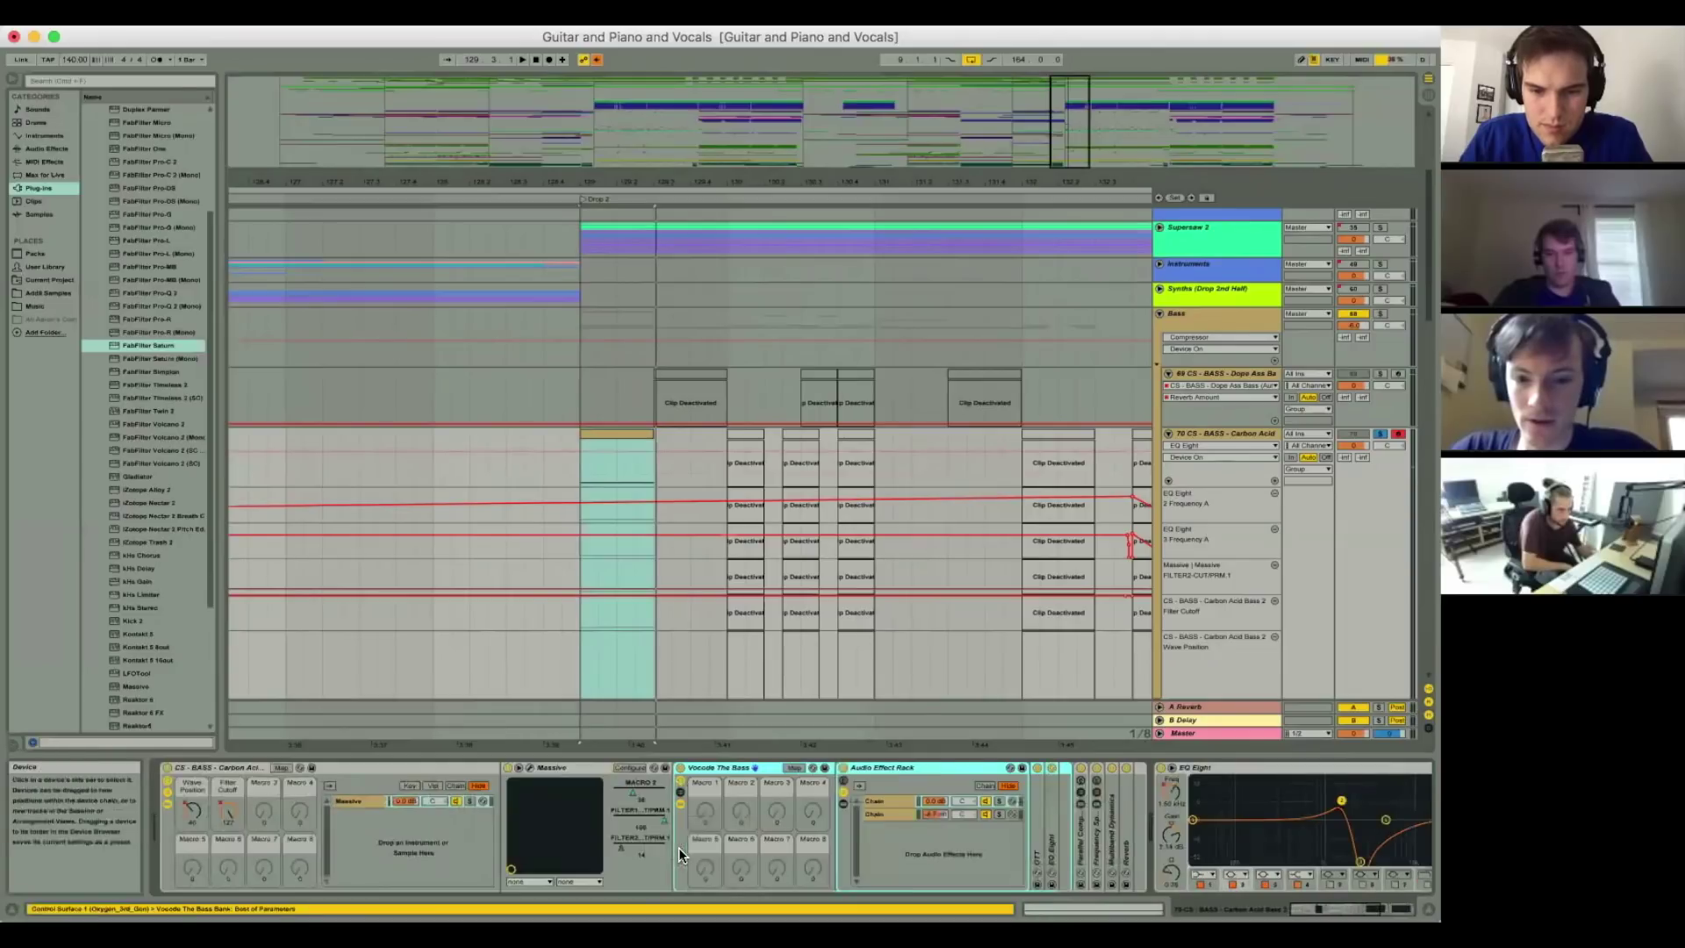
pyautogui.doubleClick(734, 773)
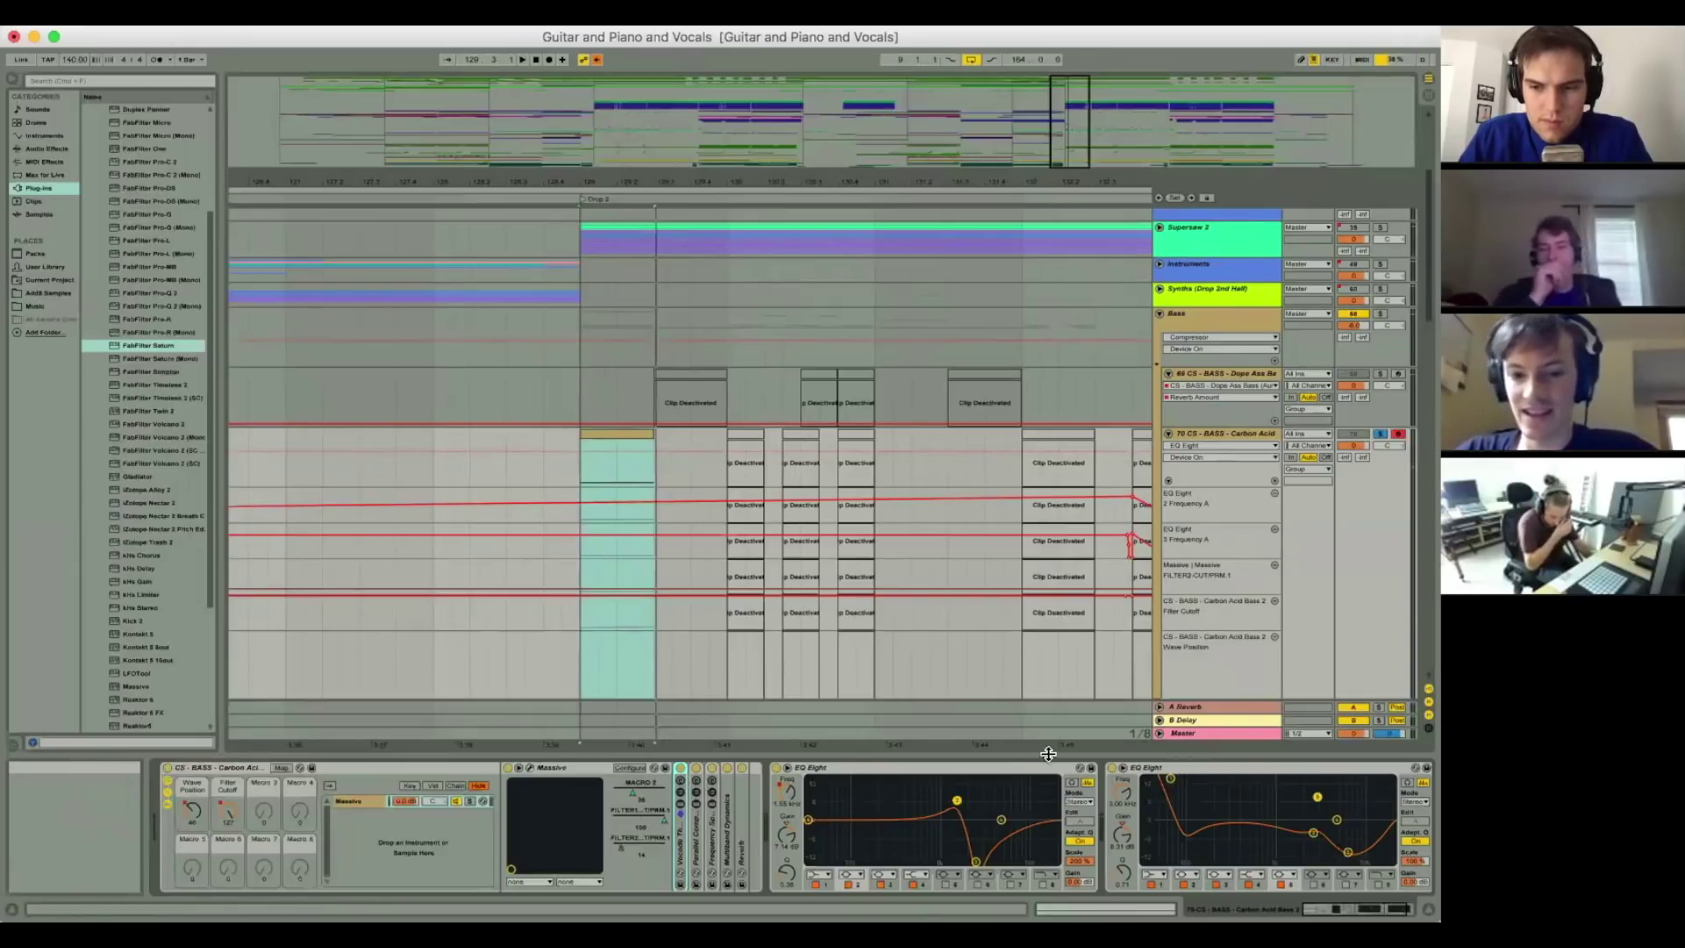
# Step: Open the SPAN analyser from the Master track and examine the spectrum of the Carbon Acid Bass at Drop 1
pyautogui.click(1192, 734)
pyautogui.click(390, 768)
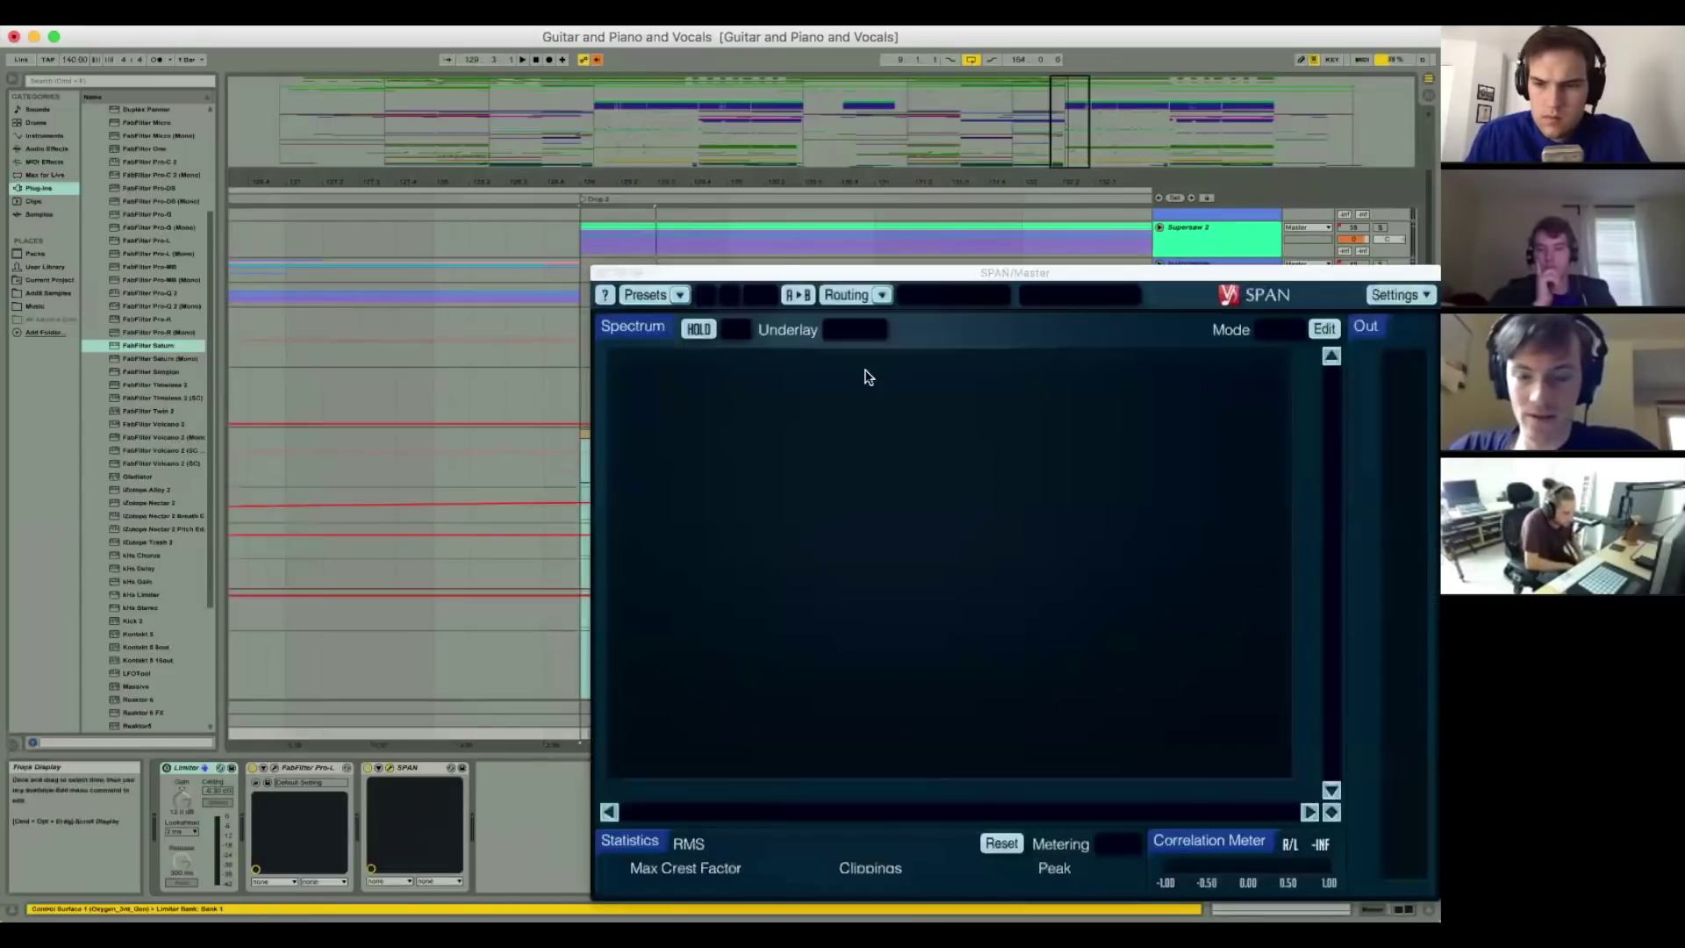
pyautogui.moveTo(549, 266); pyautogui.dragTo(841, 235)
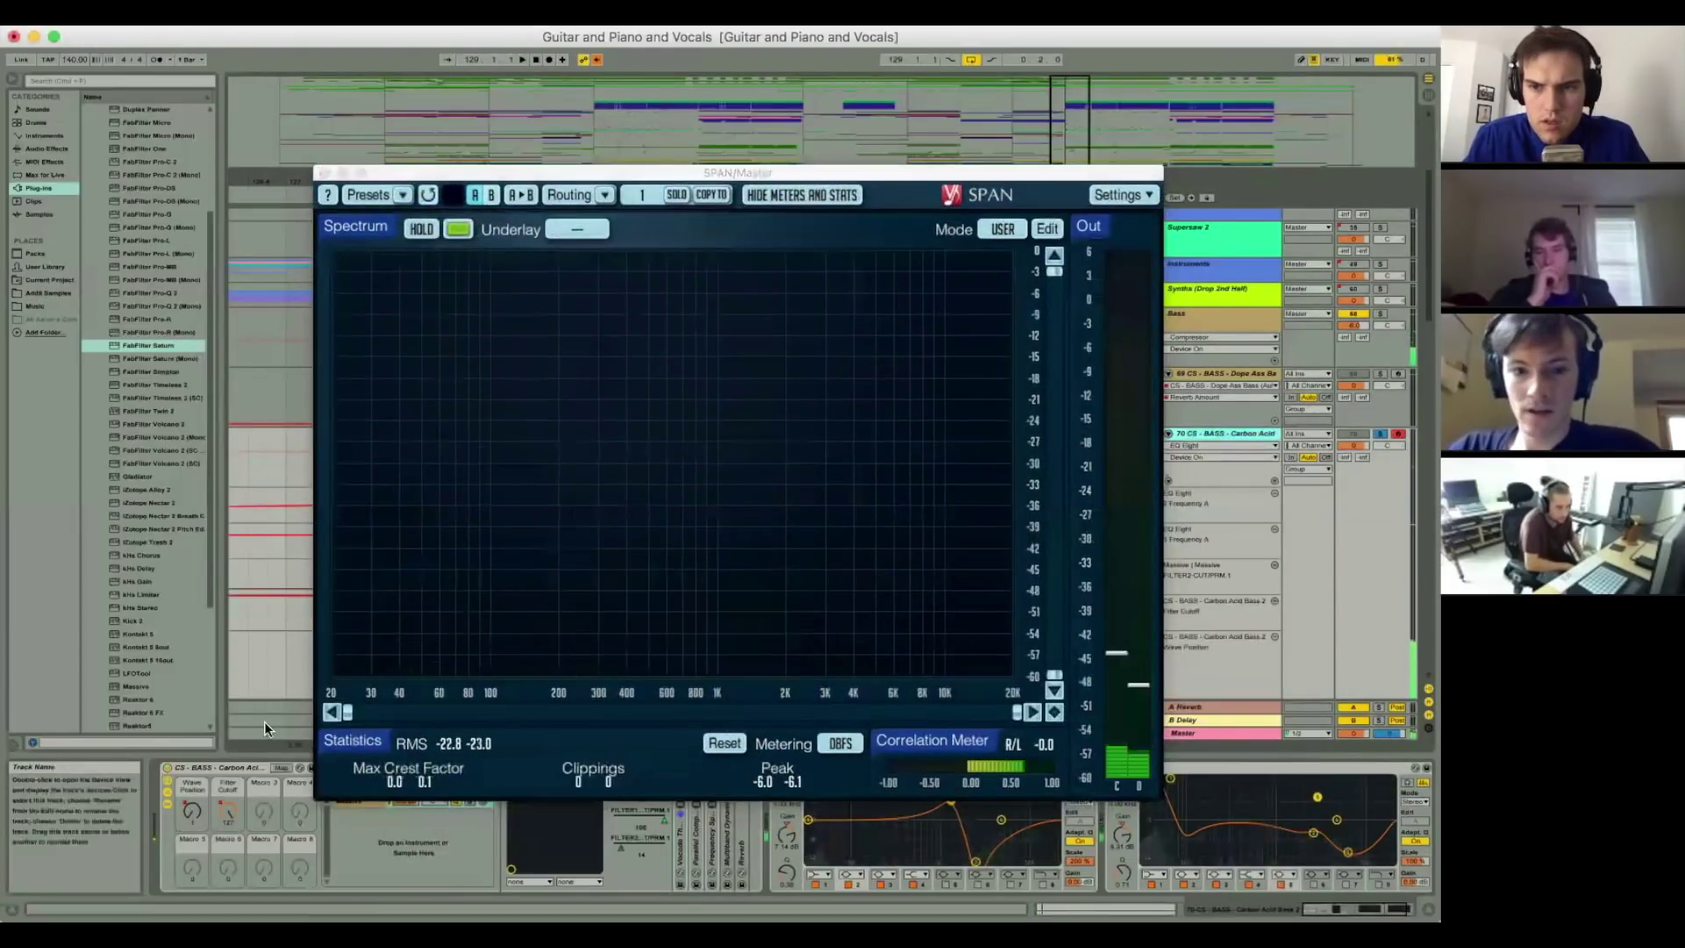
pyautogui.click(226, 771)
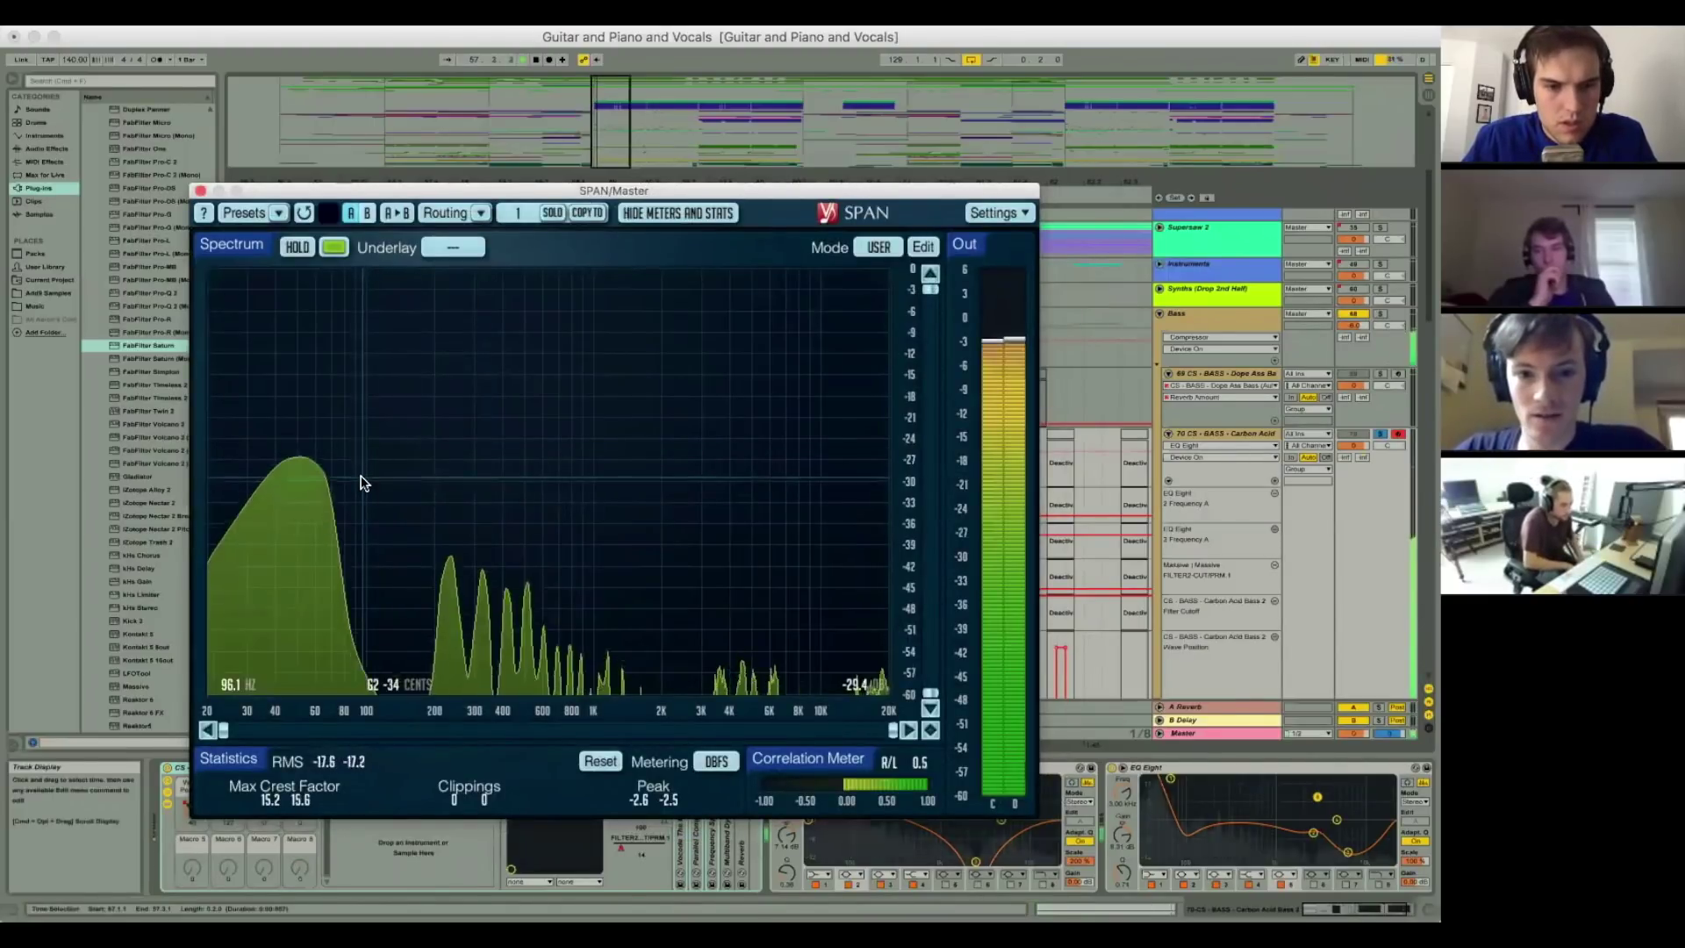
# Step: Move SPAN clear of the device chain, inspect bands 2 and 3 of the first EQ Eight, and fold that device
pyautogui.click(1178, 766)
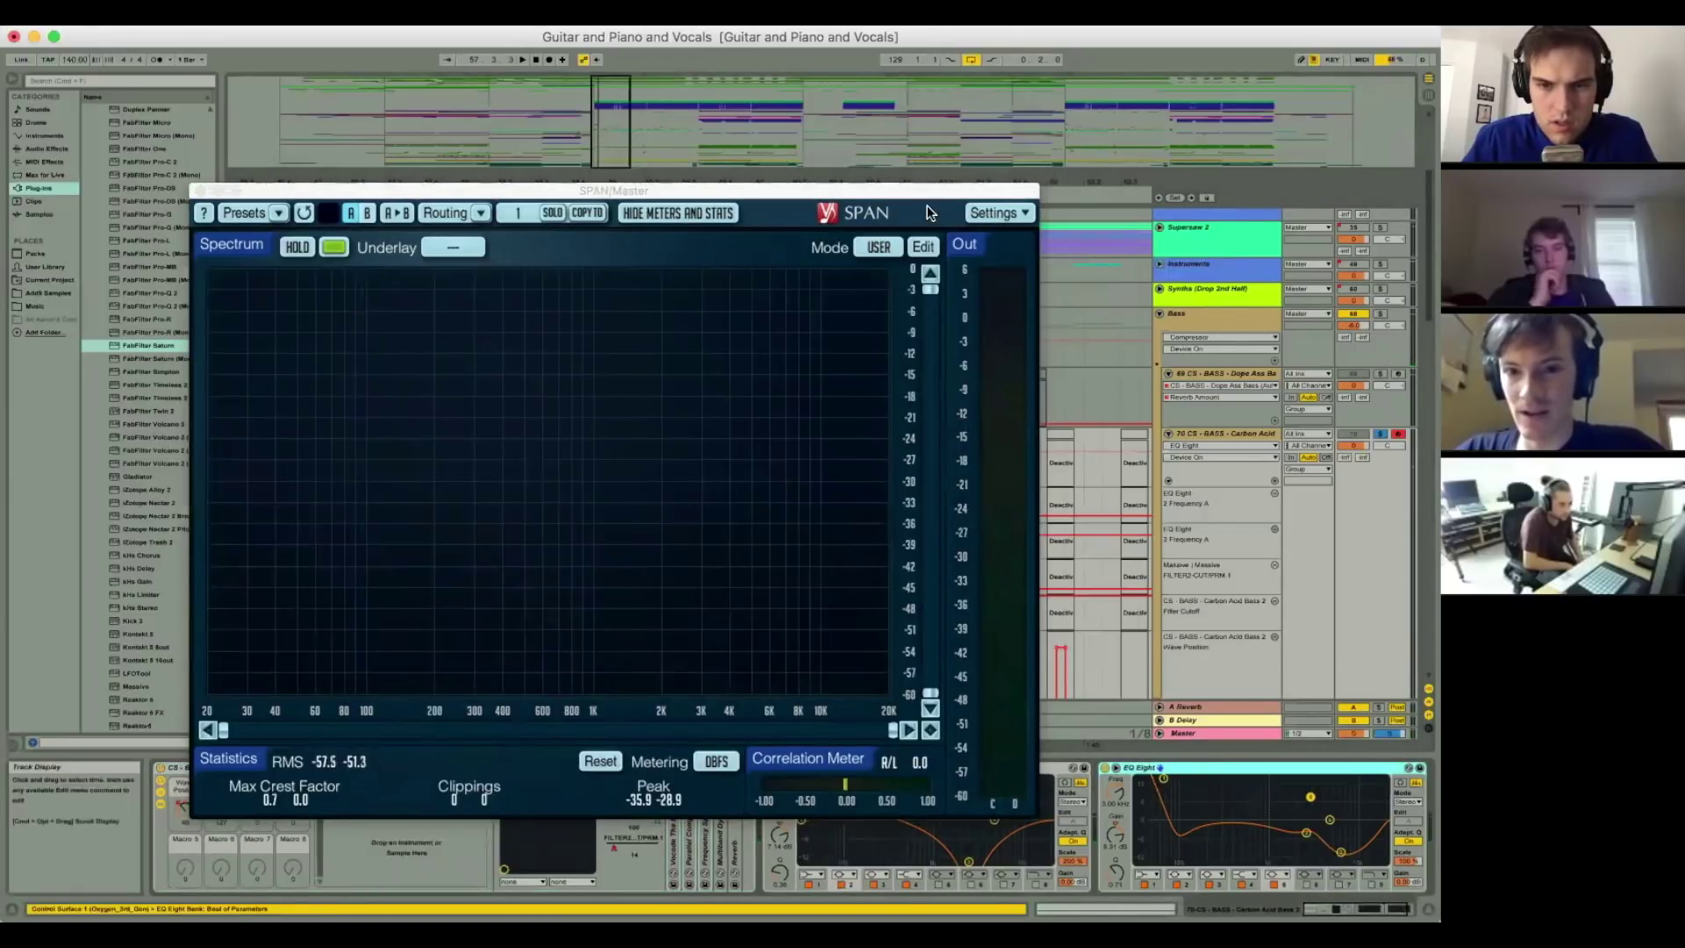
pyautogui.moveTo(926, 195); pyautogui.dragTo(872, 63)
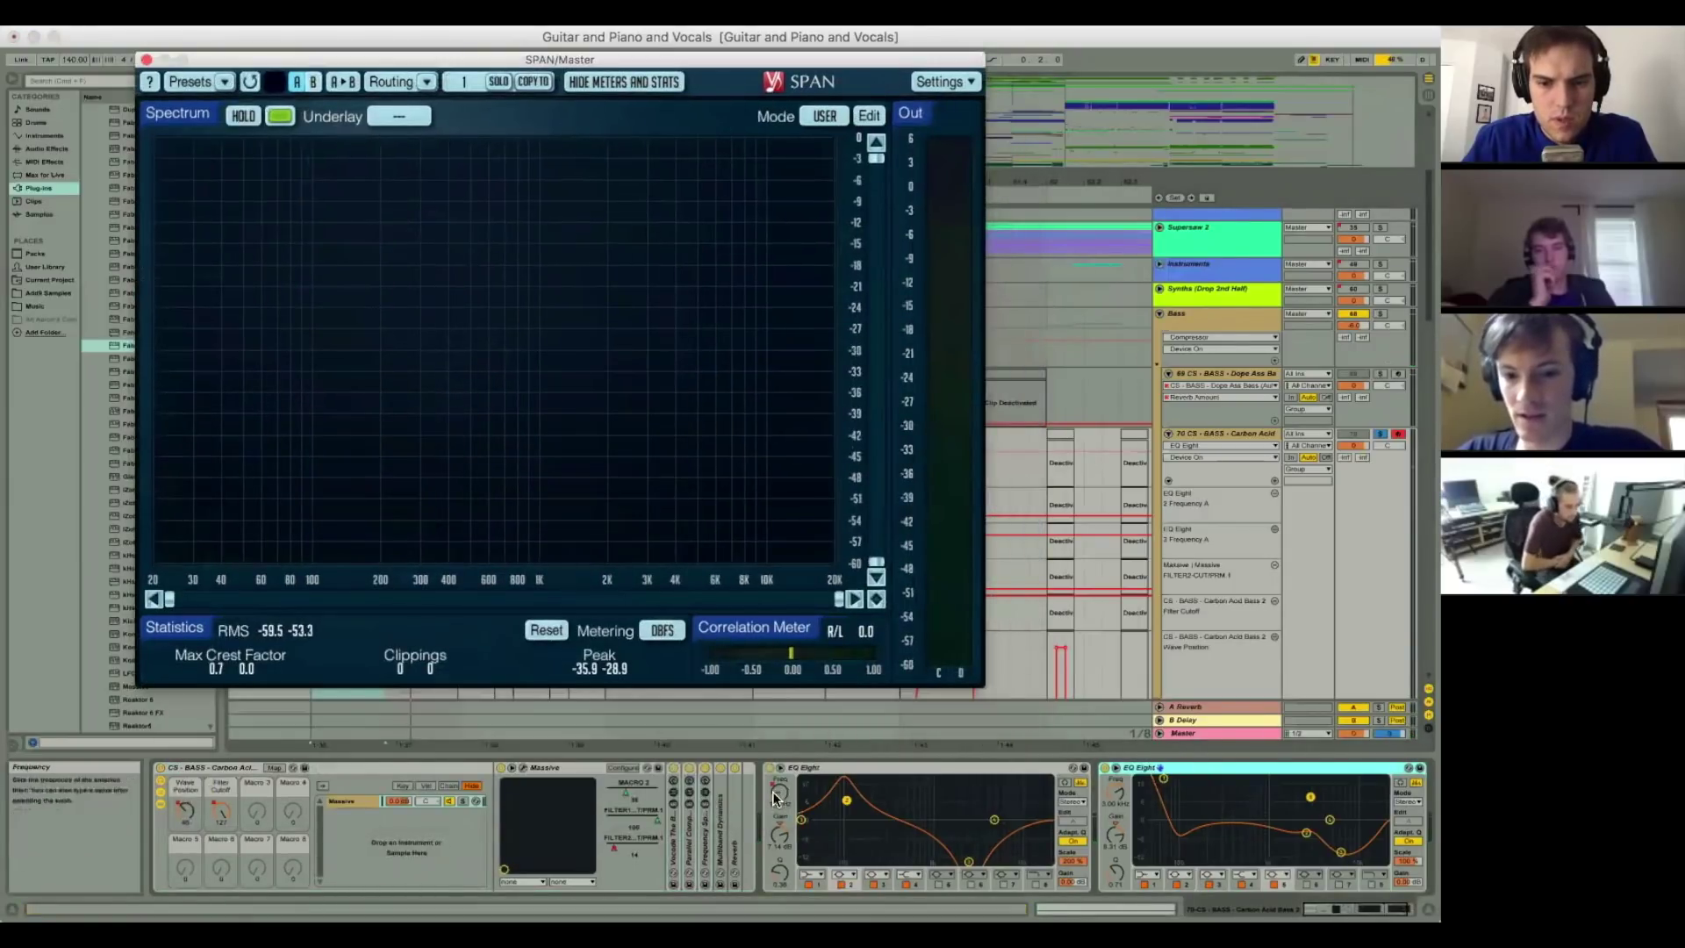
pyautogui.click(778, 793)
pyautogui.click(969, 858)
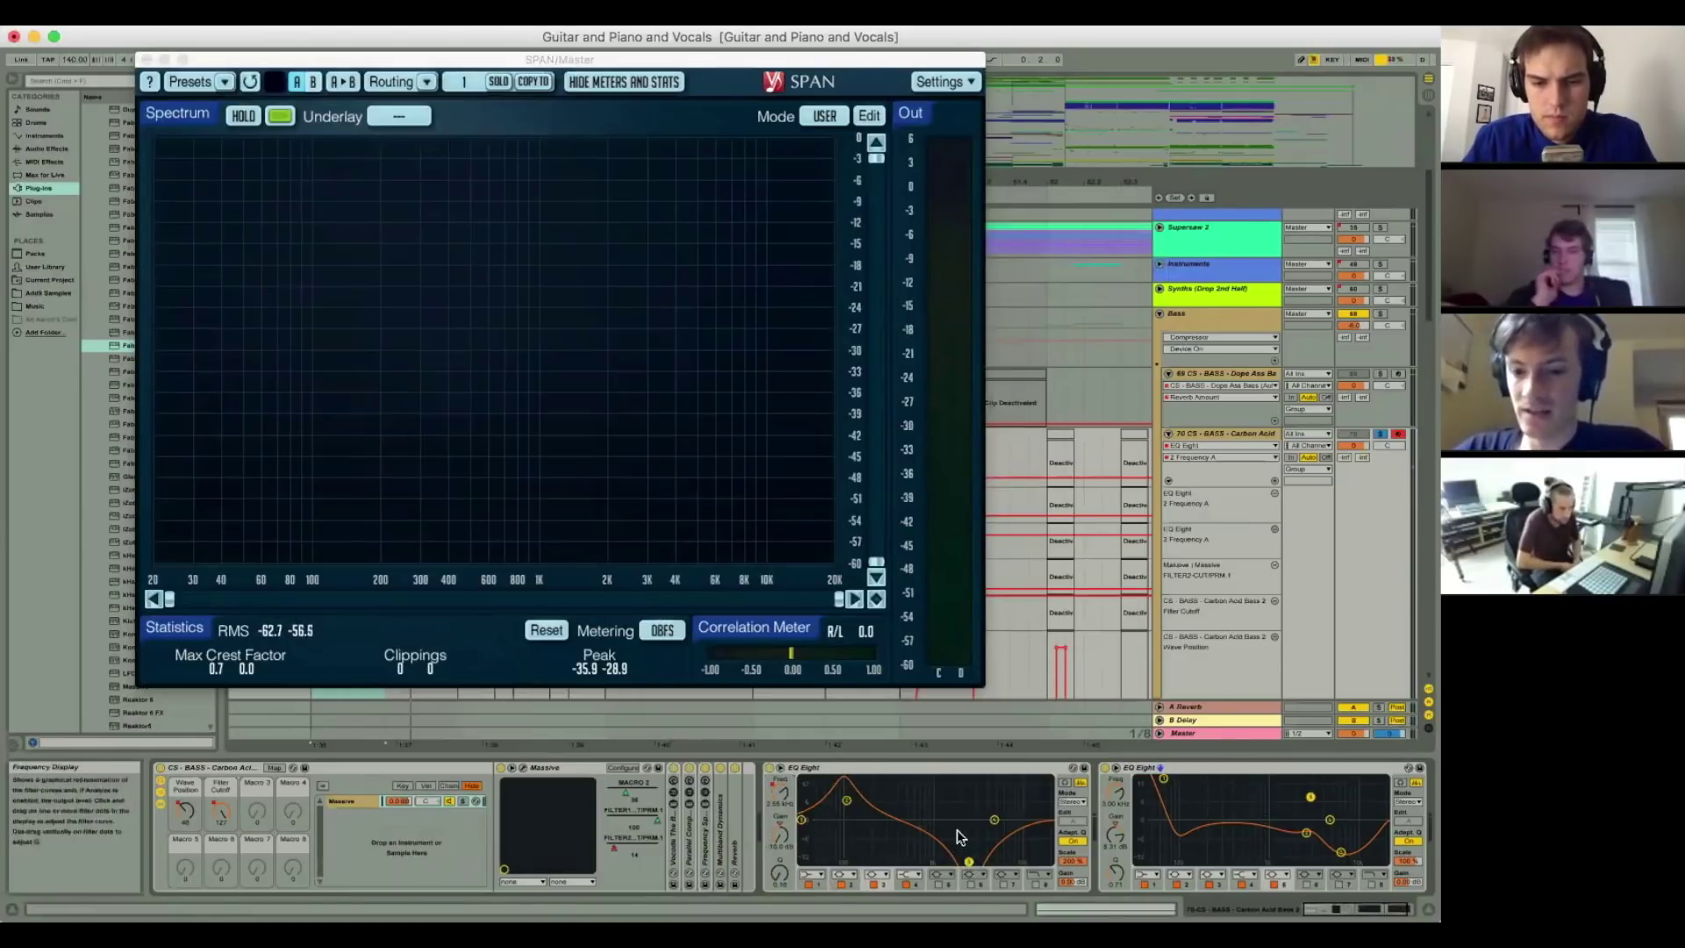
pyautogui.click(950, 767)
pyautogui.press('Delete')
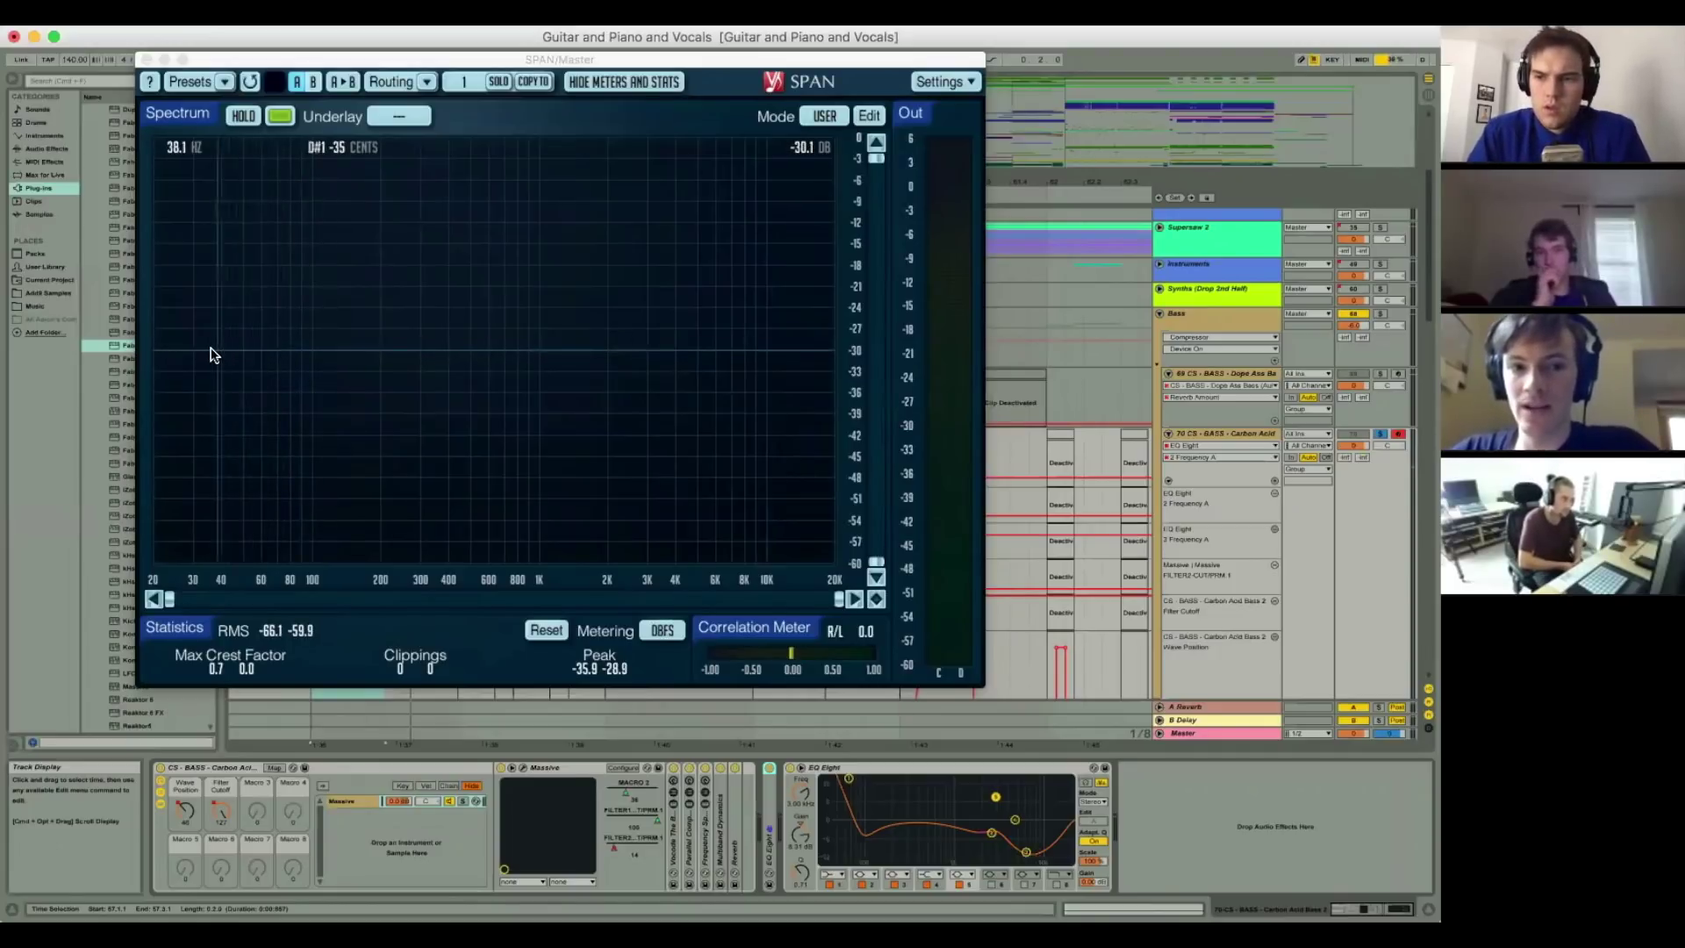
# Step: Close the SPAN window and fold the remaining EQ Eight on the Carbon Acid Bass track
pyautogui.moveTo(424, 60); pyautogui.dragTo(459, 58)
pyautogui.moveTo(459, 122); pyautogui.dragTo(491, 92)
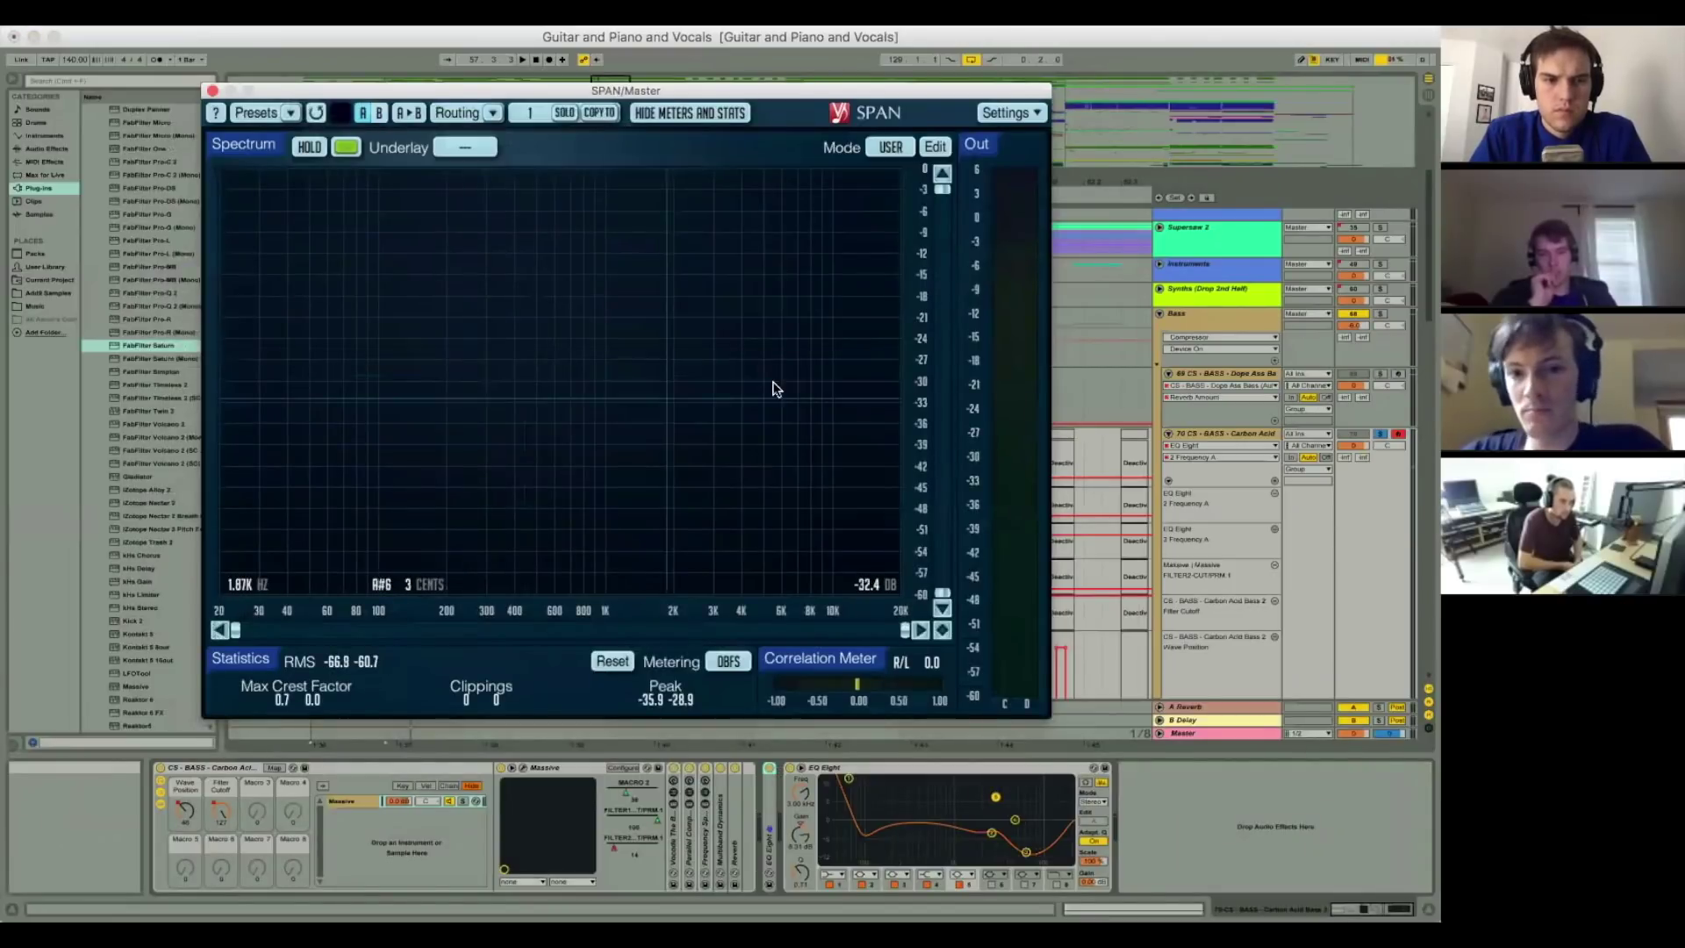
pyautogui.press('super+w')
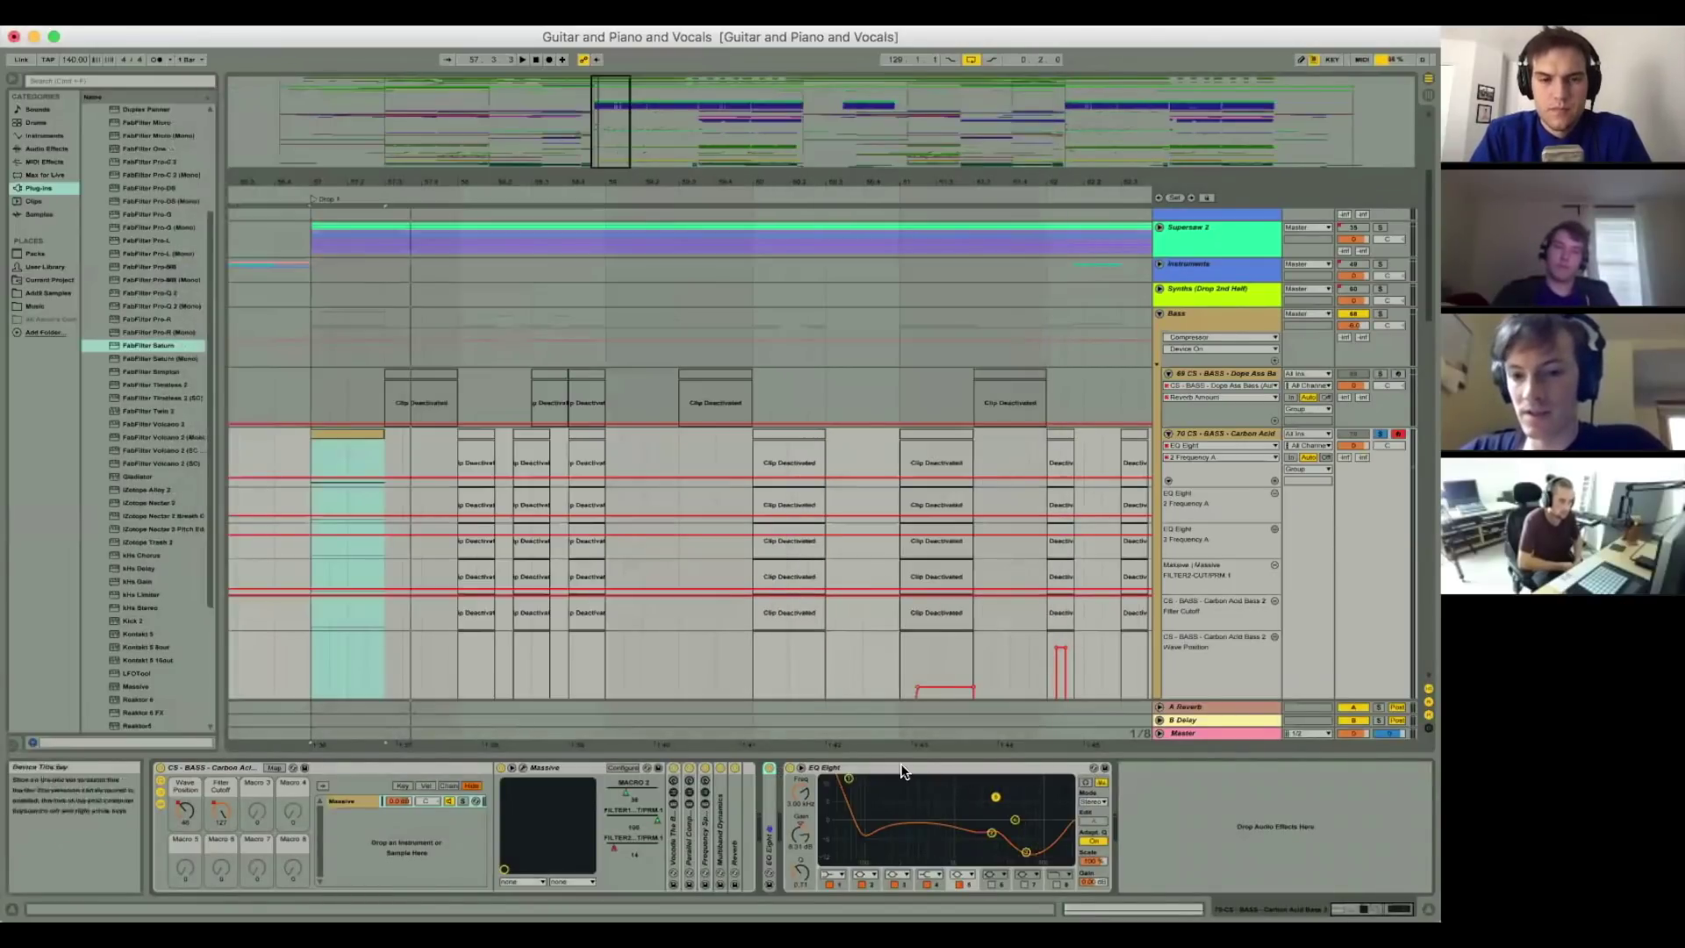
pyautogui.doubleClick(962, 767)
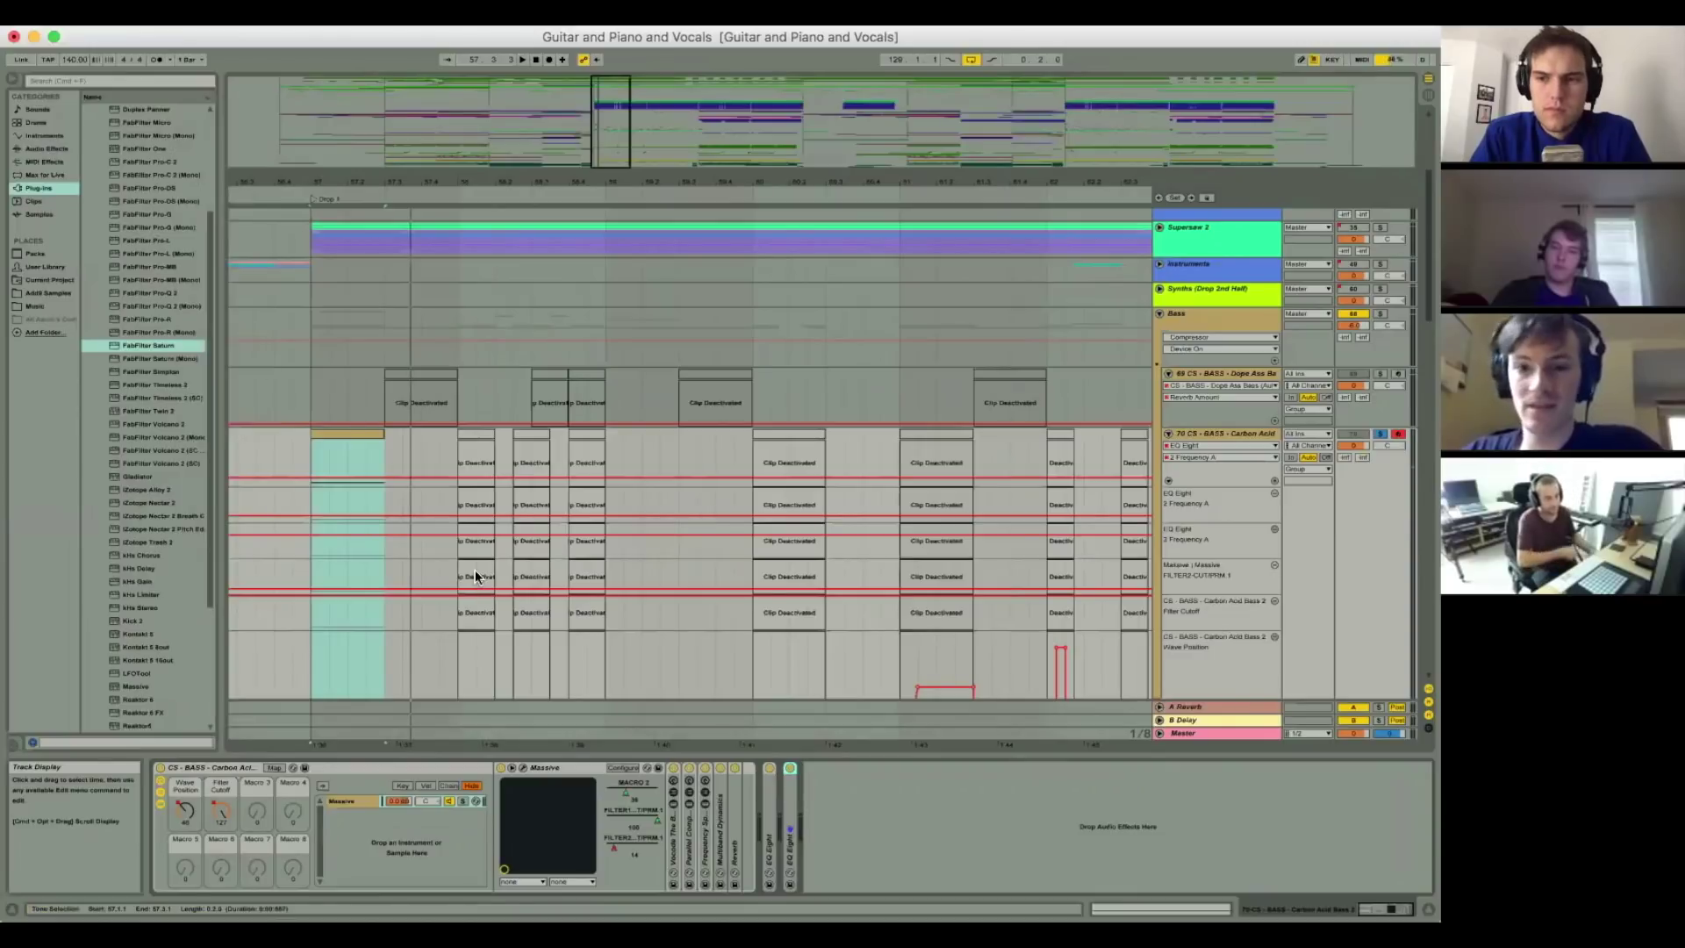
# Step: Find the Resonant Bass track and select its first audio clip at Drop 1
pyautogui.scroll(-10, 334, 457)
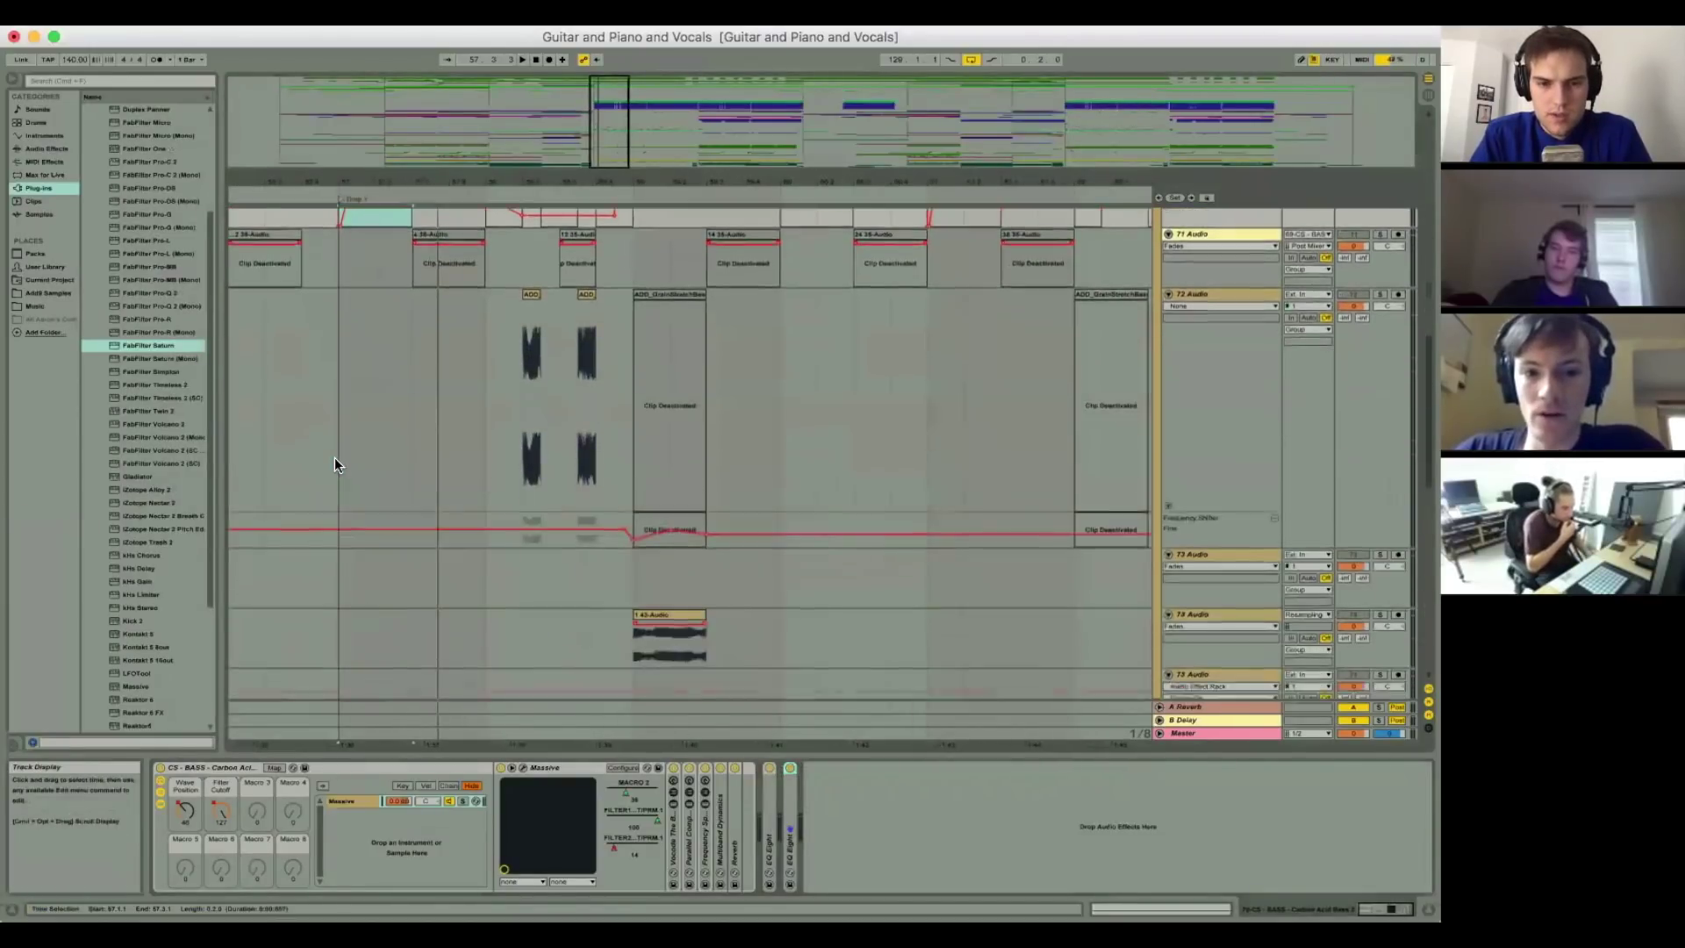
pyautogui.scroll(-5, 335, 457)
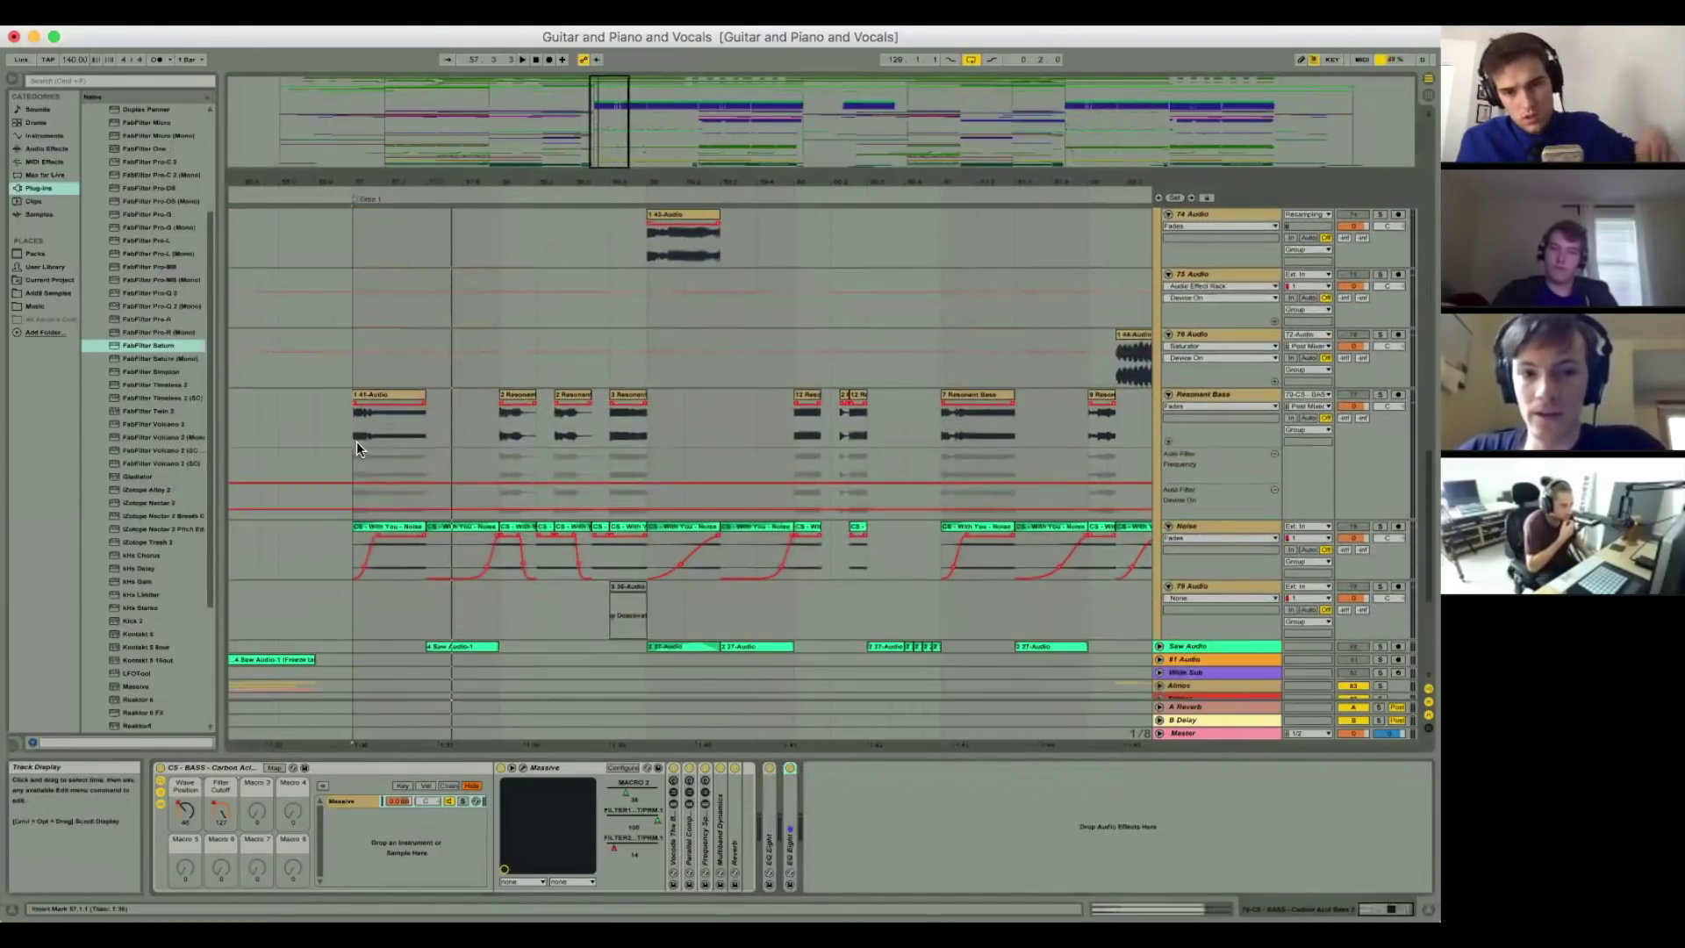
pyautogui.click(358, 432)
pyautogui.scroll(5, 400, 369)
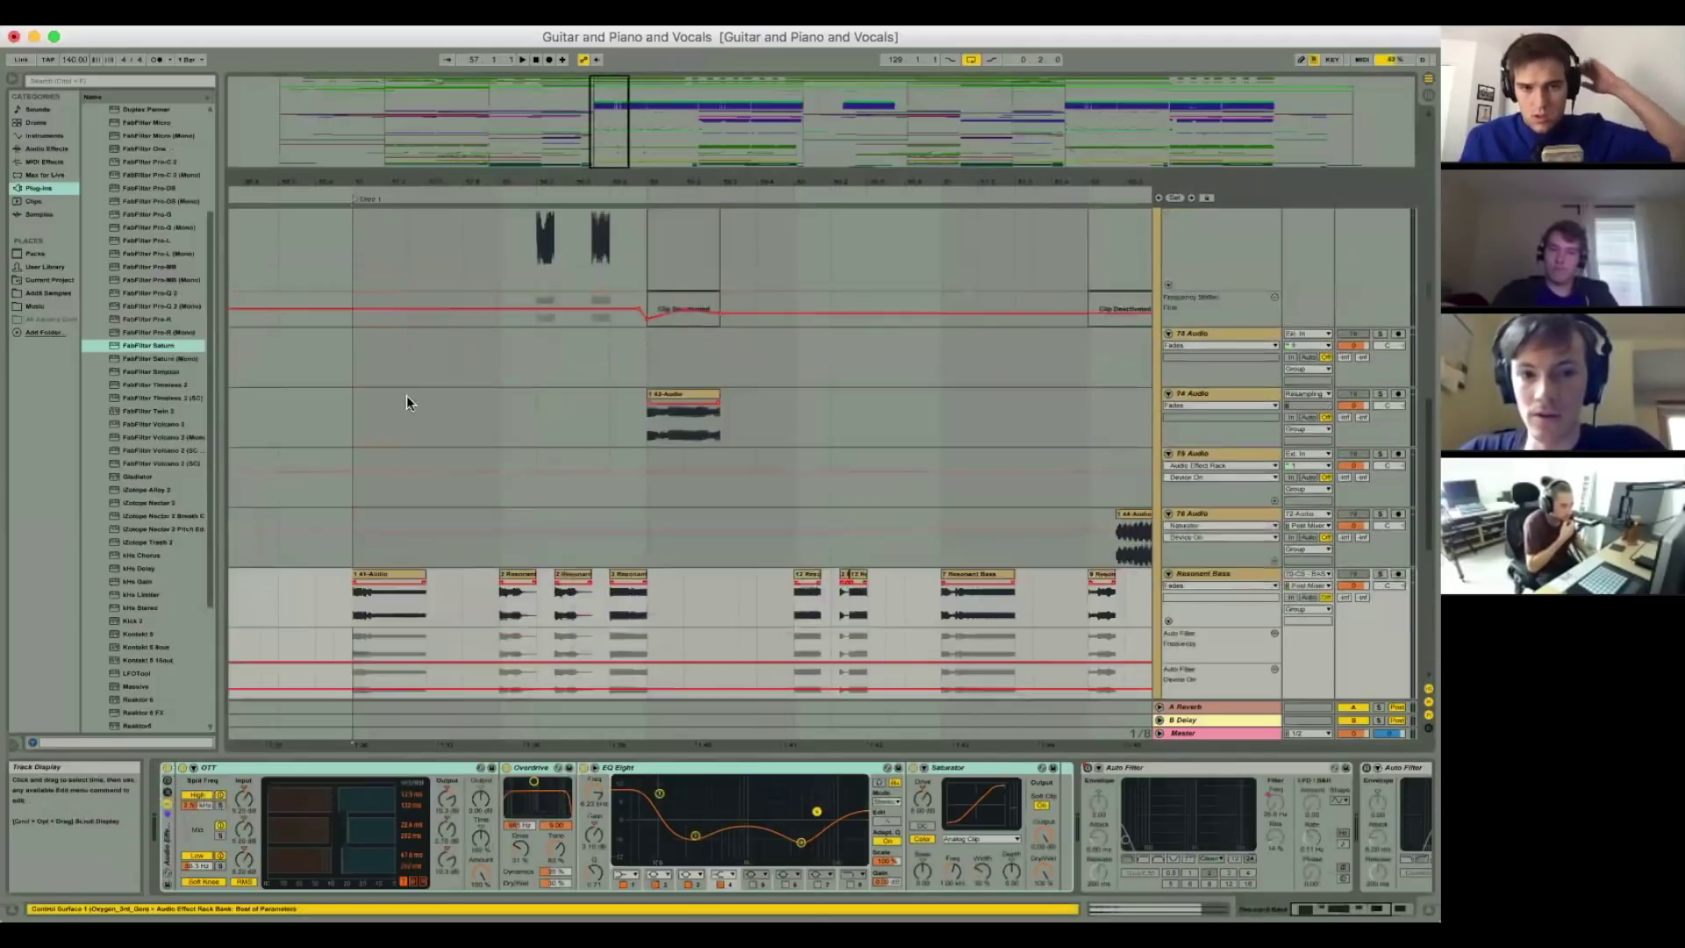
pyautogui.scroll(-5, 1161, 271)
pyautogui.moveTo(426, 448); pyautogui.dragTo(355, 448)
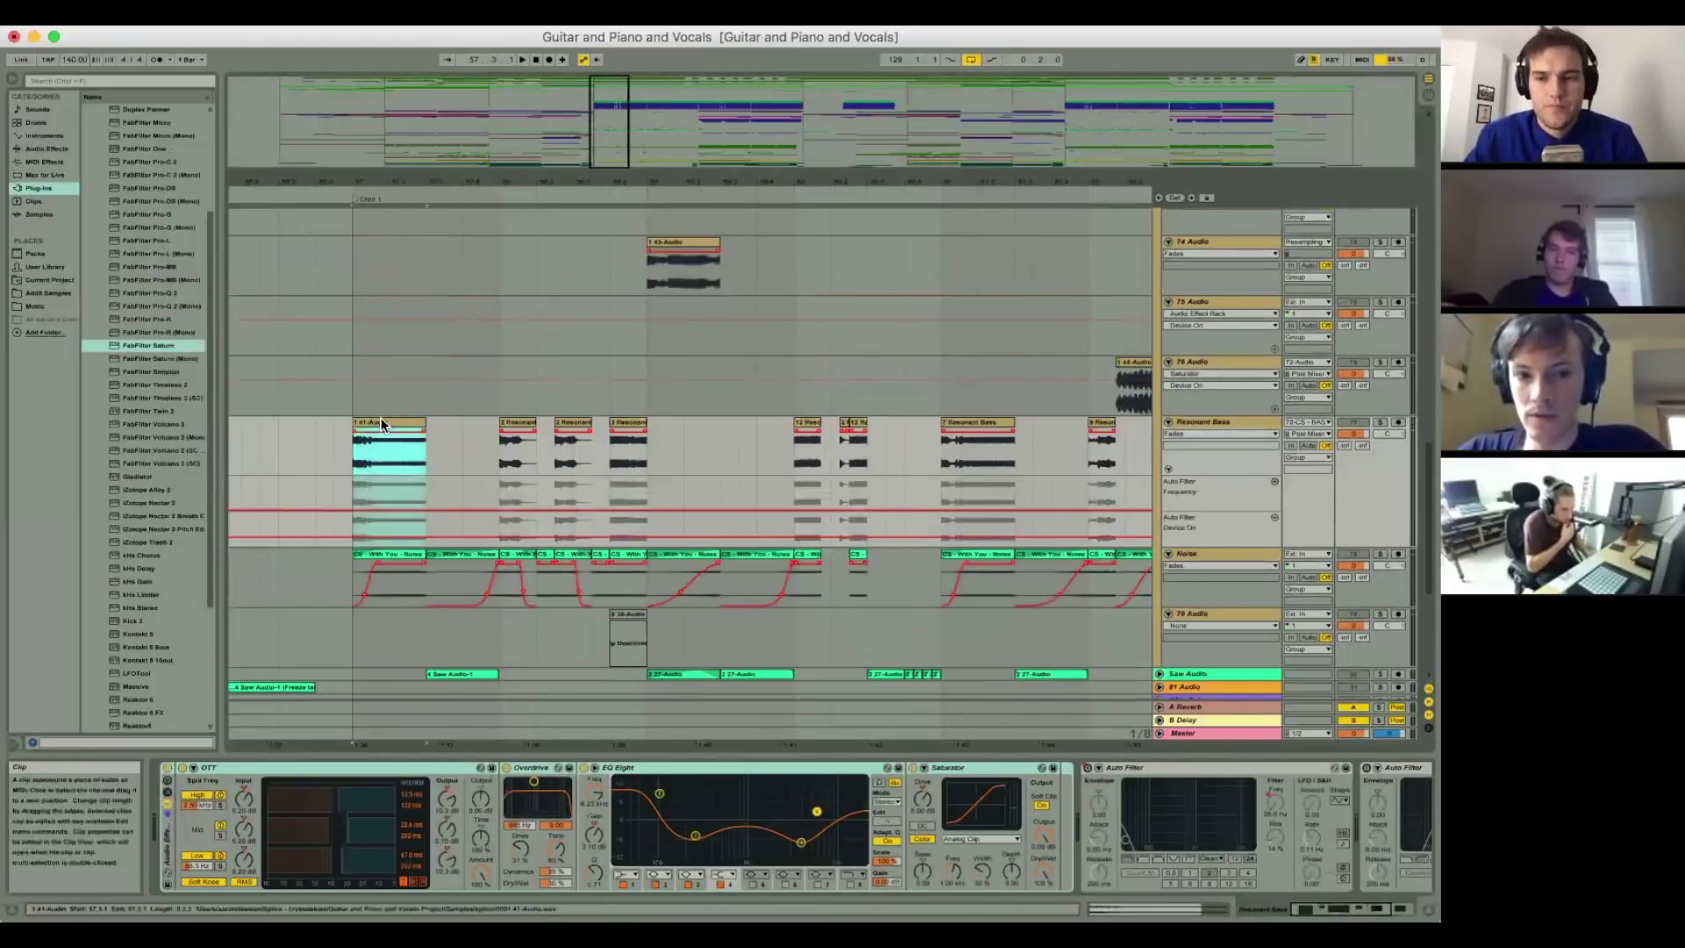
# Step: Compare the Resonant Bass clip with the bass tracks above it and examine its OTT, Overdrive, EQ Eight and Saturator chain
pyautogui.scroll(5, 386, 378)
pyautogui.scroll(5, 399, 290)
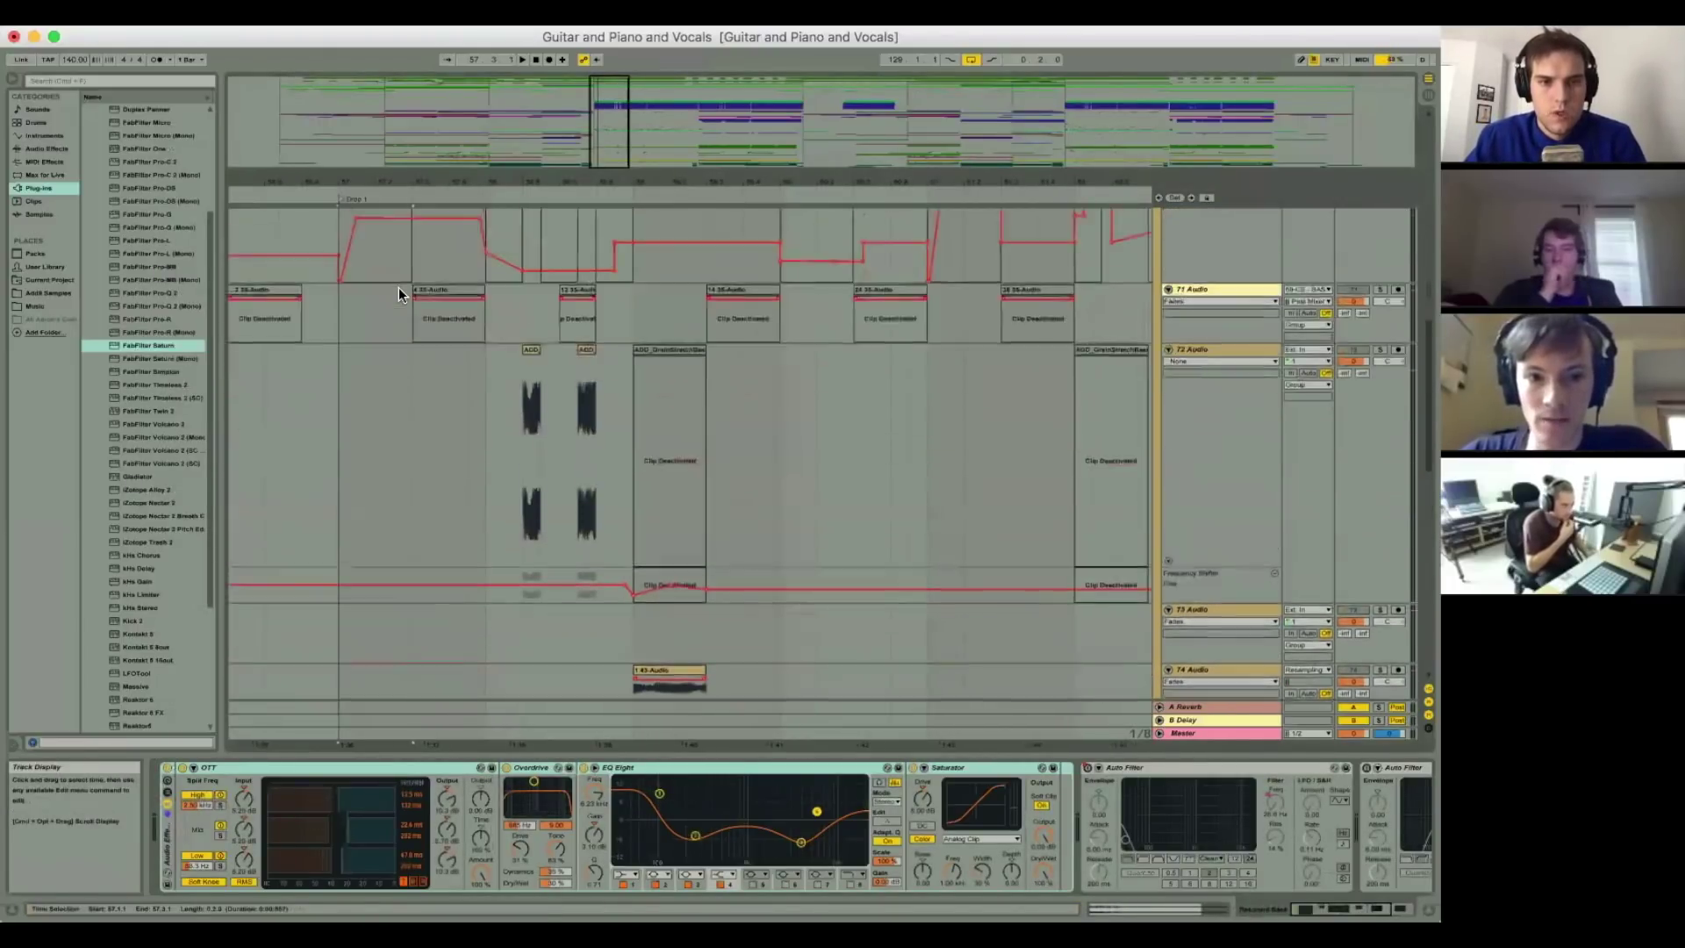
pyautogui.scroll(-10, 392, 460)
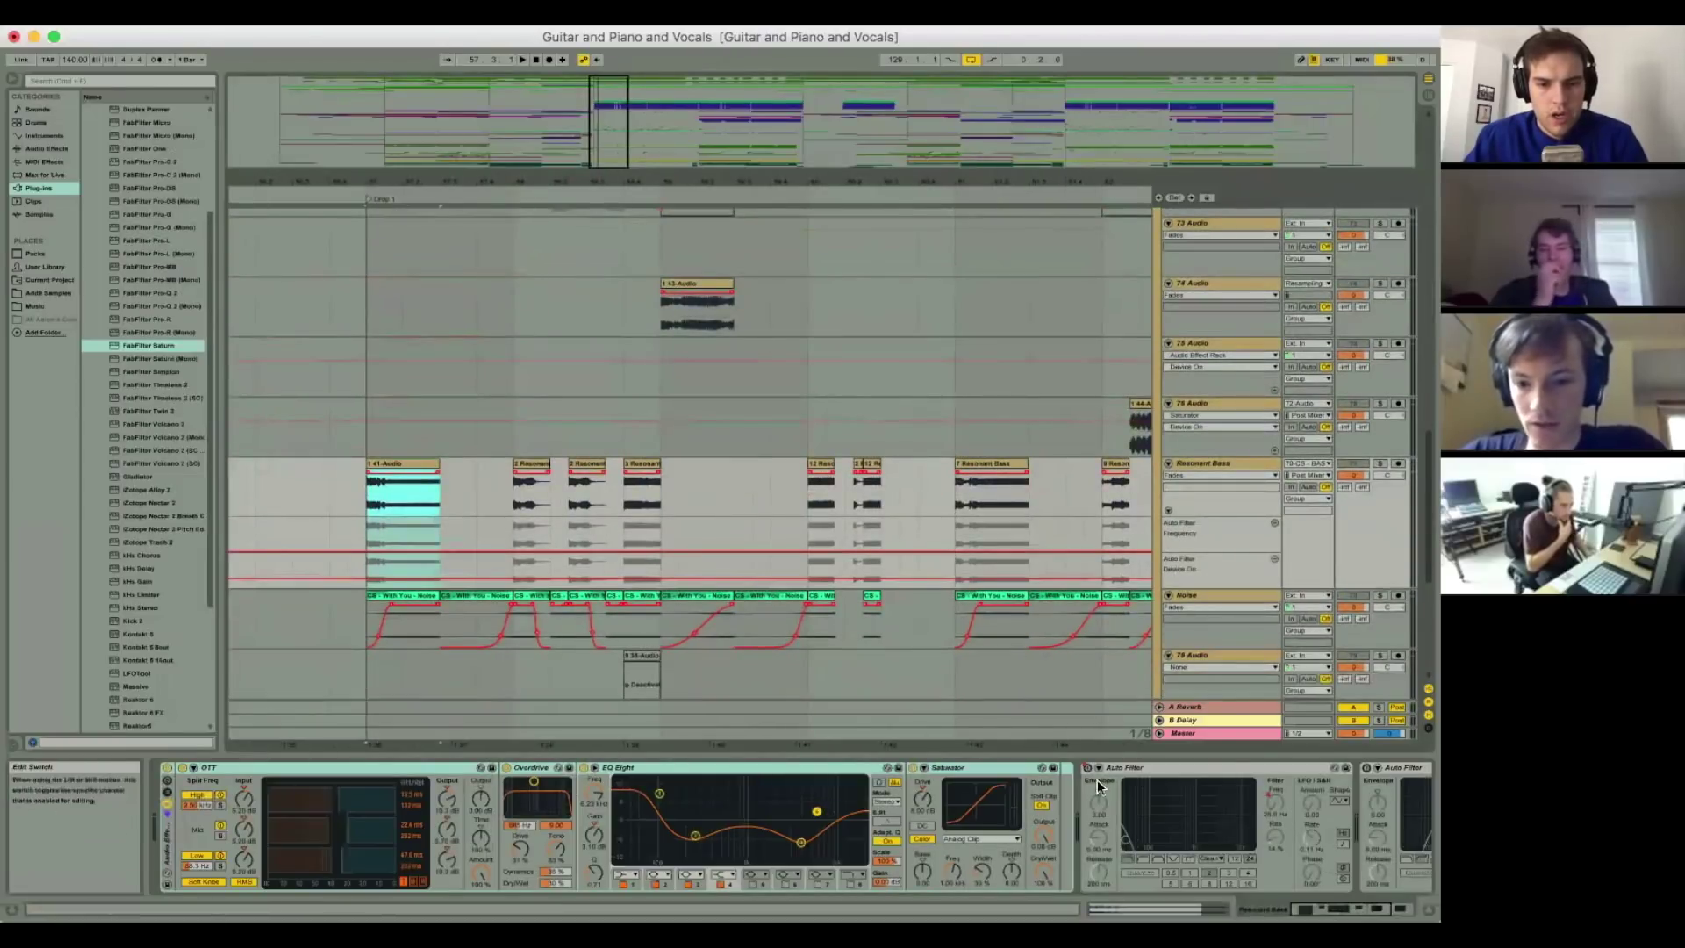
pyautogui.click(265, 769)
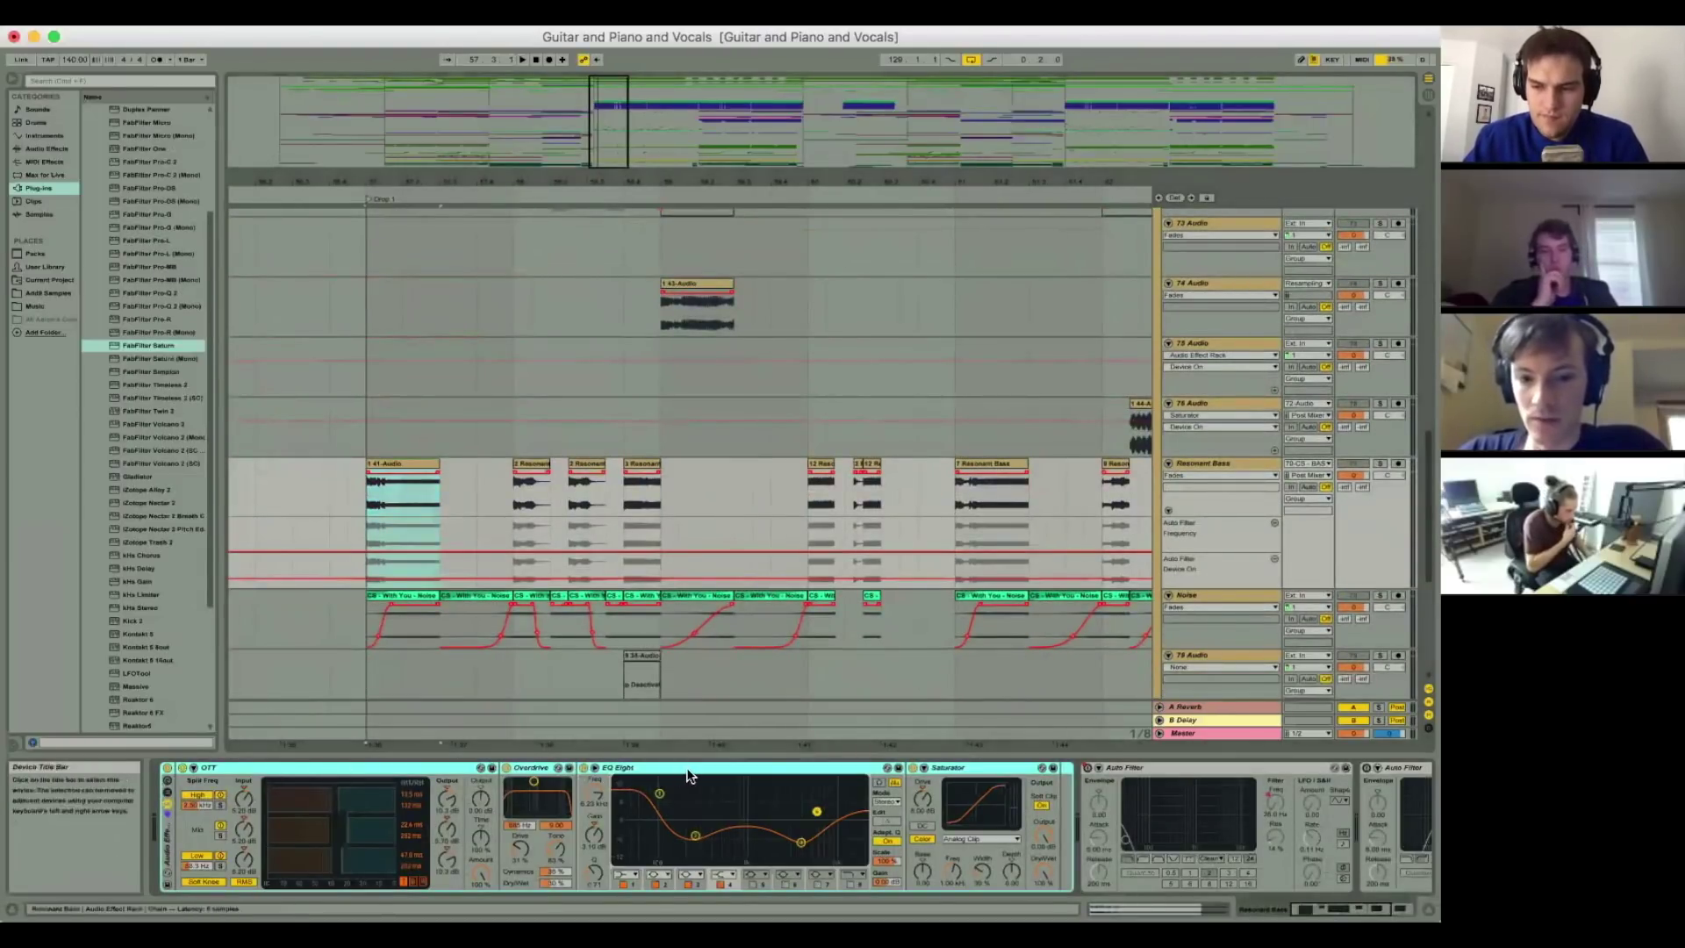
pyautogui.click(399, 463)
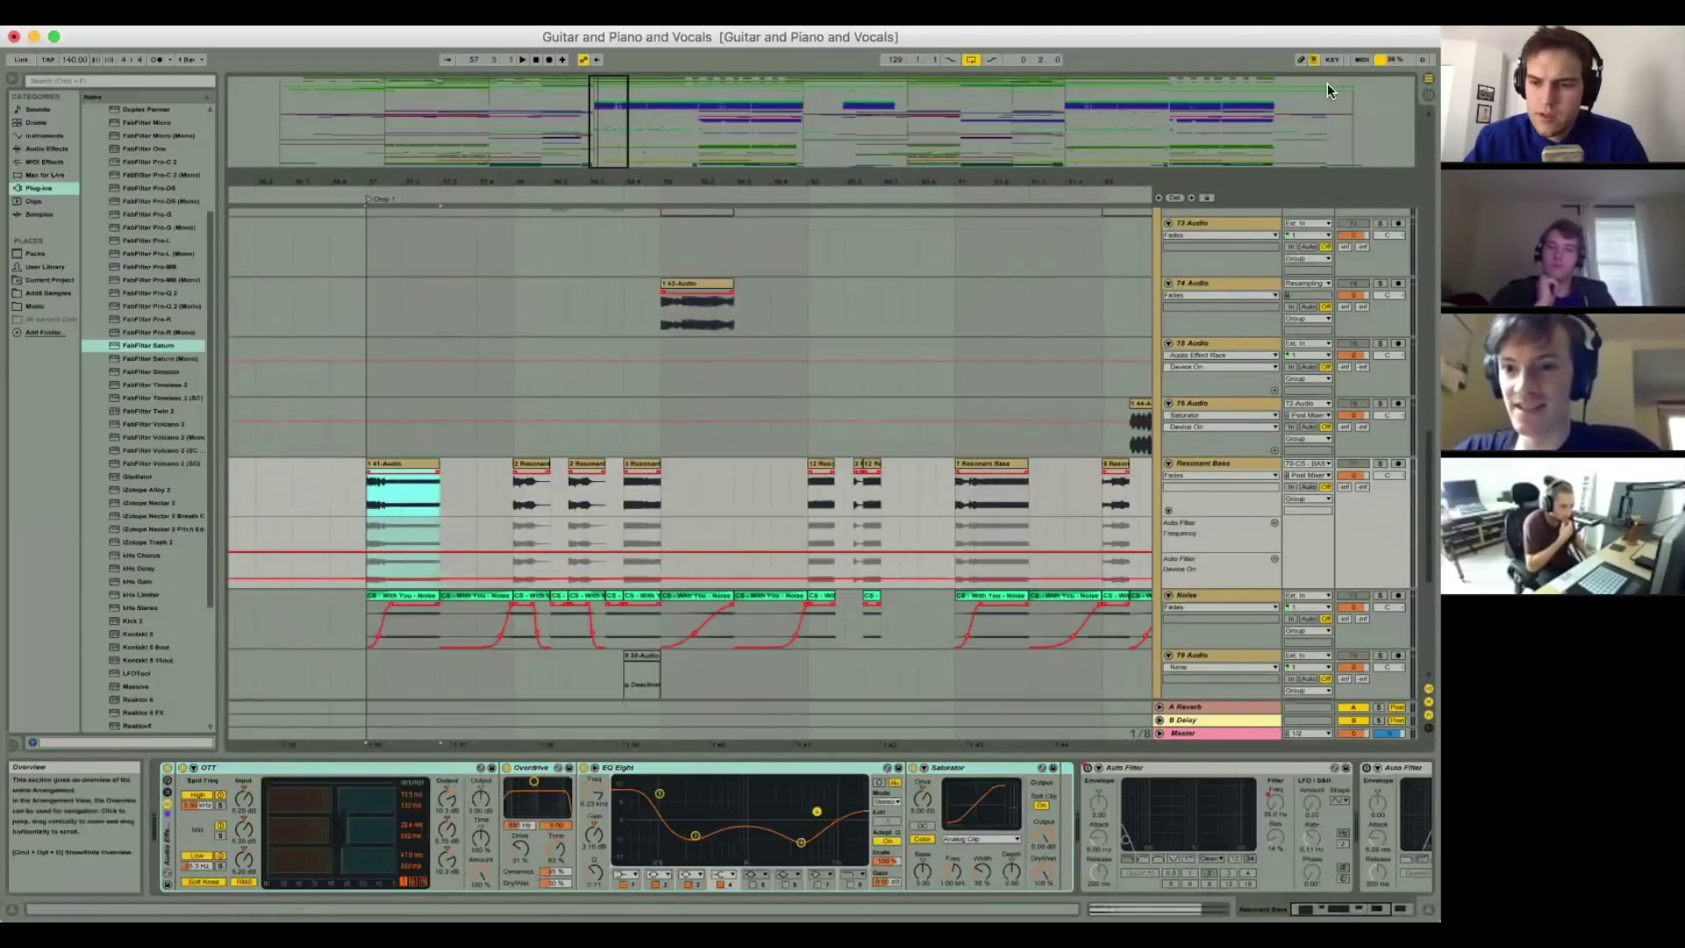
# Step: Return to the Bass group, fold it to show the remaining tracks, and unfold it again
pyautogui.scroll(10, 714, 372)
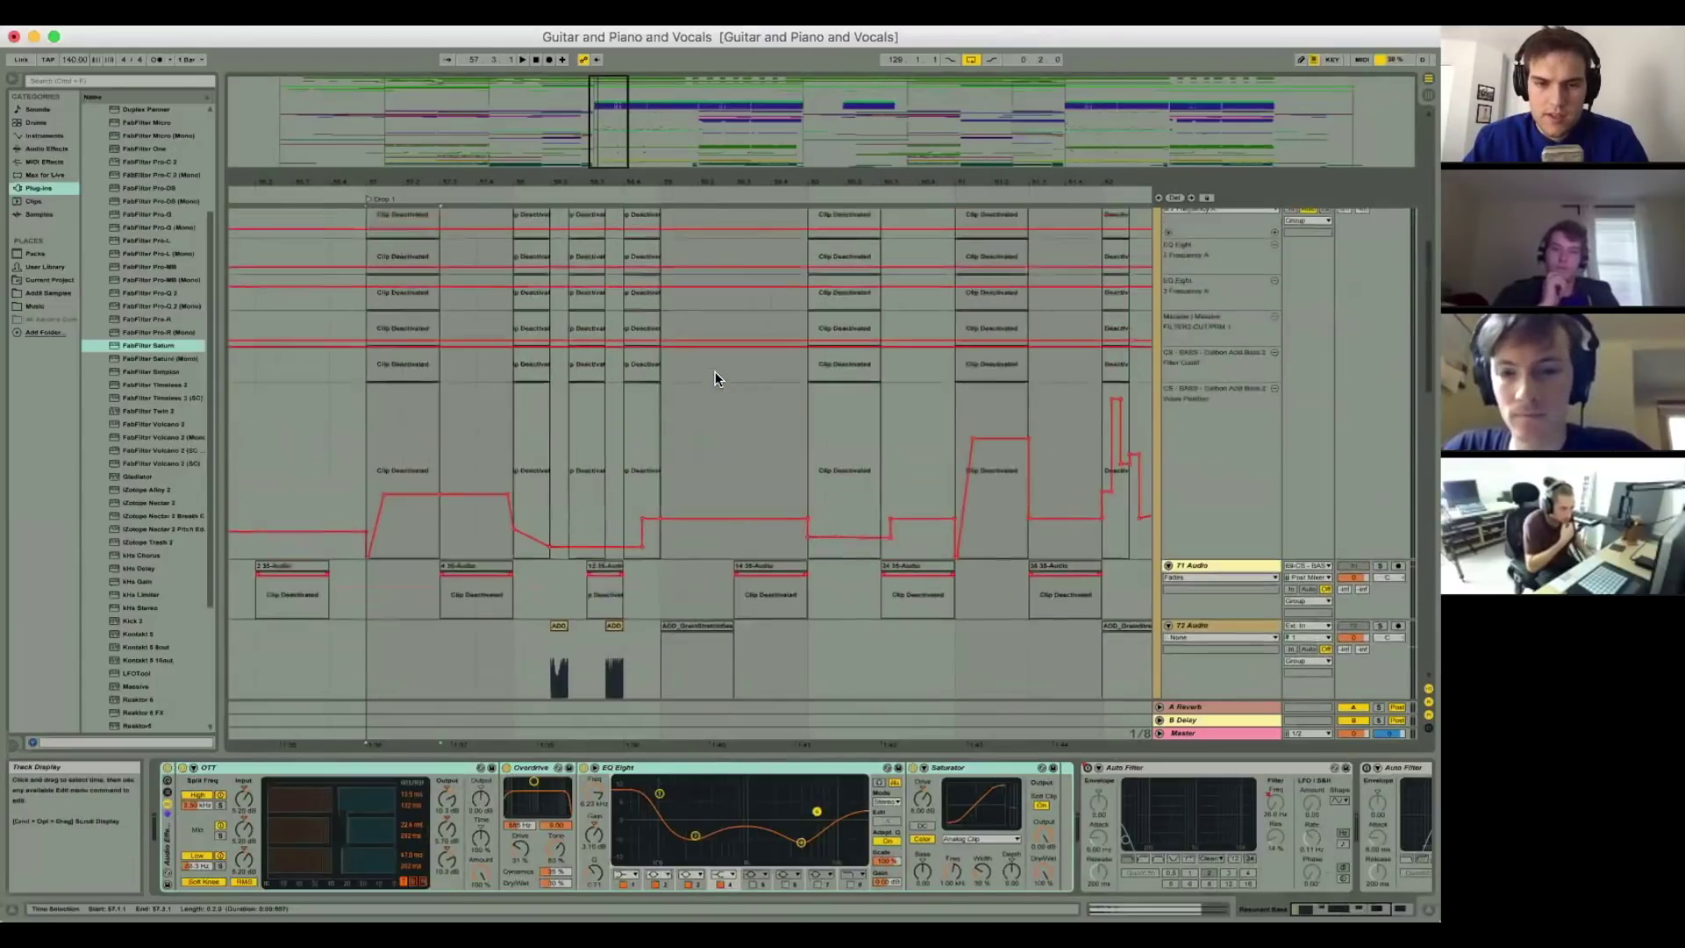
pyautogui.scroll(3, 714, 372)
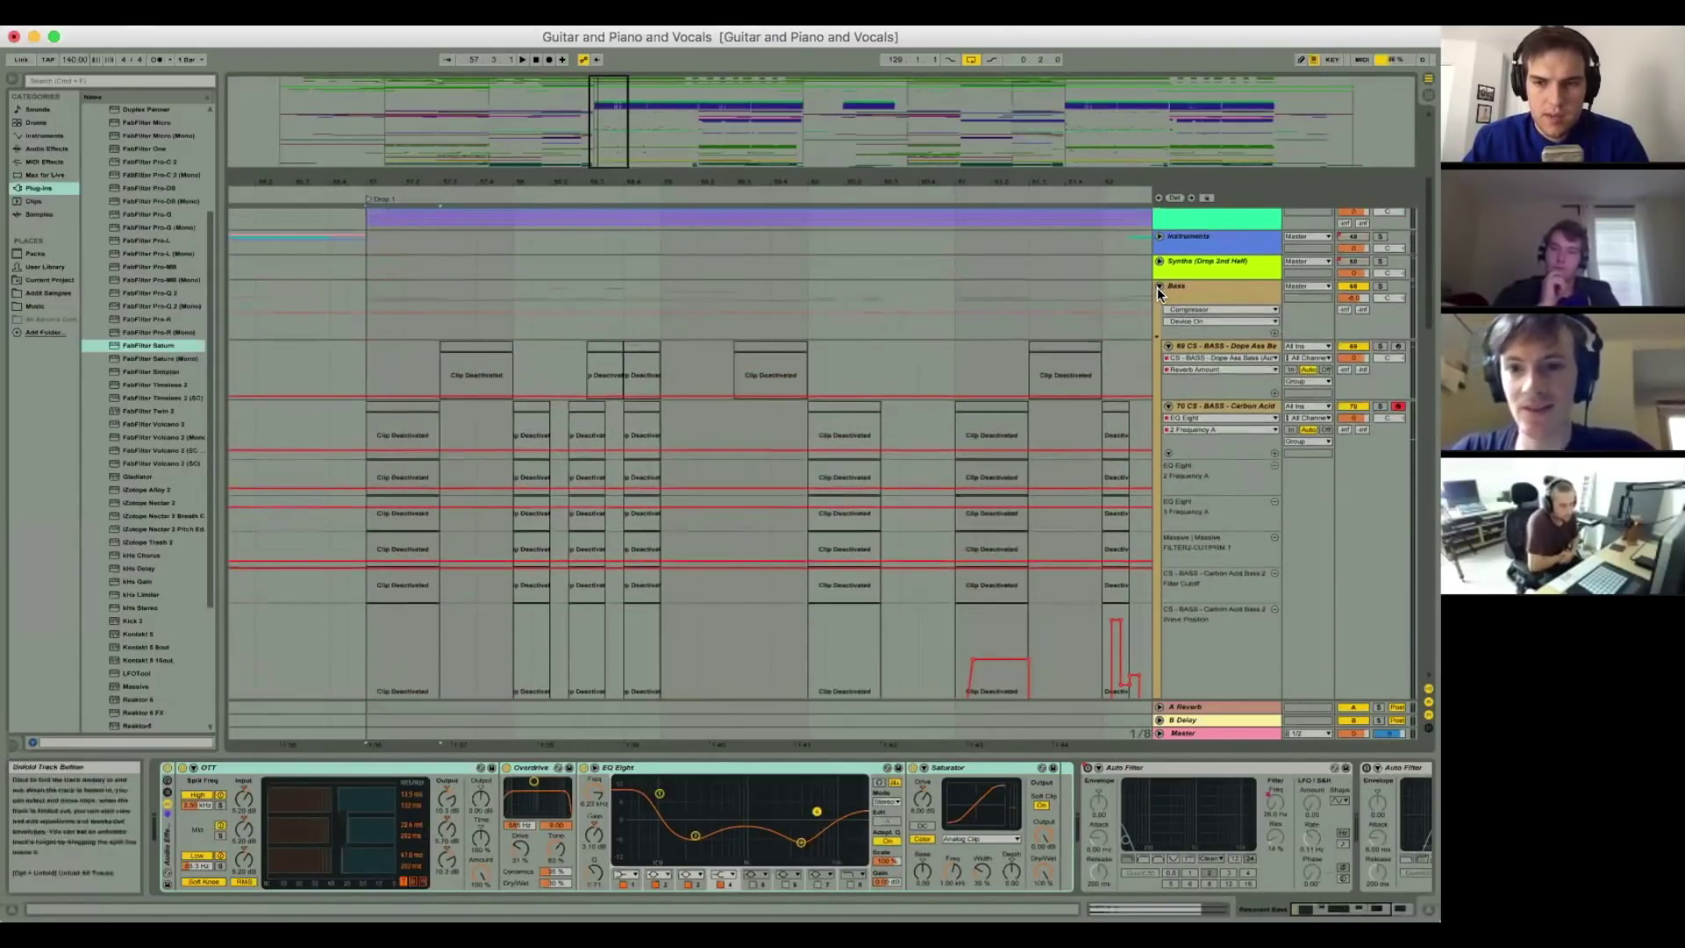
pyautogui.click(1160, 288)
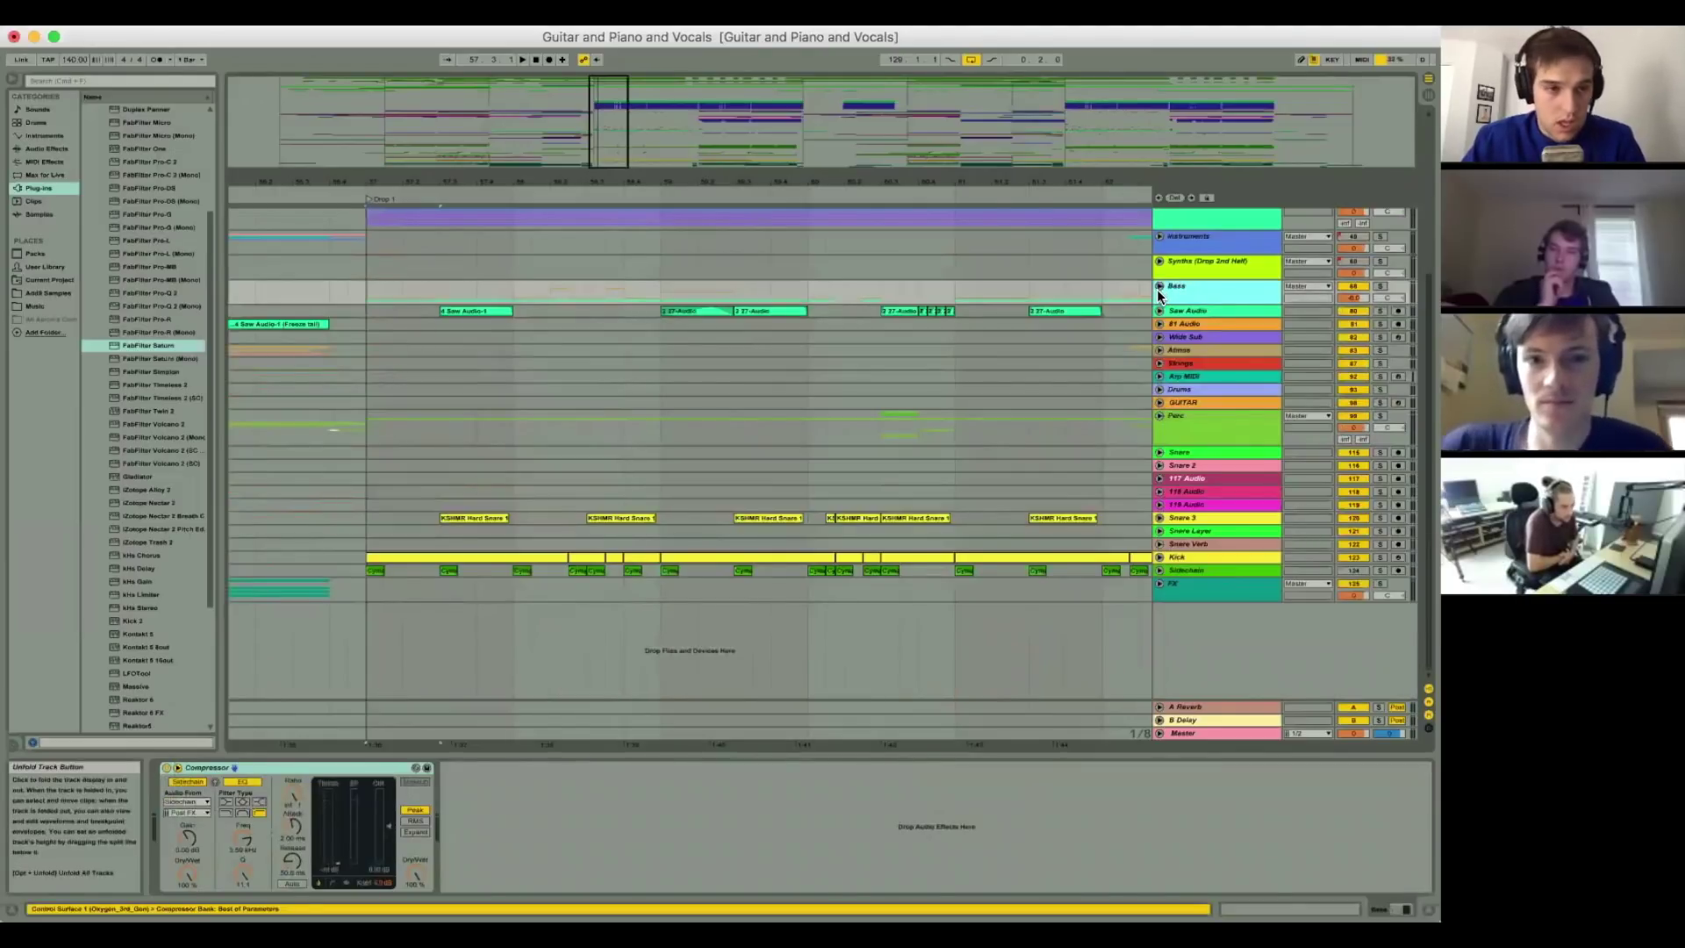
pyautogui.click(1159, 288)
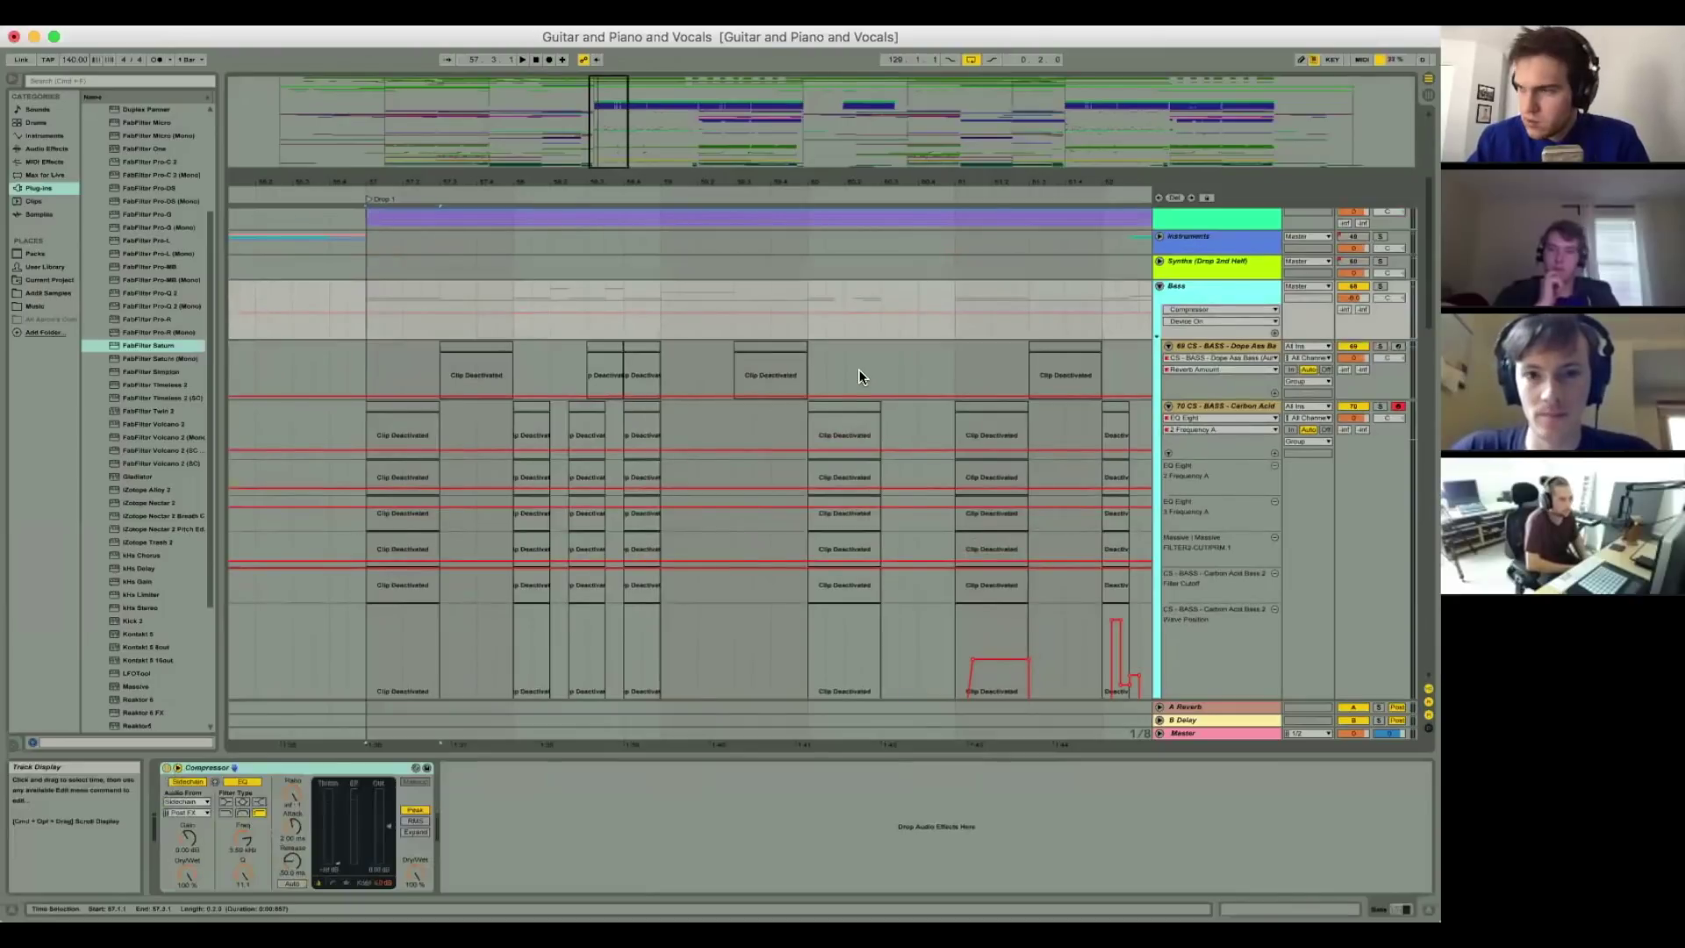
# Step: Fold the Bass group, open the Bass folder within SAMPLES in the personal sample library, and widen the browser to read the file names
pyautogui.click(1159, 287)
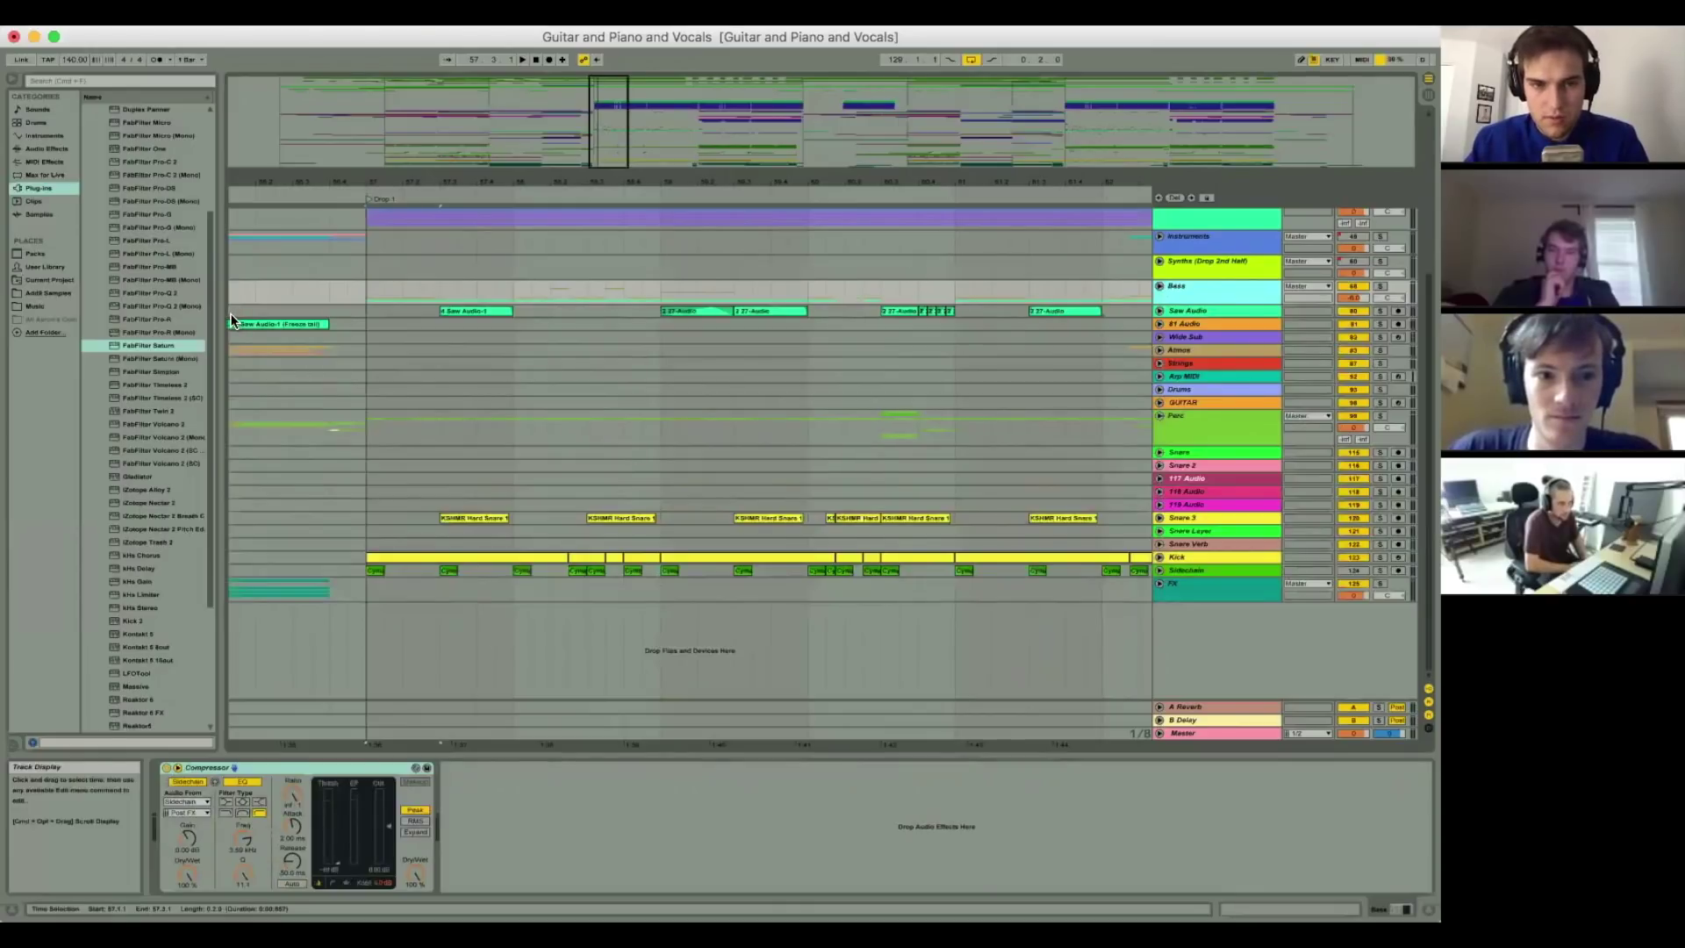
pyautogui.moveTo(219, 331); pyautogui.dragTo(293, 331)
pyautogui.click(64, 294)
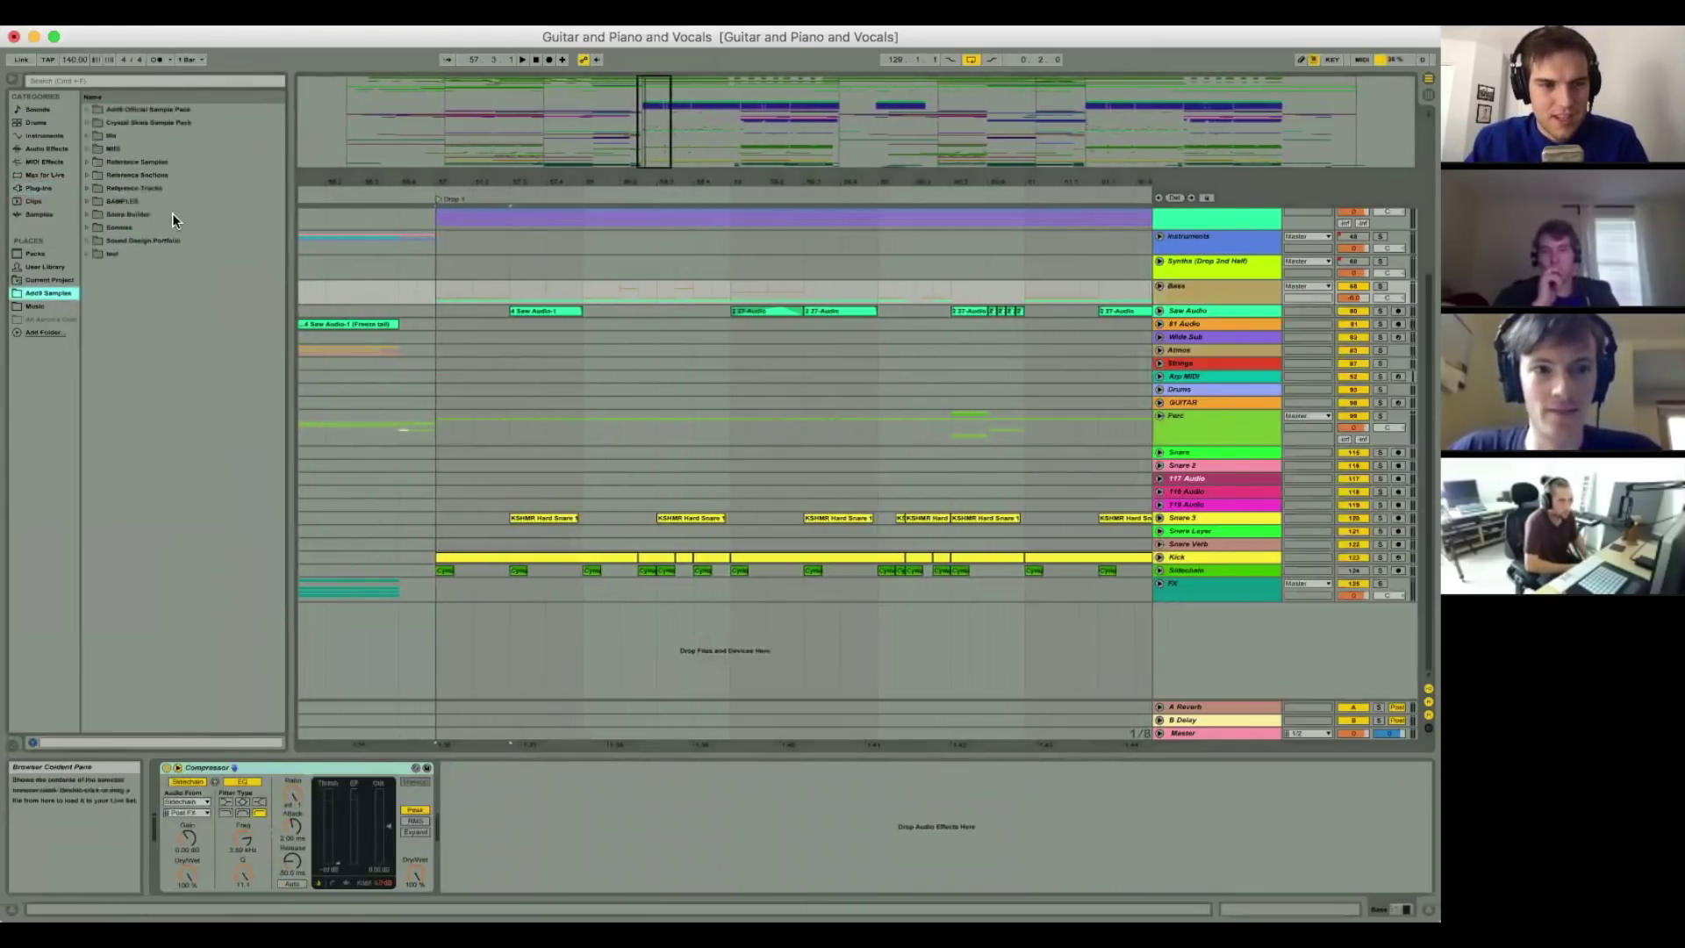
pyautogui.click(87, 202)
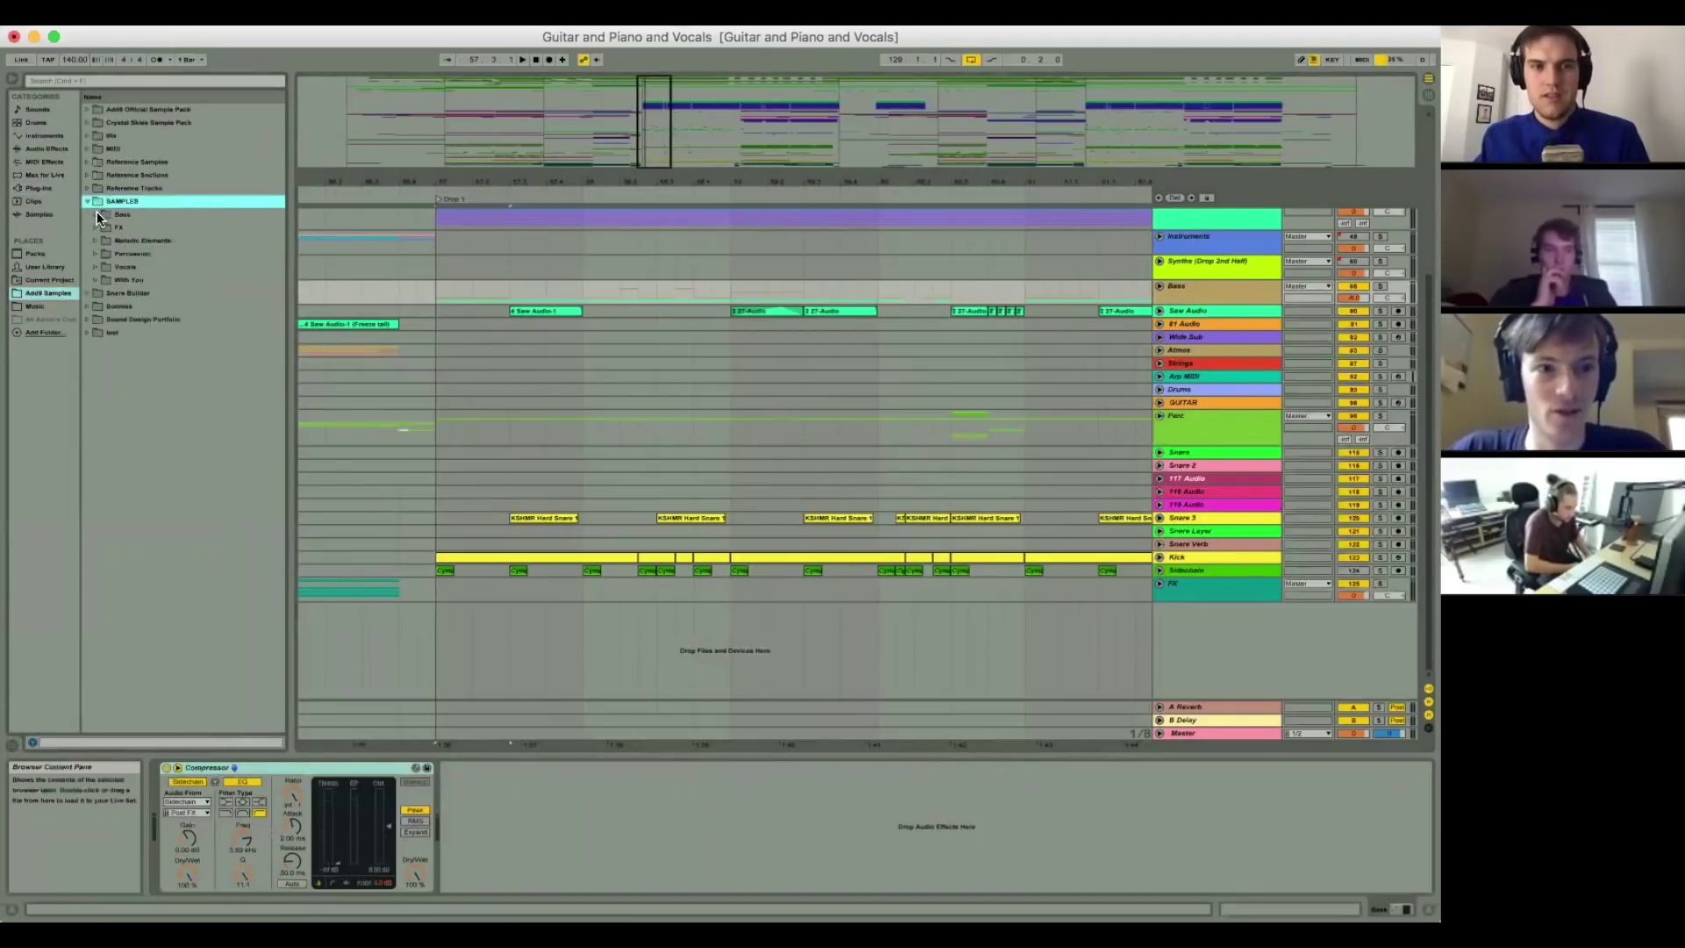
pyautogui.doubleClick(176, 218)
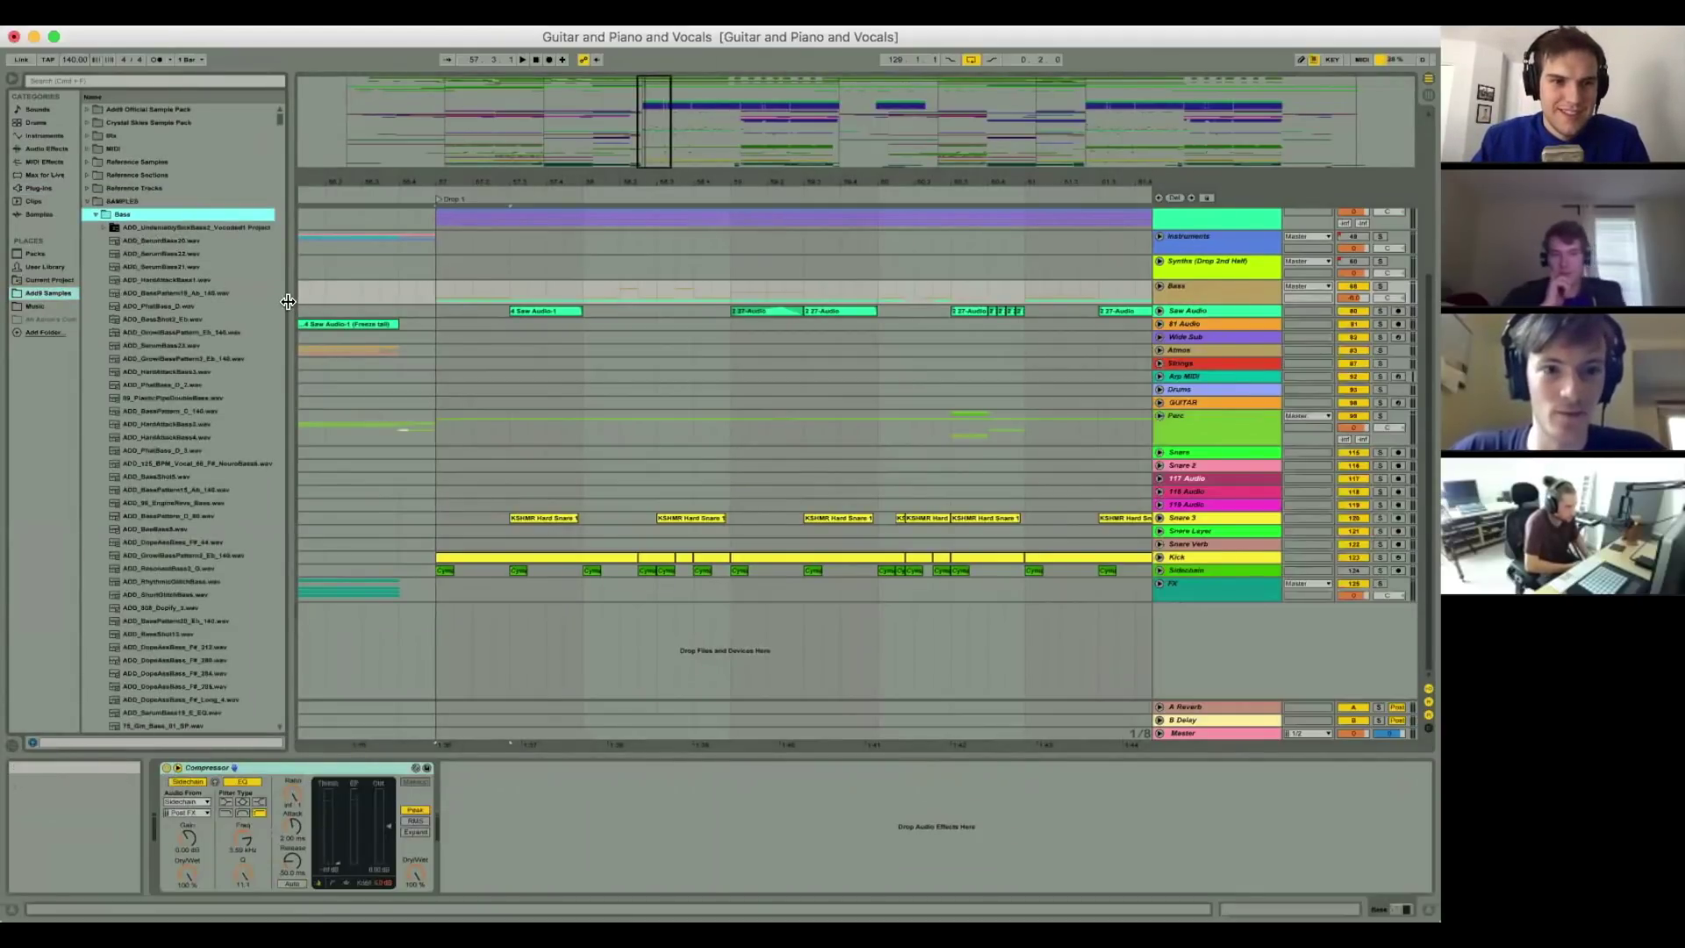
pyautogui.moveTo(292, 213); pyautogui.dragTo(452, 209)
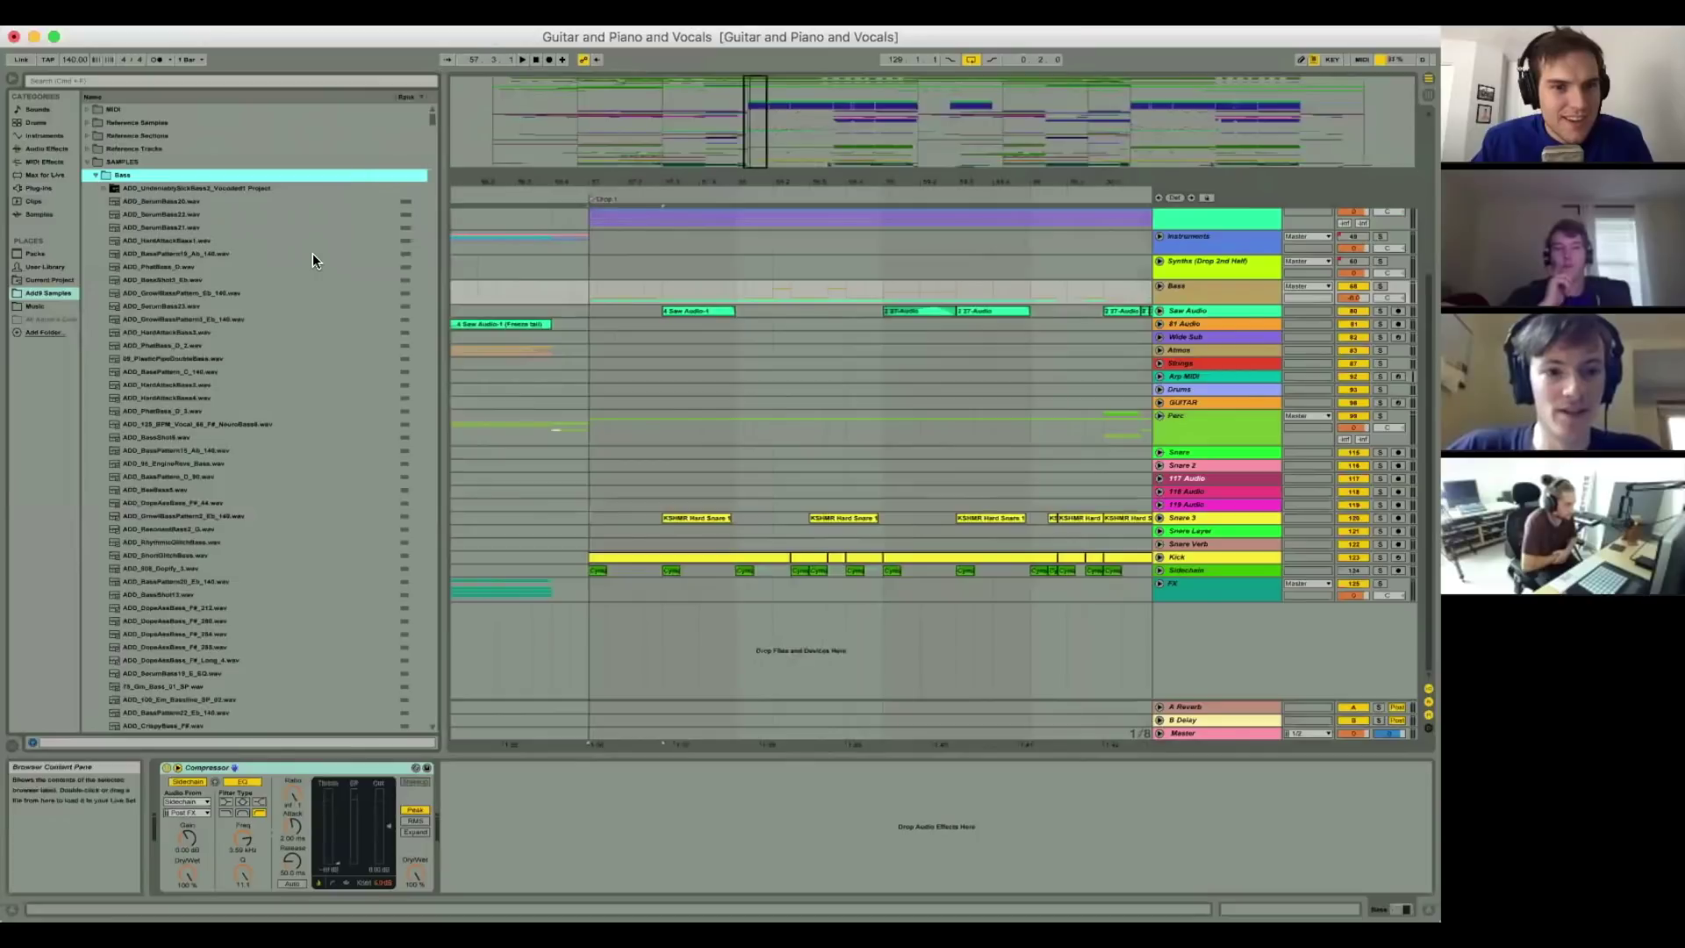
# Step: Look through the bass sample list from its start to the DopeAssBass files
pyautogui.click(213, 213)
pyautogui.scroll(-10, 165, 289)
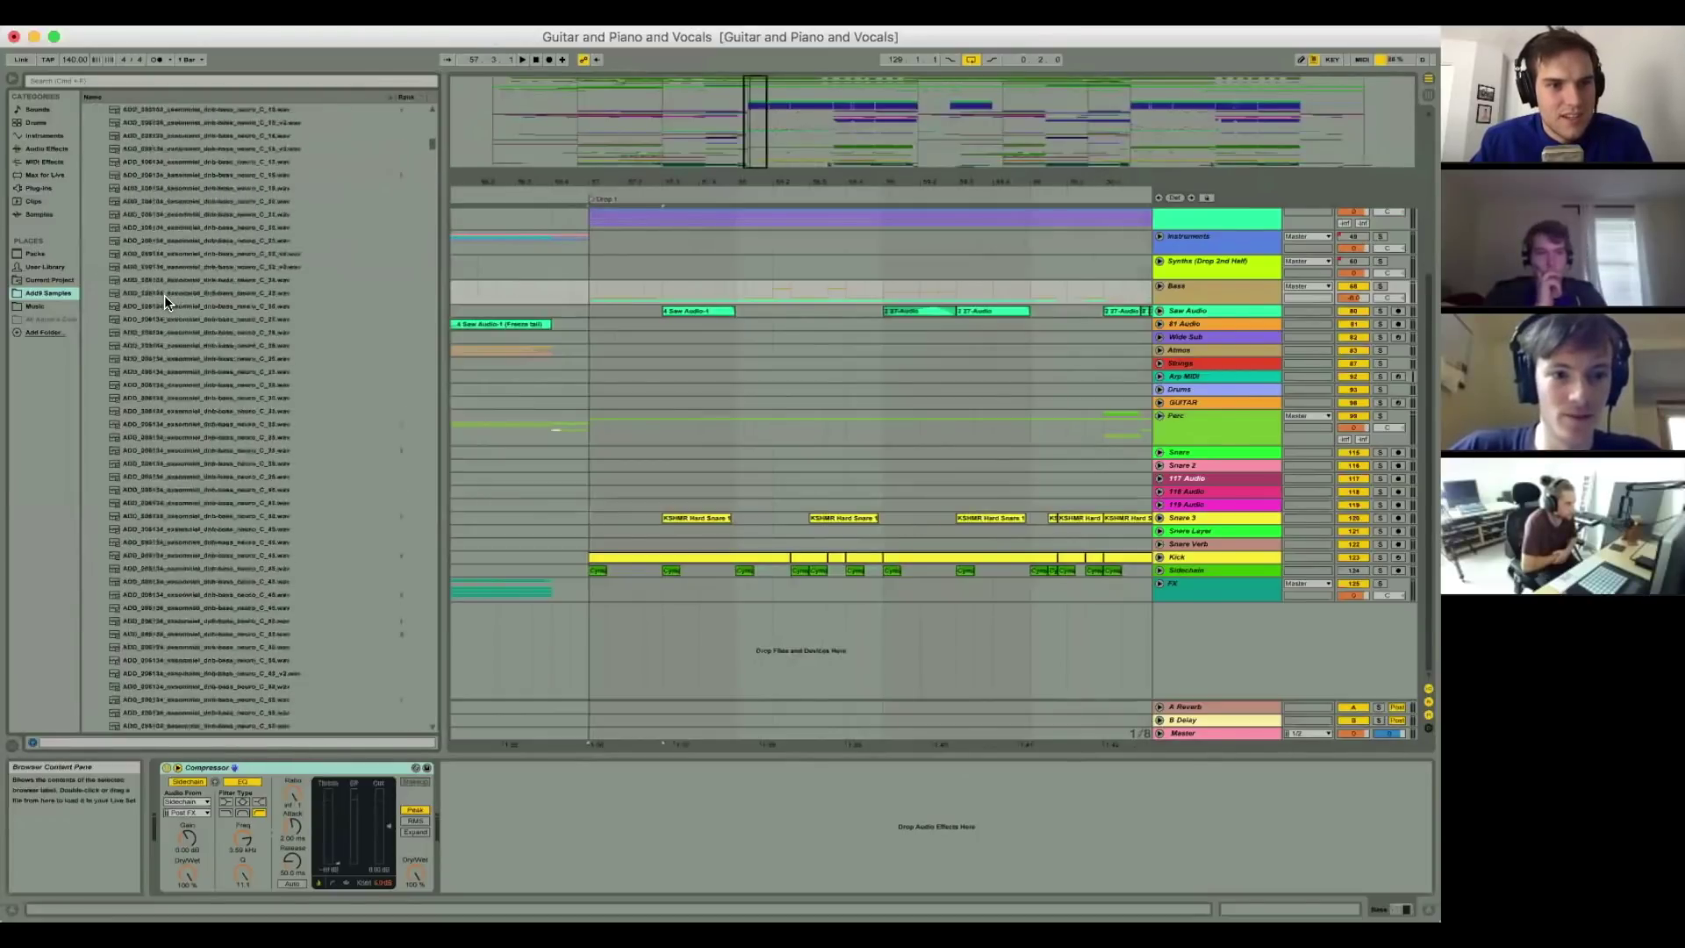
pyautogui.scroll(-1, 165, 295)
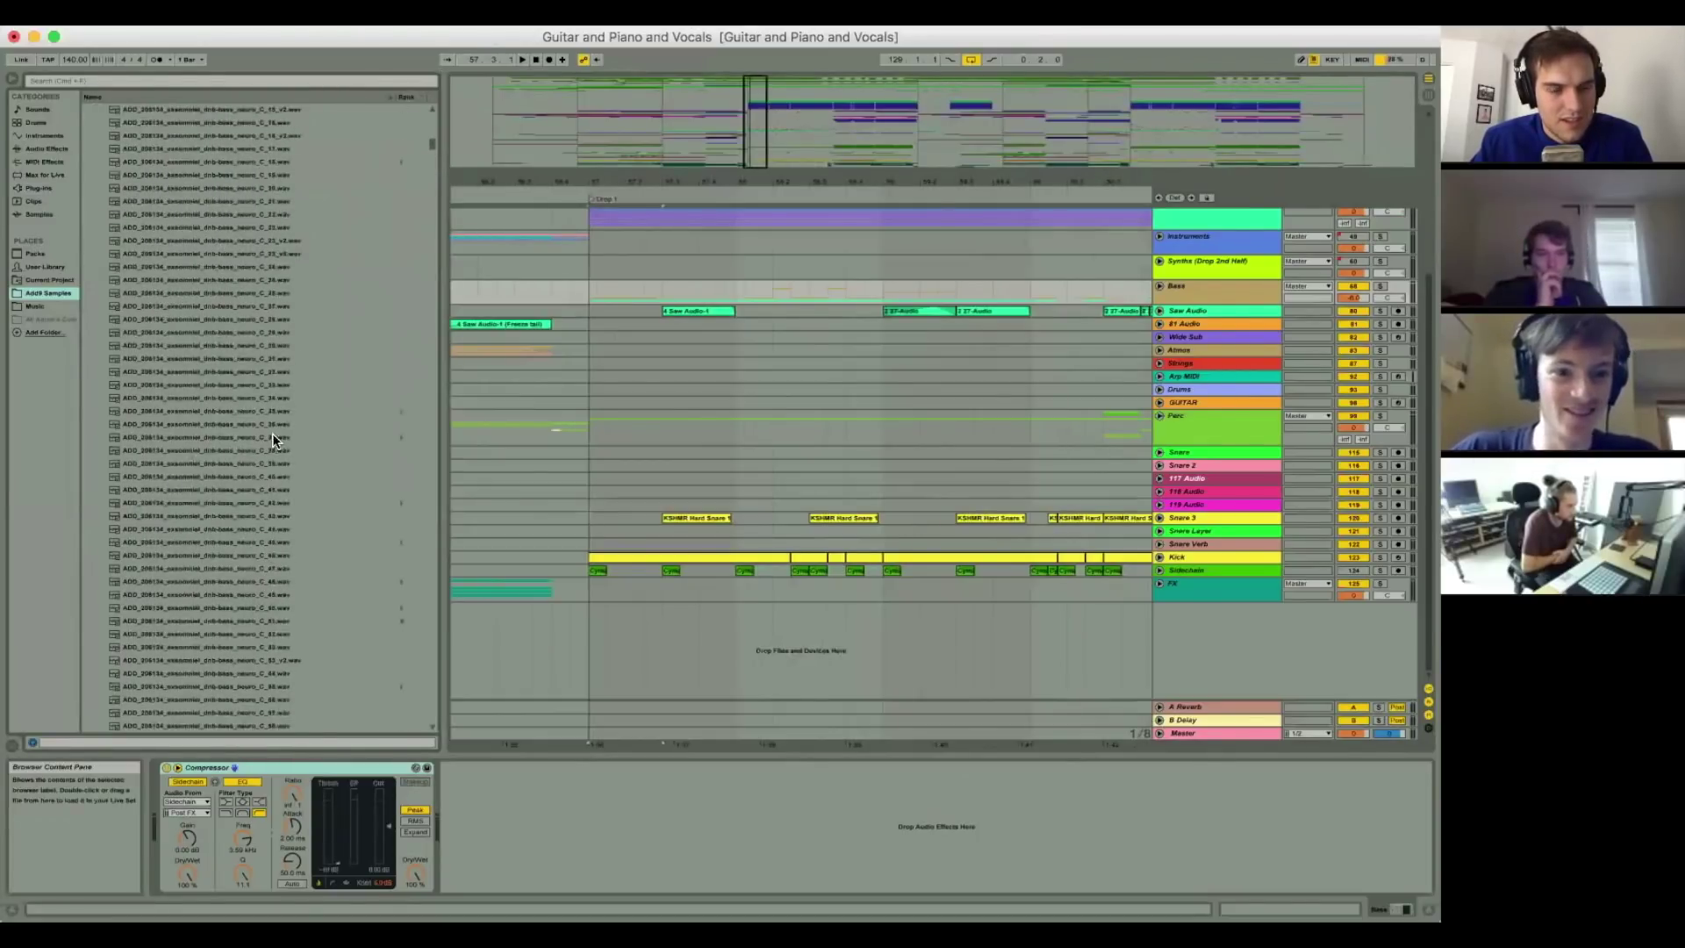
pyautogui.scroll(2, 272, 418)
pyautogui.scroll(-6, 272, 418)
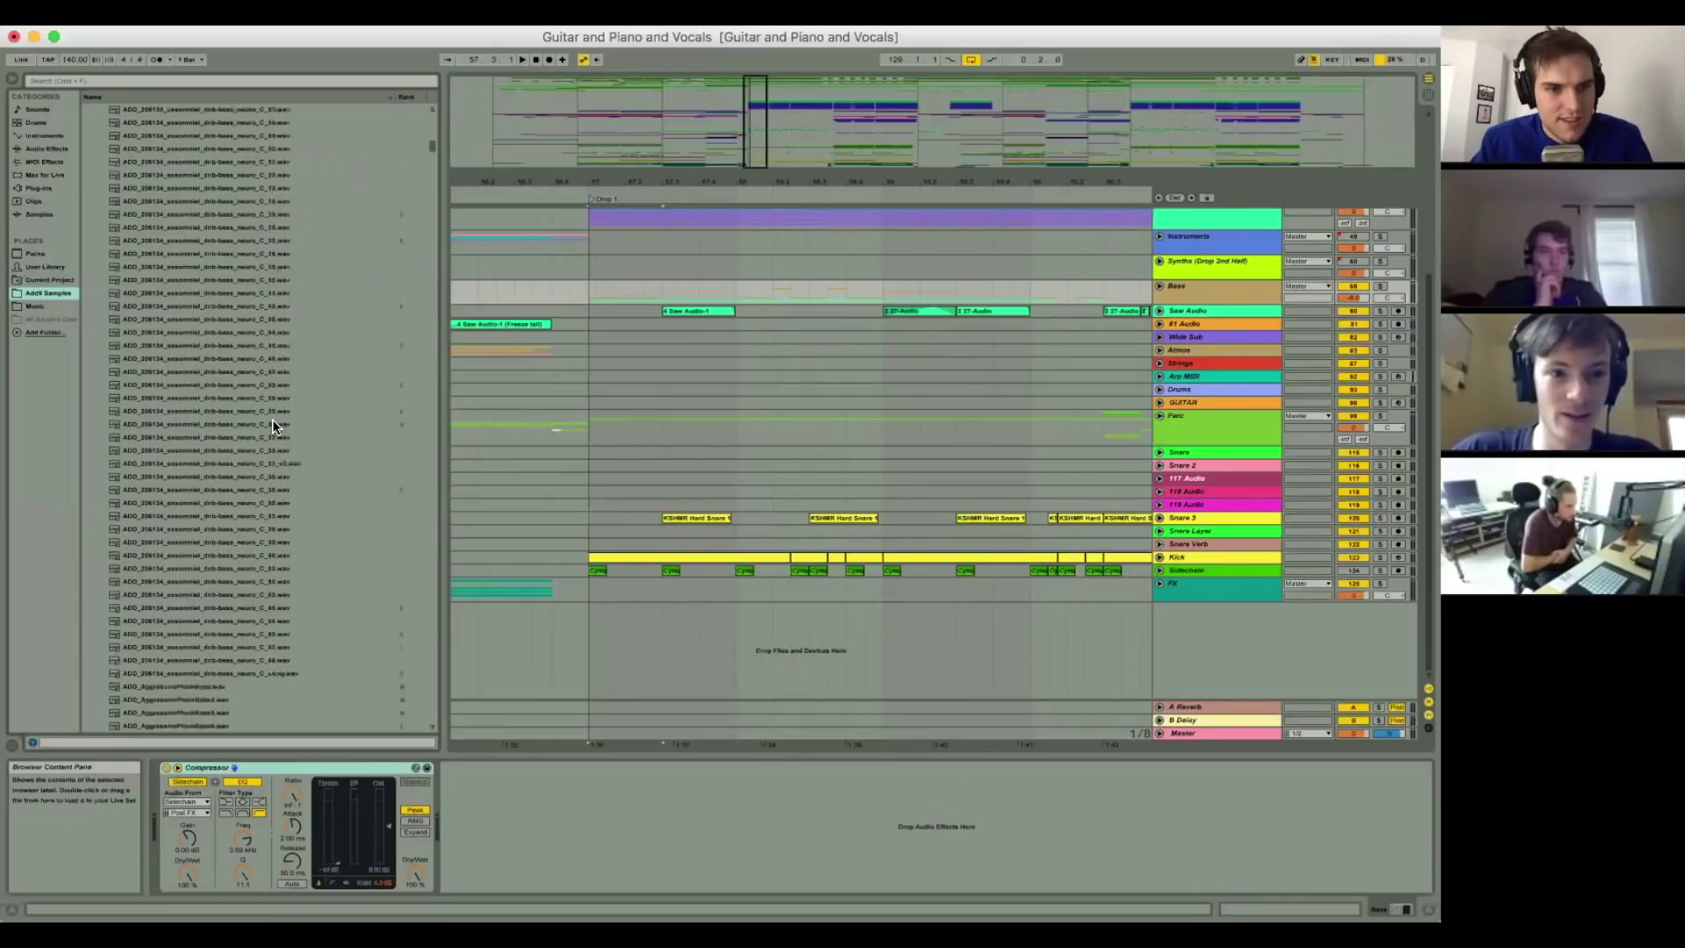
pyautogui.scroll(-15, 272, 427)
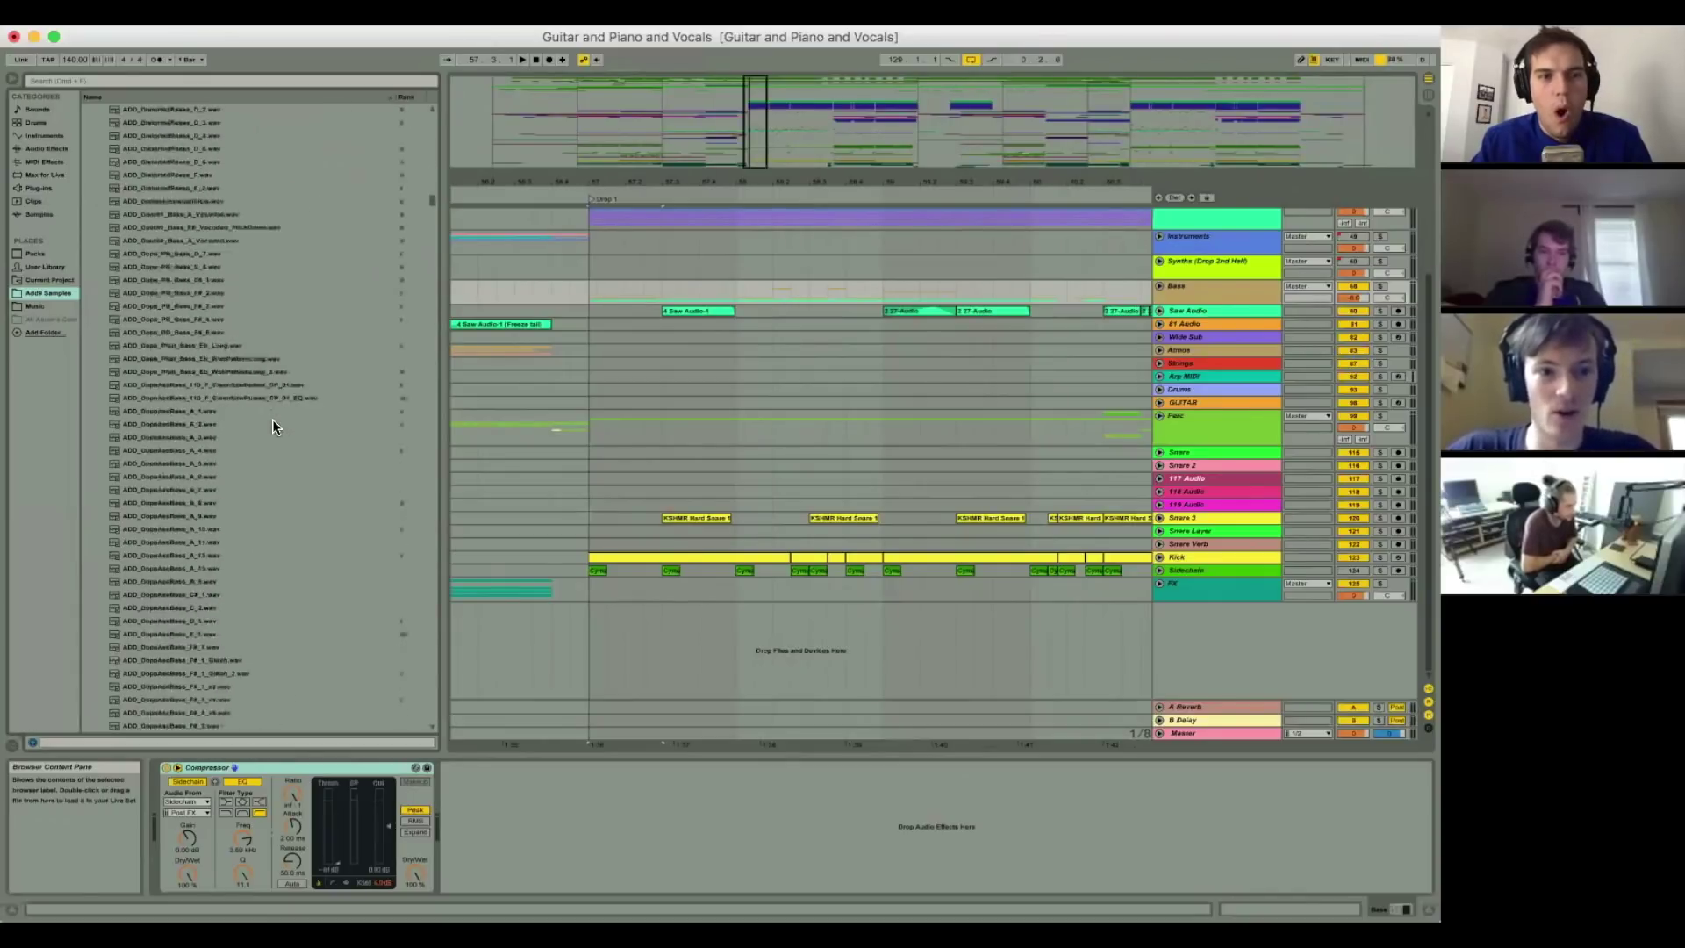
# Step: Preview some of the numbered DopeAssBass samples, including number 217, and browse on to the Long versions
pyautogui.scroll(-20, 272, 421)
pyautogui.click(207, 255)
pyautogui.scroll(6, 207, 256)
pyautogui.click(207, 255)
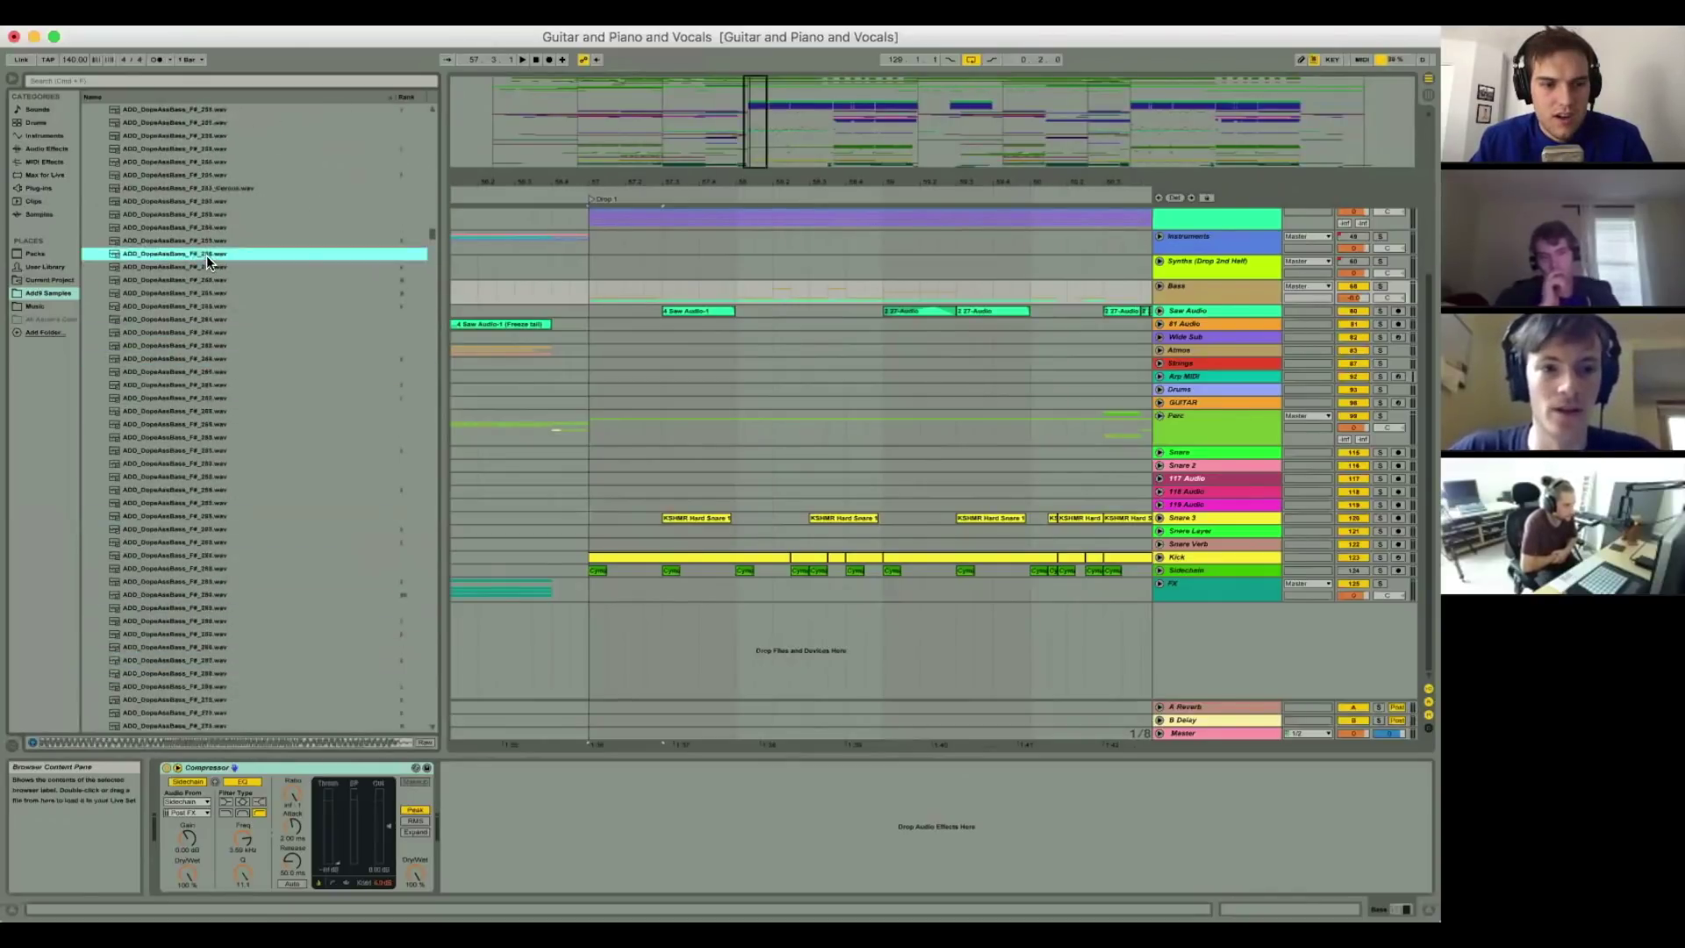
pyautogui.scroll(6, 207, 255)
pyautogui.click(199, 240)
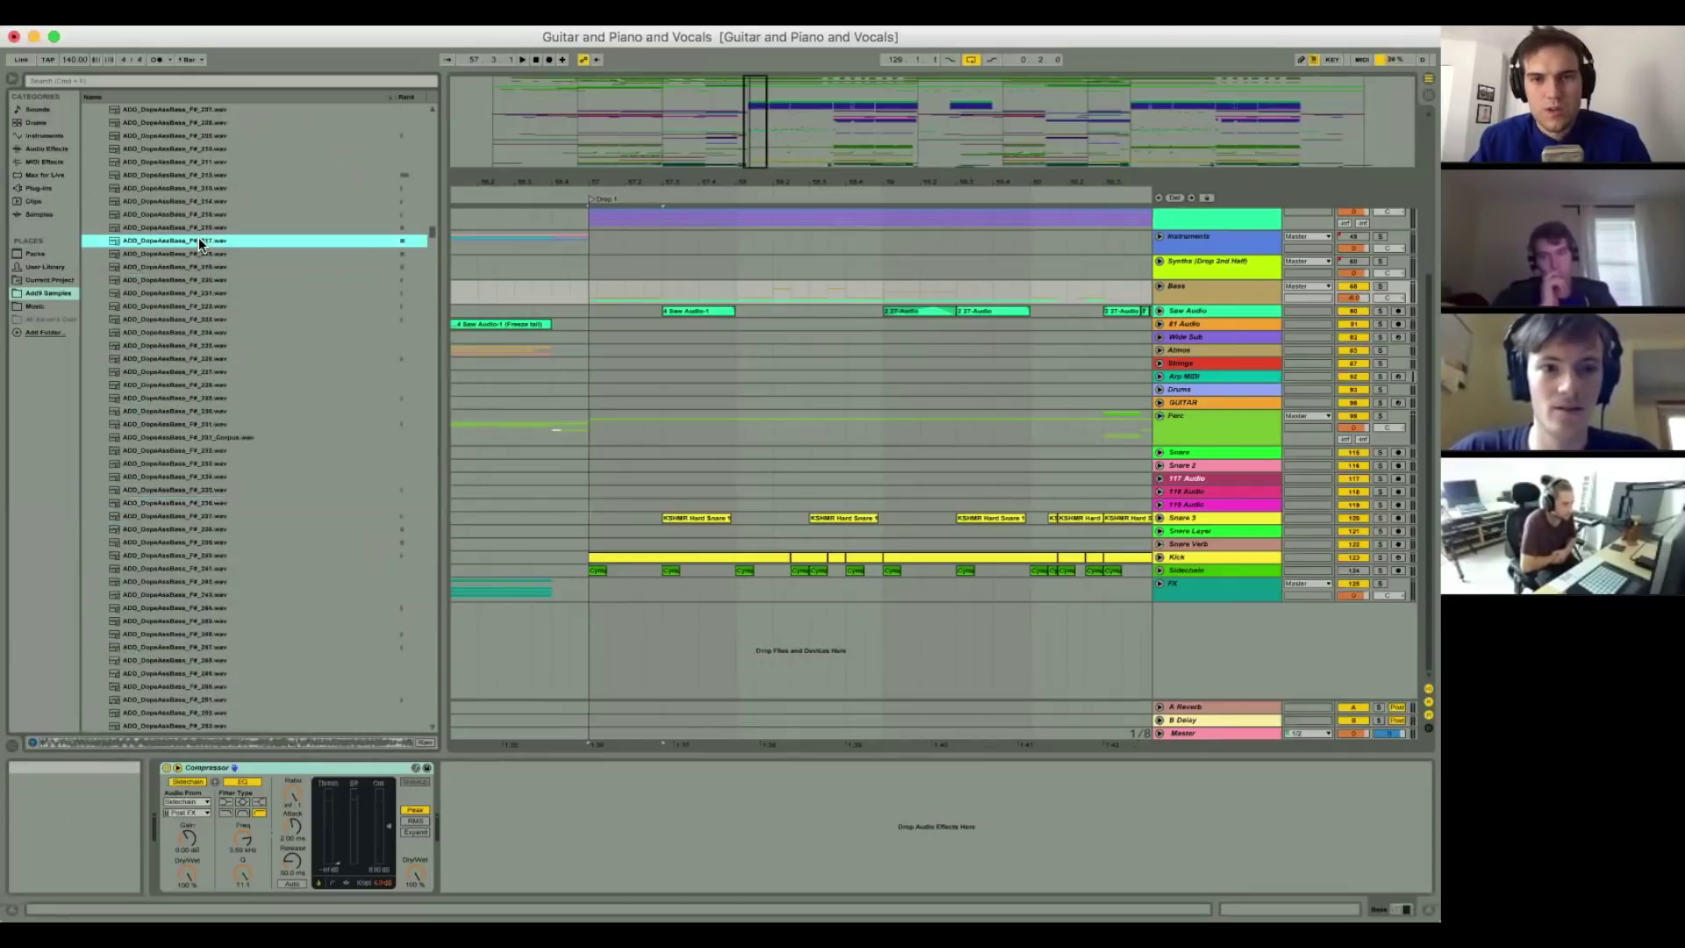
pyautogui.scroll(5, 199, 237)
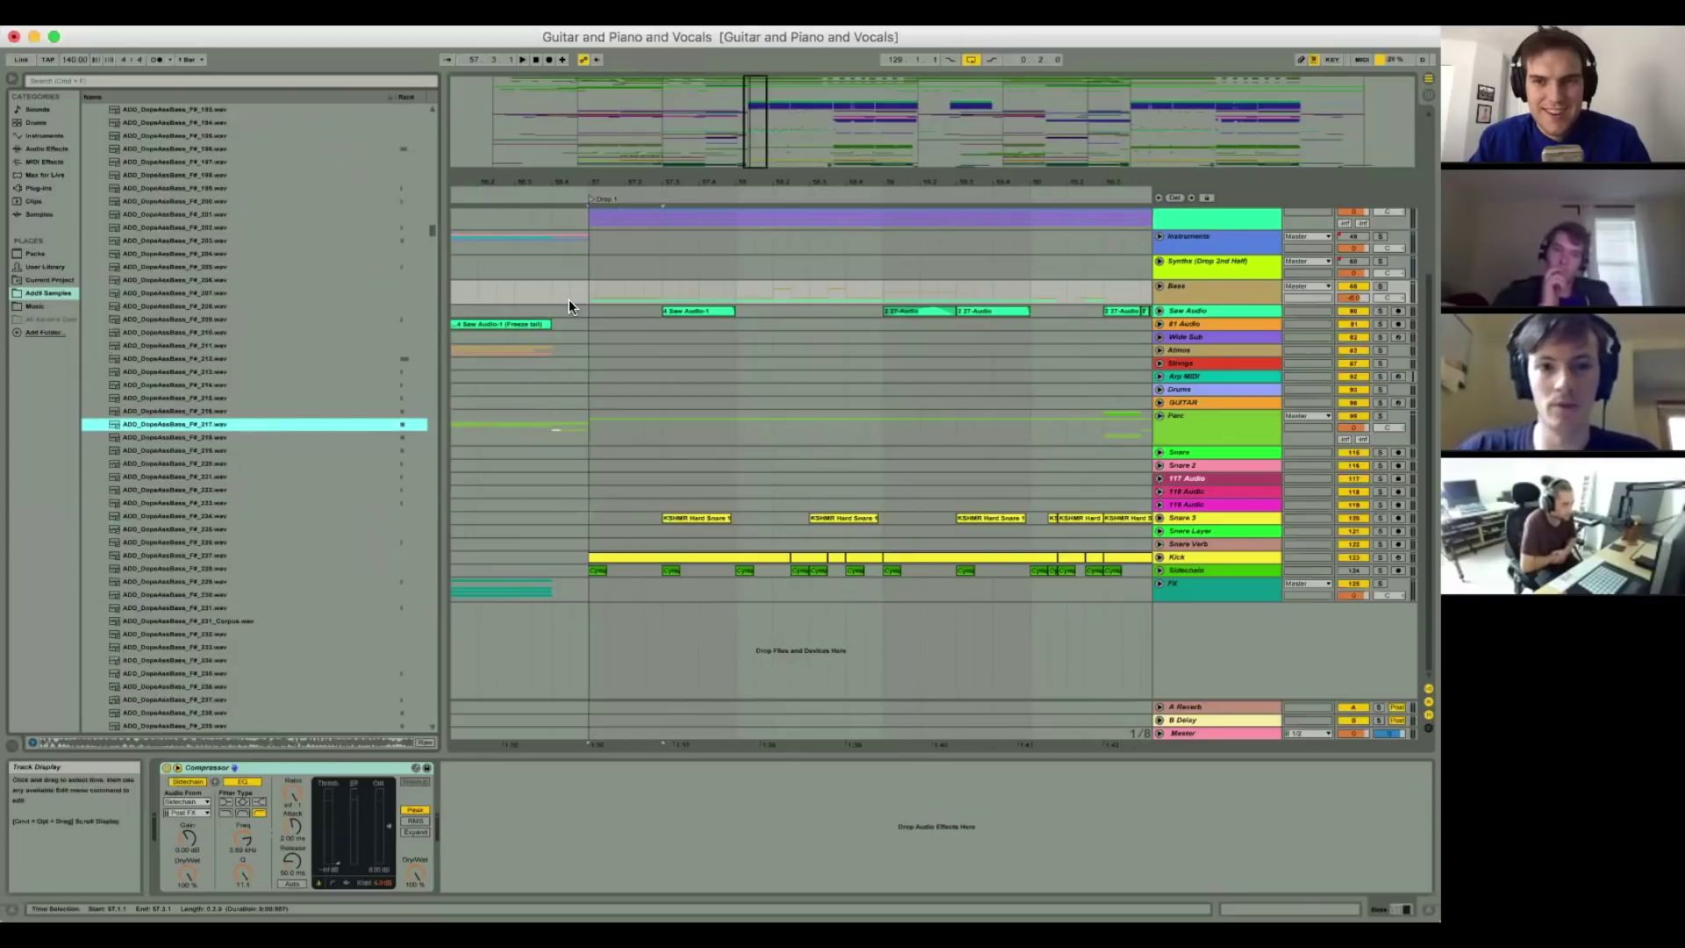
pyautogui.scroll(-10, 249, 409)
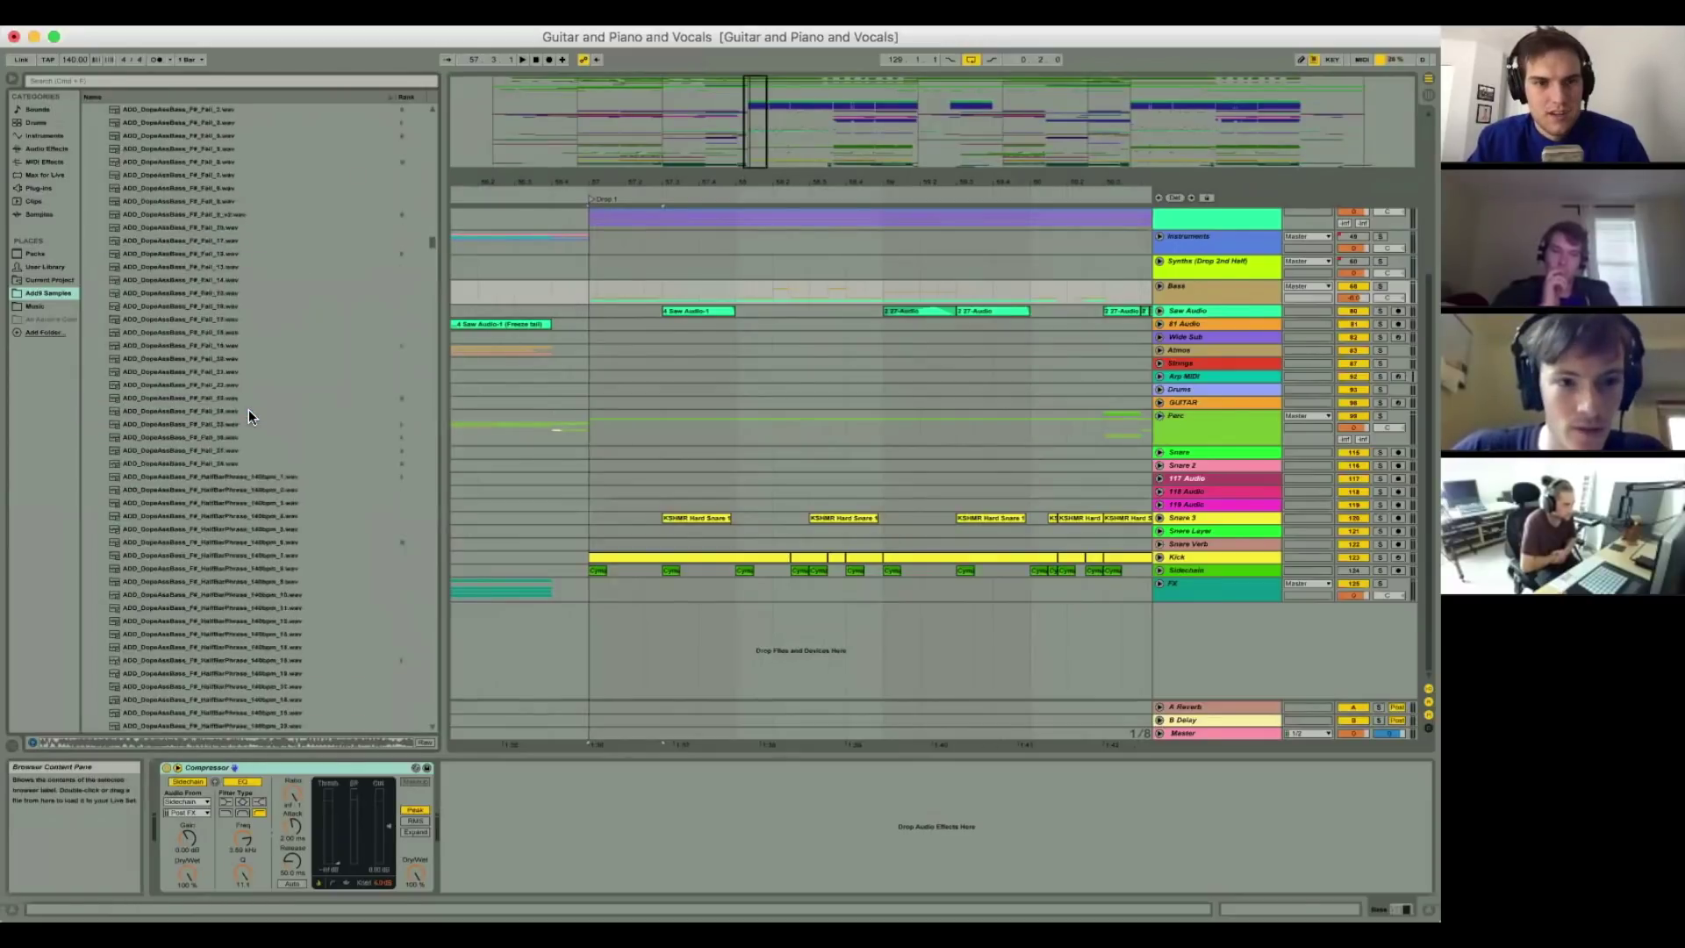
pyautogui.scroll(-12, 249, 409)
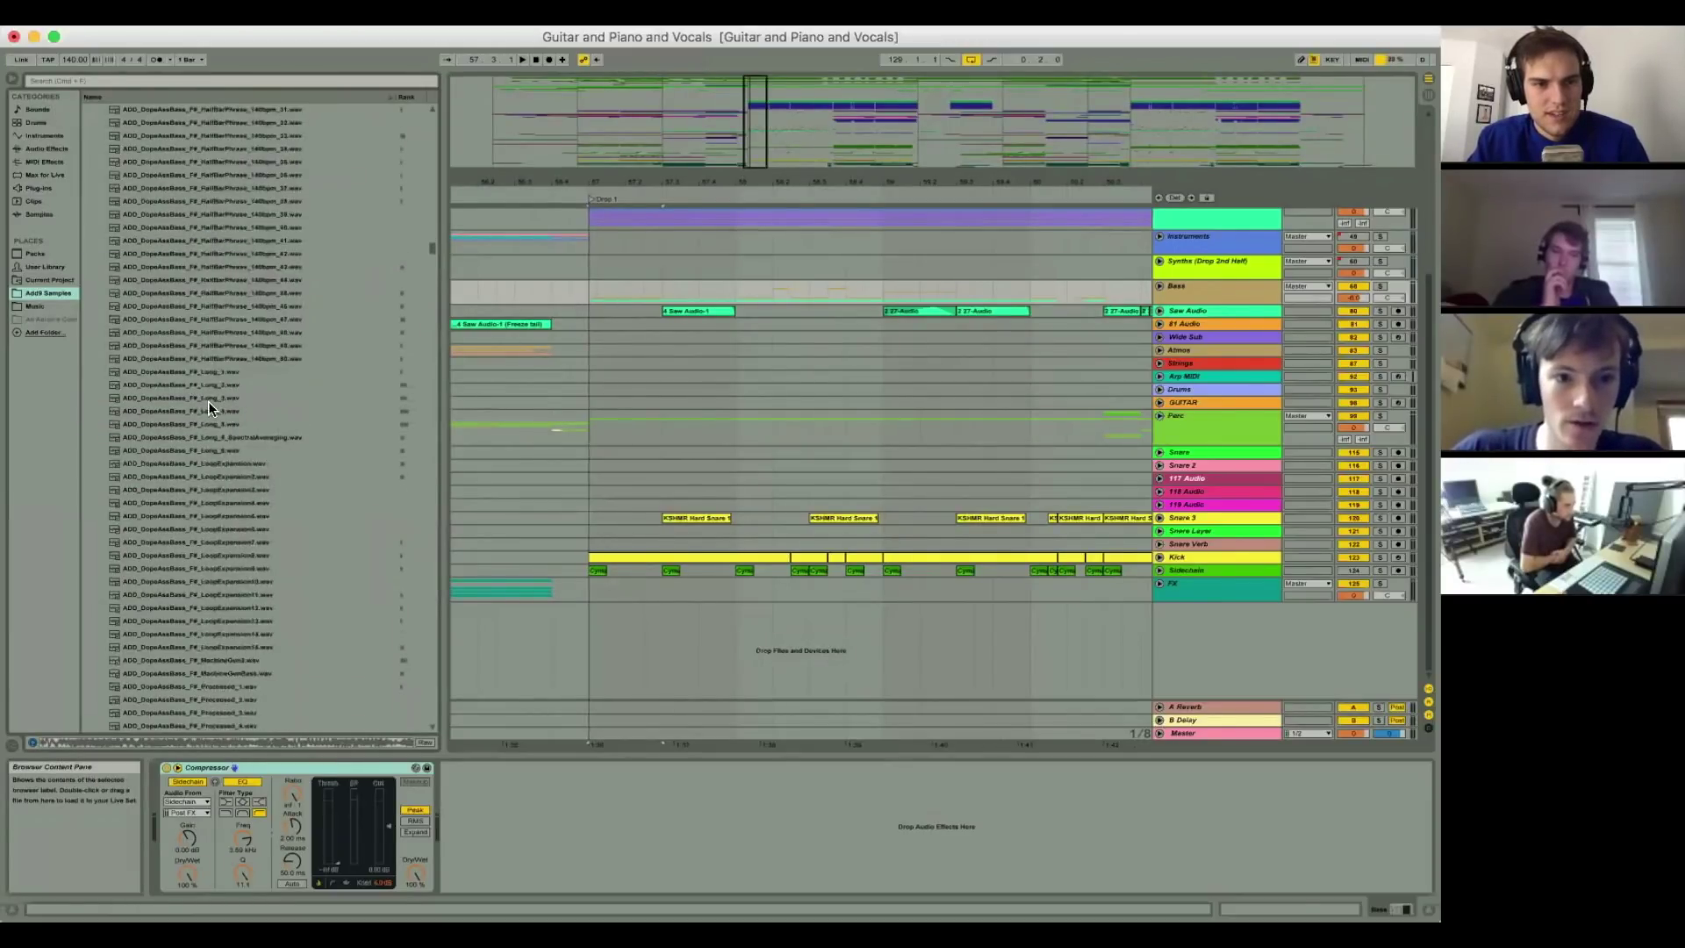
# Step: Add an audio track below the FX group and place the ADD_DopeAssBass_F#_Long_3 sample on it near the start of Drop 1
pyautogui.click(1208, 585)
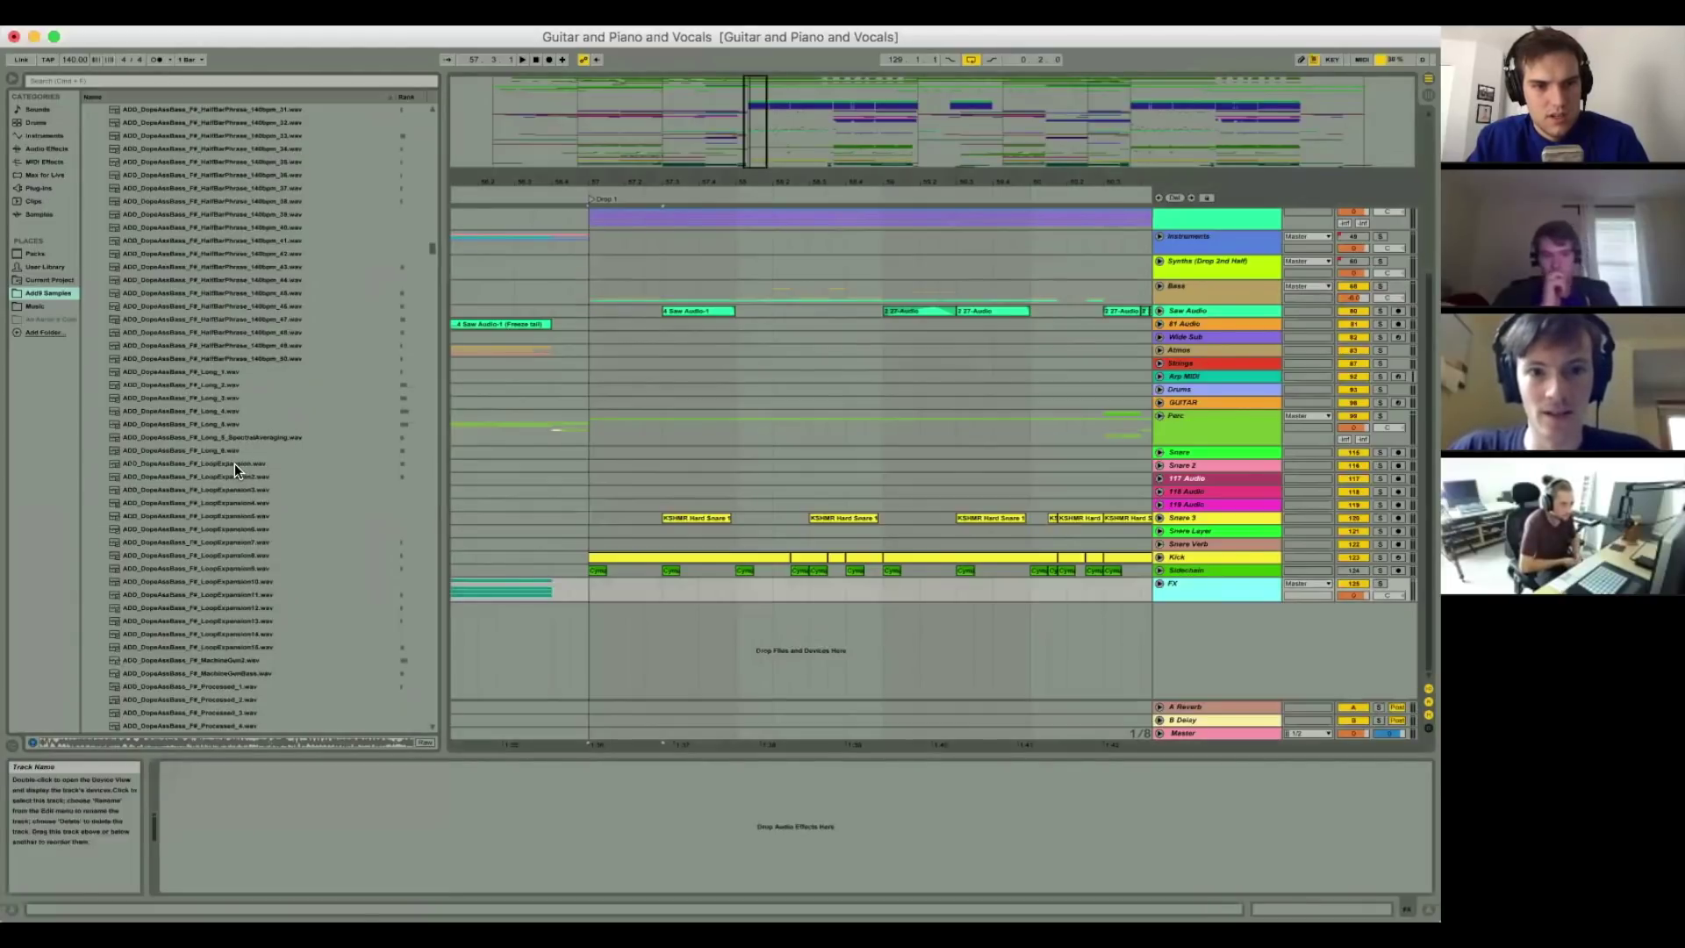
pyautogui.press('super+t')
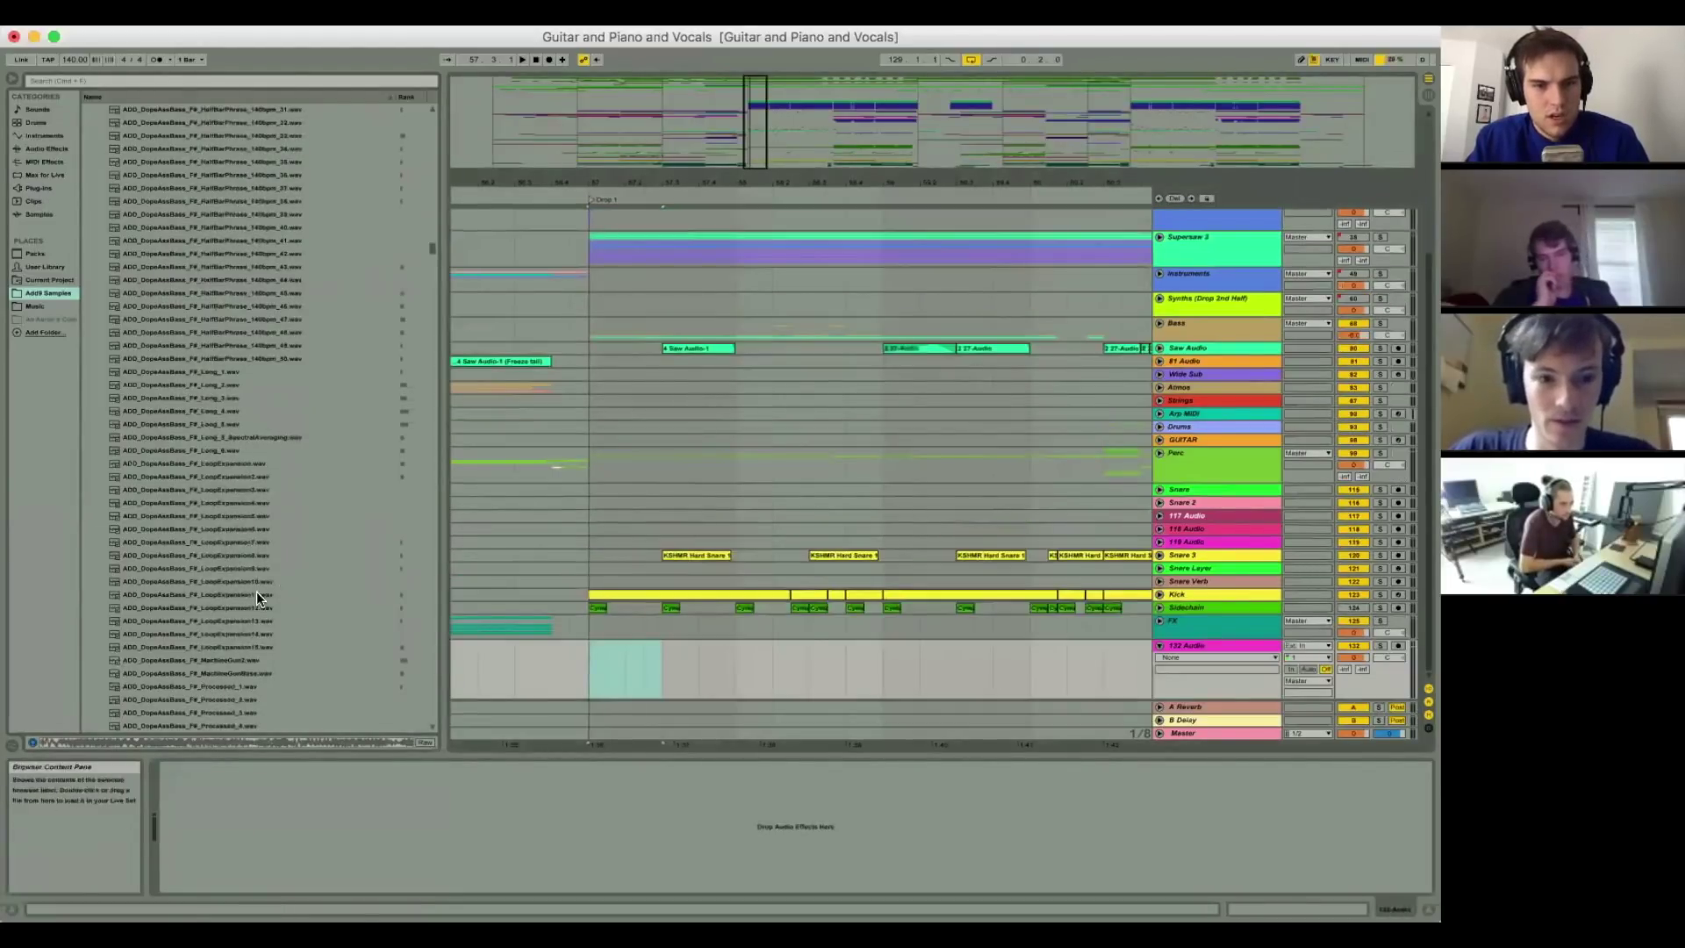
pyautogui.moveTo(220, 397); pyautogui.dragTo(603, 662)
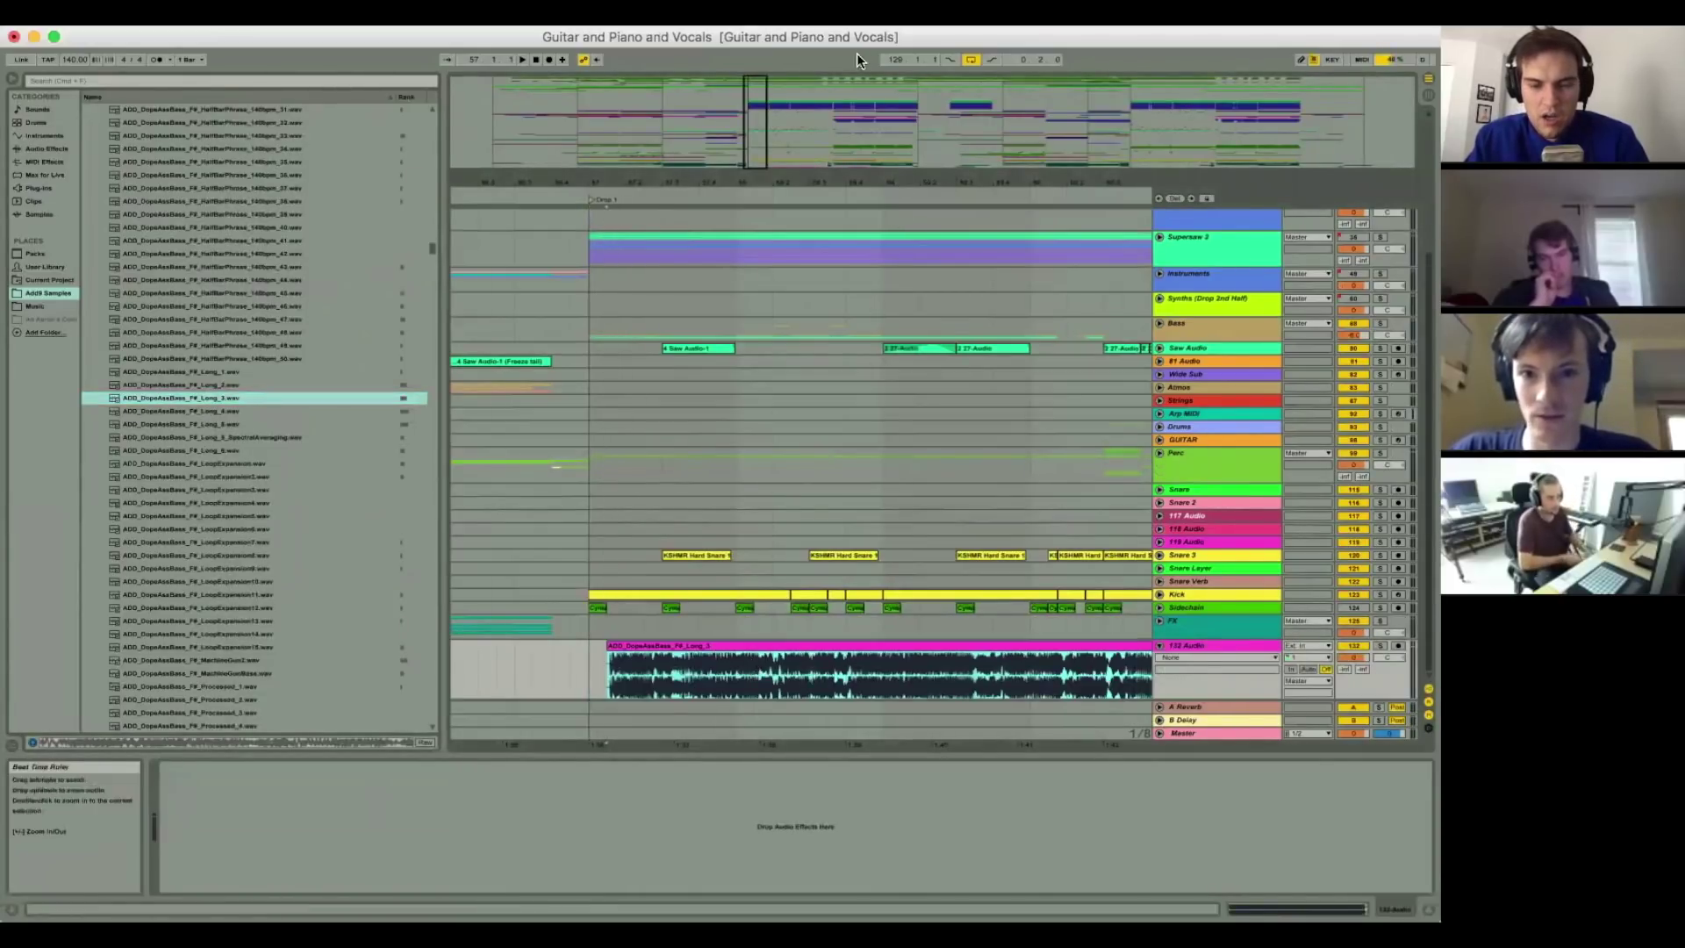
# Step: Inspect the full length of the Long_3 bass clip and its waveform around bar 71, then delete the clip
pyautogui.scroll(-10, 758, 409)
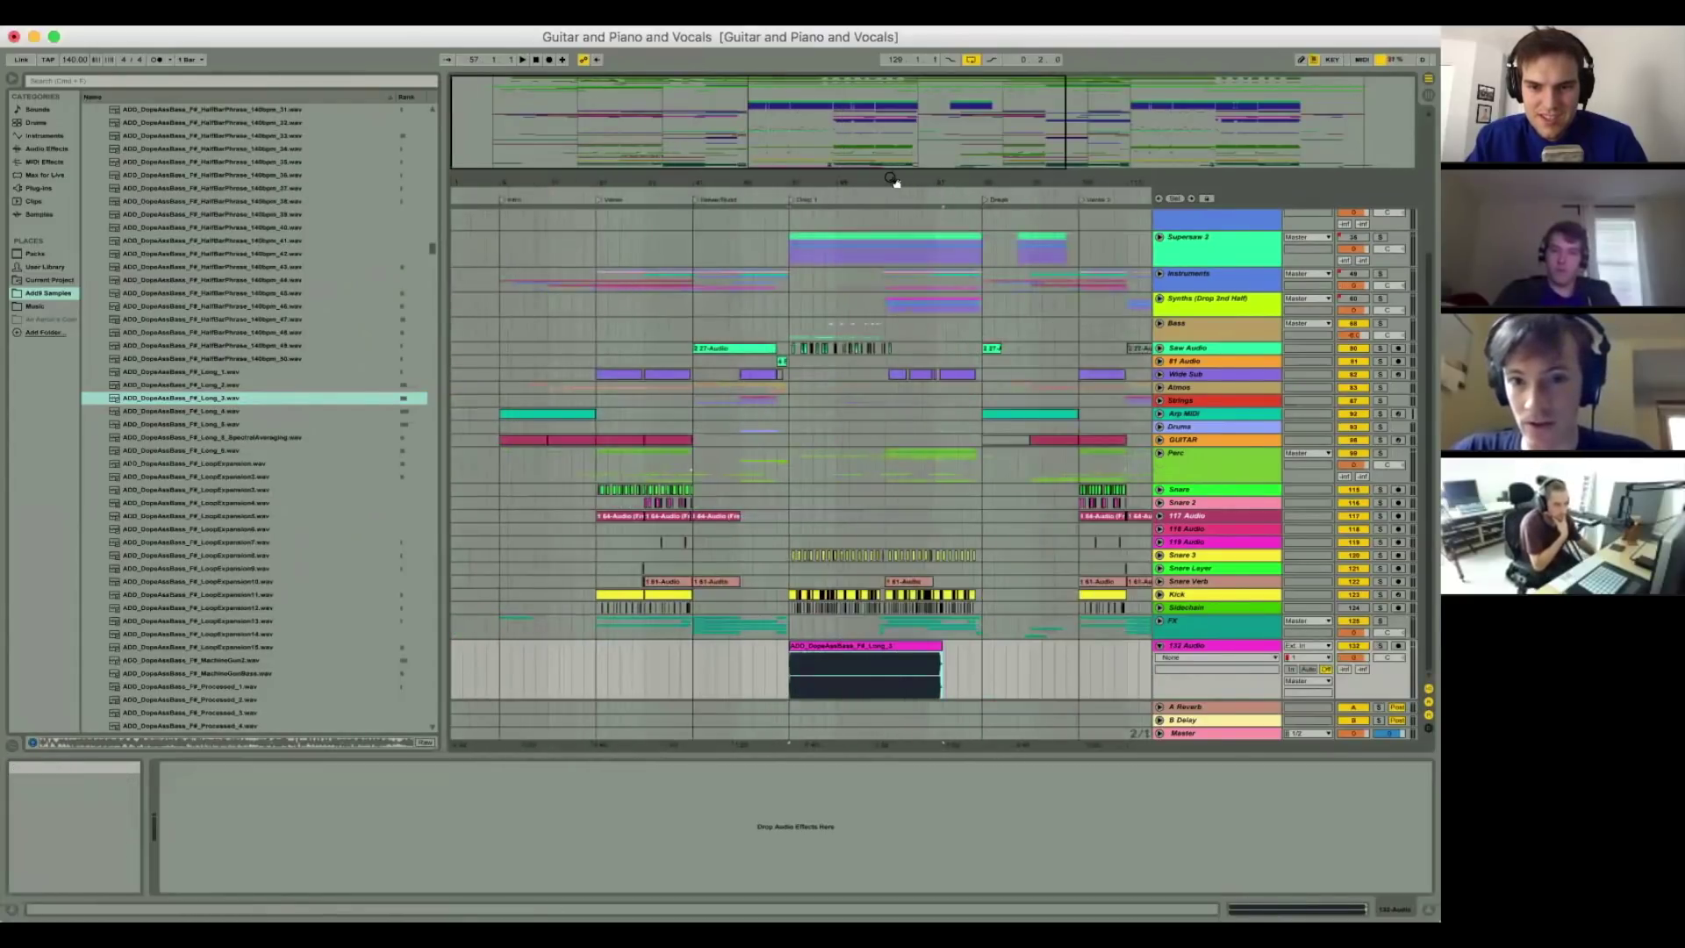
pyautogui.moveTo(892, 182); pyautogui.dragTo(891, 264)
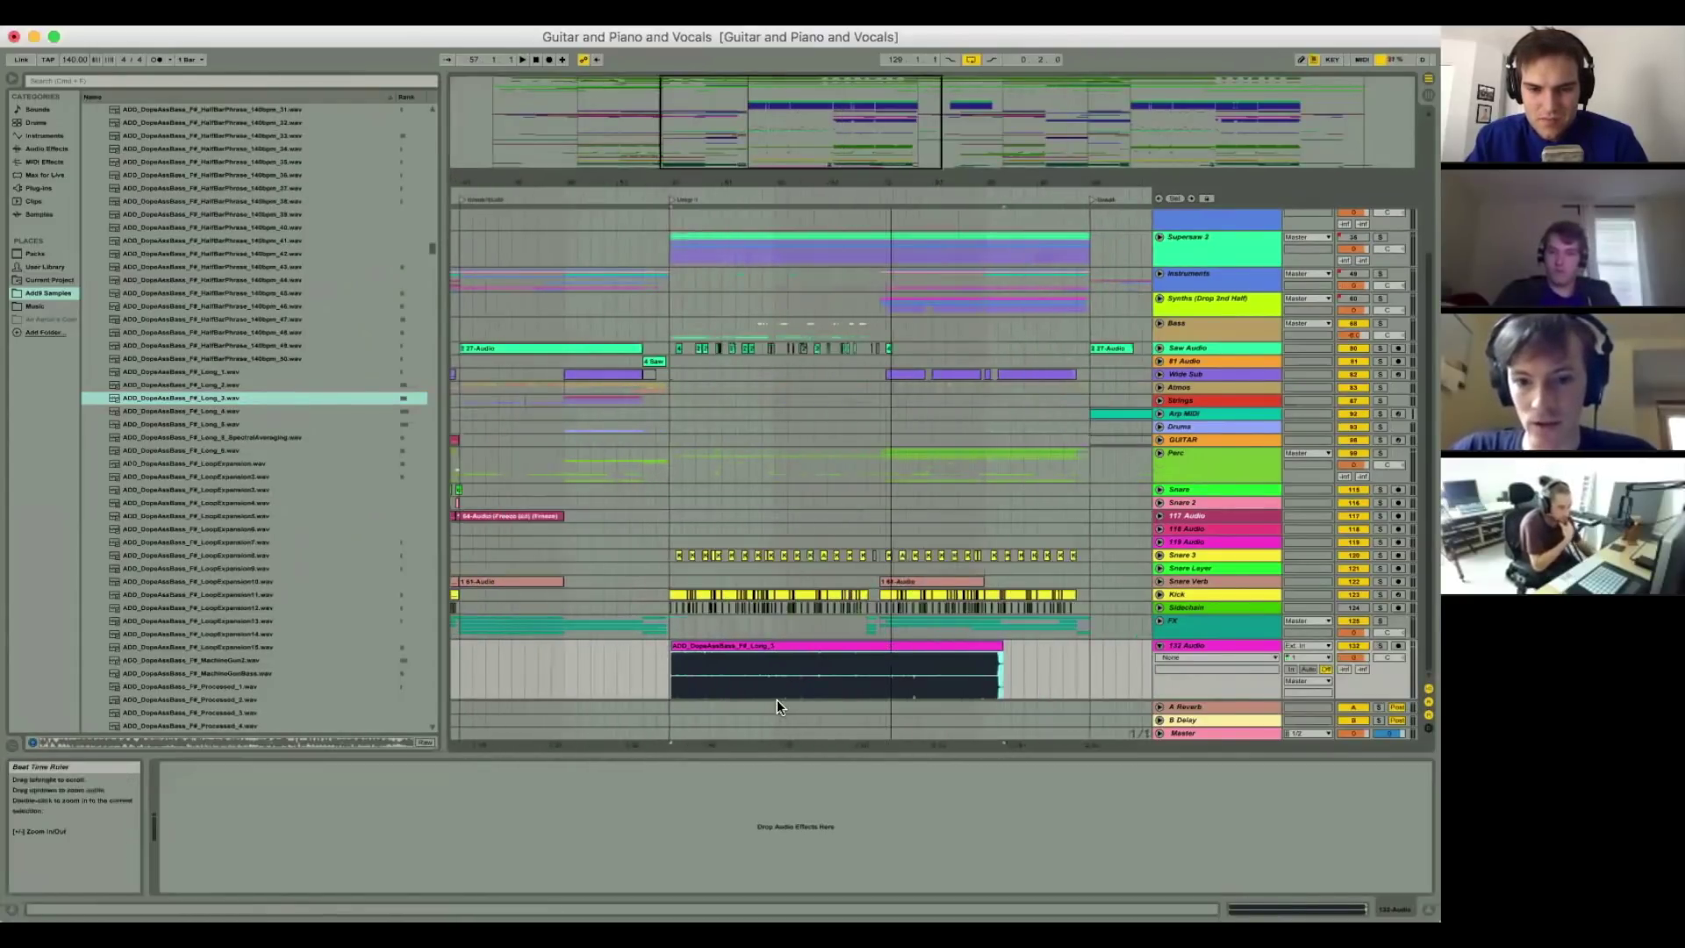
pyautogui.moveTo(777, 699); pyautogui.dragTo(699, 678)
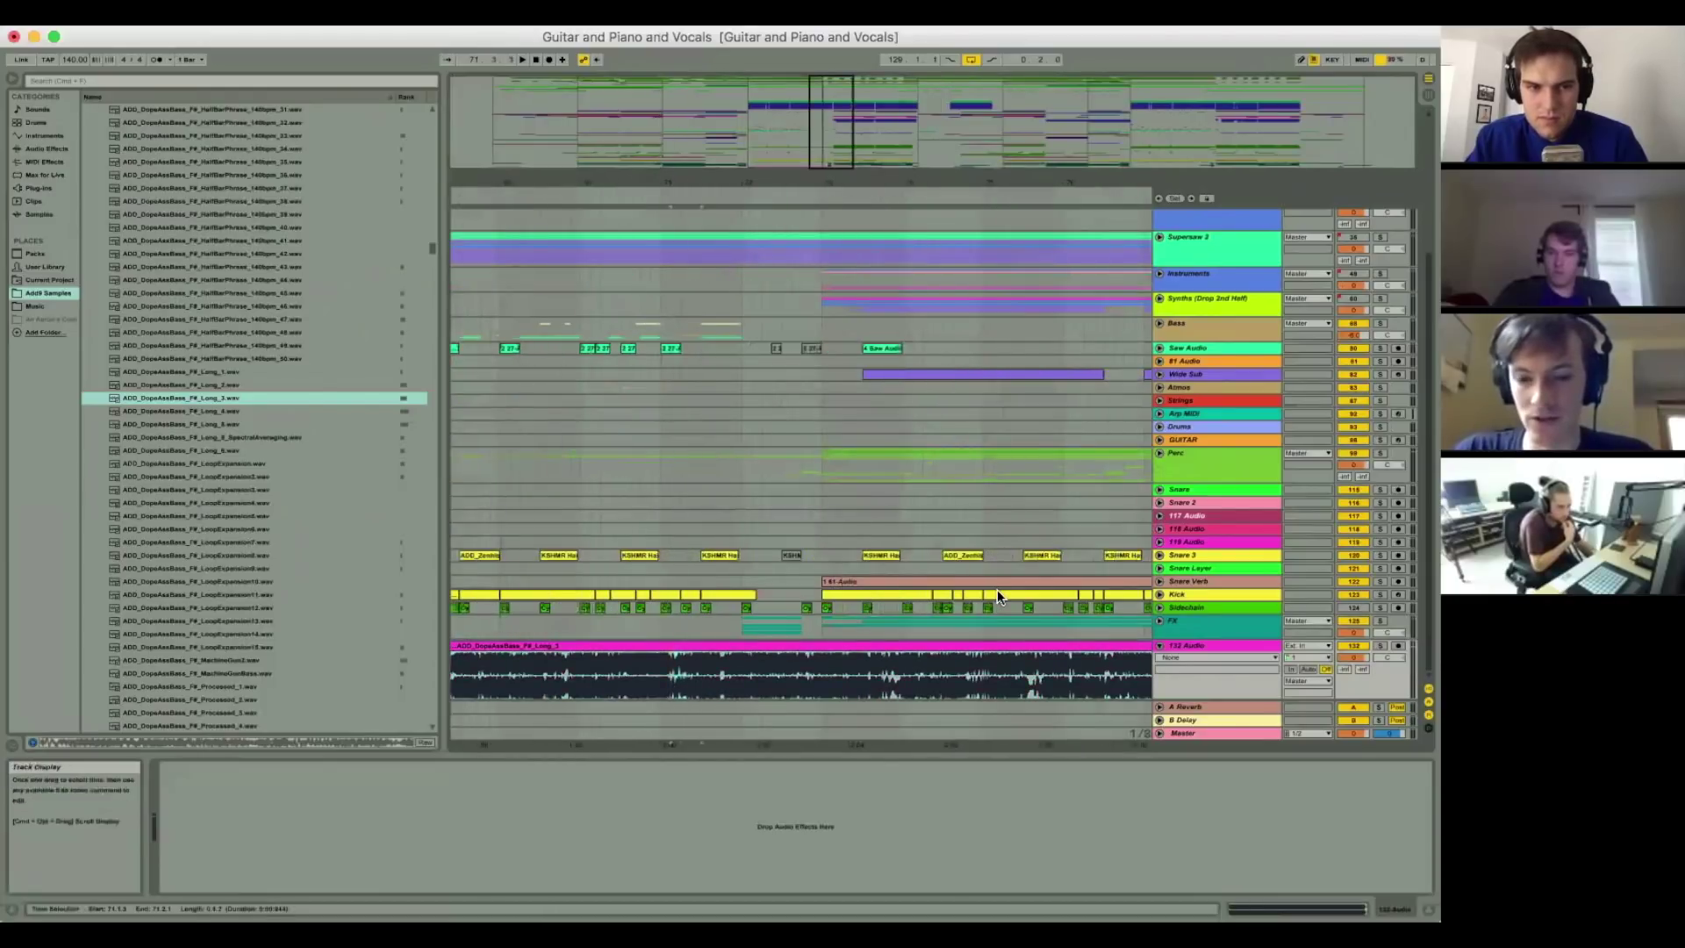
pyautogui.click(692, 672)
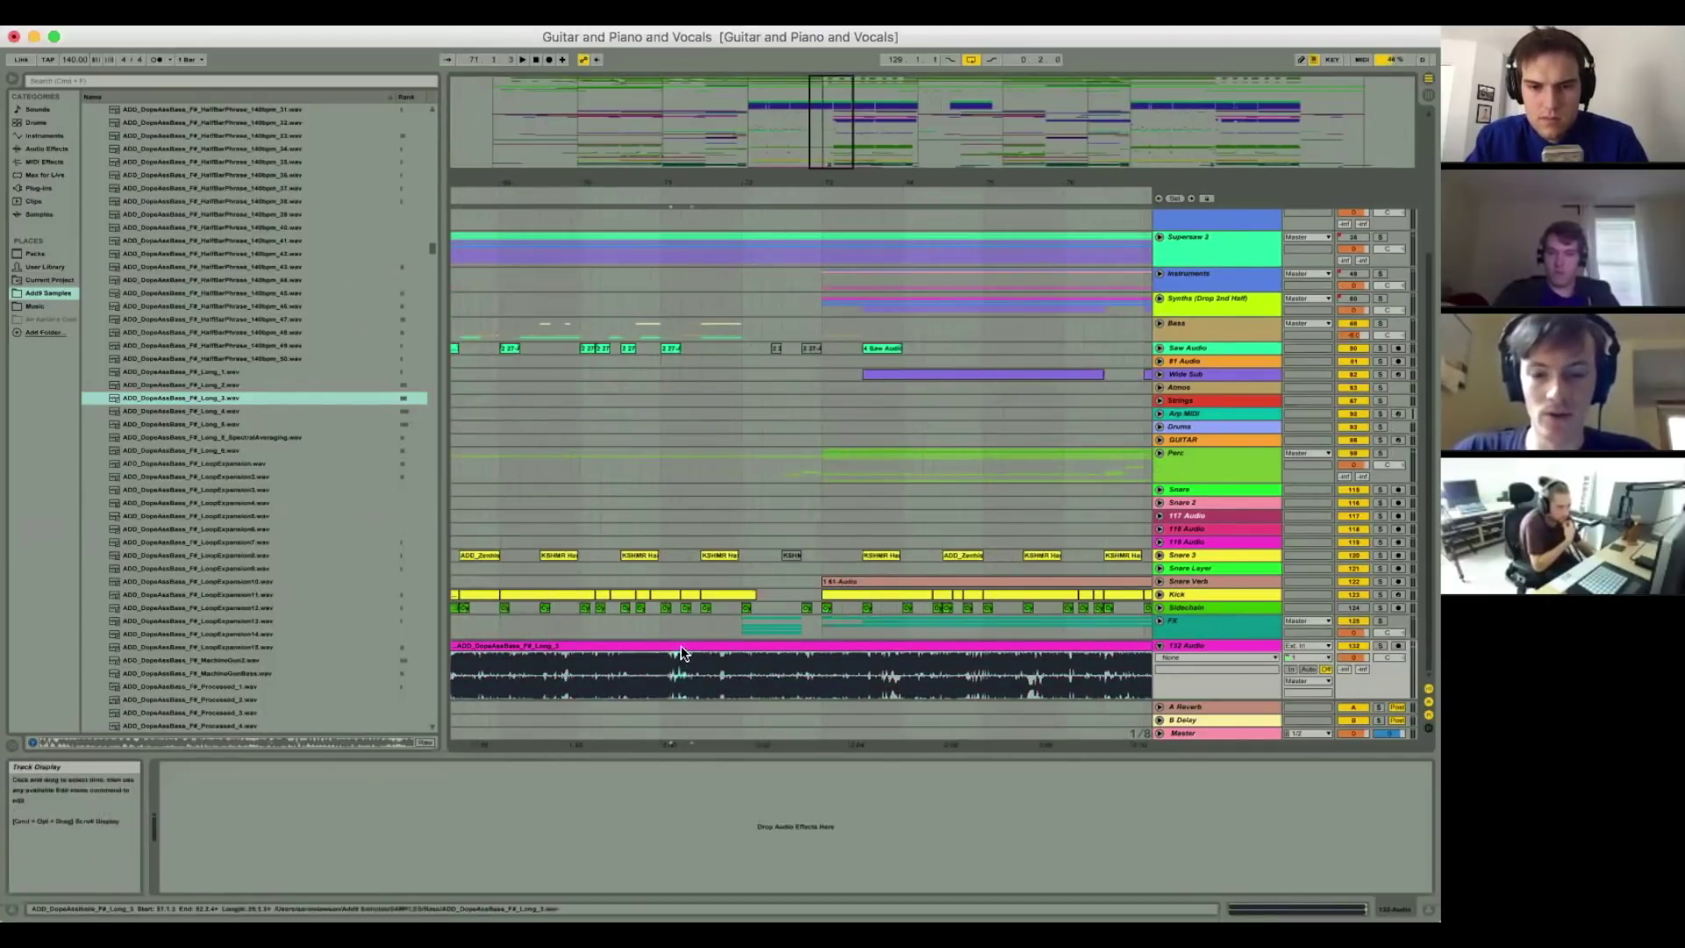
# Step: Browse the remaining bass samples, from the FreqShift to the Operator and Paradox files, and collapse the Bass folder
pyautogui.scroll(-10, 135, 321)
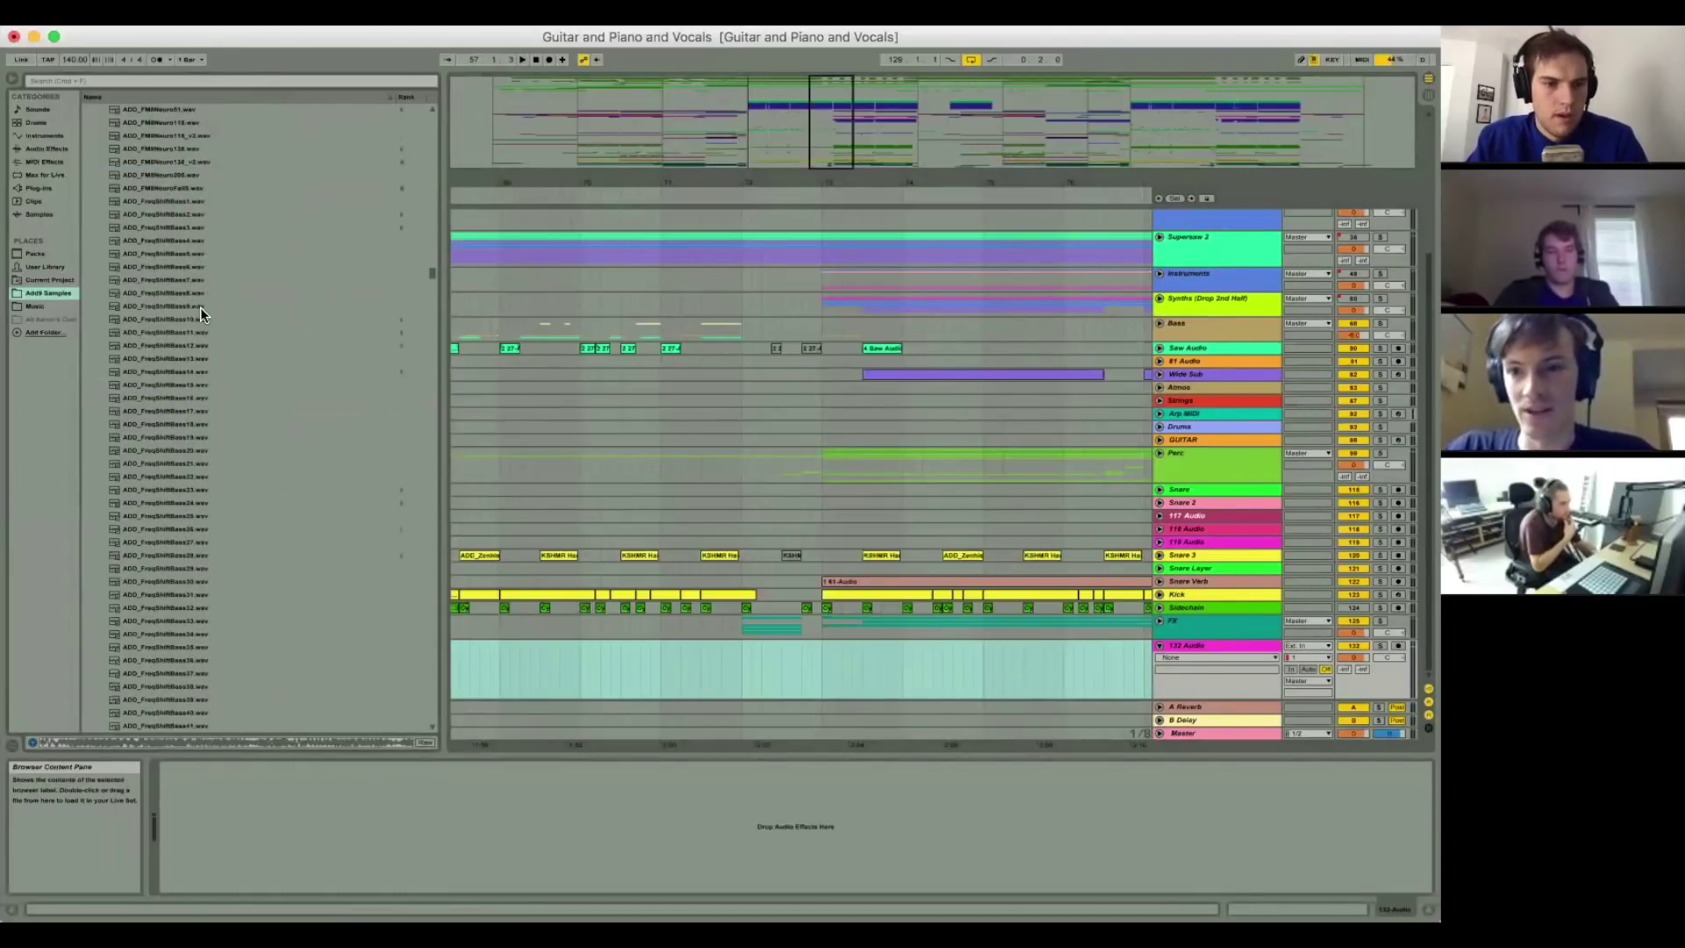
pyautogui.scroll(-10, 200, 314)
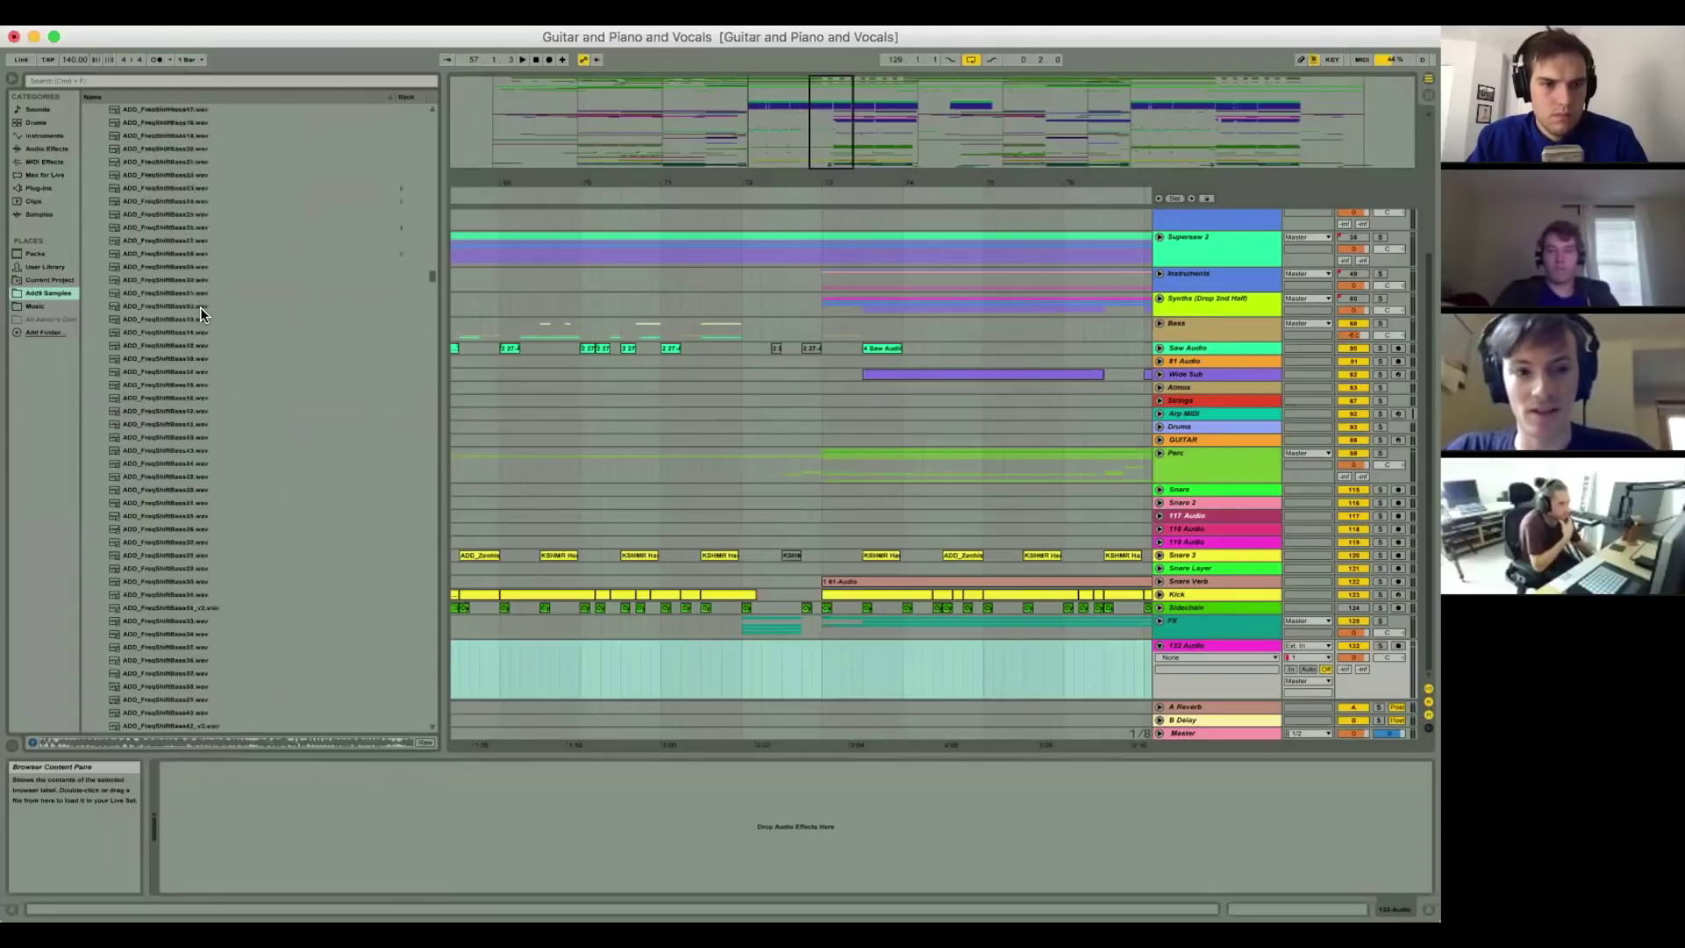
pyautogui.scroll(-15, 200, 309)
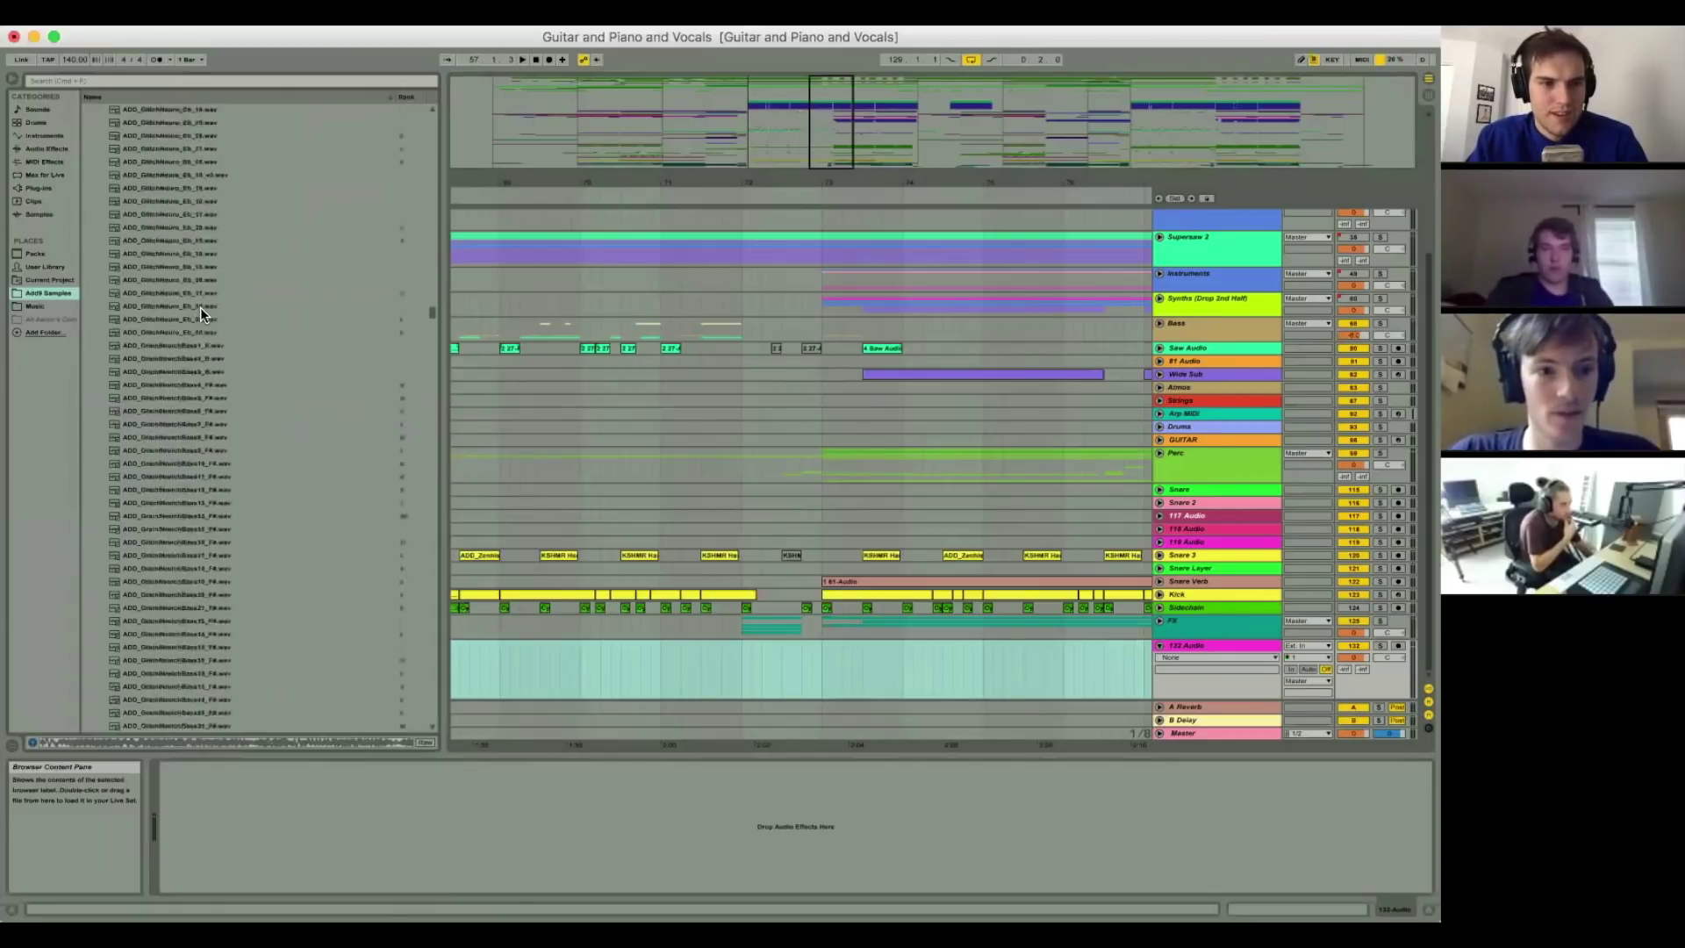
pyautogui.scroll(-15, 200, 307)
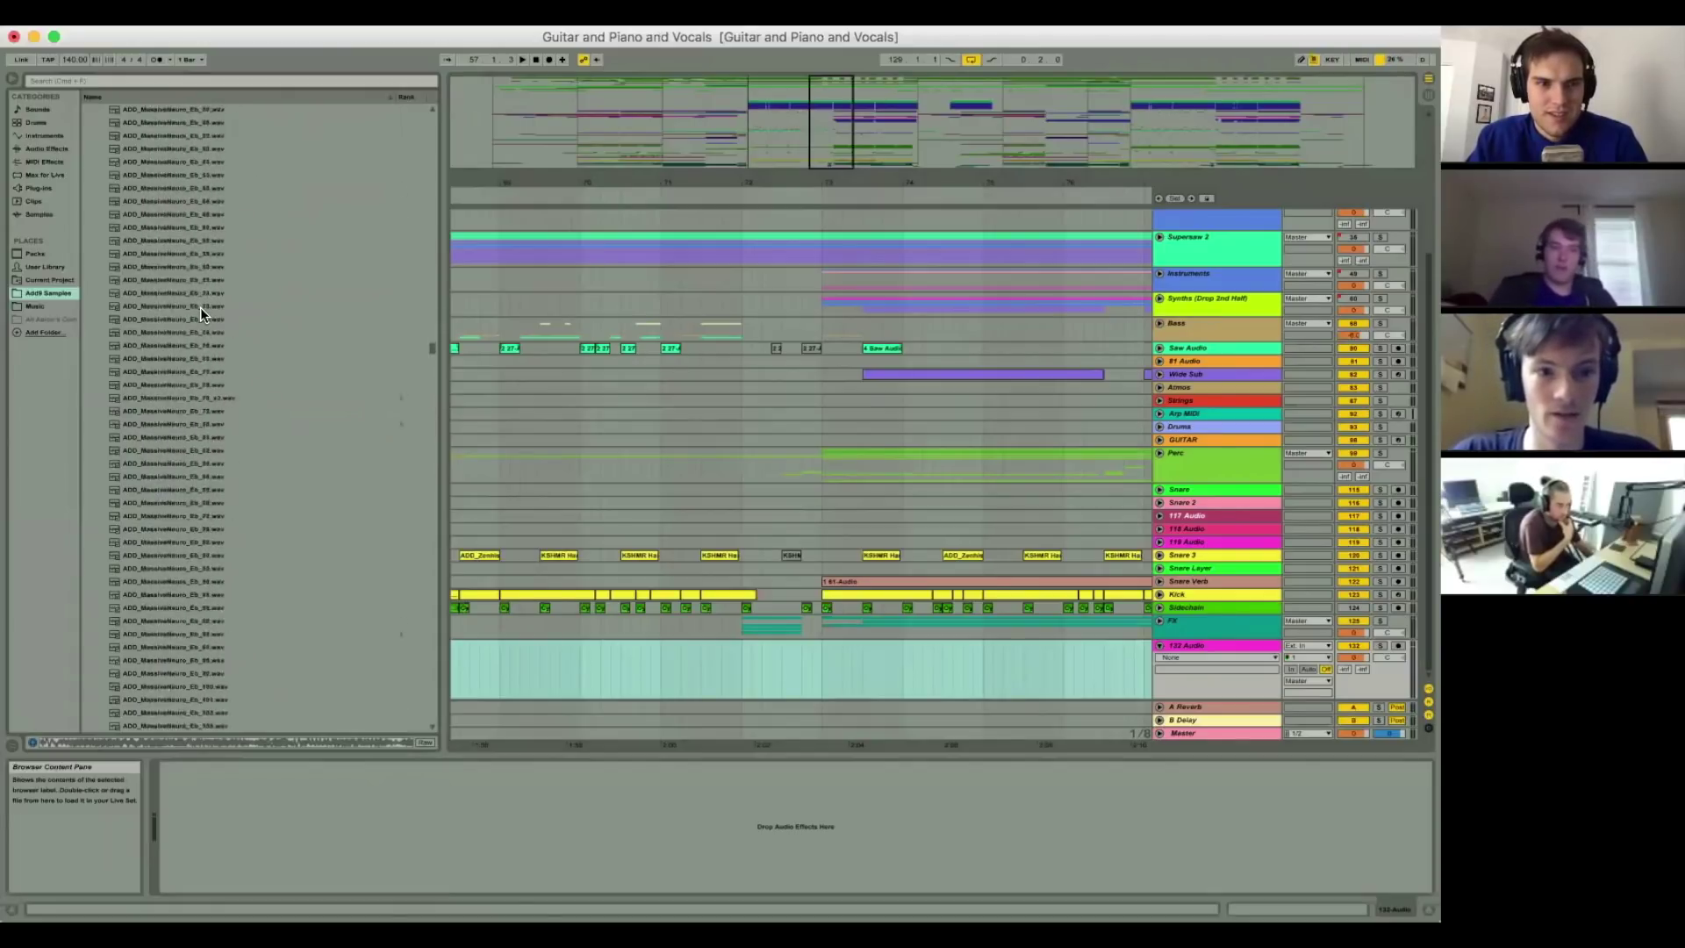
pyautogui.scroll(-15, 201, 307)
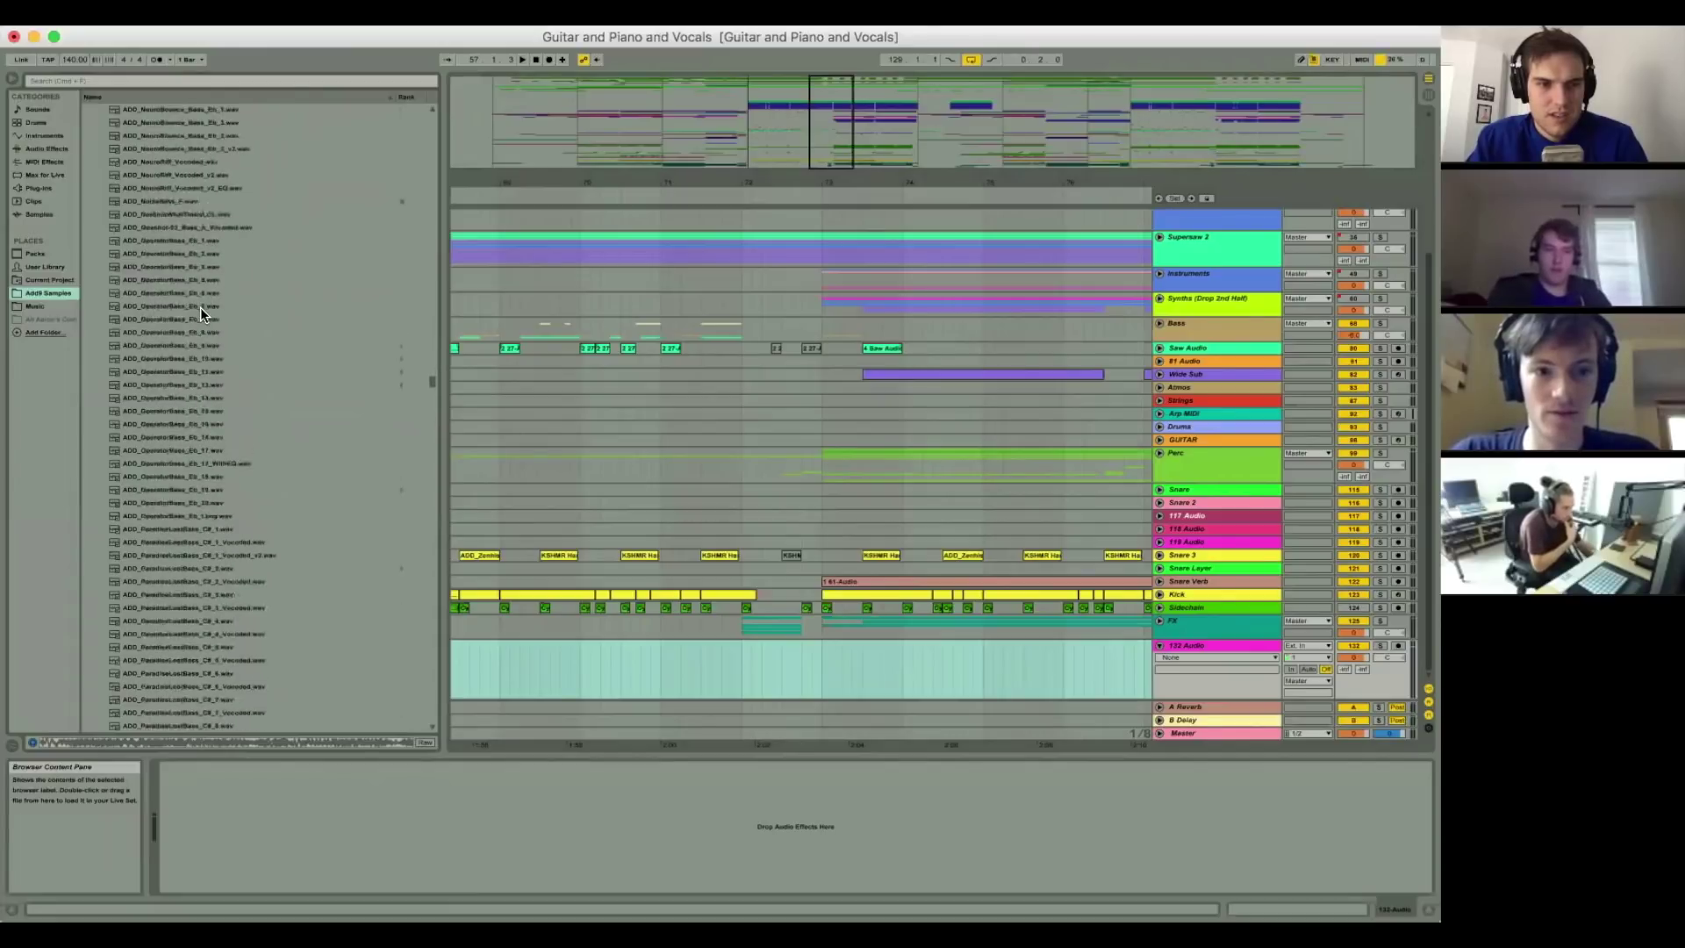
pyautogui.press('Left')
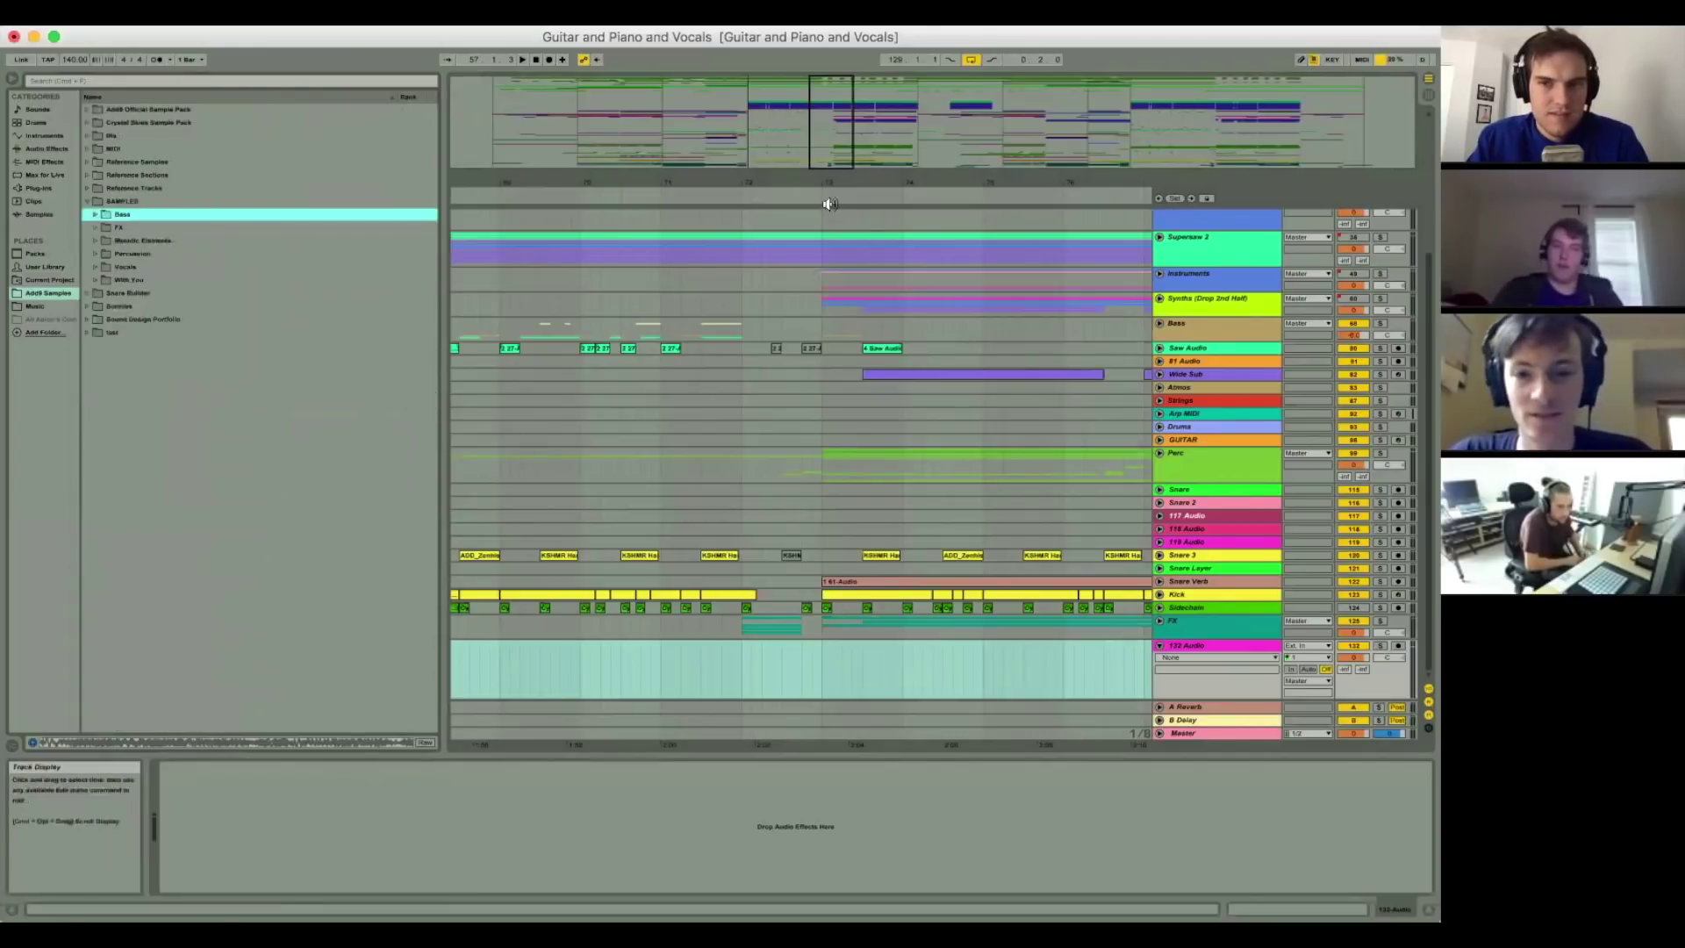
# Step: Show the whole of Drop 1 in the arrangement and select the emptied audio track below FX
pyautogui.moveTo(816, 183); pyautogui.dragTo(816, 174)
pyautogui.press('-')
pyautogui.press('-')
pyautogui.press('-')
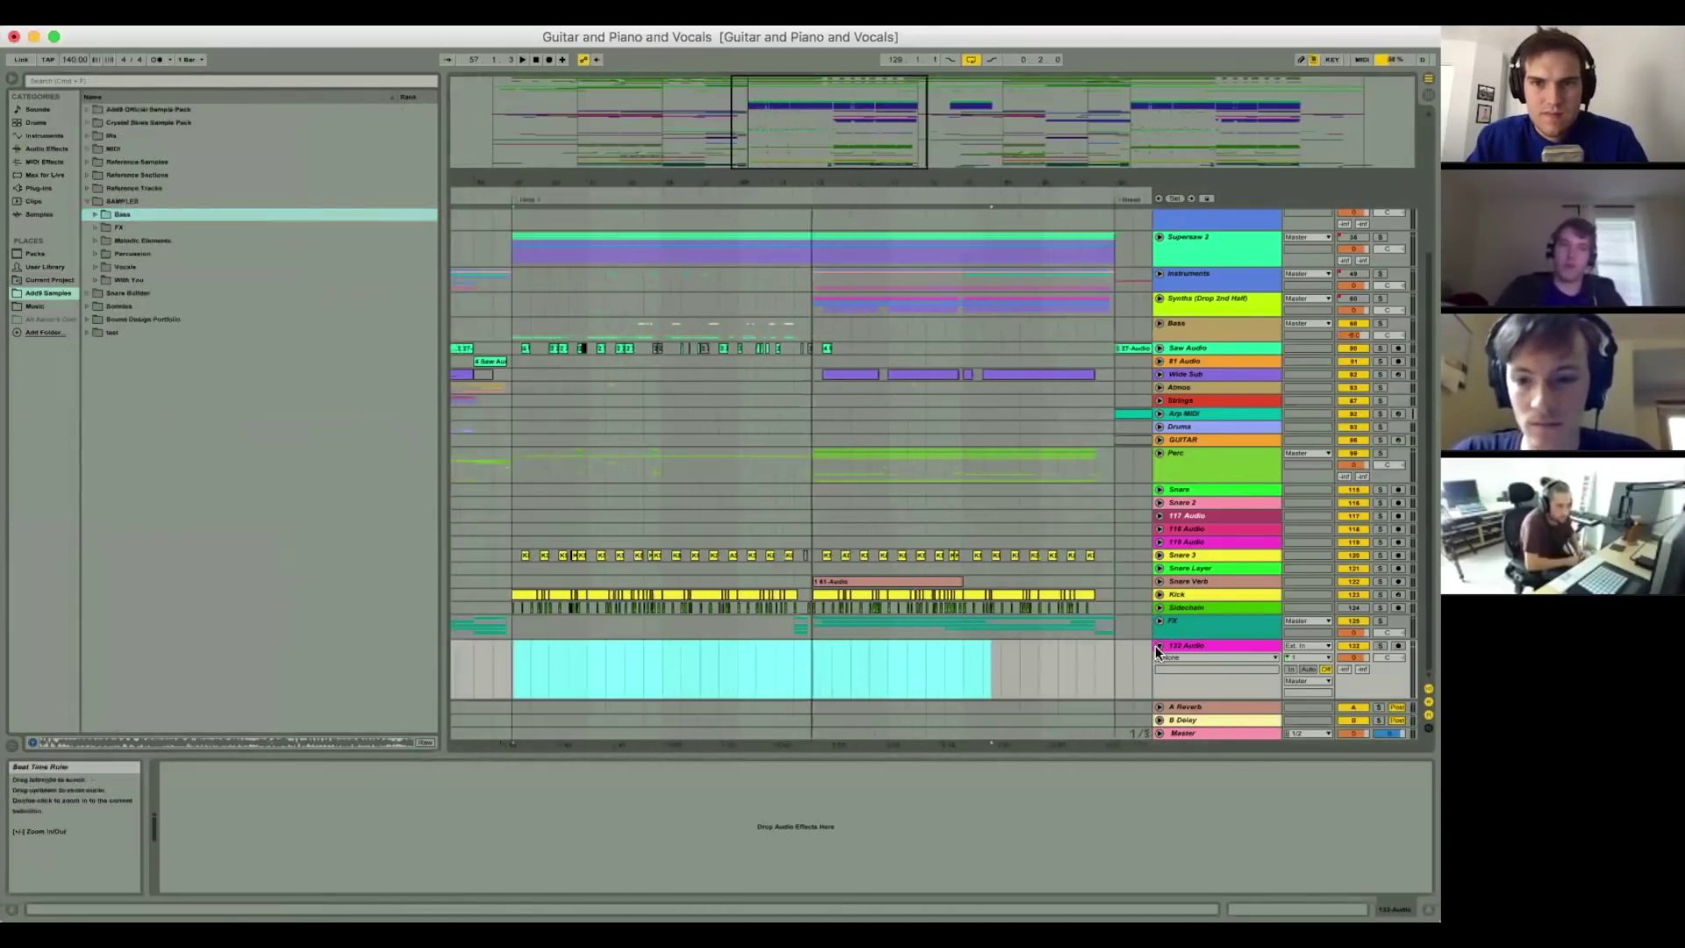
pyautogui.click(1183, 644)
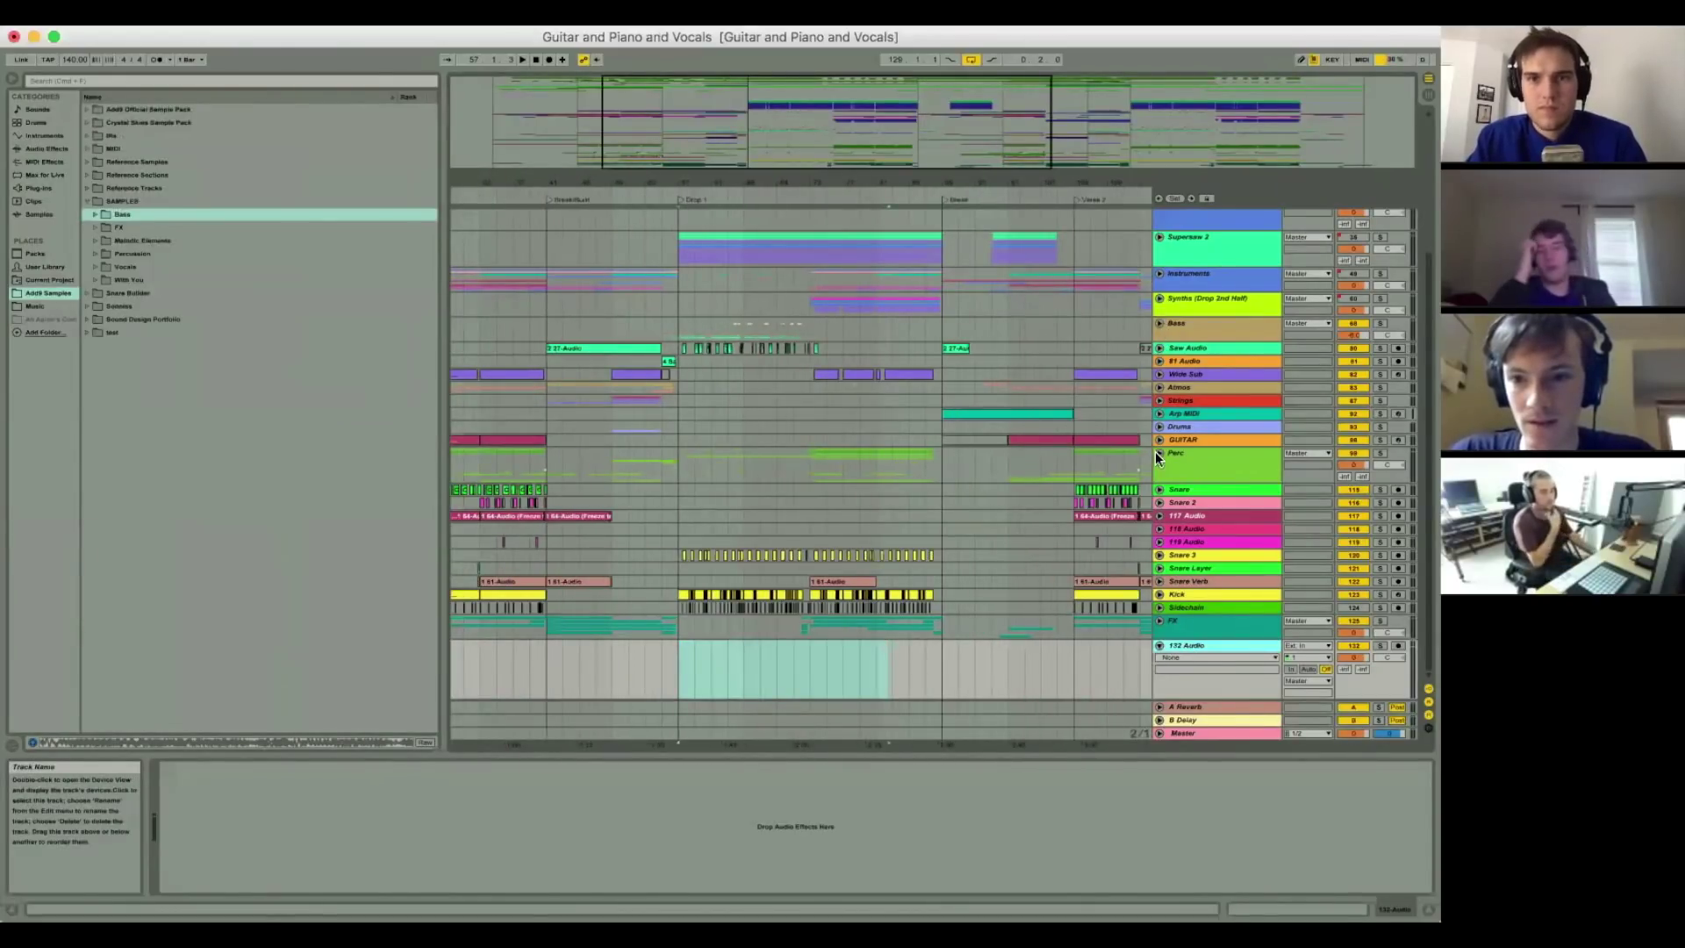
# Step: Unfold the Bass group and review its tracks and automation from Drop 1 through to Drop 2
pyautogui.scroll(5, 1155, 451)
pyautogui.click(1159, 493)
pyautogui.scroll(-5, 842, 477)
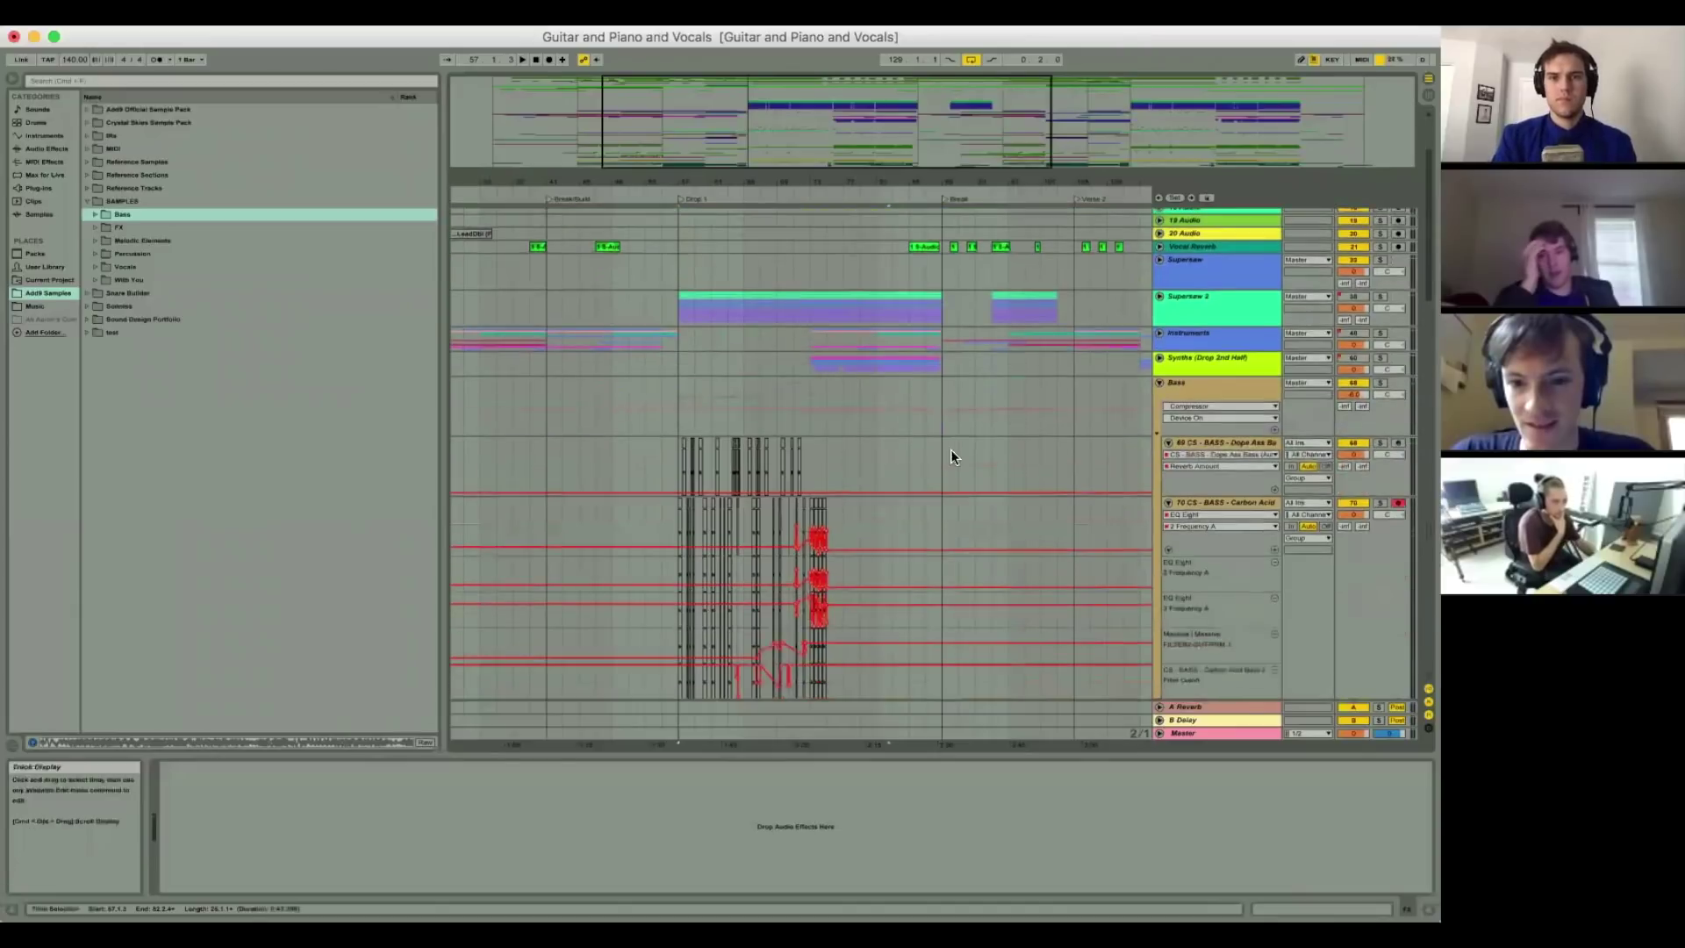
pyautogui.hscroll(5, 941, 339)
pyautogui.hscroll(3, 1182, 419)
pyautogui.scroll(-1, 1182, 419)
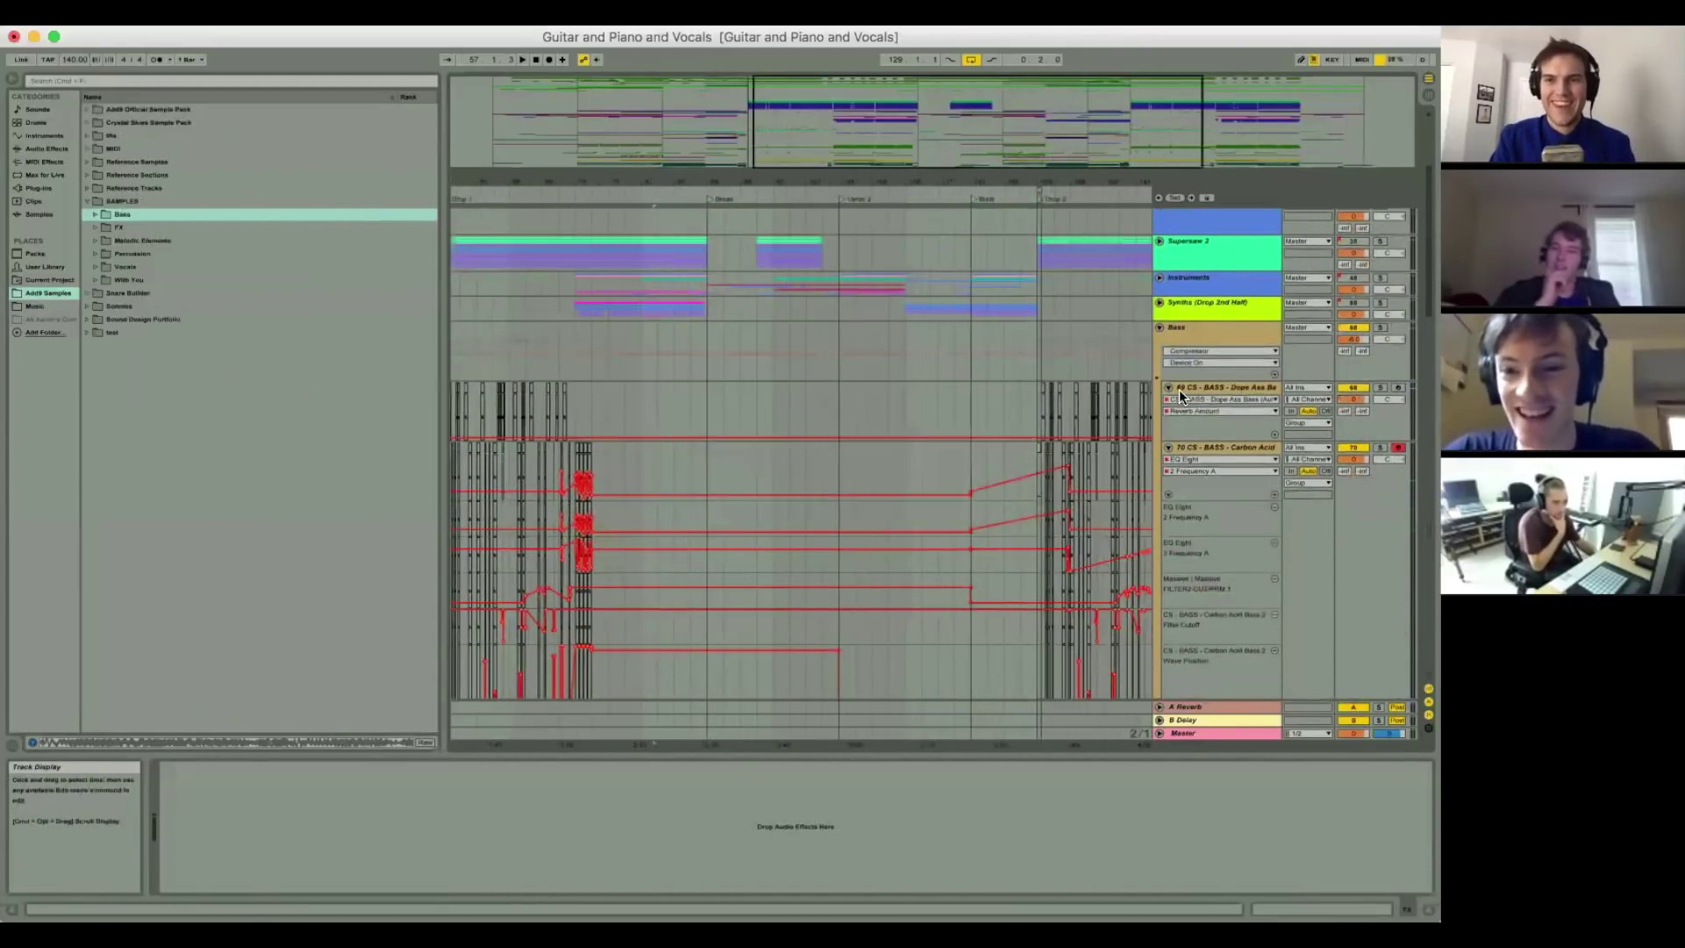
# Step: Open the Dope Ass Bass track's Zebra2 instrument and examine the patch's oscillator, filters, shapers and LFOs on the Synthesis page
pyautogui.click(1178, 388)
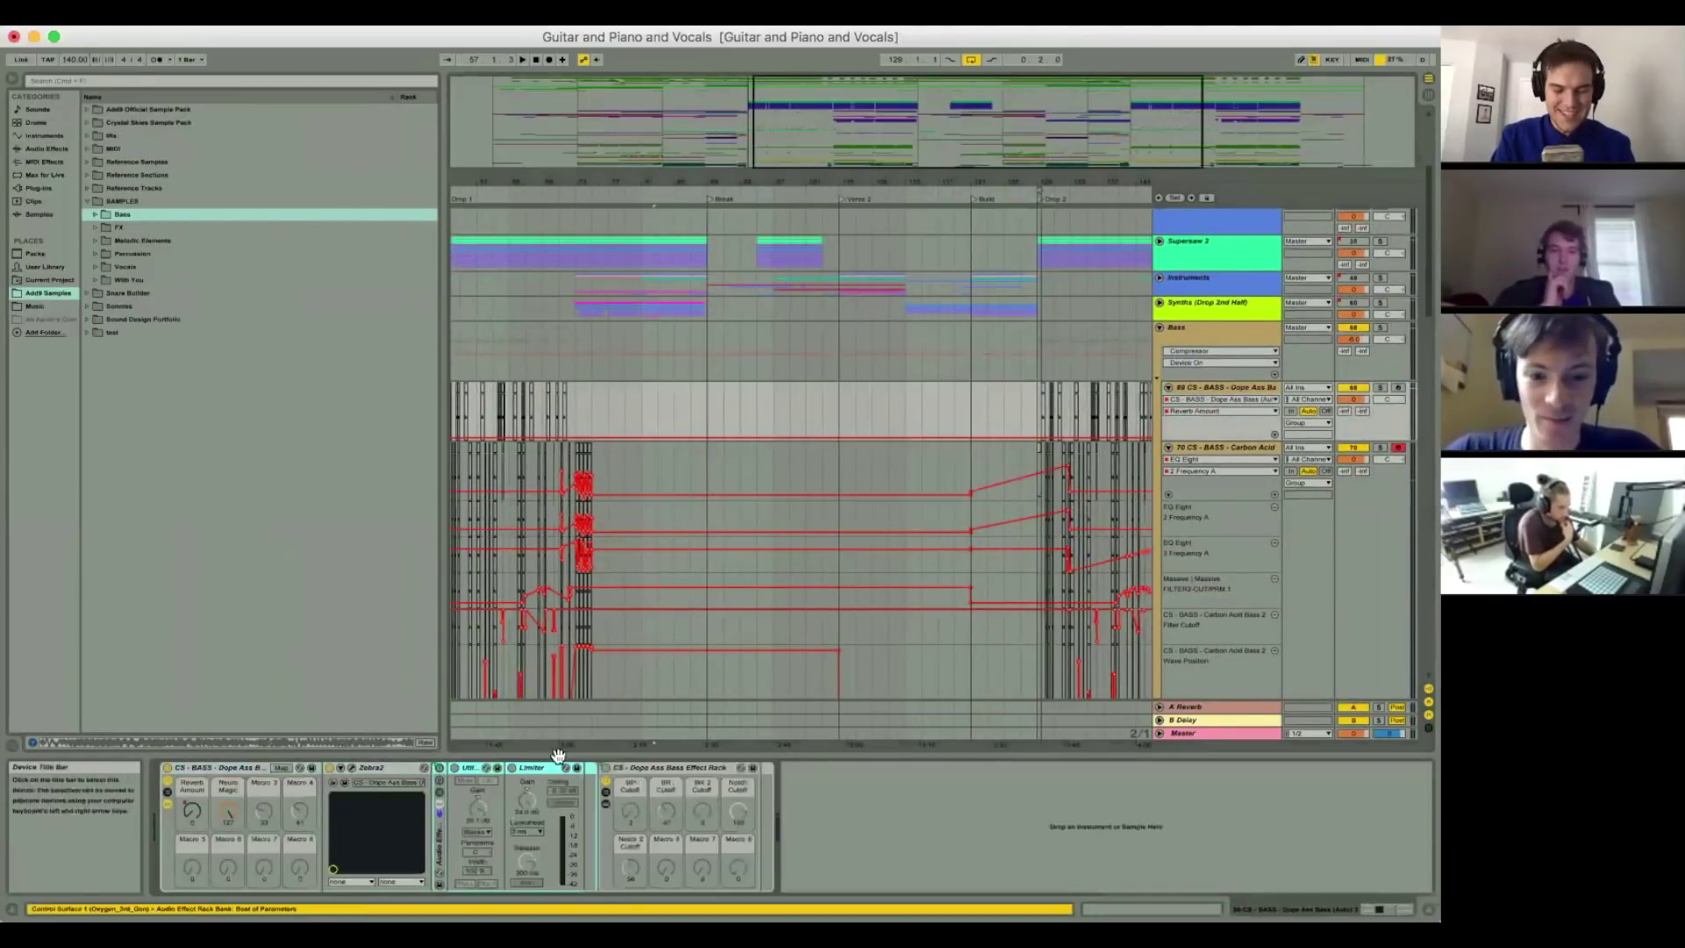
pyautogui.click(644, 767)
pyautogui.click(352, 768)
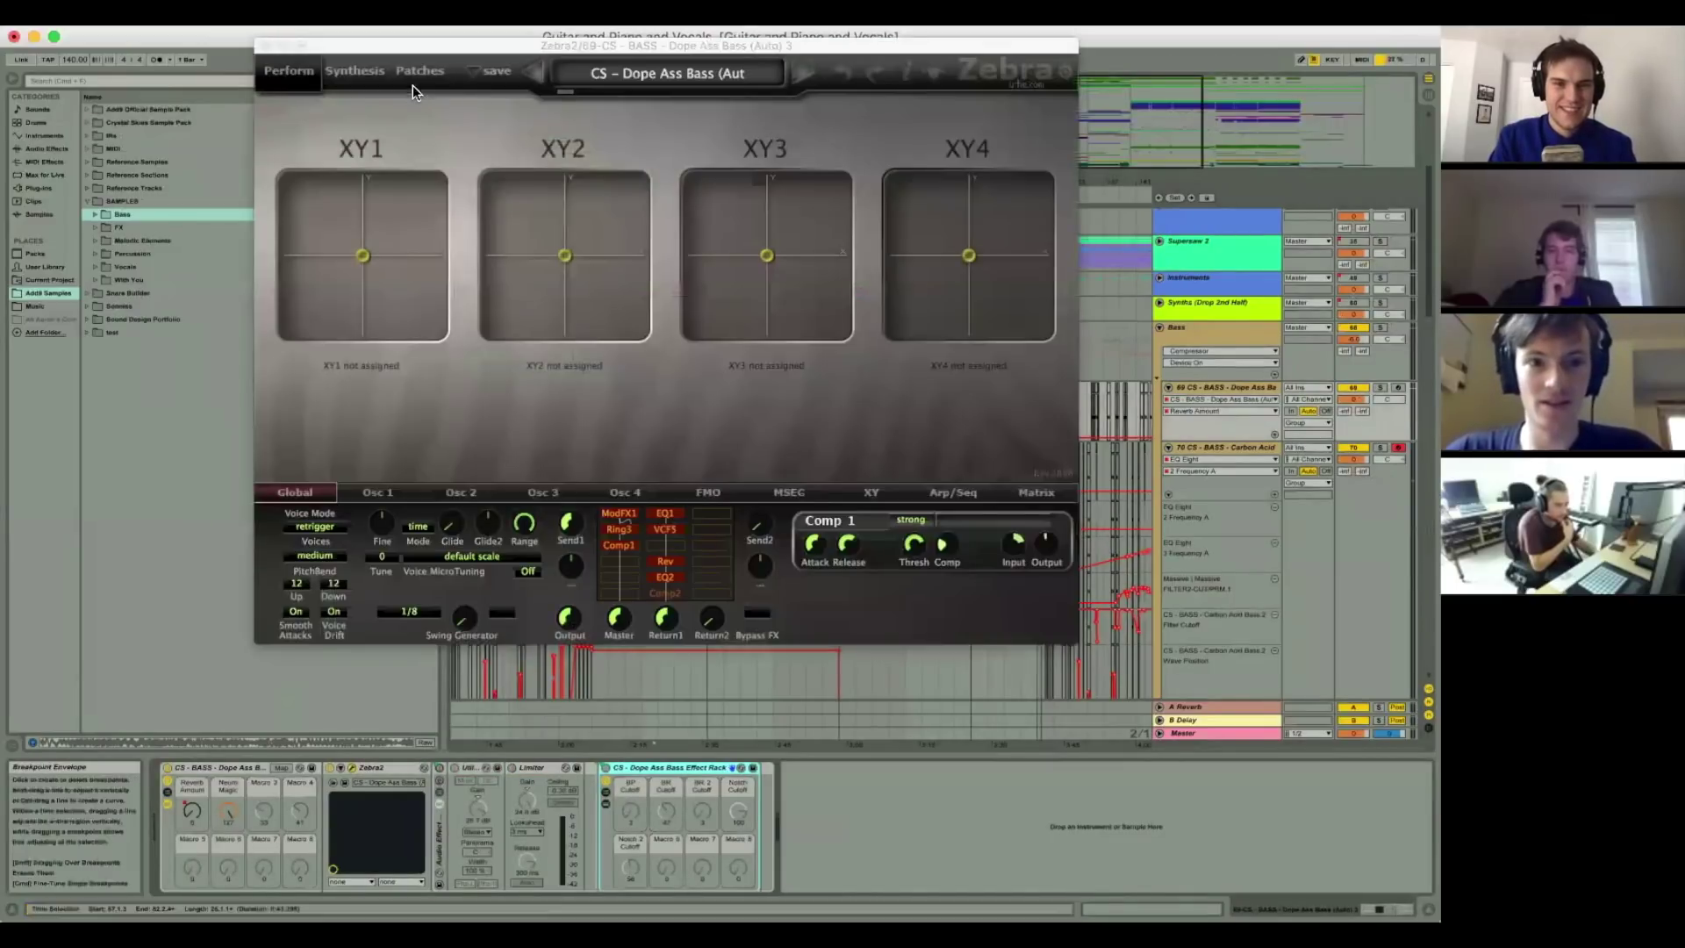
pyautogui.click(364, 73)
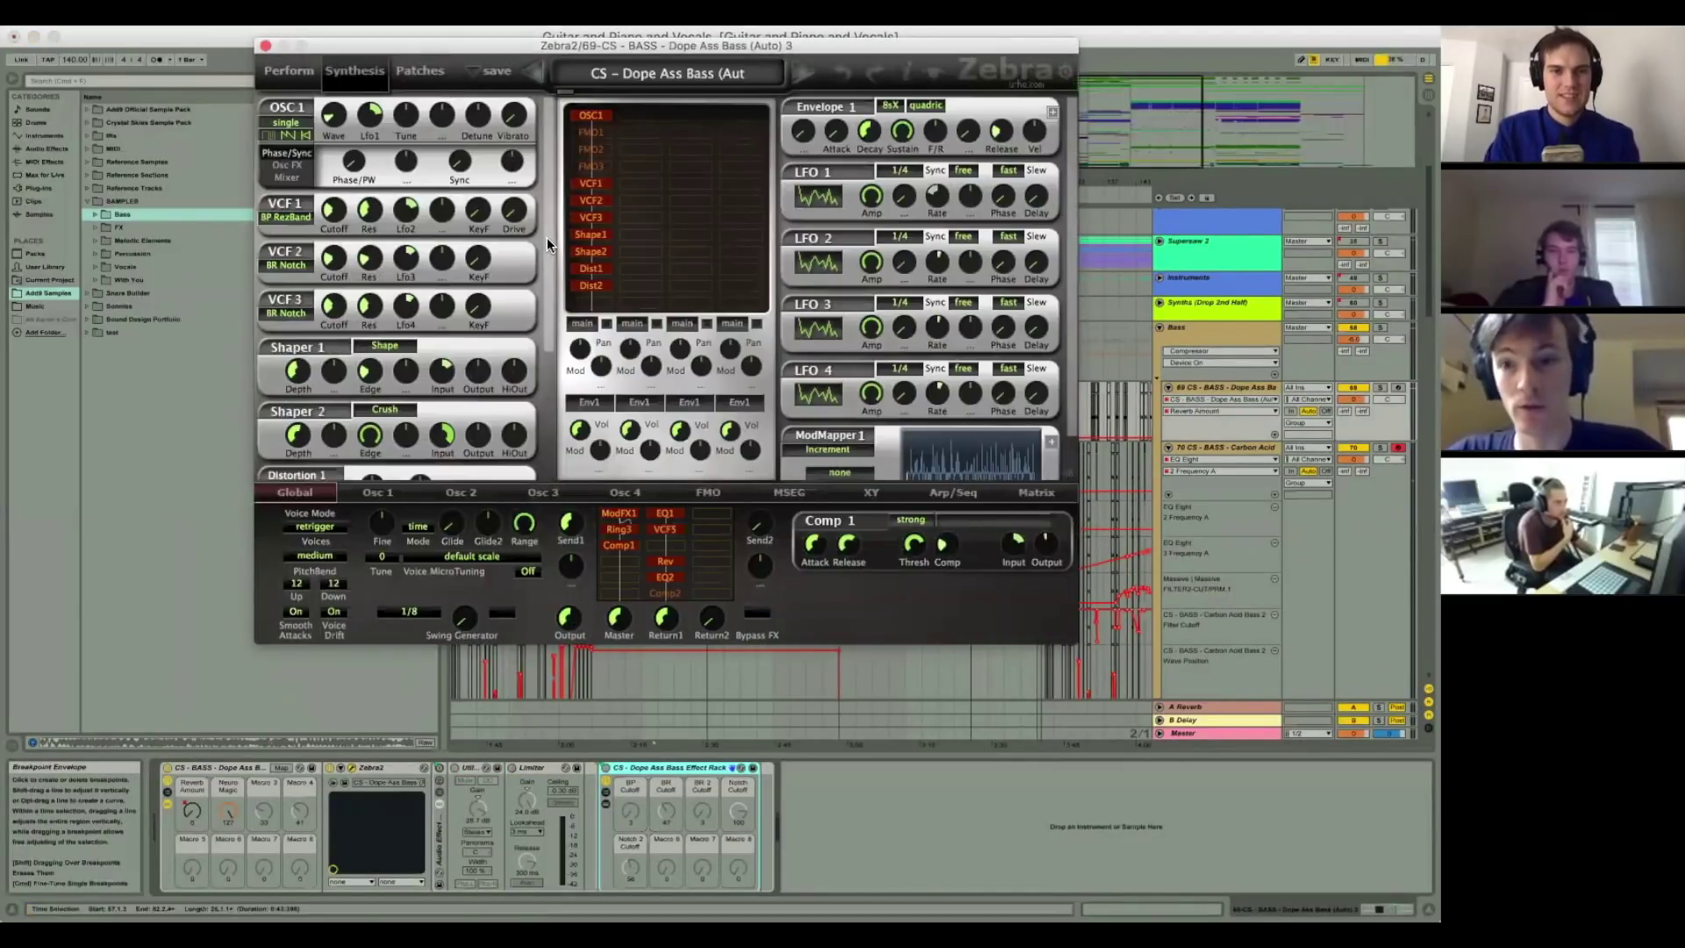
pyautogui.moveTo(545, 245); pyautogui.dragTo(550, 189)
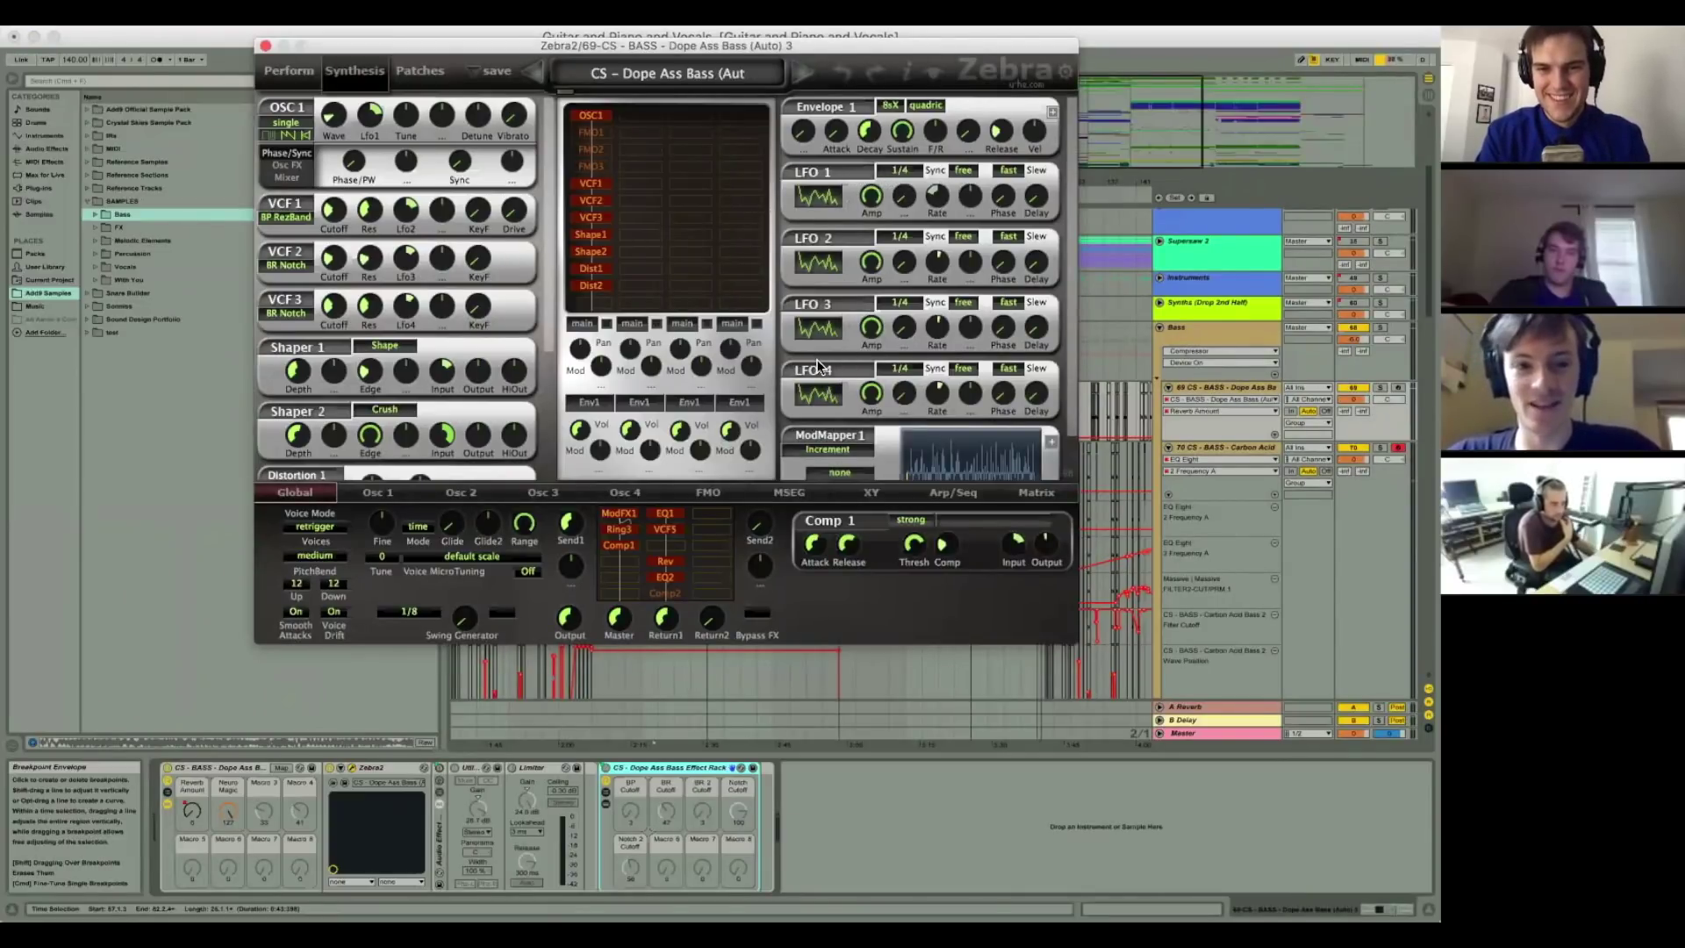
# Step: Close the Zebra2 editor and unfold the Dope Ass Bass Effect Rack's macros, chain list and devices
pyautogui.press('super+w')
pyautogui.doubleClick(634, 768)
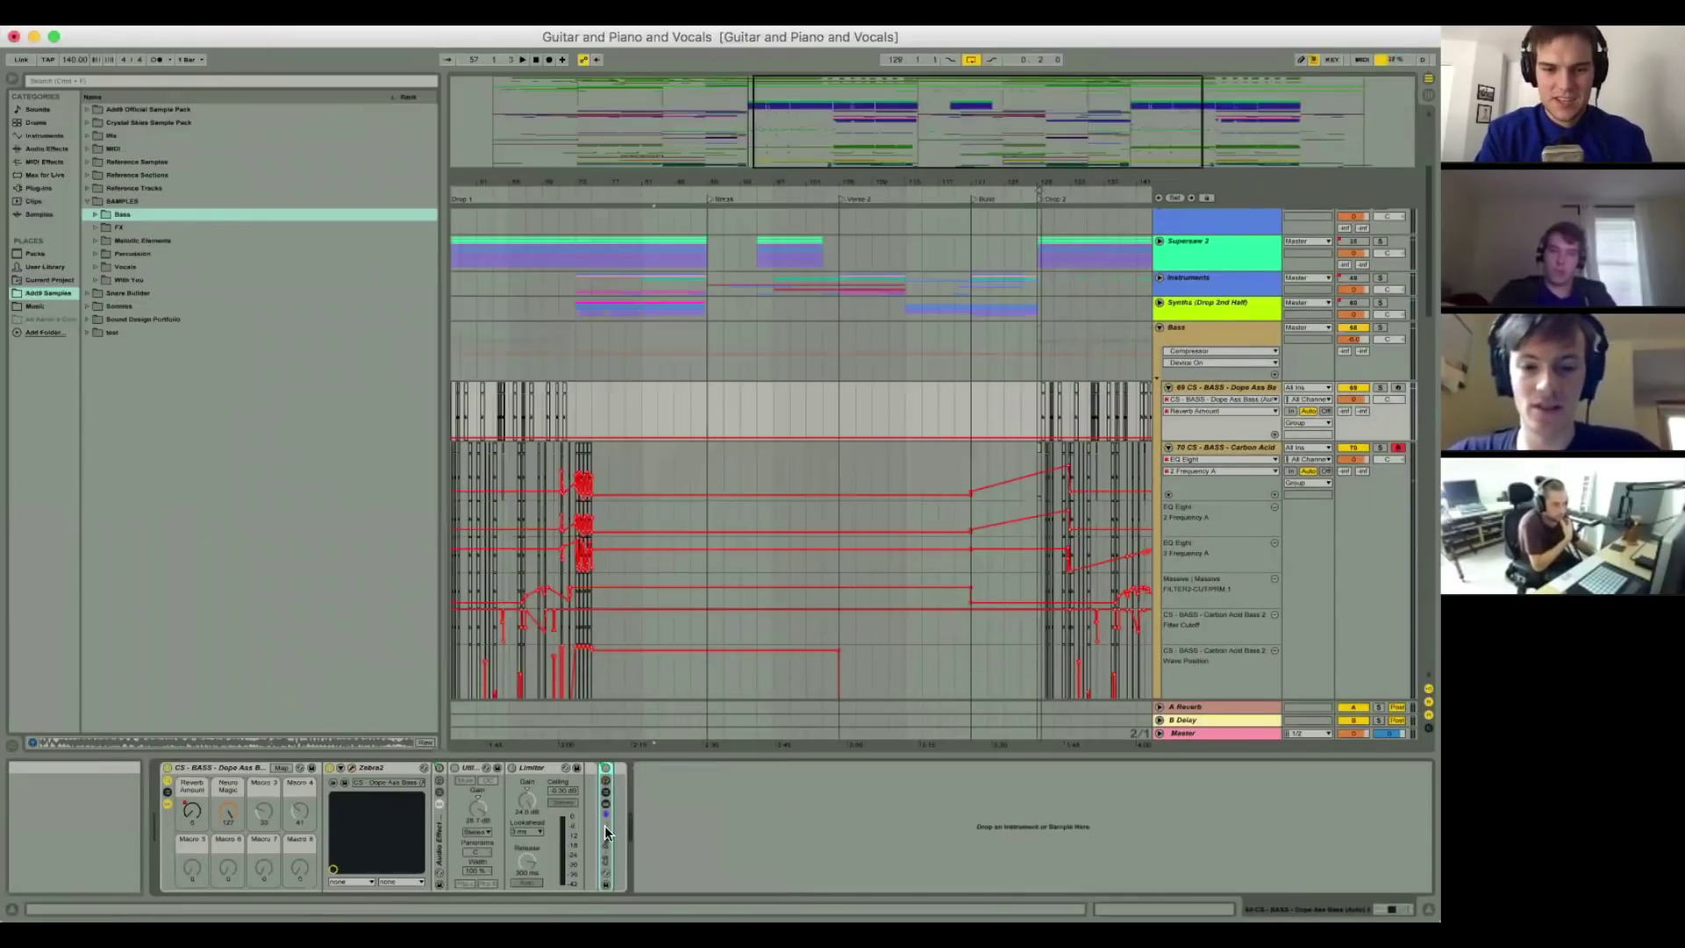
pyautogui.click(604, 825)
pyautogui.click(604, 802)
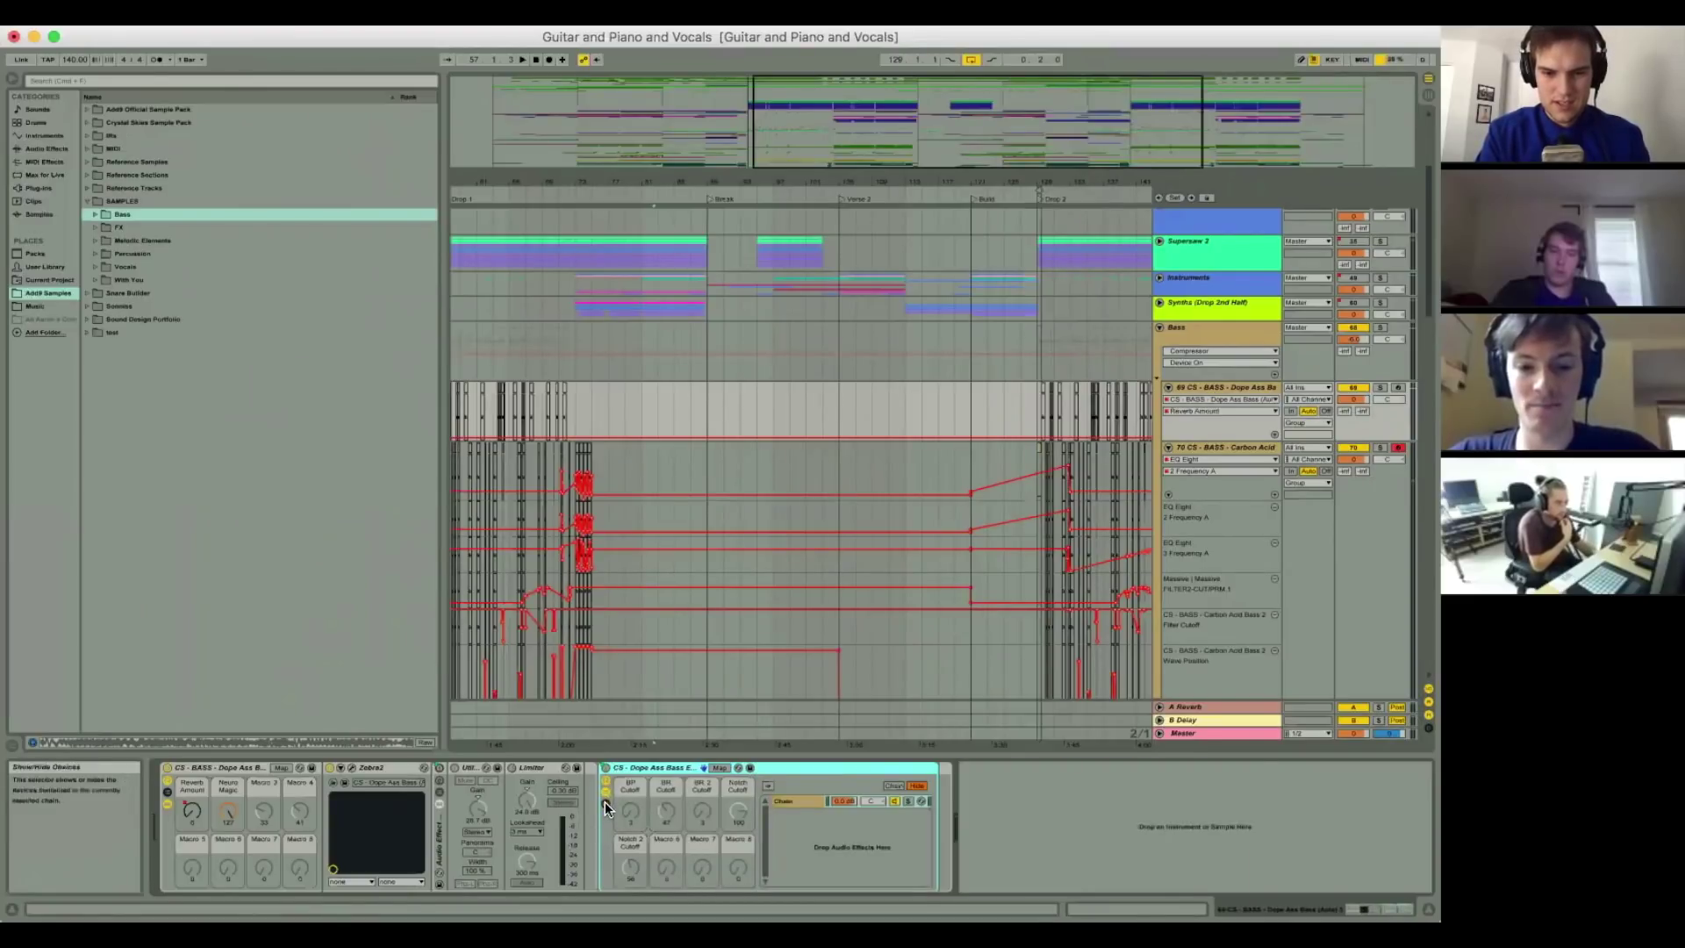
pyautogui.click(604, 802)
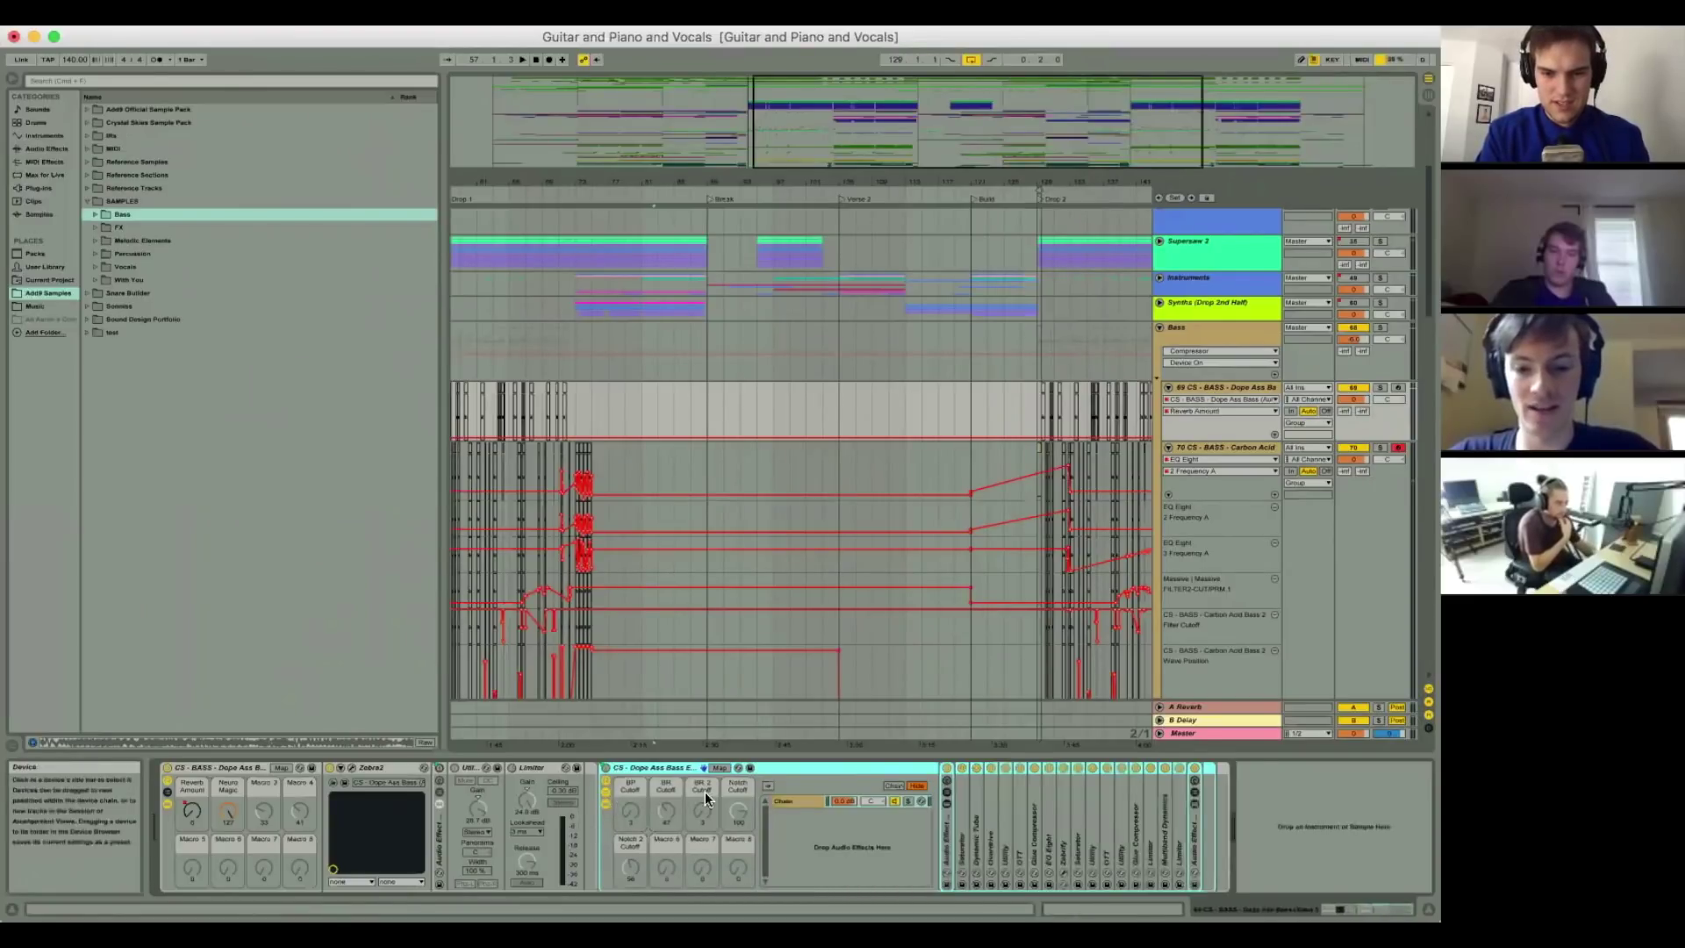
# Step: Examine the effect rack's device chain, including the nested Audio Effect Rack, Overdrive, Utility, OTT and EQ Eight
pyautogui.doubleClick(946, 845)
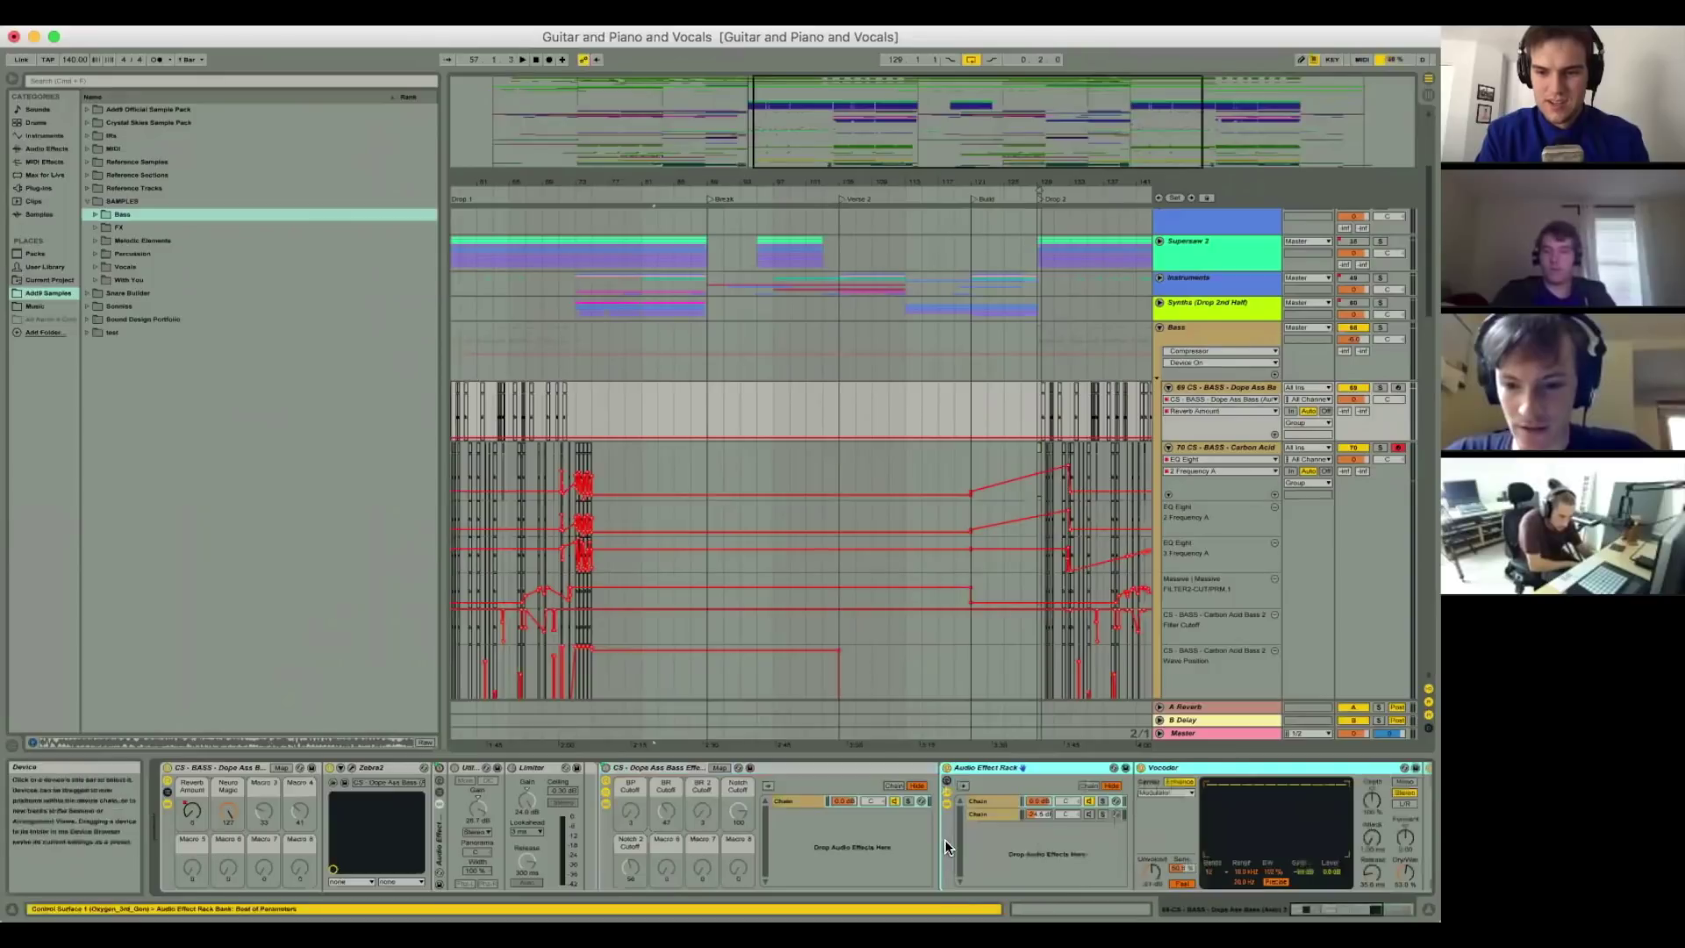
pyautogui.doubleClick(978, 768)
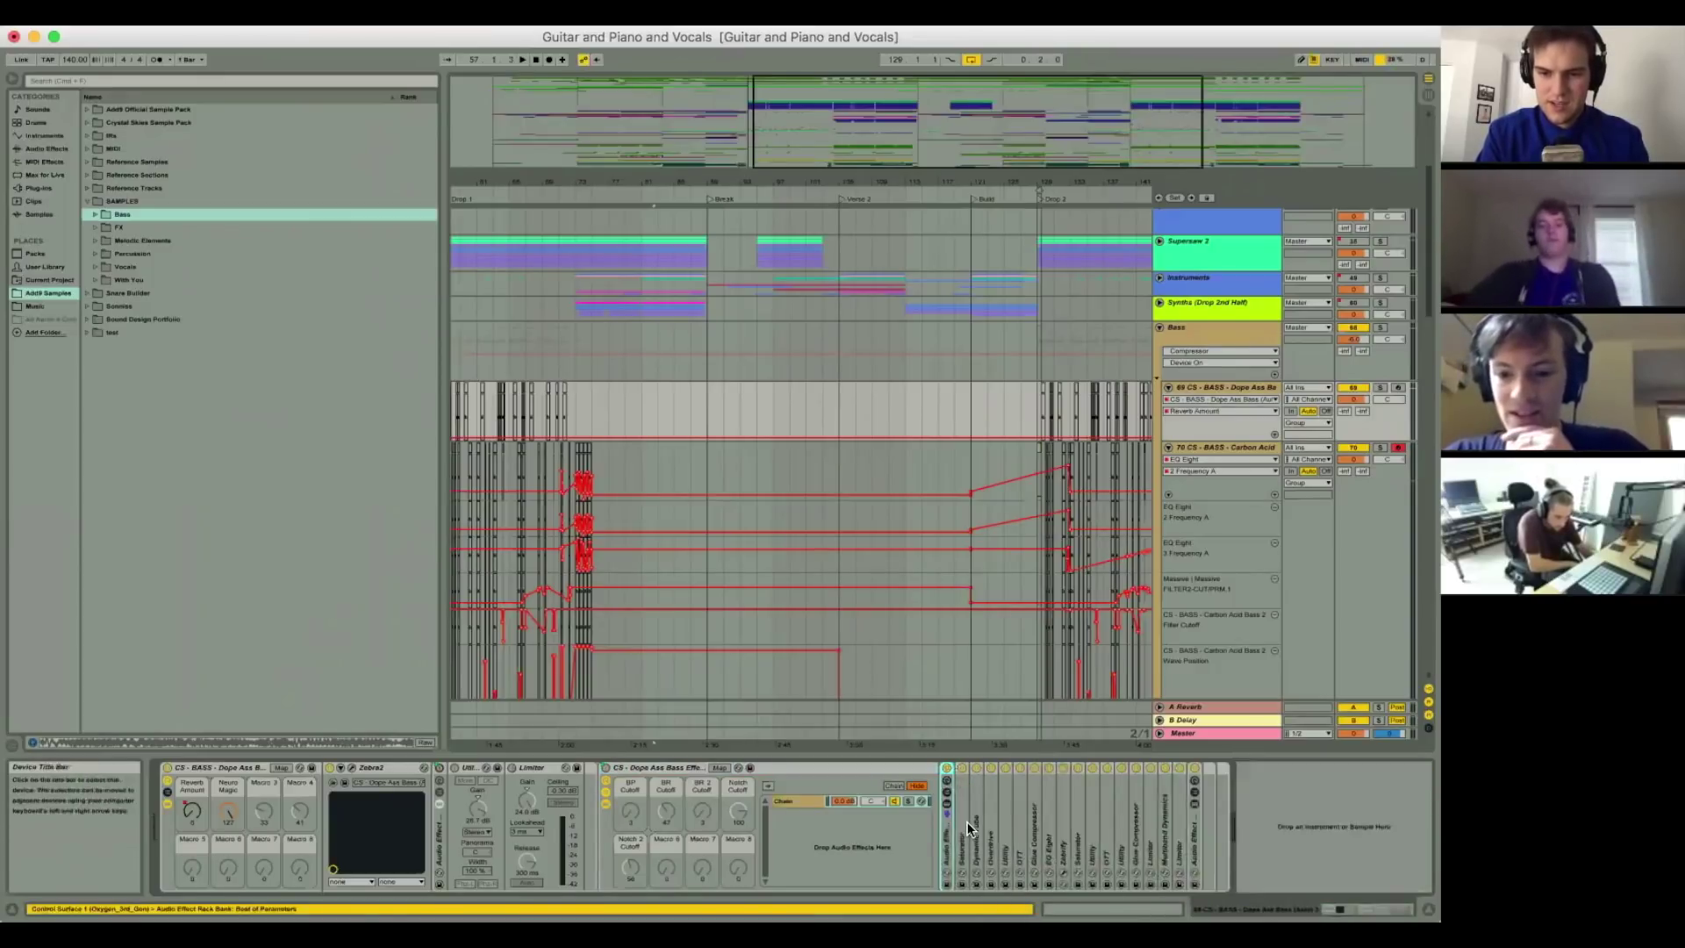
pyautogui.click(989, 830)
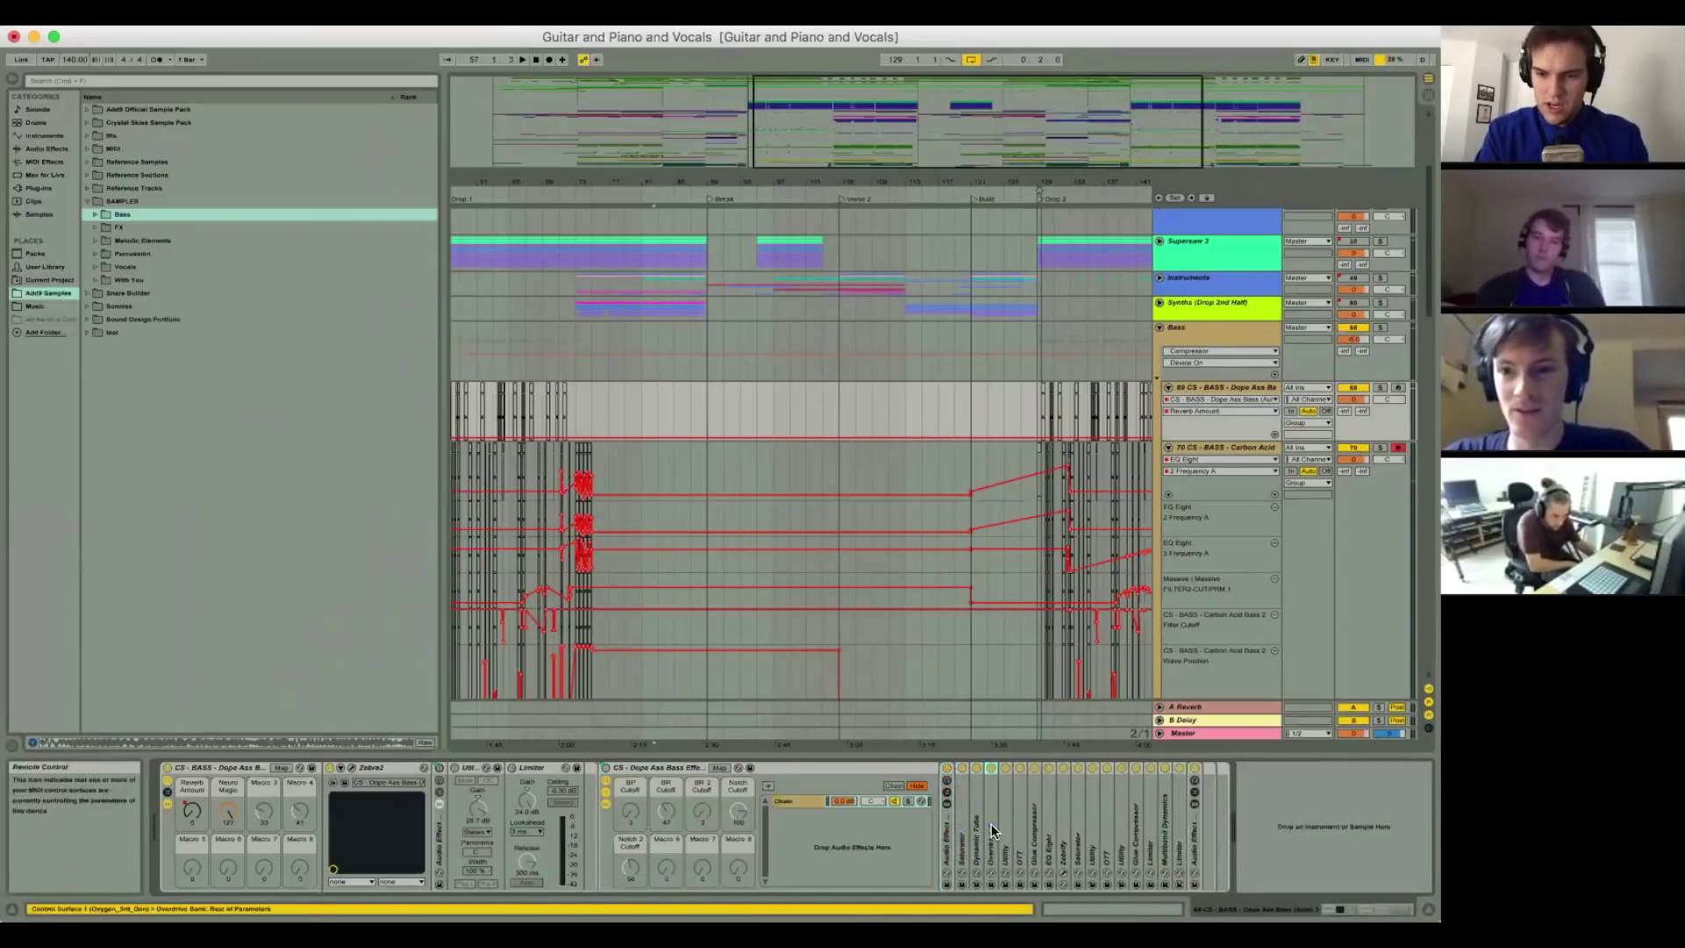
pyautogui.click(1005, 829)
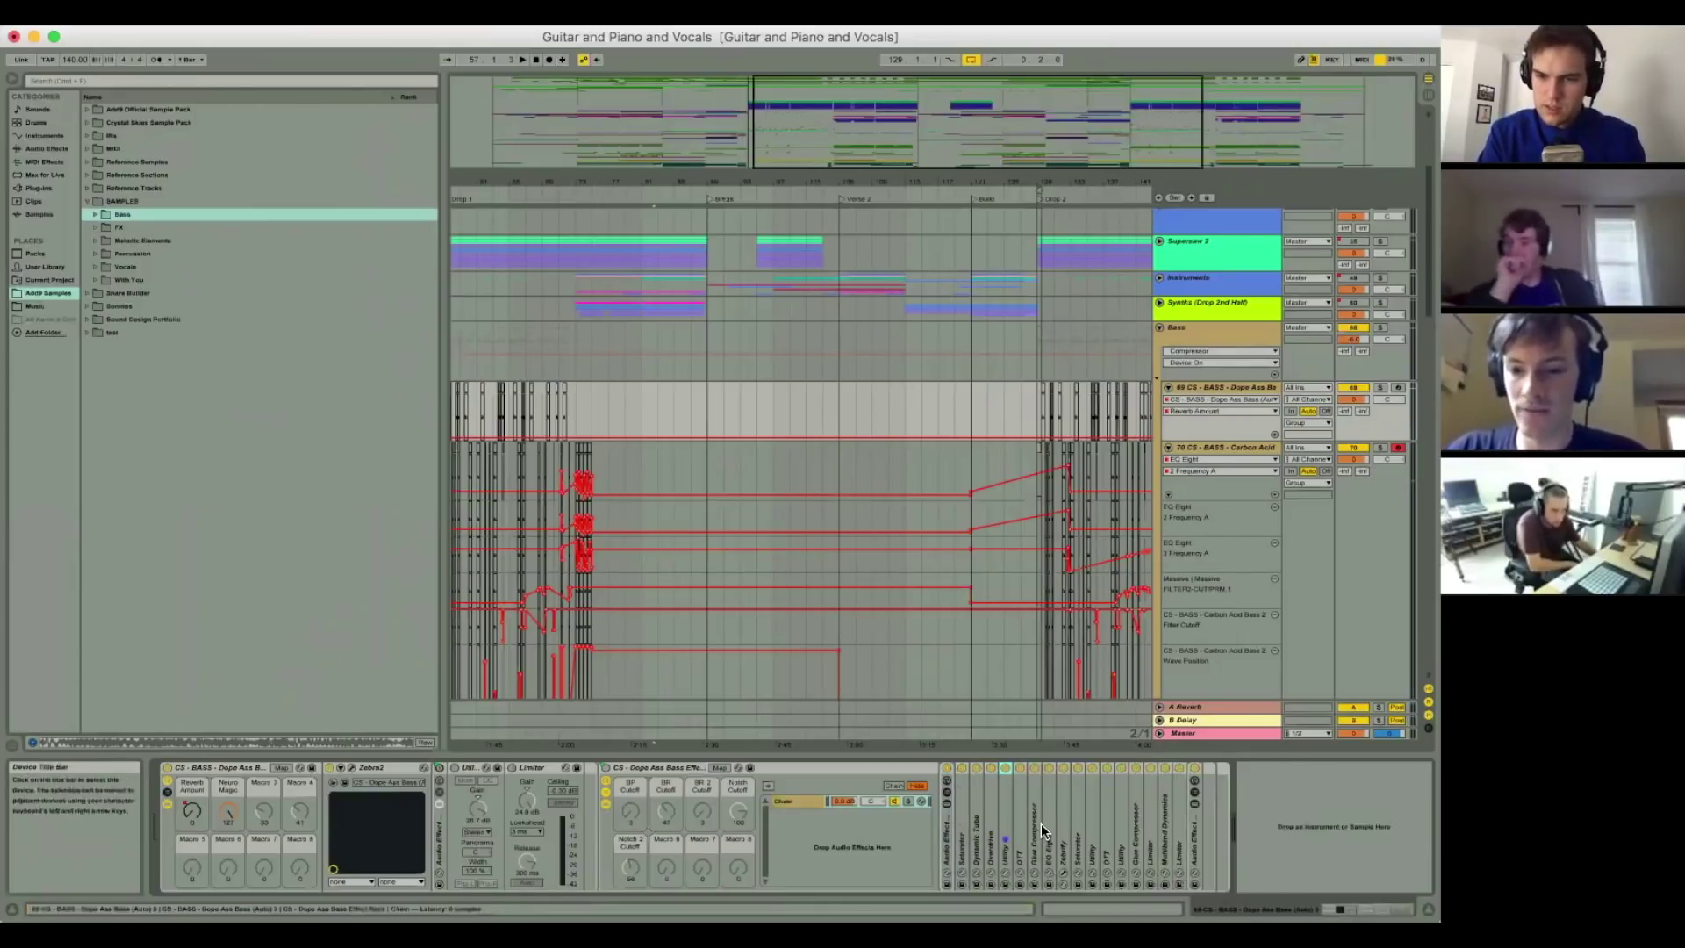
pyautogui.click(1021, 804)
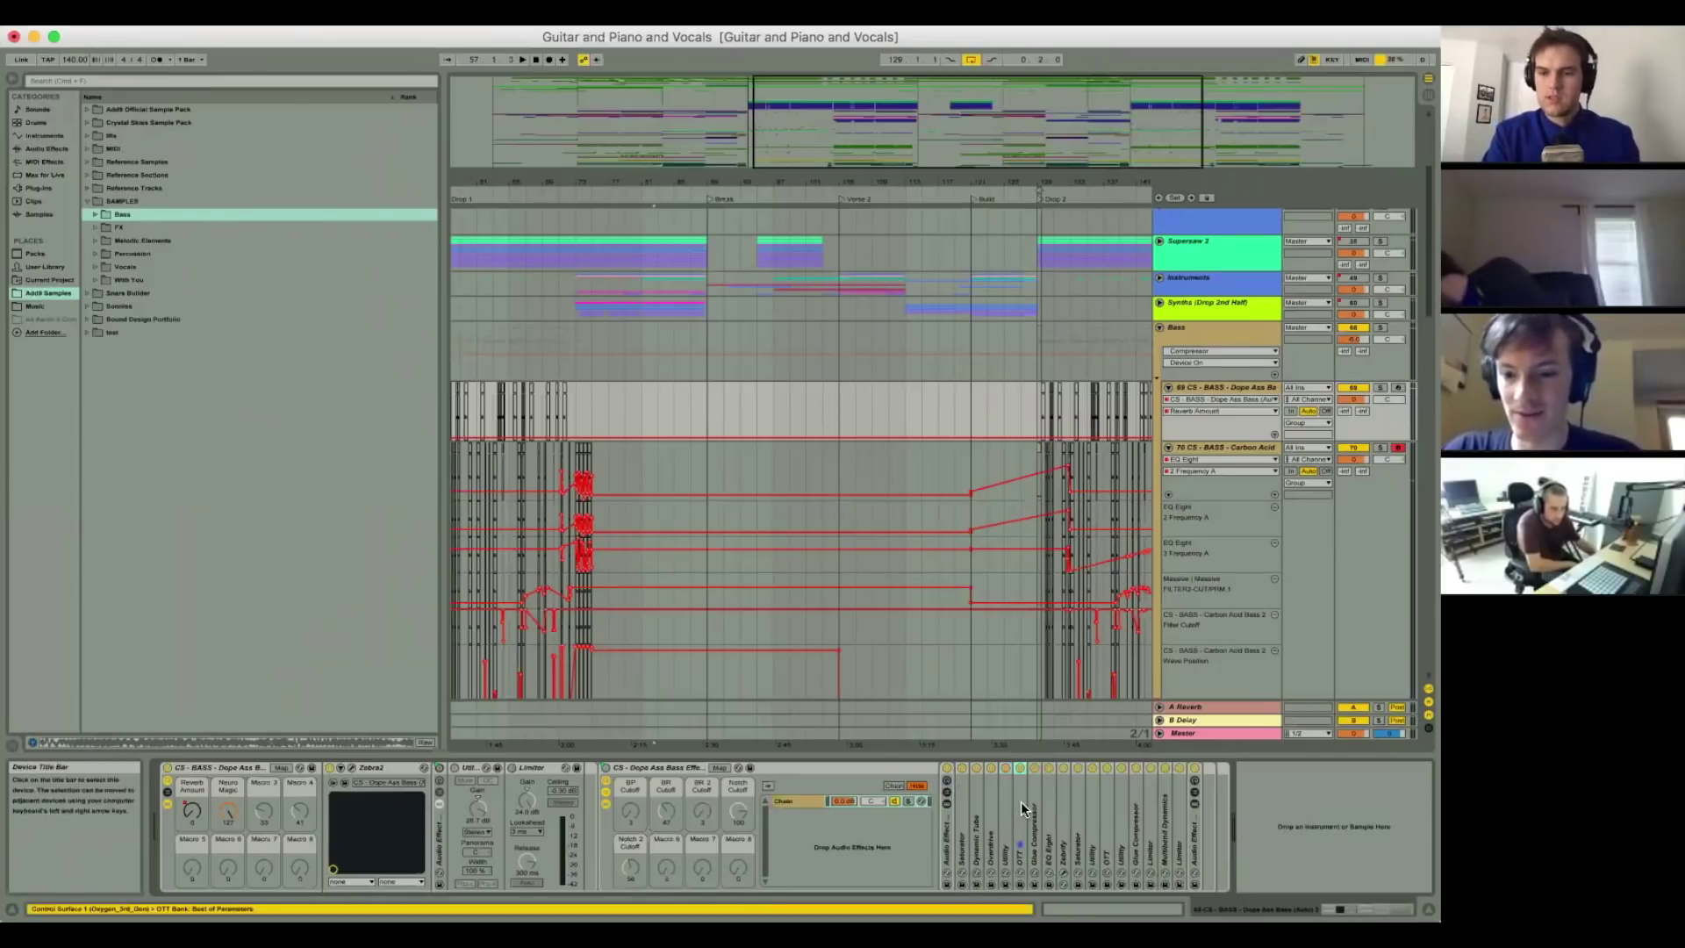
pyautogui.click(1049, 804)
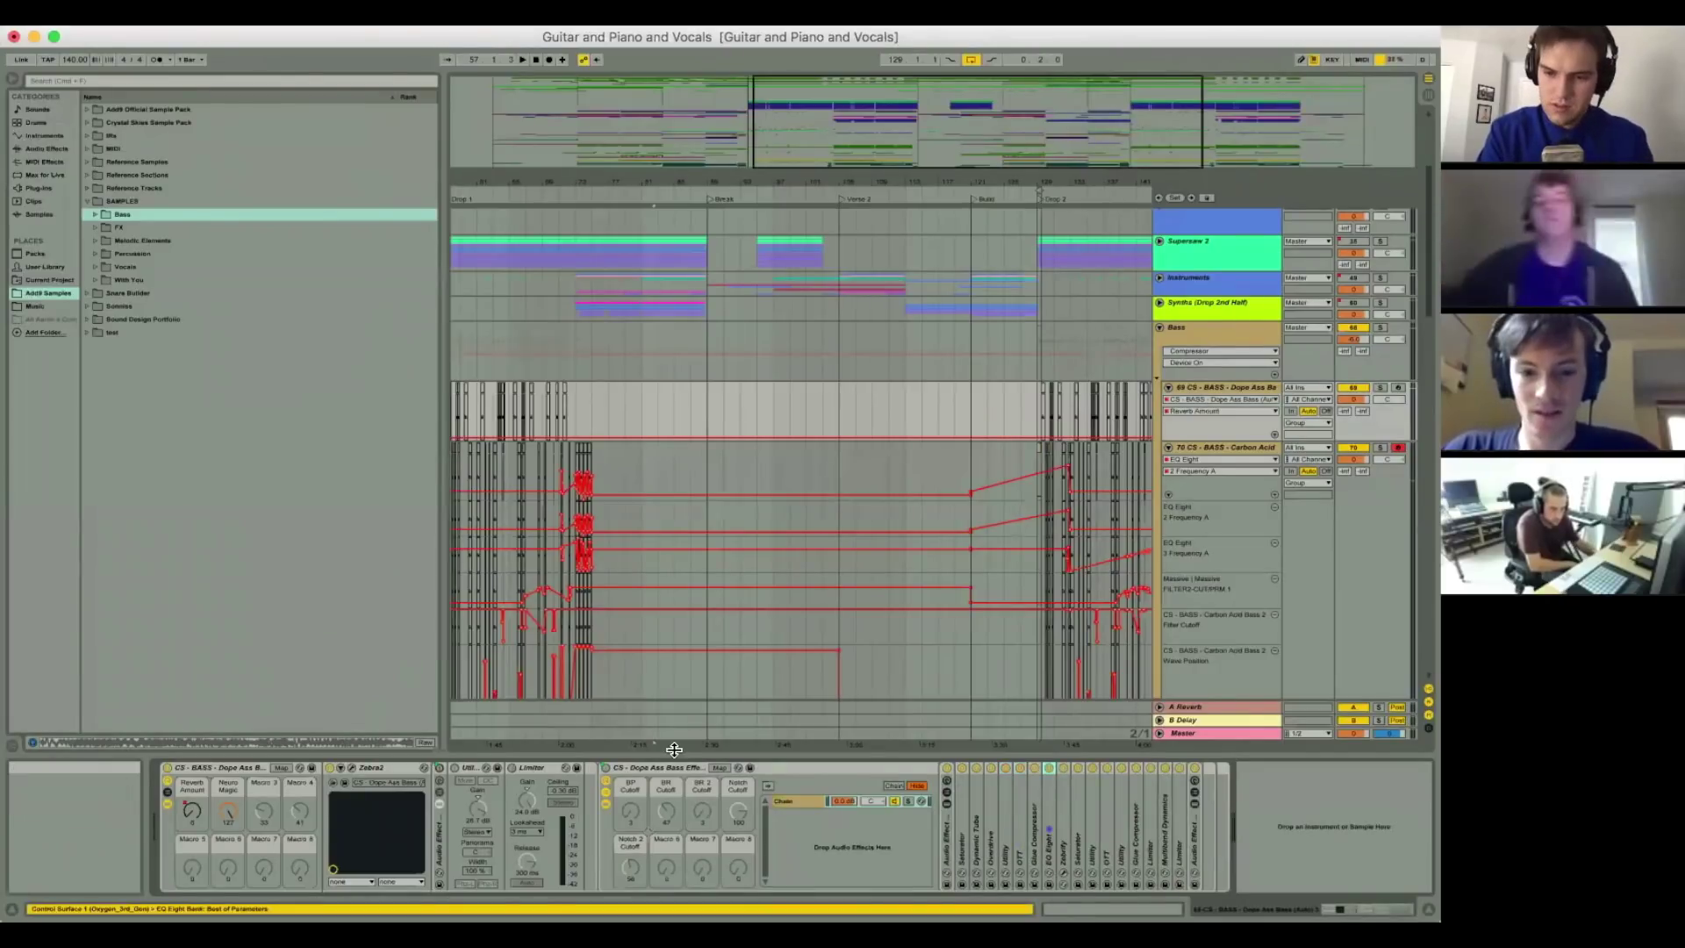
# Step: Arm the Dope Ass Bass track and try out the Neuro Magic macro of its instrument rack
pyautogui.click(1169, 330)
pyautogui.click(1177, 387)
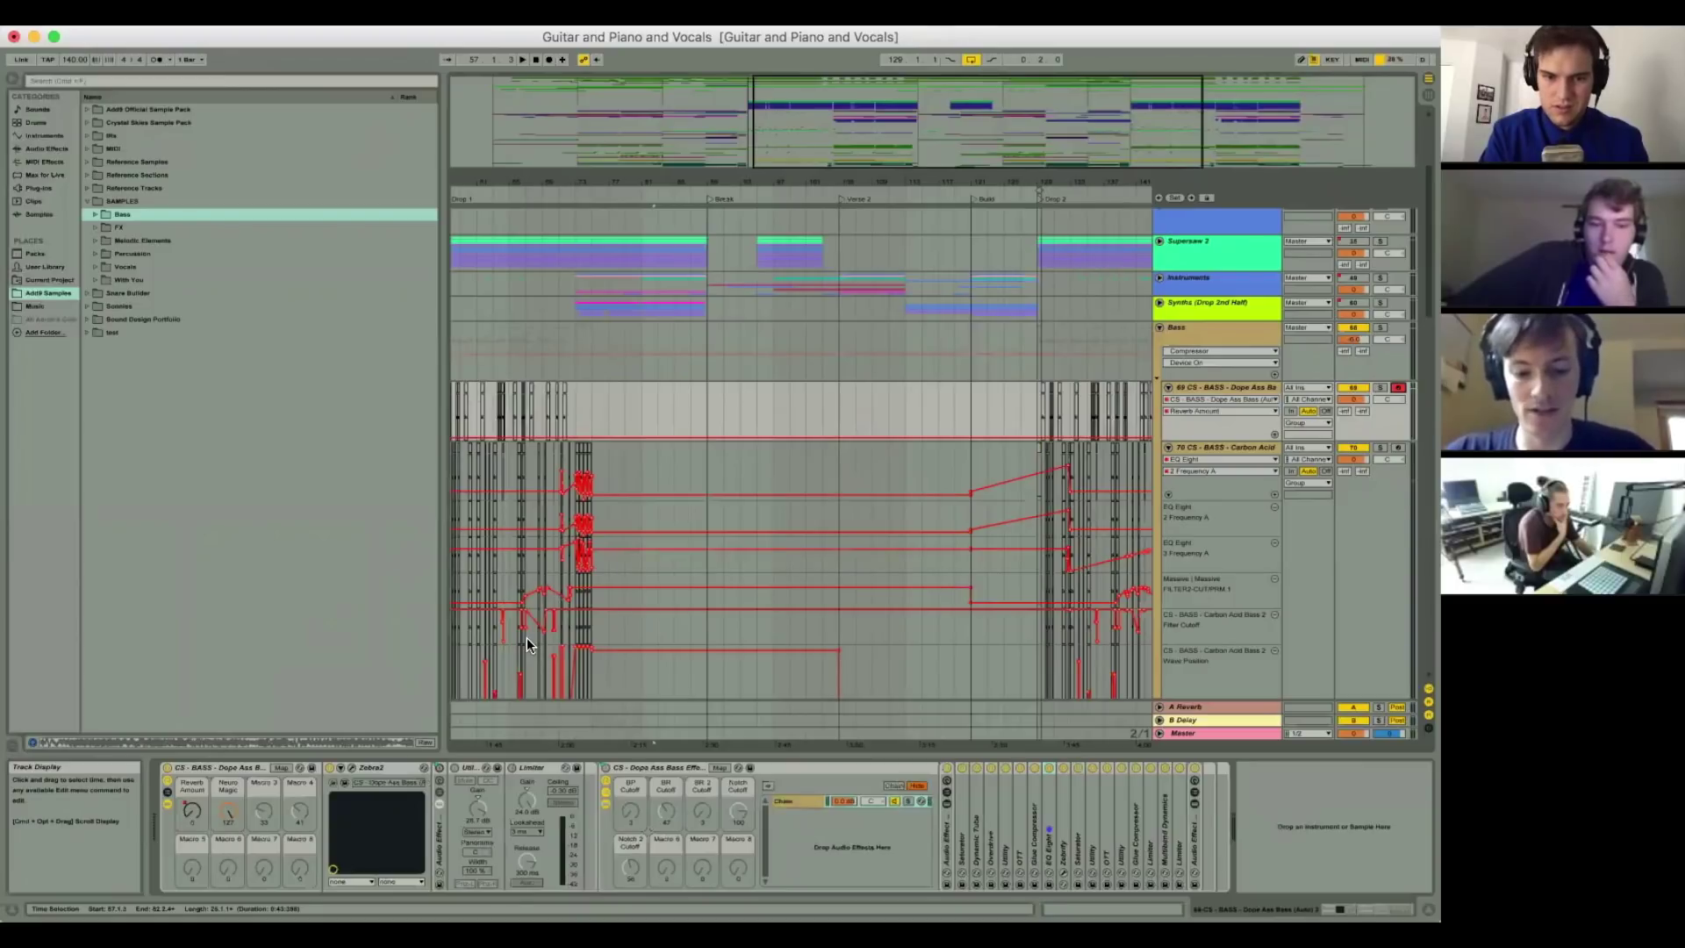
pyautogui.click(230, 813)
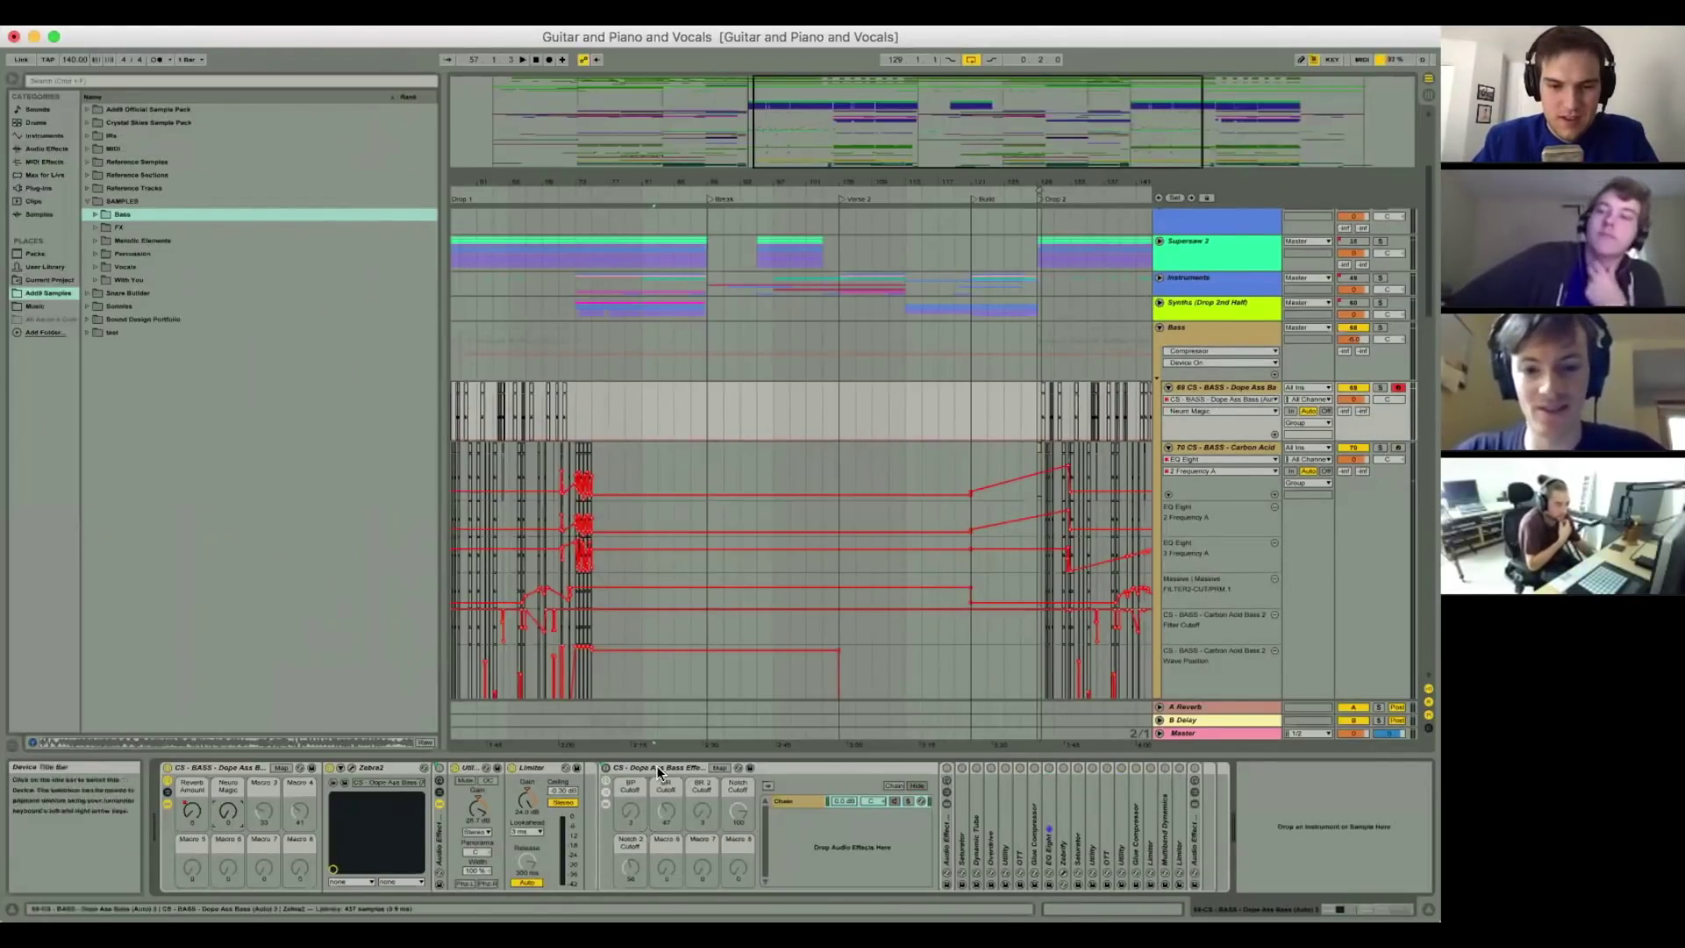
pyautogui.moveTo(228, 815); pyautogui.dragTo(228, 702)
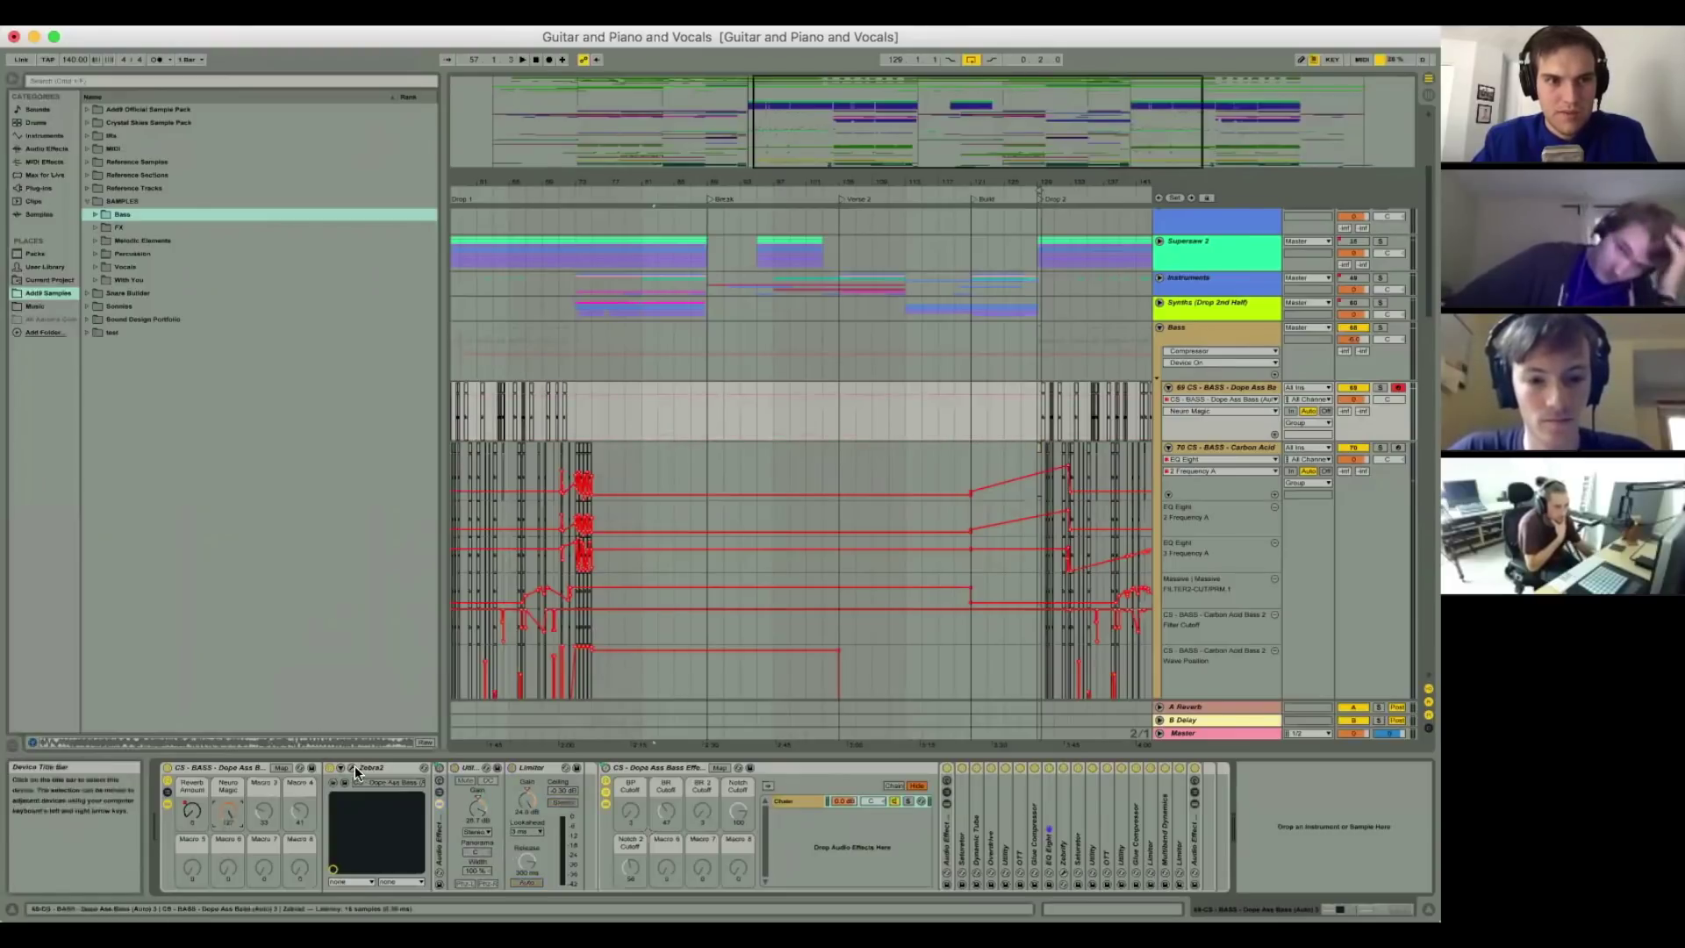
# Step: Reopen Zebra2, review the effect types offered for OSC 1 under Osc FX, and close the editor
pyautogui.click(351, 772)
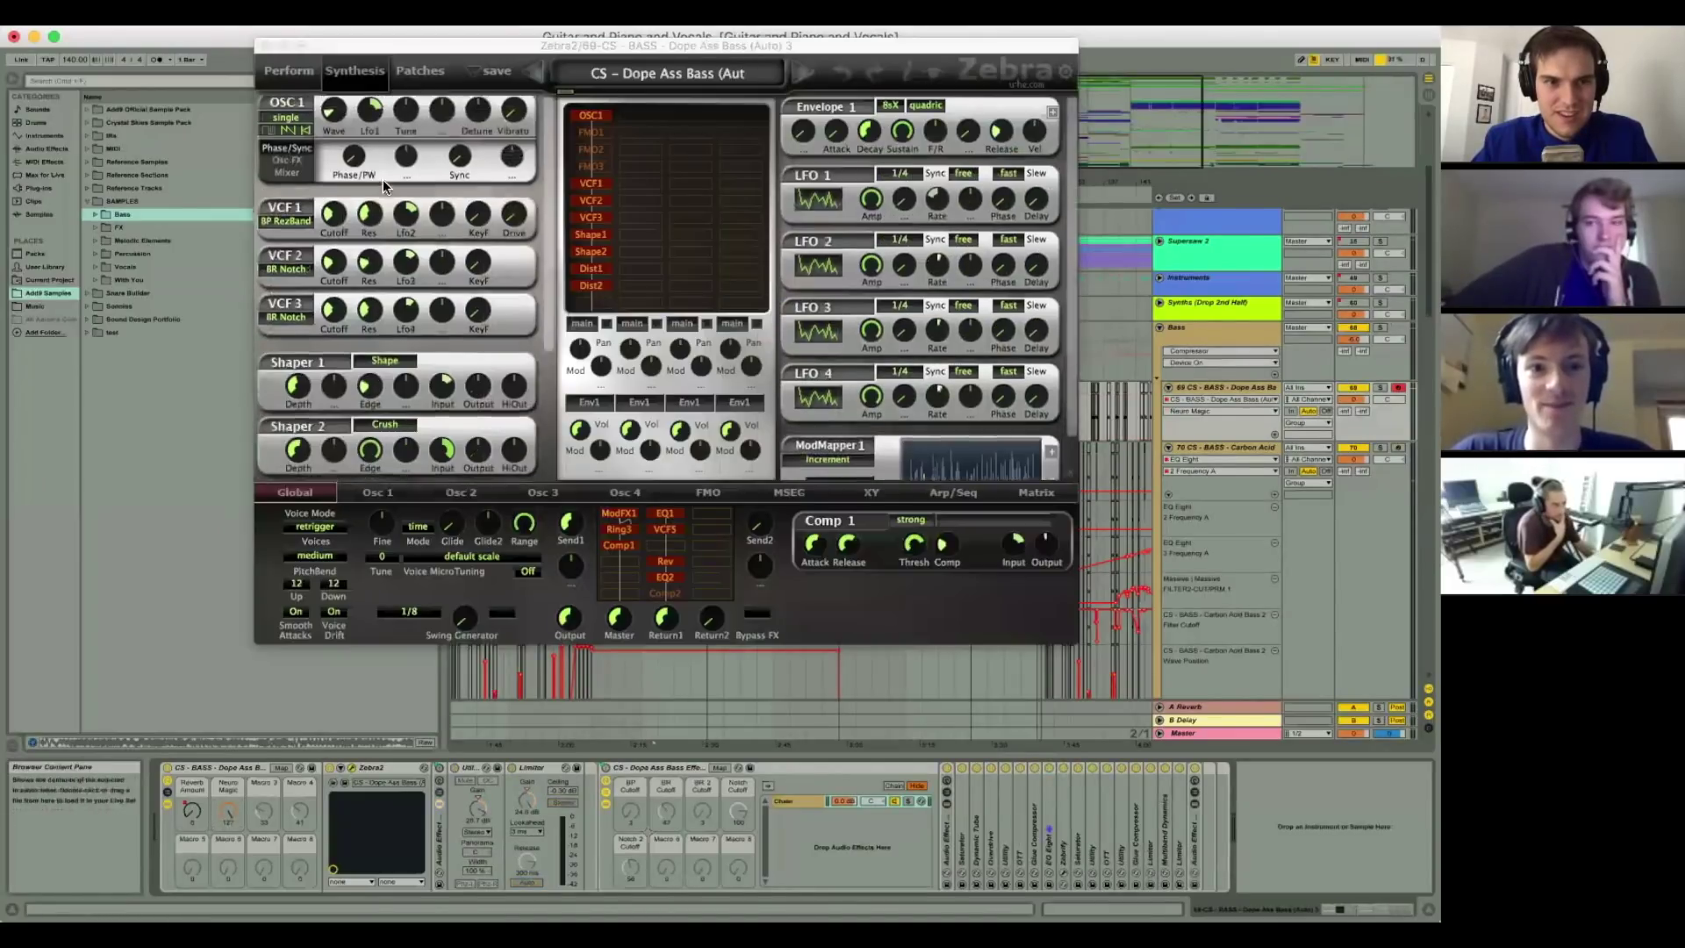
pyautogui.click(348, 182)
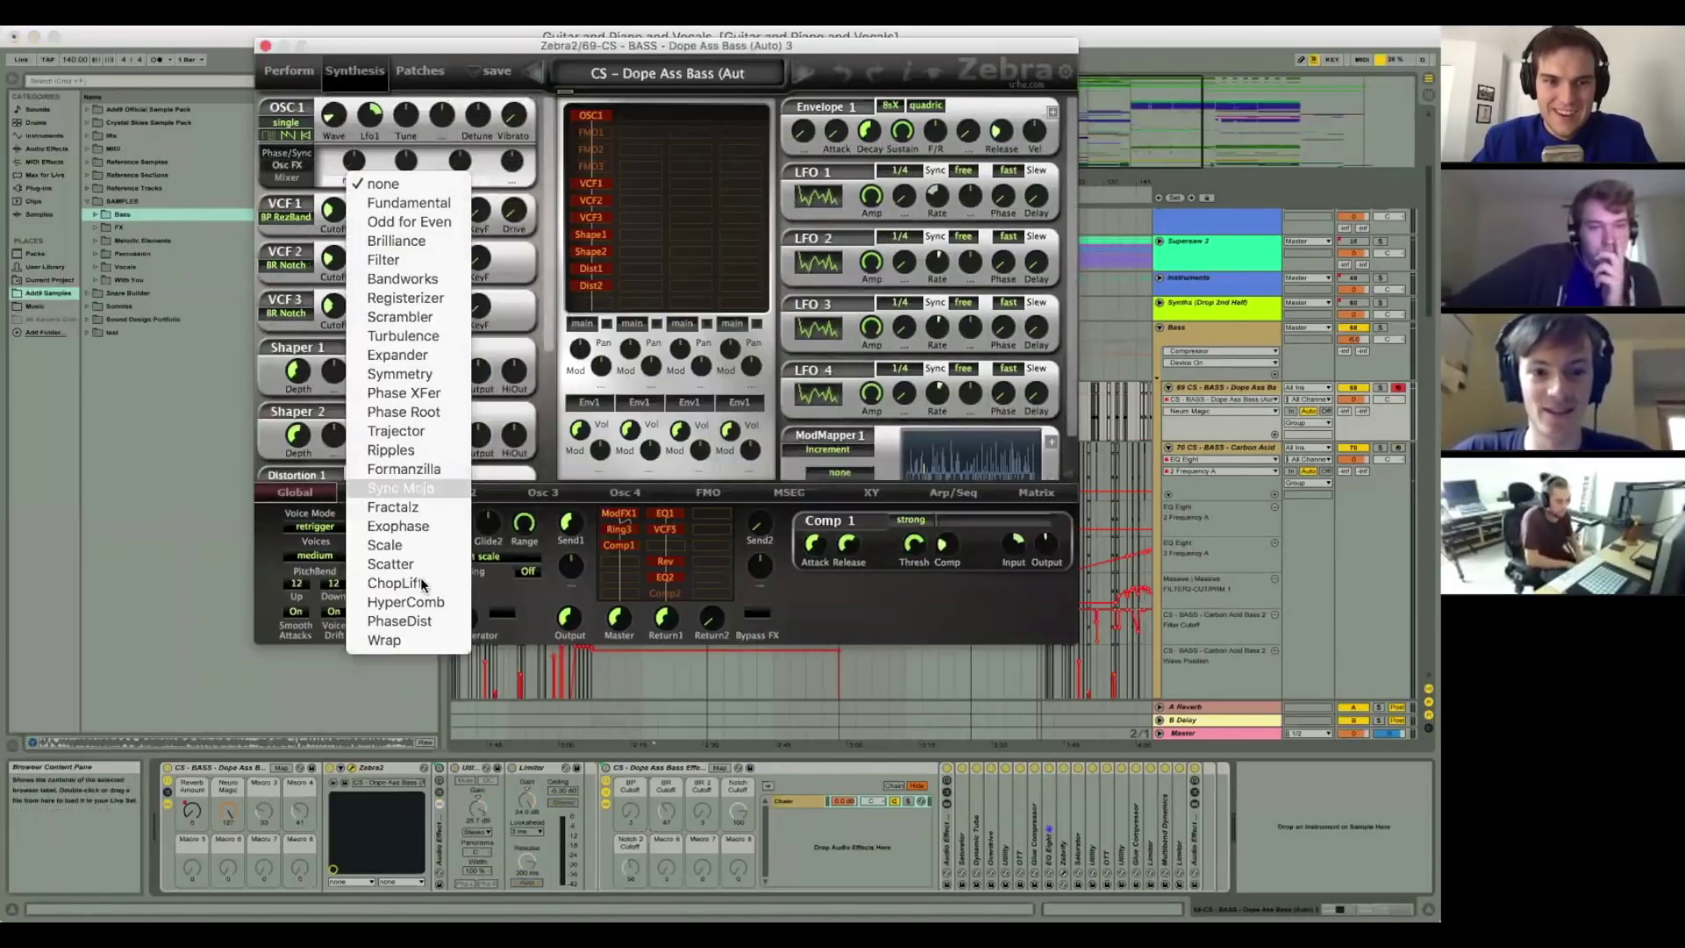
pyautogui.click(331, 181)
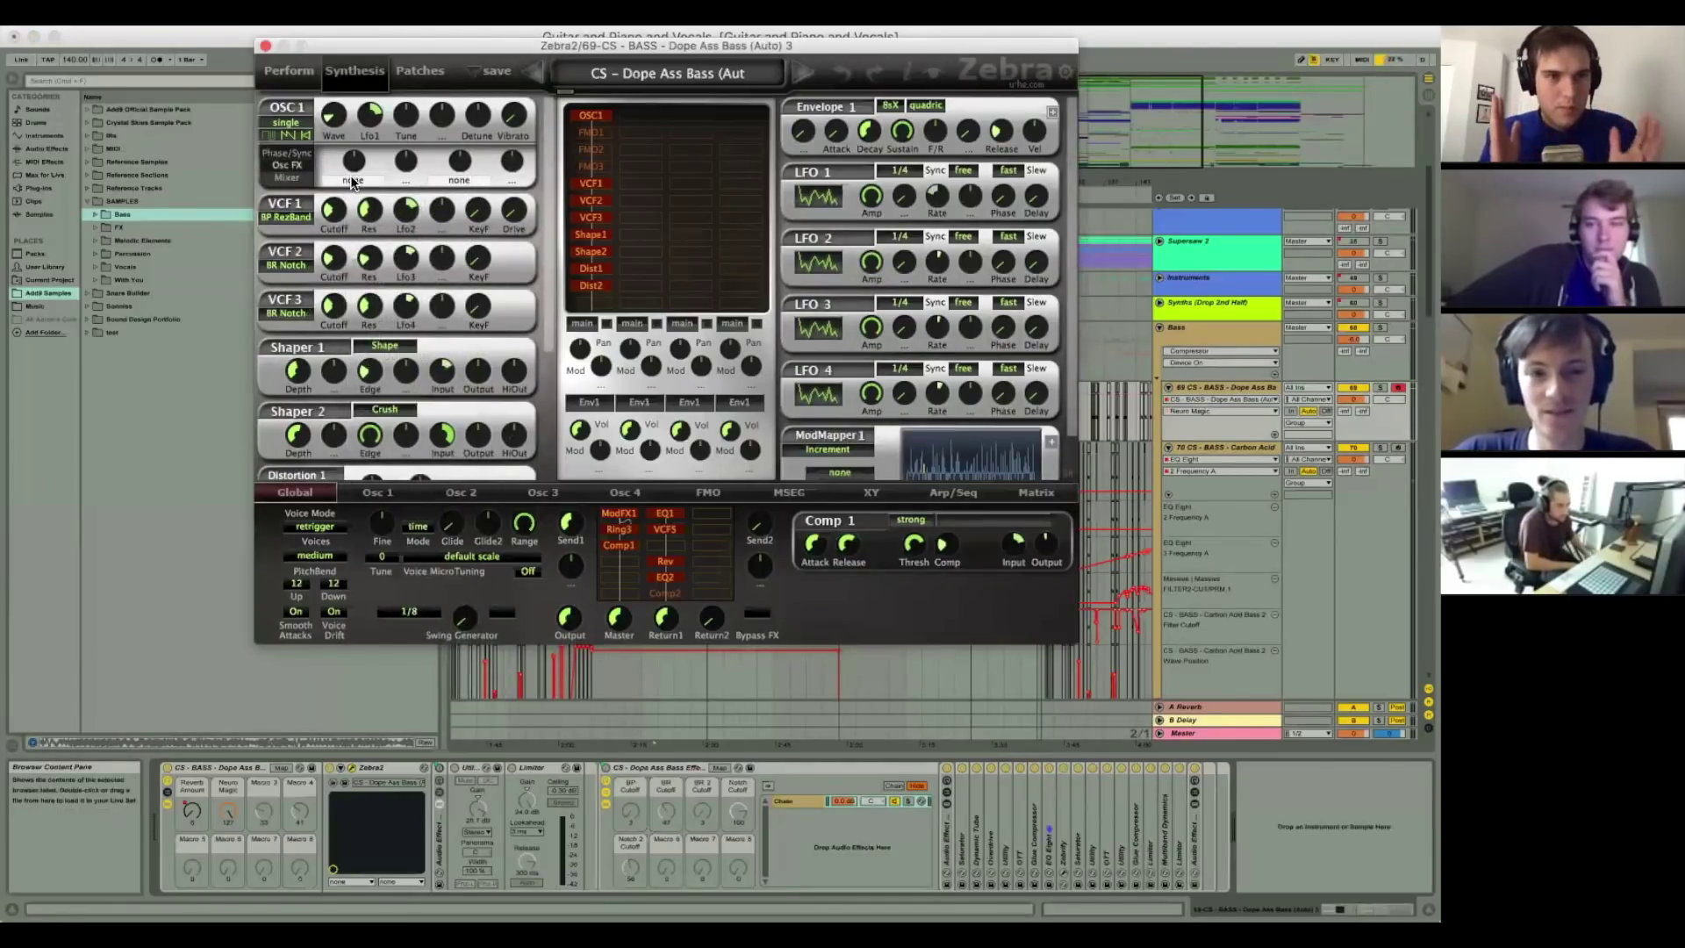
pyautogui.click(352, 180)
pyautogui.click(352, 180)
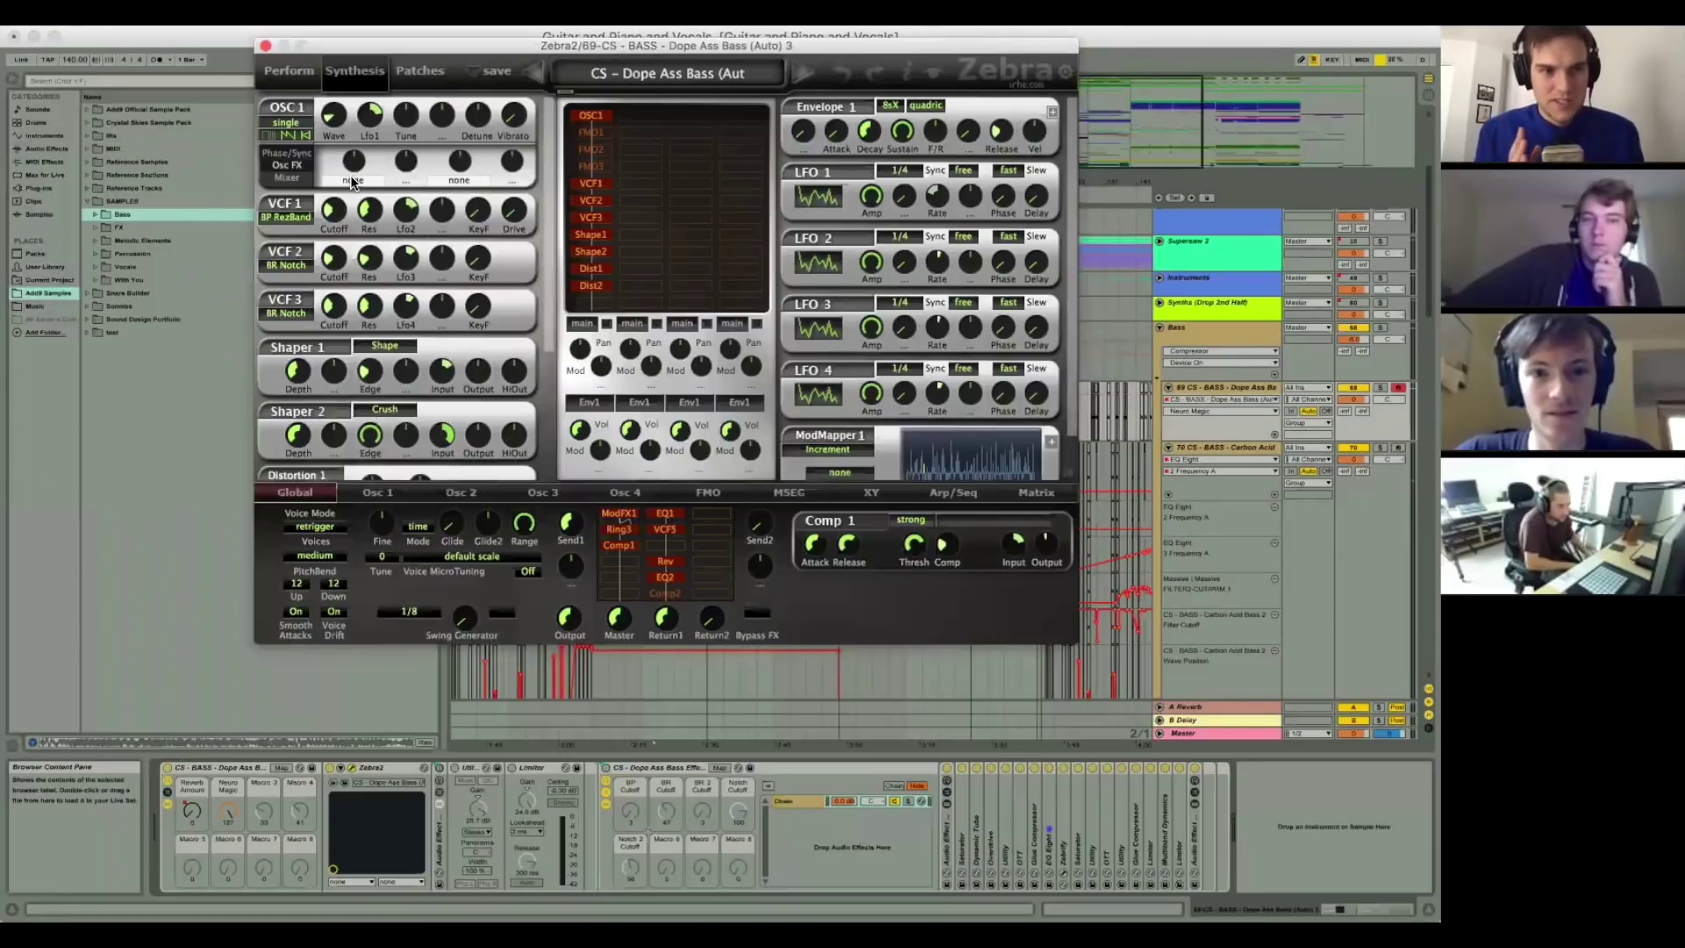
pyautogui.moveTo(325, 42); pyautogui.dragTo(308, 264)
pyautogui.click(326, 390)
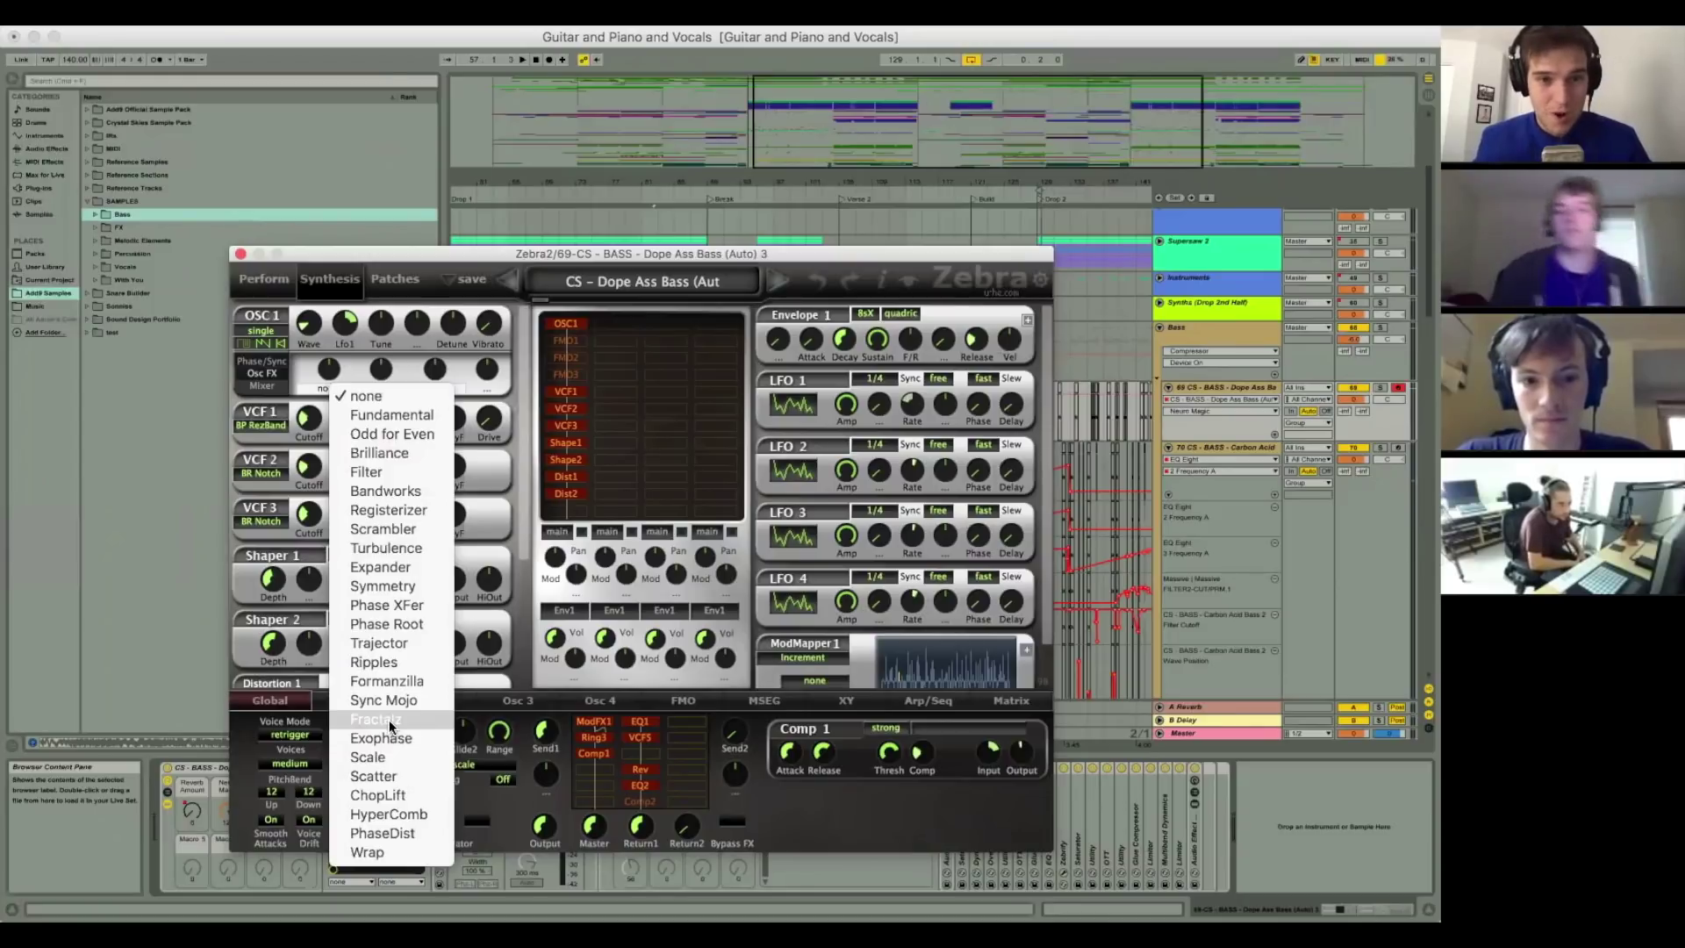
pyautogui.click(307, 251)
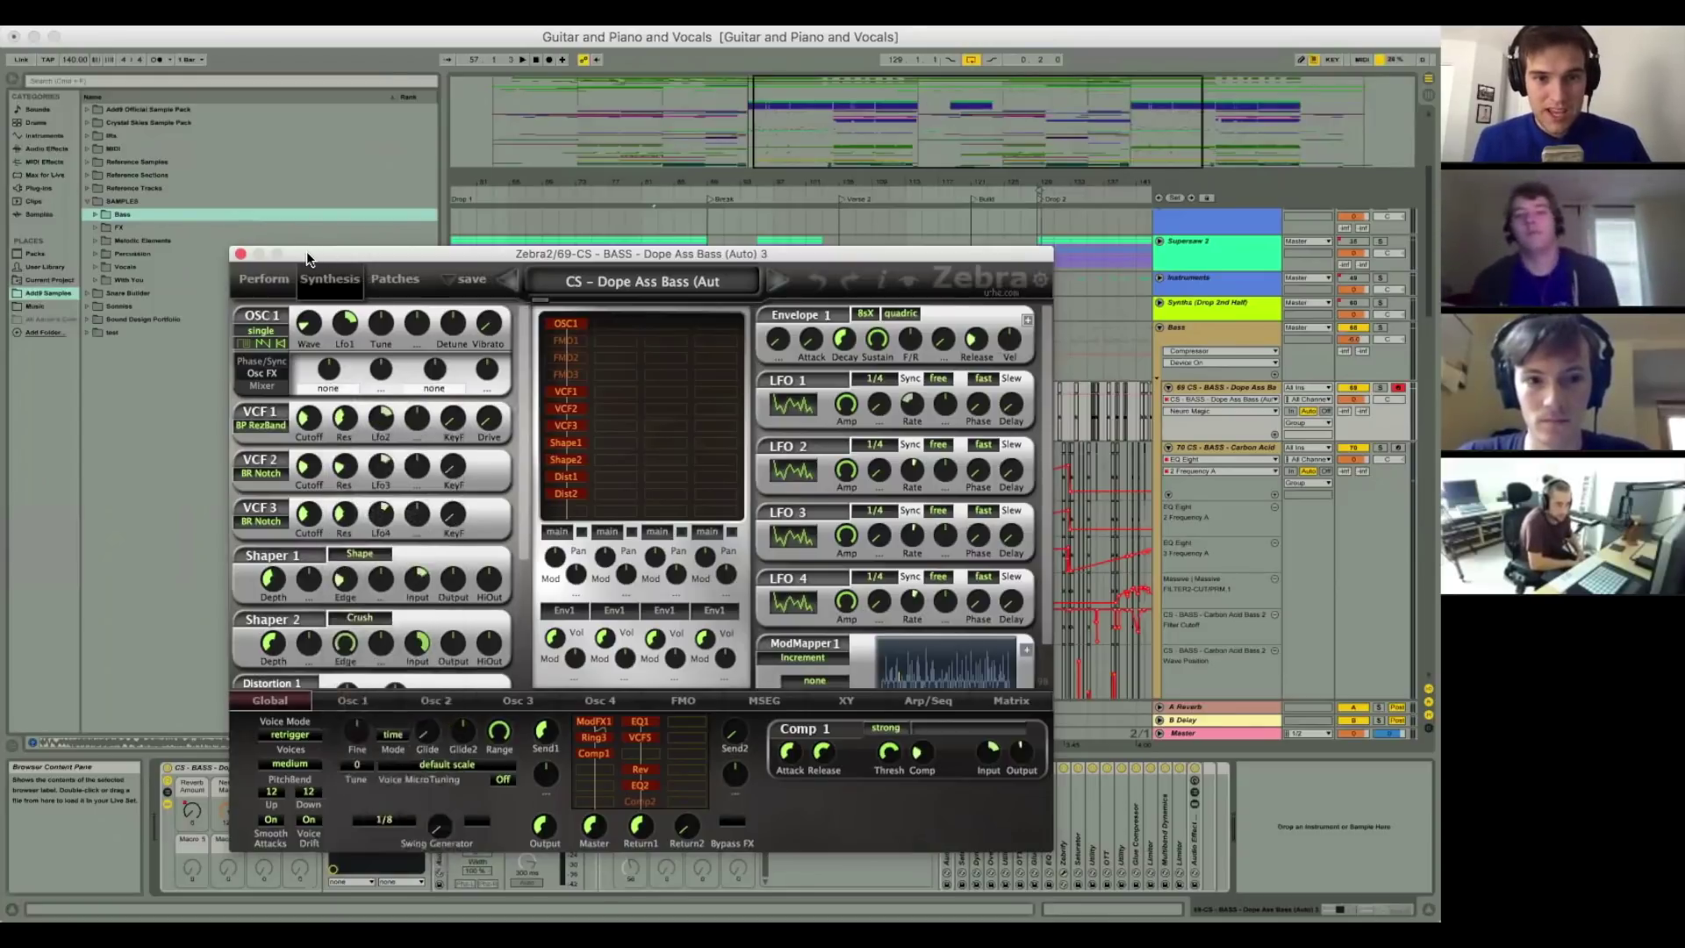
pyautogui.click(240, 254)
# Step: Find Zebrify in the u-he plug-in folder and load it at the end of the Dope Ass Bass chain
pyautogui.click(37, 188)
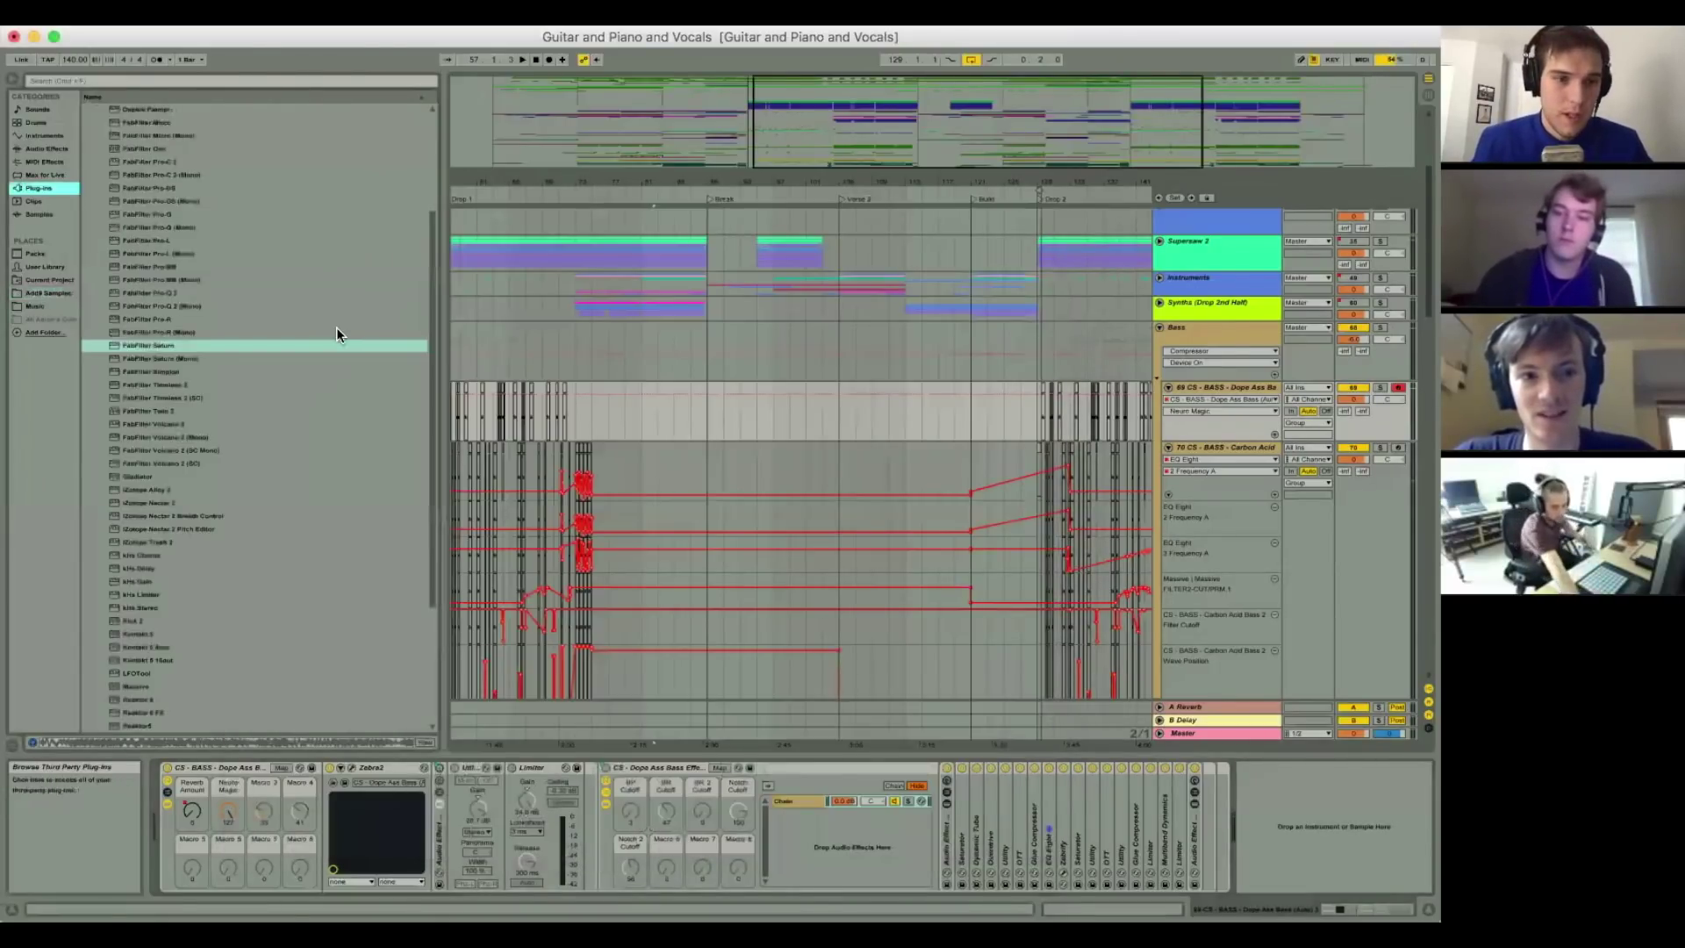
pyautogui.scroll(5, 335, 329)
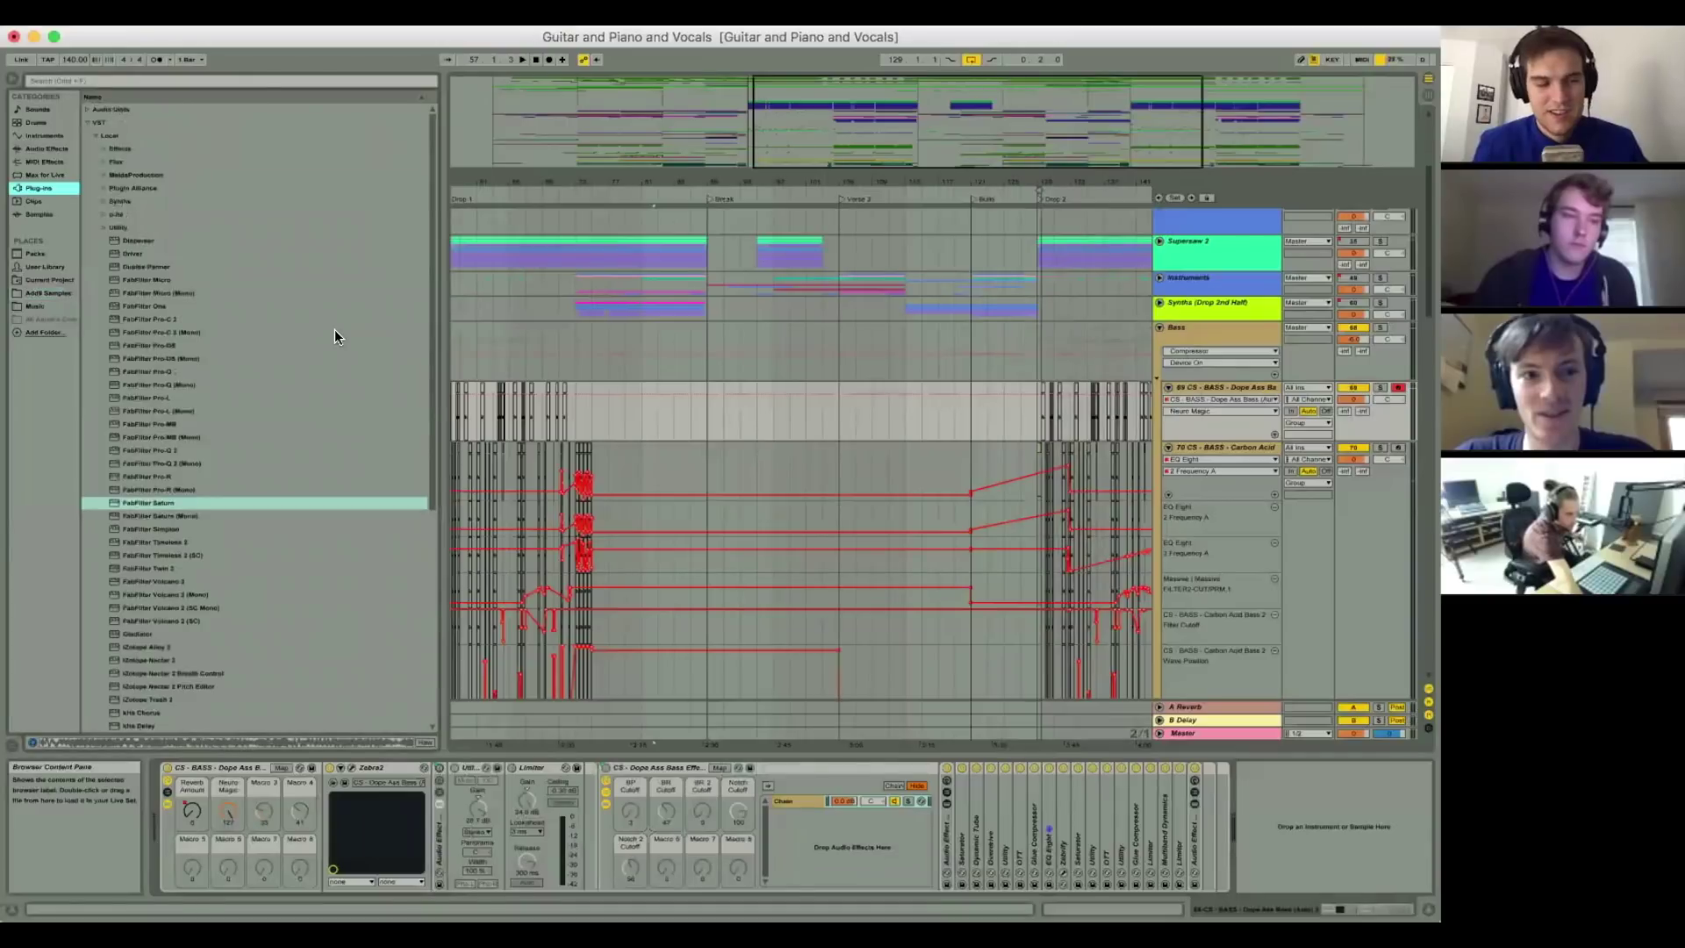
pyautogui.click(100, 203)
pyautogui.click(102, 214)
pyautogui.click(142, 384)
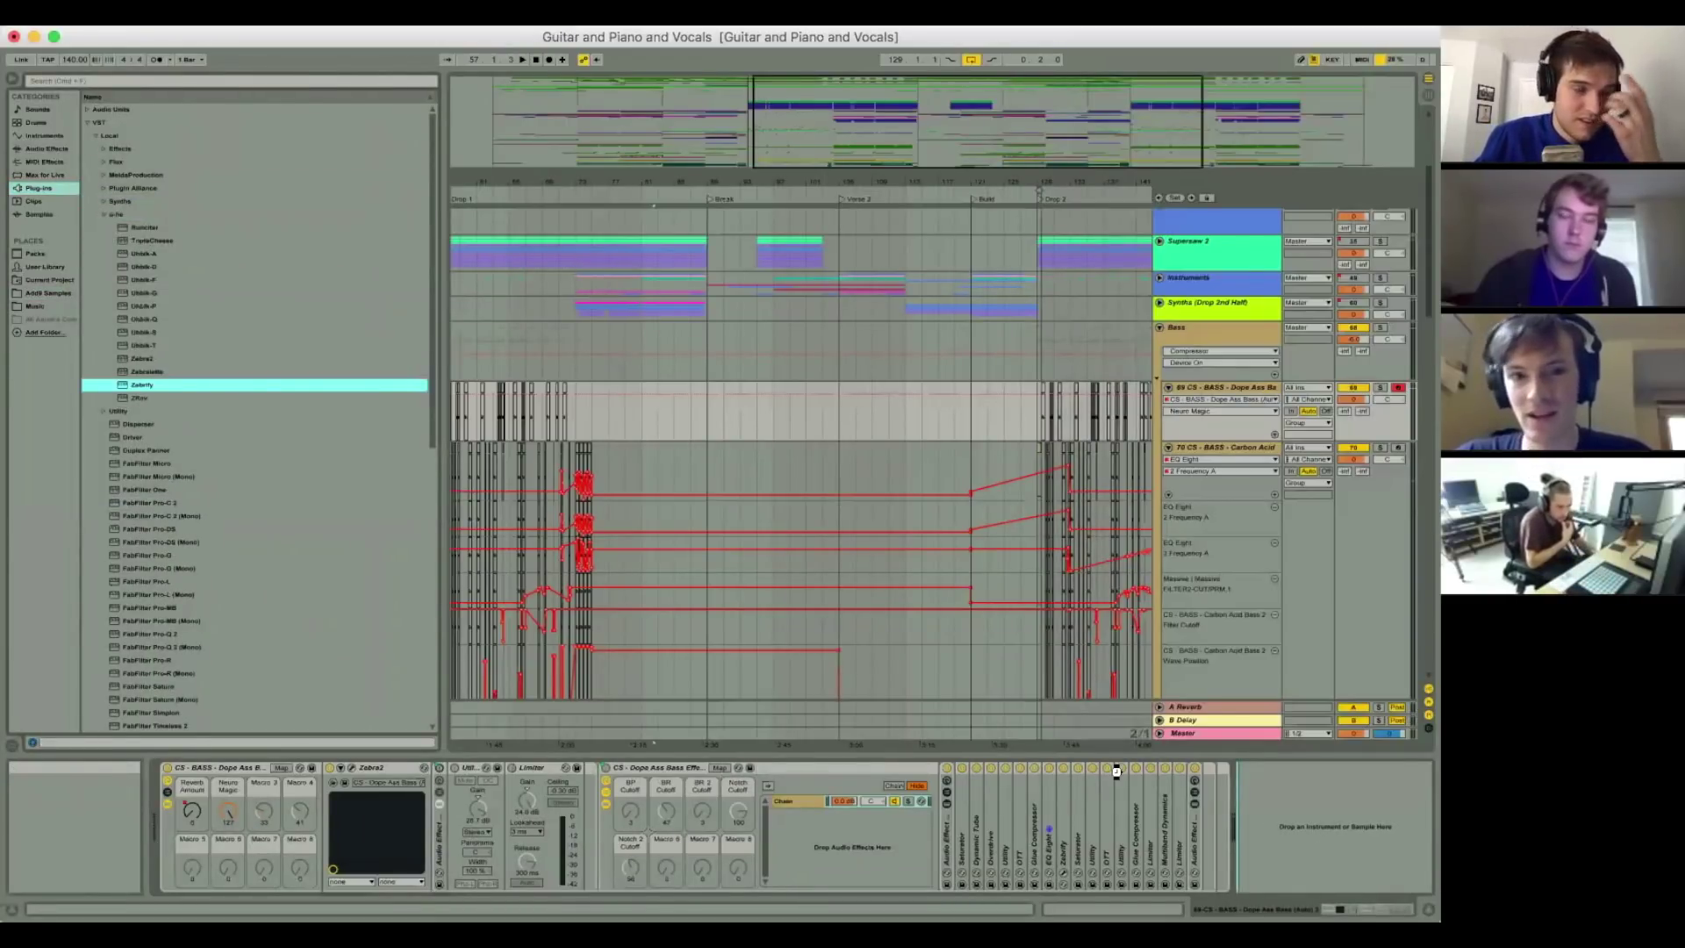
pyautogui.press('Return')
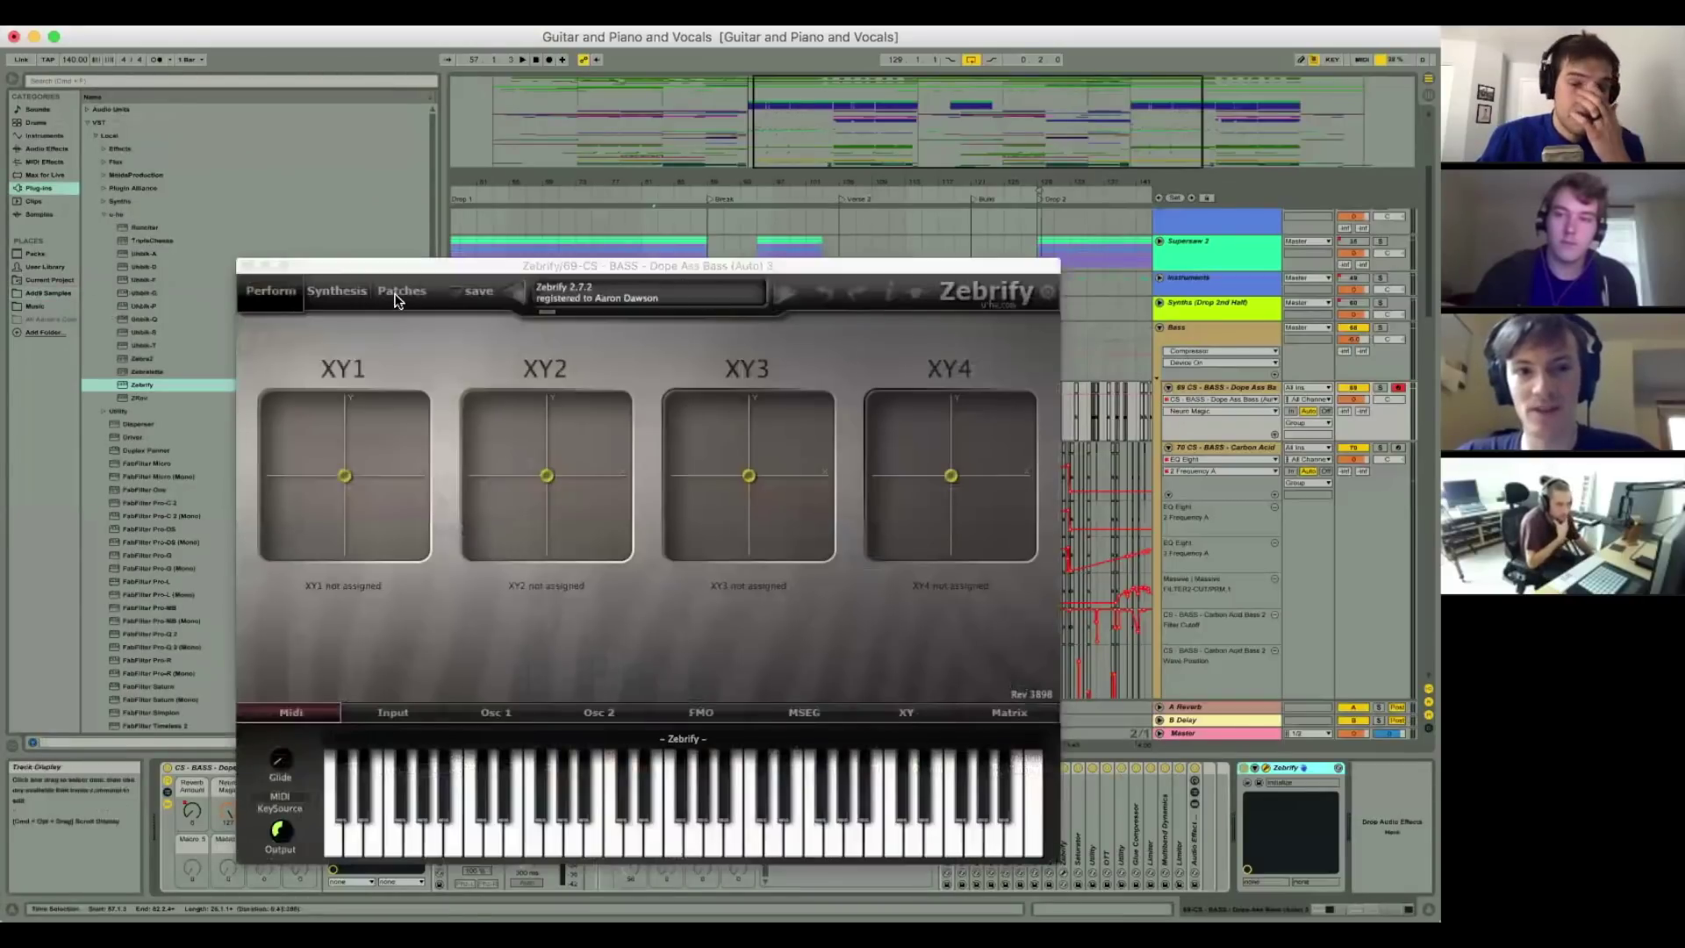
# Step: Examine Zebrify's Synthesis page, its list of addable modules, the VCF1 bypass, and the Input and Osc 2 settings
pyautogui.click(339, 291)
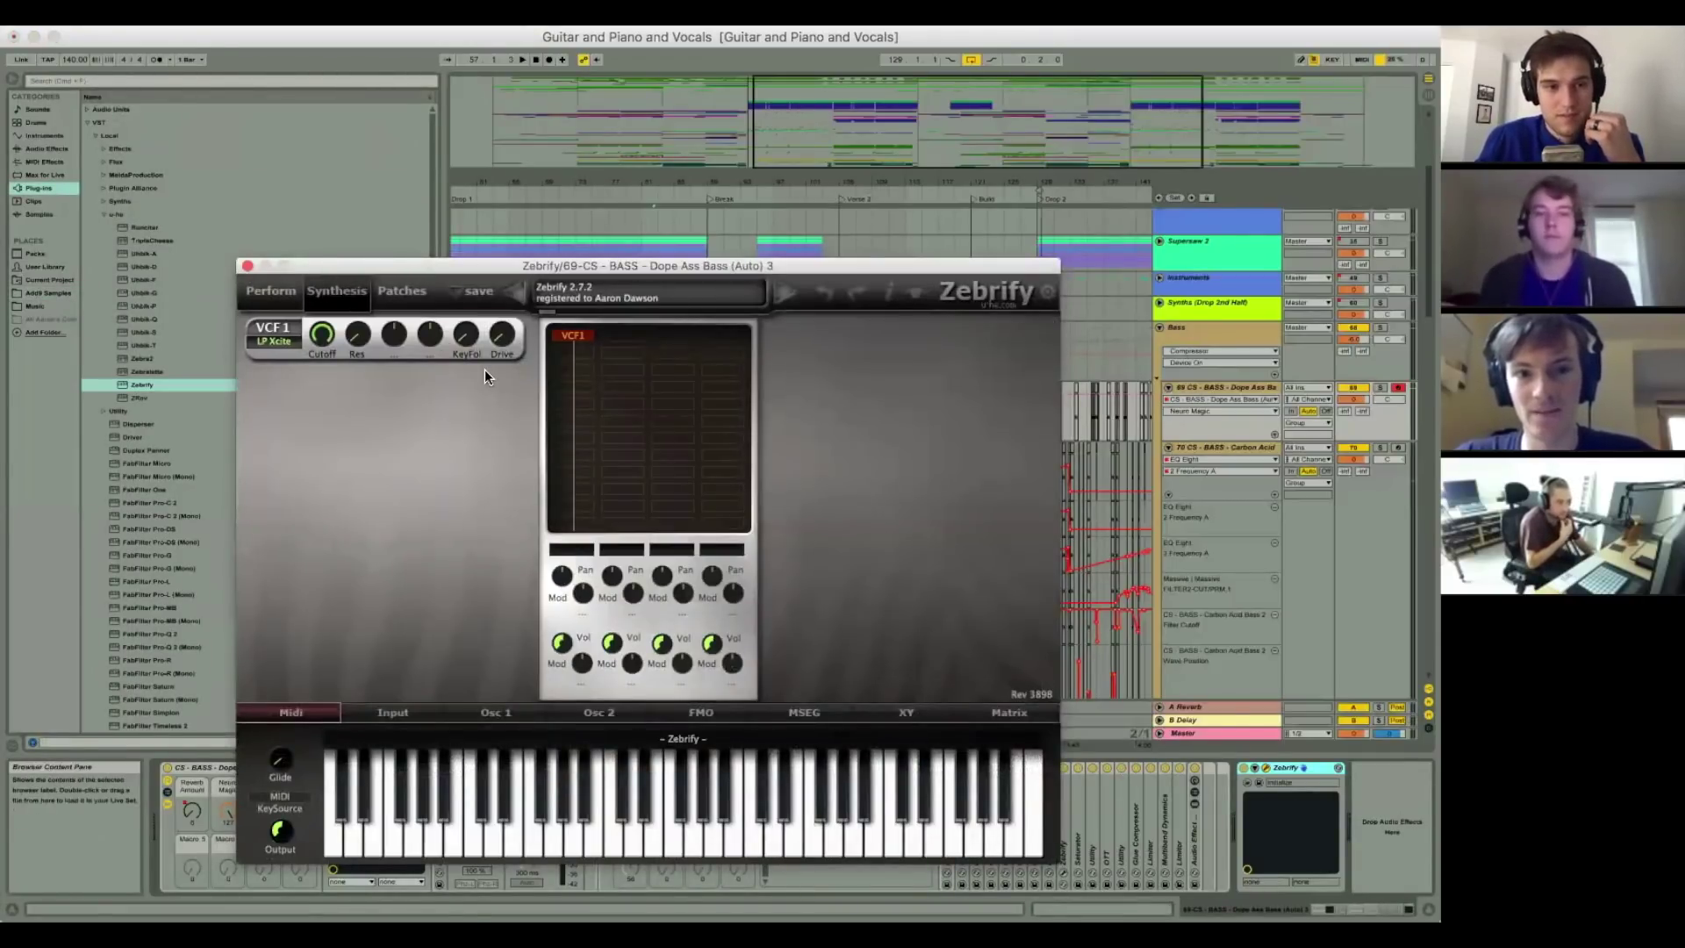
pyautogui.click(574, 348)
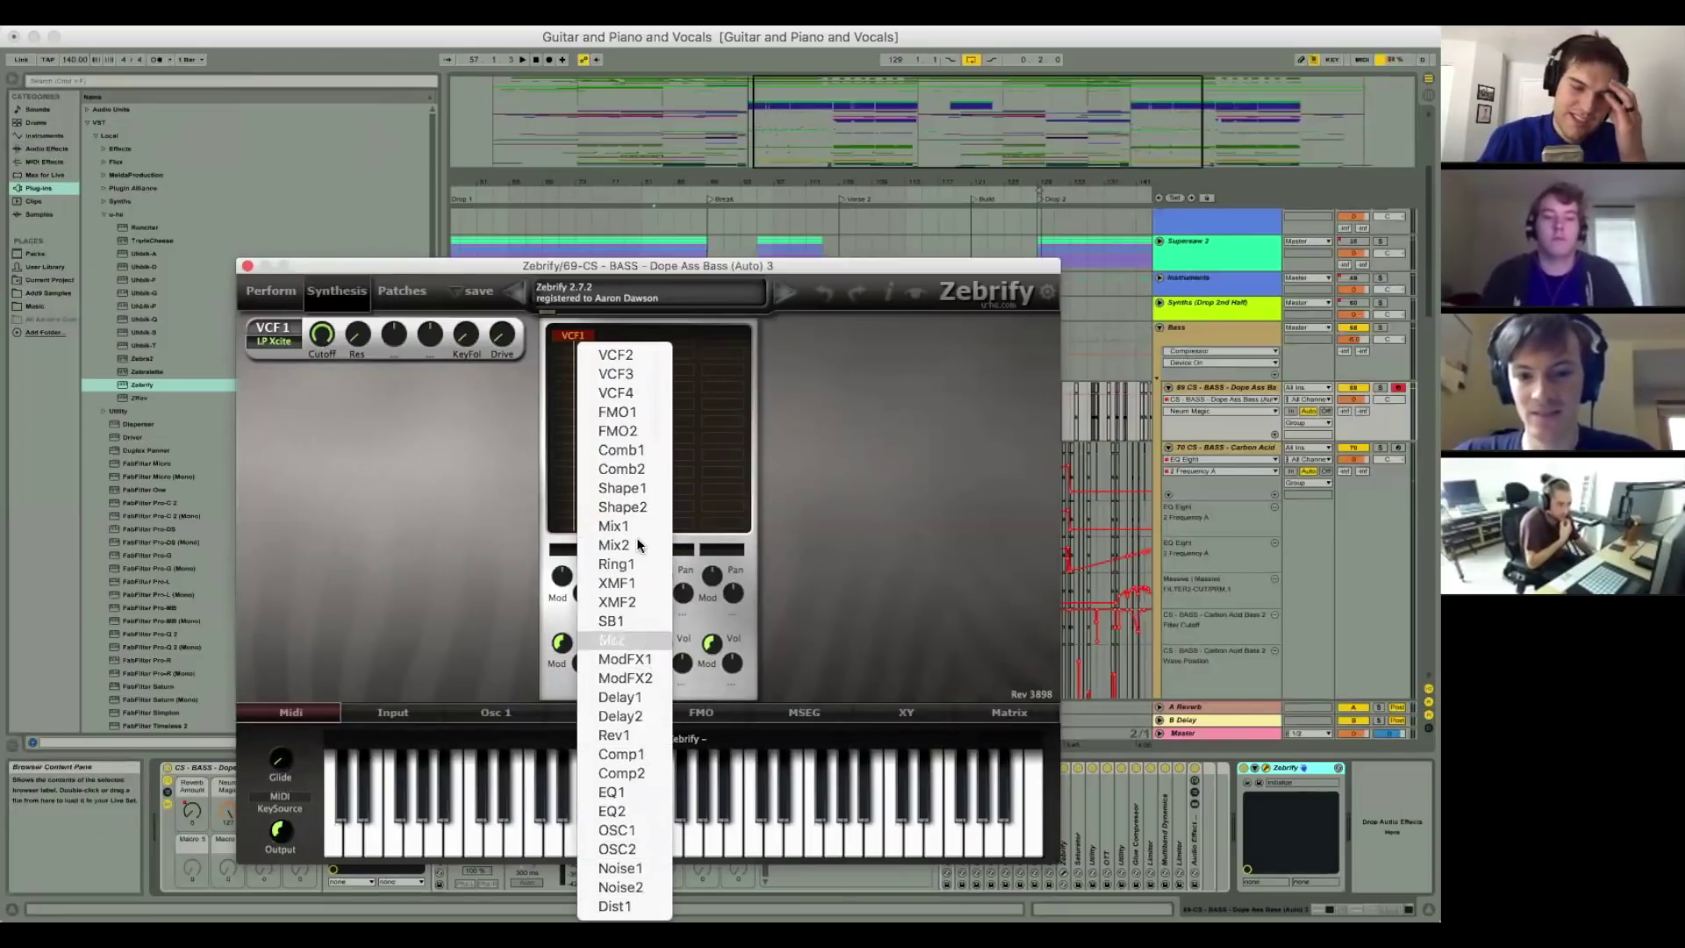
pyautogui.click(732, 386)
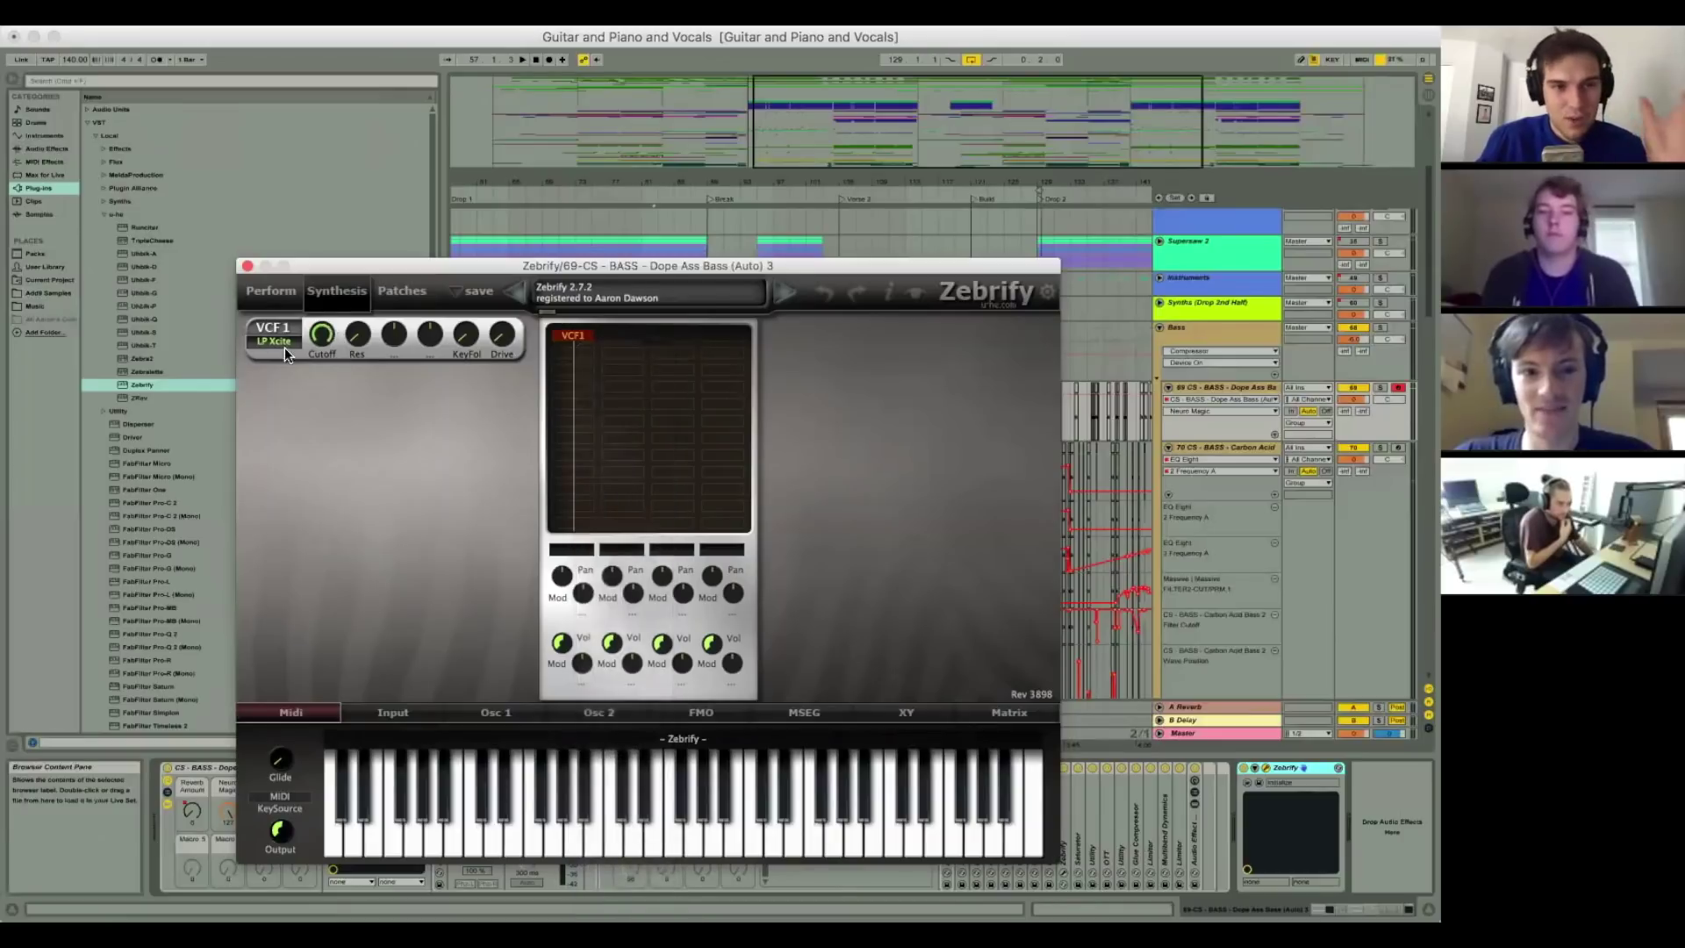
pyautogui.click(575, 349)
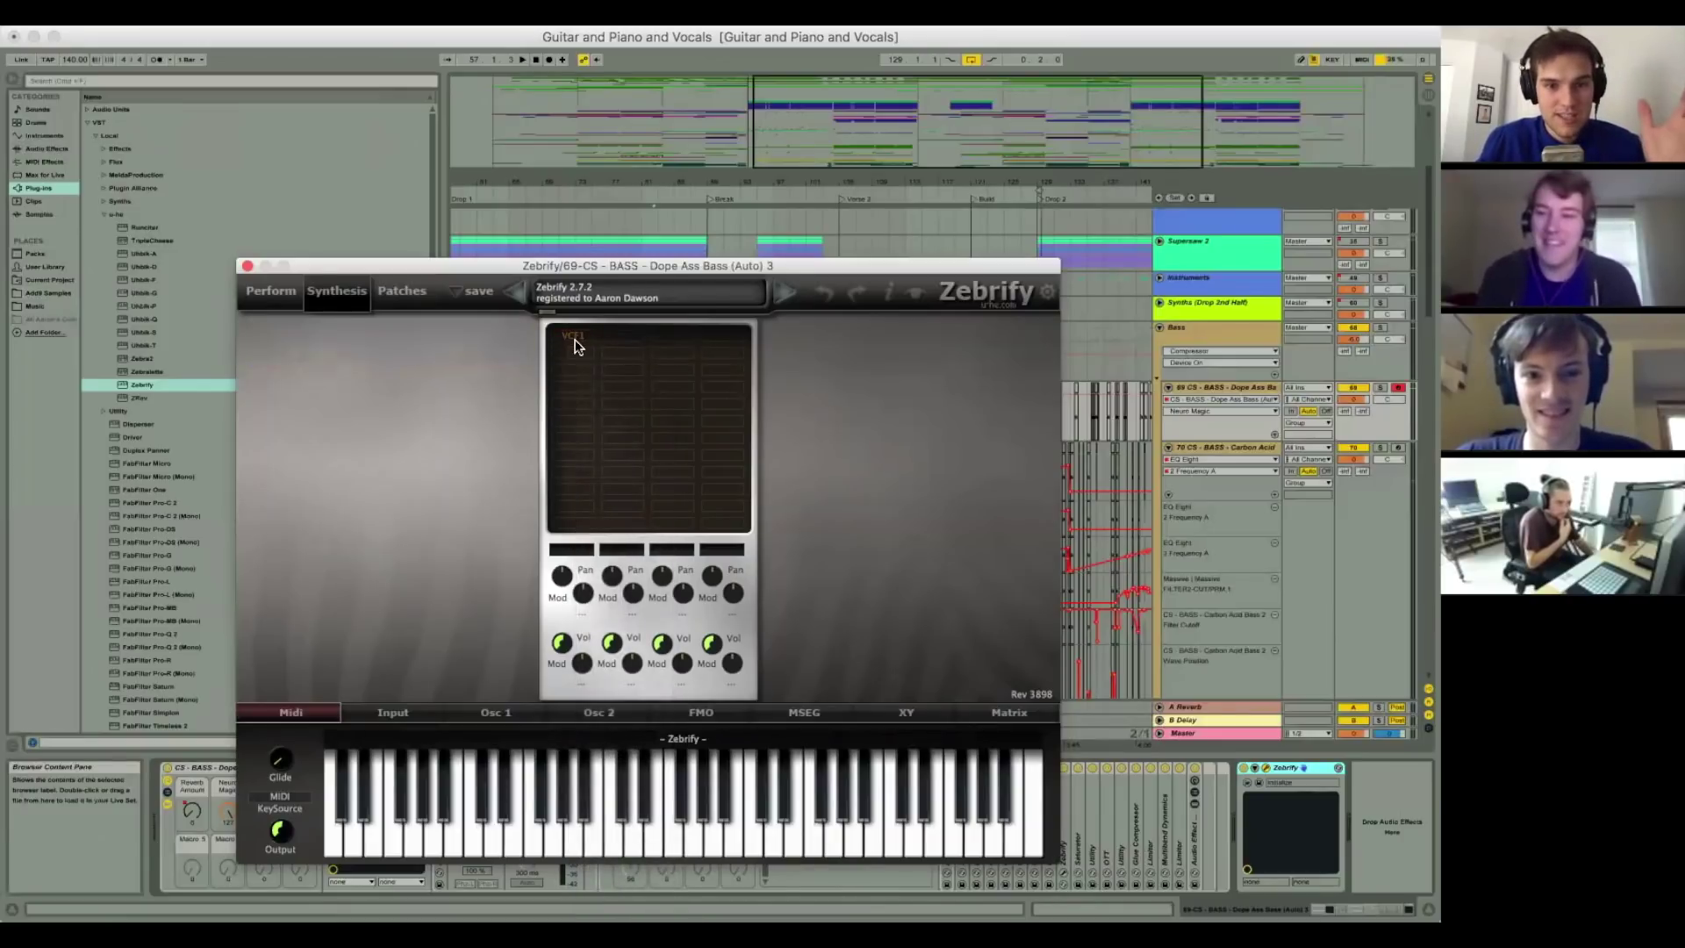
pyautogui.click(373, 719)
pyautogui.click(585, 715)
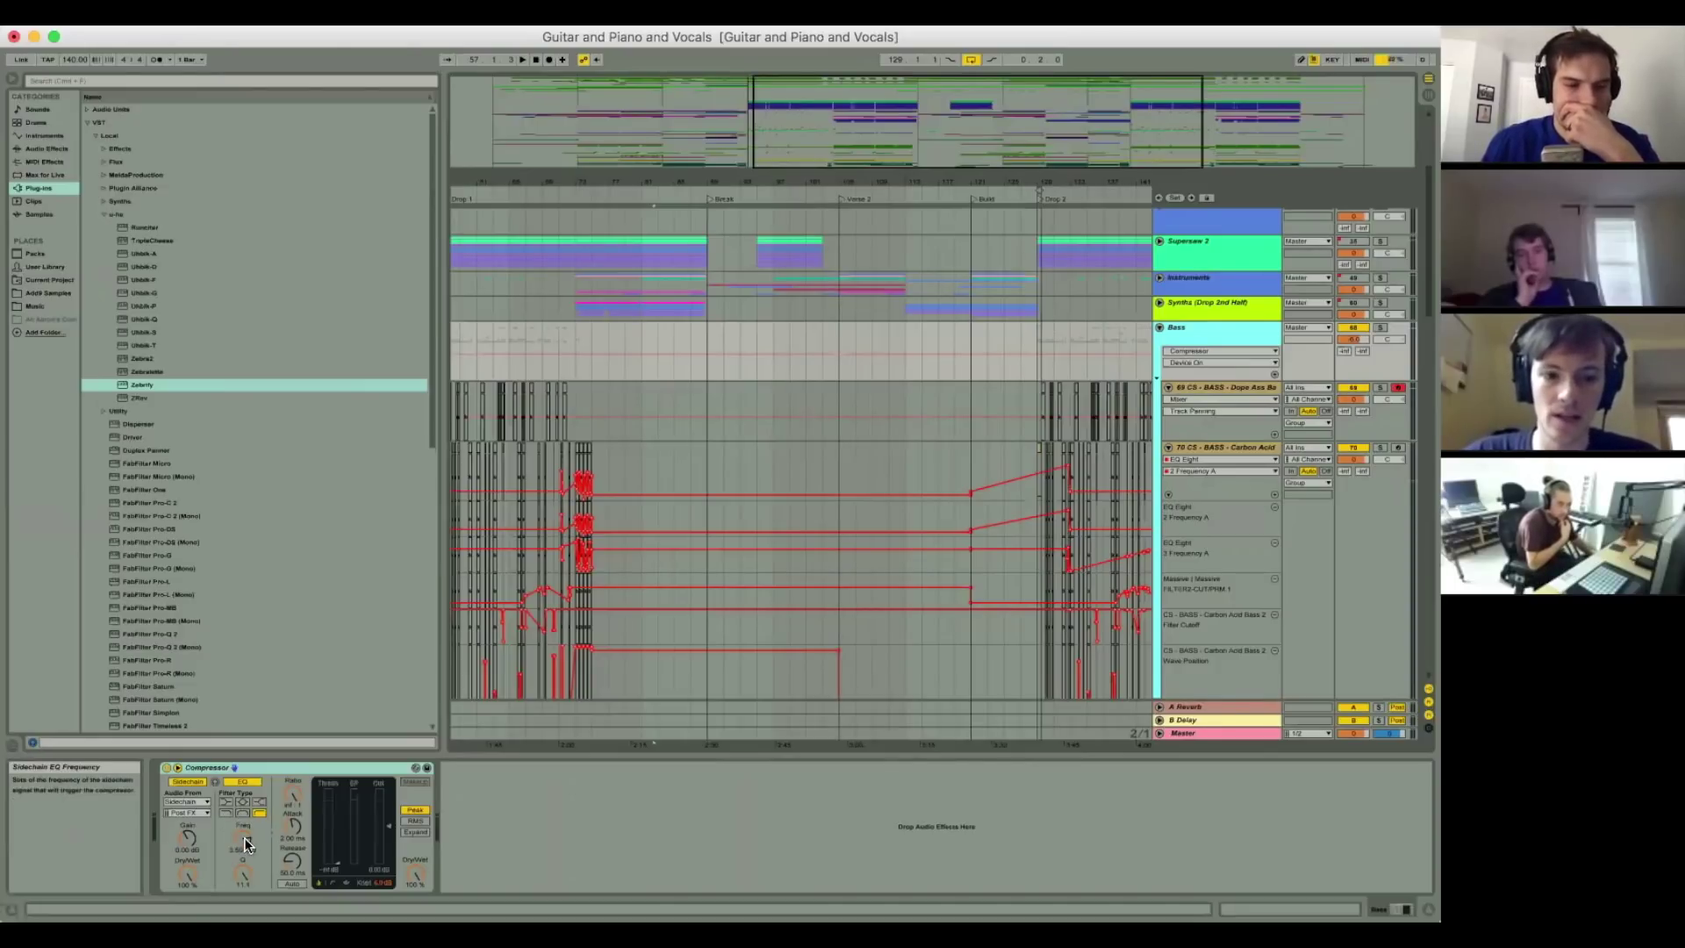
# Step: Review the Bass group's Compressor, switching its sidechain EQ off and back on
pyautogui.click(245, 782)
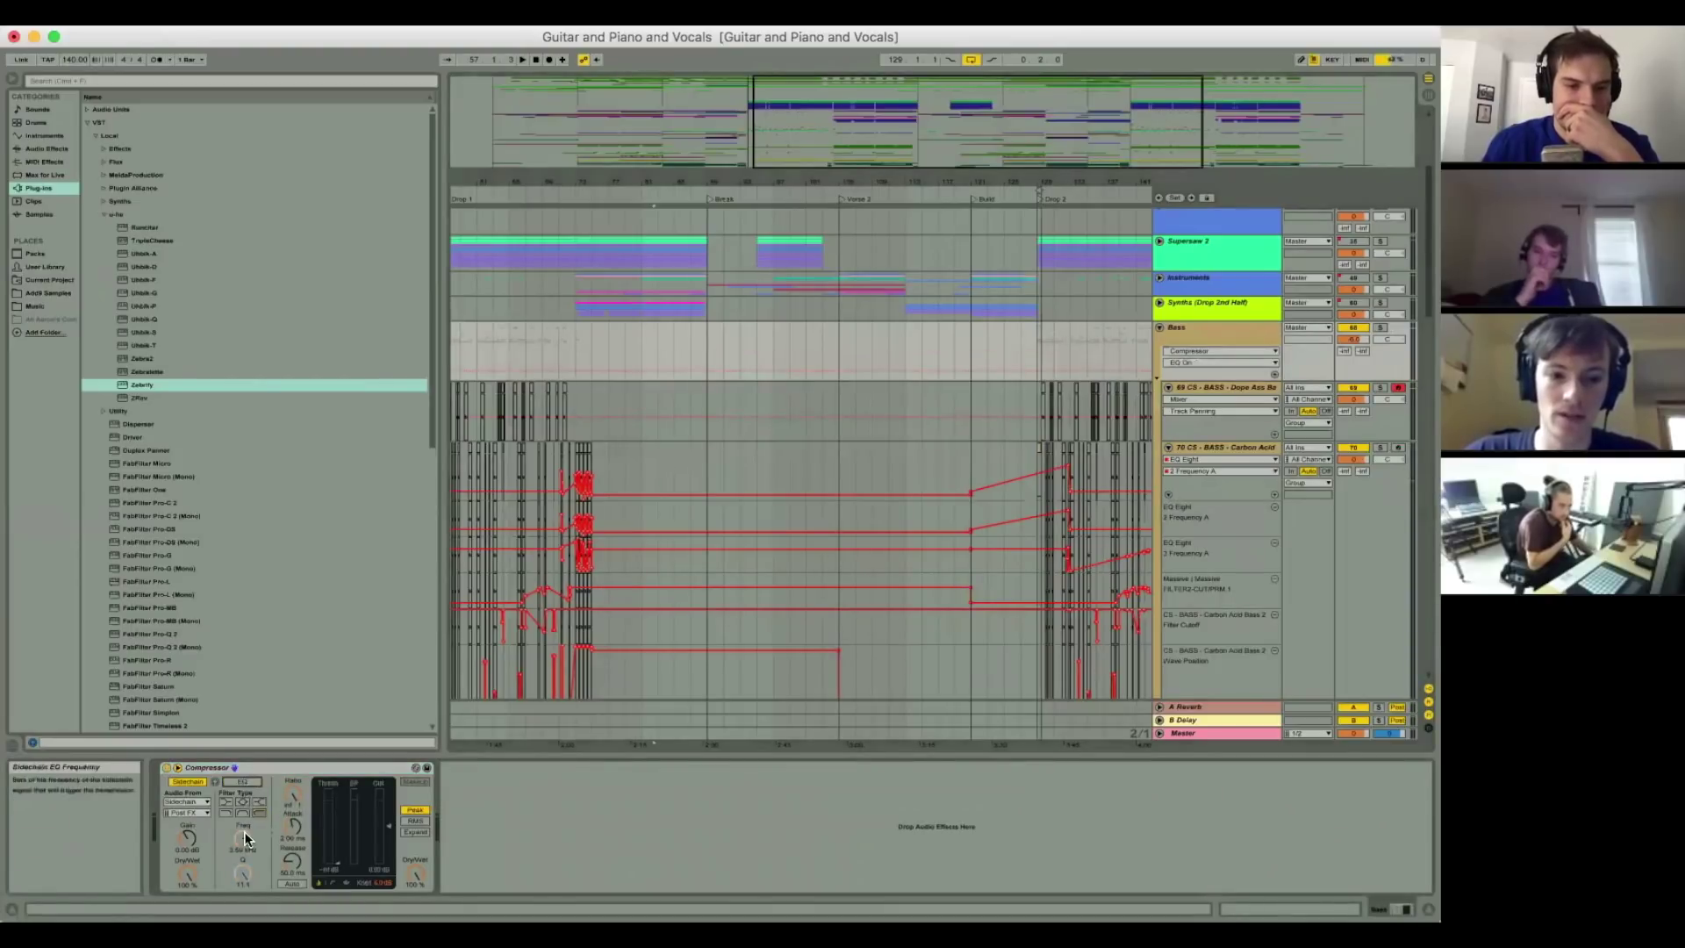
pyautogui.click(243, 779)
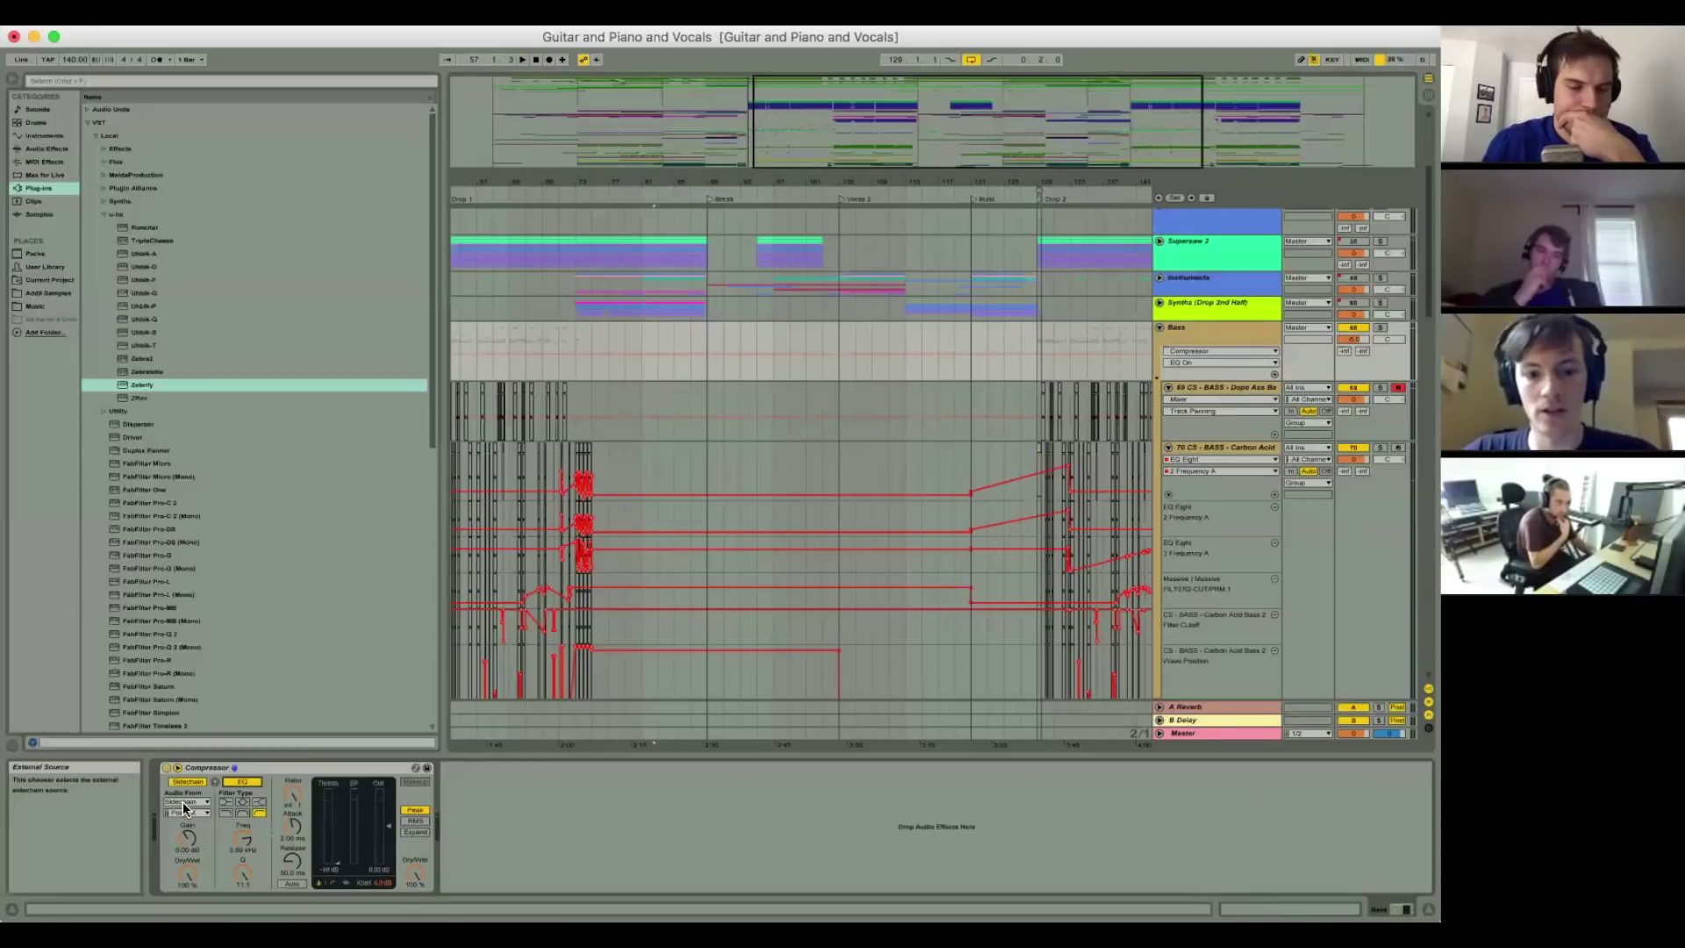
pyautogui.click(254, 769)
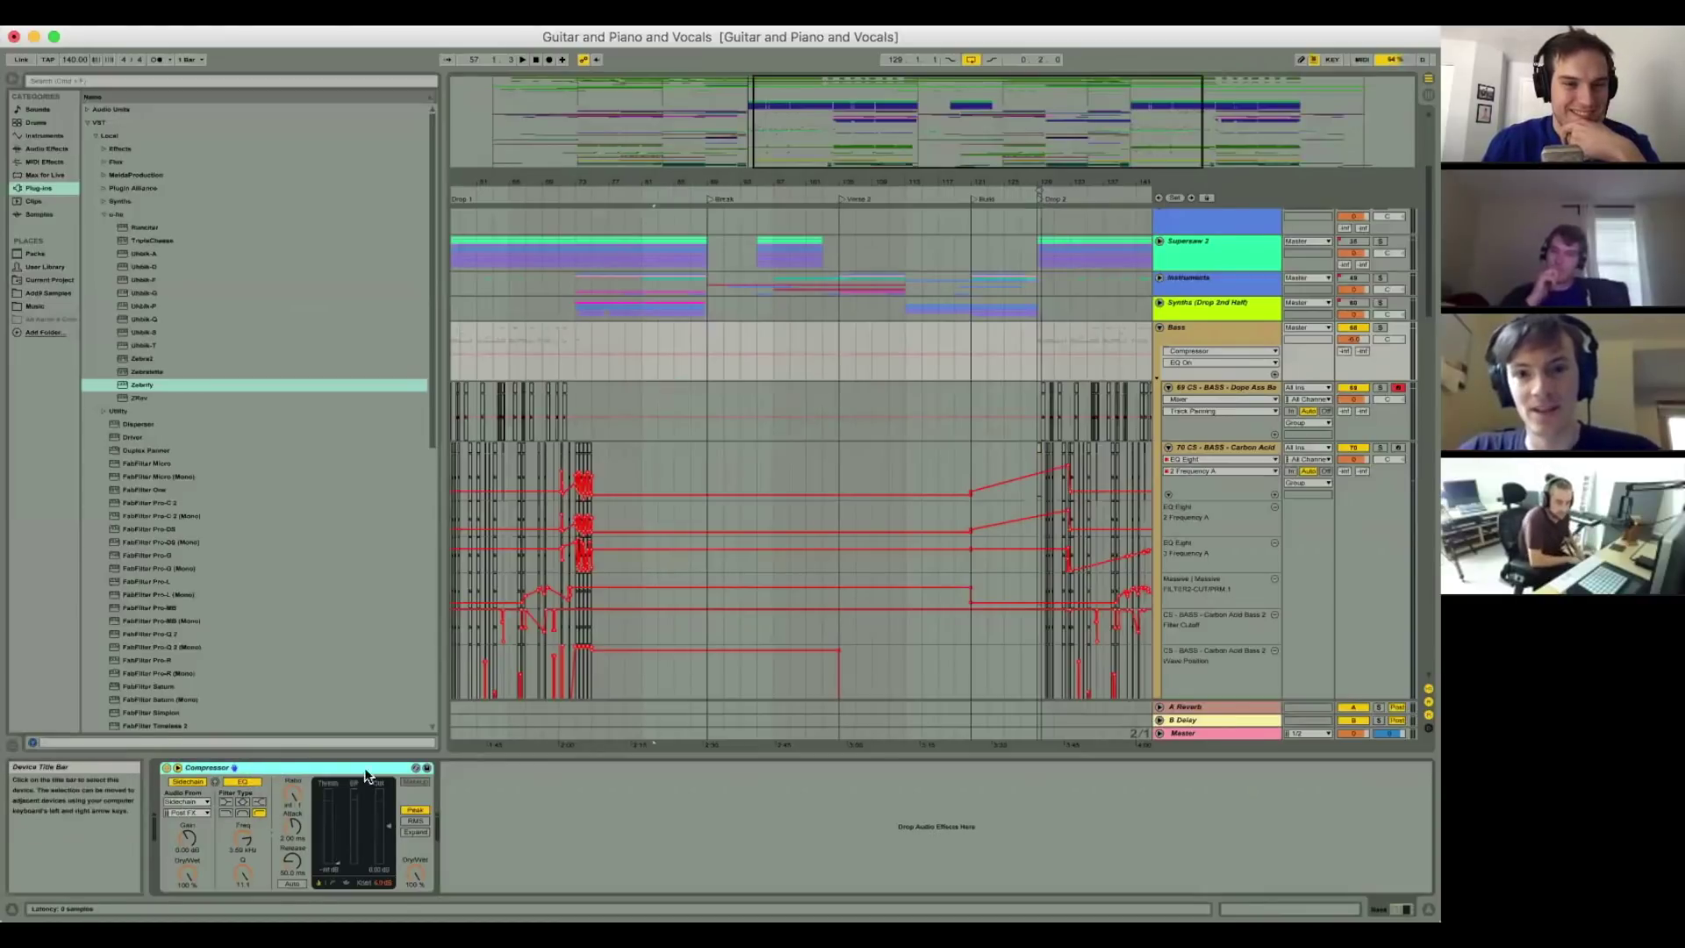
pyautogui.click(1193, 732)
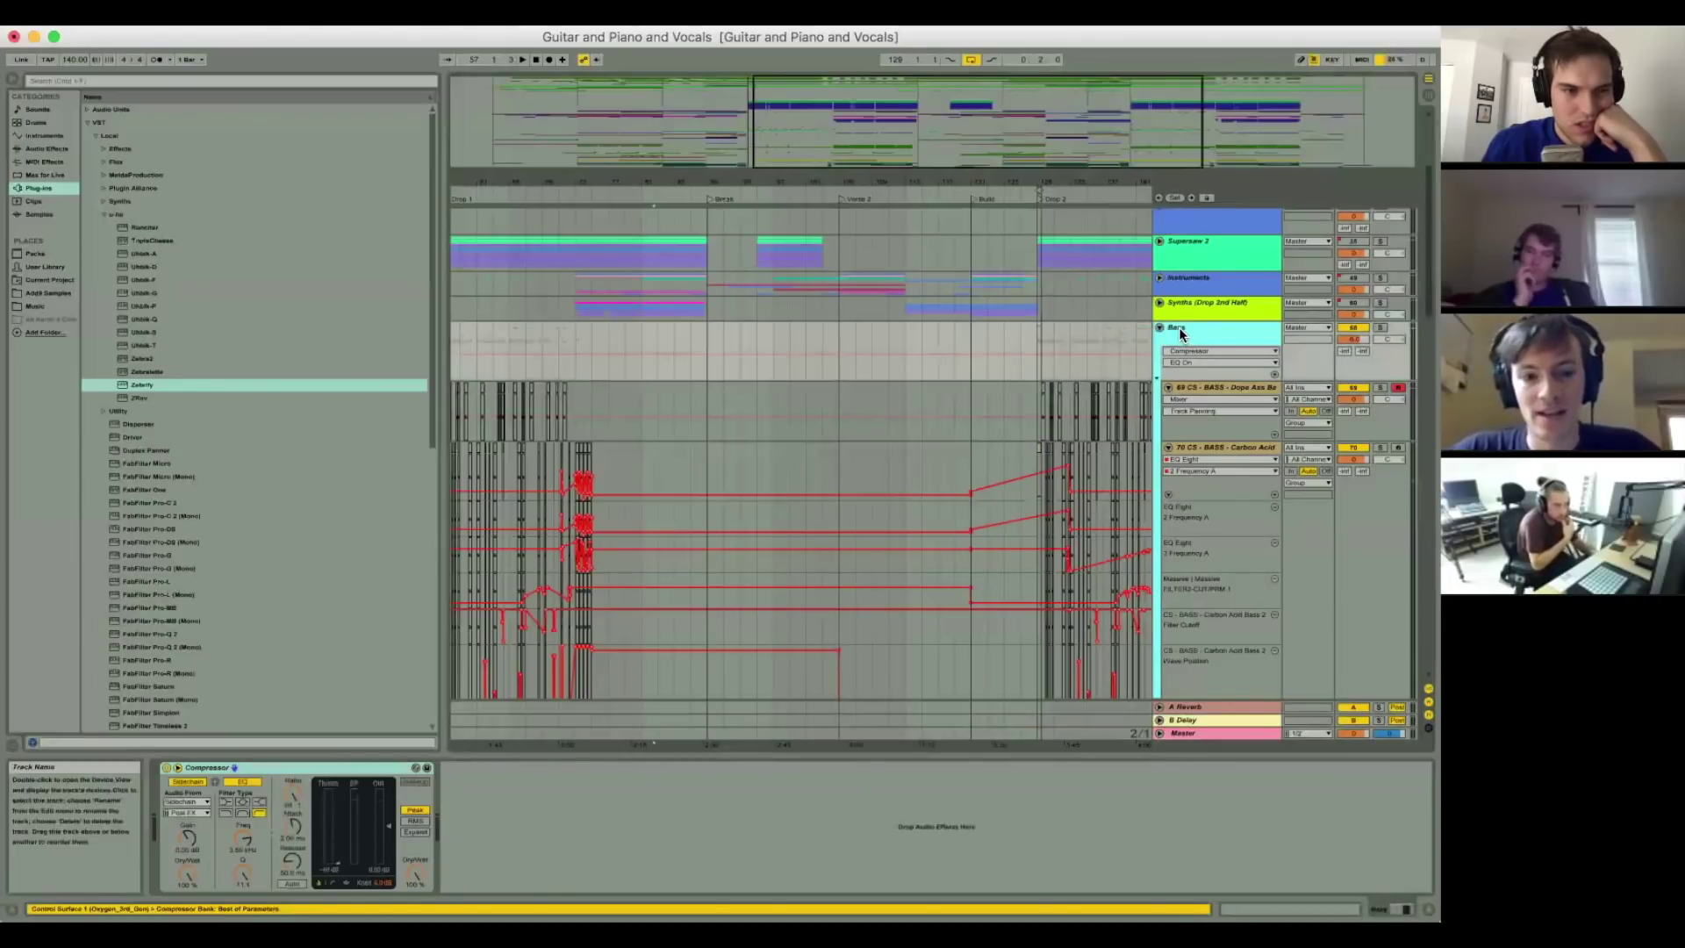
pyautogui.click(307, 769)
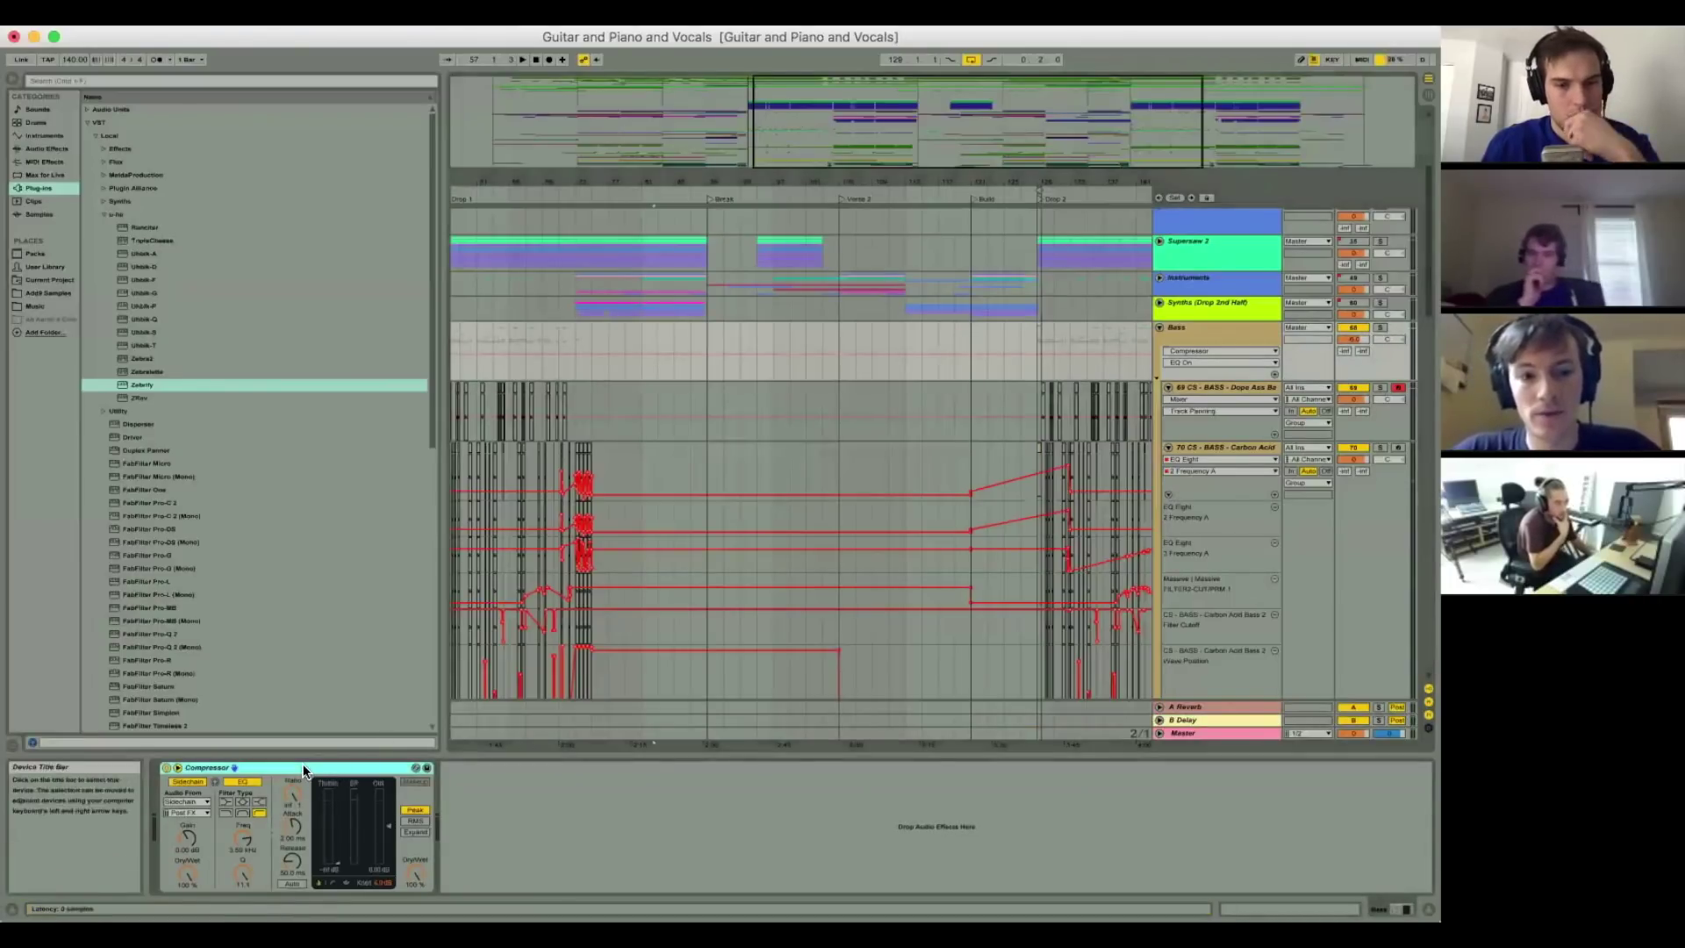
# Step: Find LFOTool among the plug-ins and add it after the Compressor on the Bass group
pyautogui.scroll(-10, 171, 335)
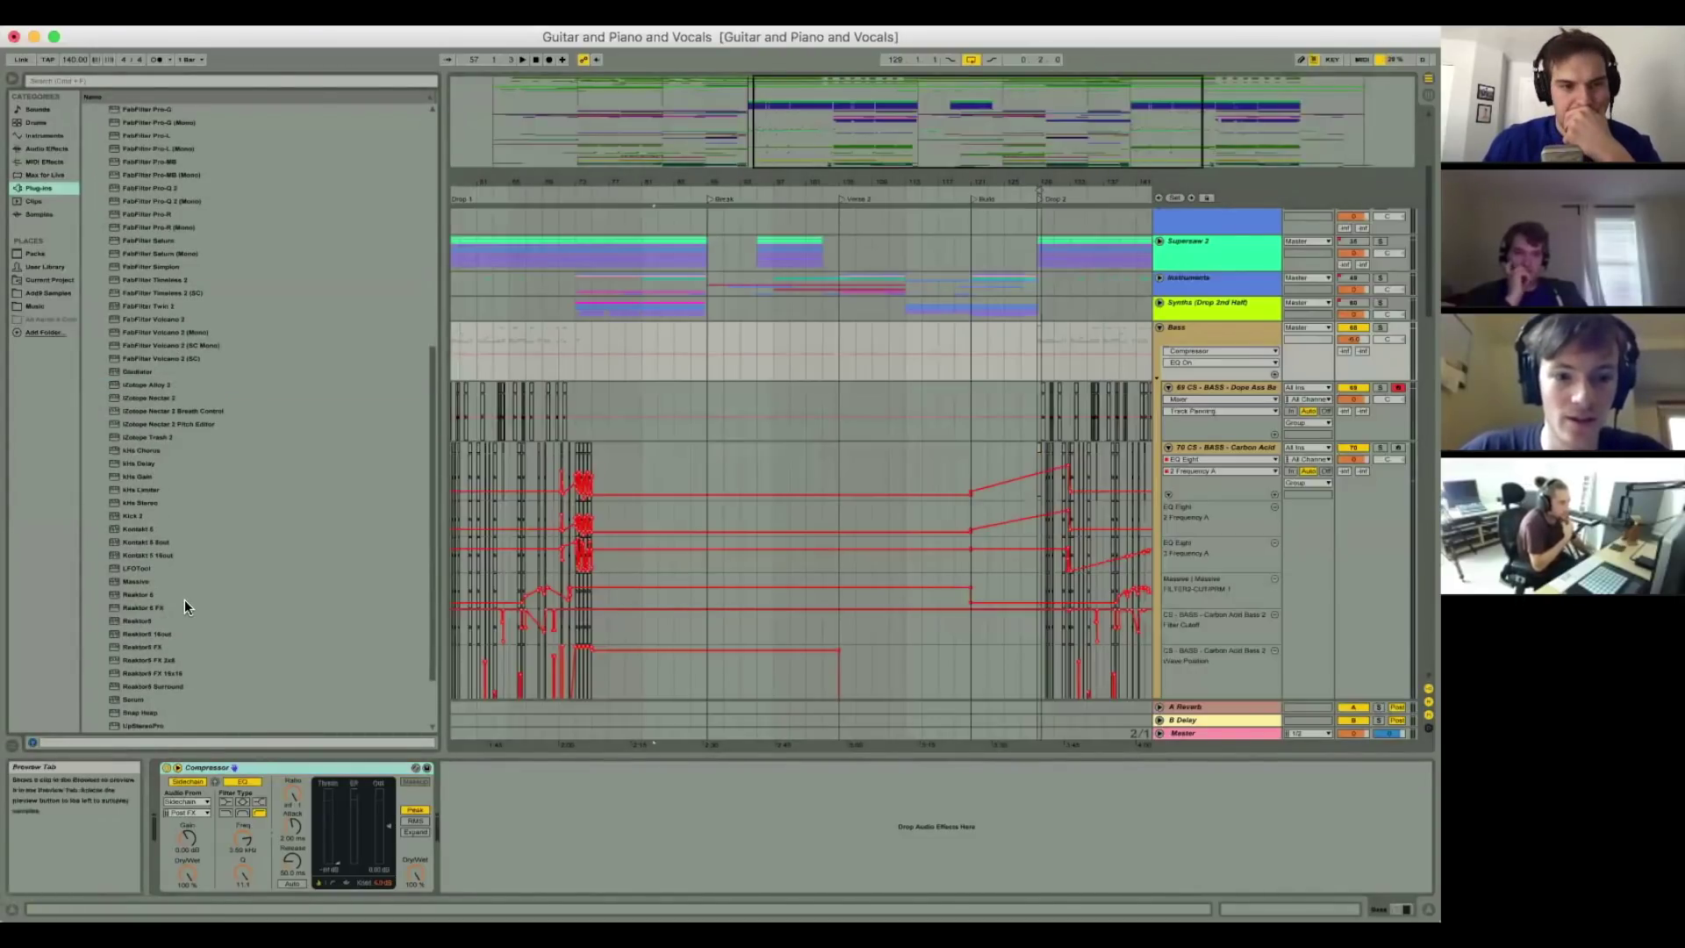
pyautogui.scroll(-2, 183, 599)
pyautogui.click(380, 498)
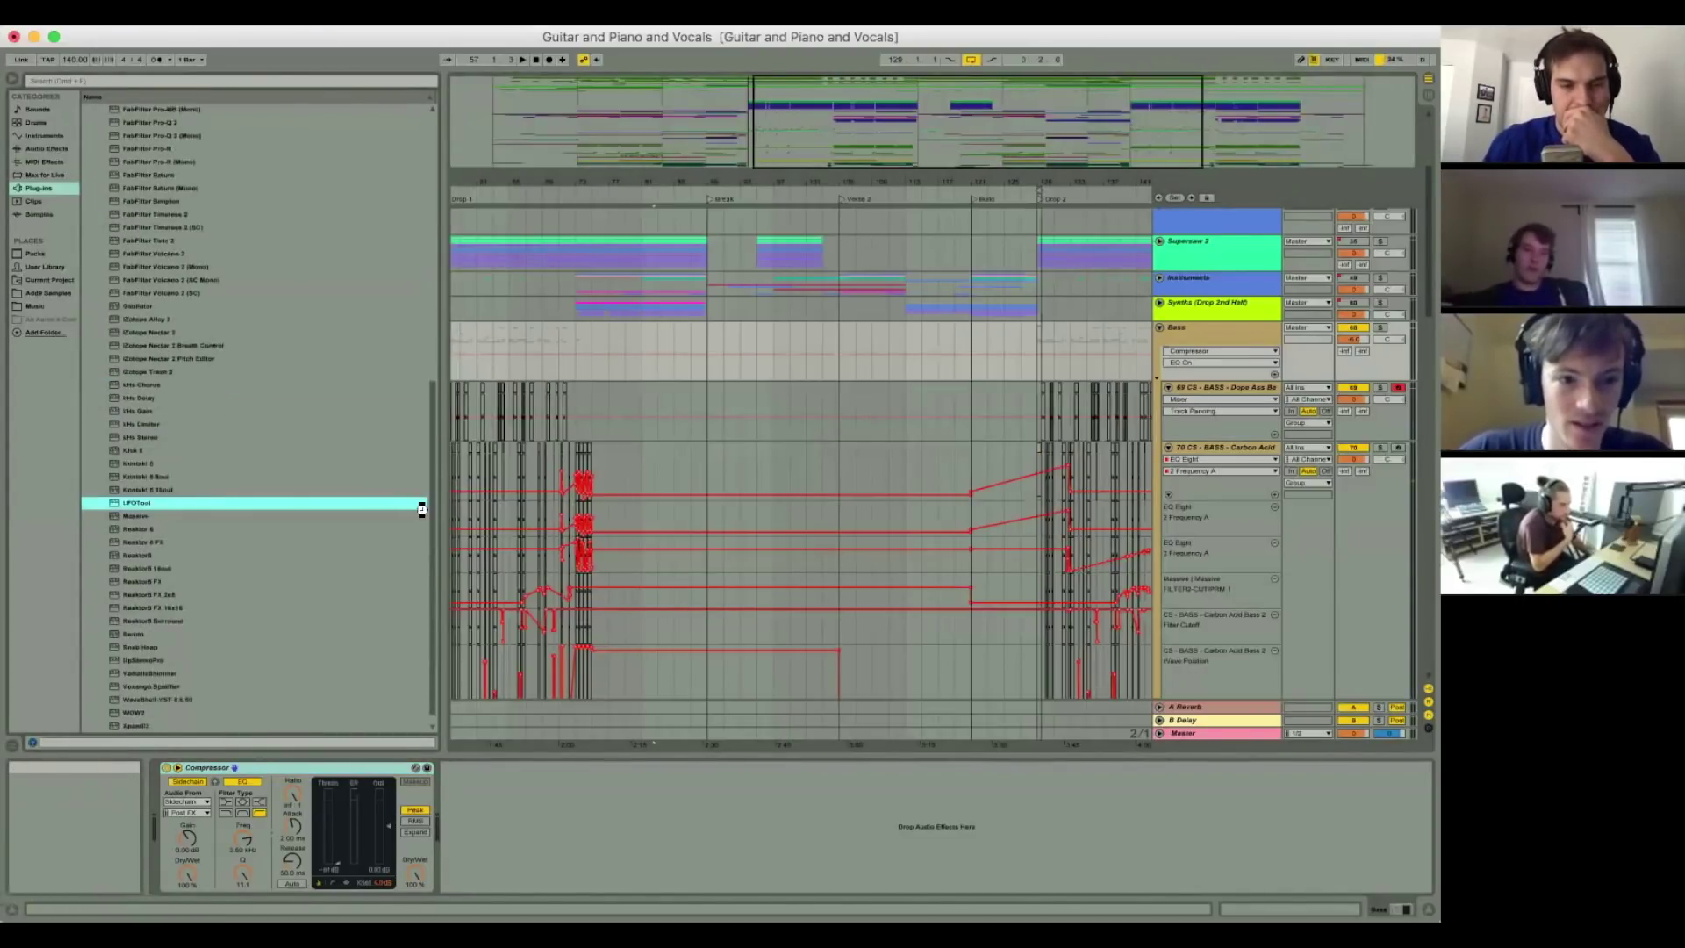
pyautogui.moveTo(500, 813); pyautogui.dragTo(485, 811)
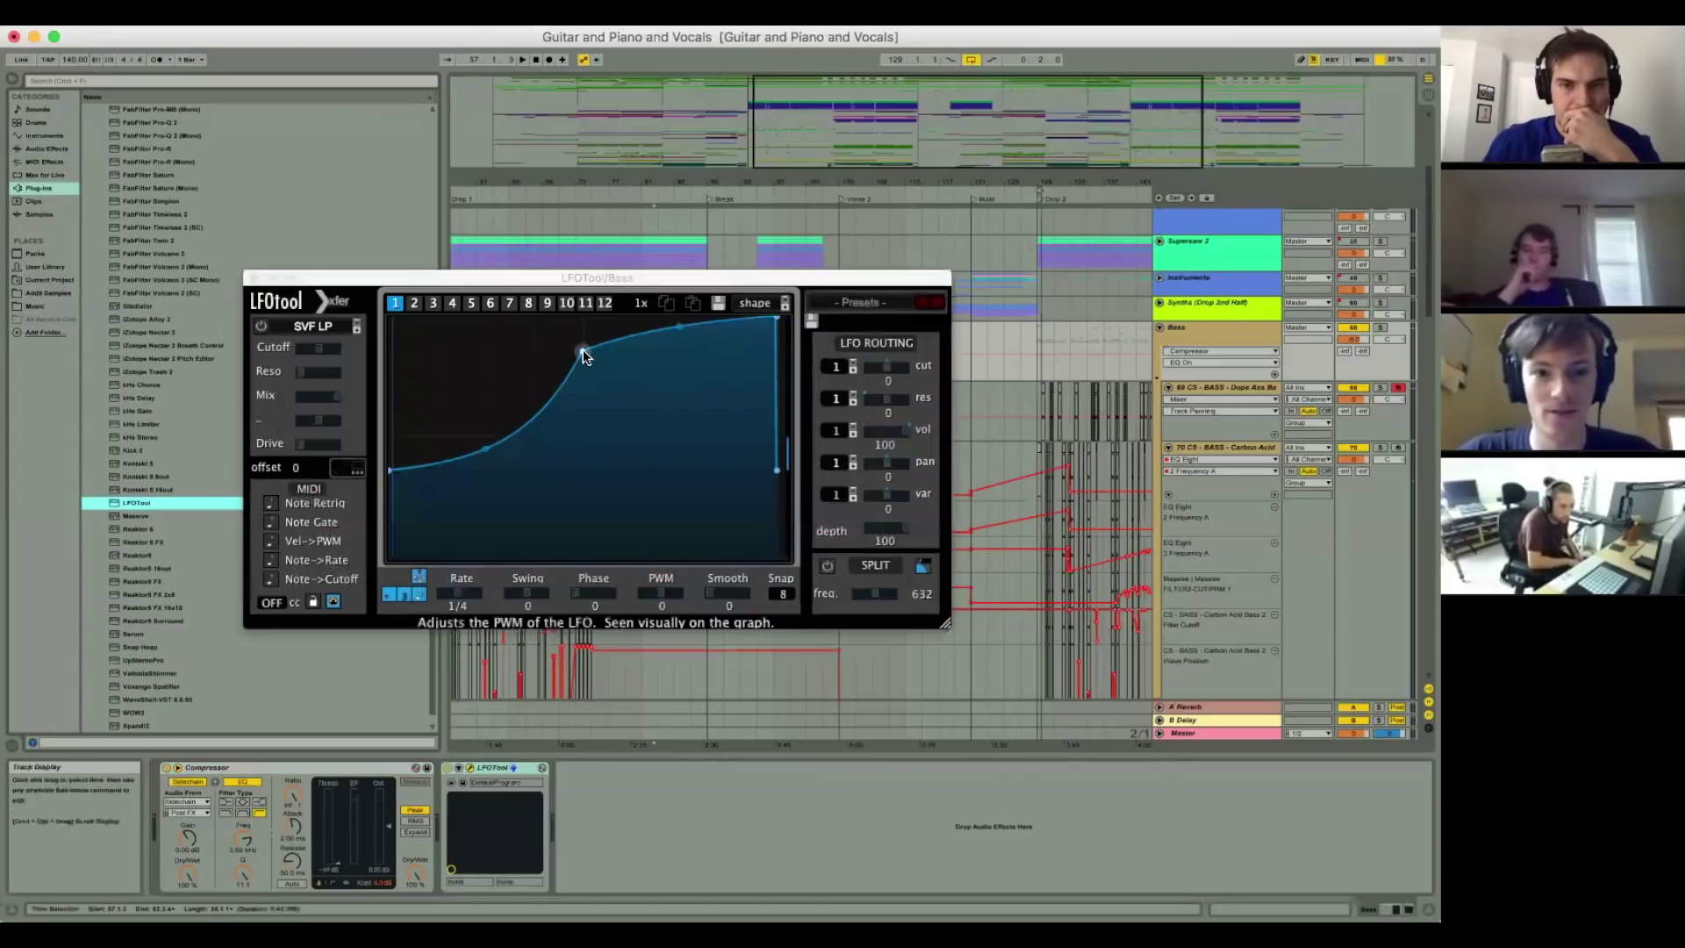
# Step: Reshape LFOTool's first LFO graph into a steep S-shaped ducking curve that starts from zero, adding a point midway up the rise
pyautogui.moveTo(583, 349); pyautogui.dragTo(551, 318)
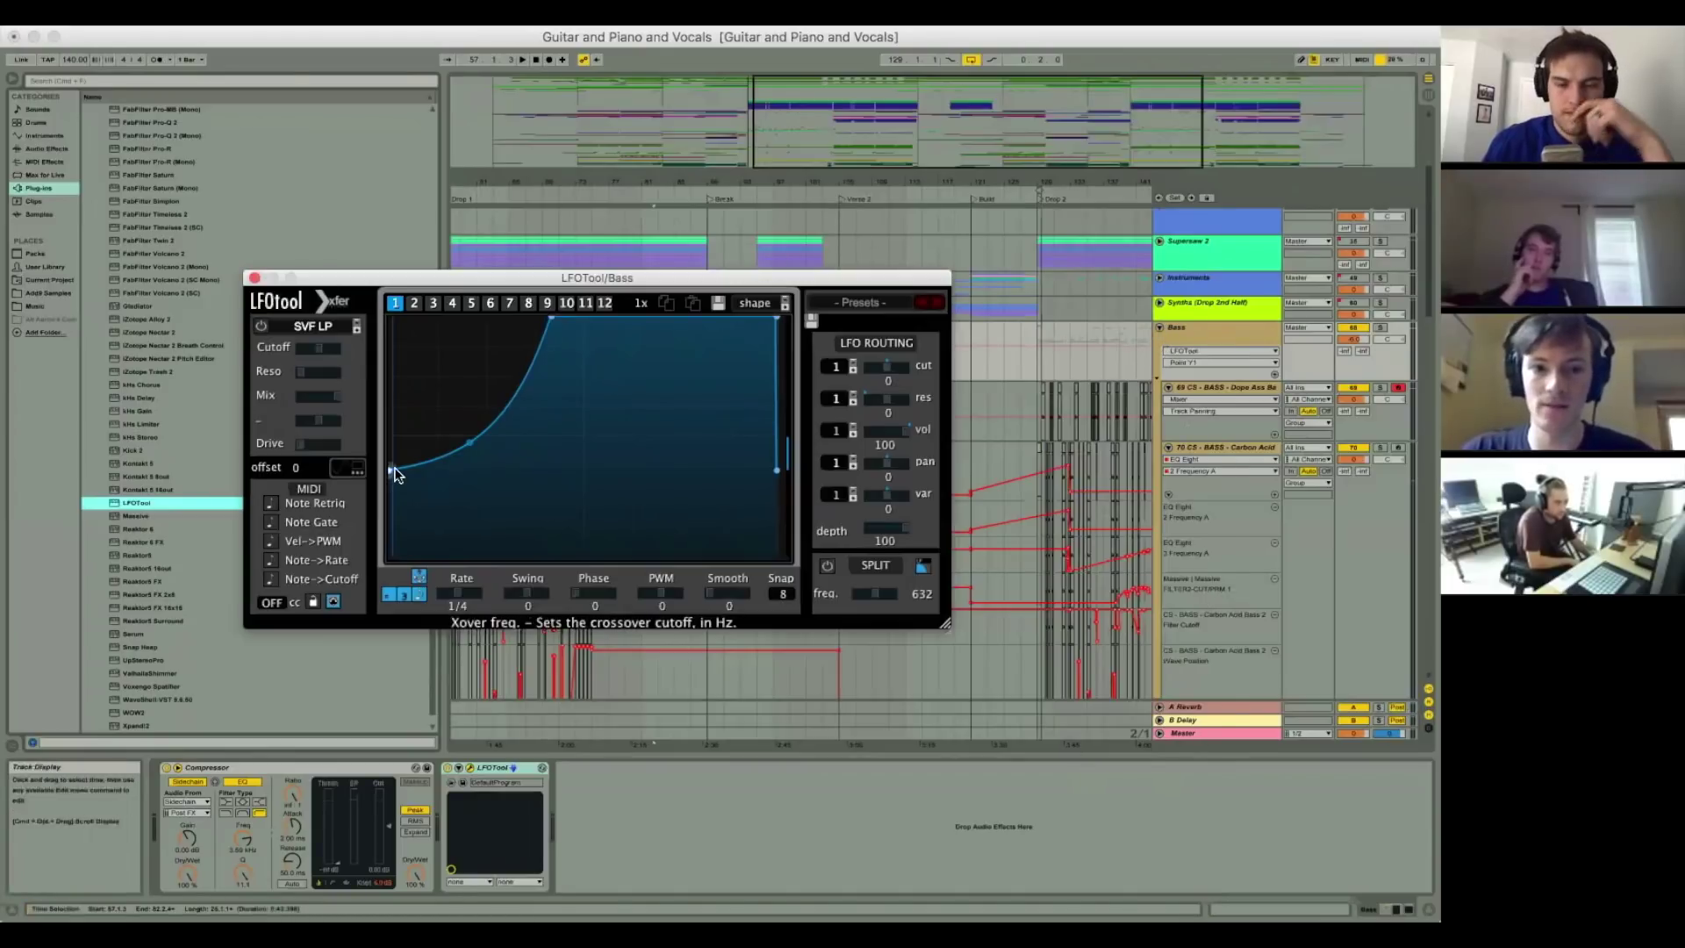
pyautogui.moveTo(390, 470); pyautogui.dragTo(362, 588)
pyautogui.doubleClick(511, 440)
pyautogui.moveTo(511, 439); pyautogui.dragTo(470, 435)
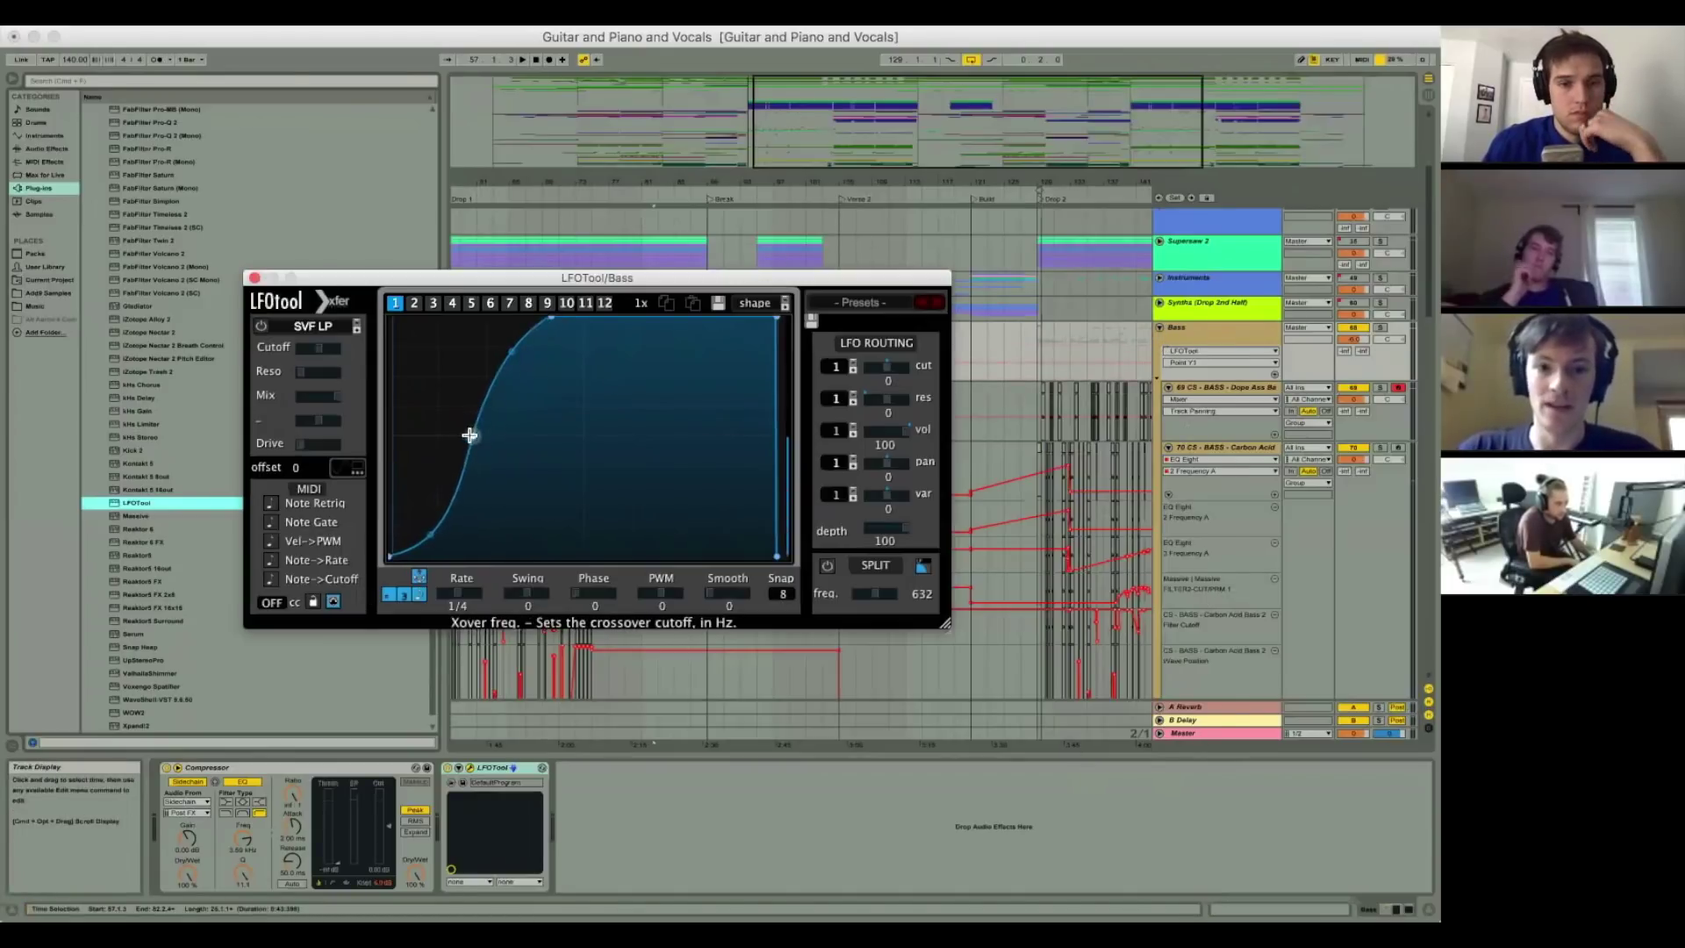
pyautogui.moveTo(508, 345); pyautogui.dragTo(488, 313)
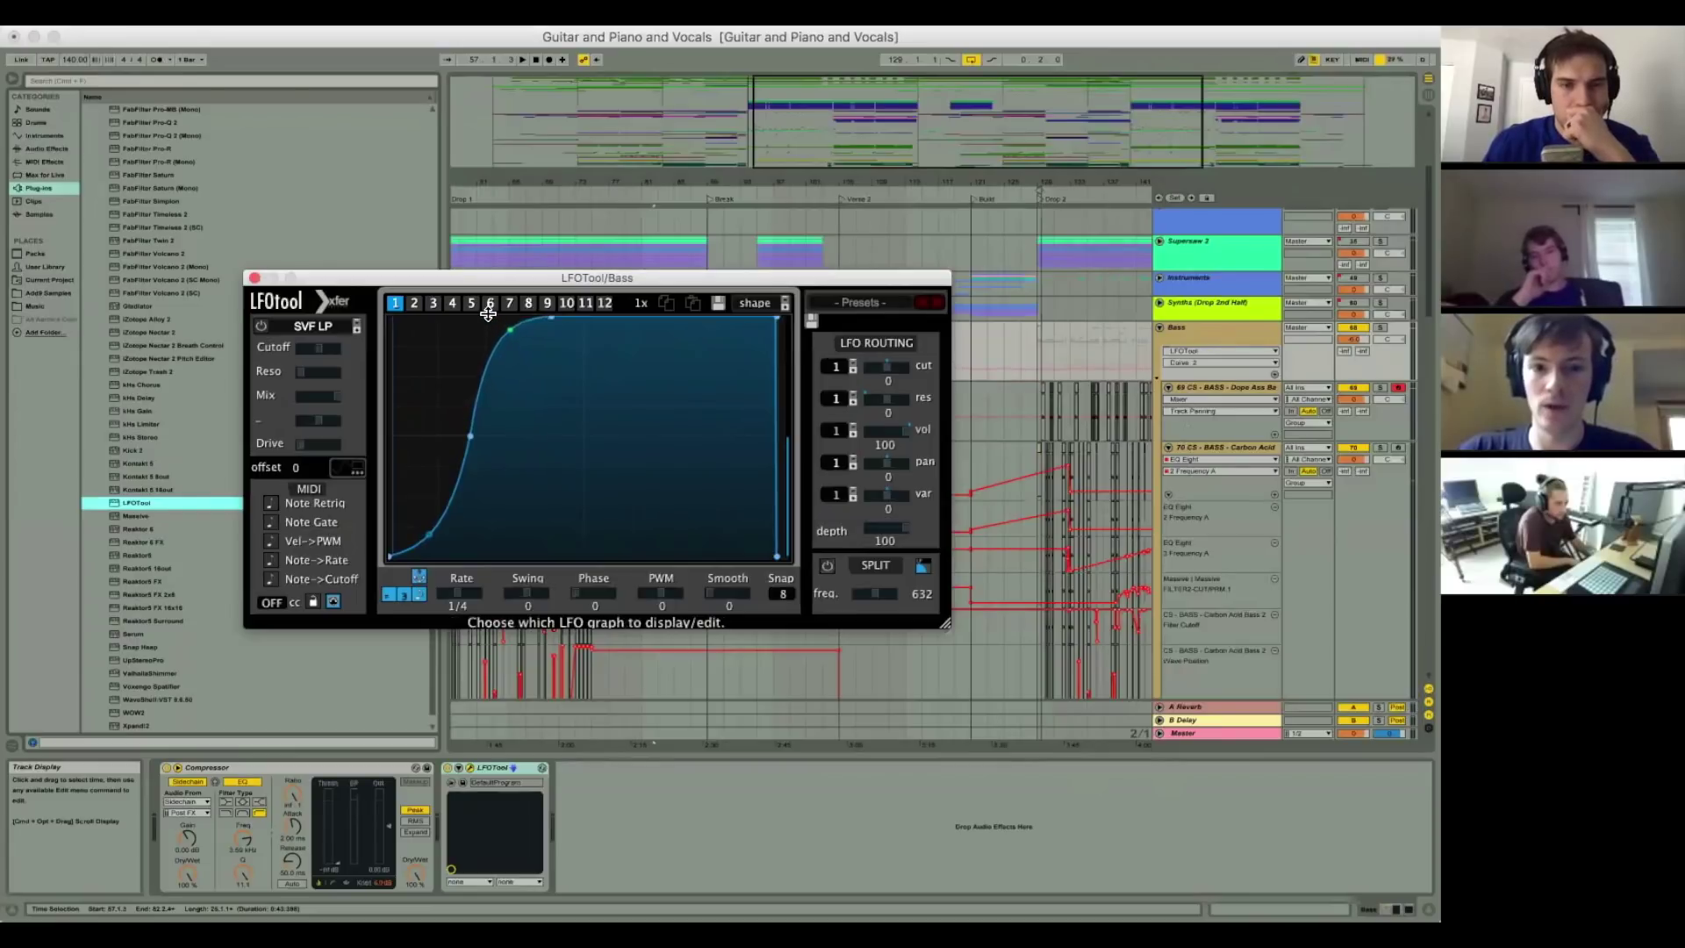
pyautogui.moveTo(428, 535); pyautogui.dragTo(426, 558)
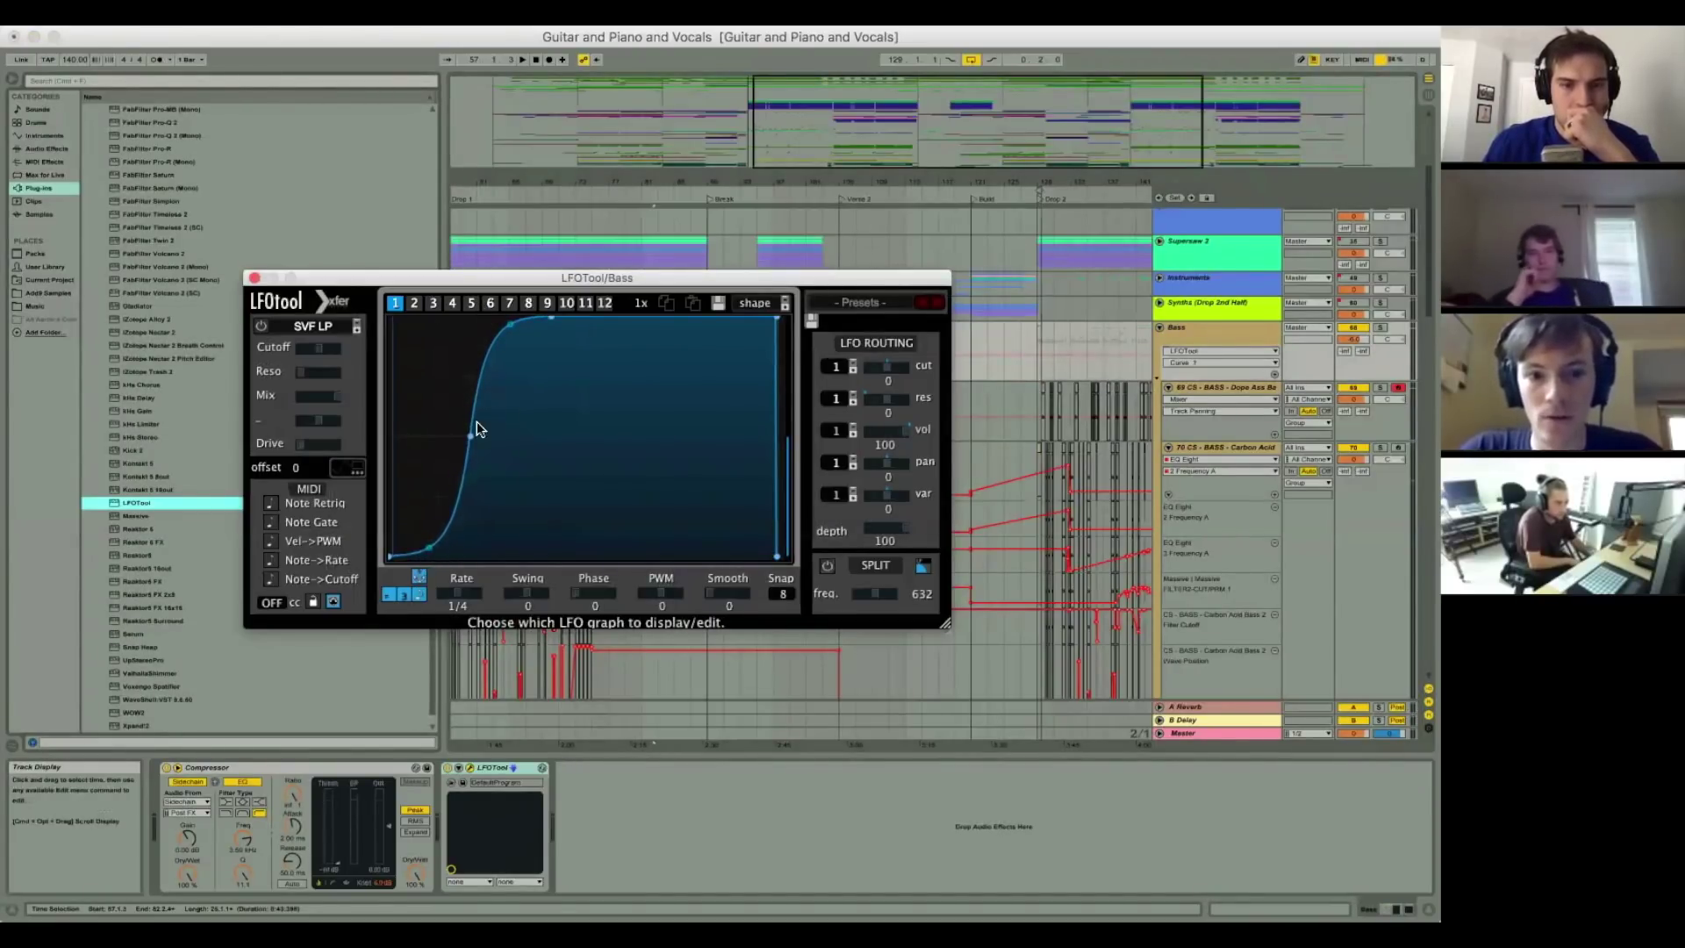
# Step: Shift the midpoint of the LFOTool volume curve slightly later, and set PWM to -14 and Smooth to 6
pyautogui.moveTo(476, 428); pyautogui.dragTo(478, 430)
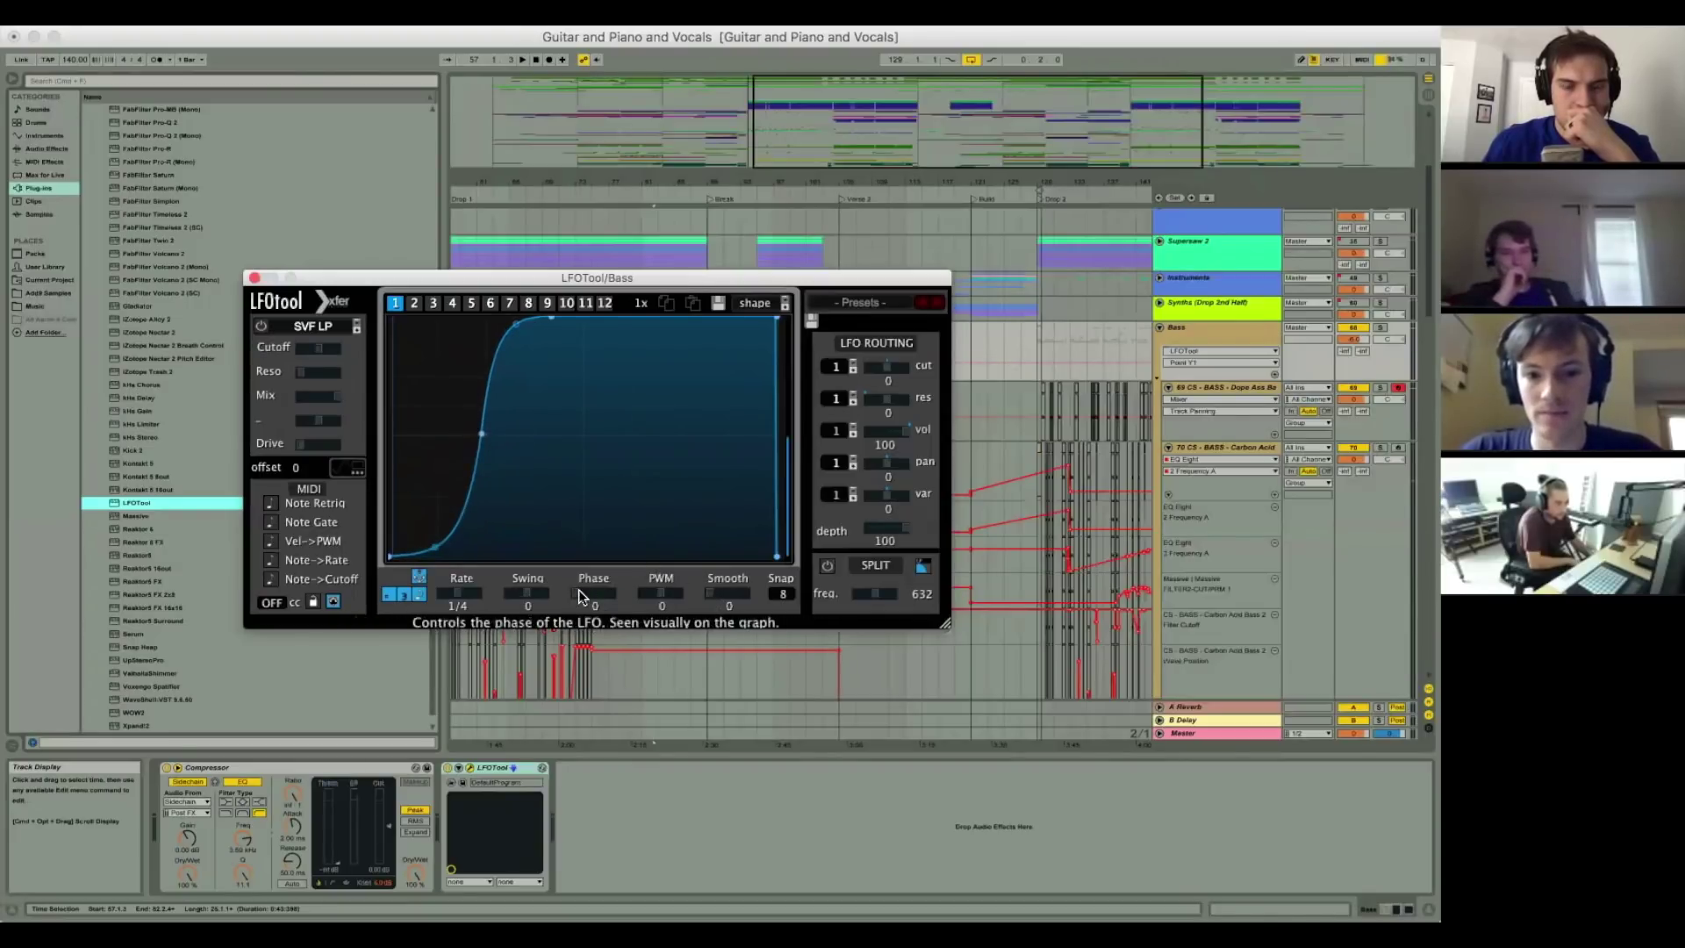
pyautogui.moveTo(646, 588); pyautogui.dragTo(644, 590)
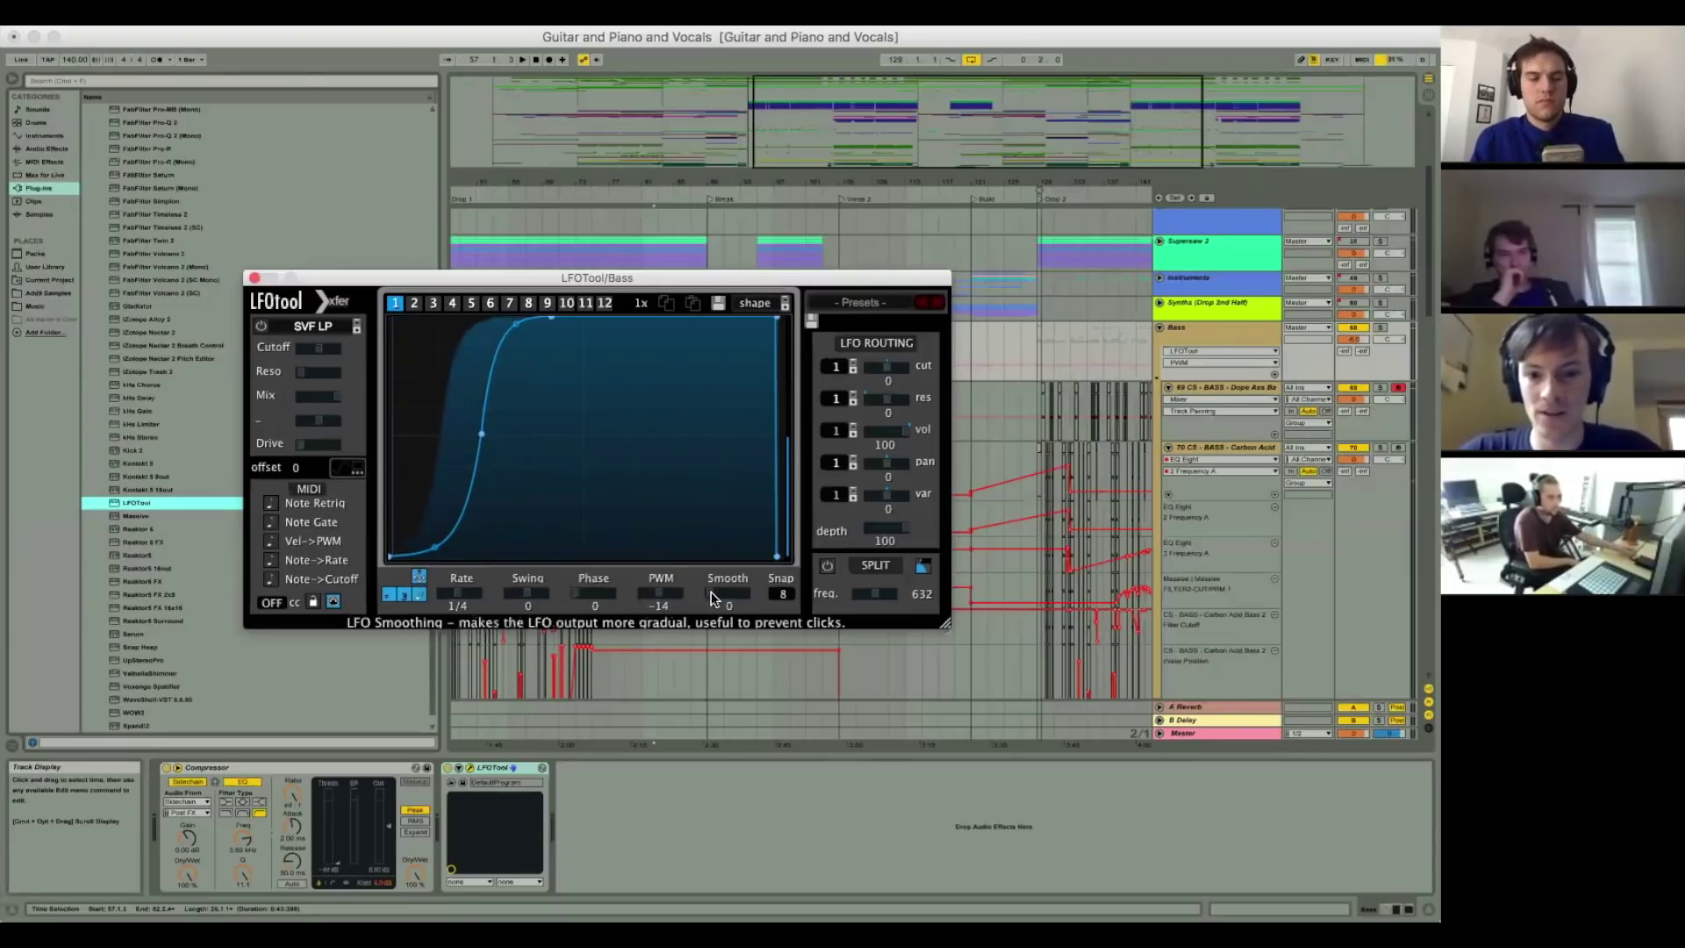
pyautogui.moveTo(711, 591); pyautogui.dragTo(717, 592)
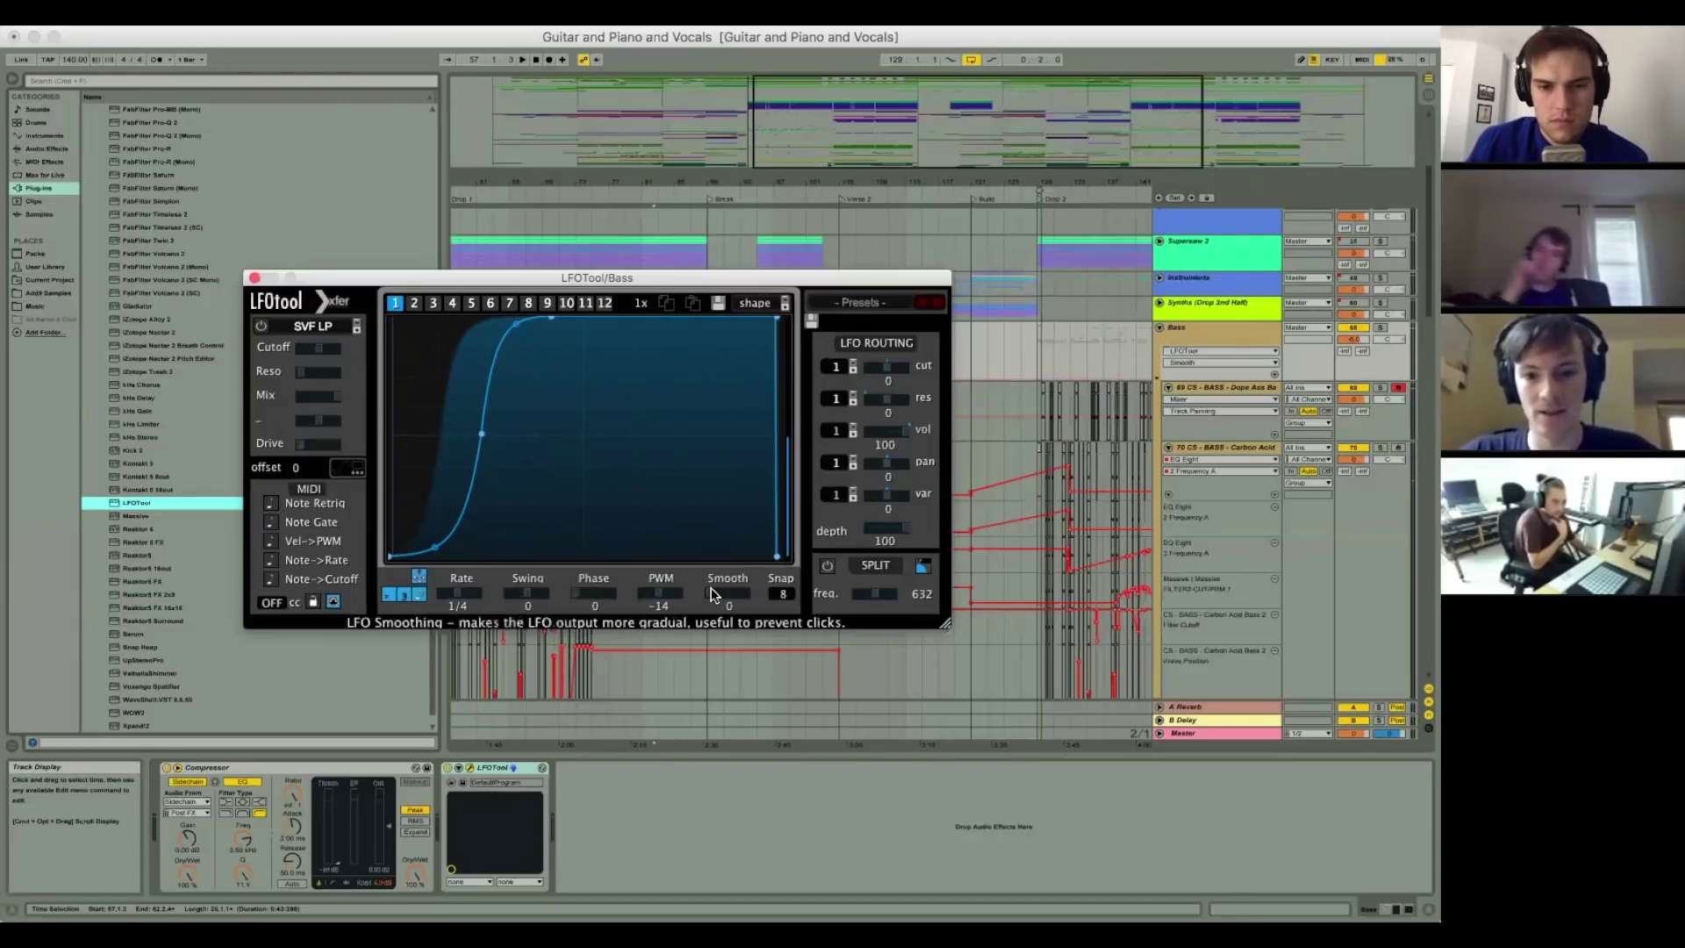
pyautogui.moveTo(713, 594); pyautogui.dragTo(725, 594)
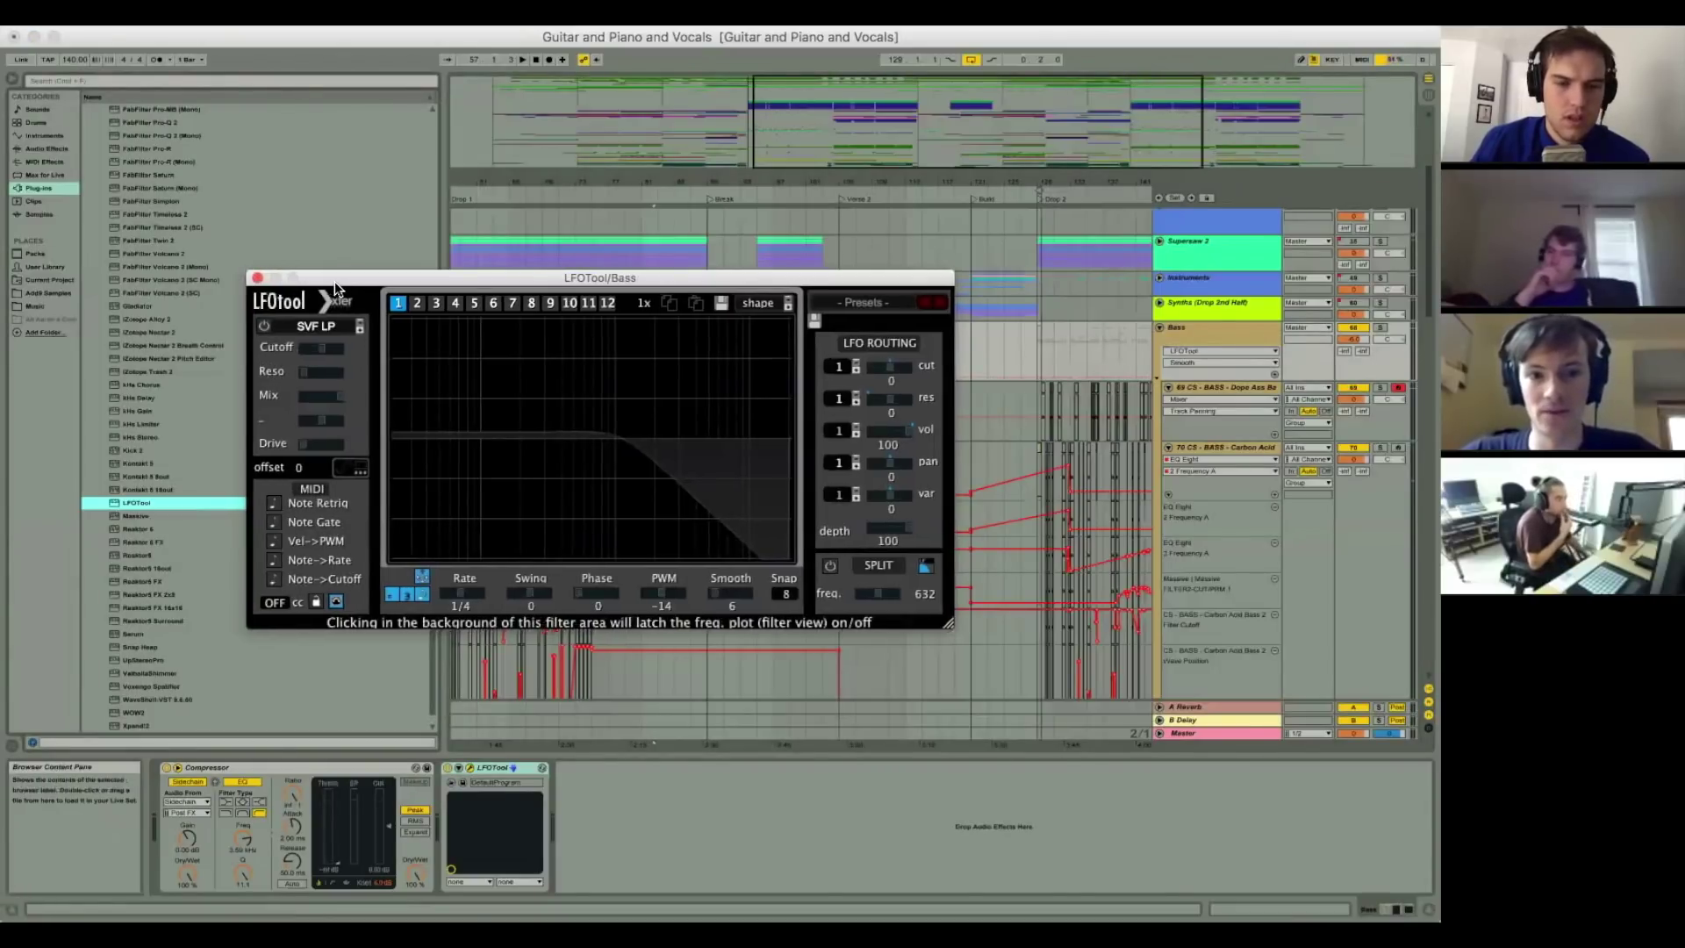
# Step: Close the LFOTool window and delete LFOTool from the Bass group, keeping the sidechain Compressor unfolded
pyautogui.moveTo(334, 281); pyautogui.dragTo(759, 382)
pyautogui.click(679, 379)
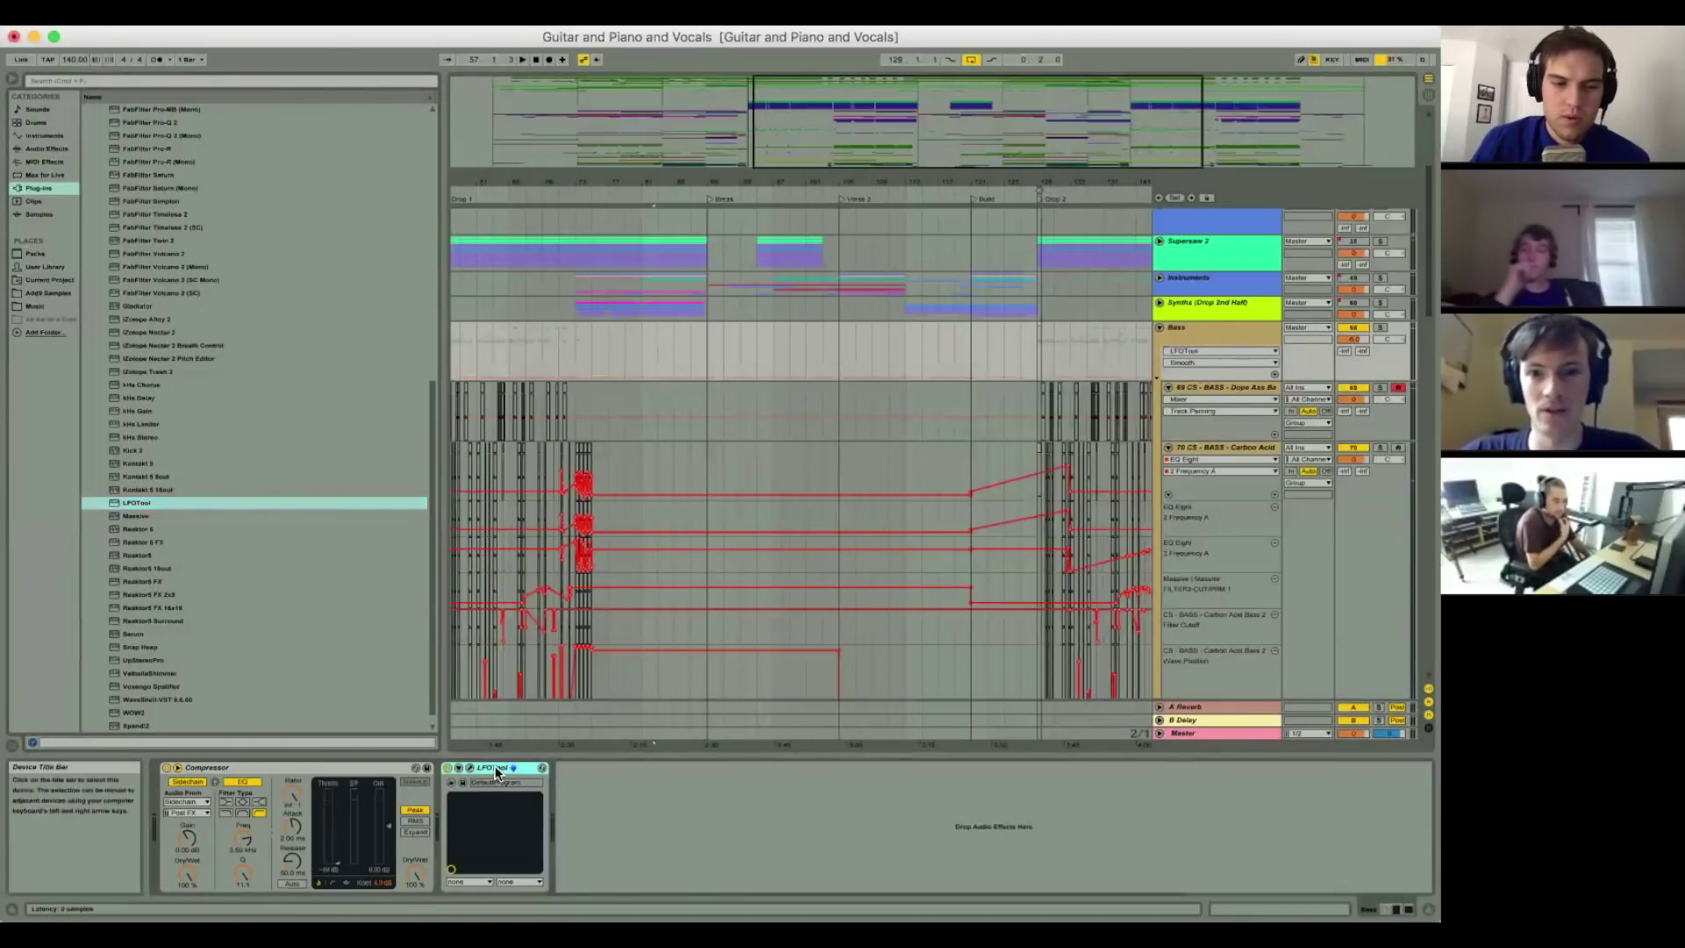
pyautogui.press('Delete')
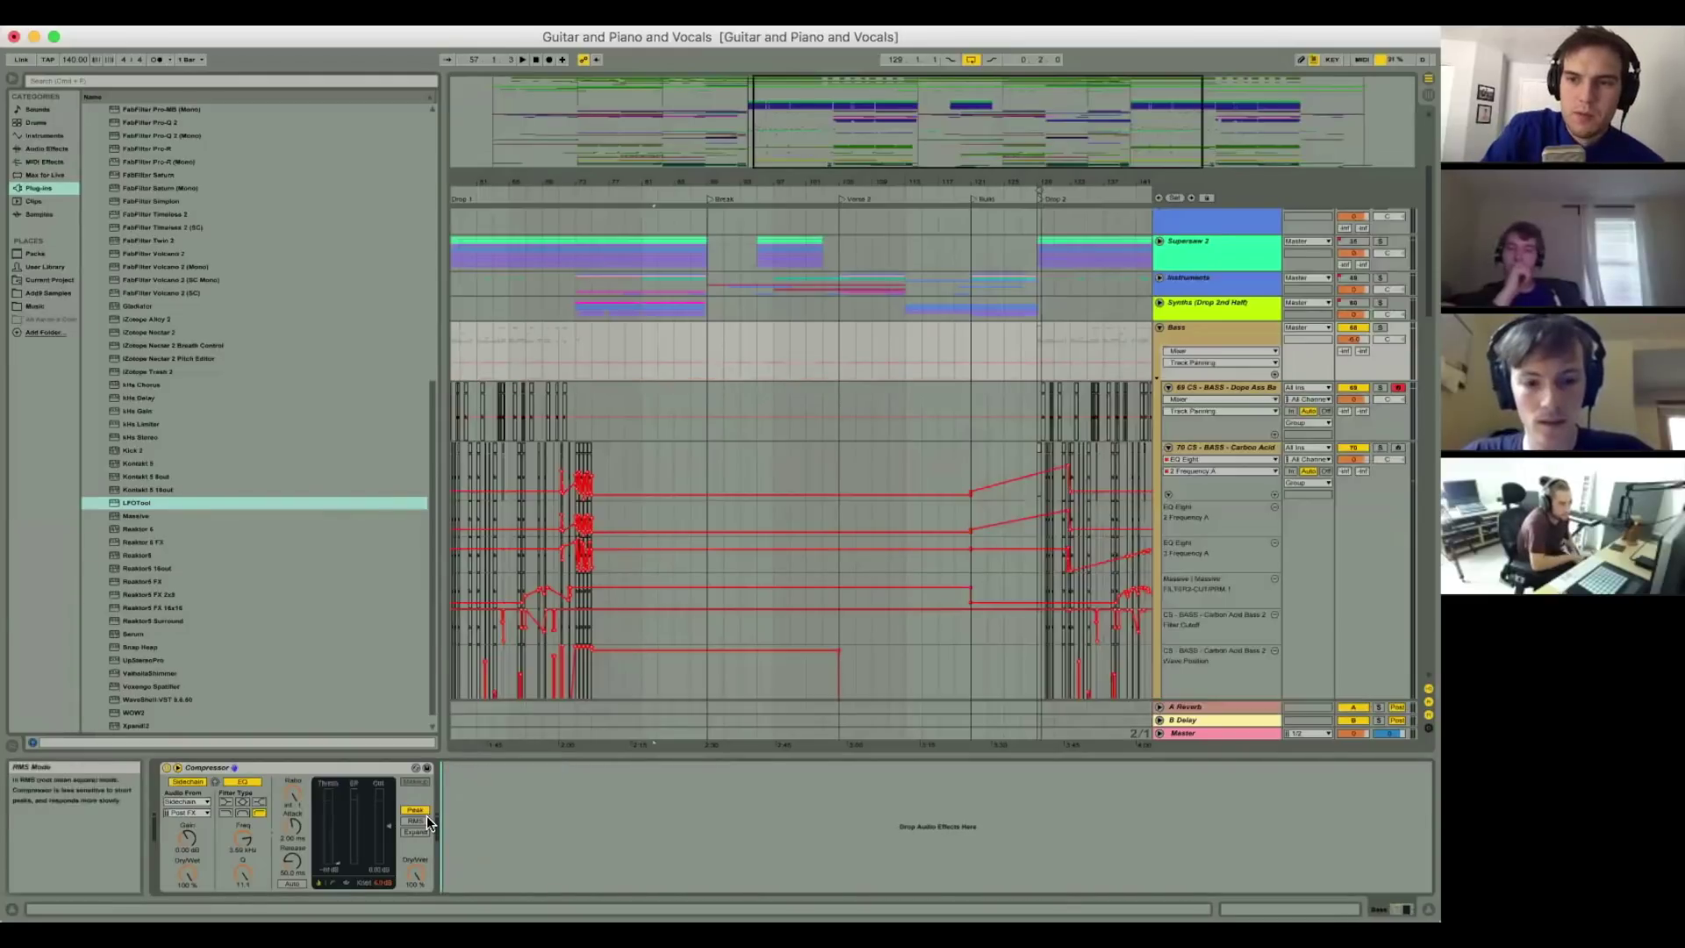
pyautogui.doubleClick(342, 768)
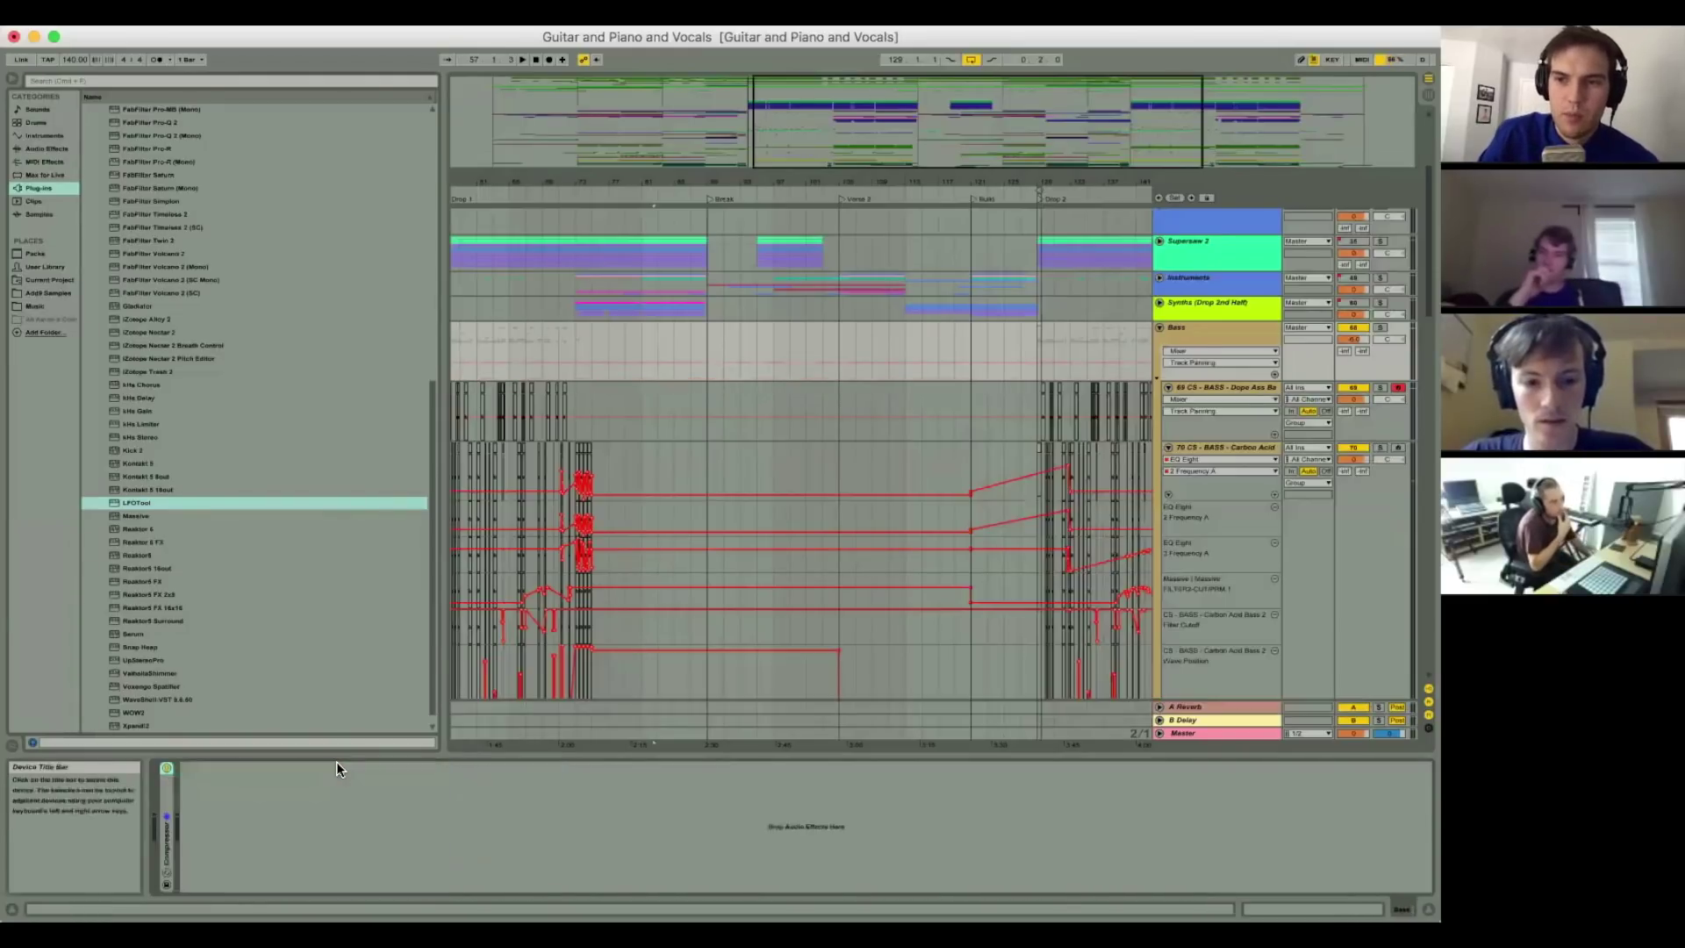
pyautogui.doubleClick(167, 836)
# Step: Fold the Bass group and narrow the browser to give the full arrangement more room
pyautogui.click(1159, 327)
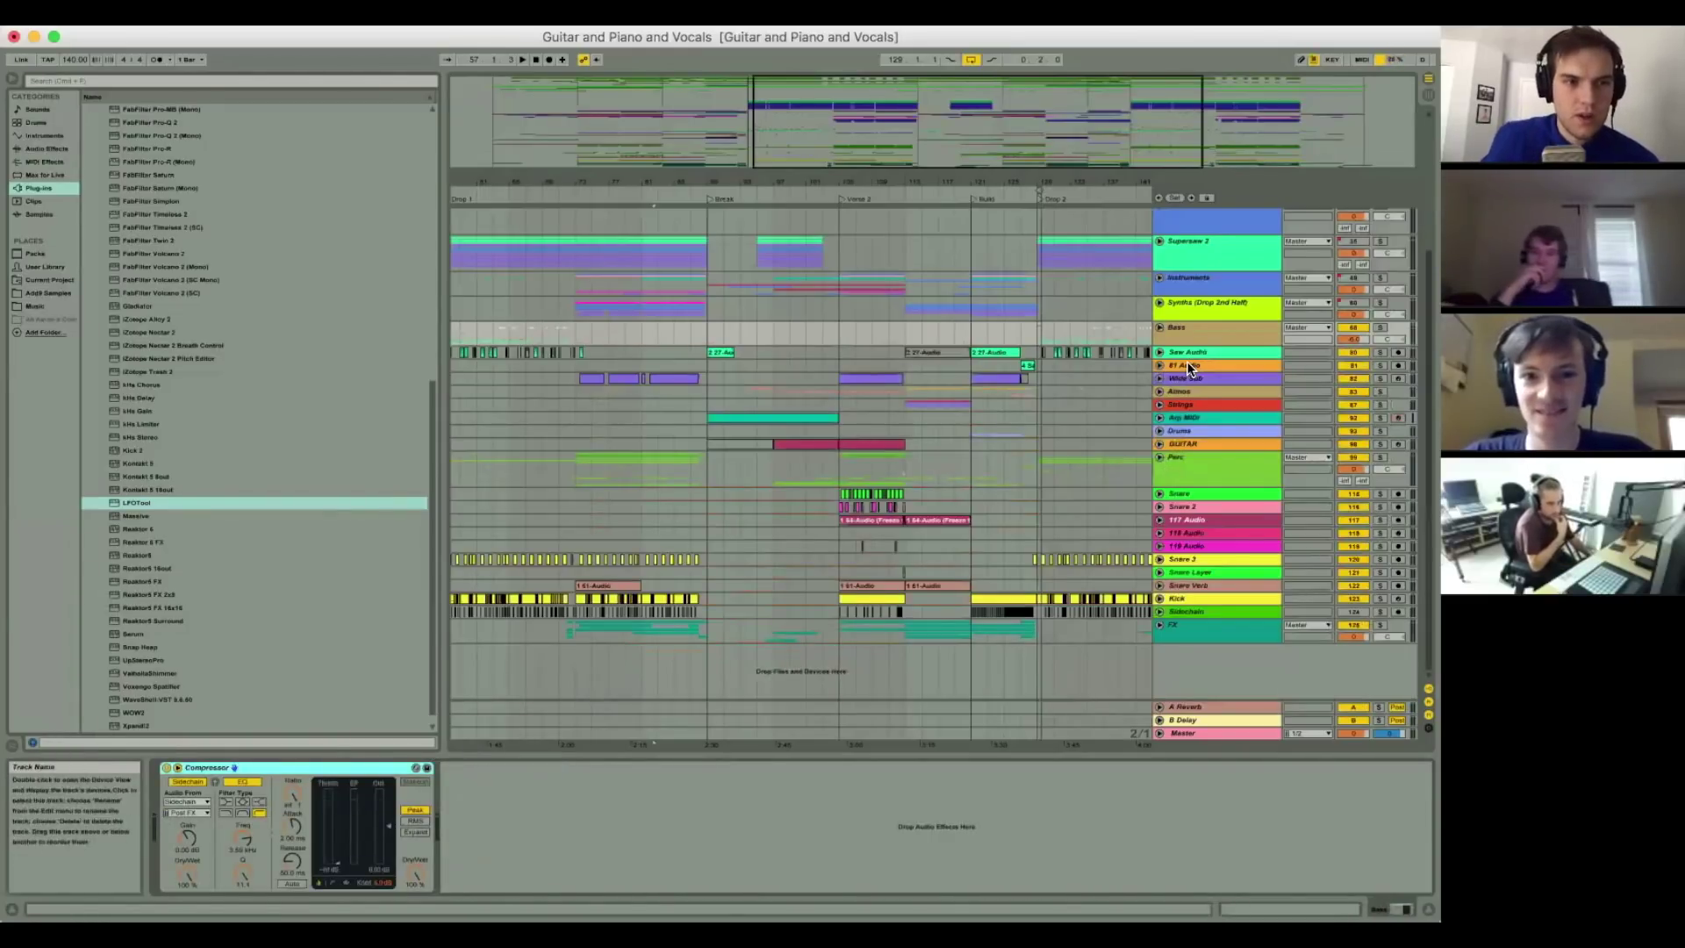
pyautogui.scroll(5, 1088, 529)
pyautogui.scroll(-3, 1089, 538)
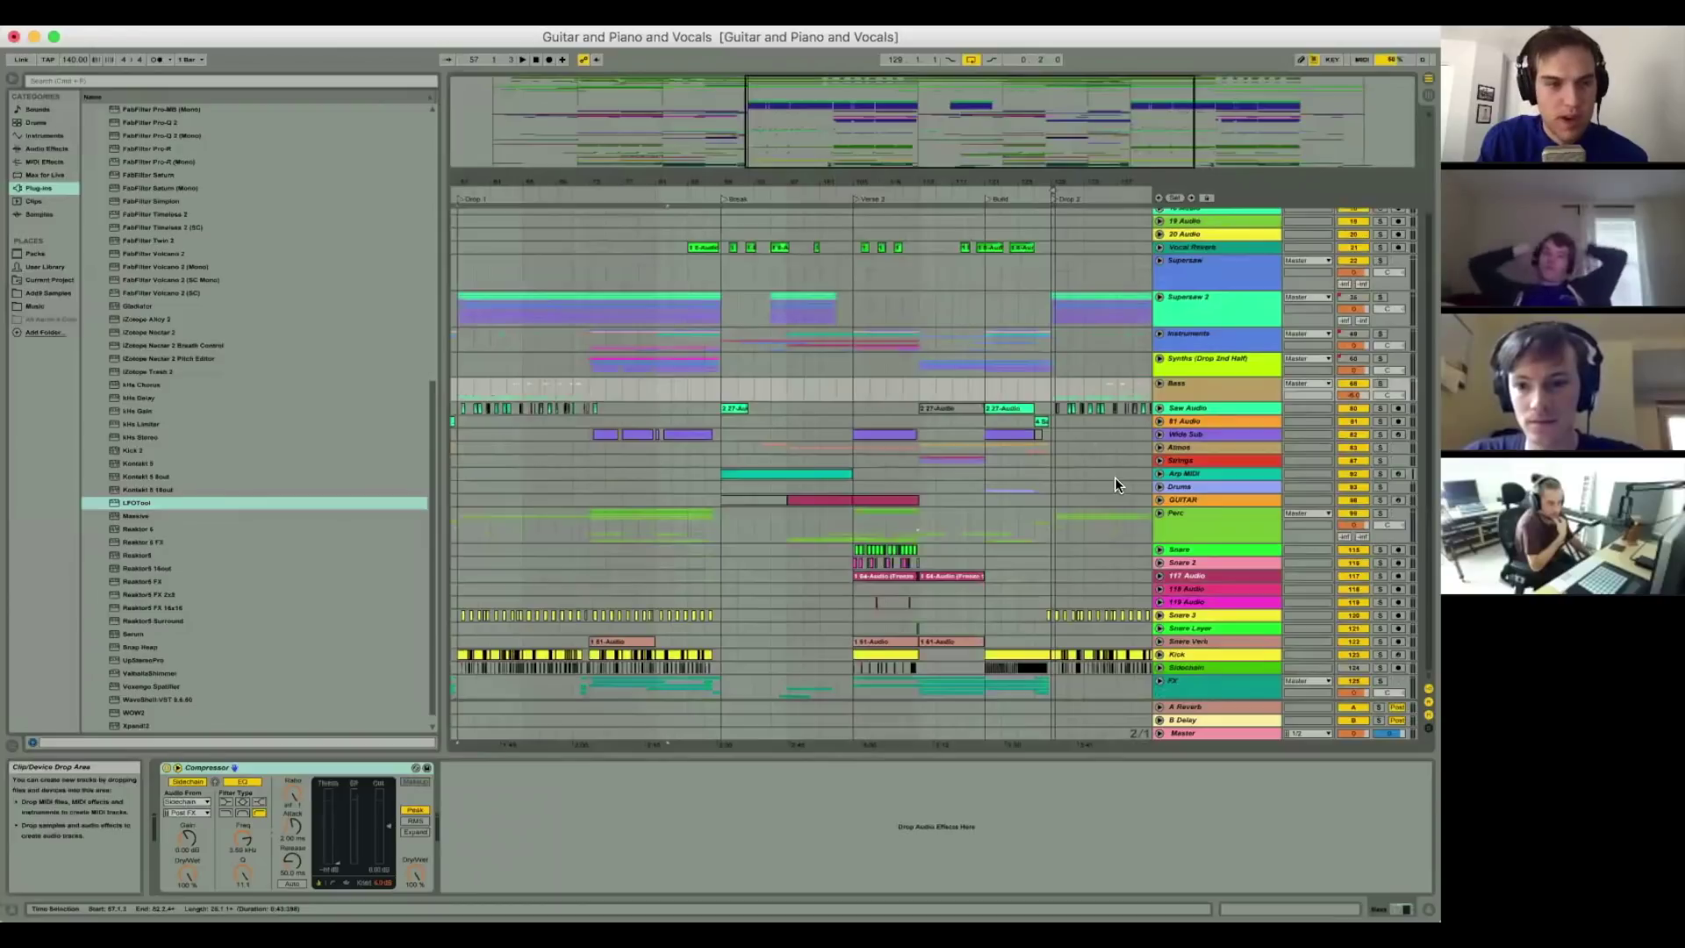
pyautogui.scroll(4, 1065, 398)
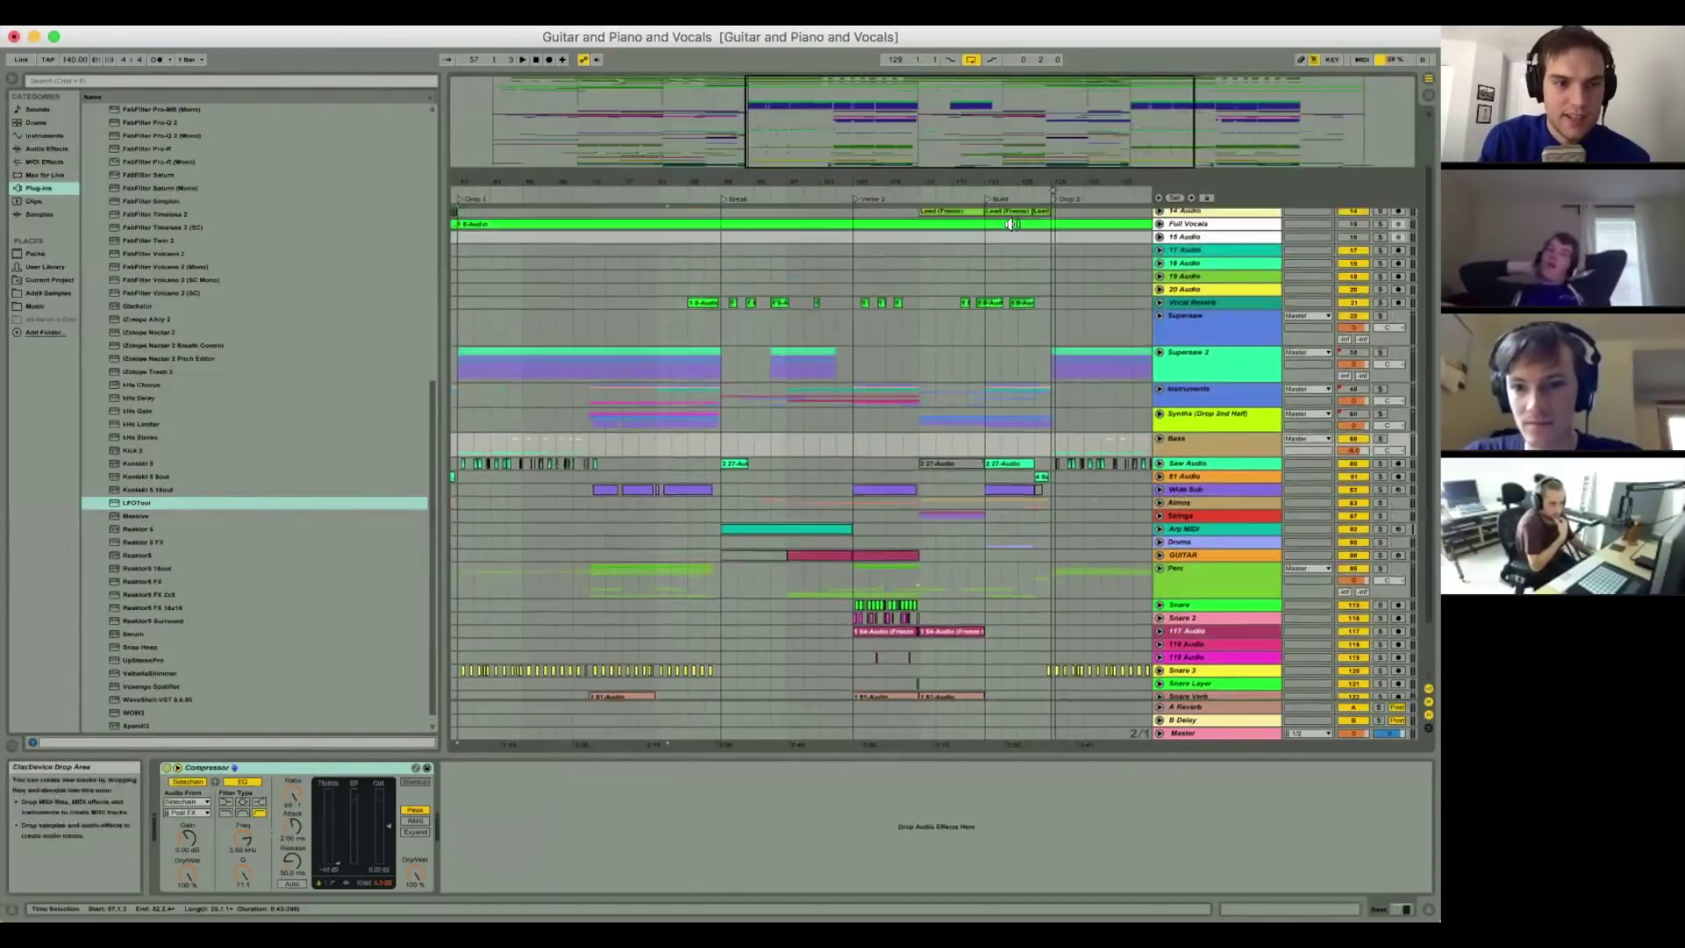
pyautogui.scroll(-4, 1012, 224)
pyautogui.moveTo(1004, 183); pyautogui.dragTo(1004, 106)
pyautogui.moveTo(929, 184); pyautogui.dragTo(928, 158)
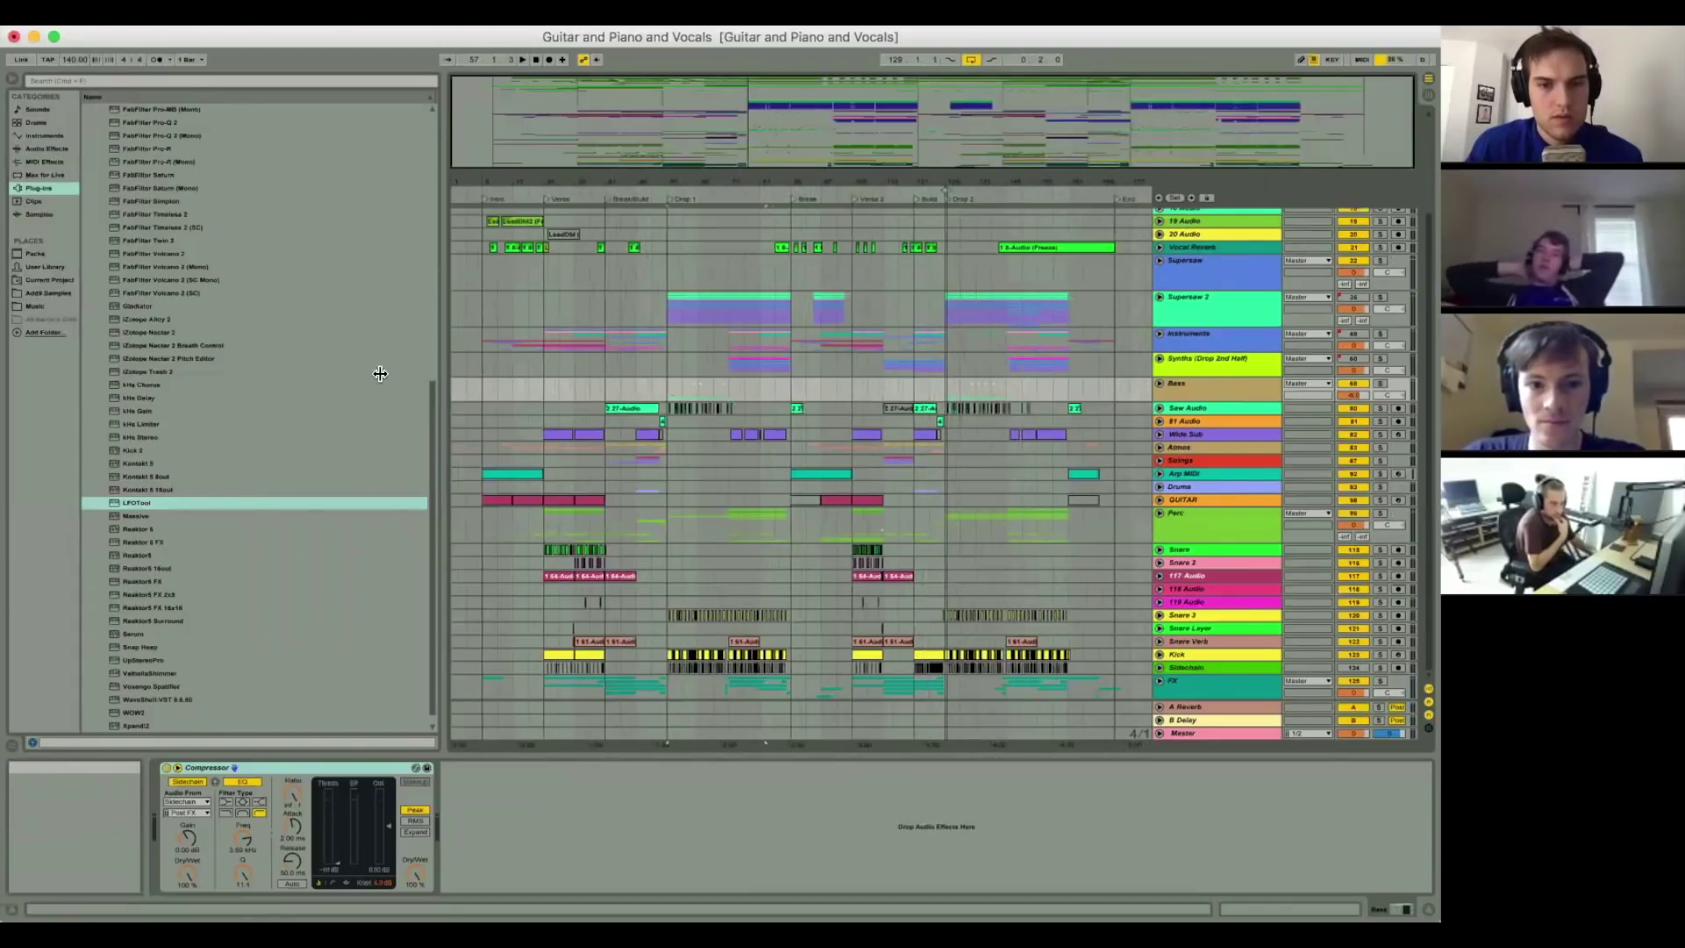
pyautogui.moveTo(380, 374); pyautogui.dragTo(319, 375)
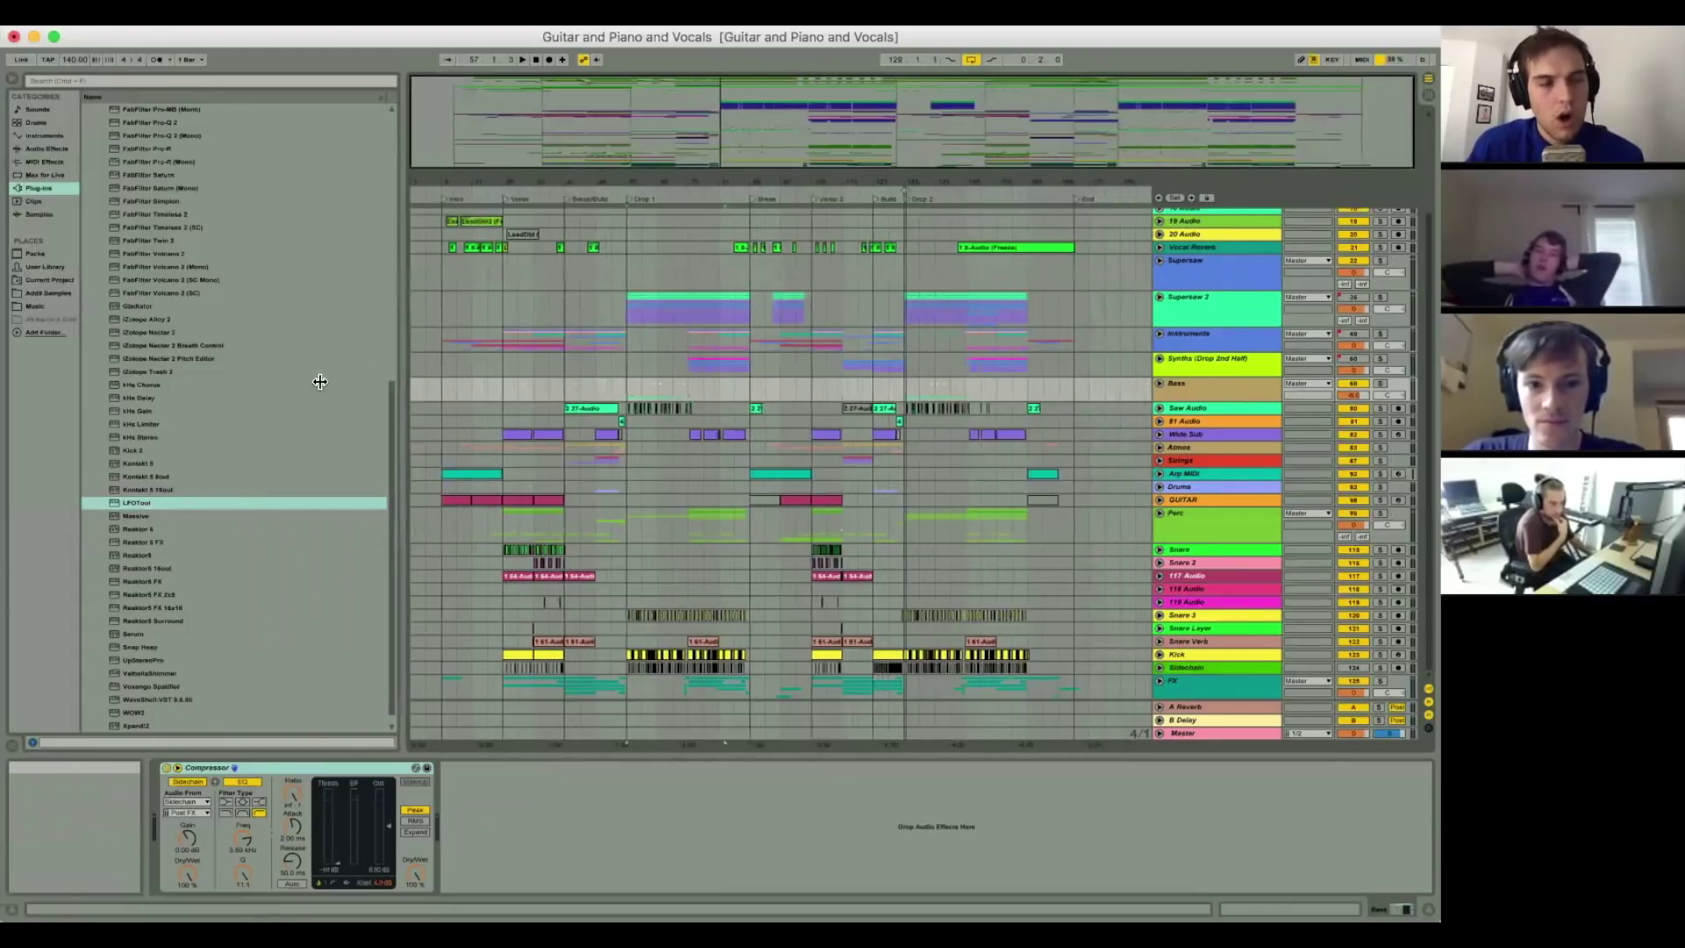
# Step: Unfold and solo noise track 36 Audio in the Supersaw 2 group, and place the insert marker on it within Drop 1
pyautogui.click(881, 387)
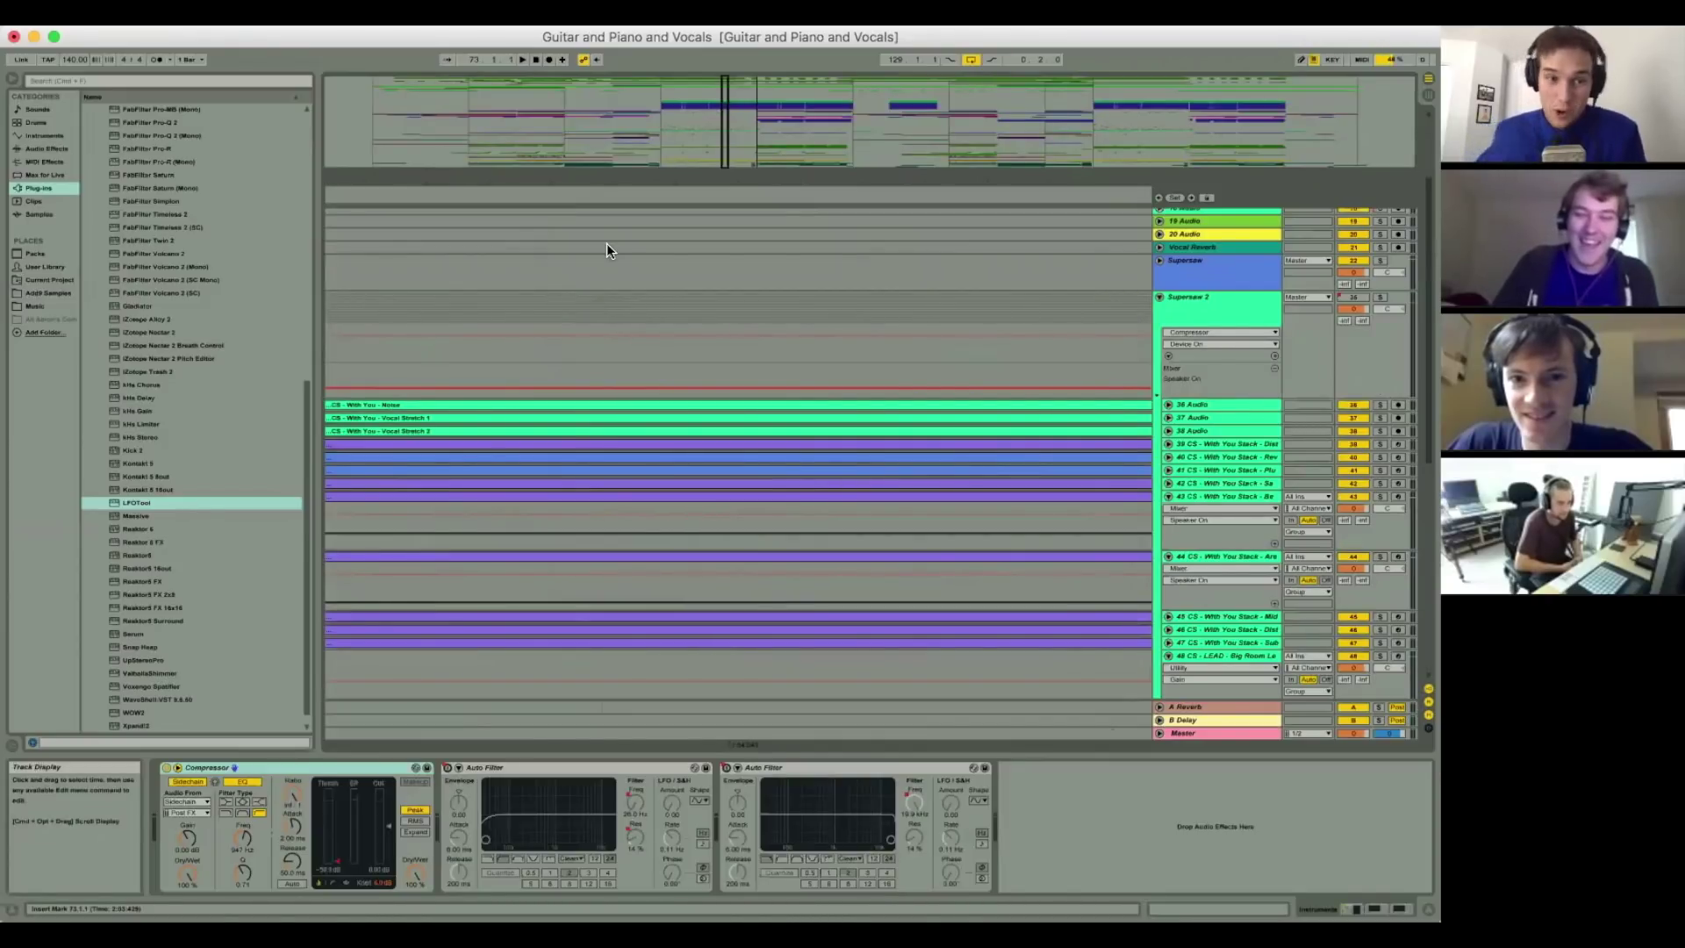
pyautogui.click(564, 185)
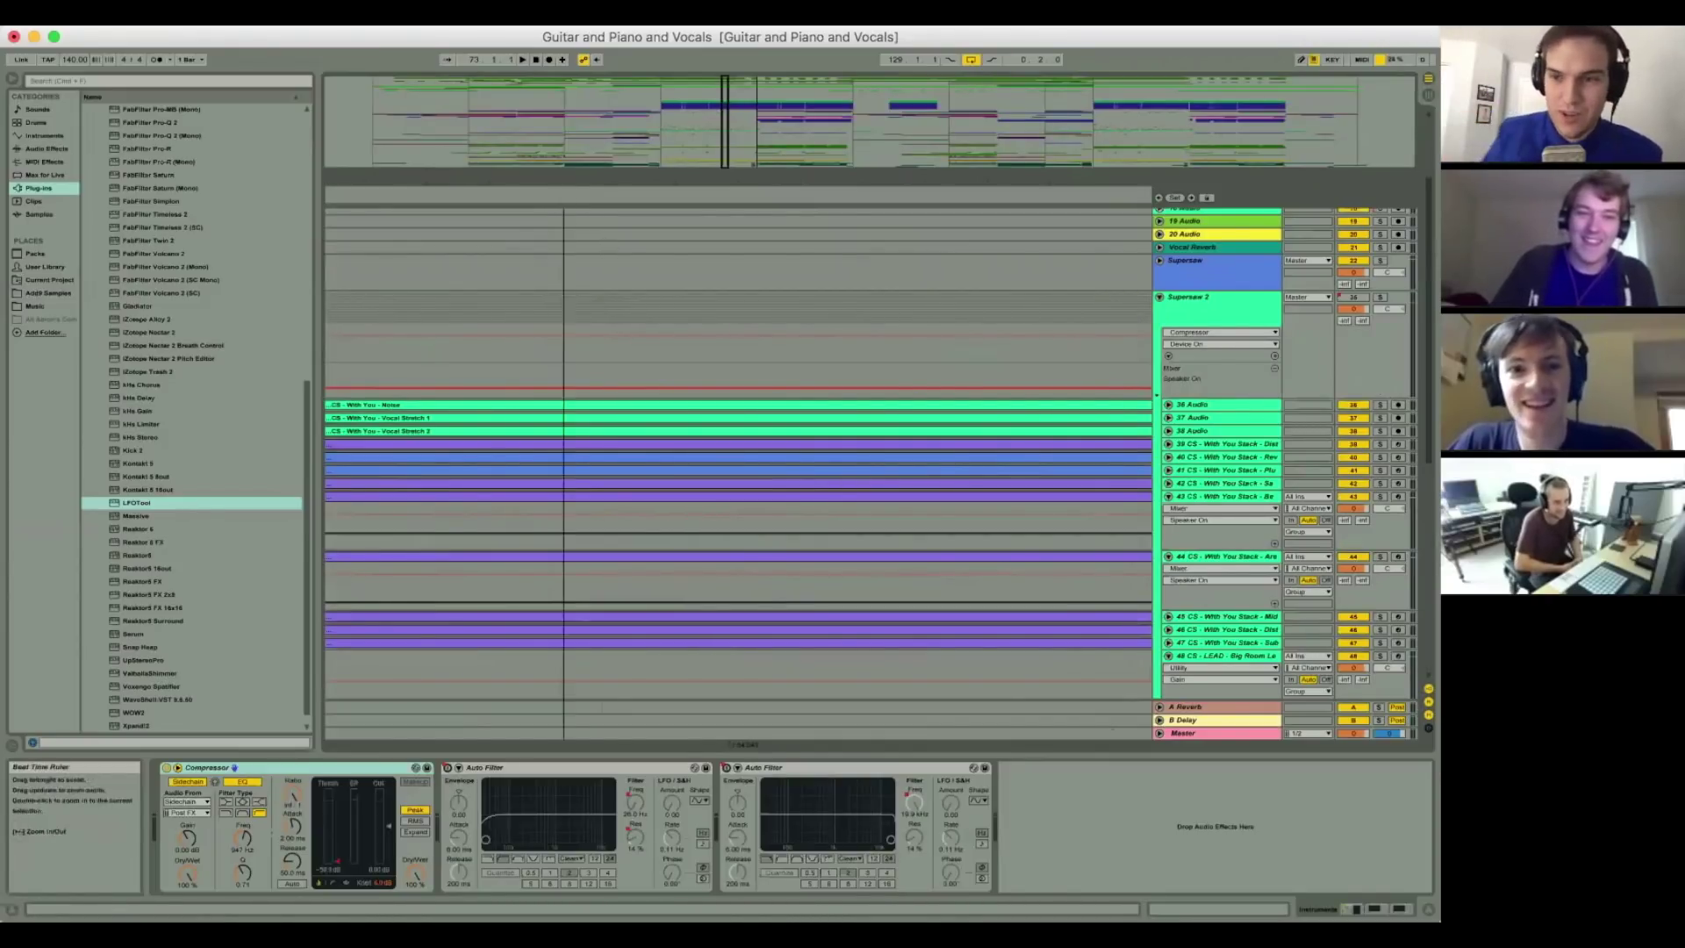
pyautogui.doubleClick(629, 185)
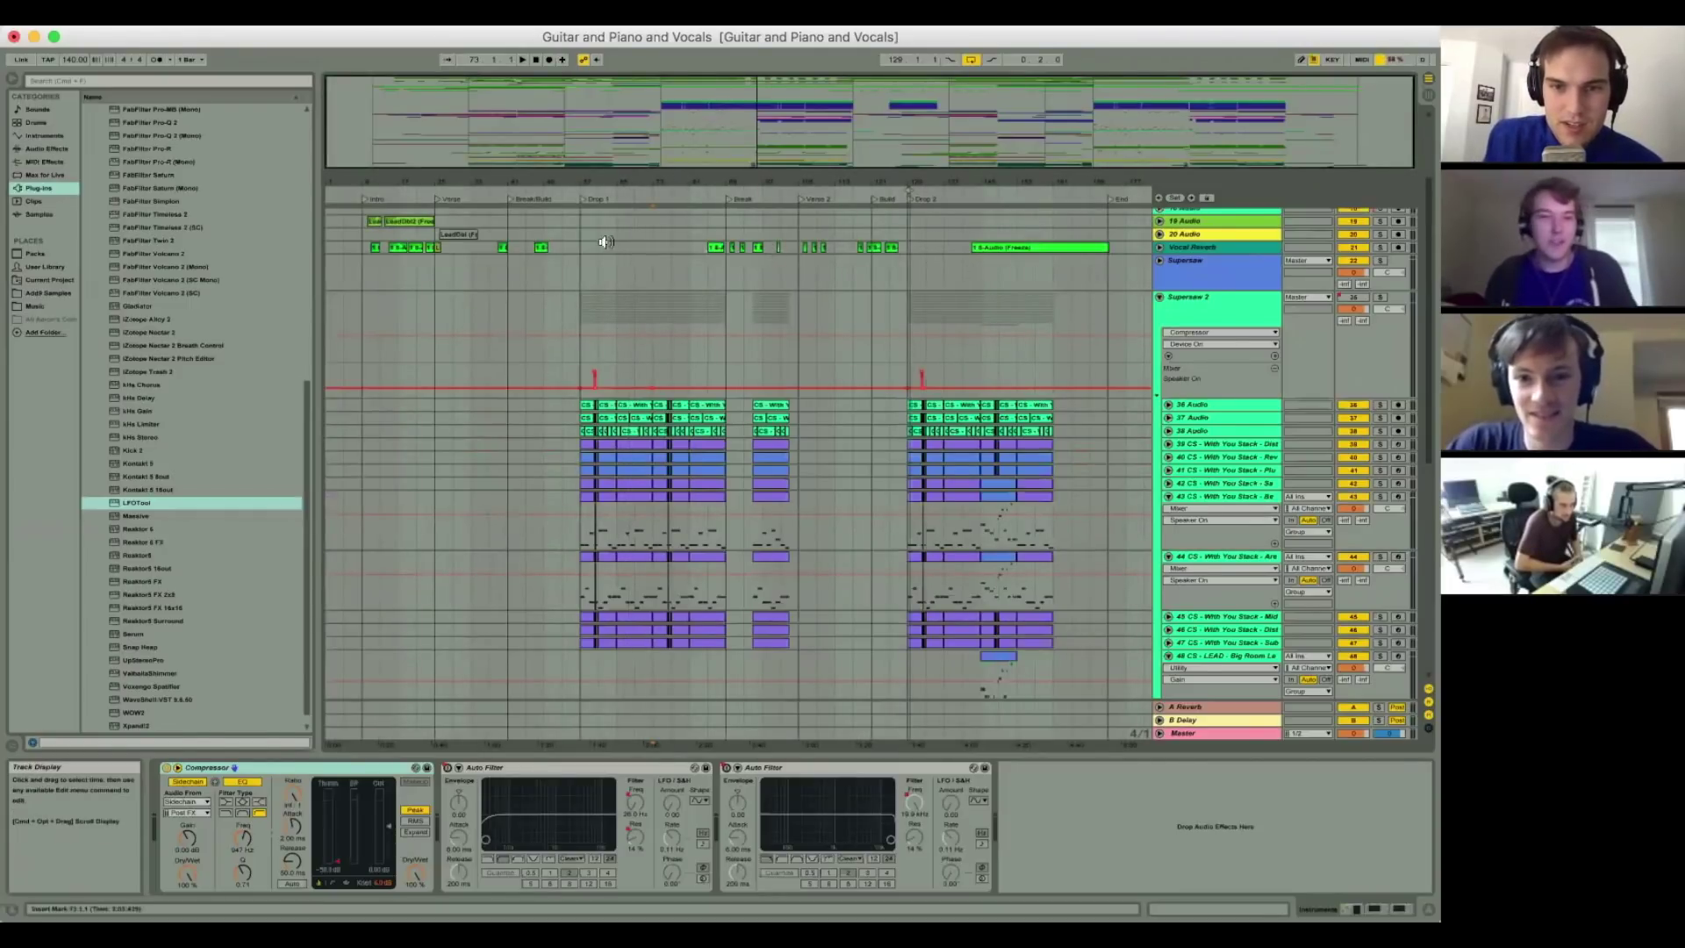
pyautogui.moveTo(393, 182); pyautogui.dragTo(393, 187)
pyautogui.moveTo(915, 188); pyautogui.dragTo(957, 184)
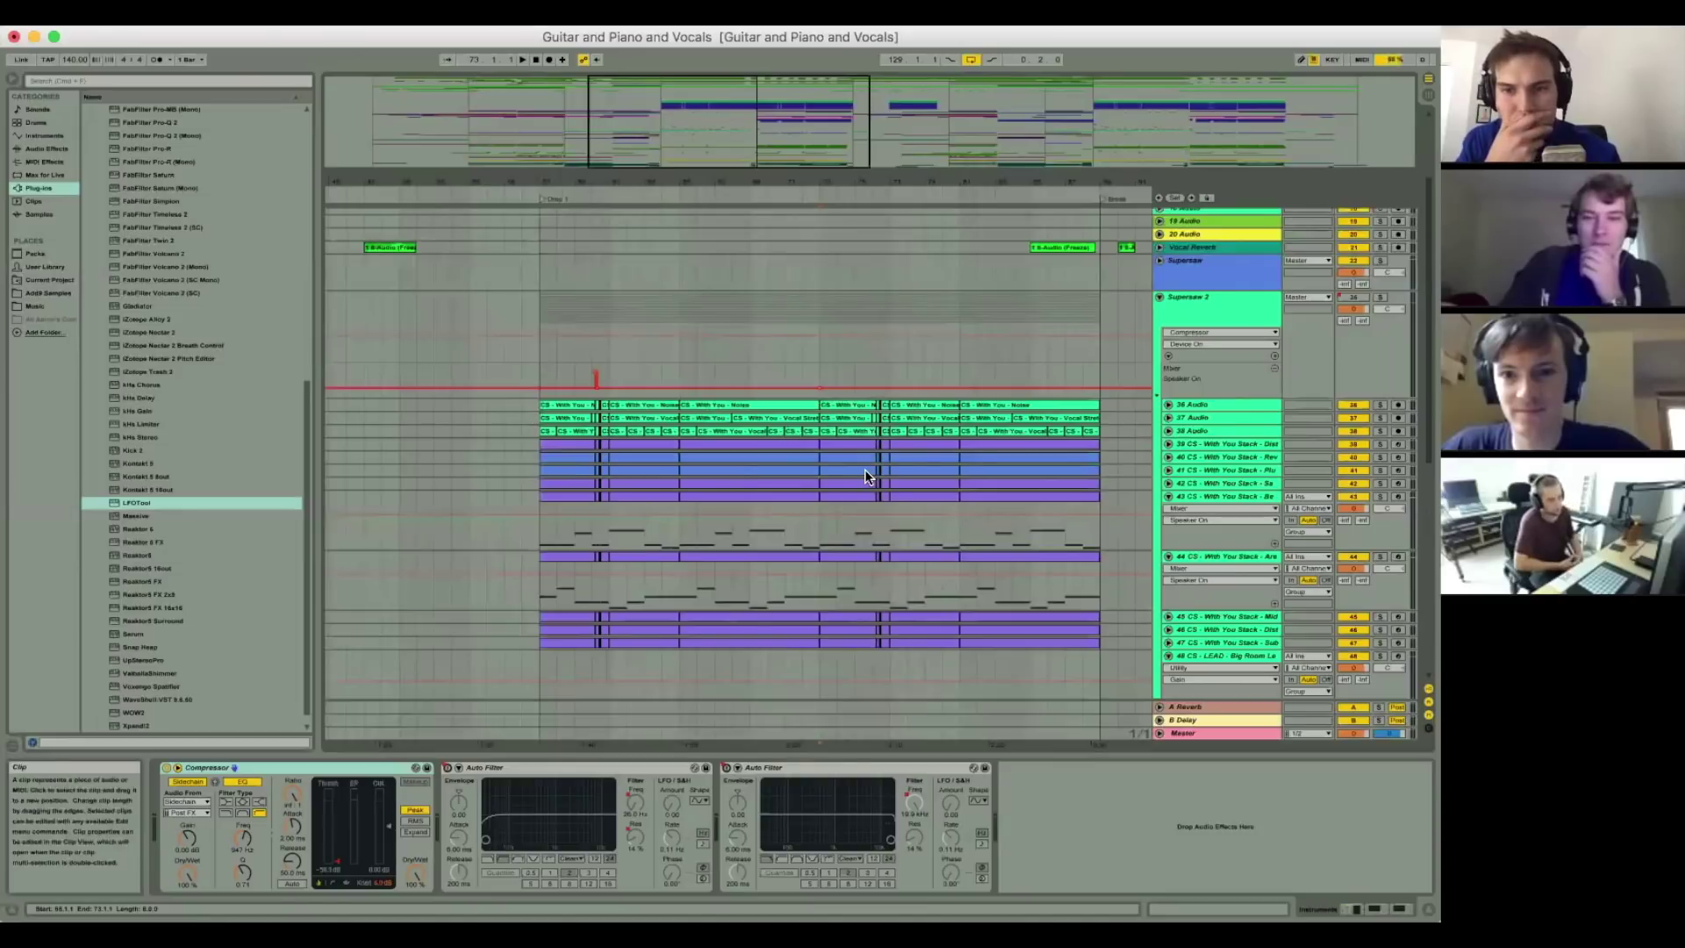
pyautogui.click(1168, 405)
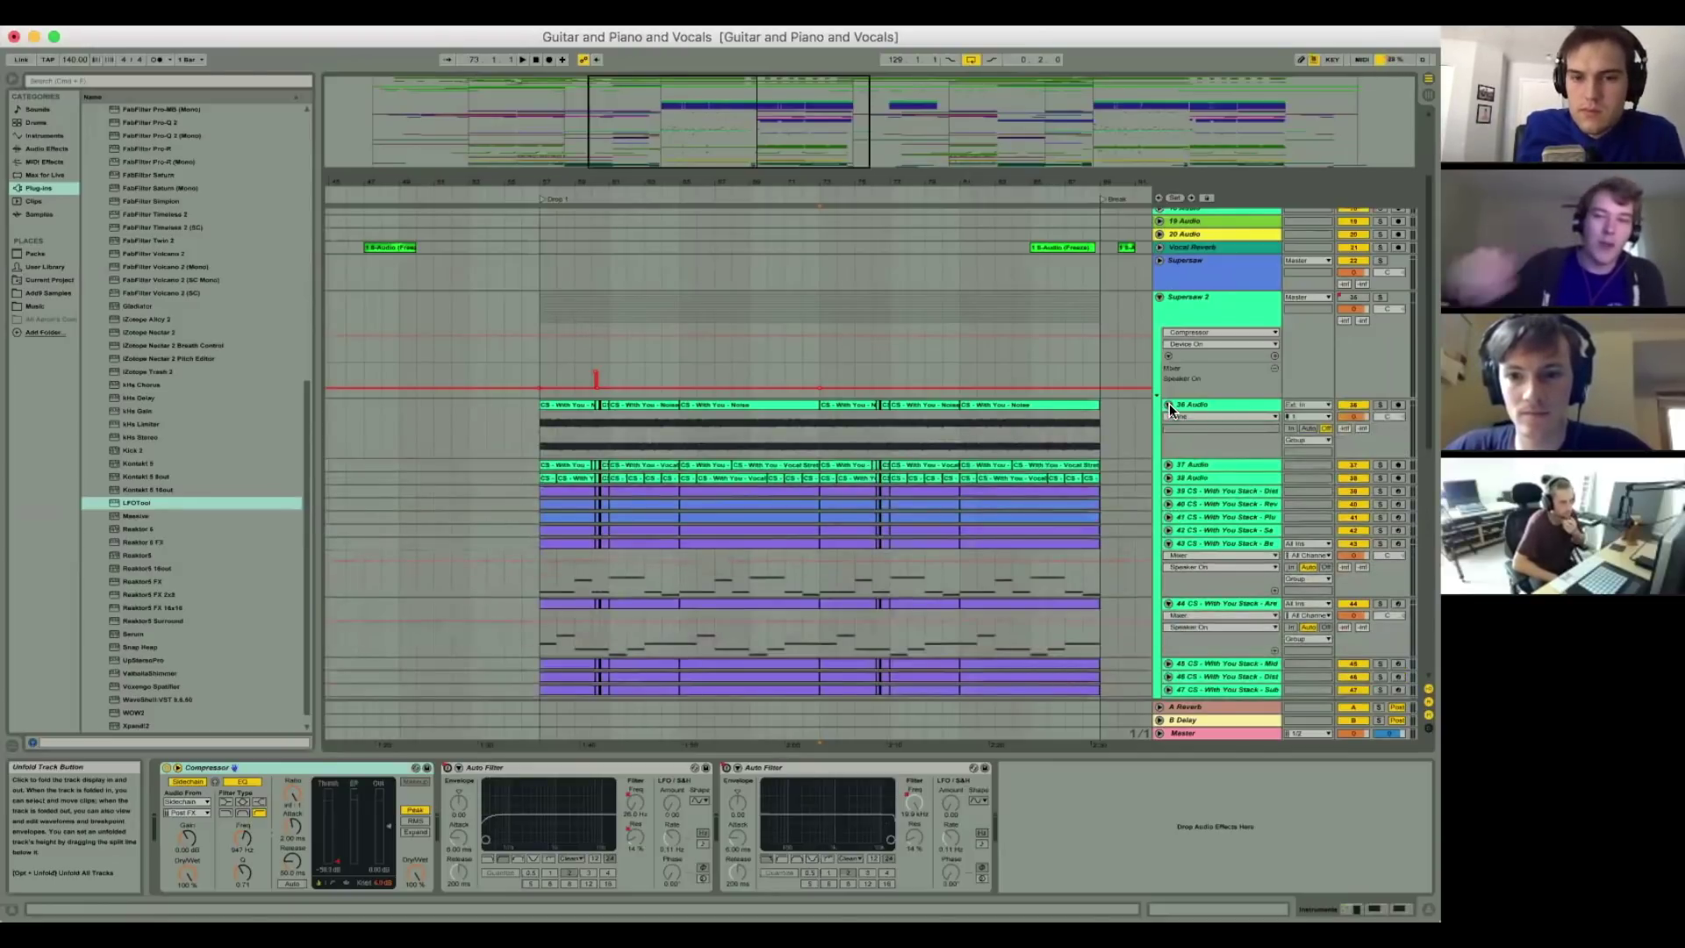
pyautogui.click(1378, 405)
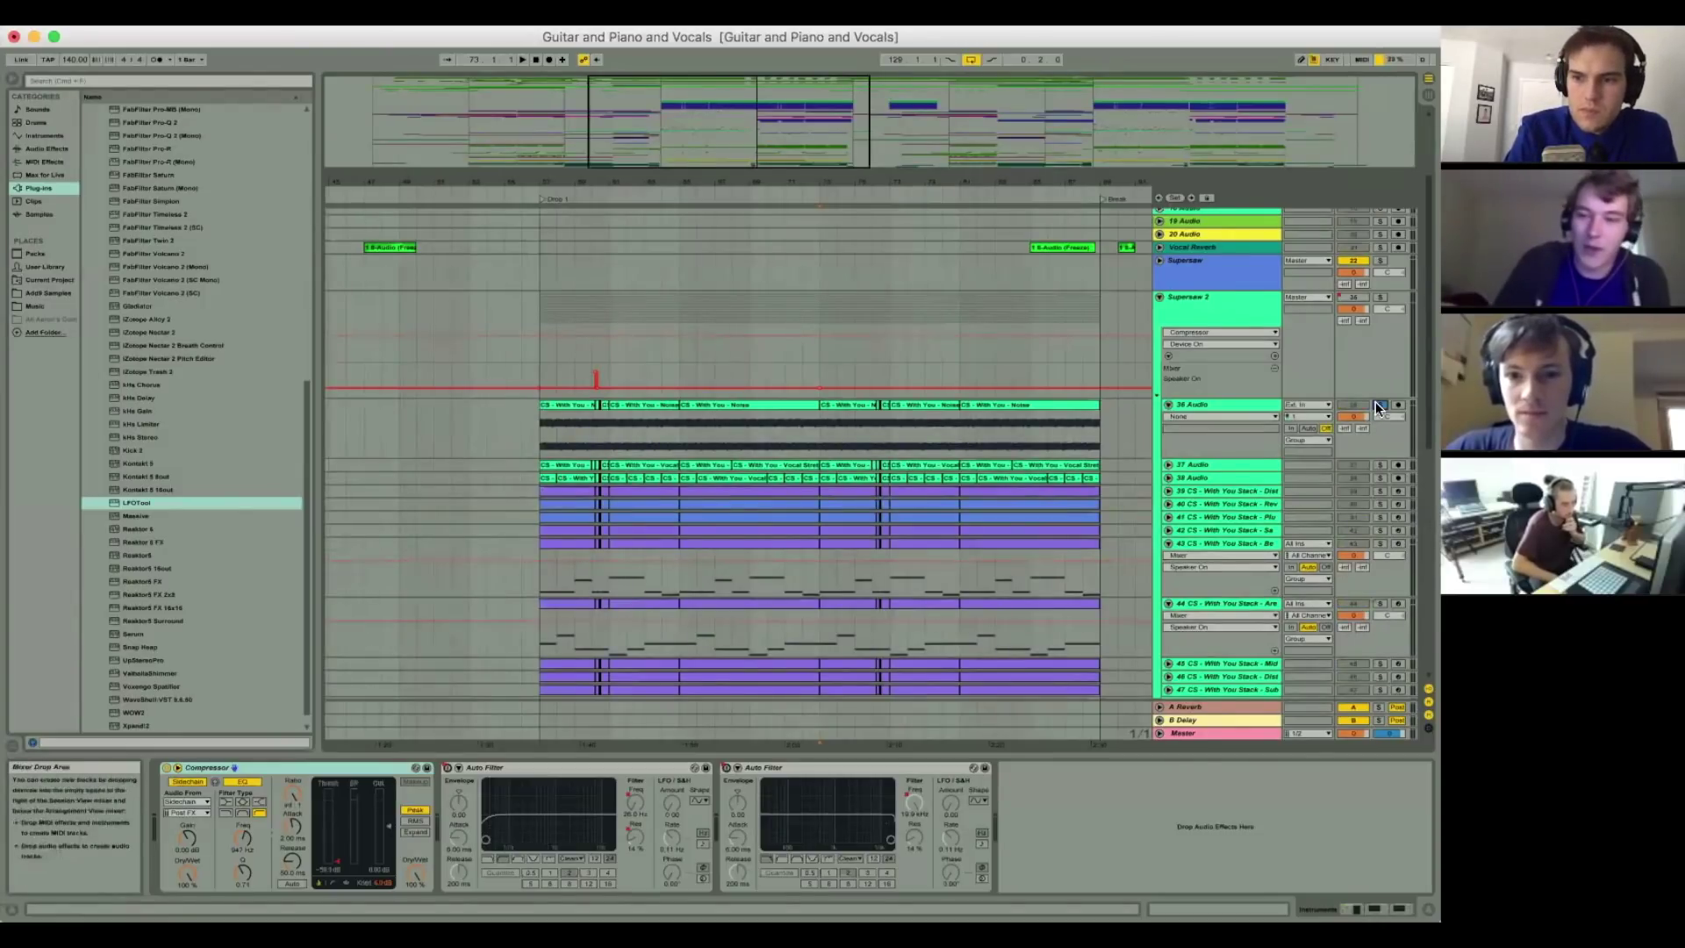
pyautogui.click(704, 428)
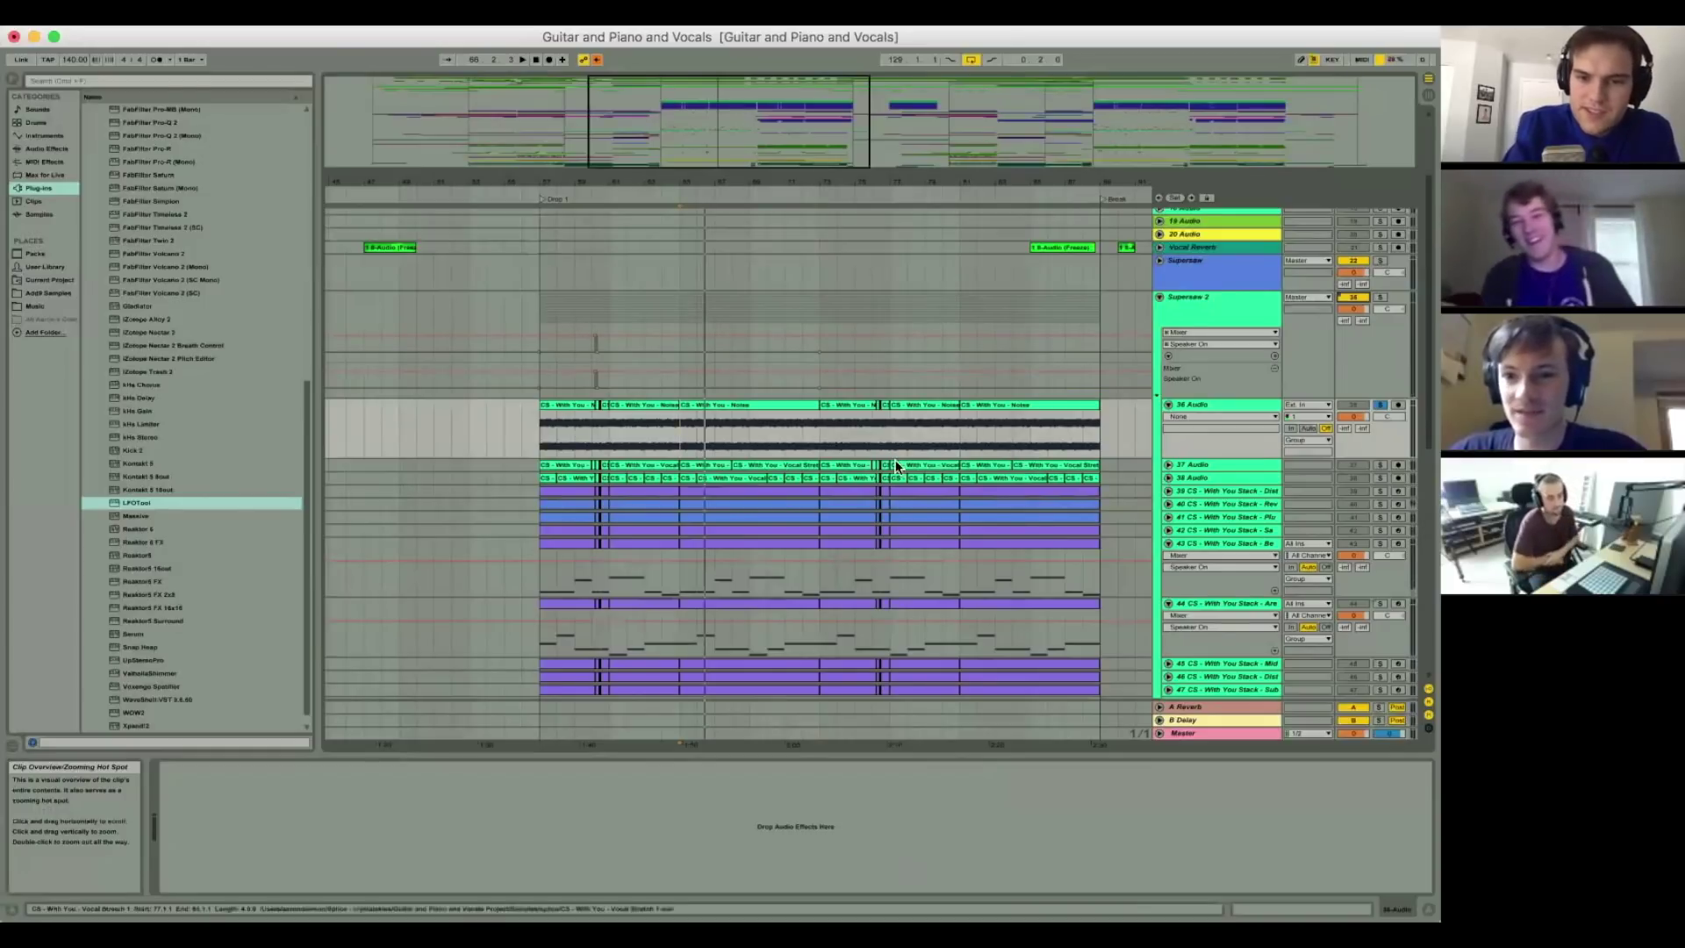
# Step: Unfold track 37 Audio in the Supersaw 2 group to show the waveforms of its vocal stretch clips
pyautogui.scroll(-3, 1046, 362)
pyautogui.hscroll(-1, 1045, 361)
pyautogui.scroll(1, 1045, 362)
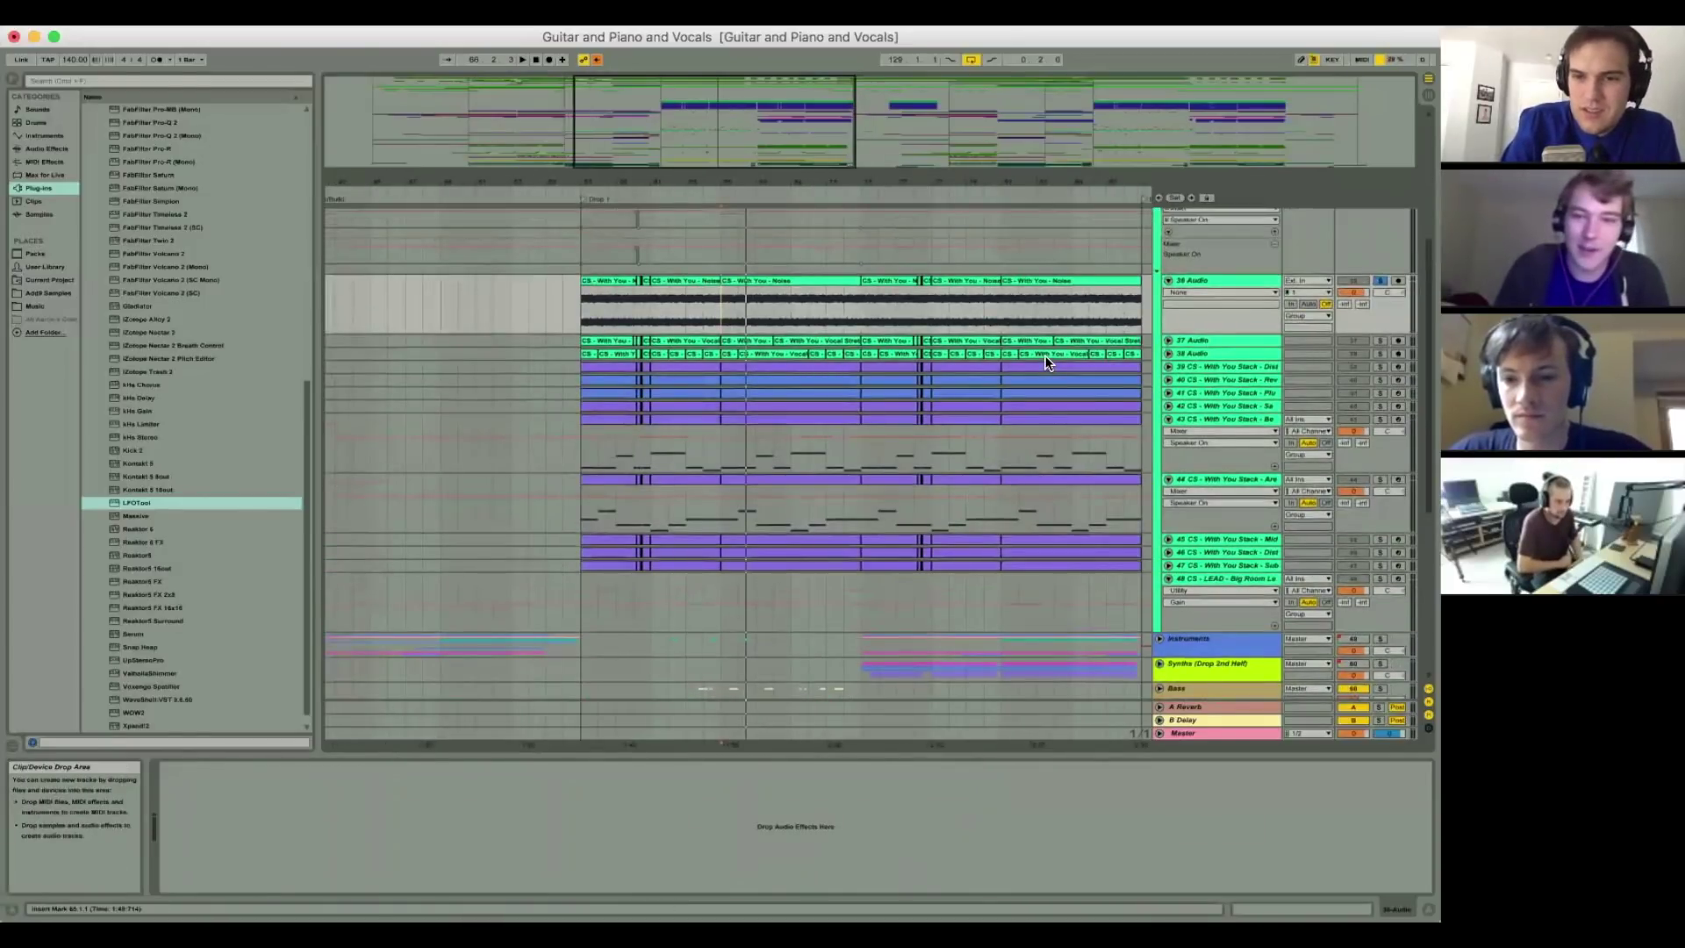
pyautogui.hscroll(5, 1045, 362)
pyautogui.scroll(-1, 1045, 361)
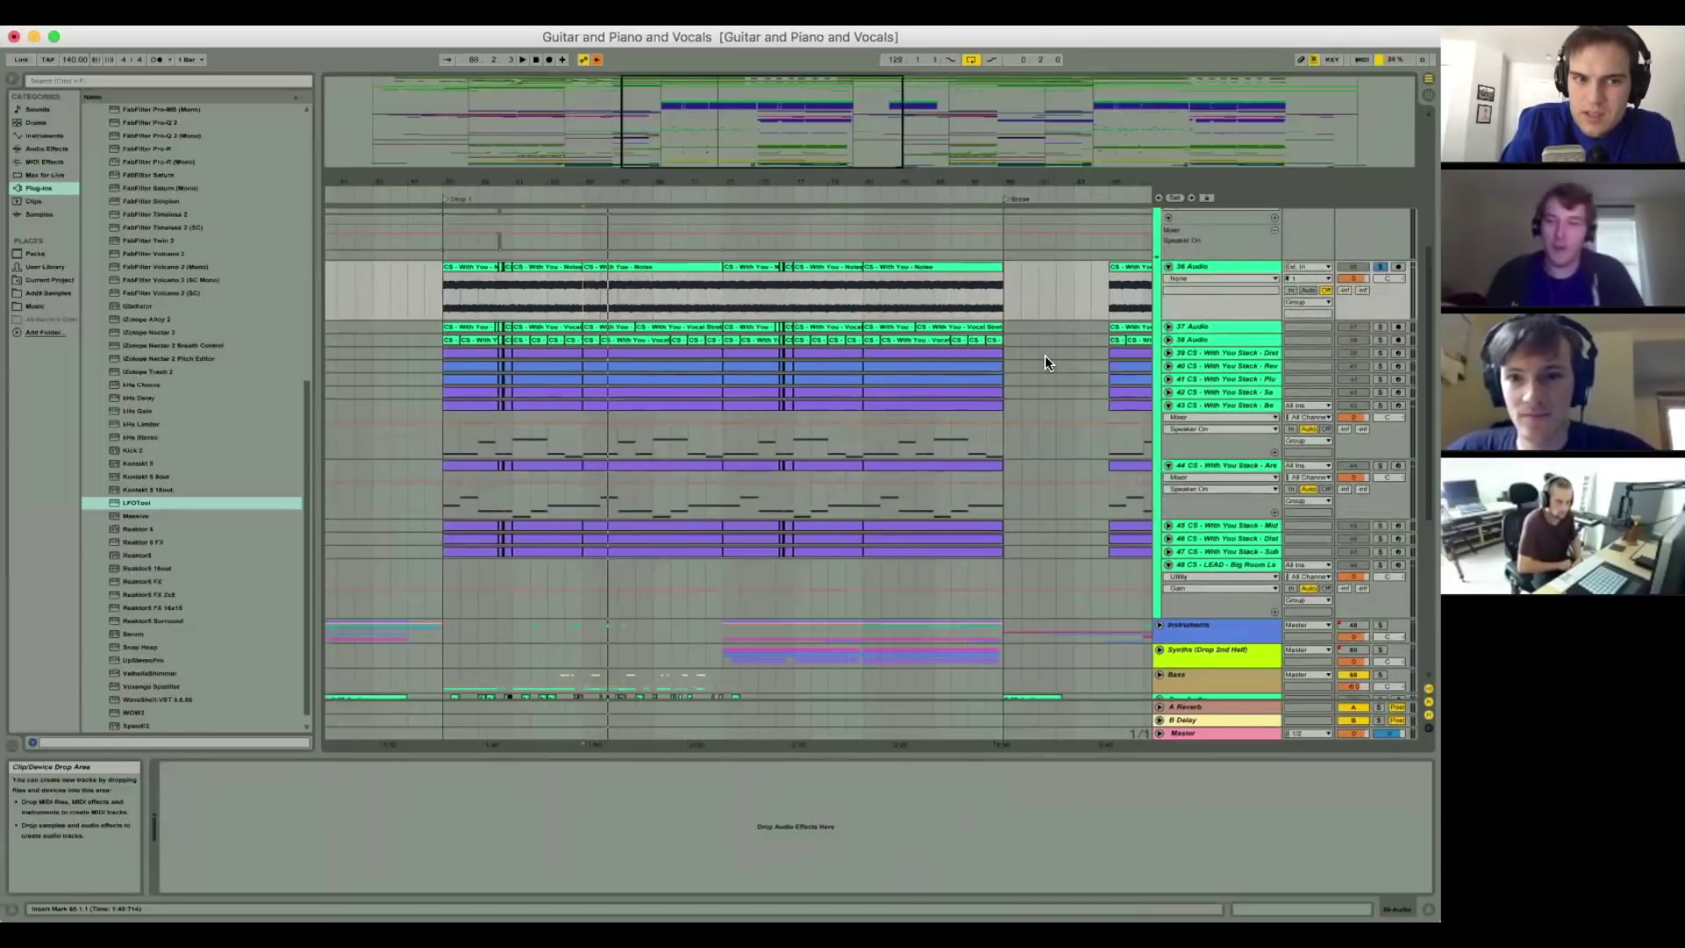
pyautogui.click(1168, 327)
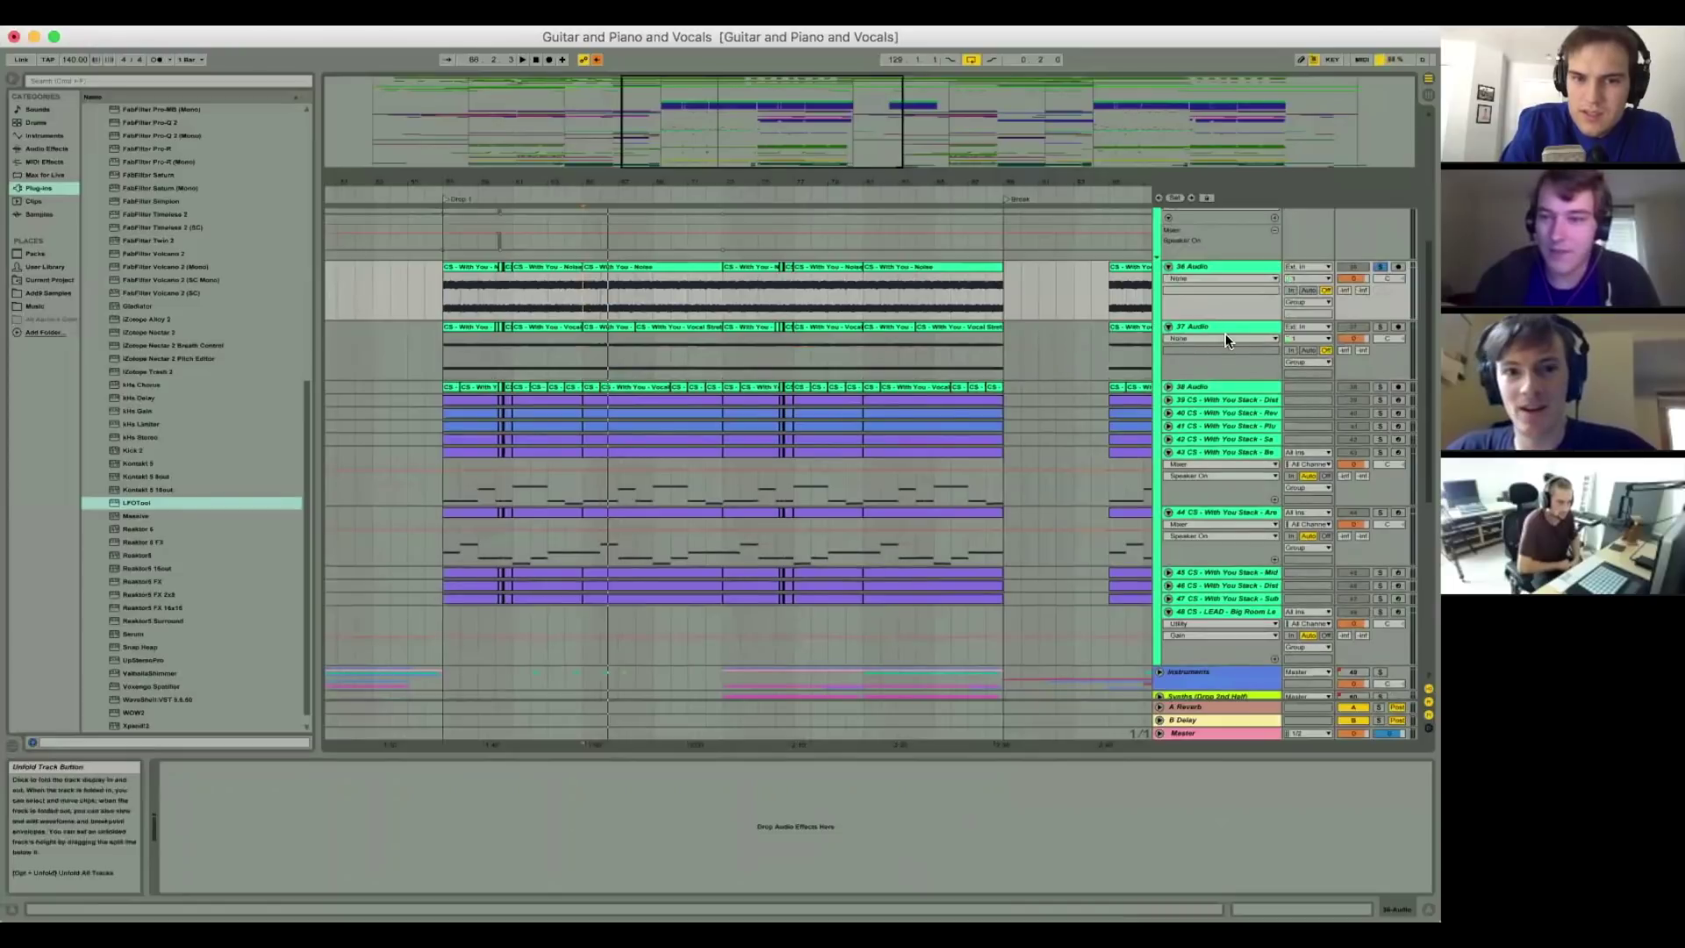
pyautogui.click(1127, 289)
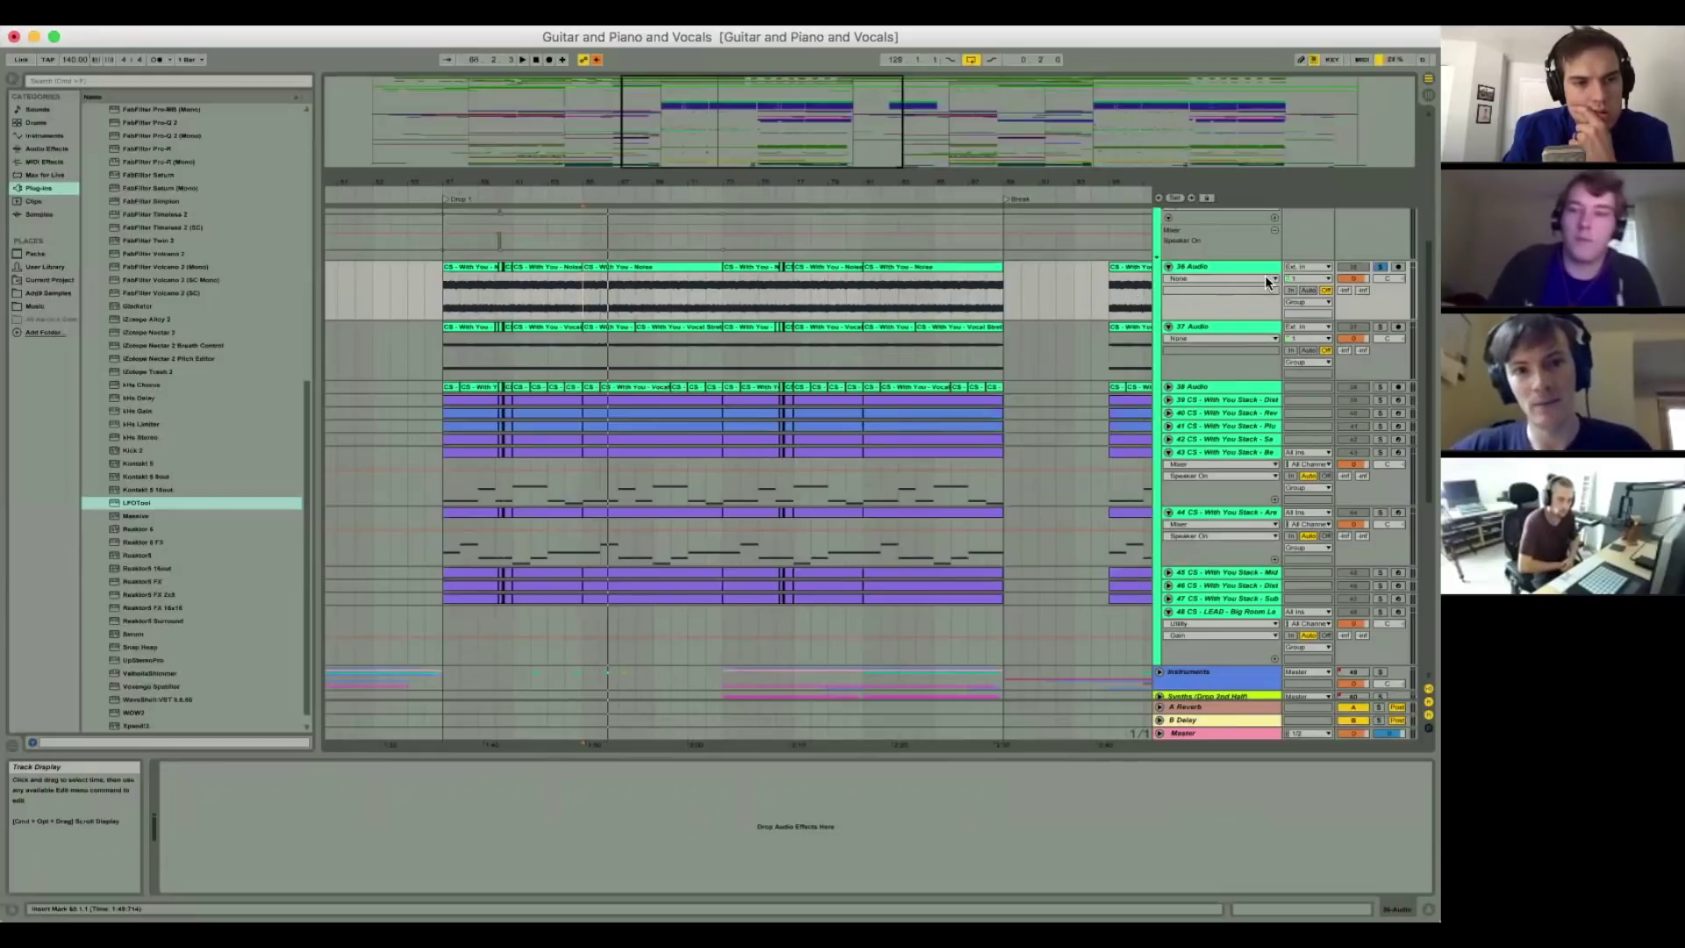
# Step: Solo the whole Supersaw 2 group and play it from the start of Drop 1
pyautogui.scroll(2, 1270, 281)
pyautogui.scroll(2, 1270, 281)
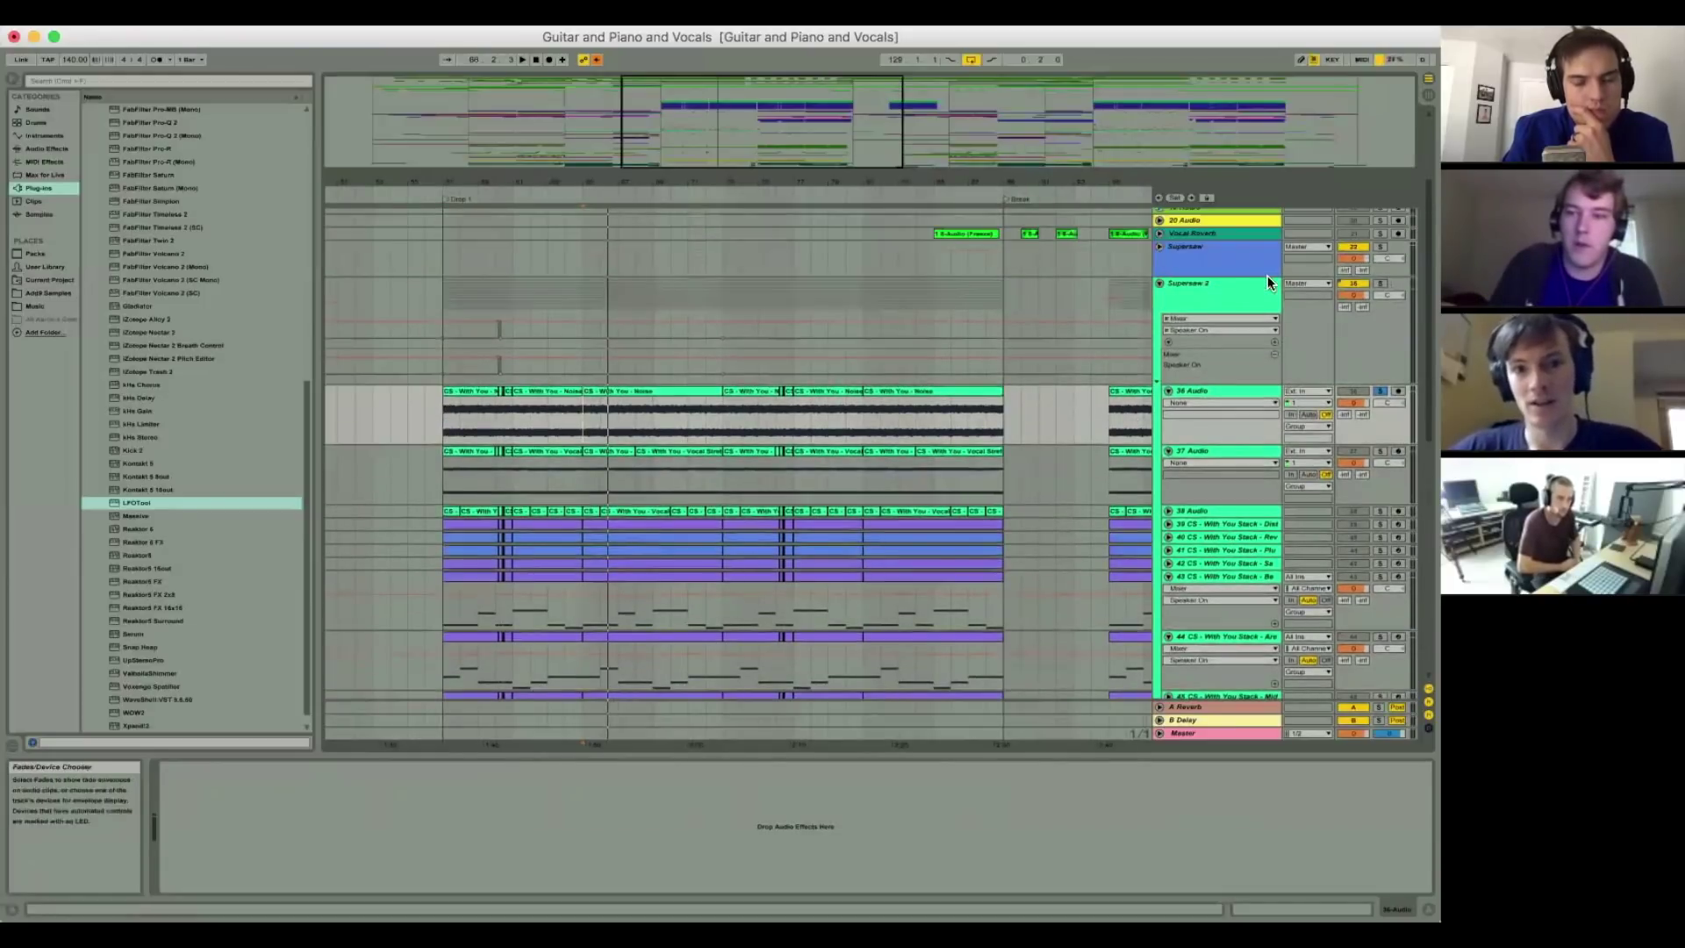
pyautogui.click(1380, 286)
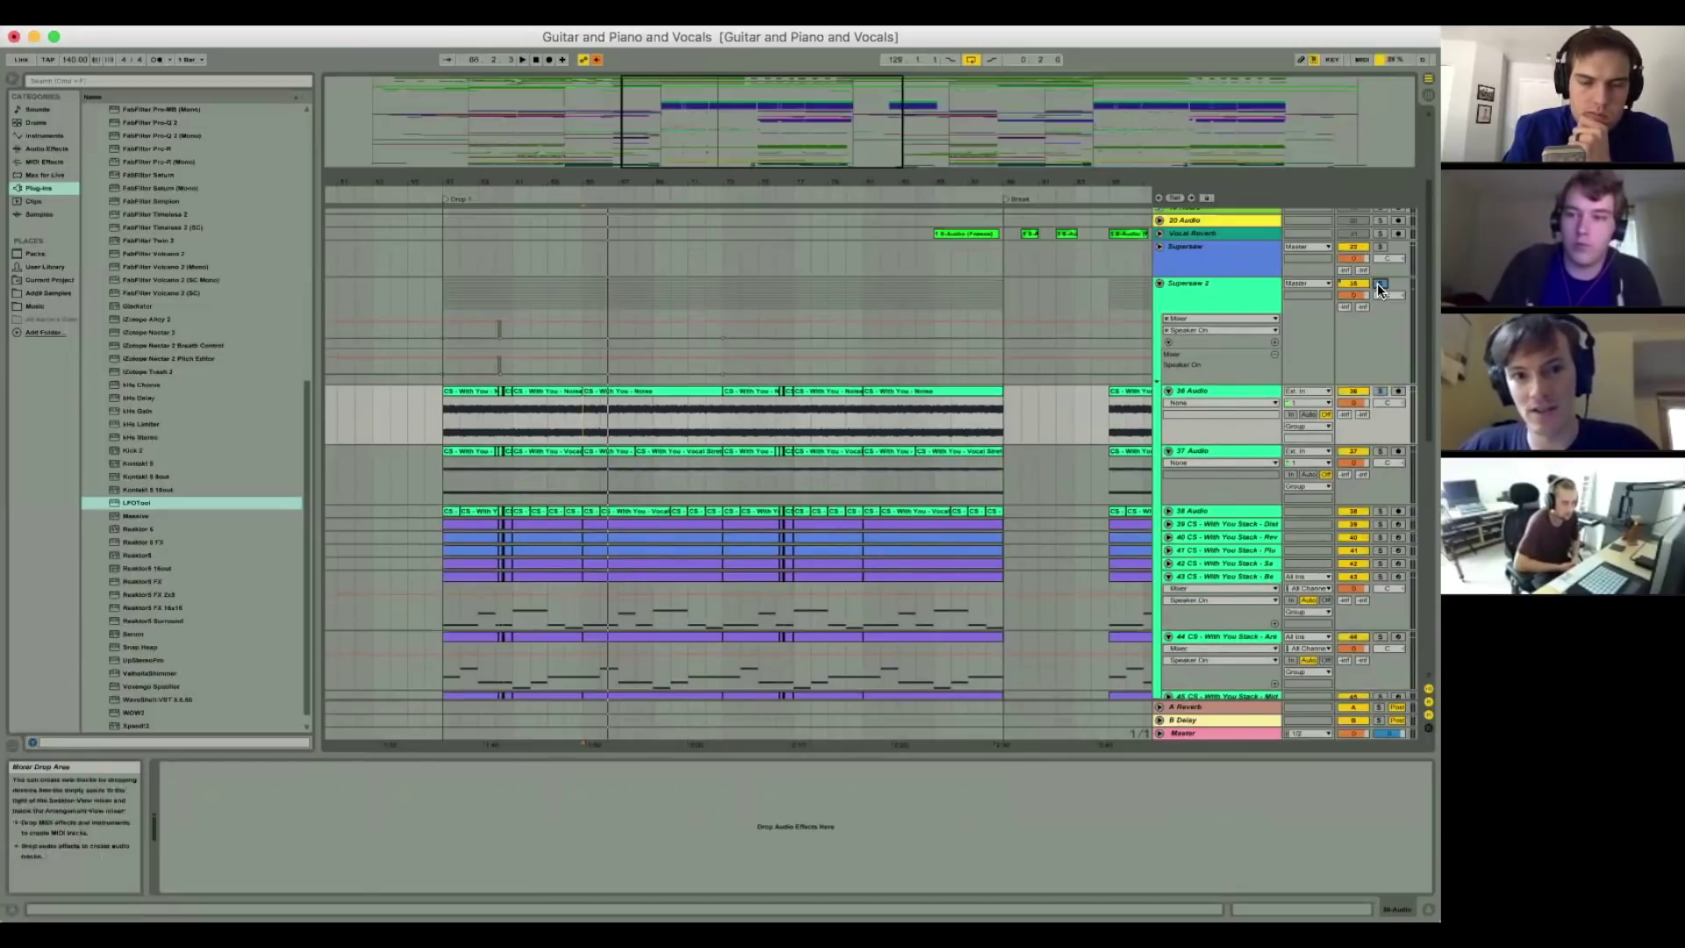
pyautogui.click(445, 294)
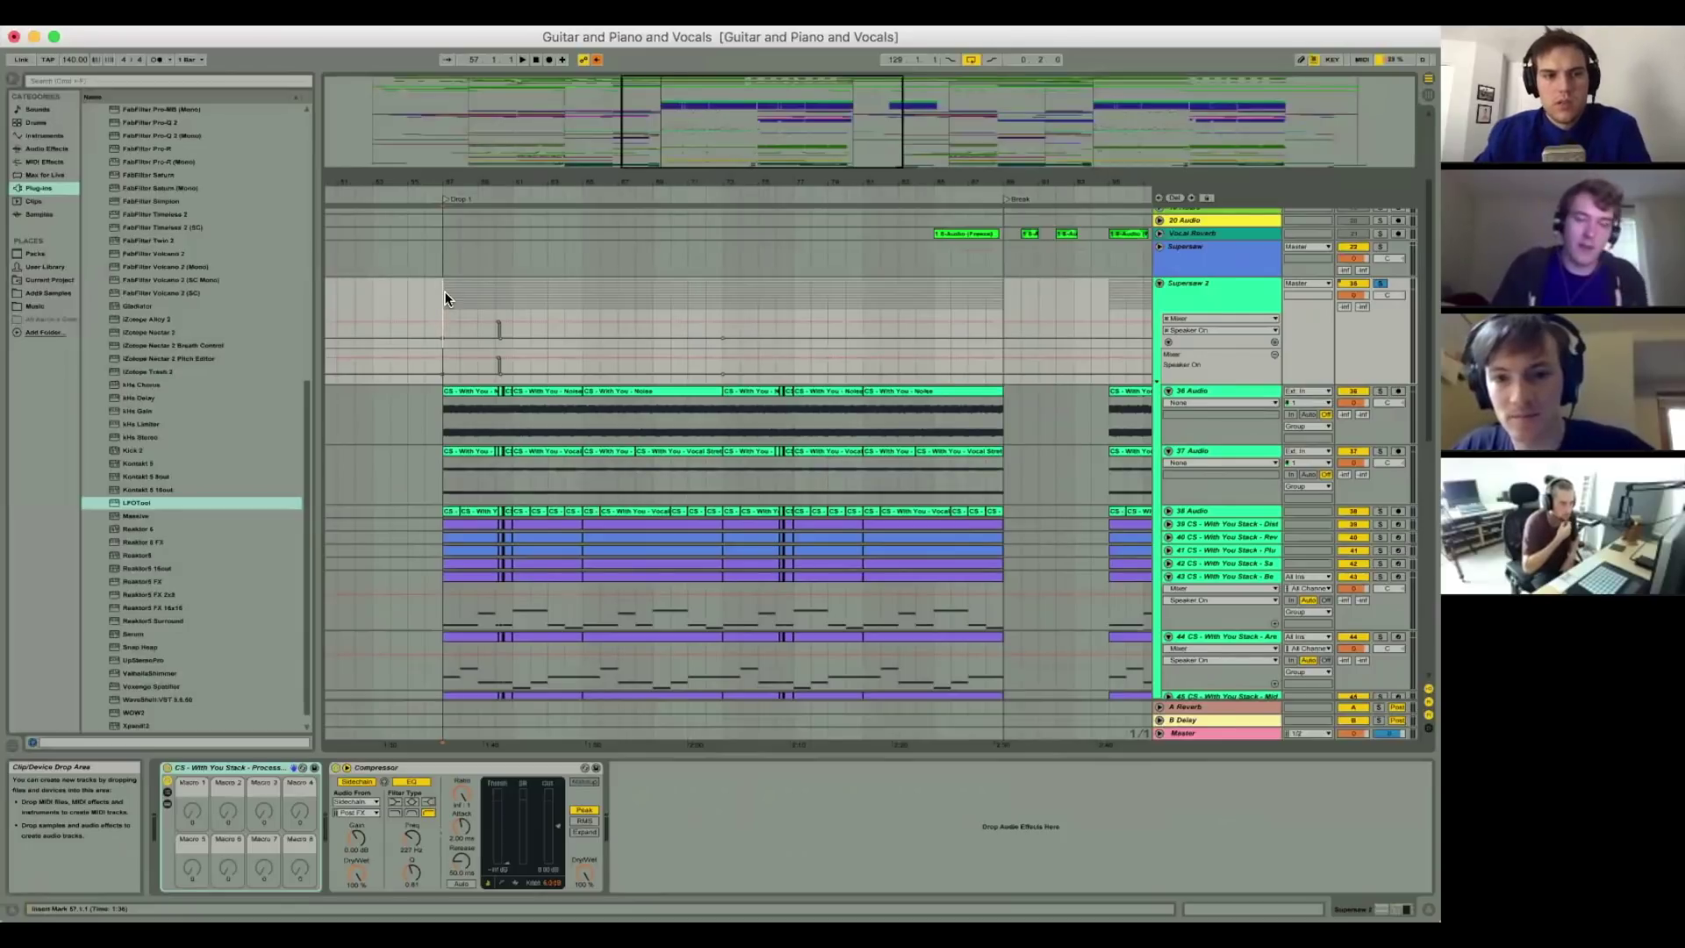
pyautogui.press('space')
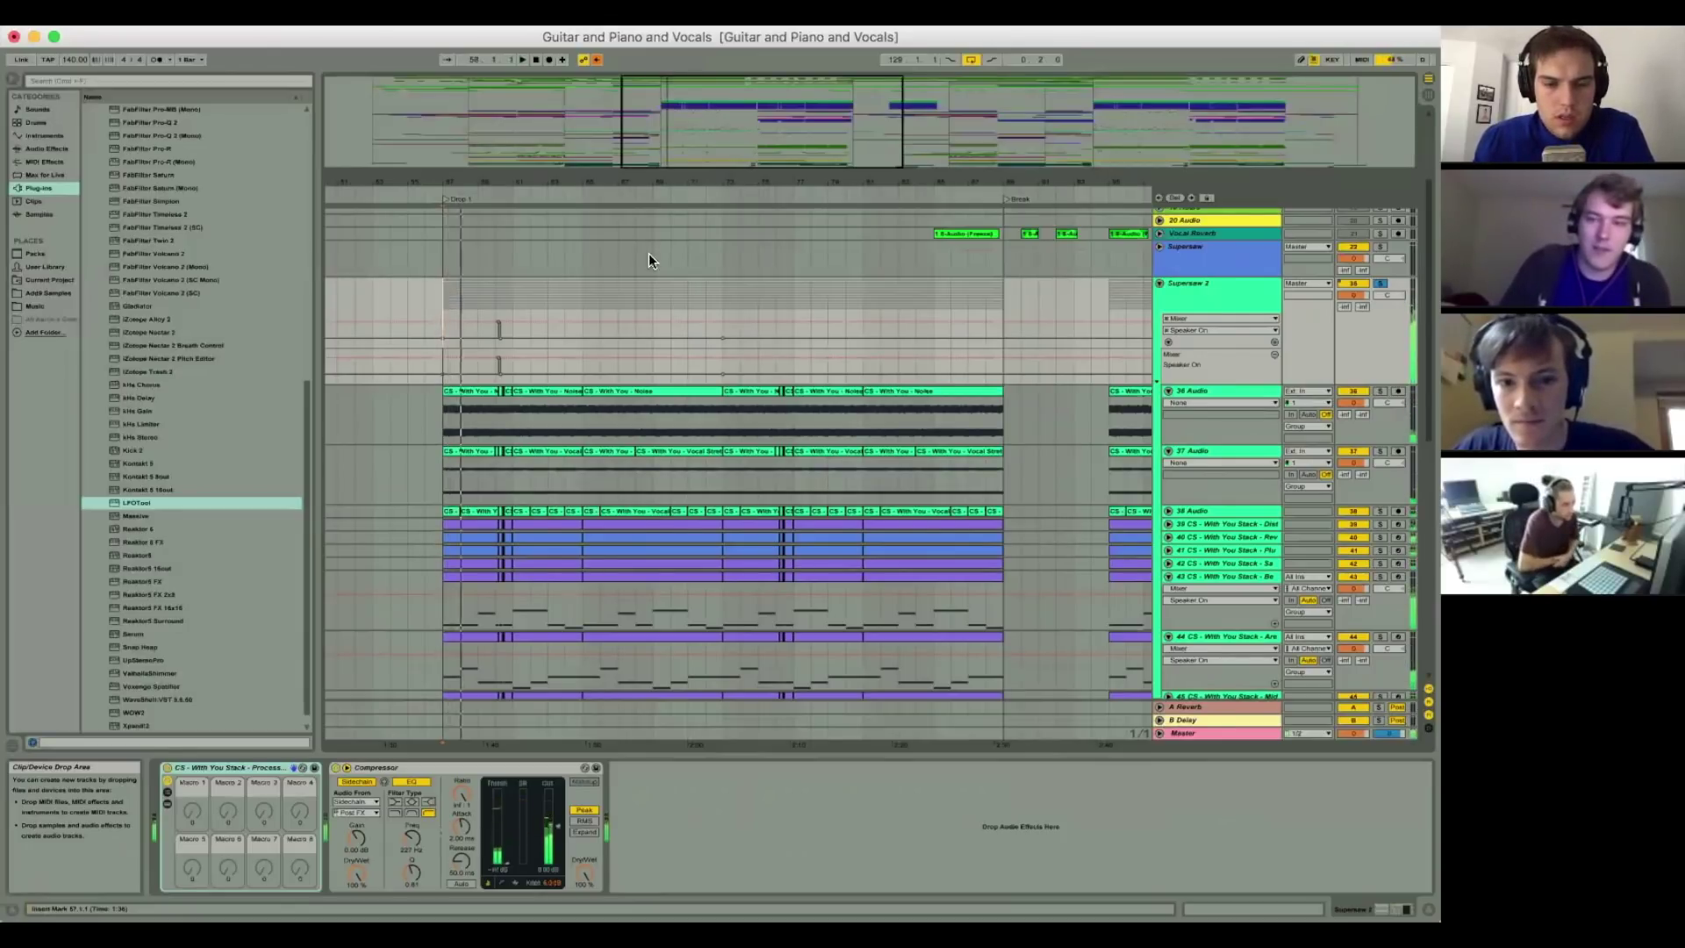
# Step: Mute noise track 36 Audio to compare the soloed Supersaw 2 group without it, and switch the track back on
pyautogui.click(1349, 394)
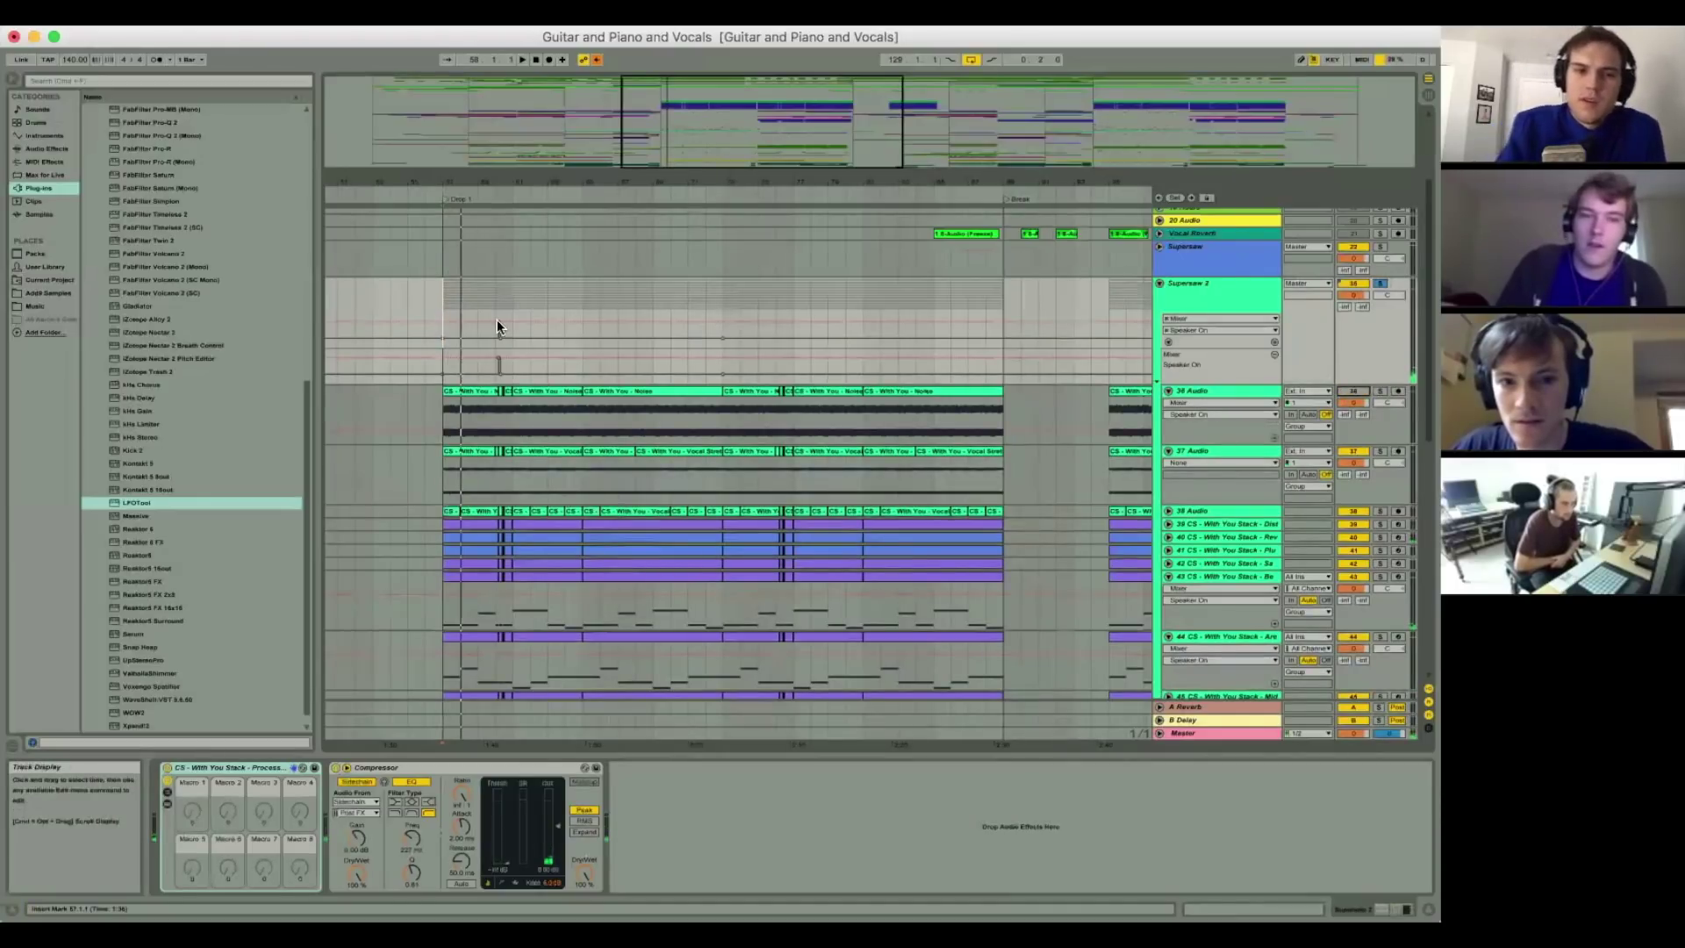
pyautogui.press('space')
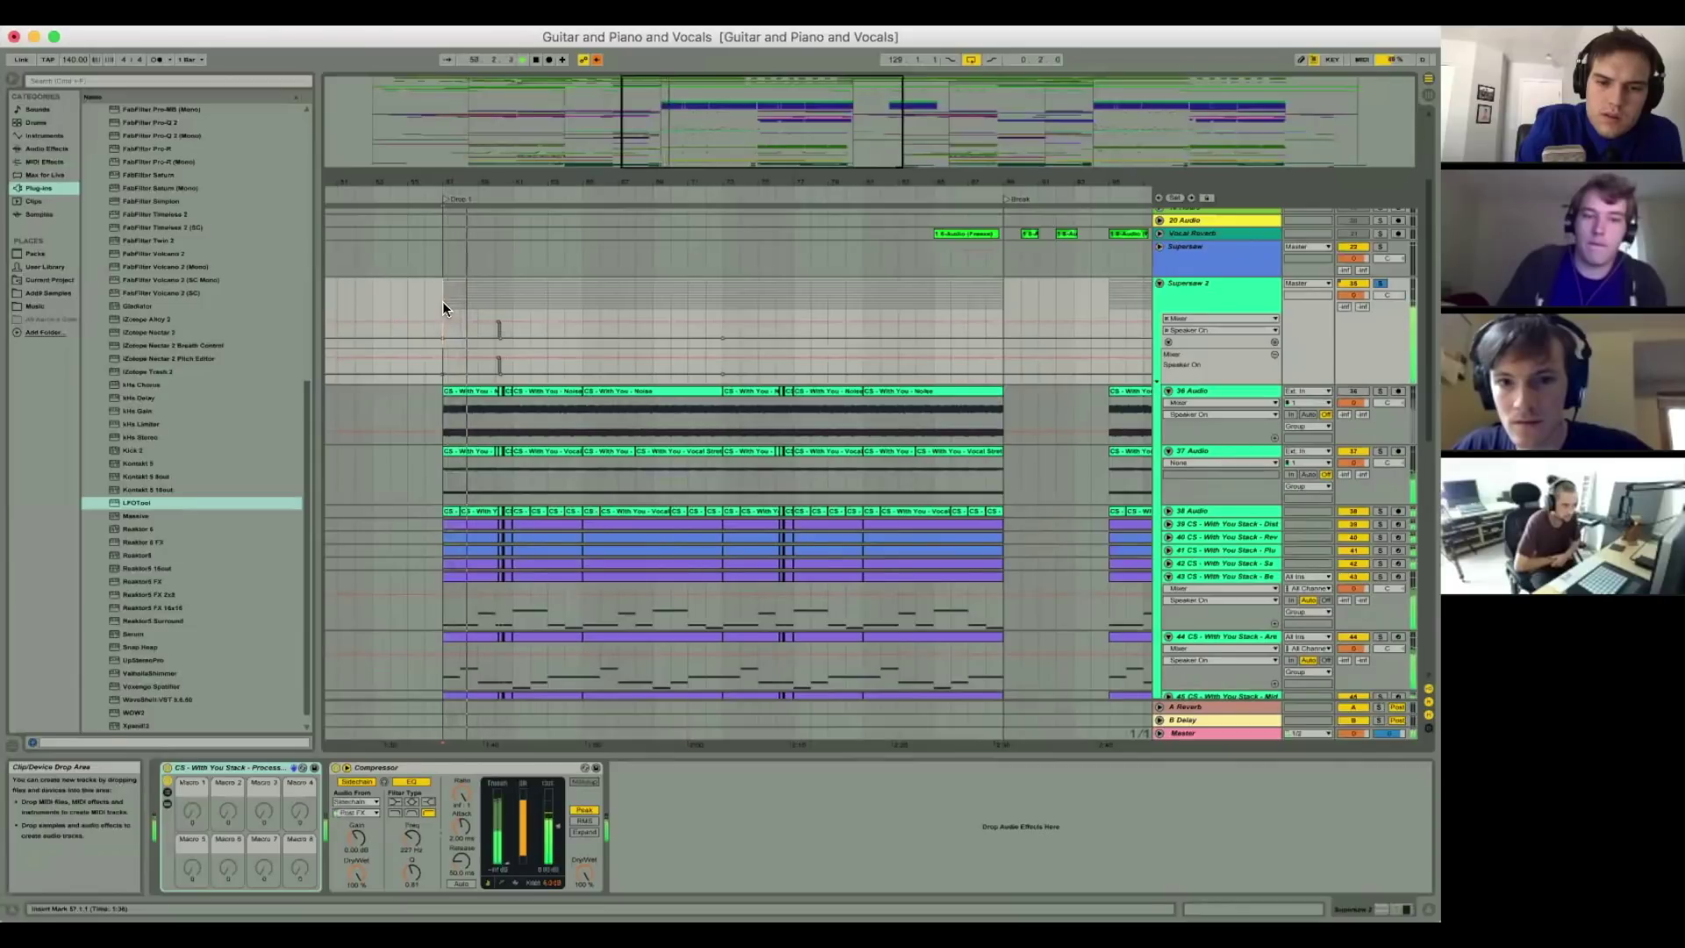
pyautogui.press('space')
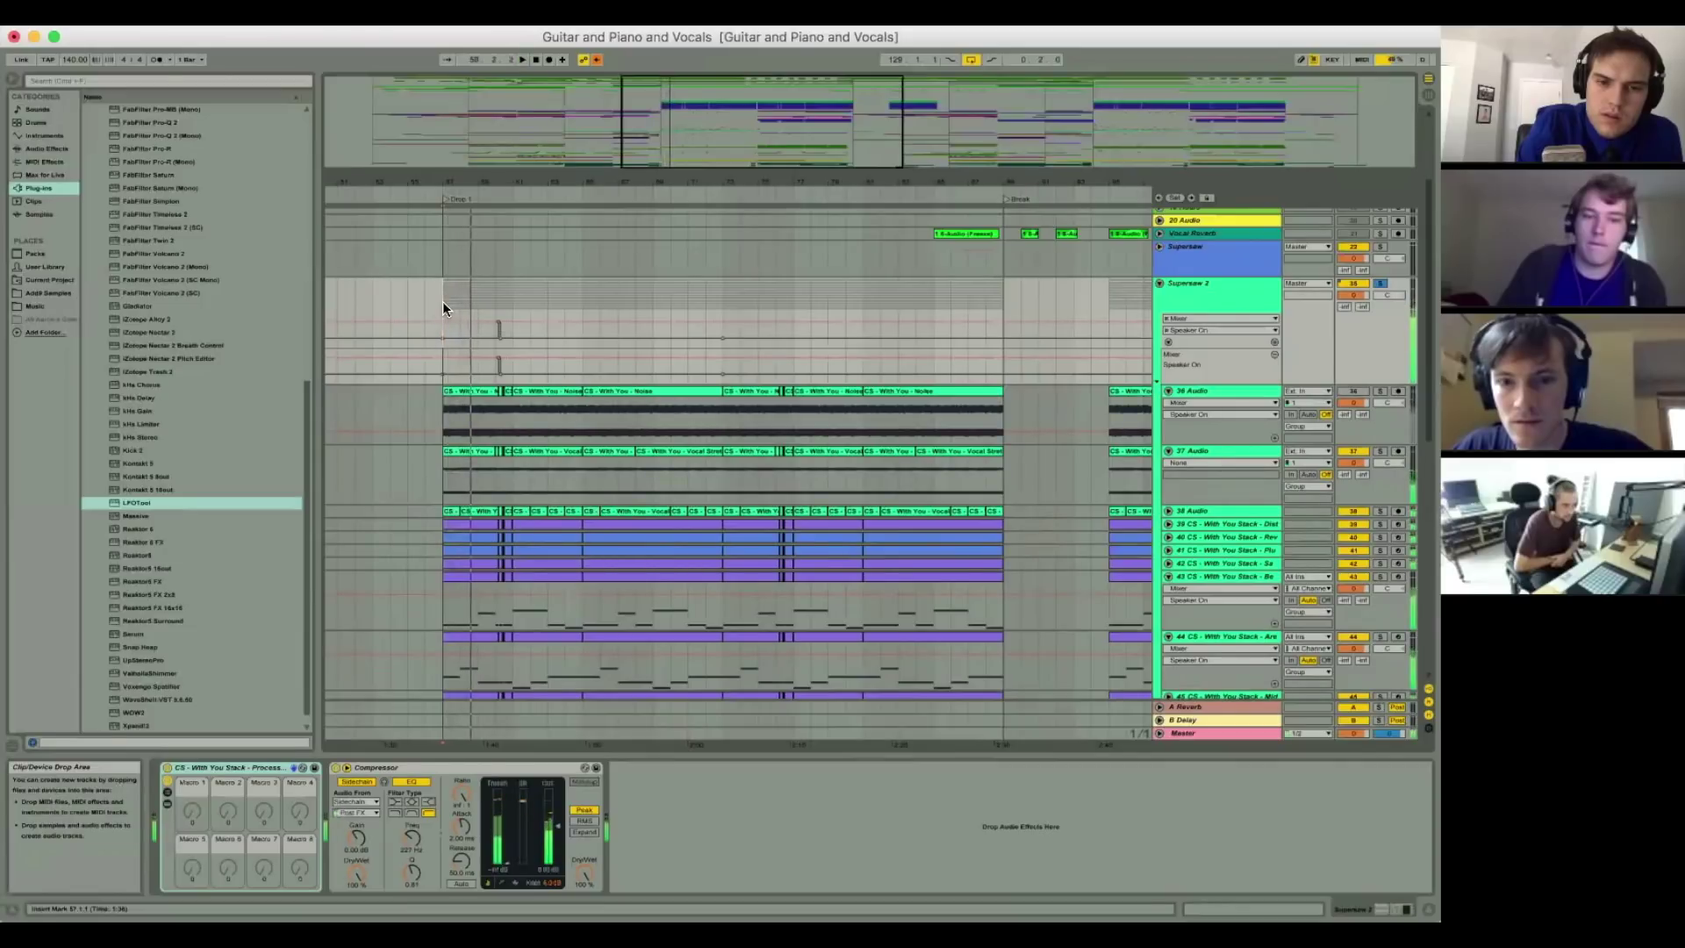
pyautogui.rightClick(1341, 396)
pyautogui.click(1356, 396)
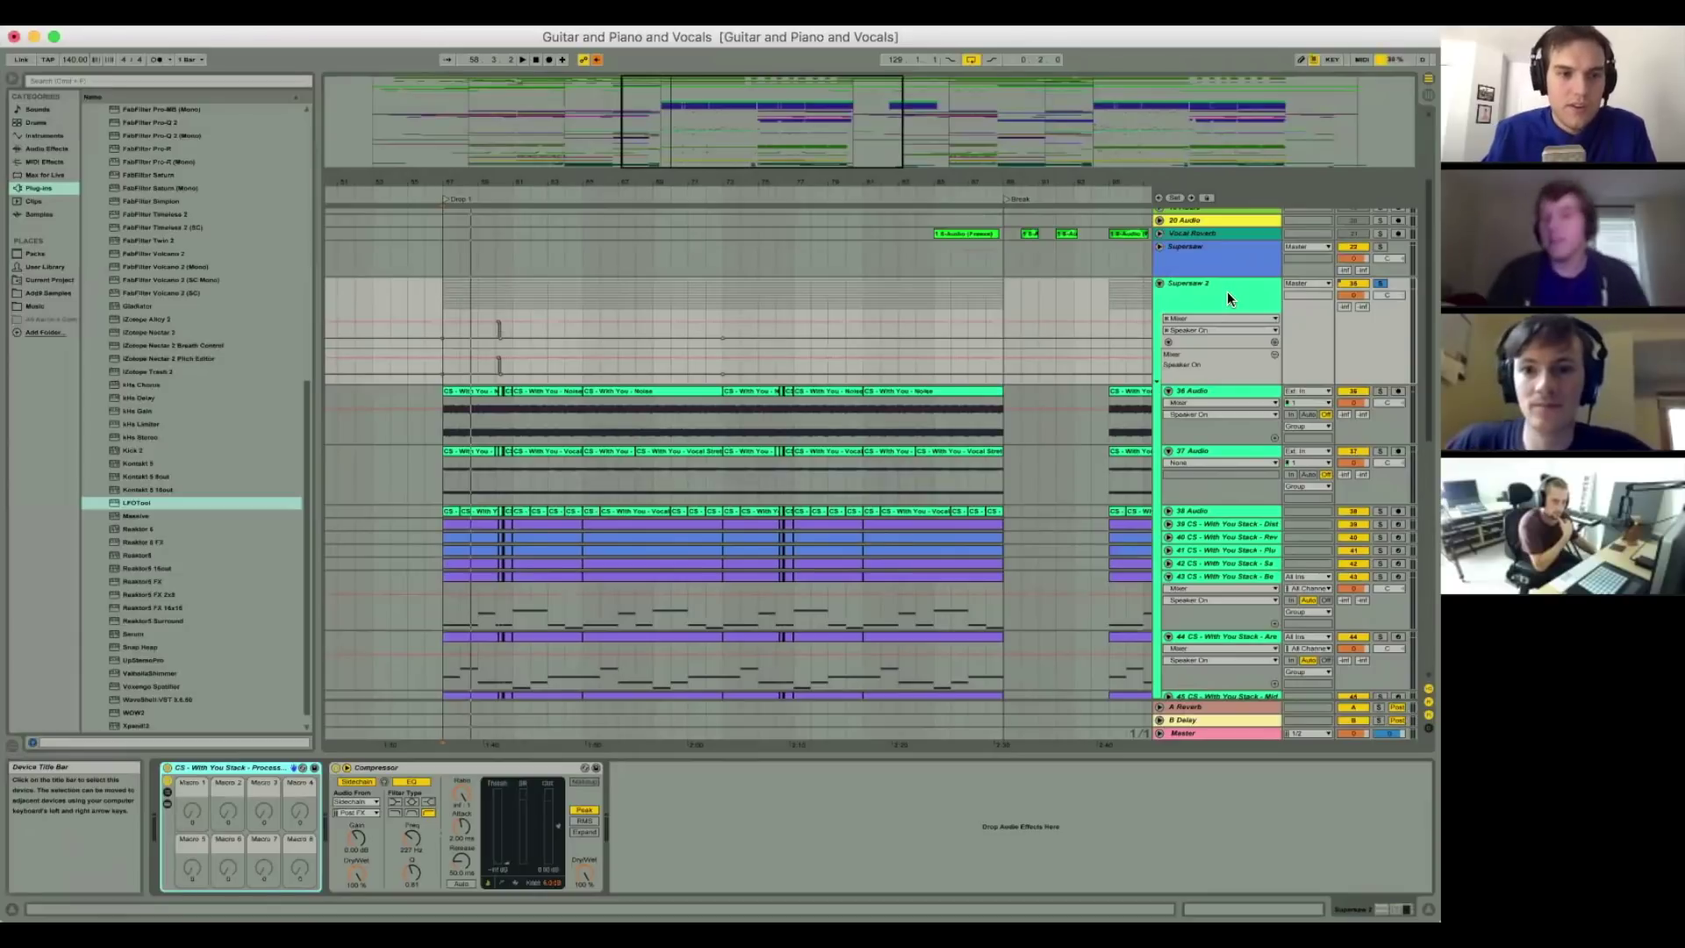
# Step: Solo vocal stretch track 37 Audio and play it from the start of Drop 1
pyautogui.click(1381, 451)
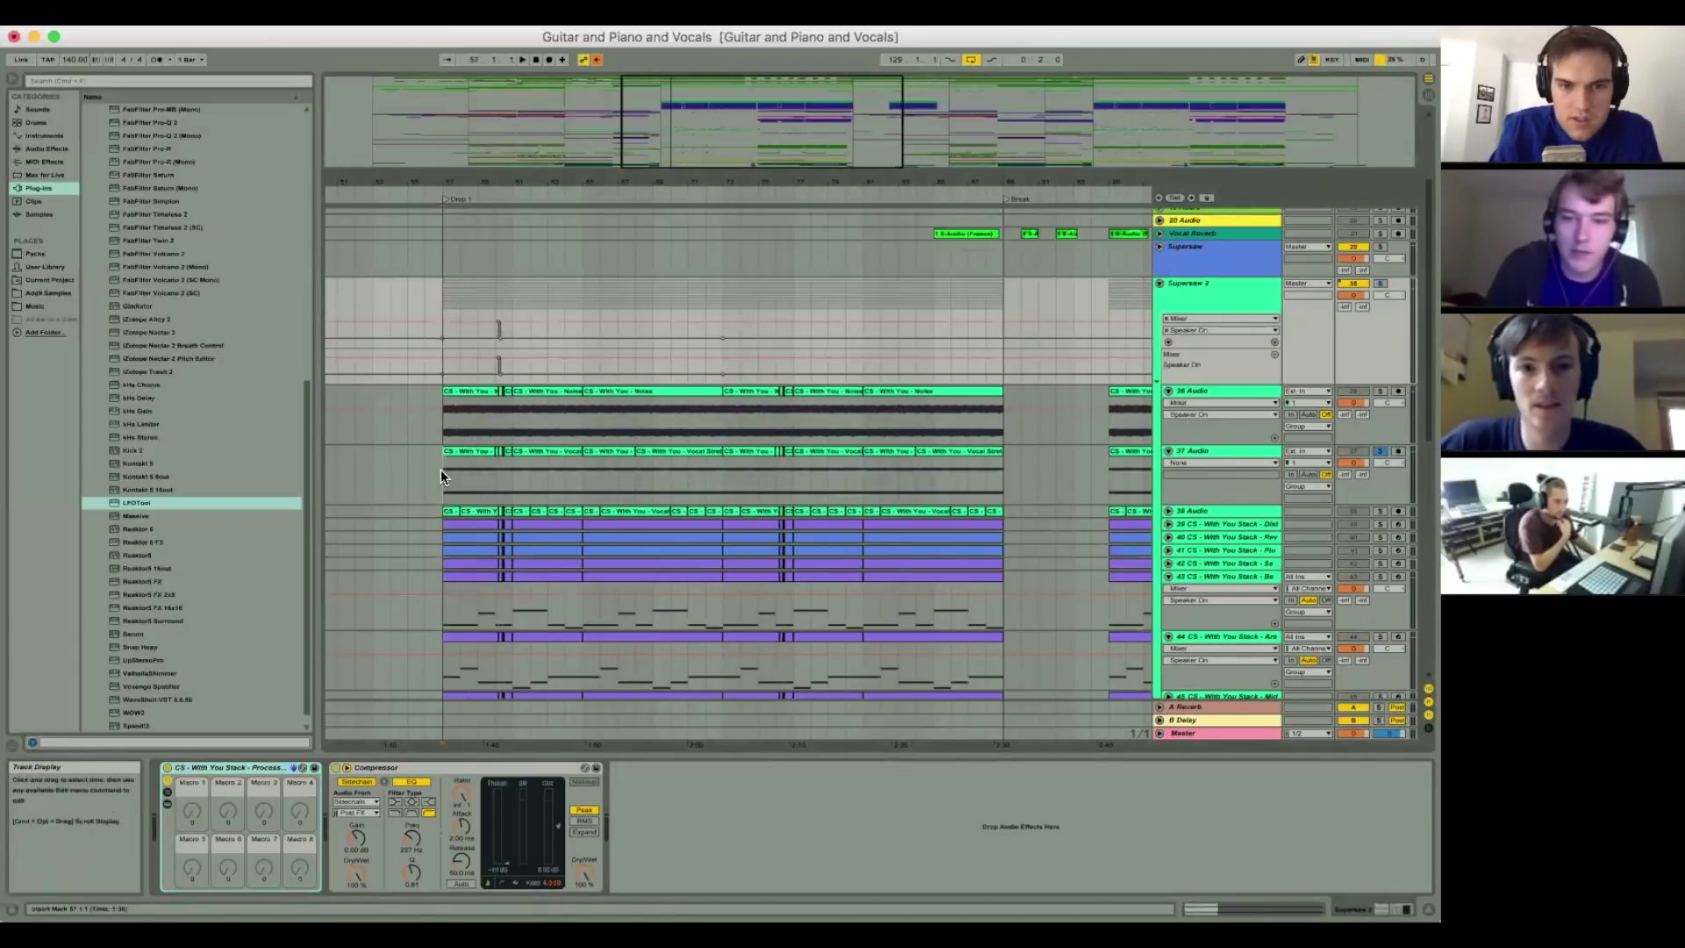
pyautogui.click(441, 471)
pyautogui.press('space')
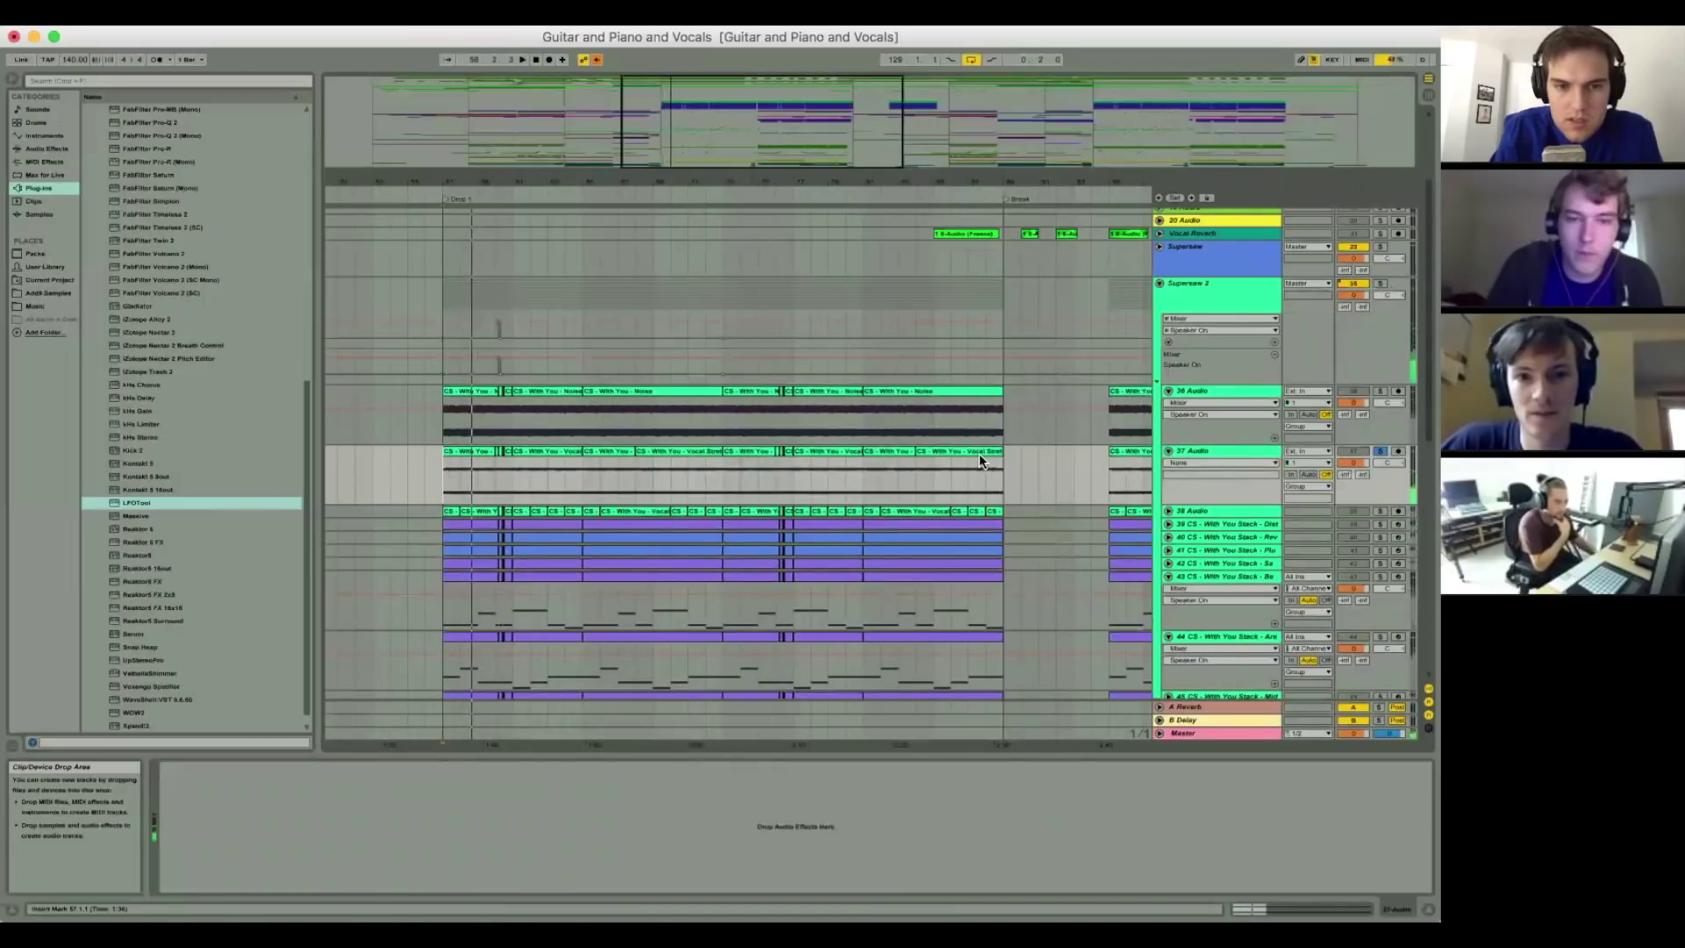
# Step: Unfold track 38 Audio in the Supersaw 2 group, solo it and play it from the start of Drop 1
pyautogui.scroll(-4, 1228, 395)
pyautogui.click(1167, 358)
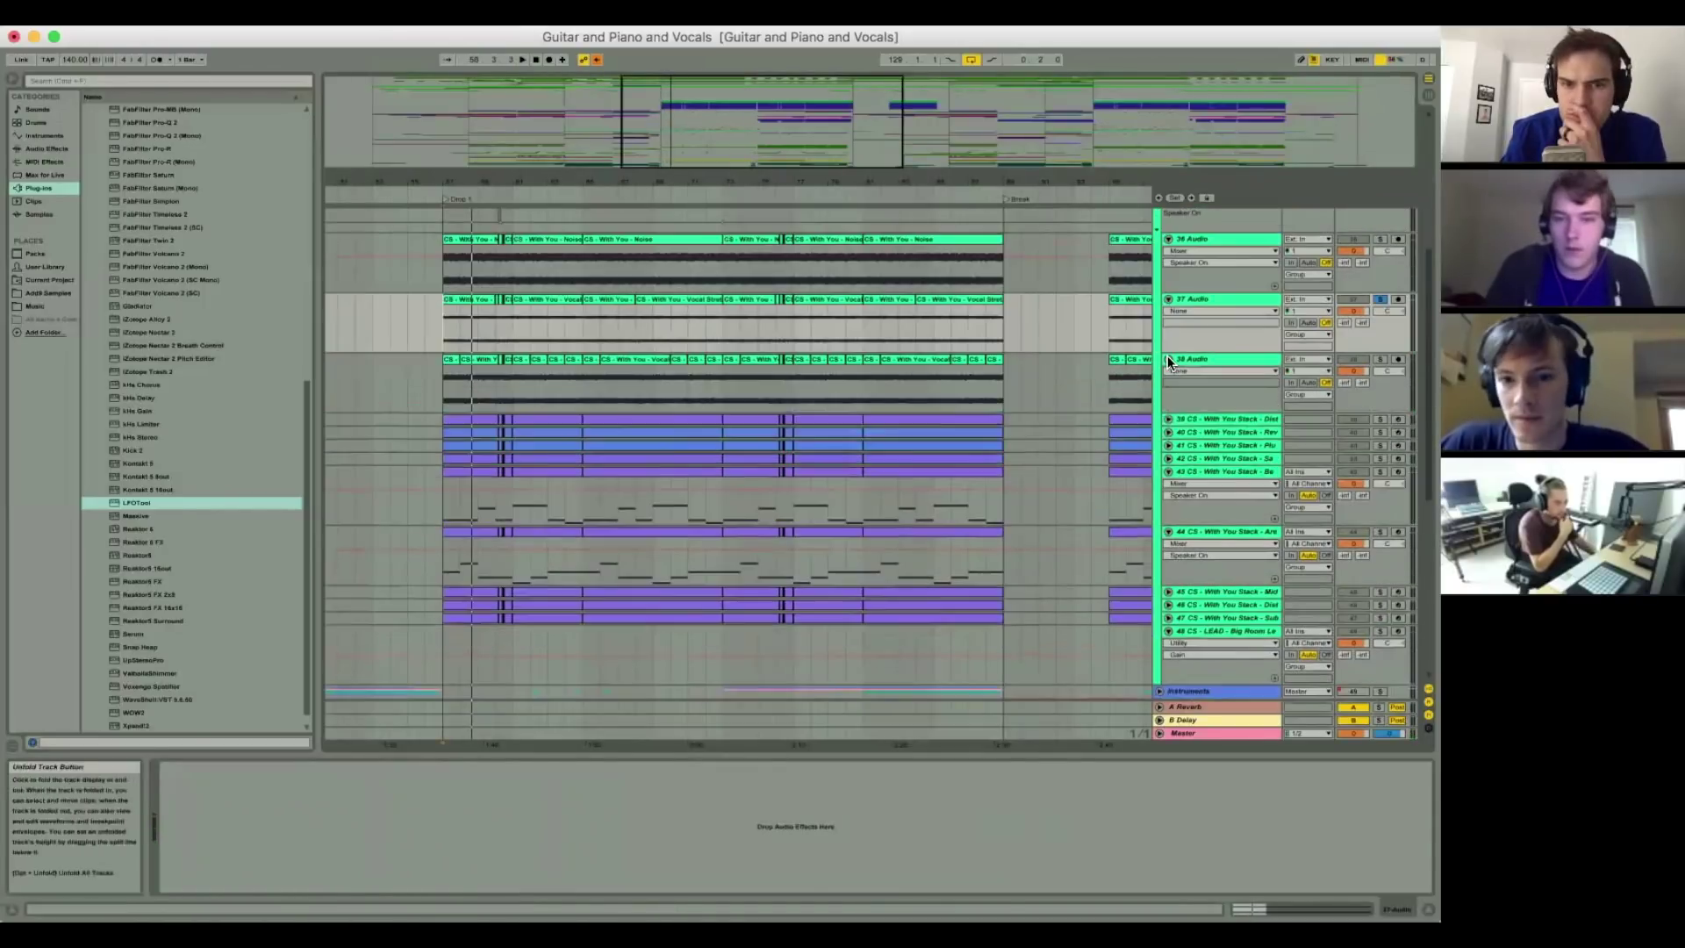
pyautogui.click(1380, 358)
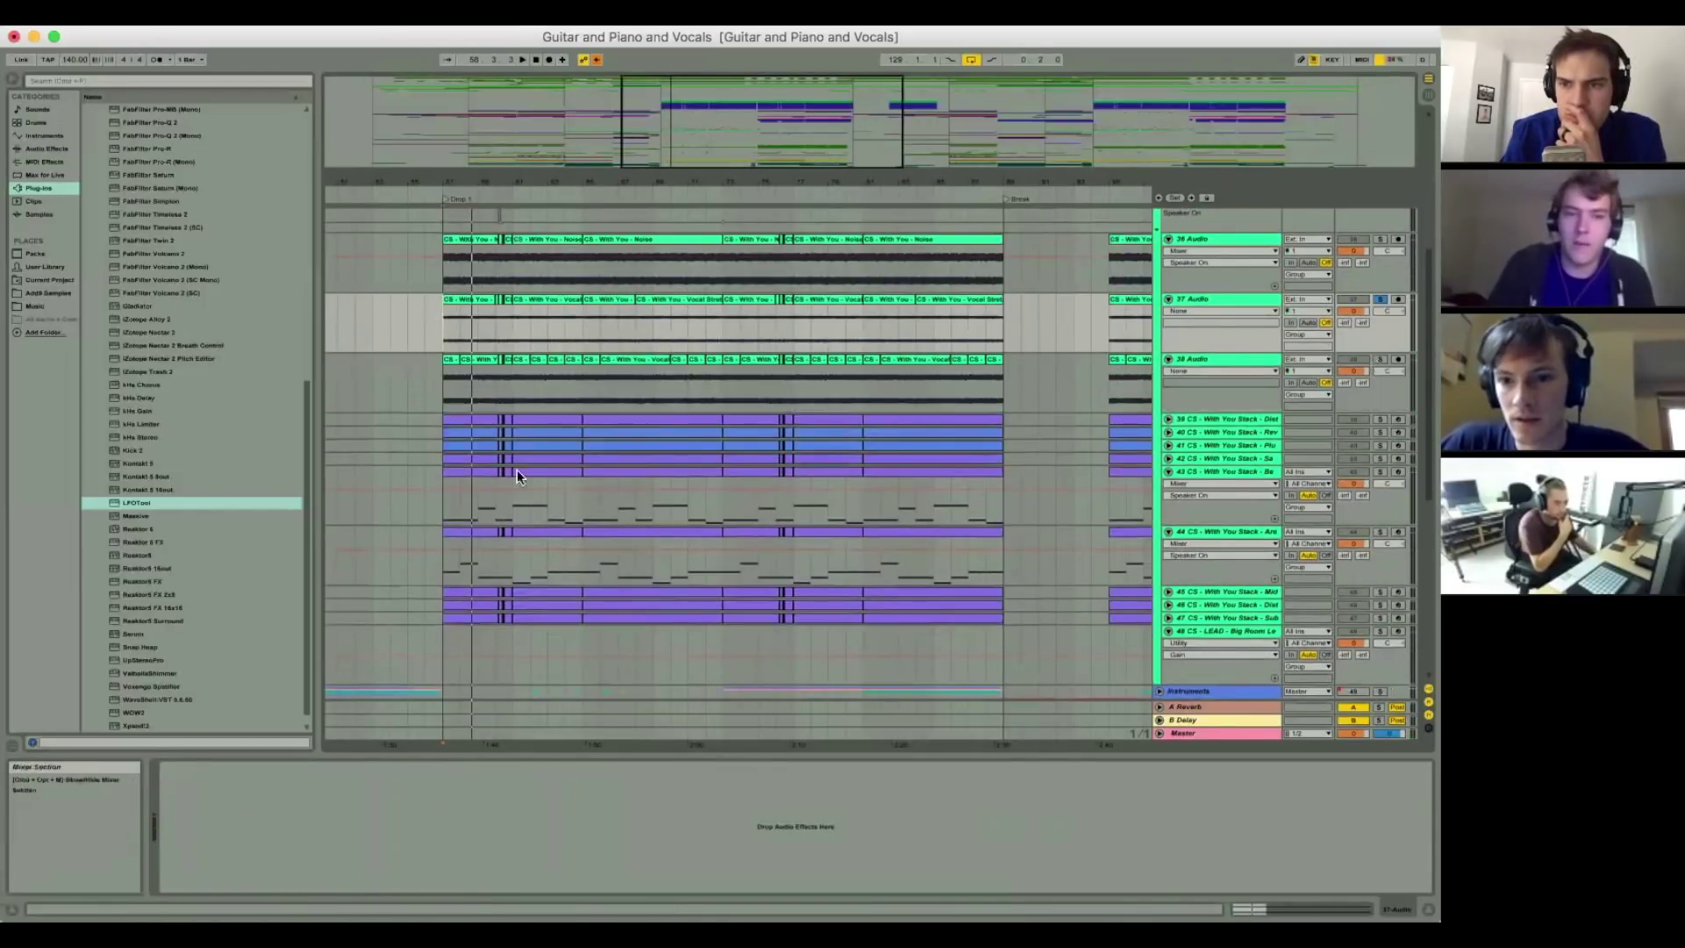
pyautogui.click(443, 383)
pyautogui.press('space')
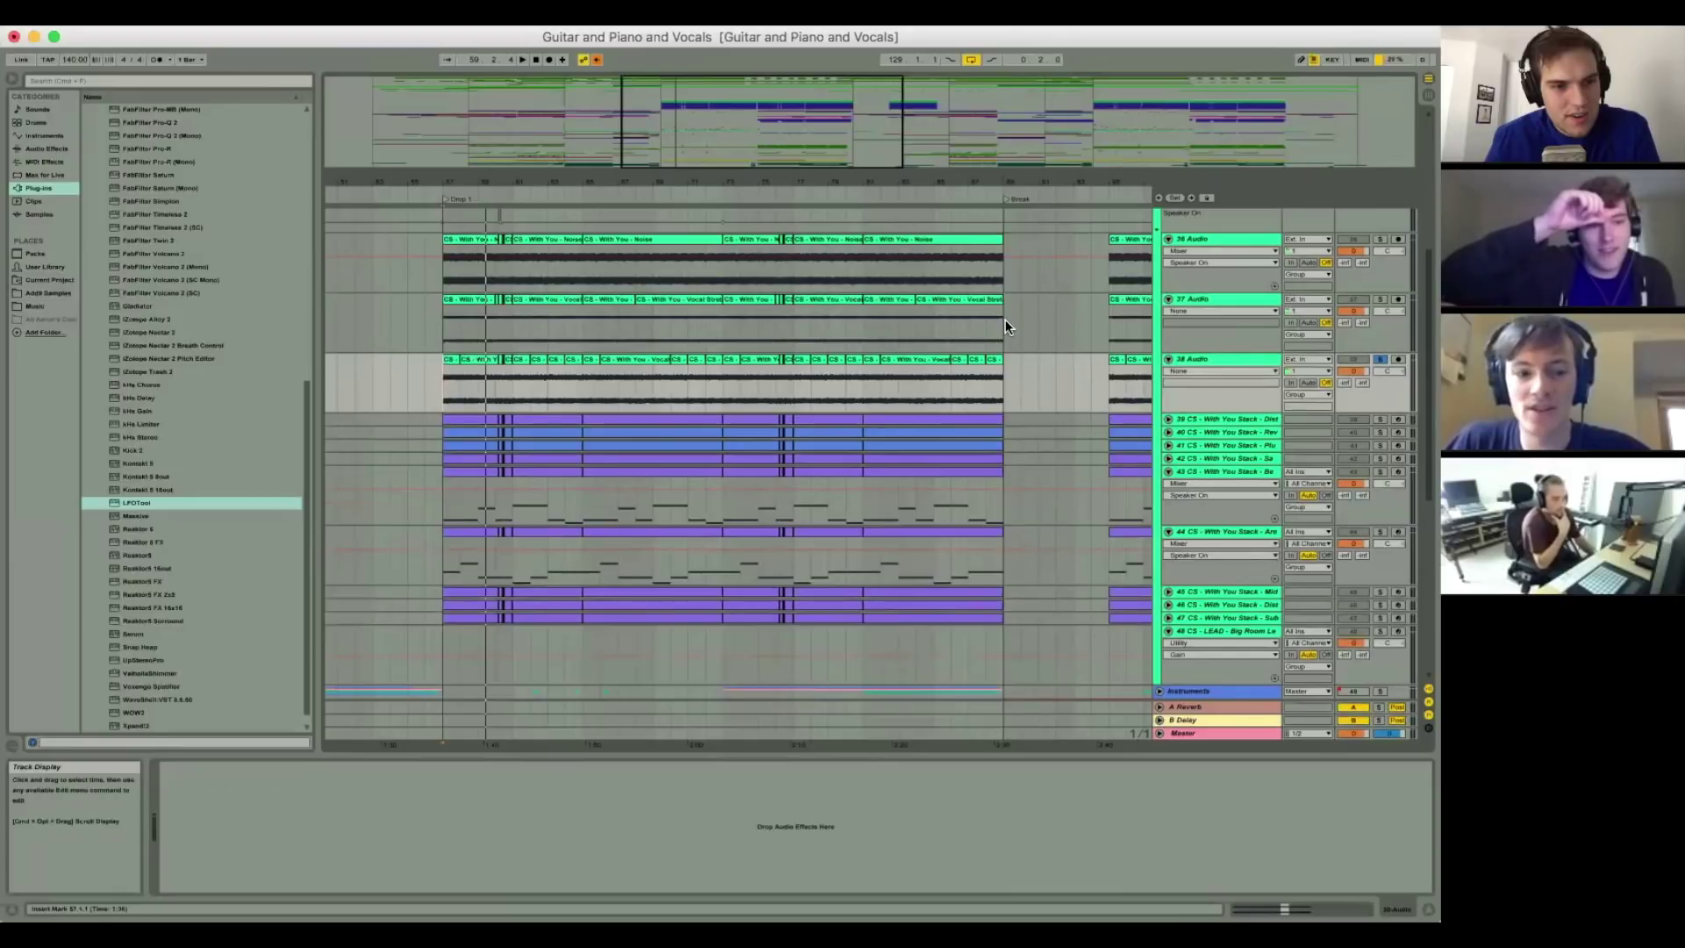
# Step: Unfold With You Stack tracks 39 to 42 to show the notes of their MIDI clips
pyautogui.click(1169, 419)
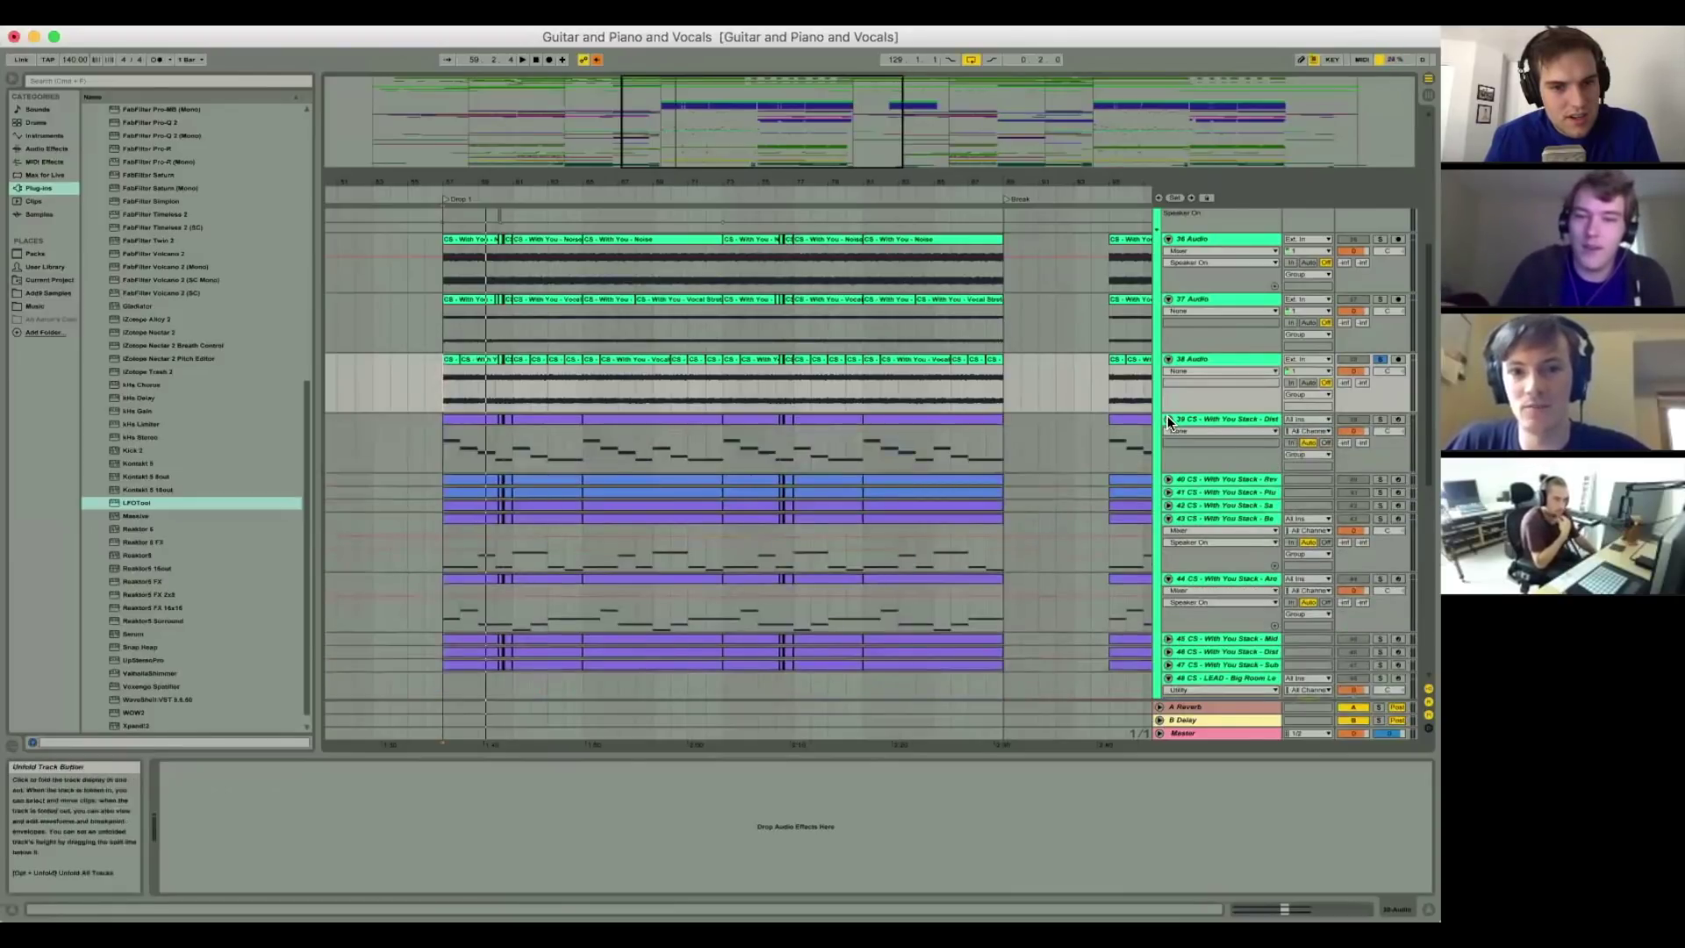
pyautogui.click(1167, 479)
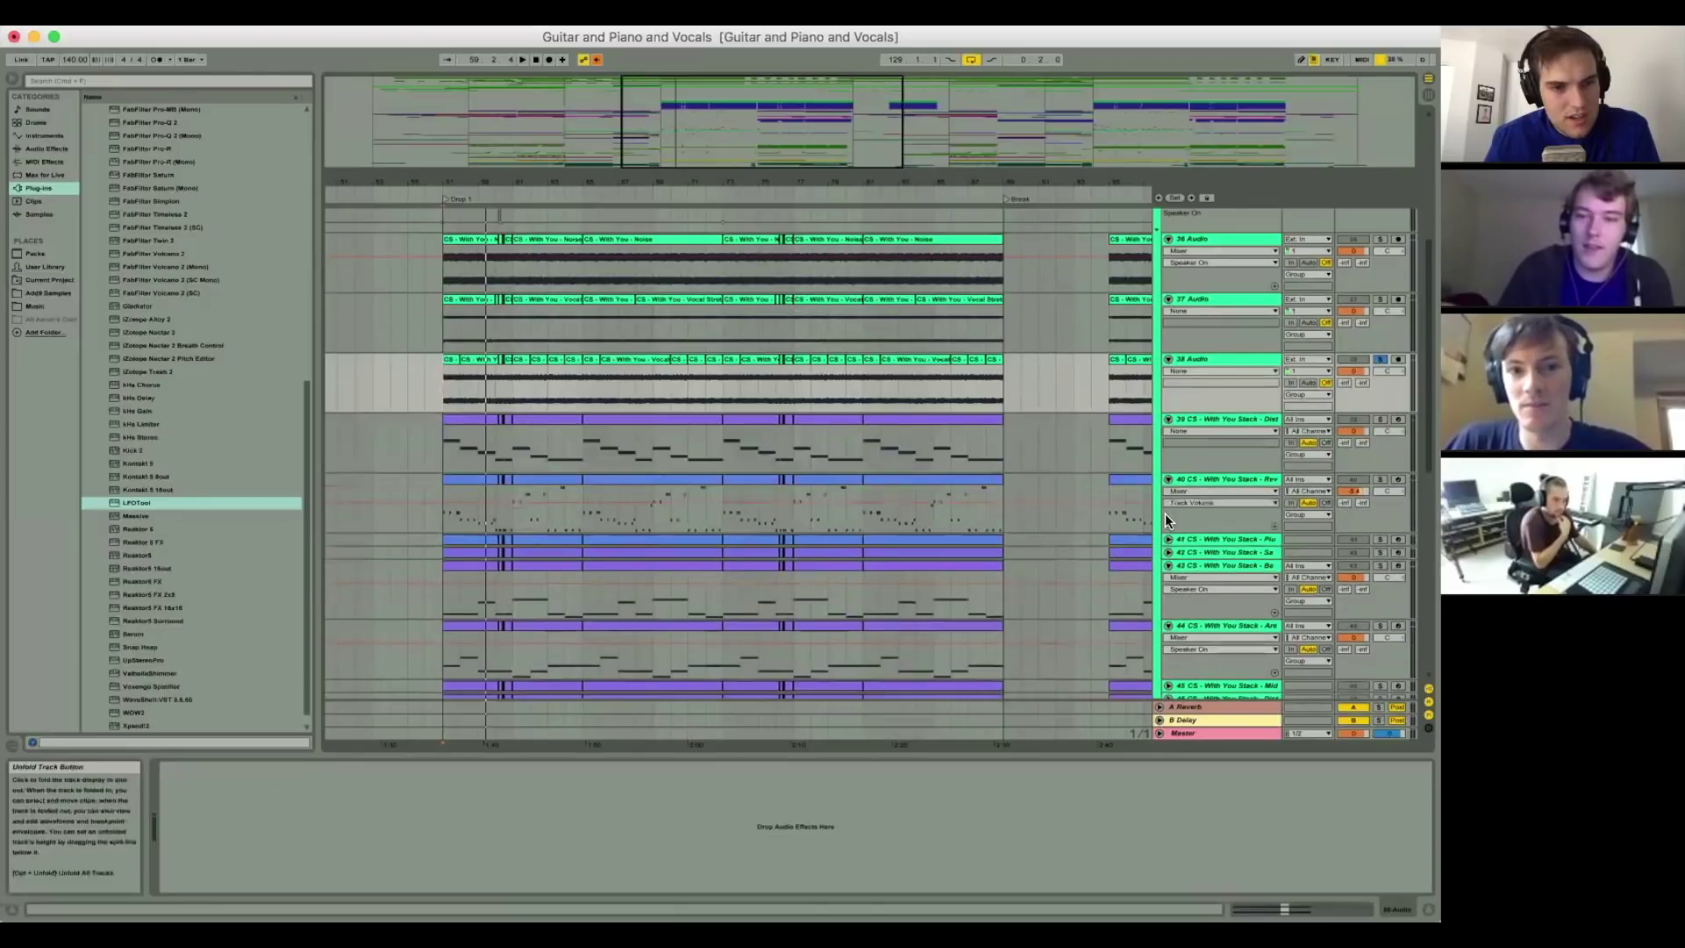
pyautogui.click(1167, 540)
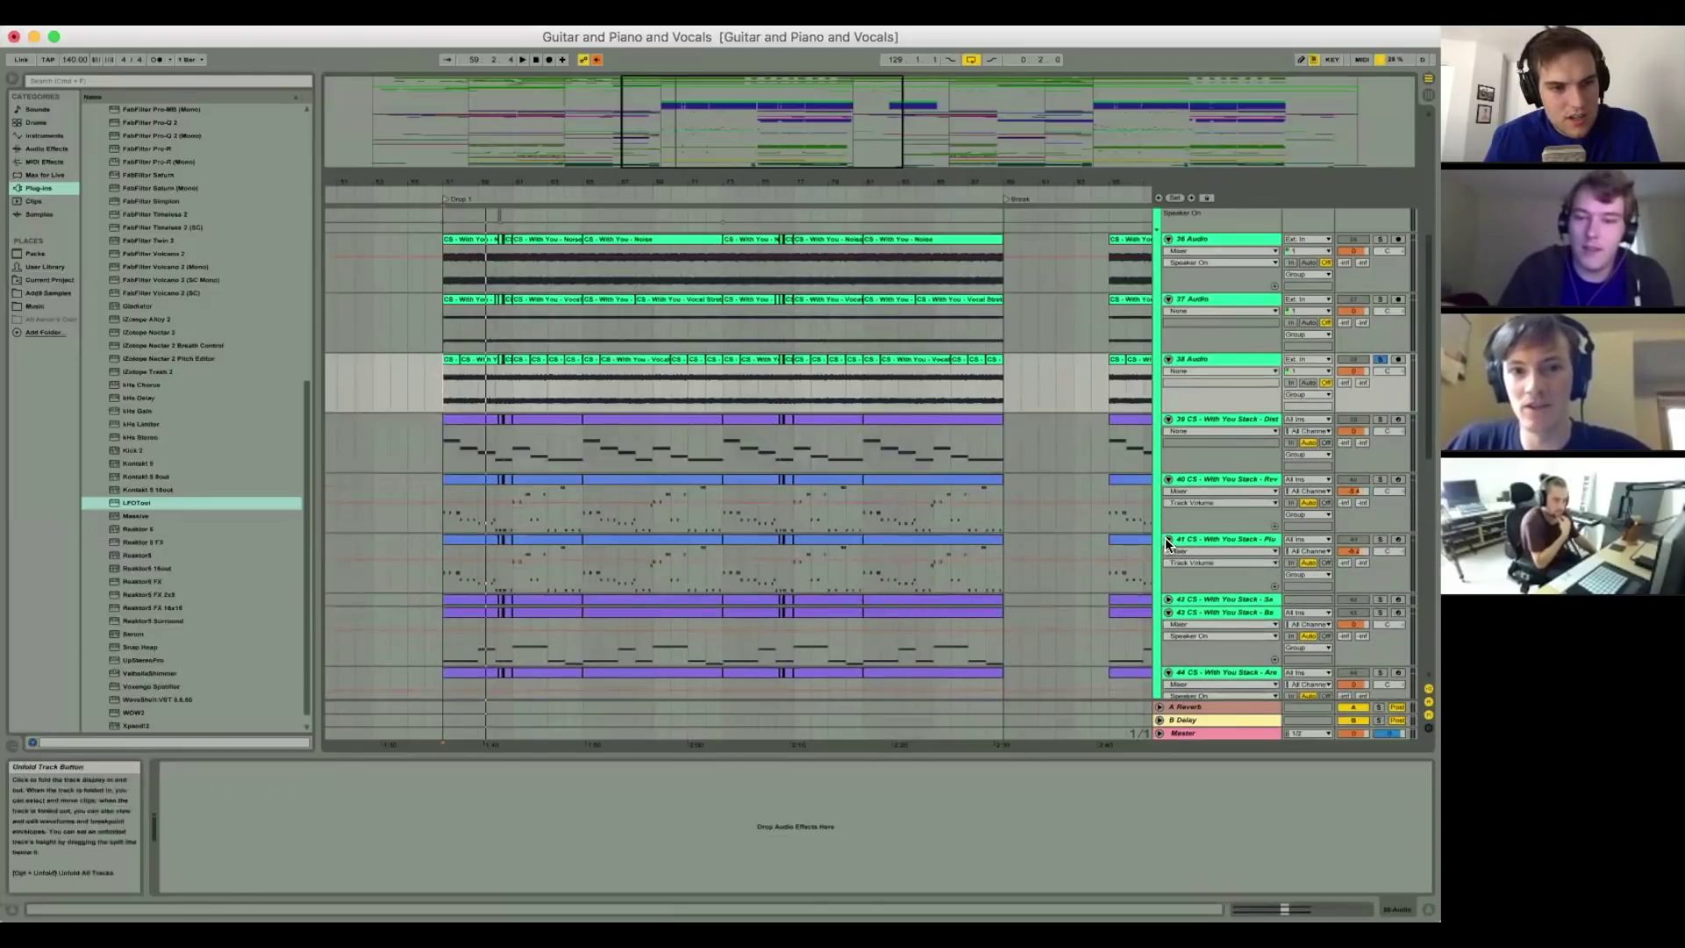
pyautogui.scroll(-3, 1168, 542)
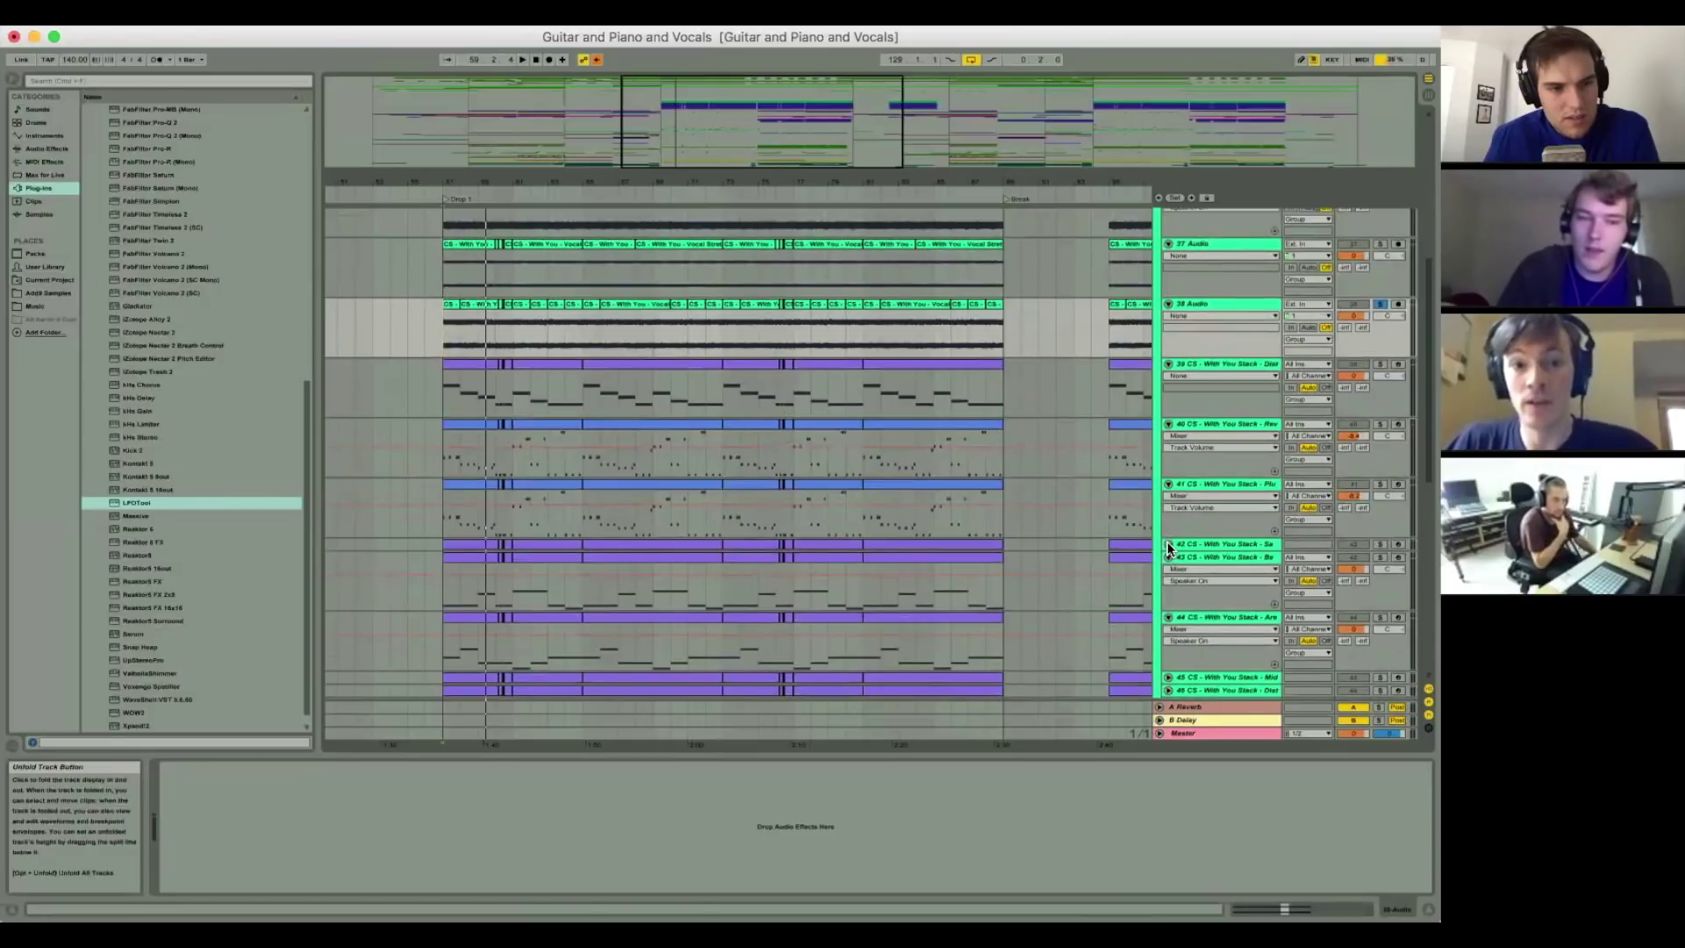
pyautogui.click(1168, 545)
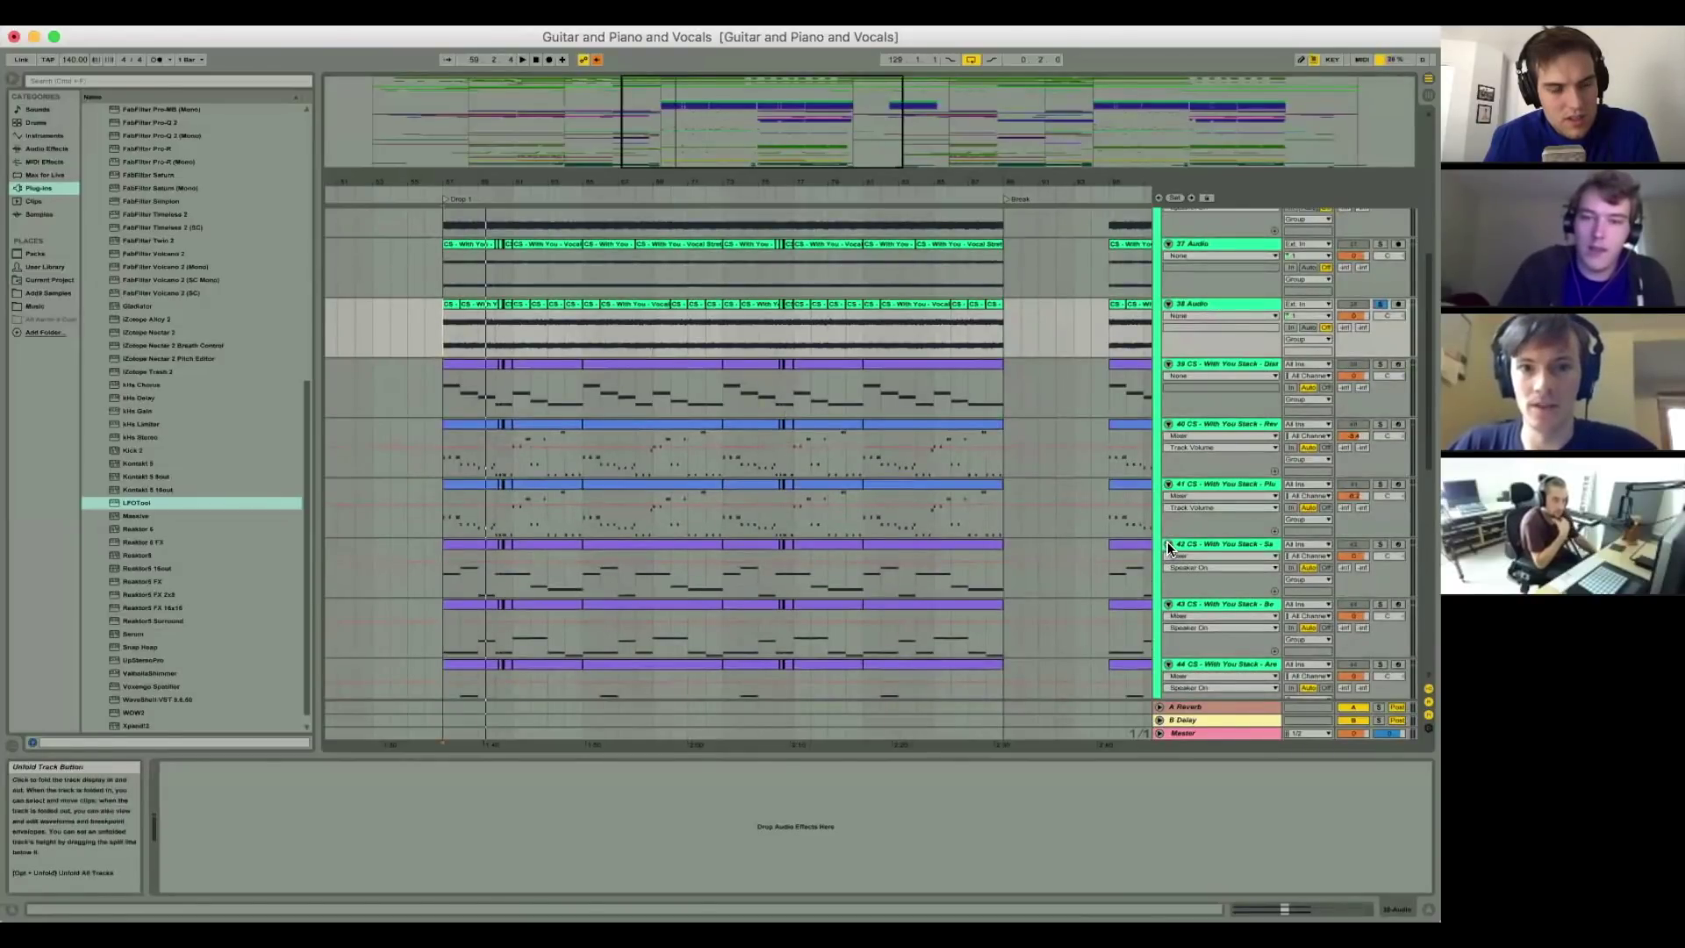
# Step: Solo With You Stack track 39 and play it from the start of Drop 1
pyautogui.click(1378, 363)
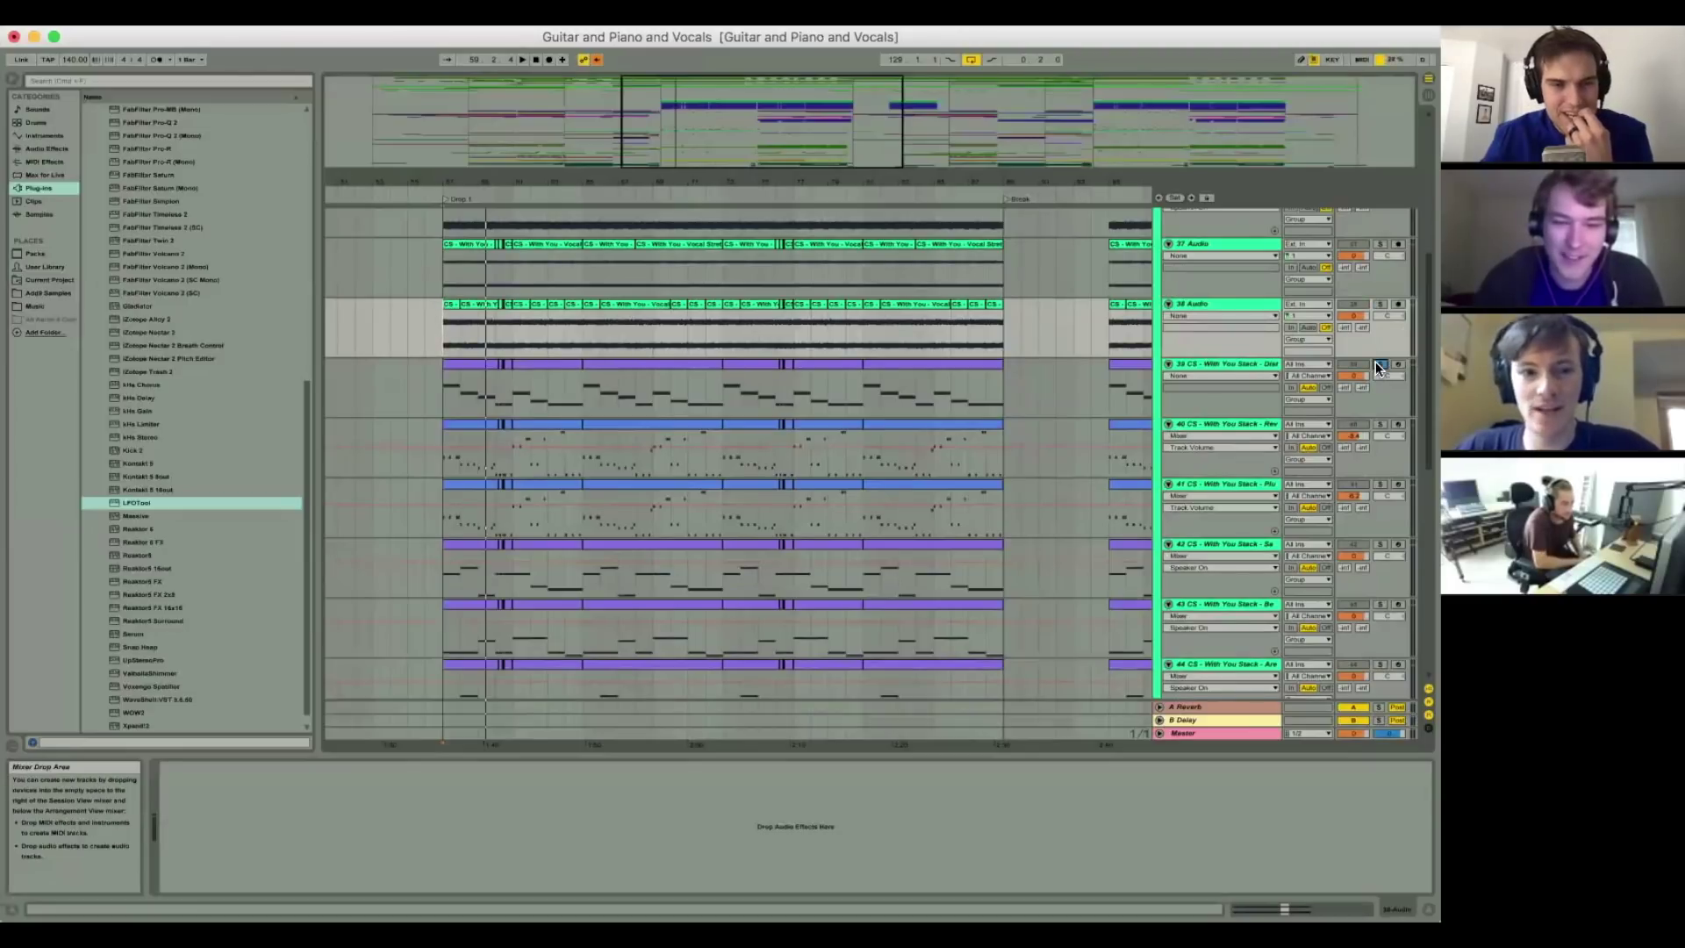
pyautogui.click(997, 370)
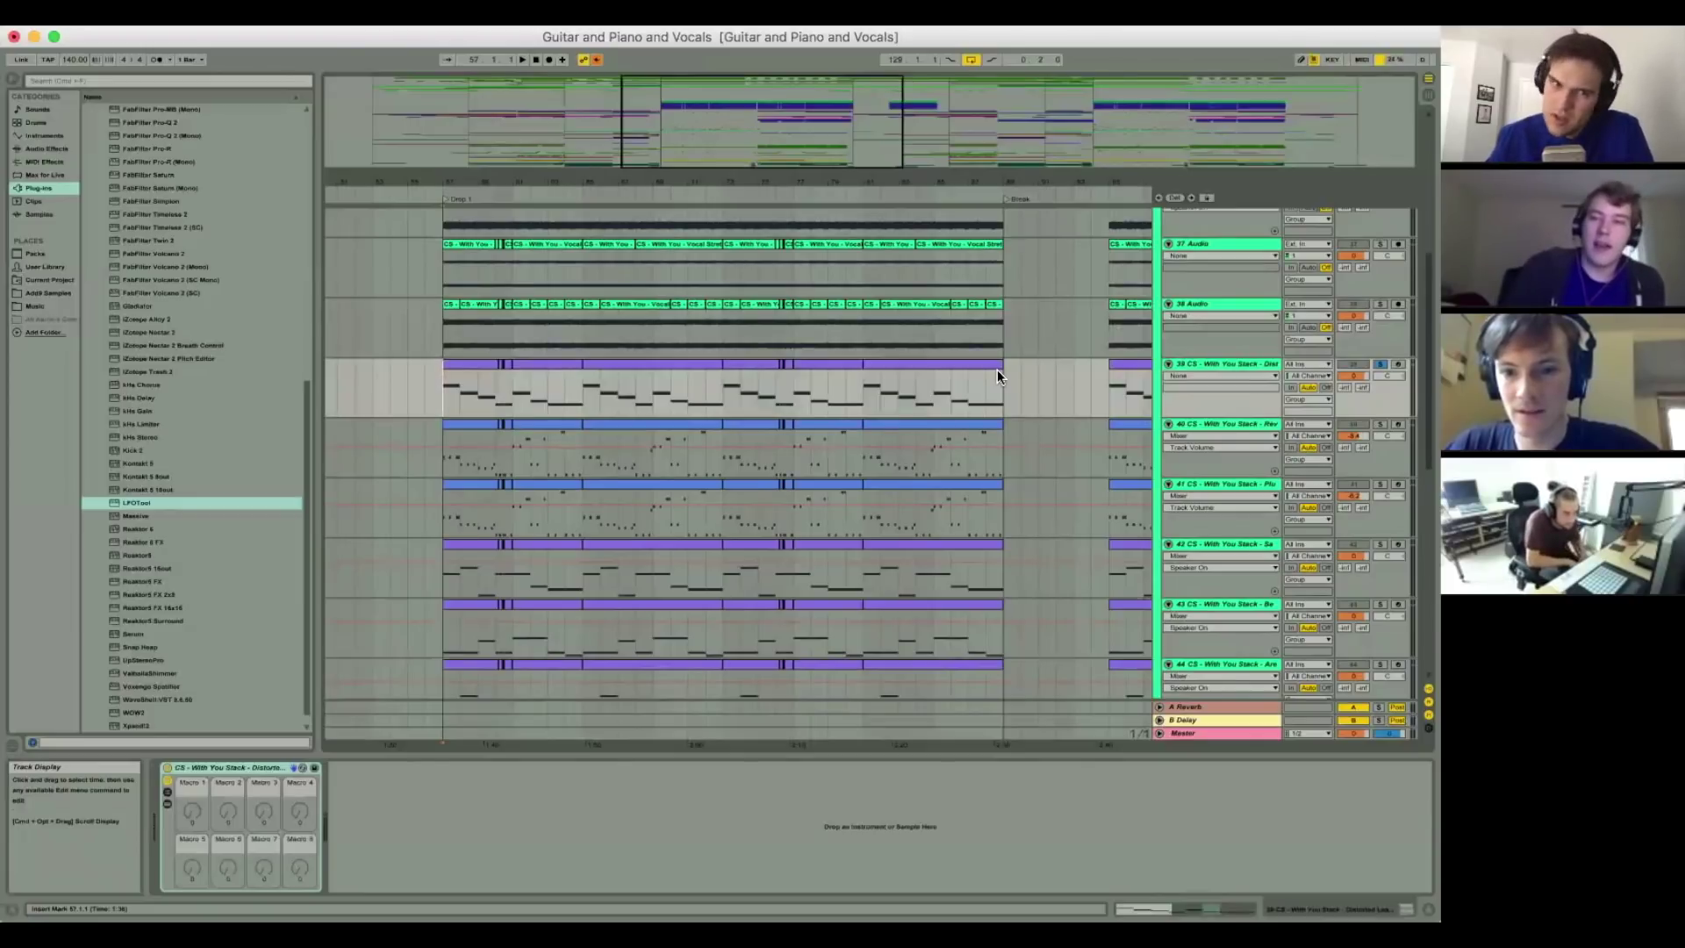
pyautogui.press('space')
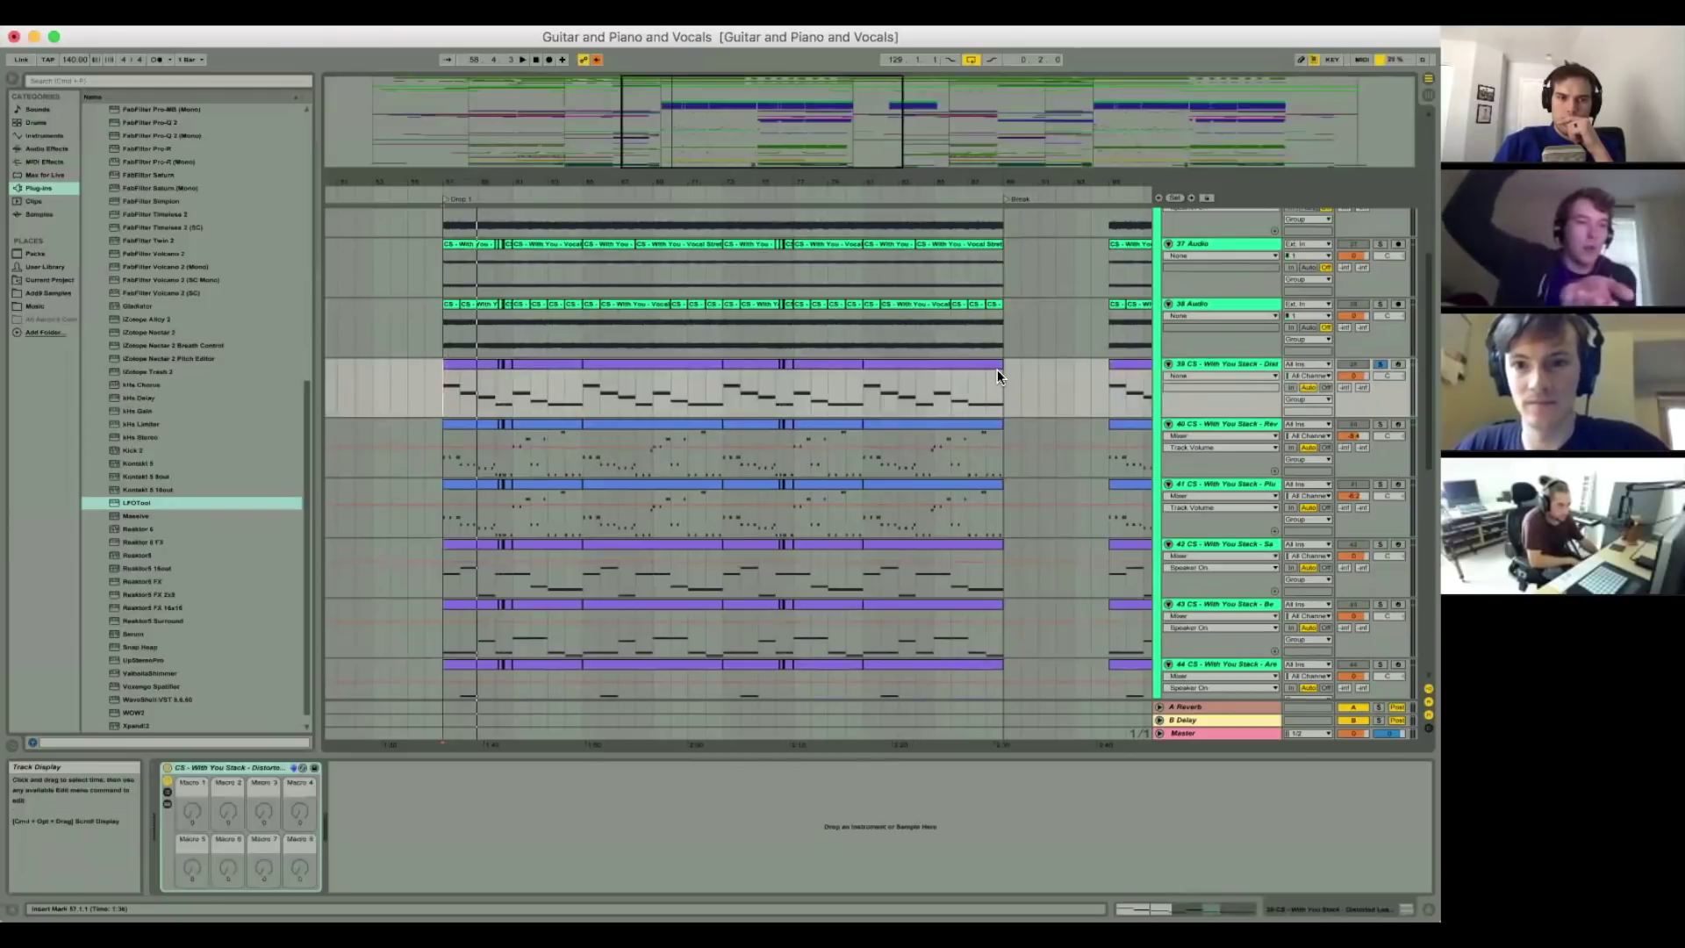
# Step: Solo Reverb Lead track 40 and play it from the start of Drop 1
pyautogui.click(1377, 426)
pyautogui.click(549, 428)
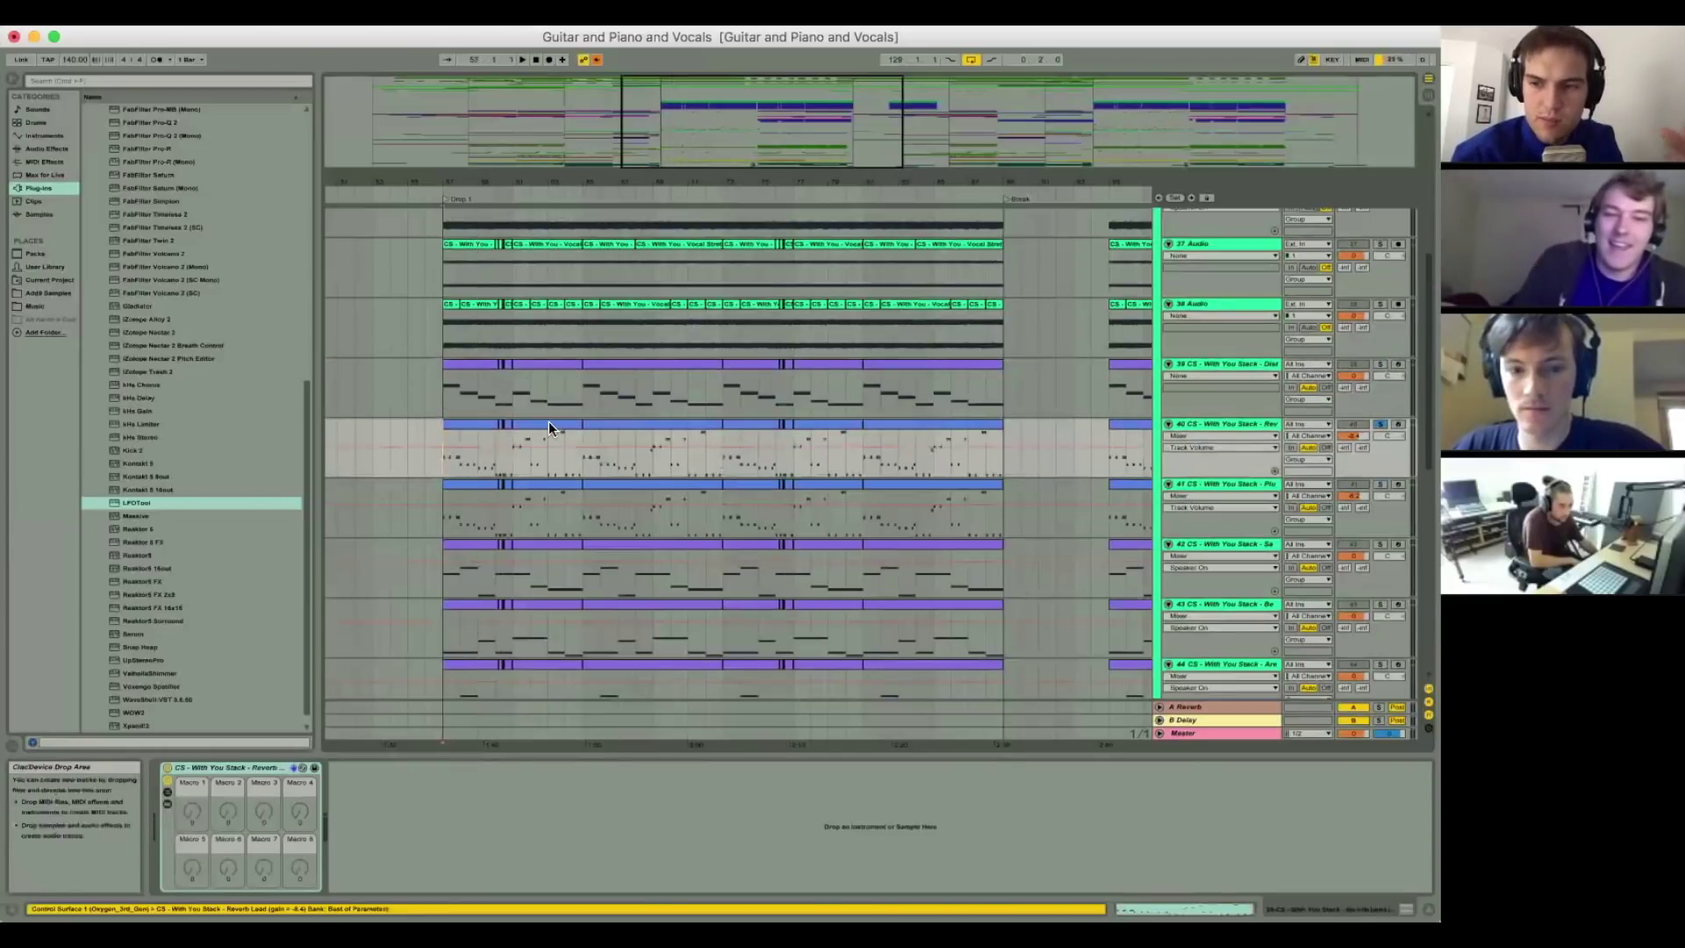
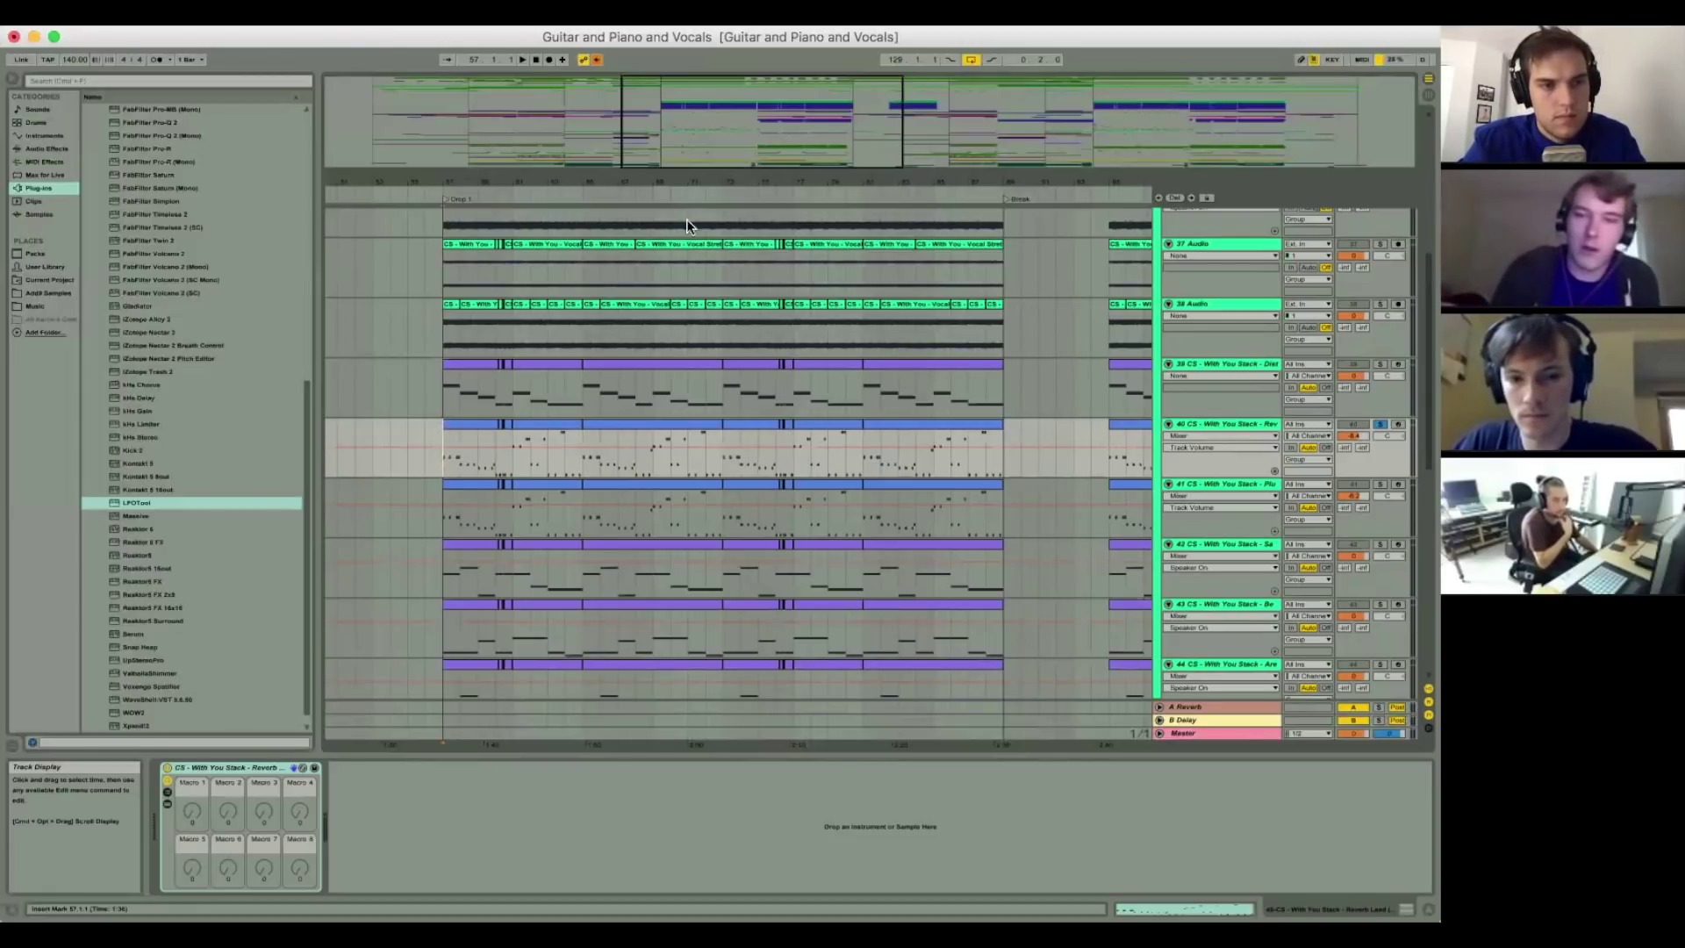
pyautogui.click(813, 363)
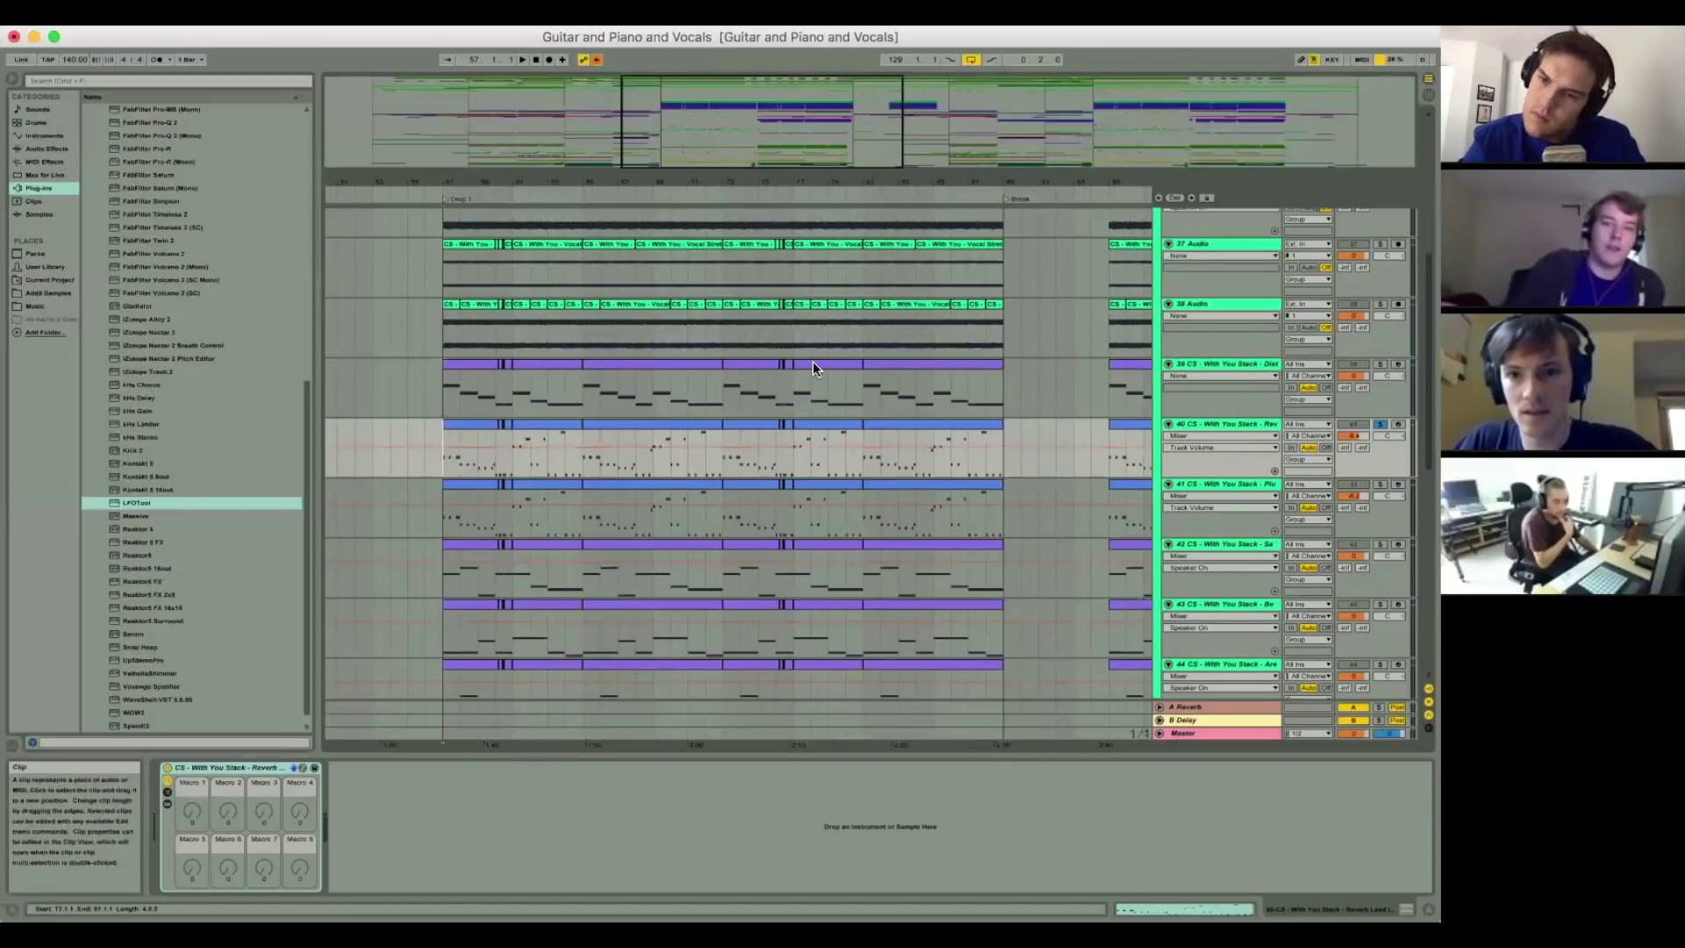
pyautogui.press('space')
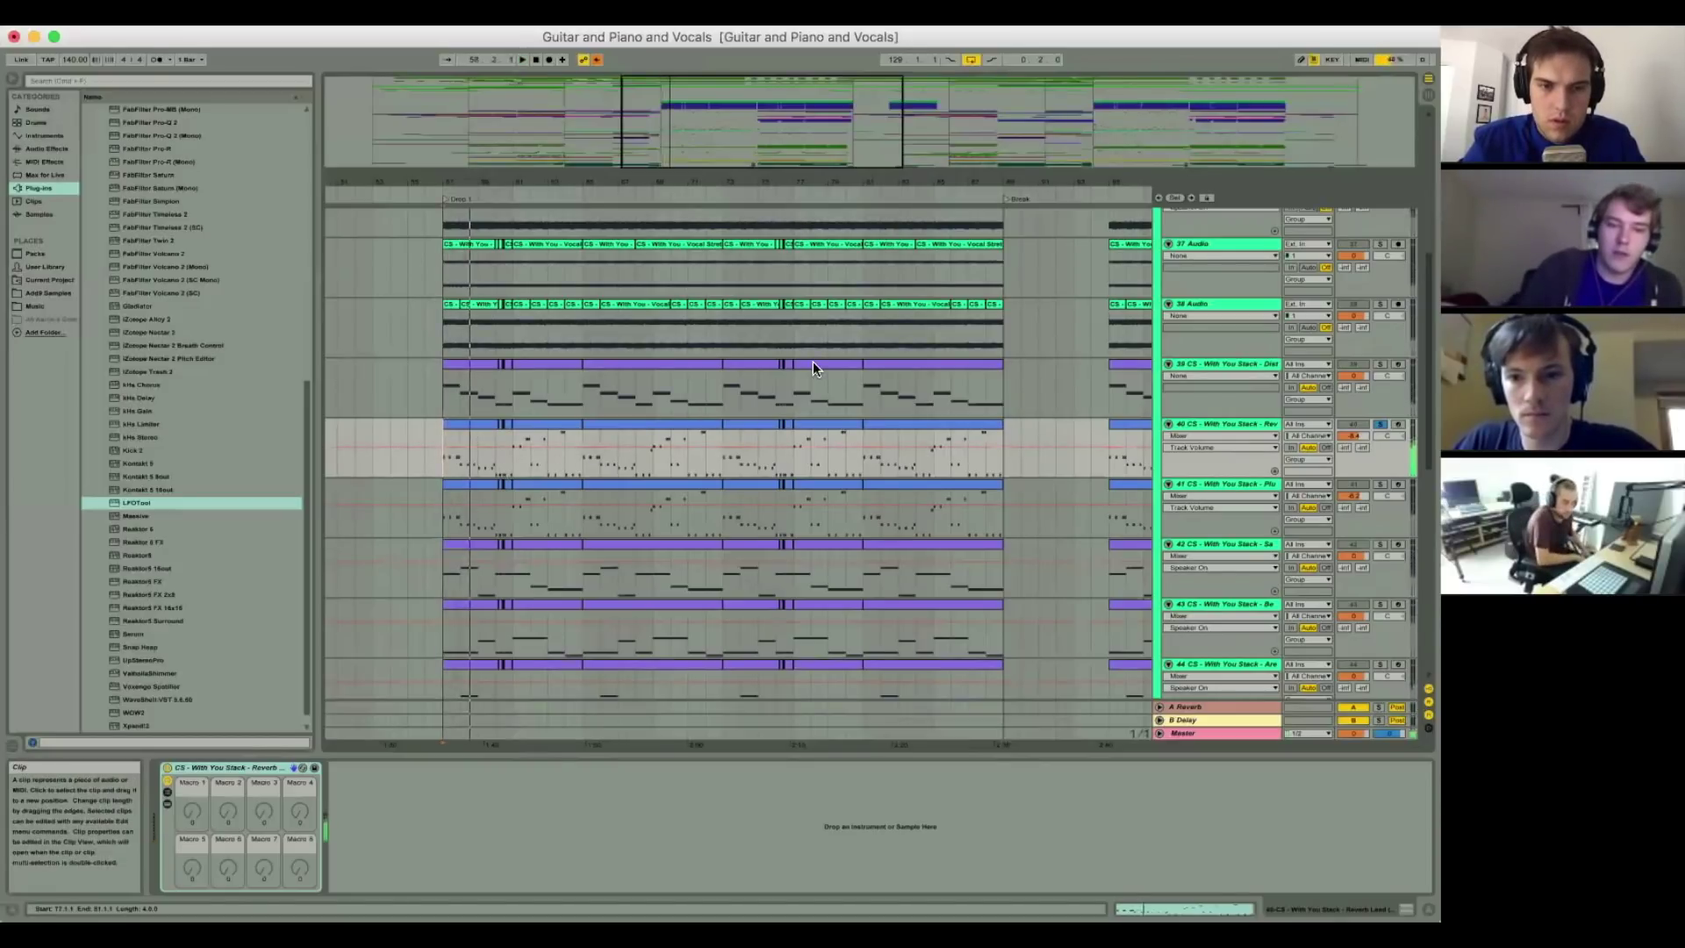
# Step: Solo With You Stack track 41 to hear it alone in Drop 1, and look over the remaining stack tracks
pyautogui.click(1377, 484)
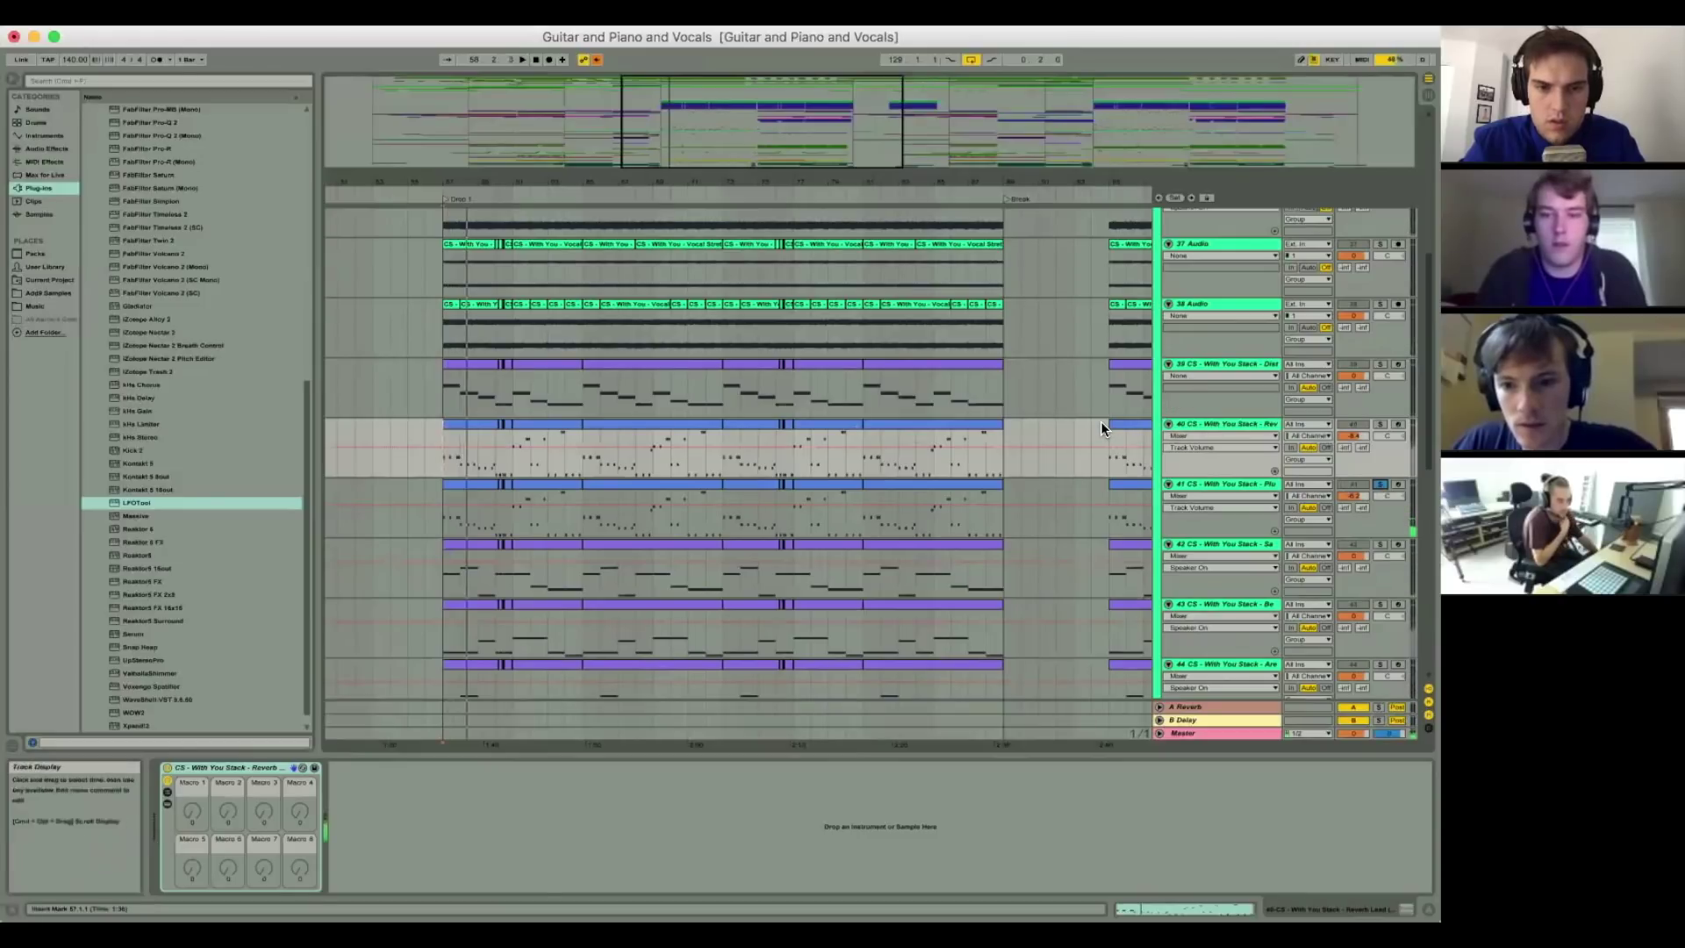
pyautogui.scroll(-3, 1101, 428)
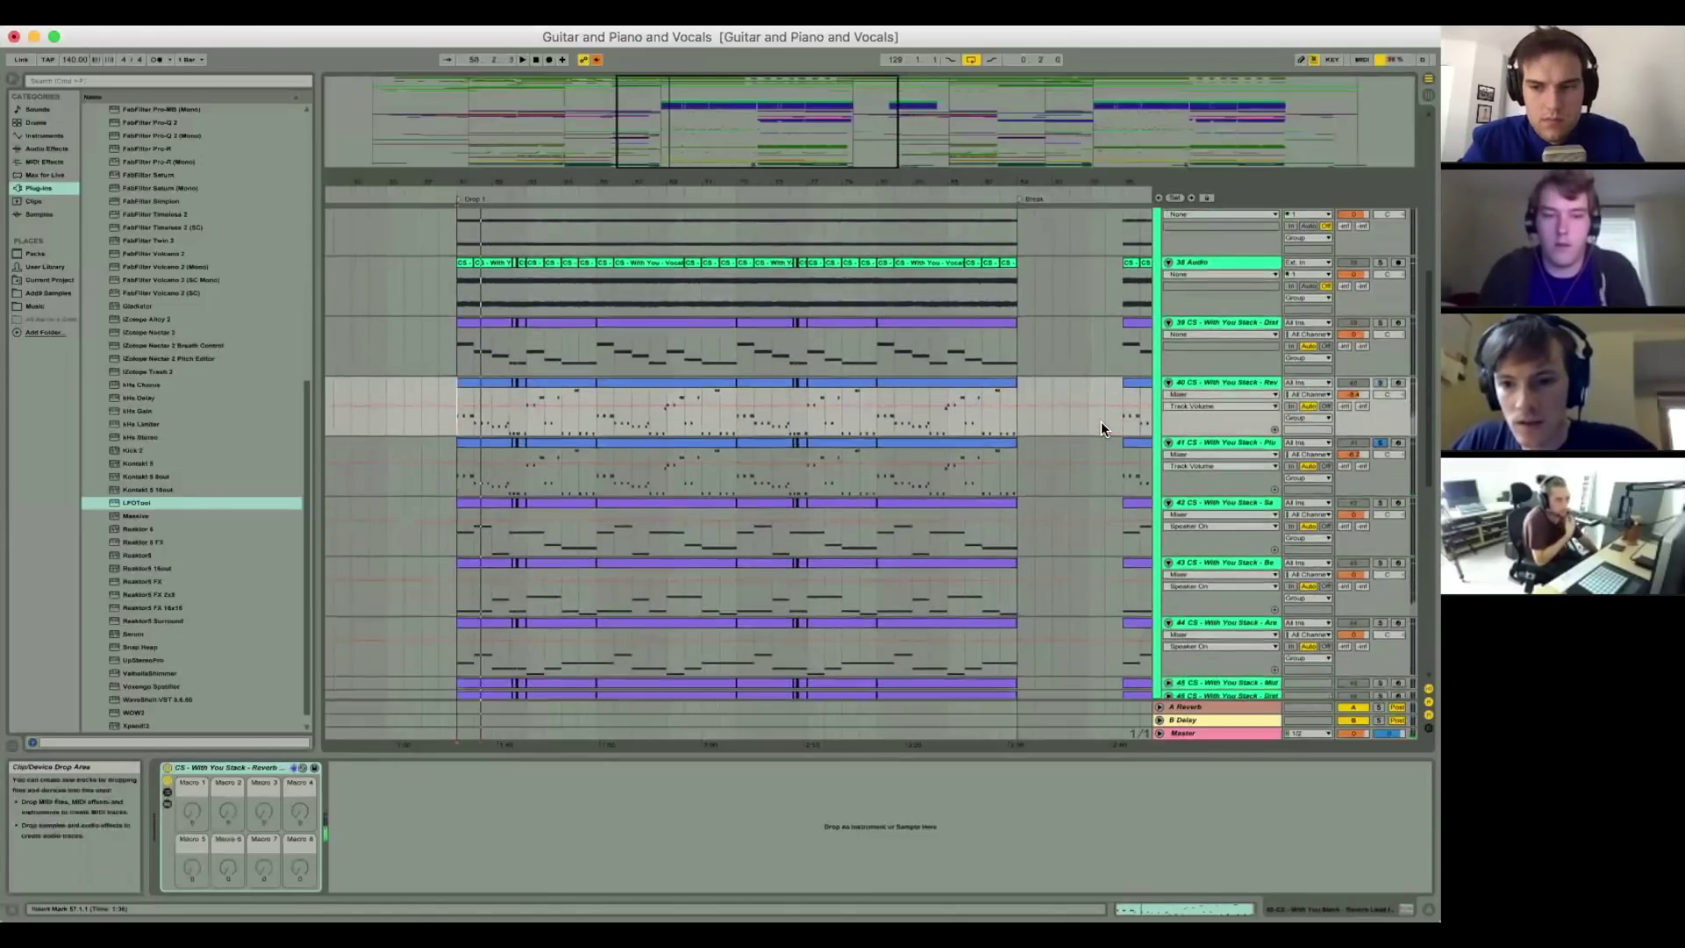
pyautogui.scroll(-10, 1101, 428)
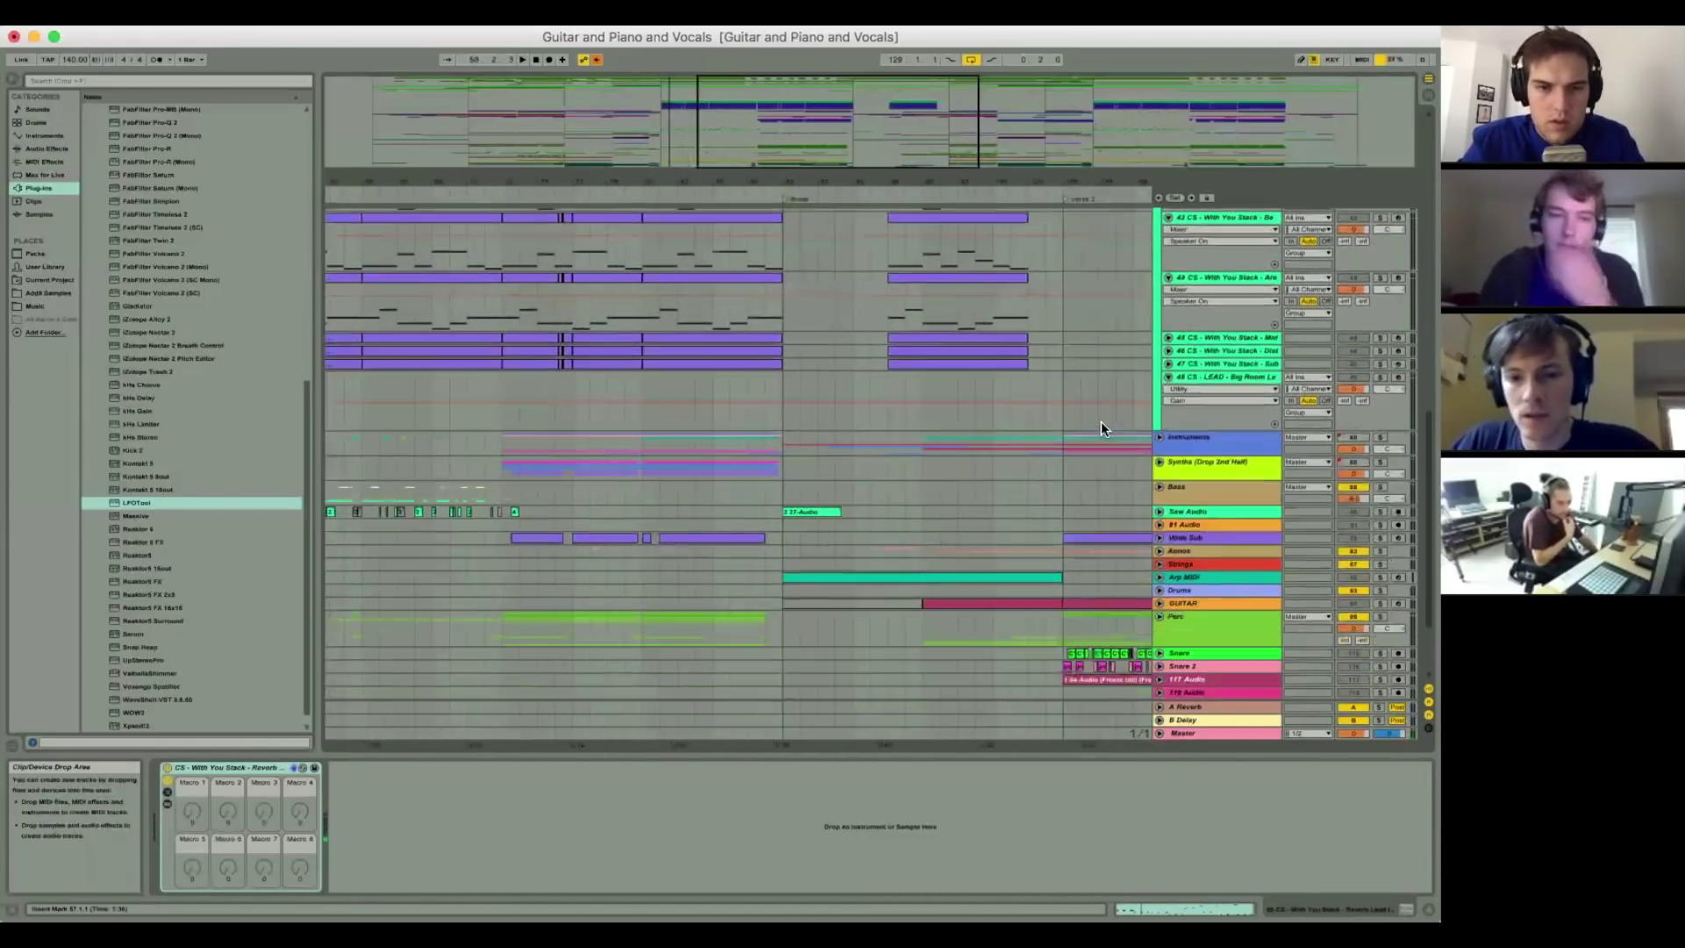
pyautogui.scroll(8, 1101, 421)
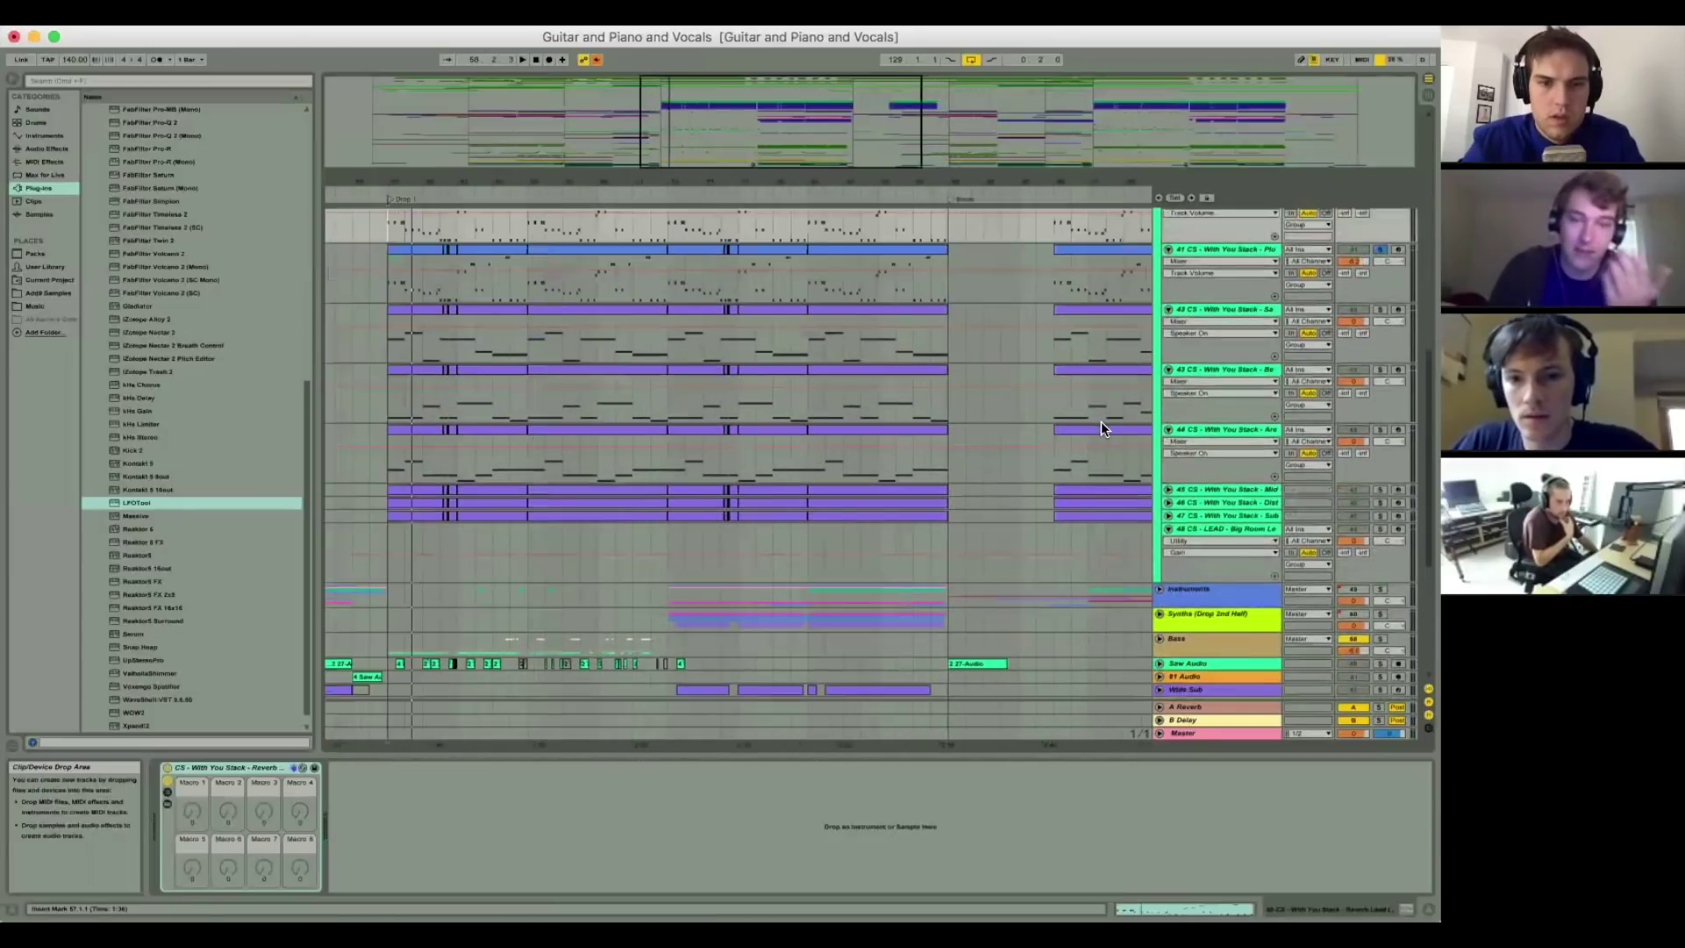
# Step: Solo Saw Lead track 42 and play it from the start of Drop 1
pyautogui.hscroll(3, 1100, 421)
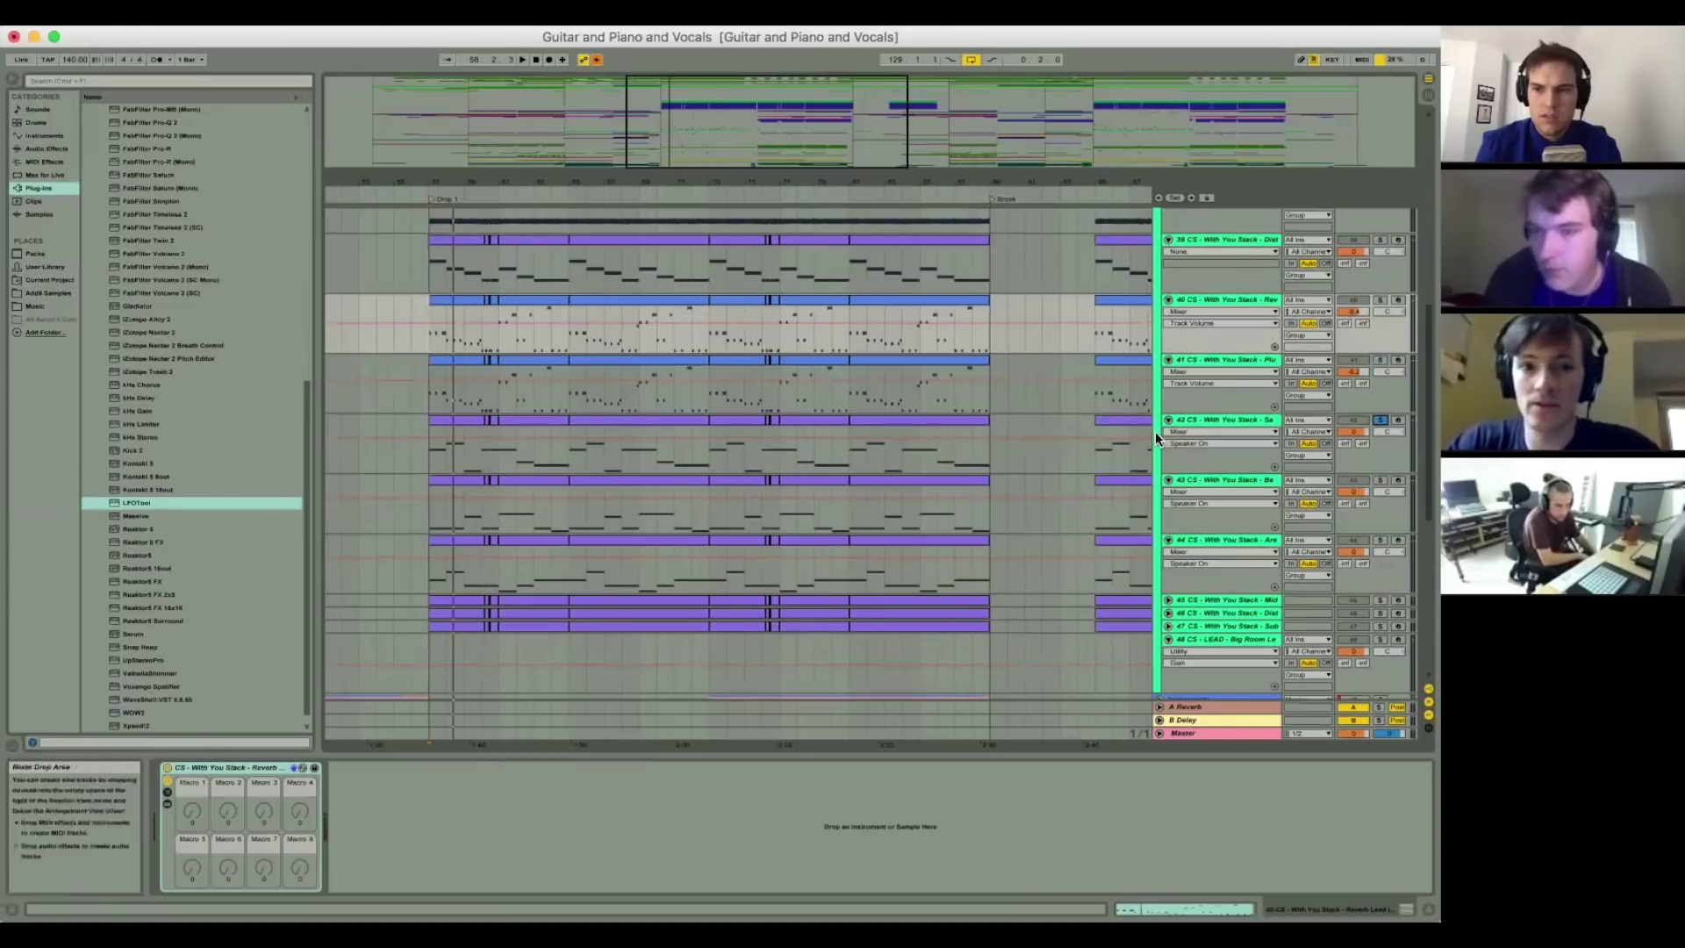
pyautogui.click(433, 442)
pyautogui.click(512, 479)
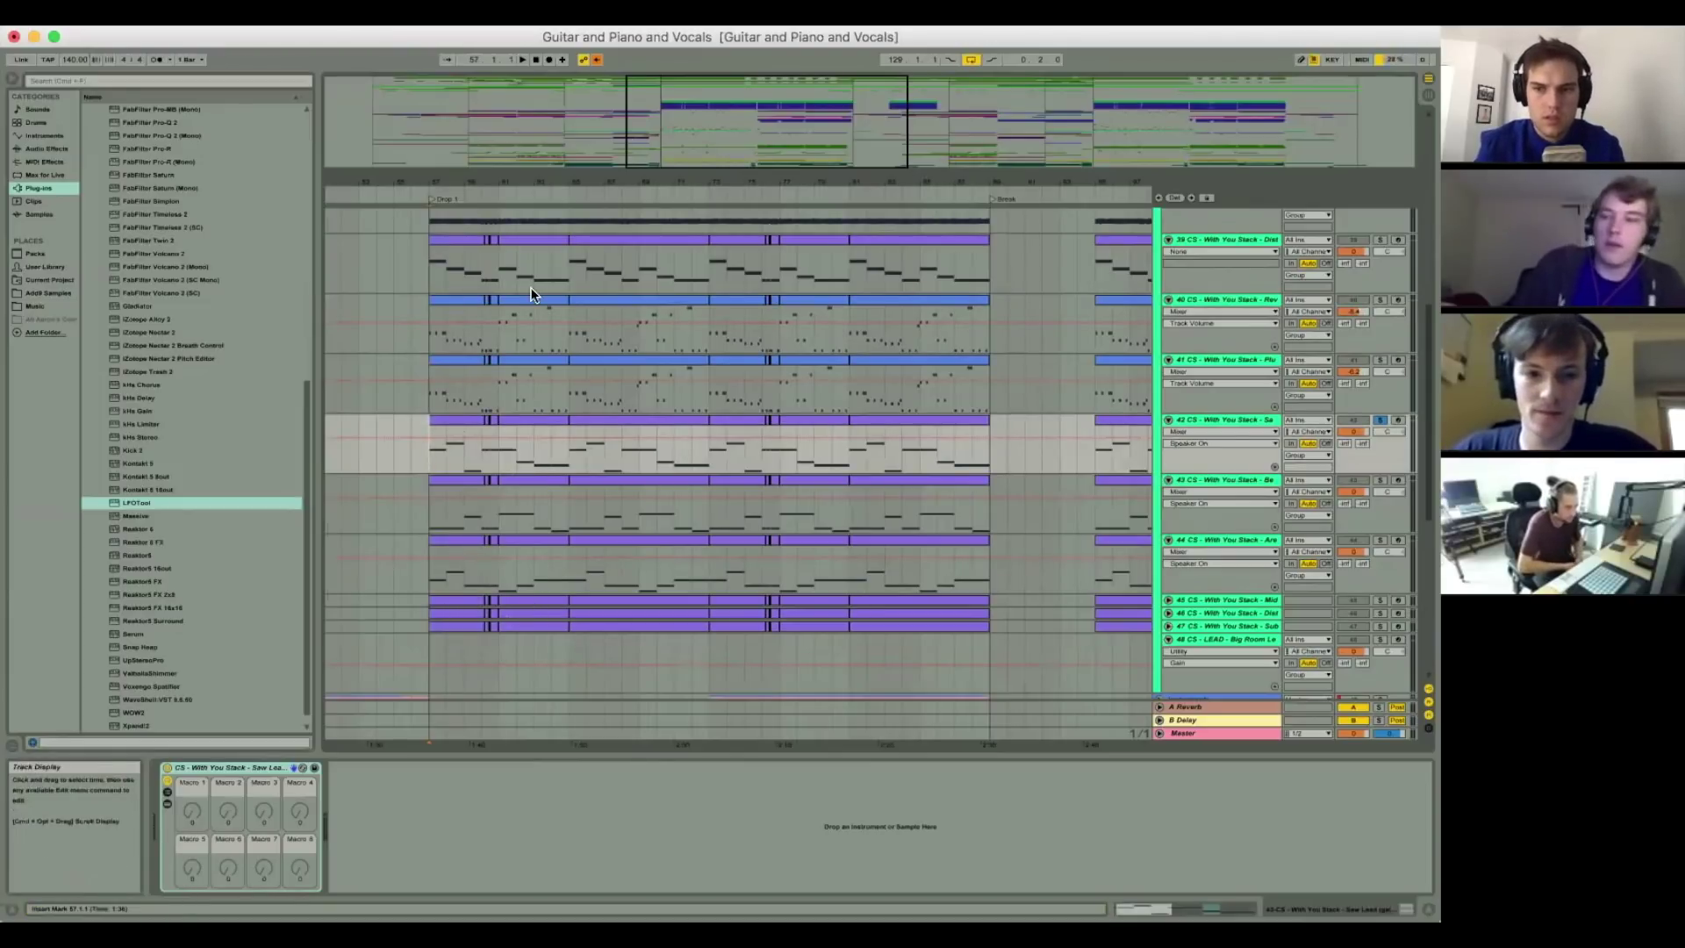
pyautogui.press('space')
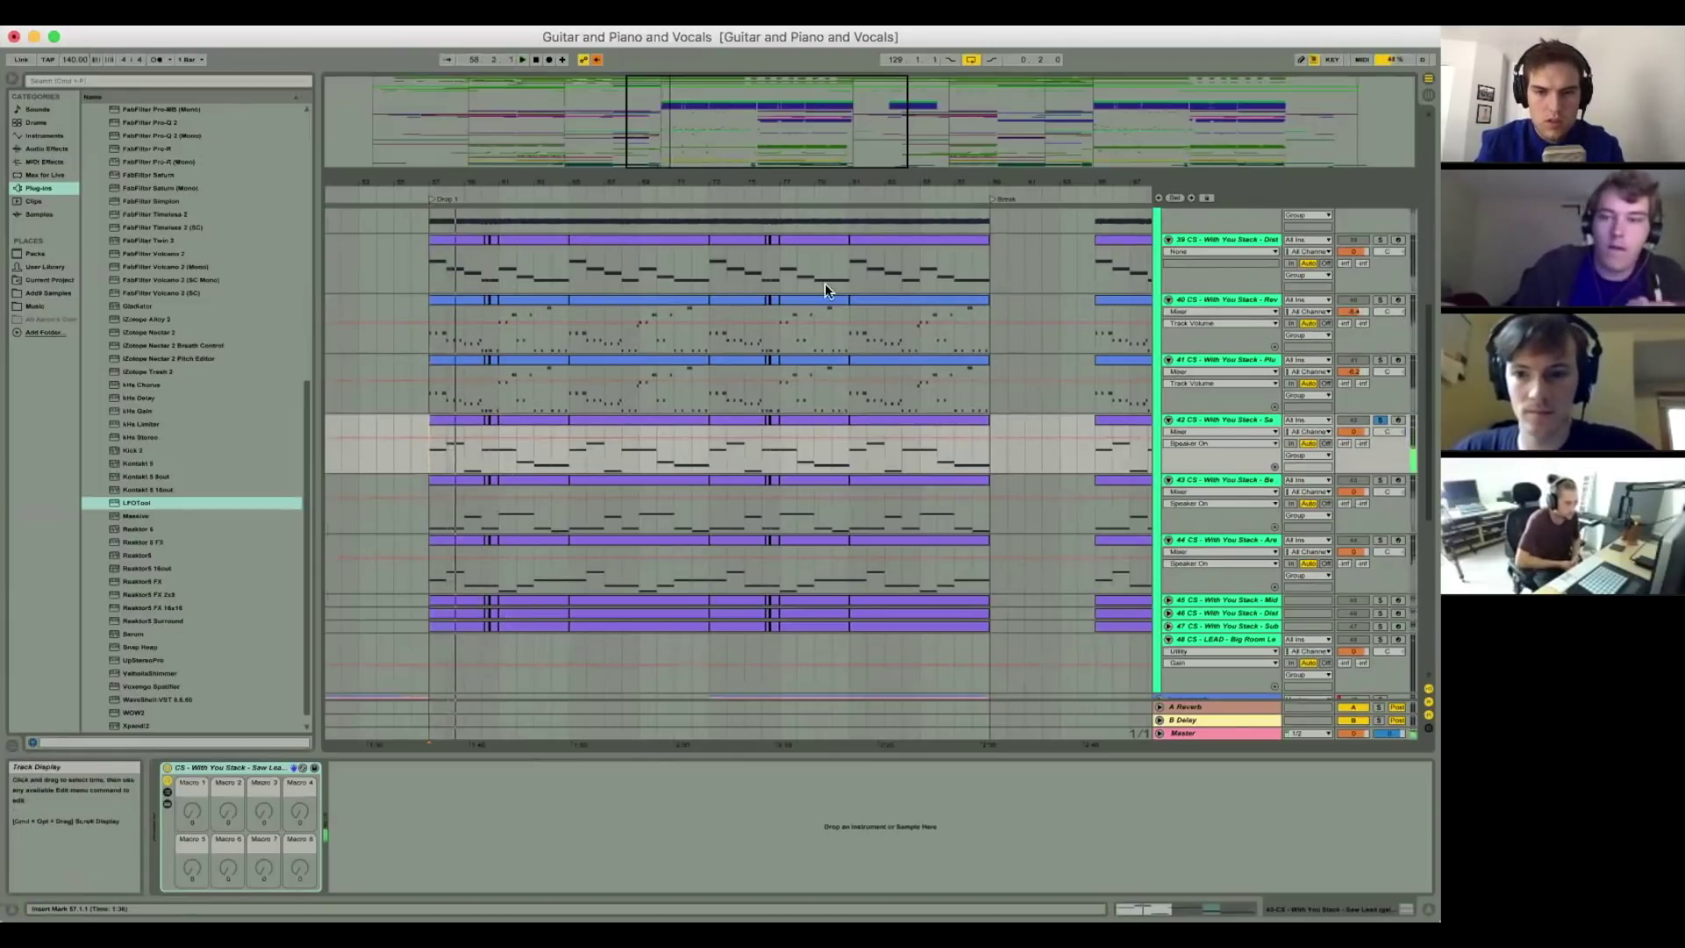
# Step: Solo With You Stack track 43 and Arena Lead track 44 in turn, playing each from the start of Drop 1
pyautogui.click(429, 506)
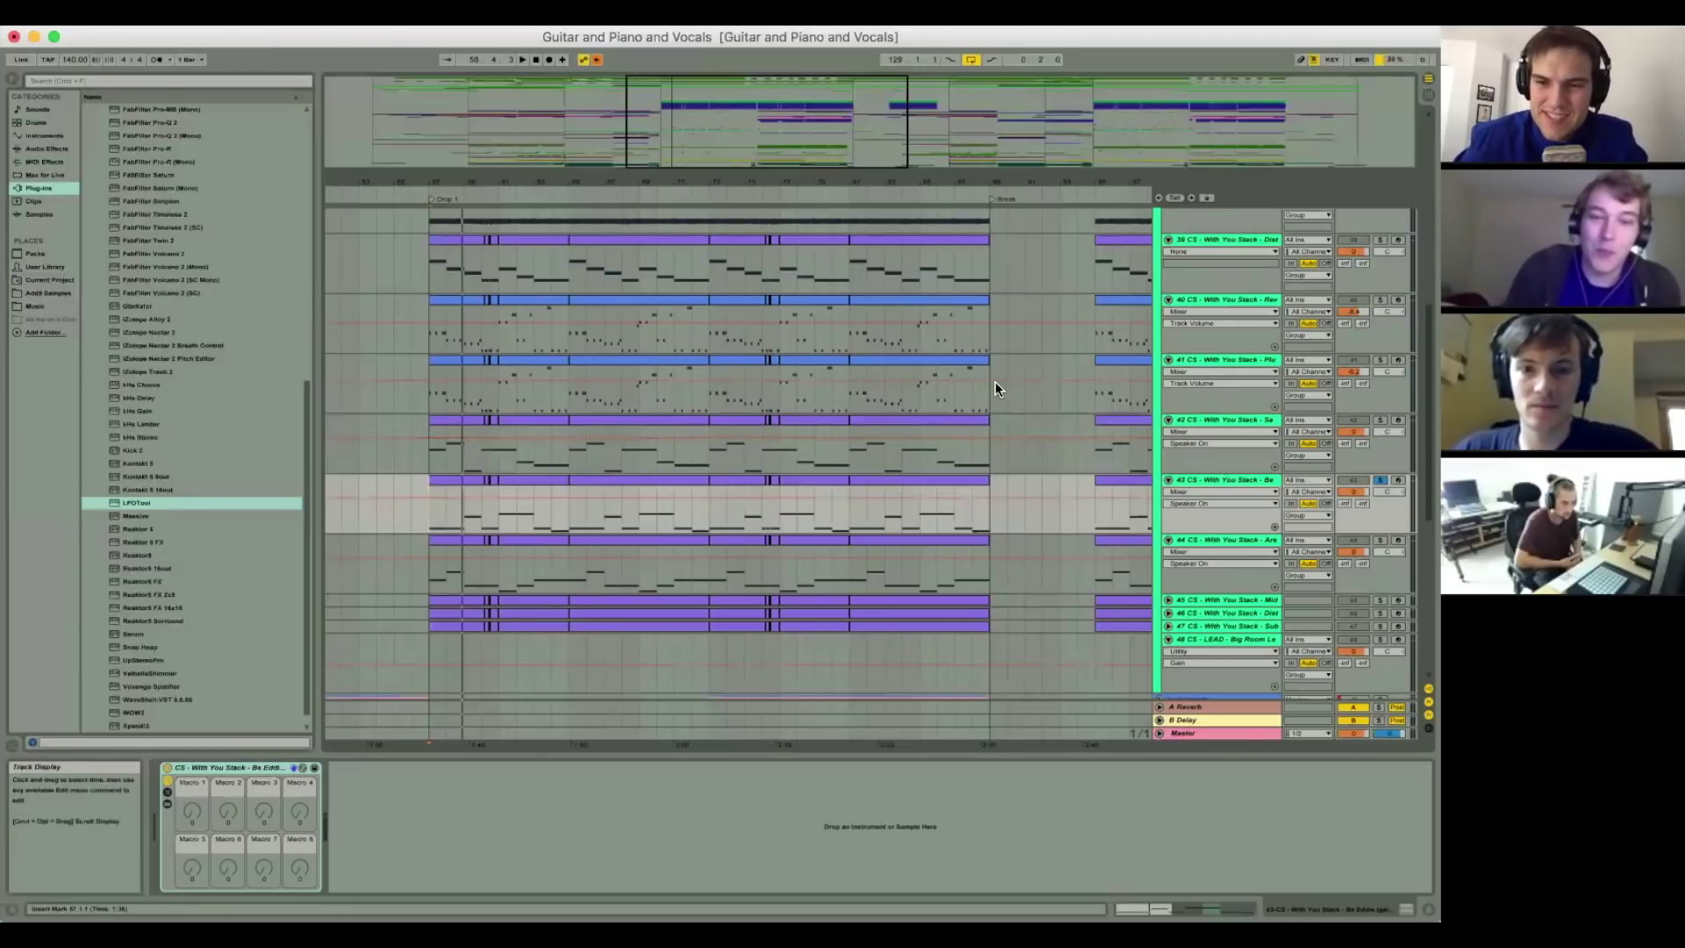
pyautogui.scroll(-5, 994, 381)
pyautogui.hscroll(-2, 993, 381)
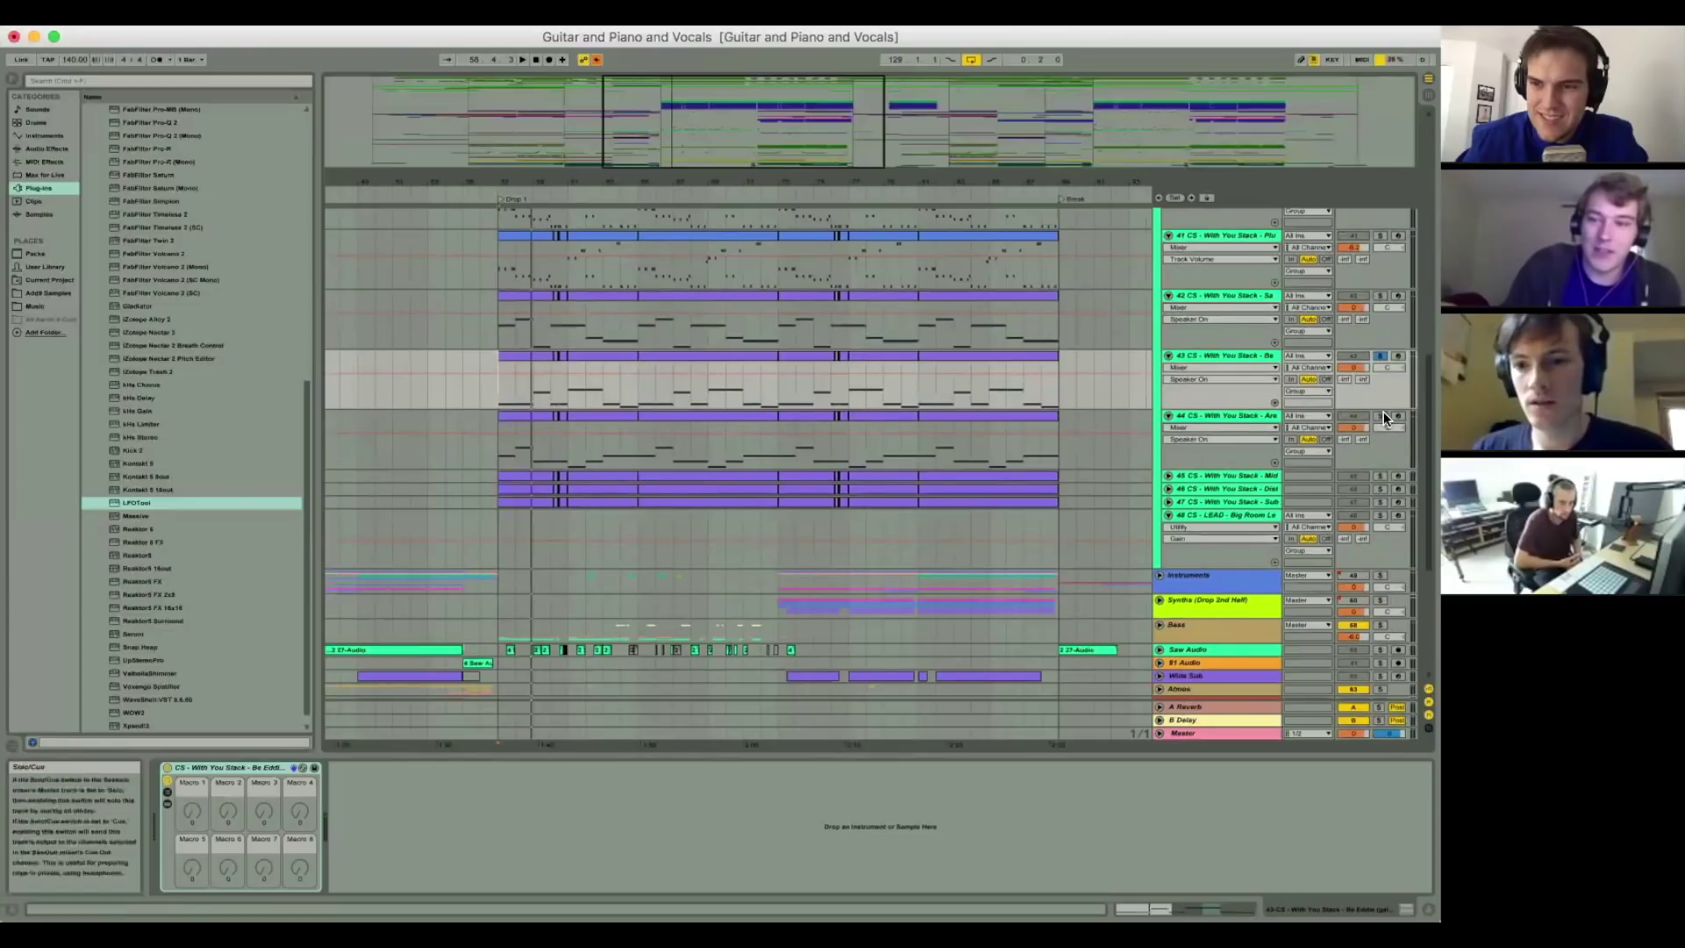
pyautogui.click(1380, 416)
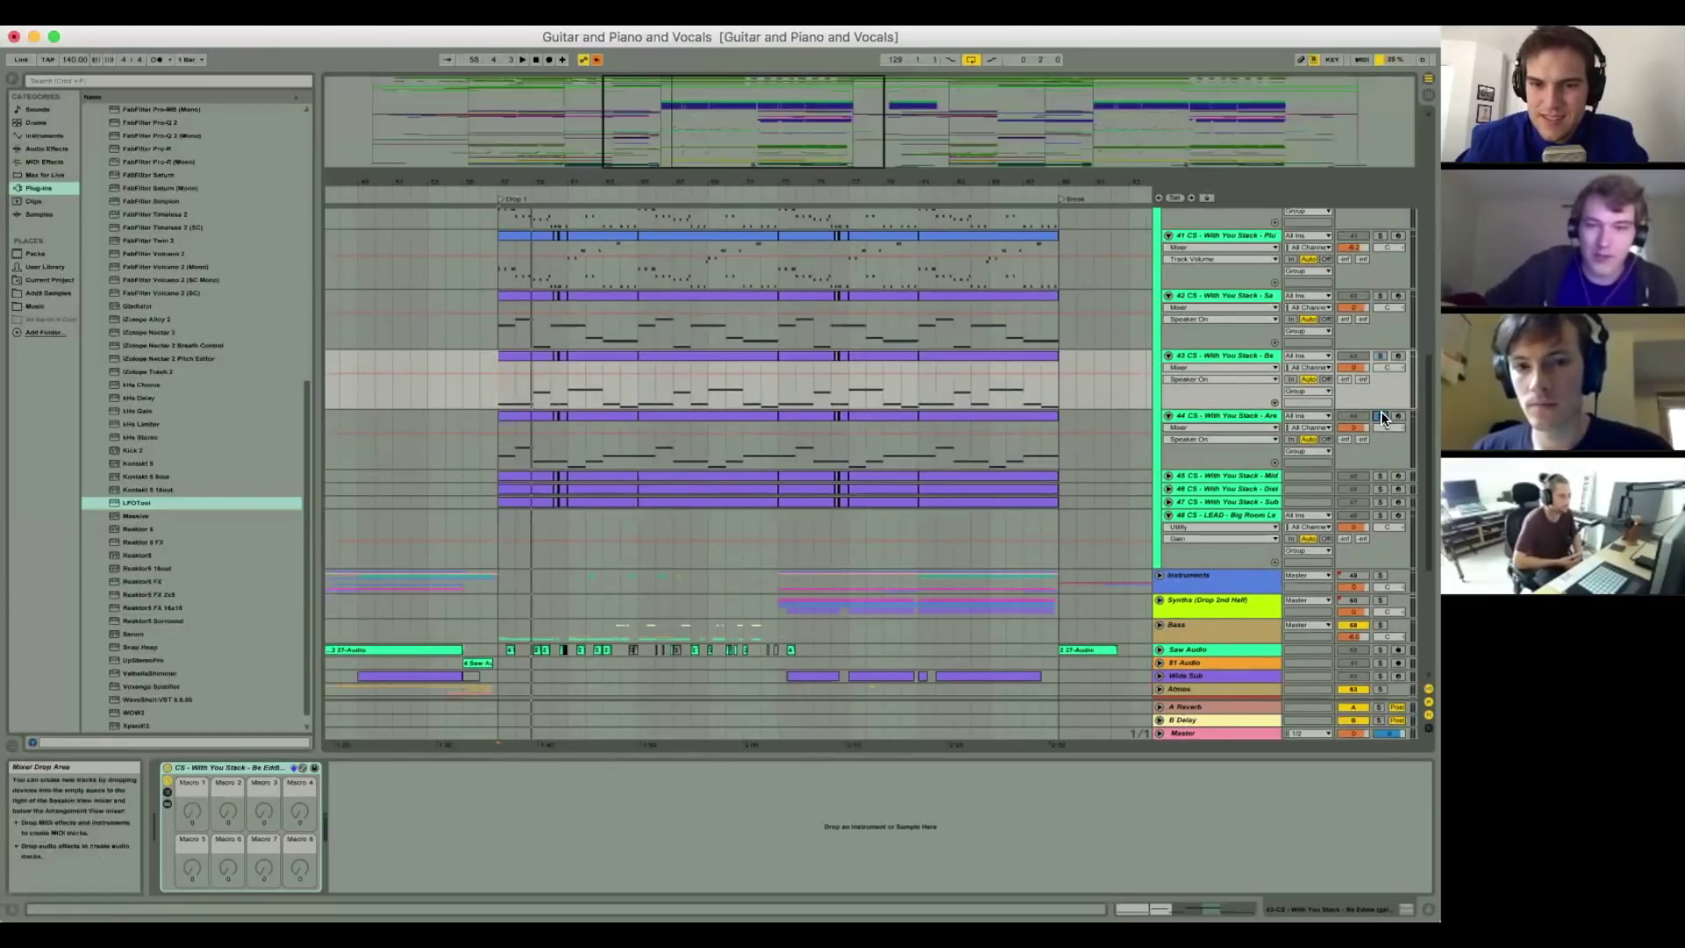
pyautogui.click(499, 454)
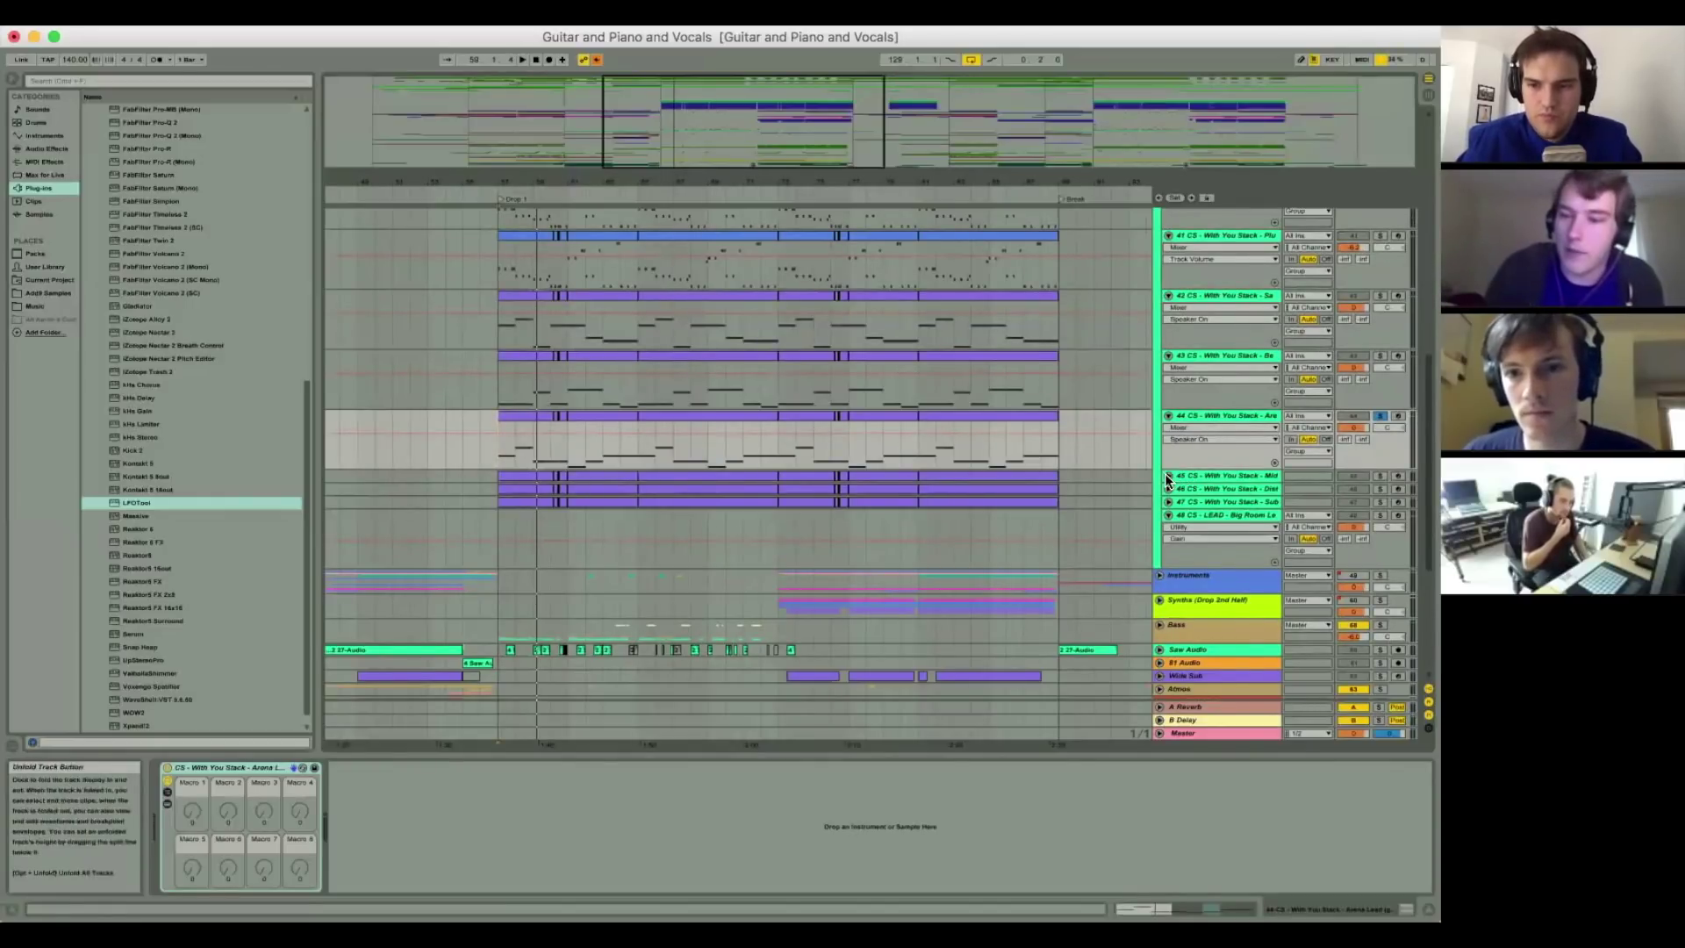
# Step: Solo With You Stack tracks 45, 46 and 47 together and play them from the start of Drop 1
pyautogui.click(1380, 475)
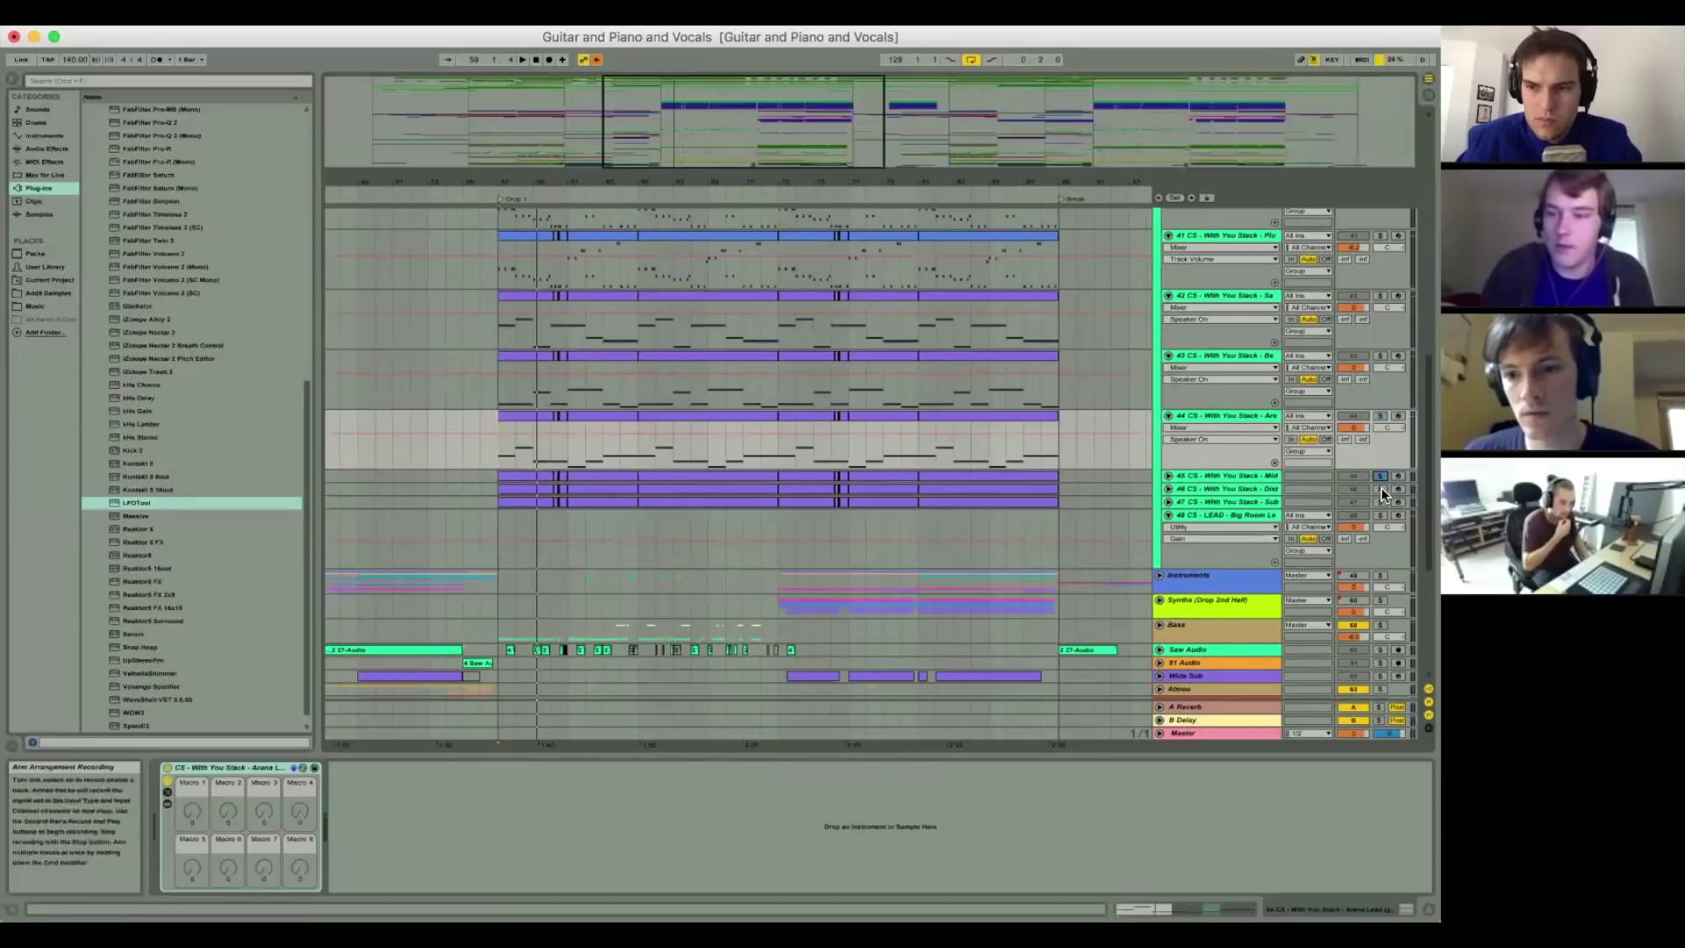
pyautogui.click(1381, 502)
pyautogui.press('space')
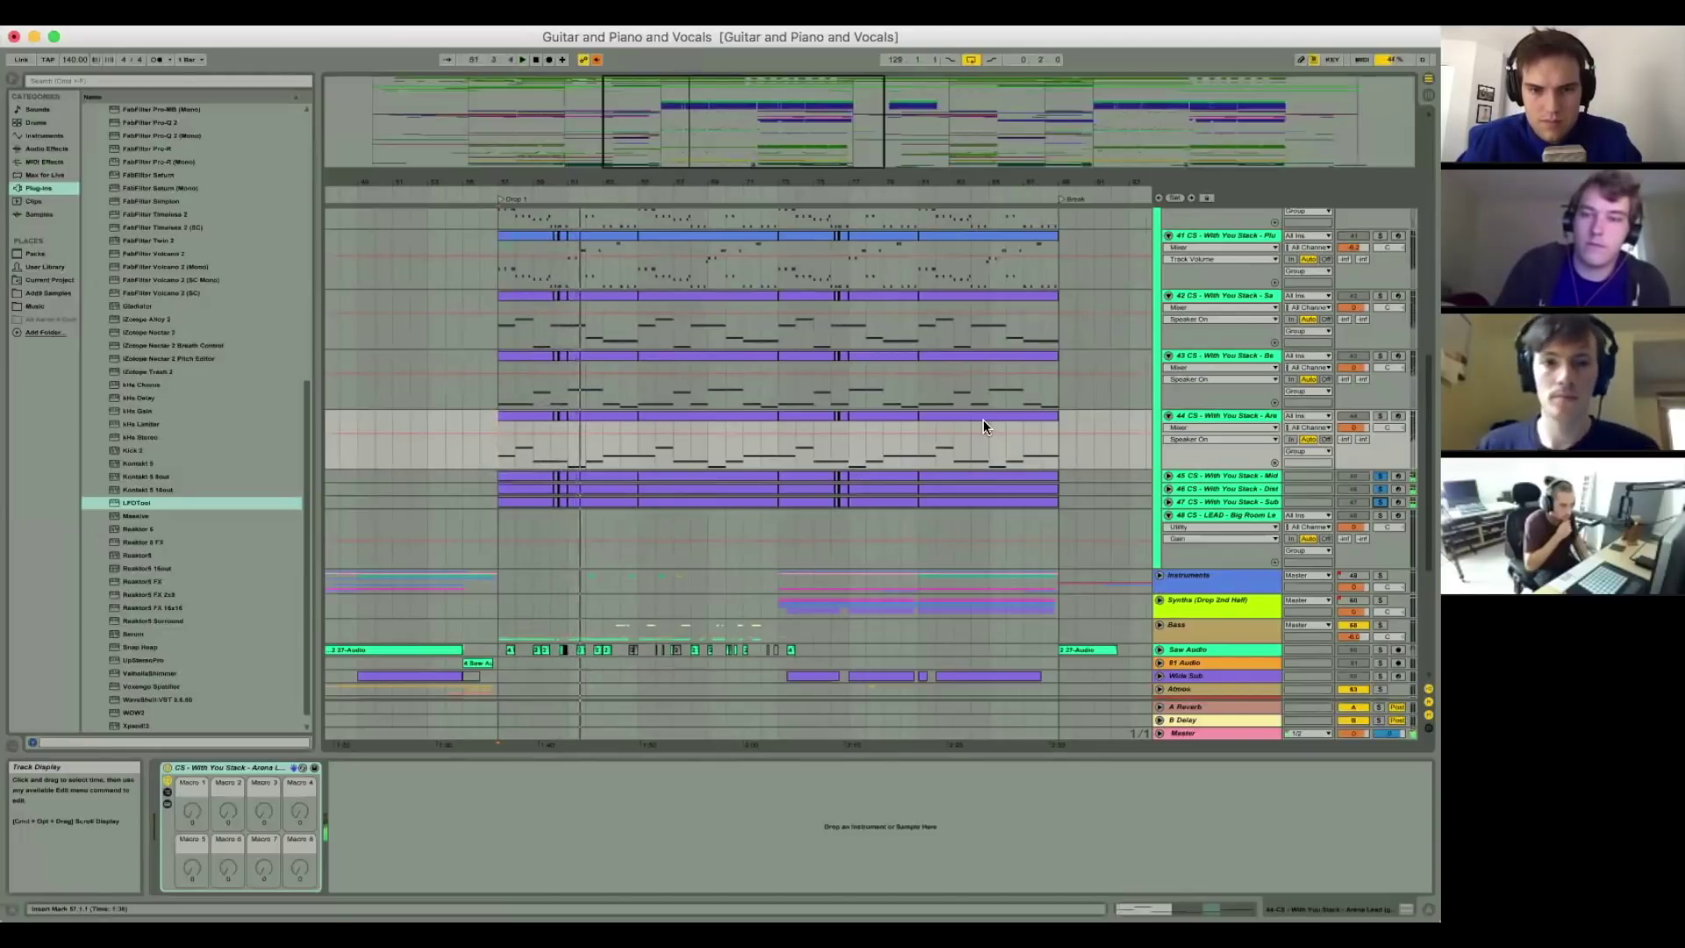
# Step: Solo the whole Supersaw 2 group again and play all its layers from the start of Drop 1
pyautogui.scroll(2, 983, 419)
pyautogui.scroll(10, 983, 419)
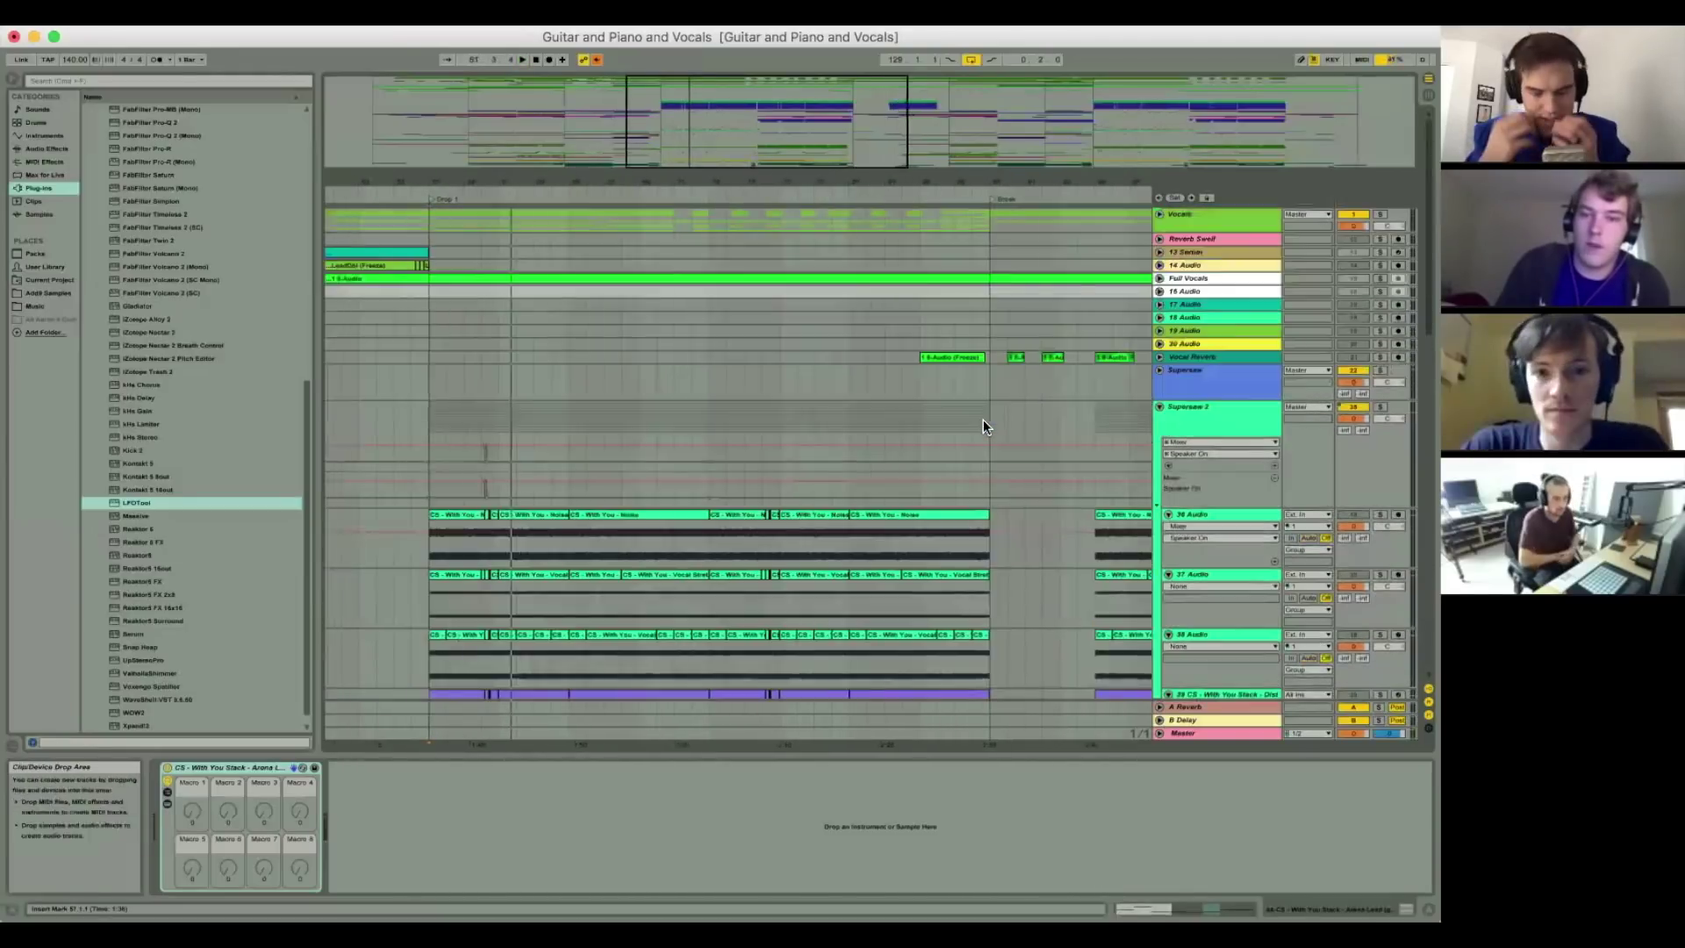
pyautogui.hscroll(-2, 983, 419)
pyautogui.scroll(-2, 982, 428)
pyautogui.click(962, 411)
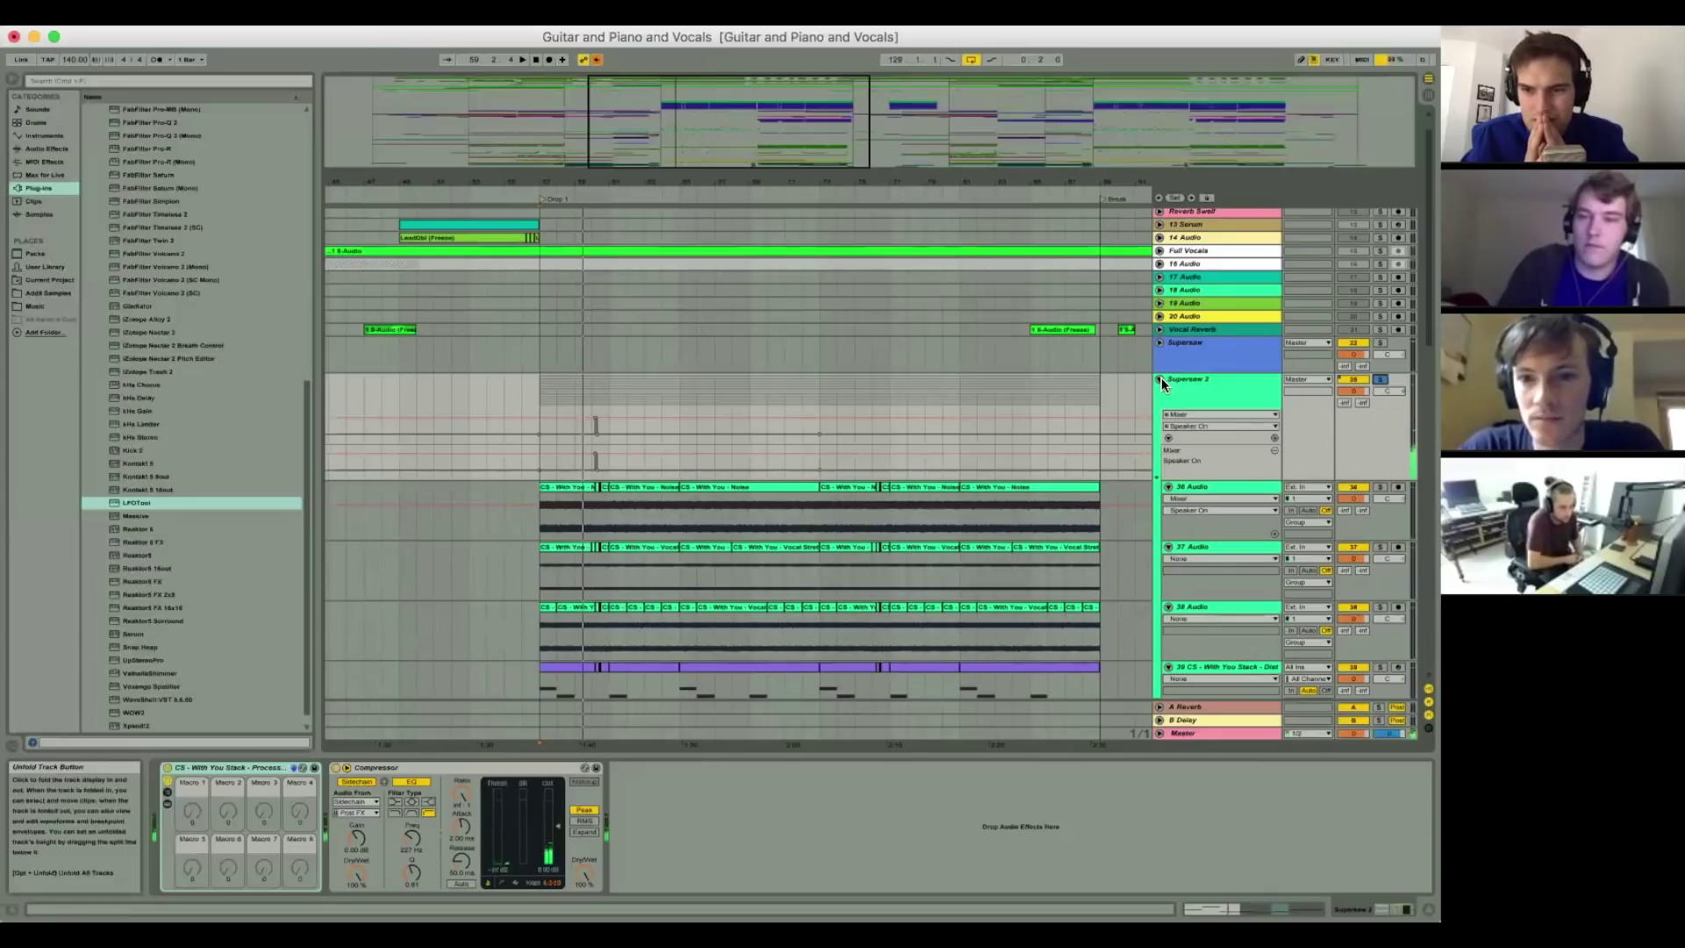
# Step: Show the EQ Eight and Saturator inside the Supersaw 2 group's processing rack, and fold the rack away
pyautogui.click(1207, 388)
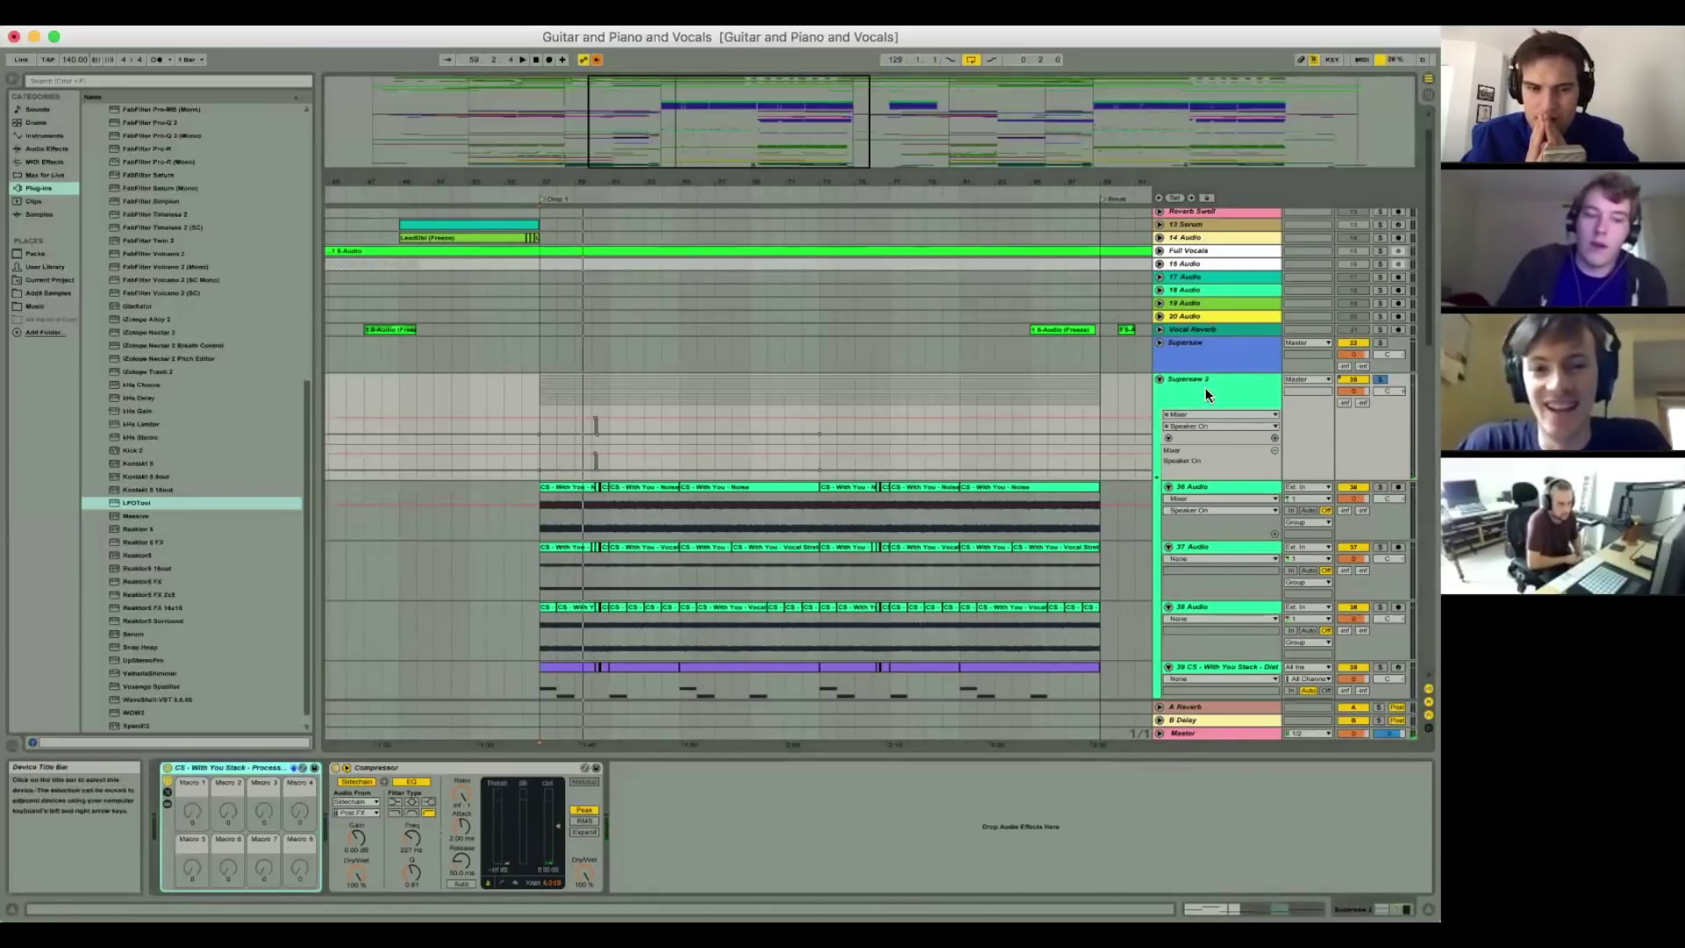
pyautogui.click(207, 802)
pyautogui.click(167, 794)
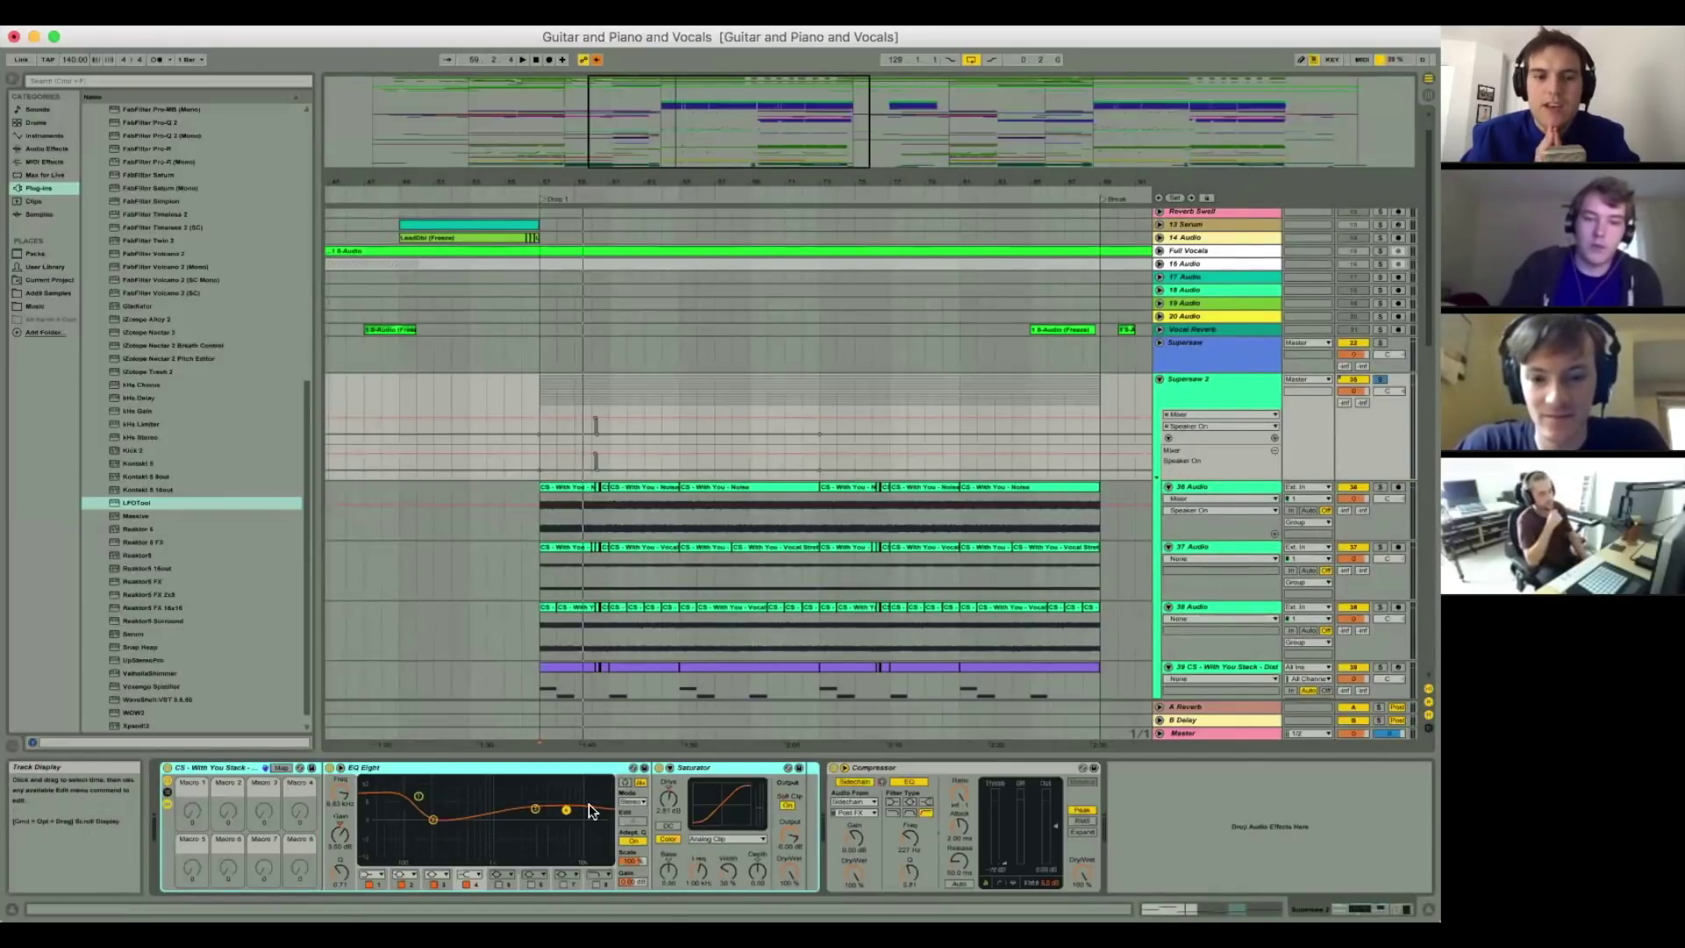
pyautogui.doubleClick(224, 767)
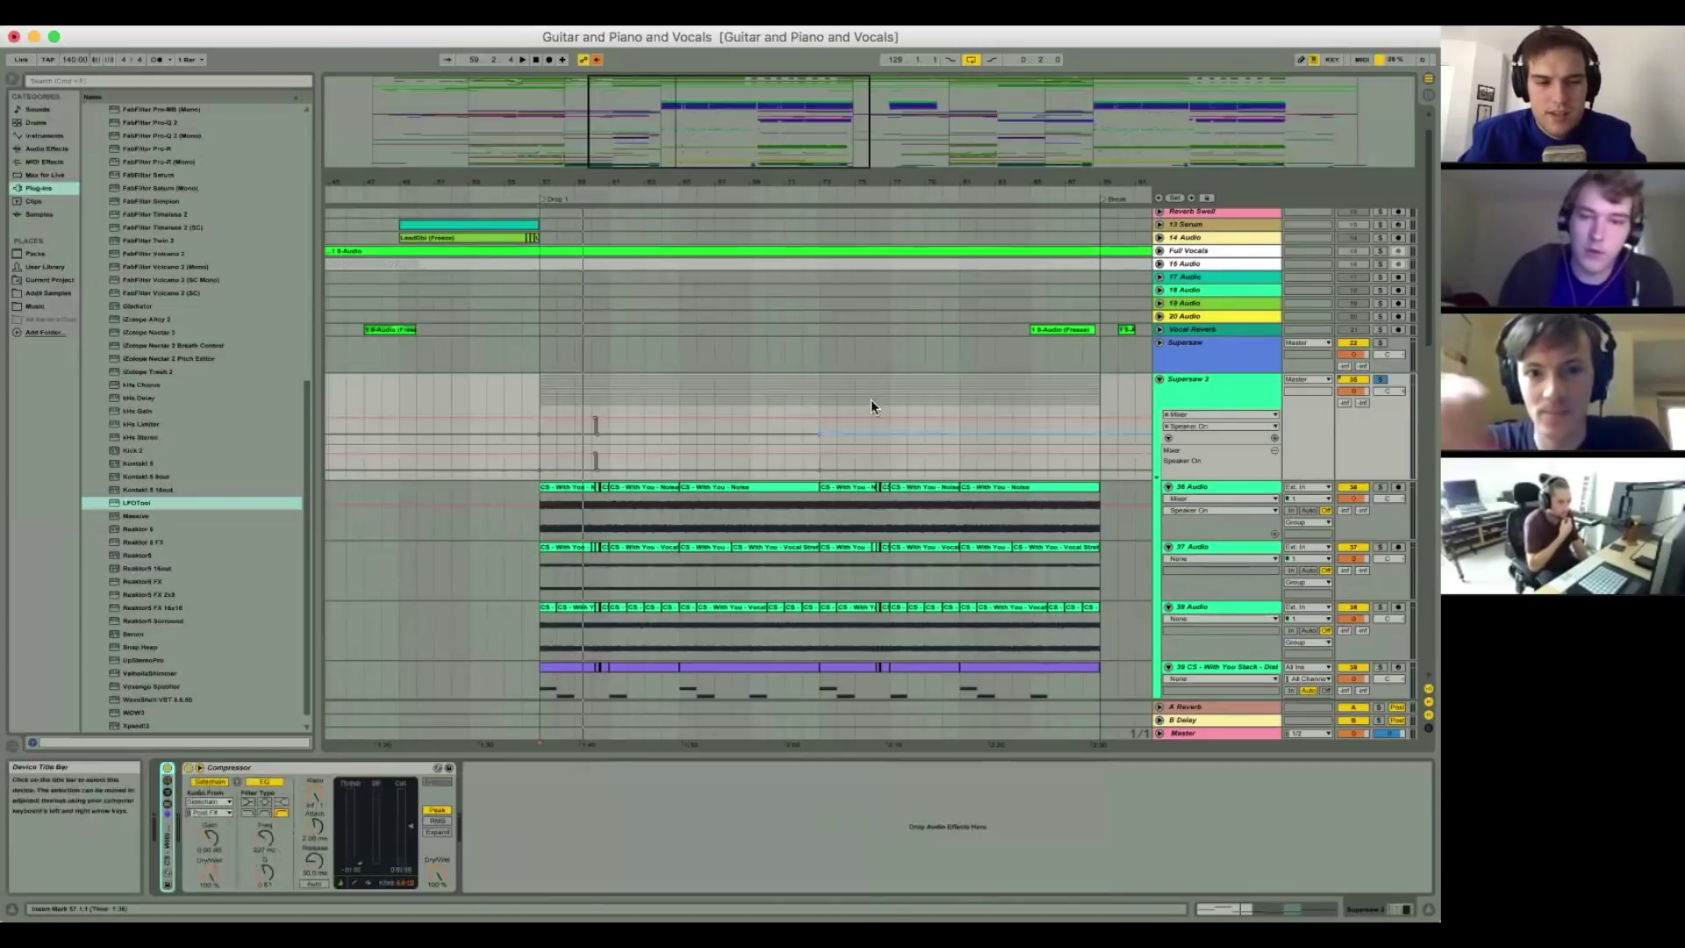
# Step: Fold the Supersaw 2 group and unfold the Saw Audio track to show its waveforms and automation lanes
pyautogui.click(1159, 379)
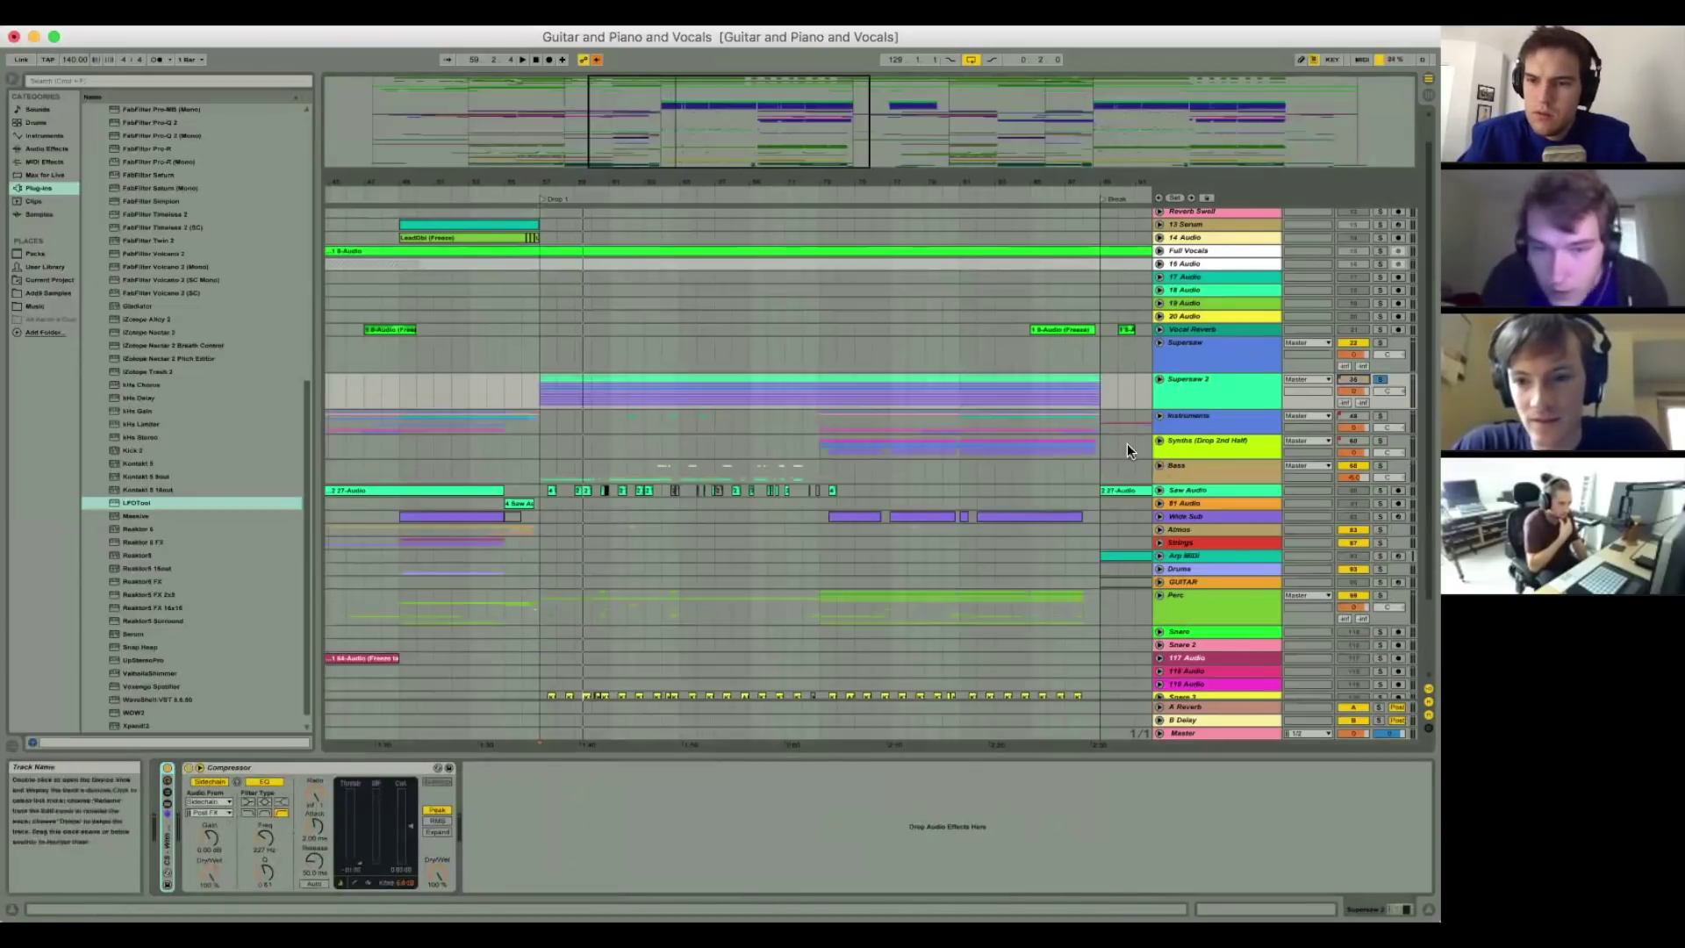
pyautogui.click(1160, 490)
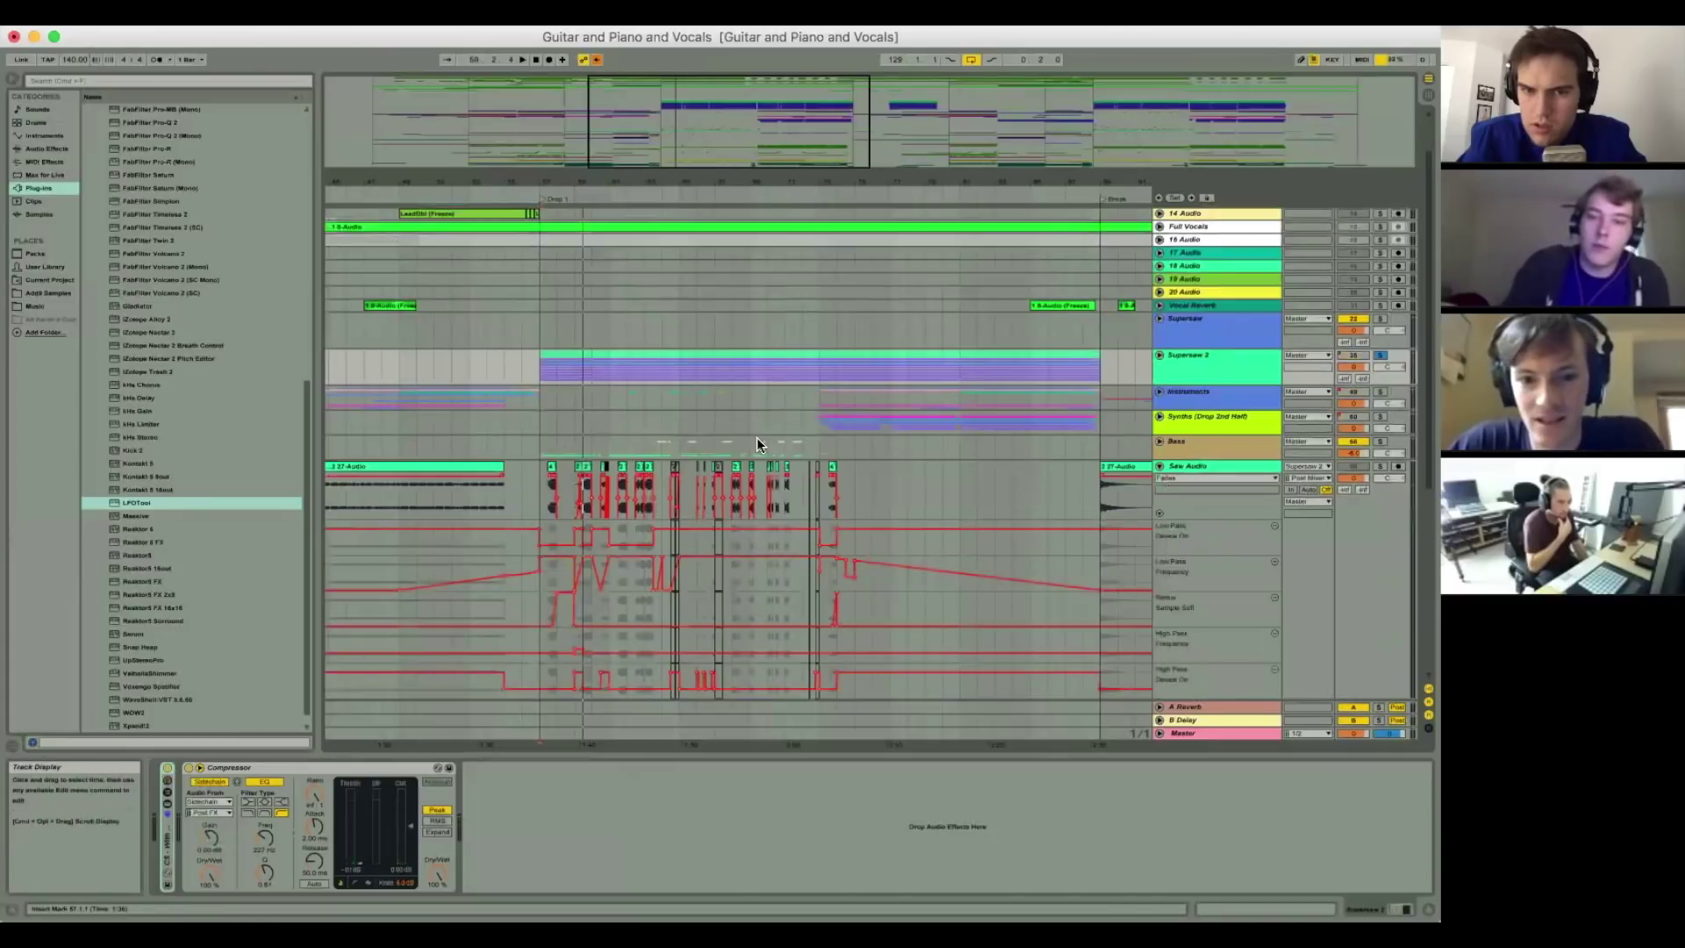
# Step: Solo the Saw Audio track and play its chopped clips from the start of Drop 1
pyautogui.click(1381, 466)
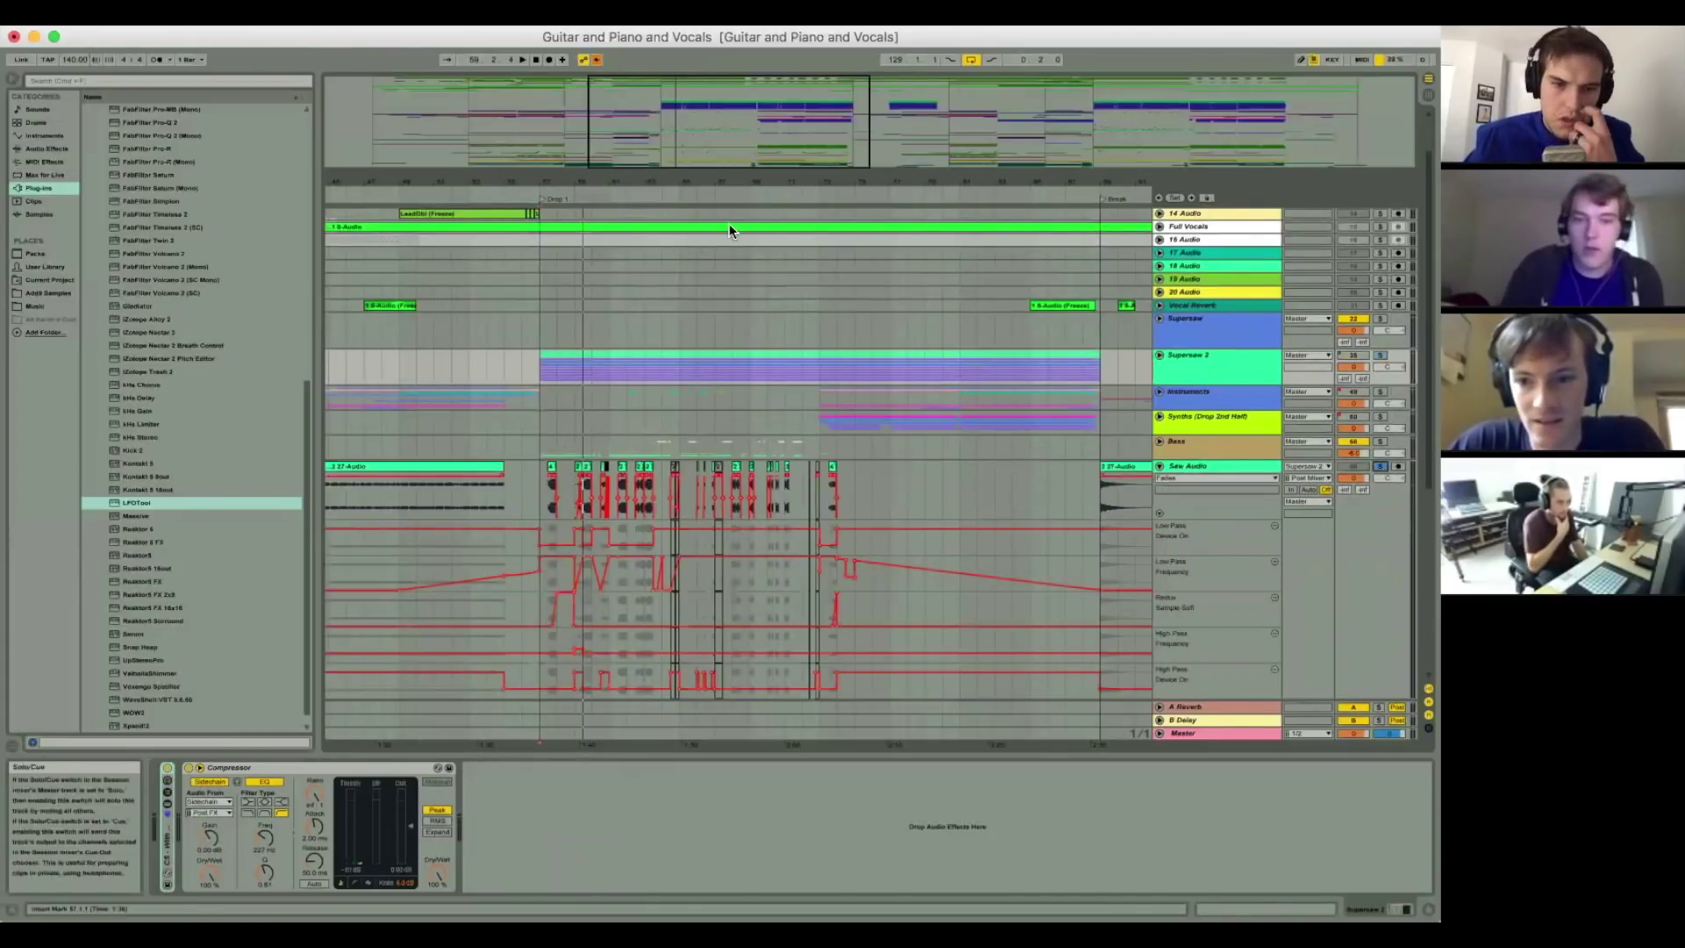
pyautogui.click(549, 467)
pyautogui.press('space')
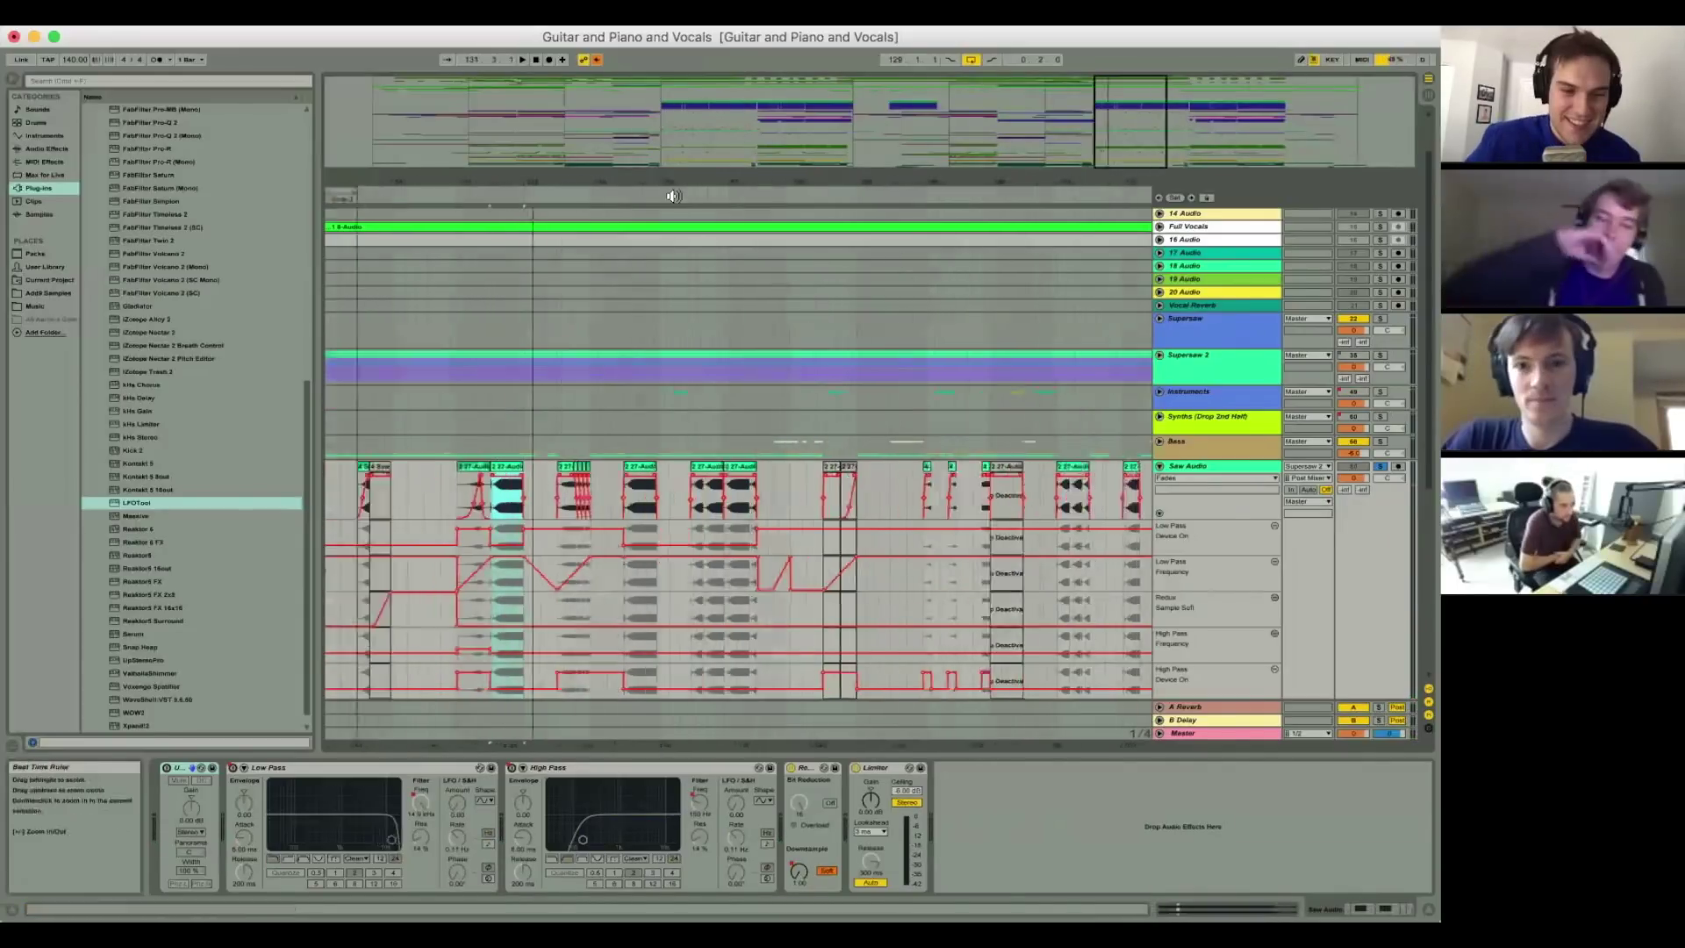
# Step: Show the transposition envelope of the first short Saw Audio clip in Drop 2, and return to the track's device chain
pyautogui.moveTo(670, 191); pyautogui.dragTo(681, 183)
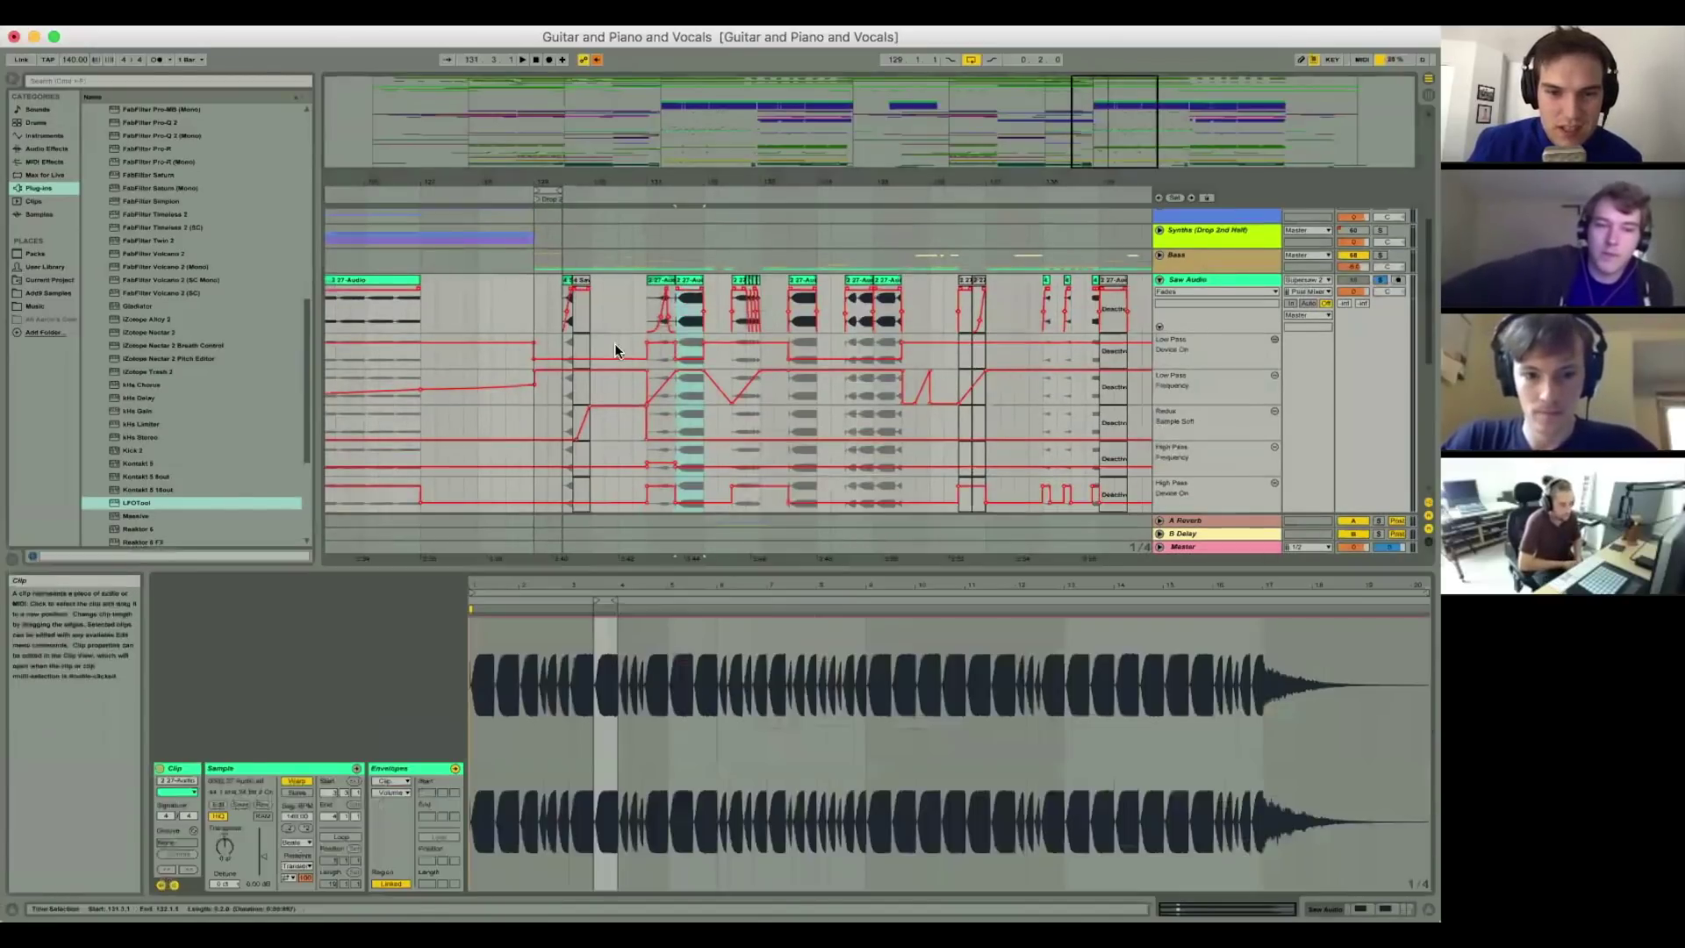
pyautogui.doubleClick(568, 279)
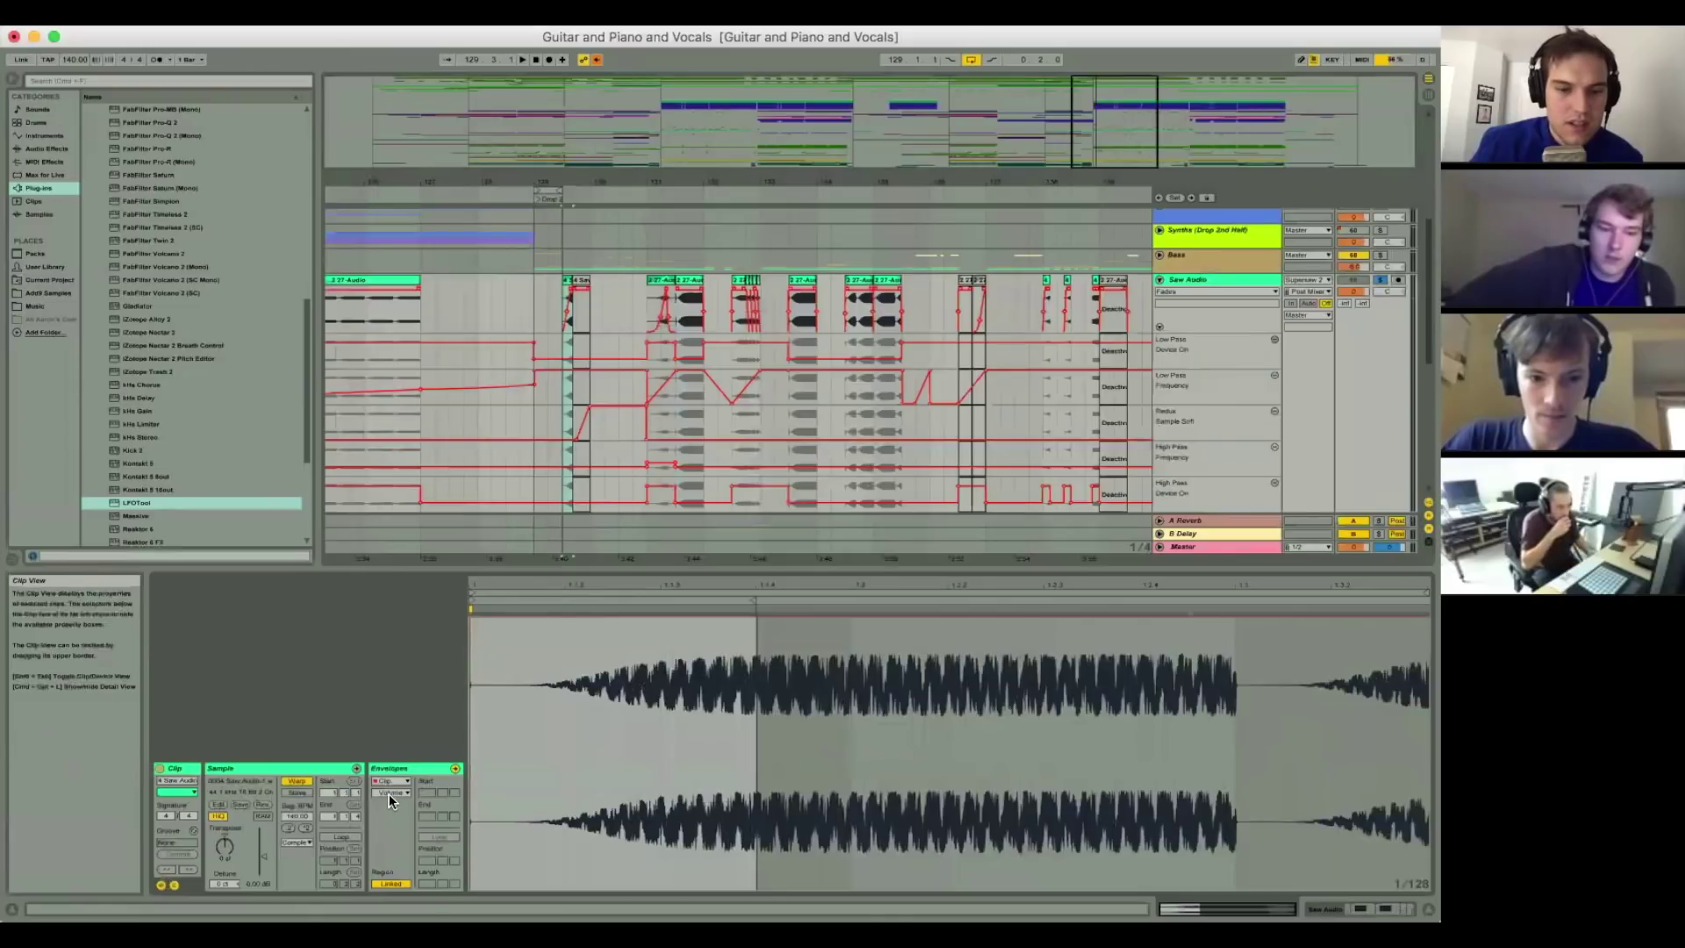
pyautogui.click(388, 793)
pyautogui.click(391, 817)
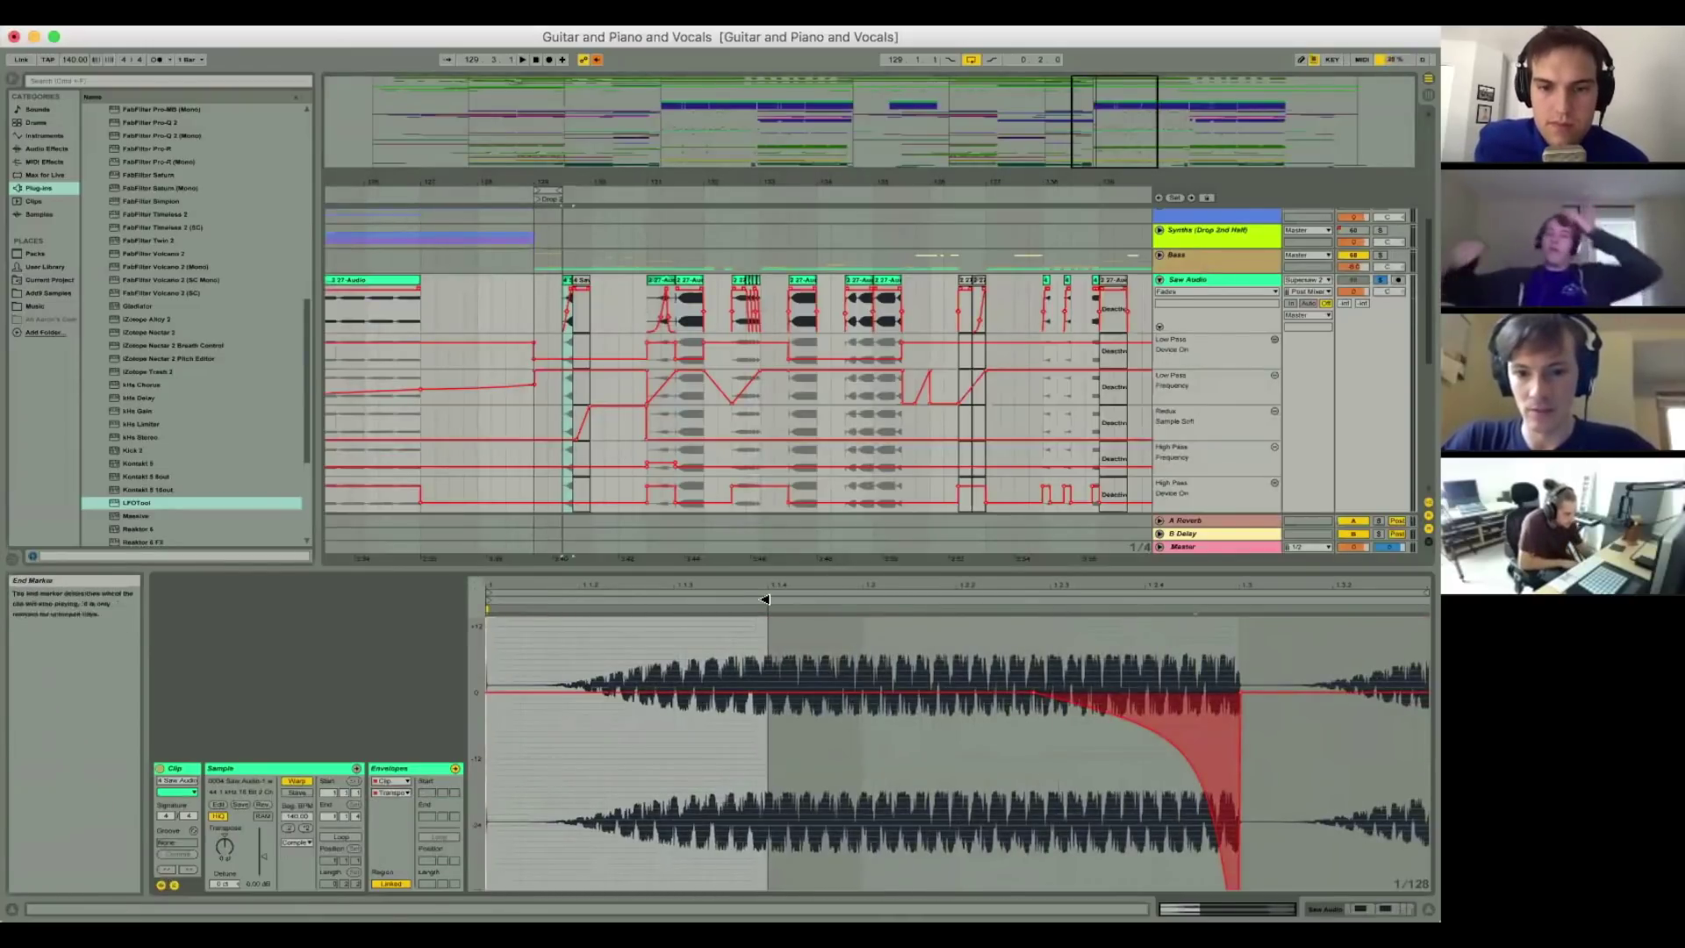
pyautogui.hotkey('shift', 'Tab')
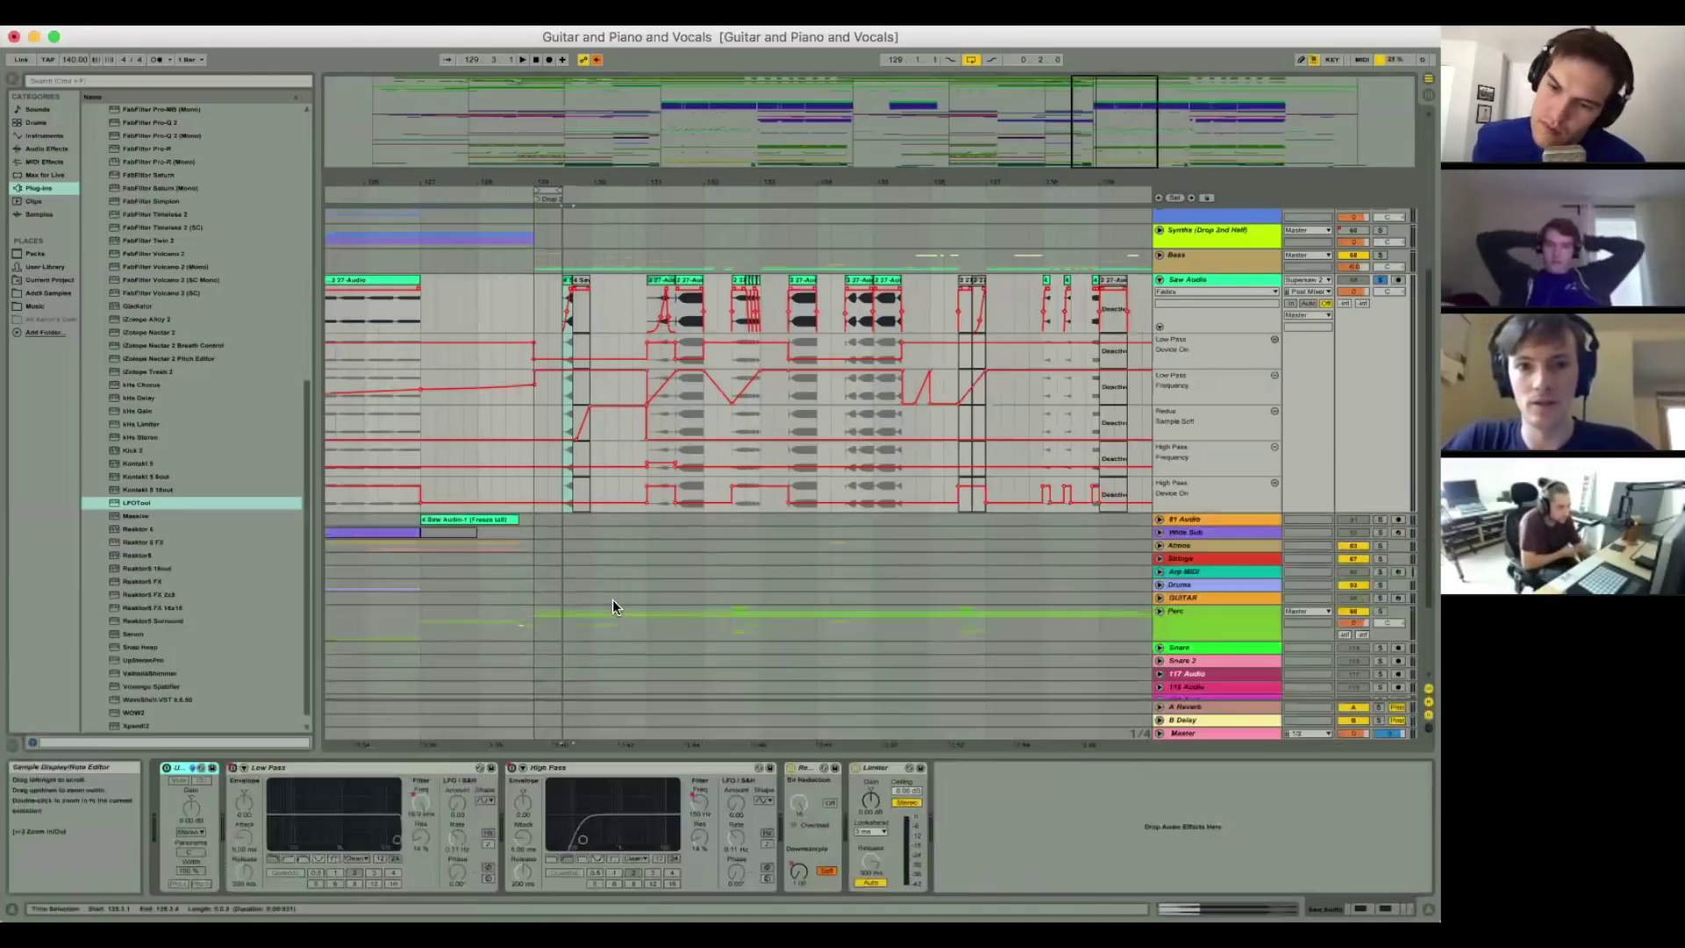
# Step: Select the Saw Audio clip at bar 131 in Drop 2, and fold the Saw Audio track
pyautogui.moveTo(692, 182); pyautogui.dragTo(754, 132)
pyautogui.click(656, 280)
pyautogui.press('-')
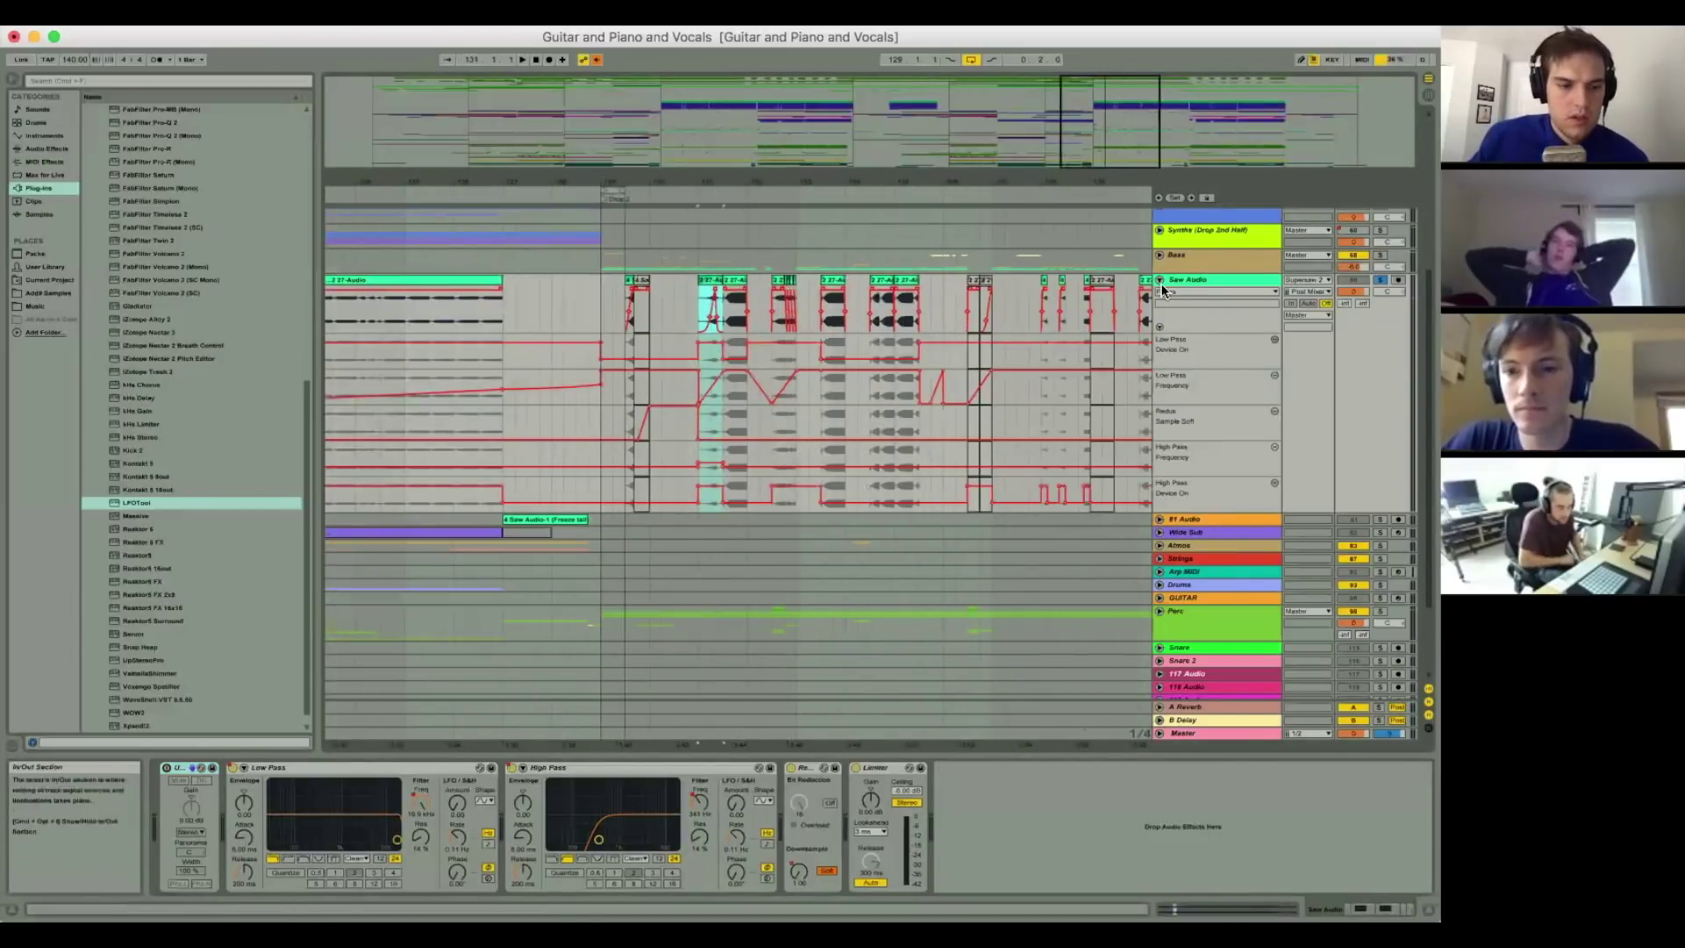
pyautogui.click(1159, 280)
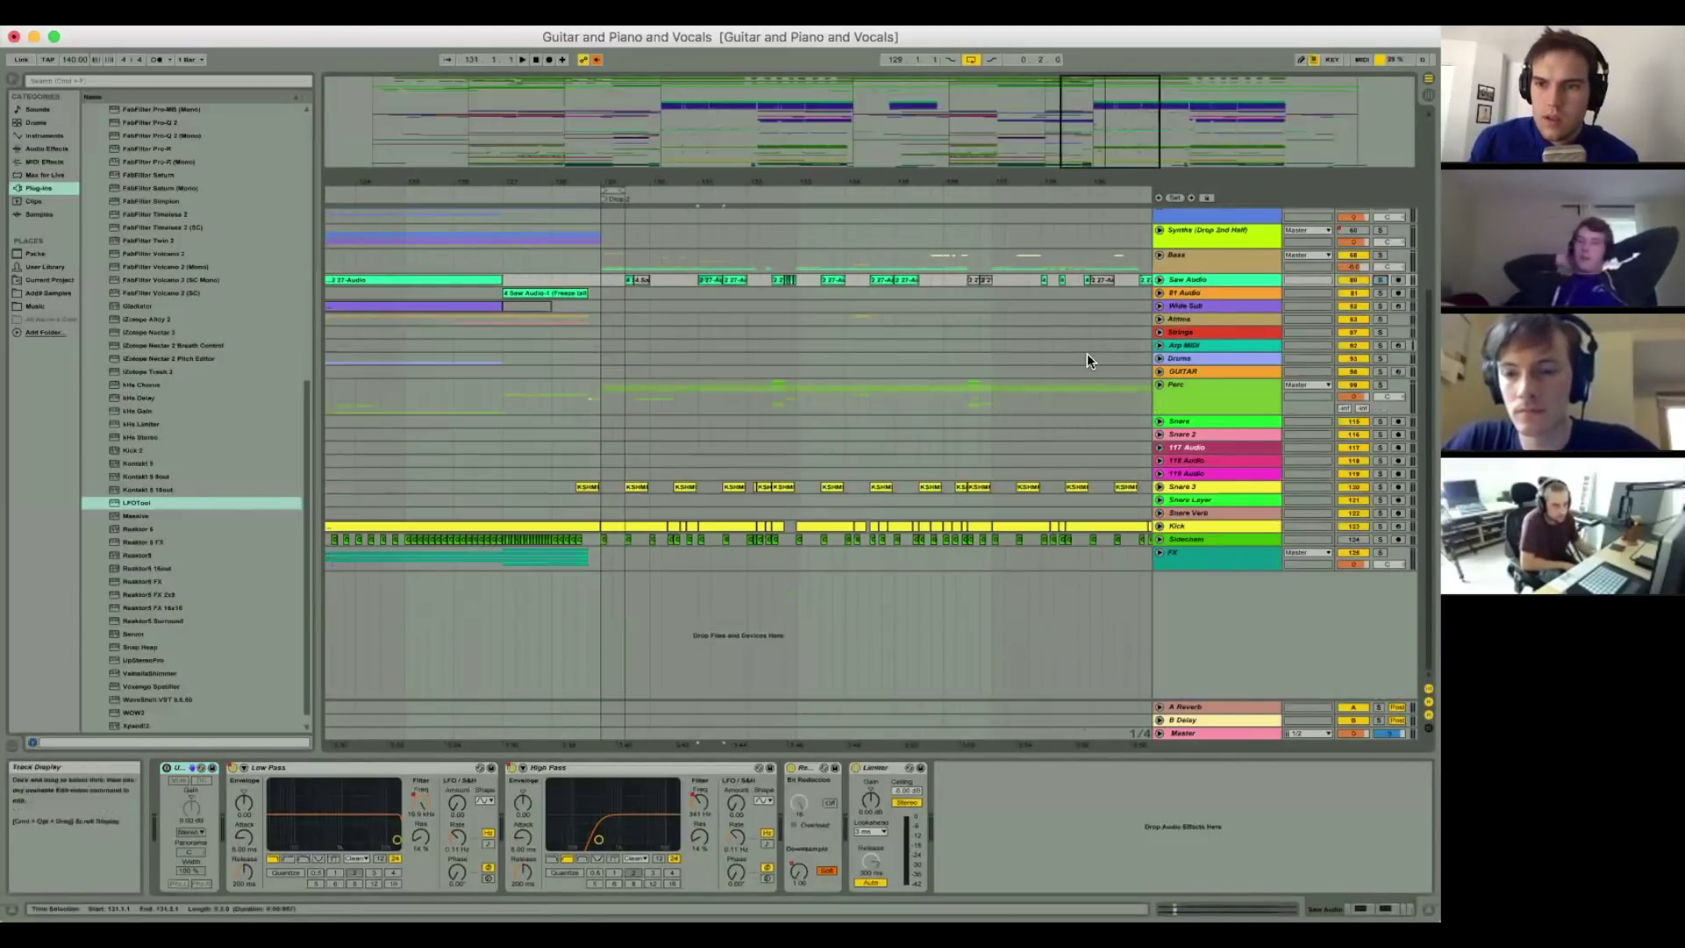
# Step: Examine the arrangement around Drop 2 across the vocal, supersaw, bass and percussion tracks
pyautogui.scroll(2, 1085, 353)
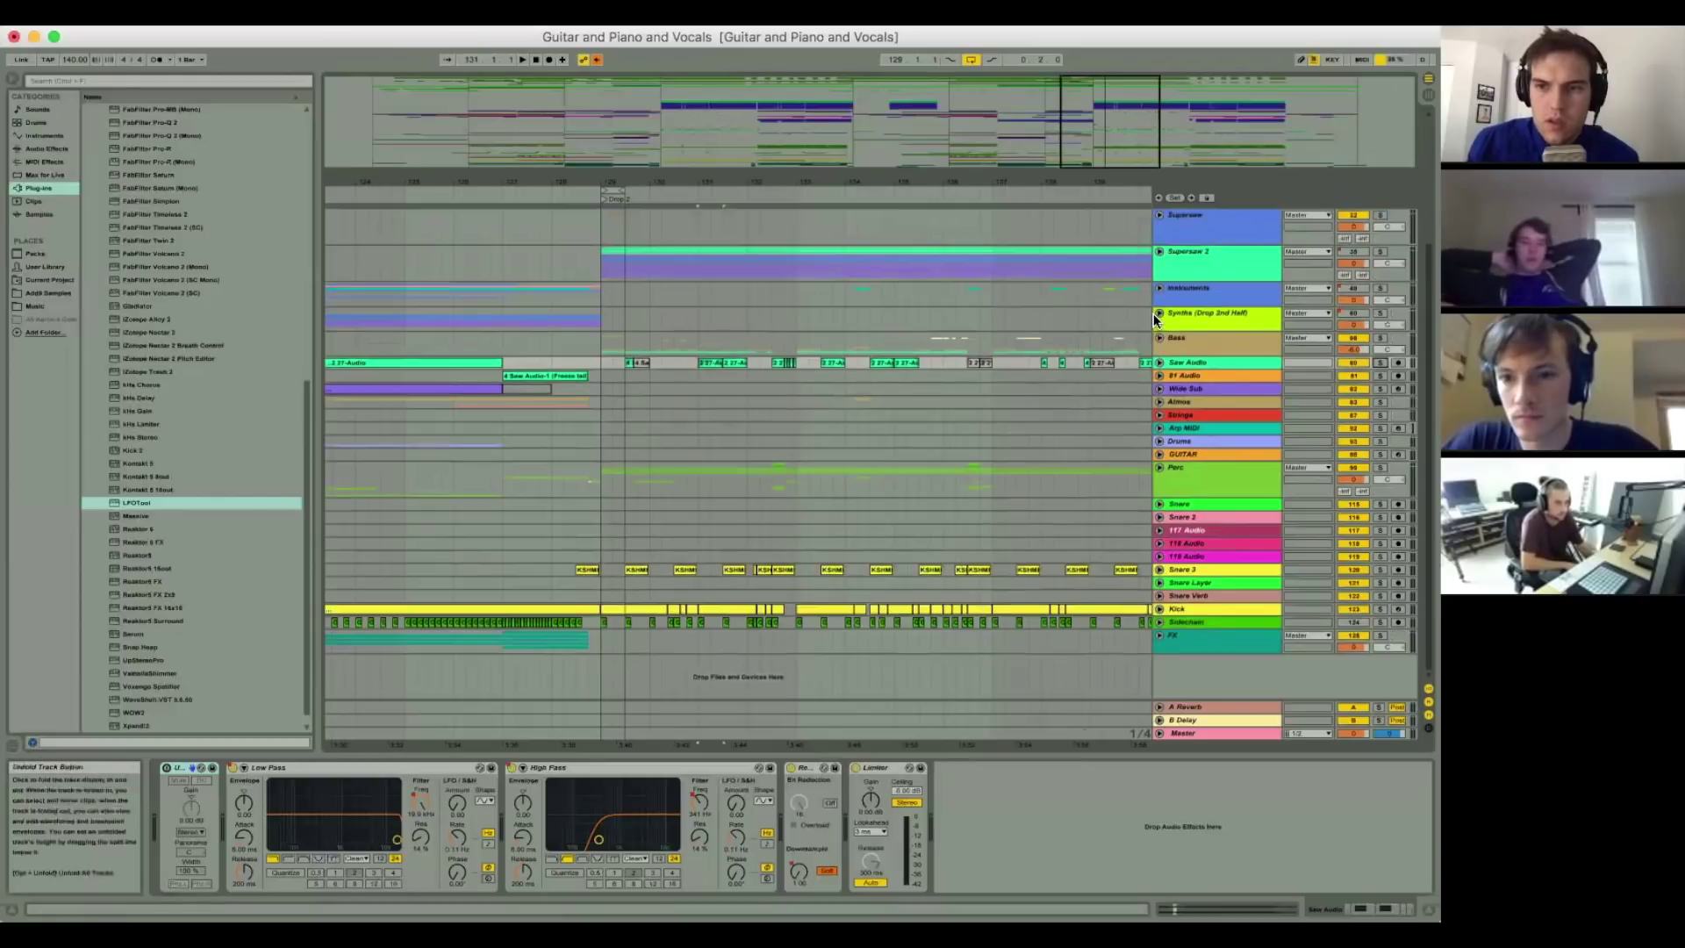
pyautogui.scroll(4, 1154, 313)
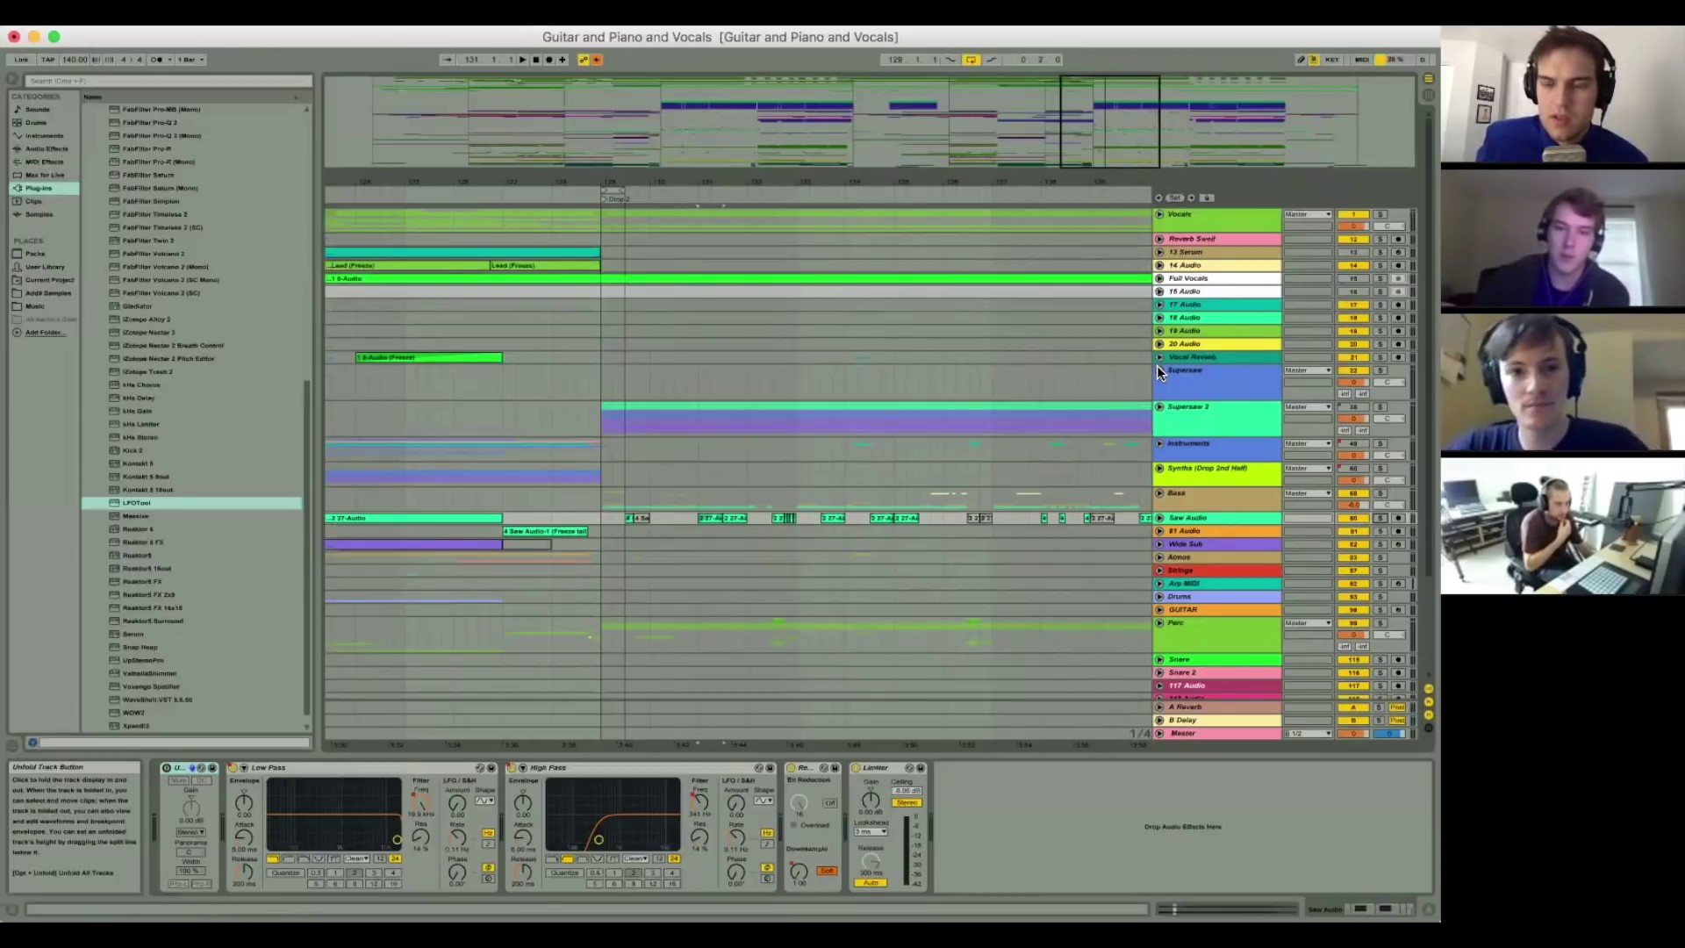
pyautogui.moveTo(602, 367); pyautogui.dragTo(721, 293)
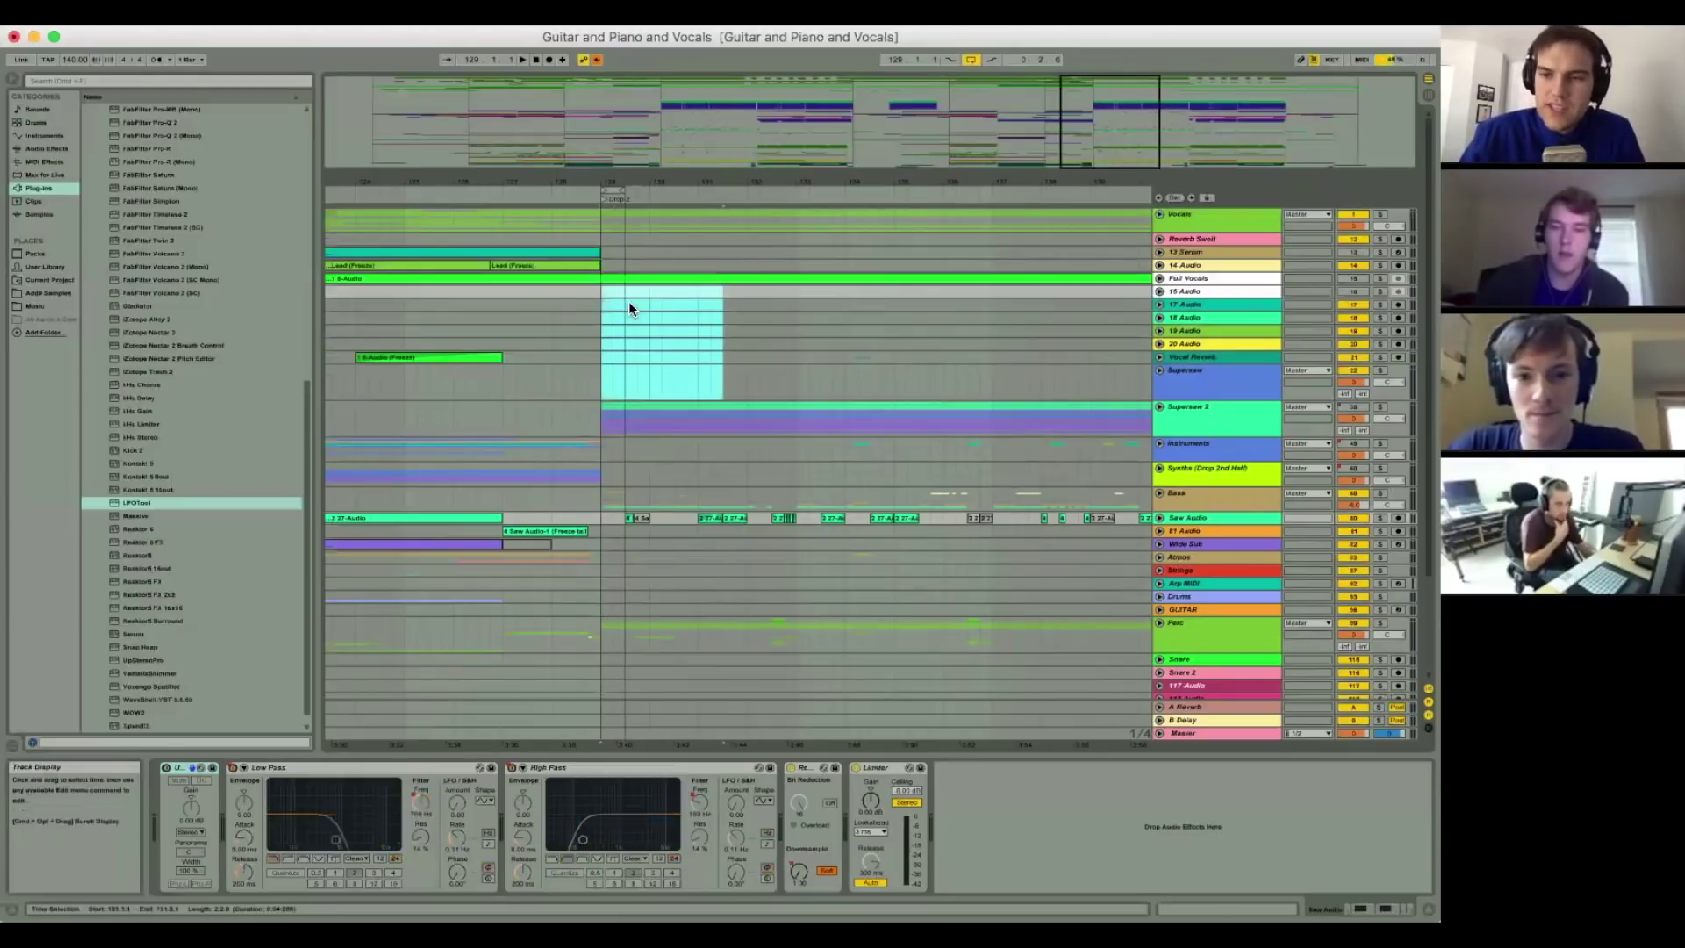
pyautogui.click(761, 341)
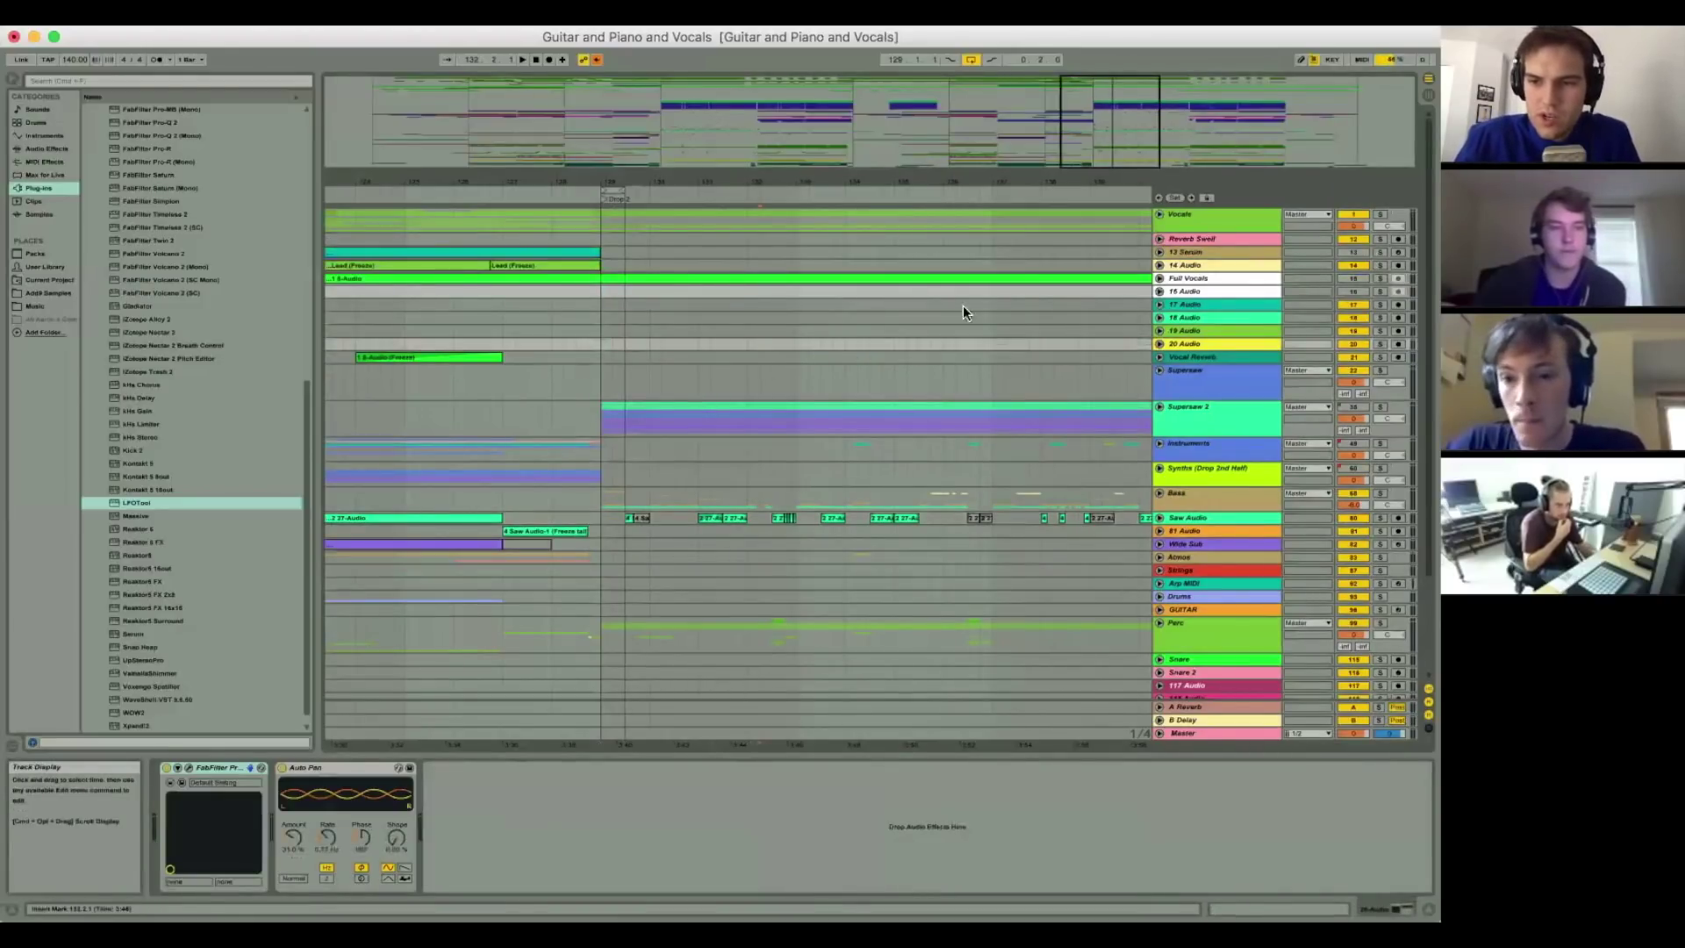
pyautogui.hscroll(-1, 992, 295)
pyautogui.hscroll(3, 993, 295)
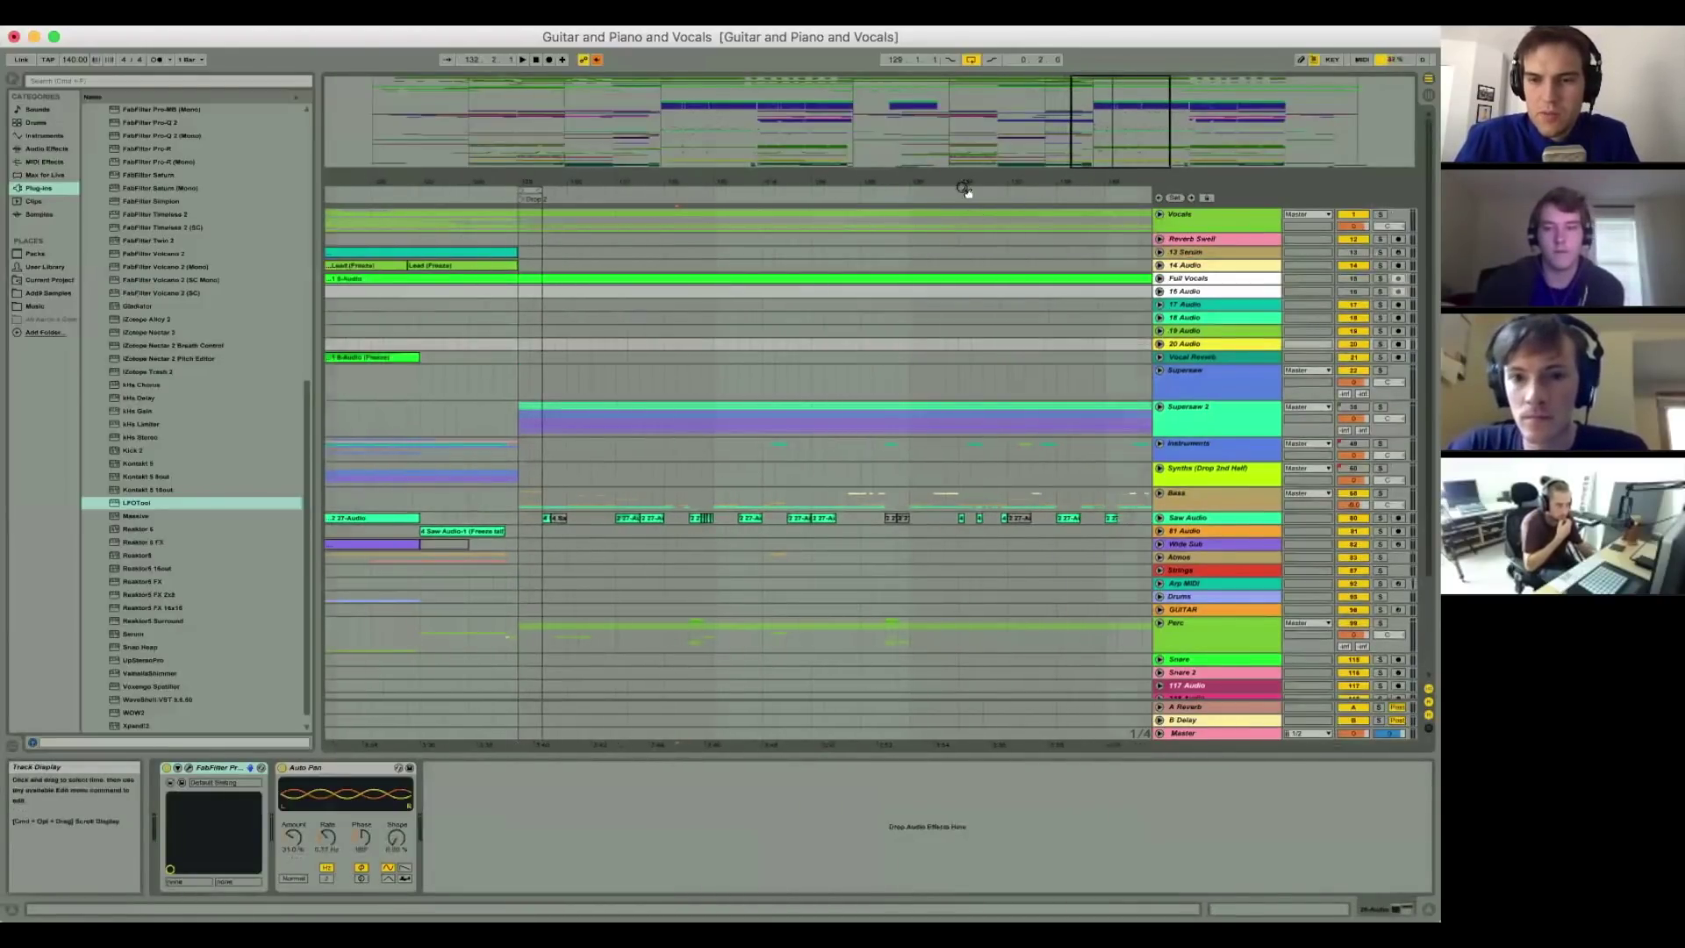
pyautogui.moveTo(963, 186); pyautogui.dragTo(936, 107)
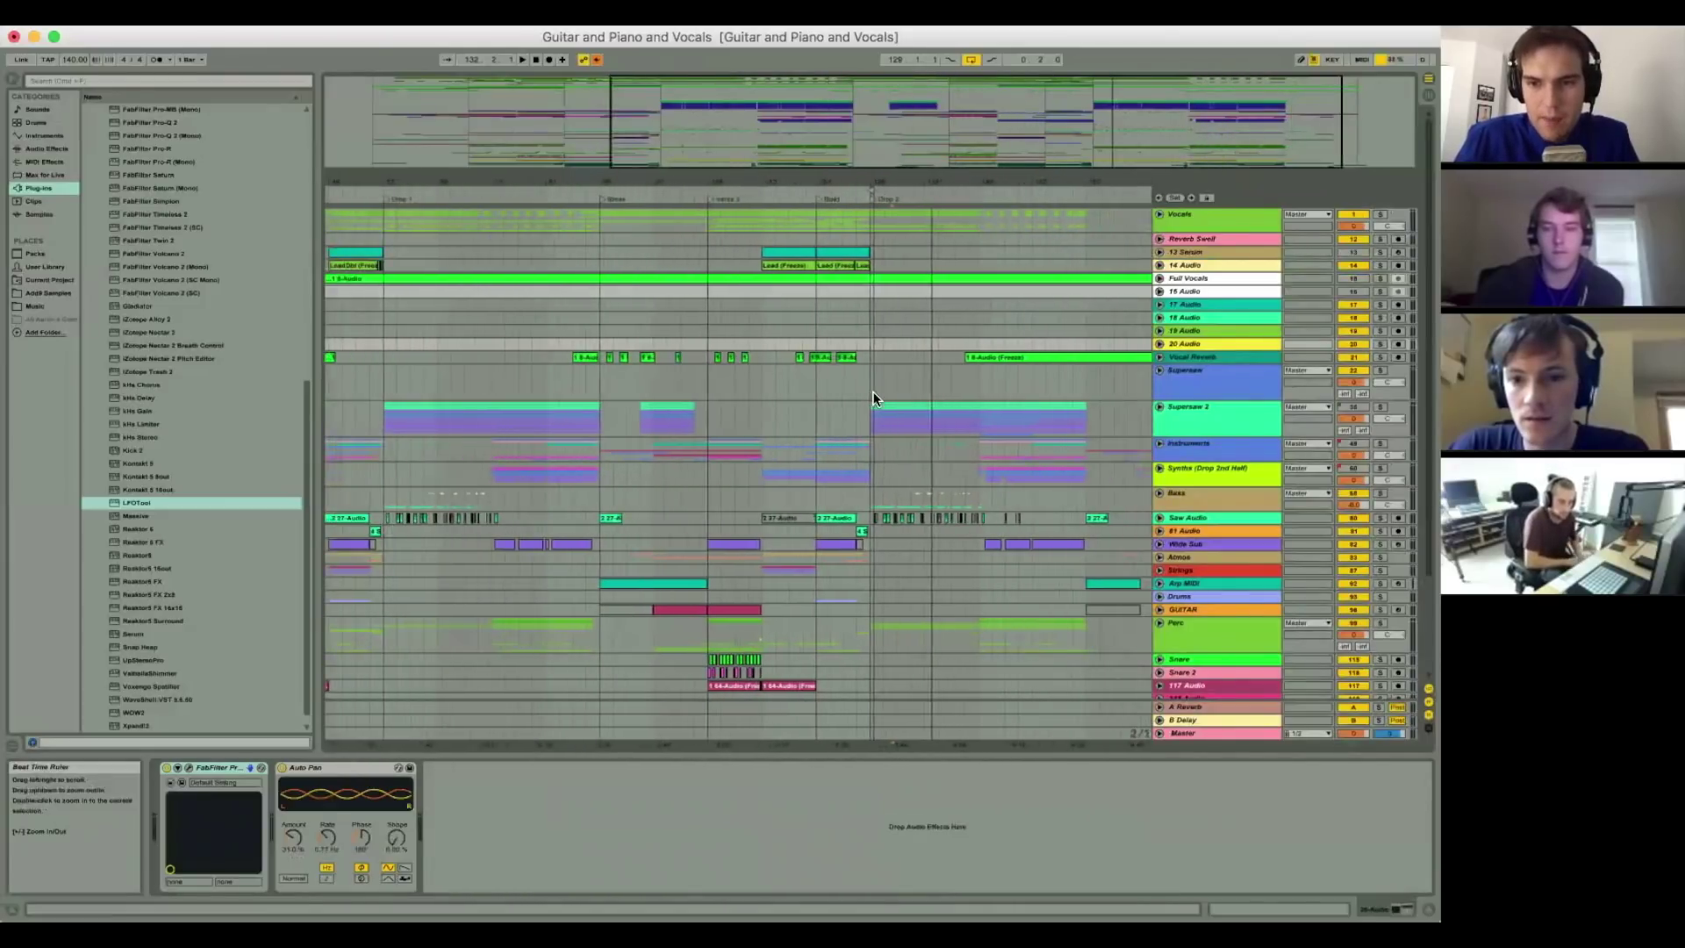
pyautogui.hscroll(3, 872, 392)
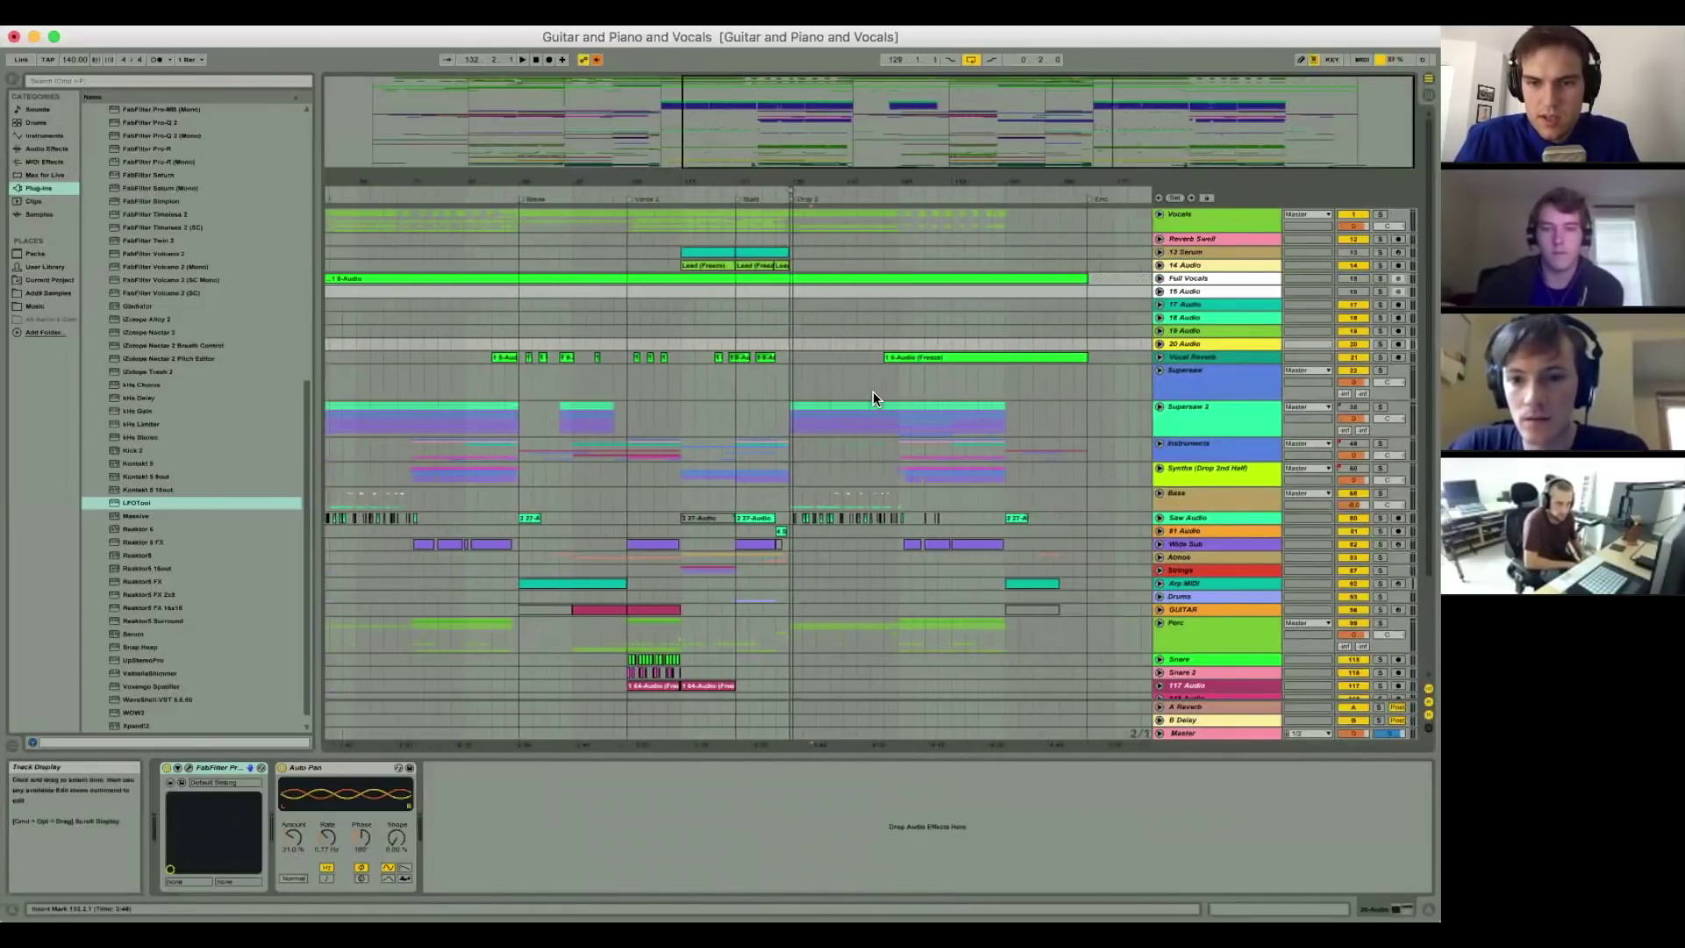
pyautogui.moveTo(935, 184)
pyautogui.mouseDown()
pyautogui.moveTo(831, 329)
pyautogui.moveTo(793, 214)
pyautogui.moveTo(762, 182)
pyautogui.mouseUp()
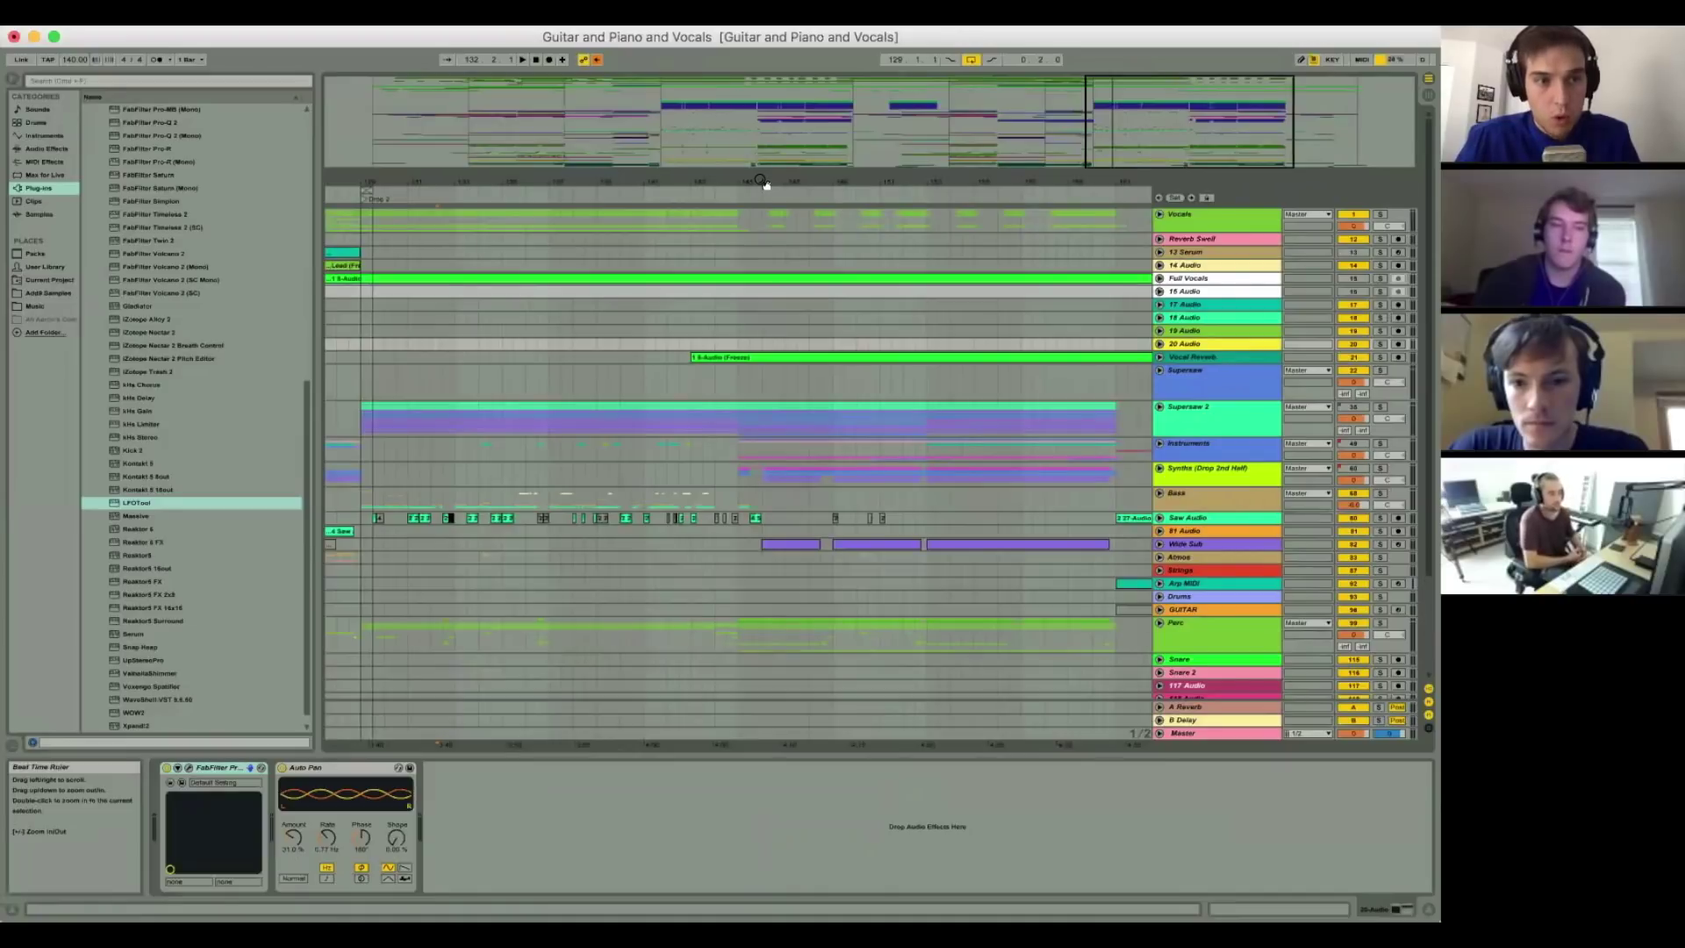
# Step: Mark bar 145 in Drop 2 on the Supersaw, 17 Audio and 20 Audio tracks, and re-enable the automation
pyautogui.click(735, 425)
pyautogui.click(739, 379)
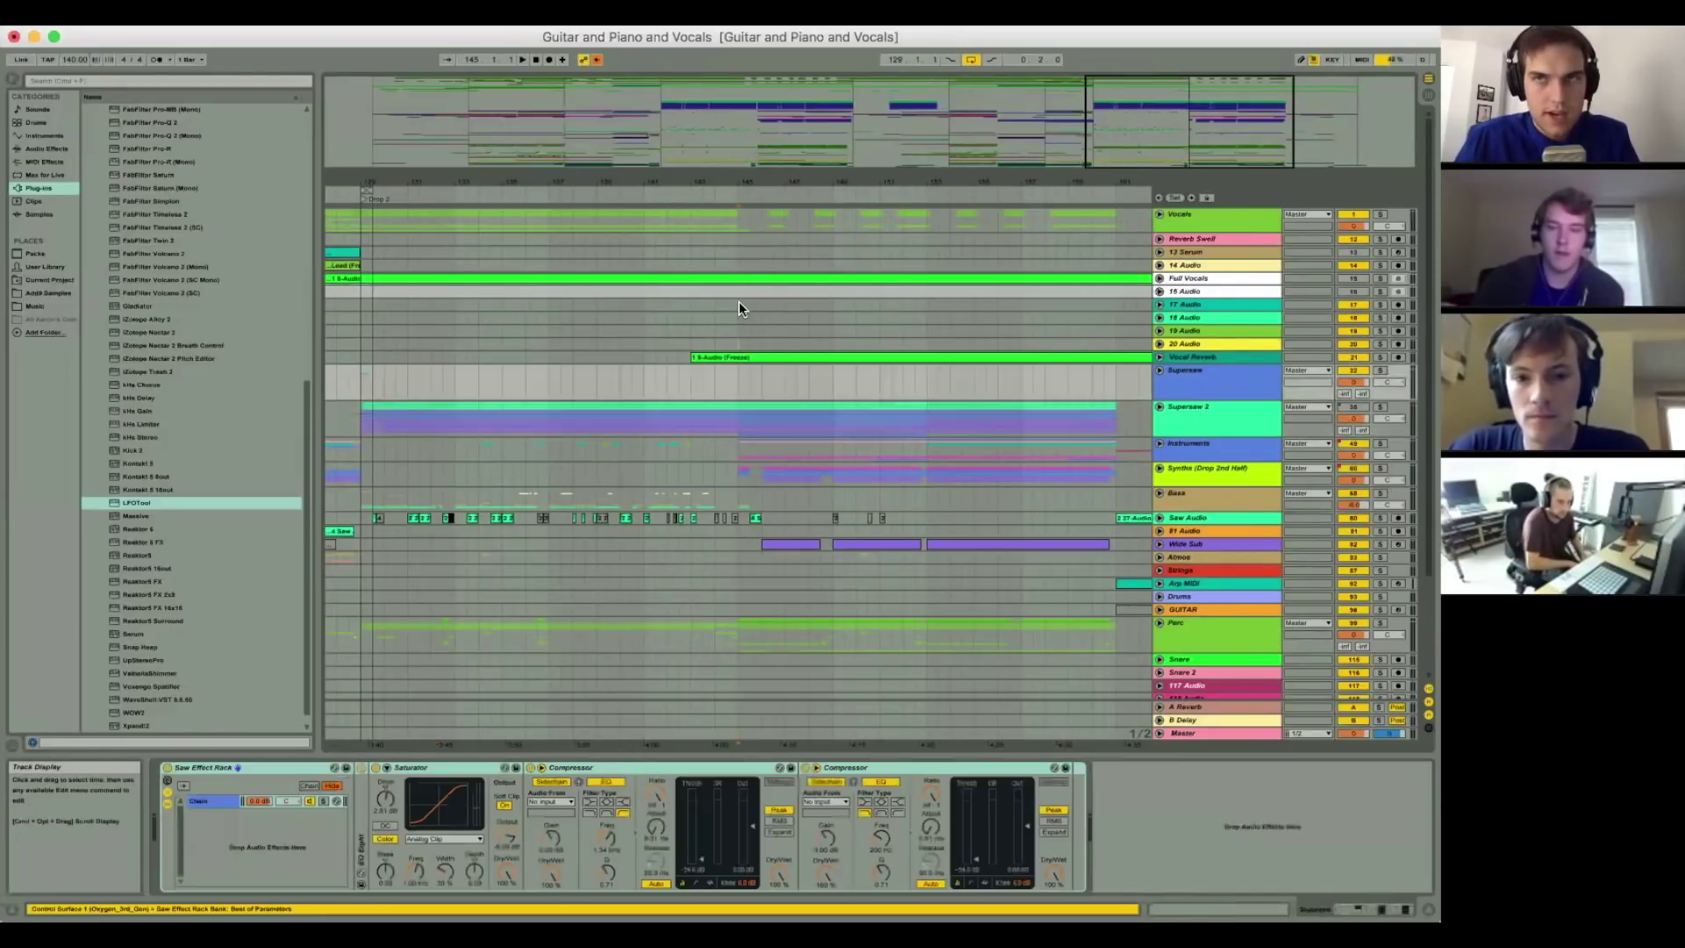
pyautogui.click(737, 344)
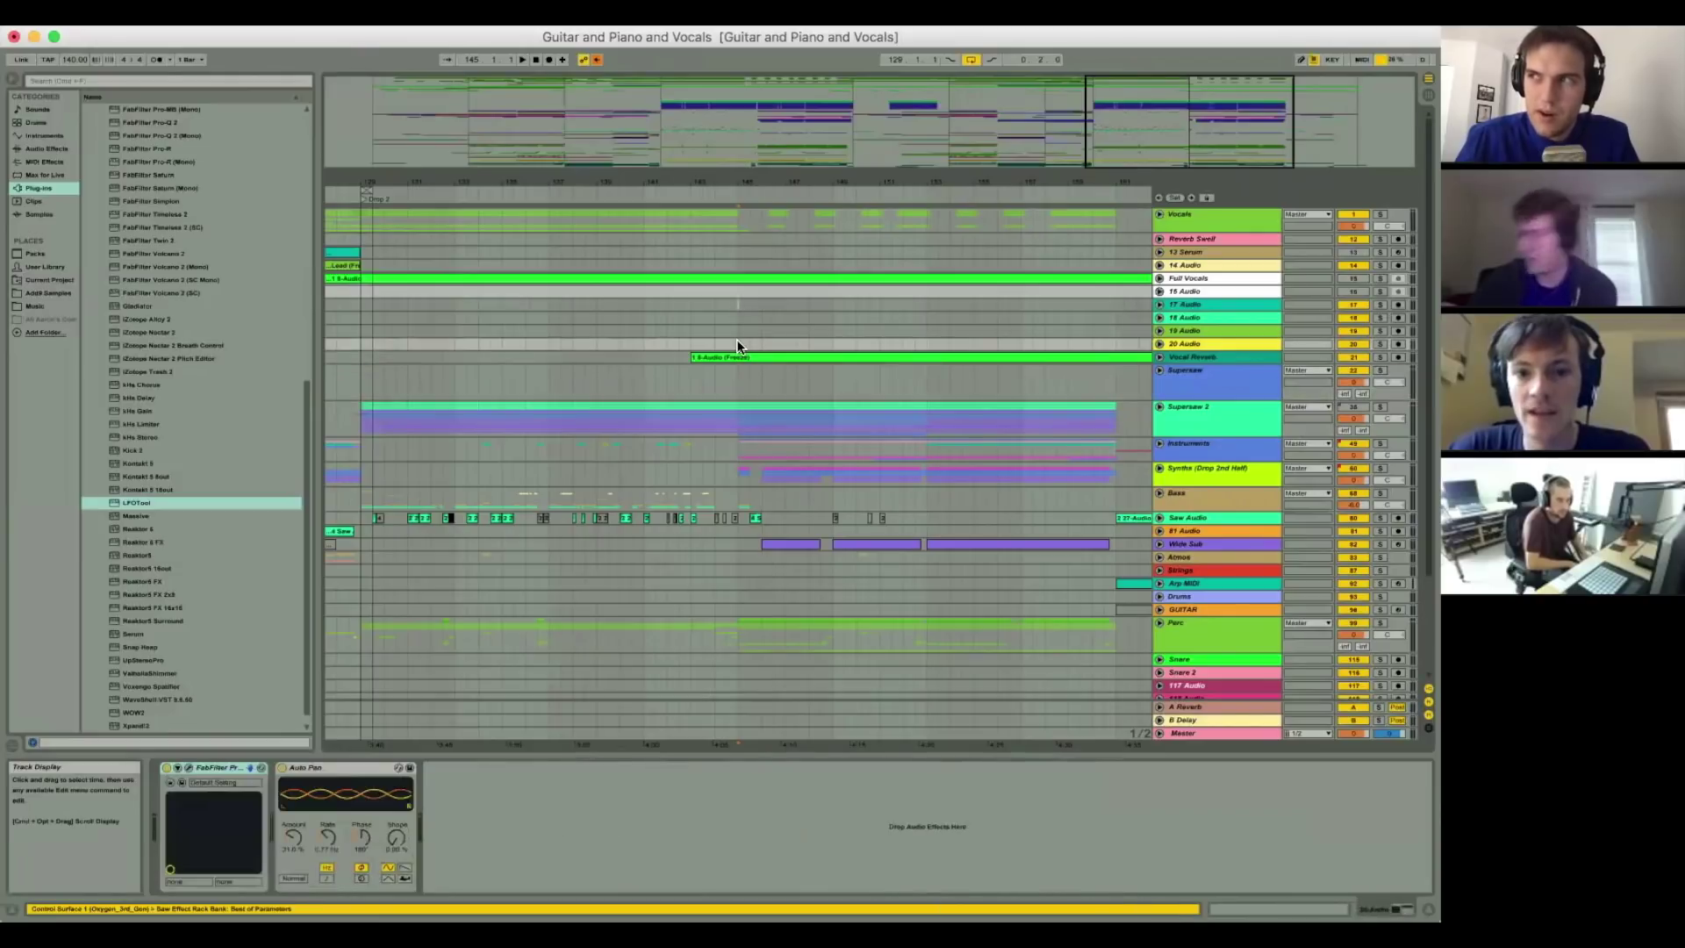
pyautogui.click(736, 304)
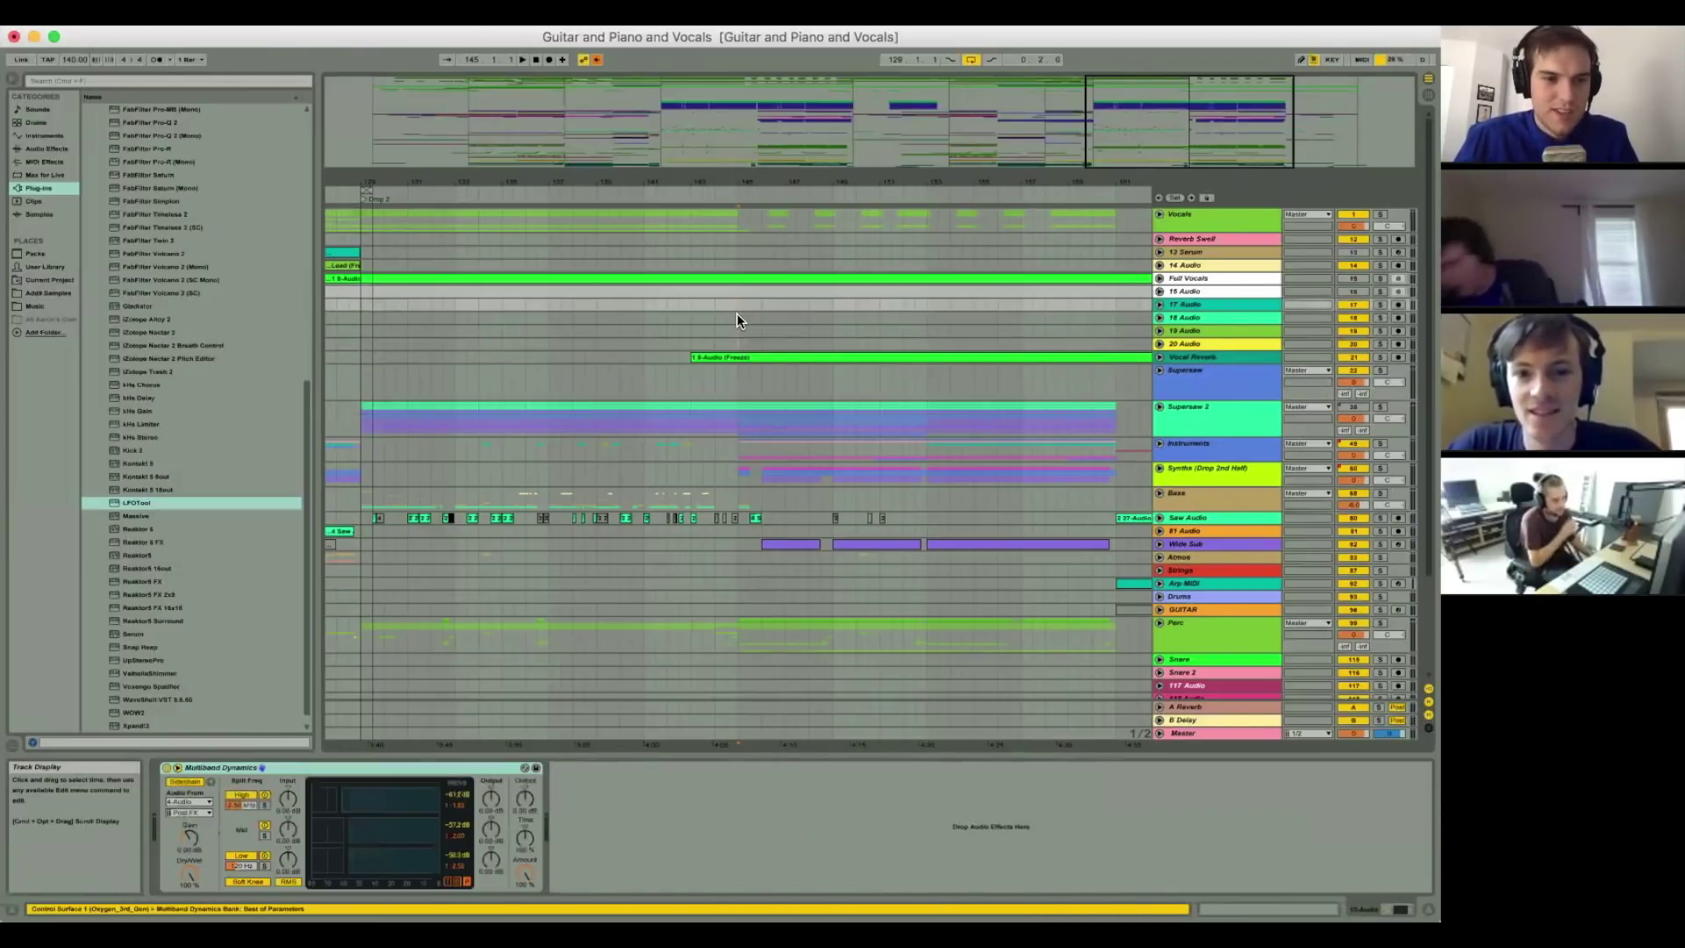
pyautogui.click(736, 314)
pyautogui.click(736, 307)
pyautogui.click(737, 346)
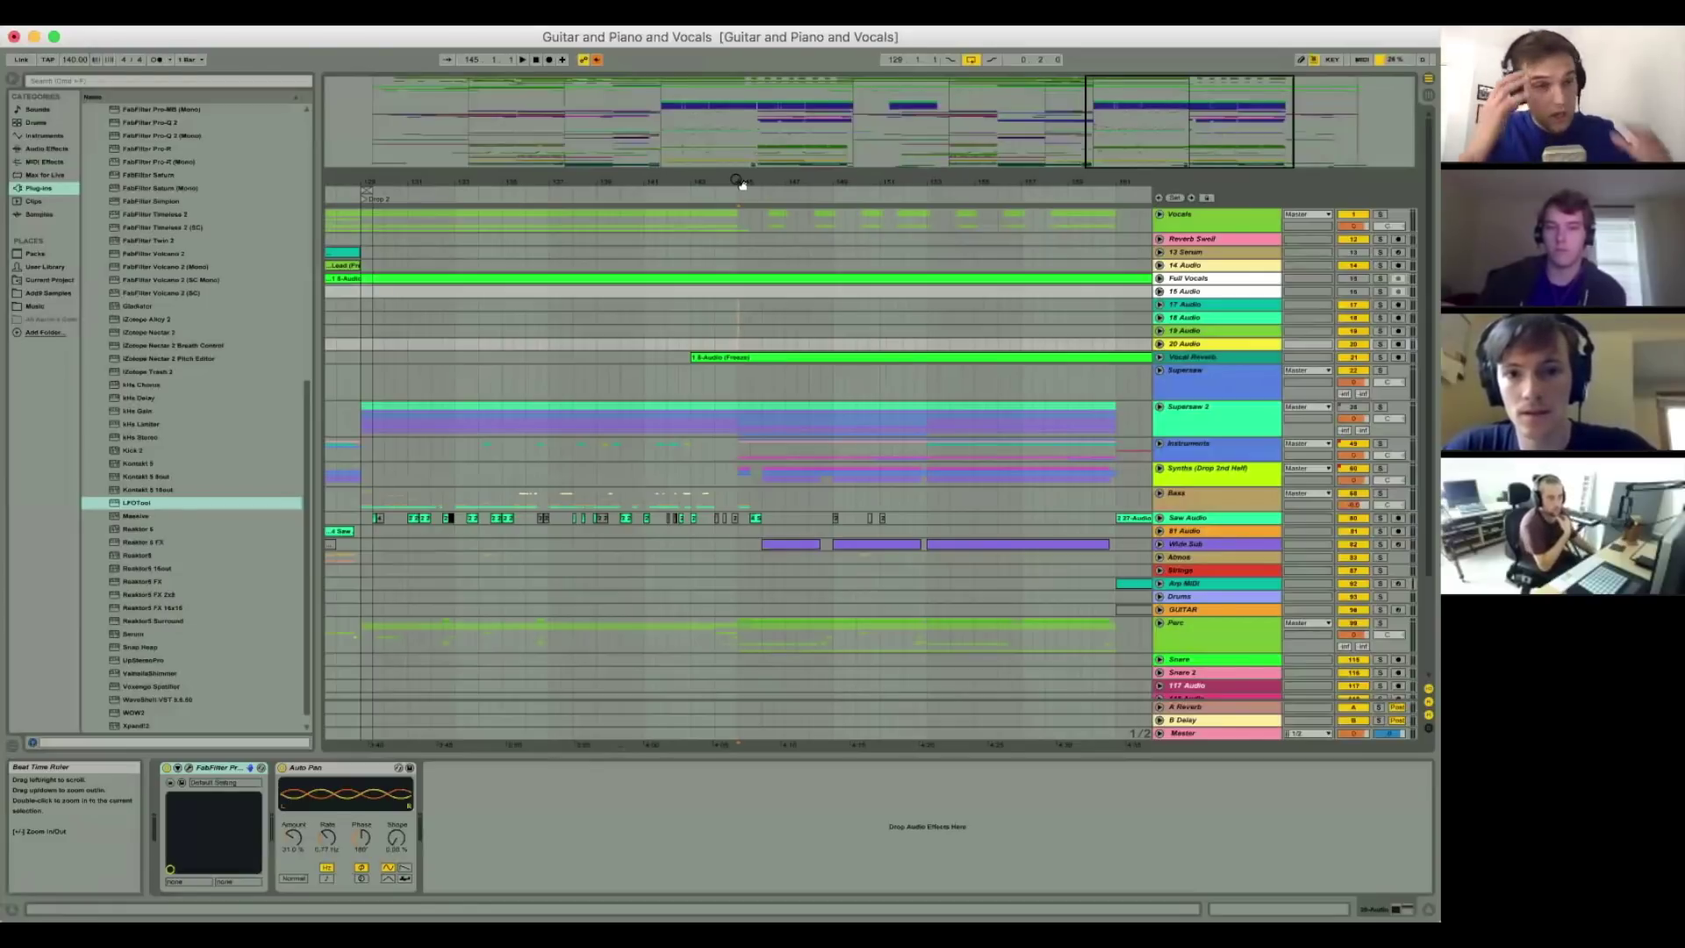
pyautogui.click(739, 304)
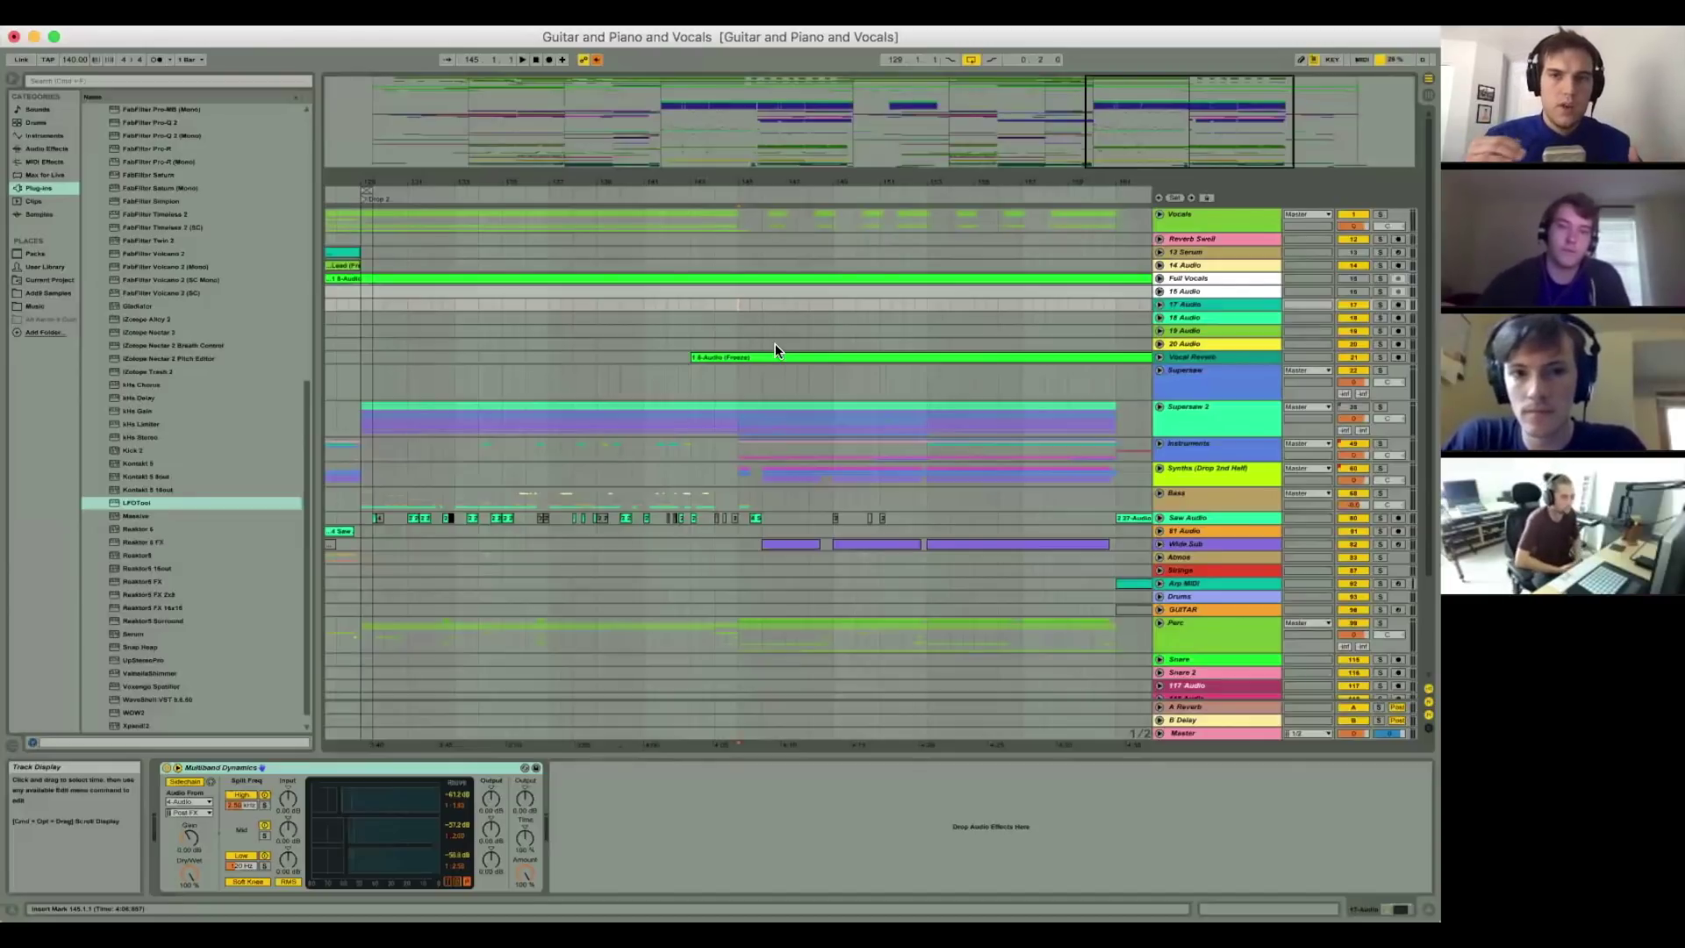
pyautogui.click(595, 60)
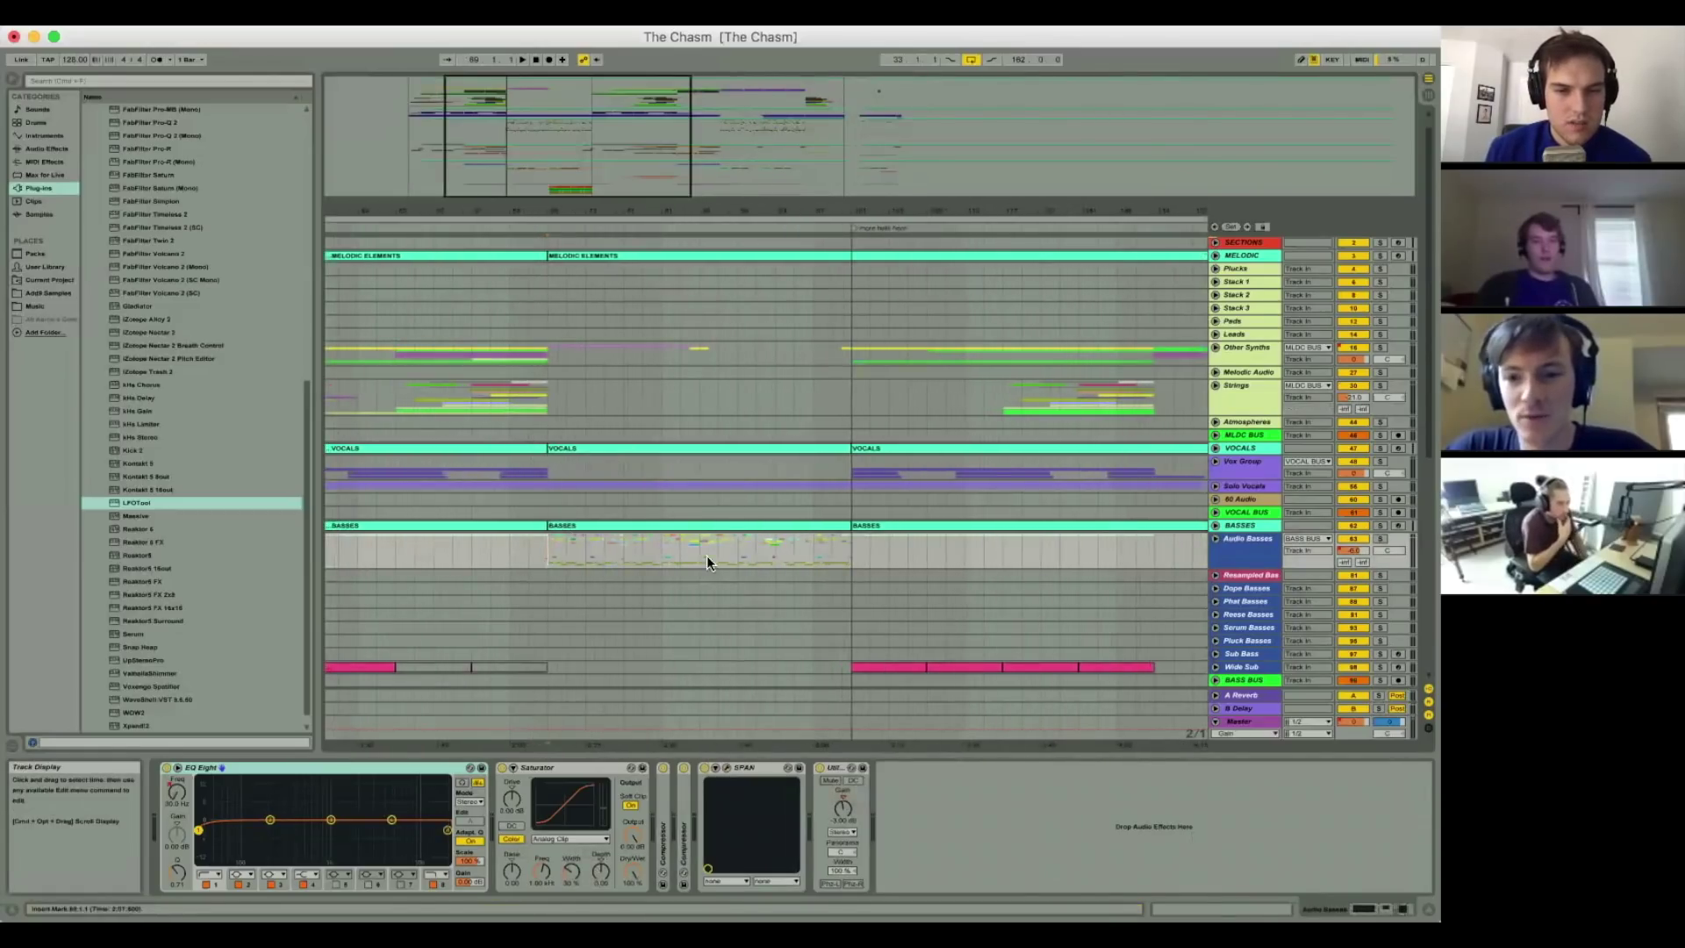
# Step: Unfold the Audio Basses group in The Chasm set and show its layered bass clips up close
pyautogui.click(1215, 538)
pyautogui.scroll(-10, 808, 545)
pyautogui.moveTo(585, 208); pyautogui.dragTo(586, 298)
pyautogui.moveTo(586, 211); pyautogui.dragTo(600, 140)
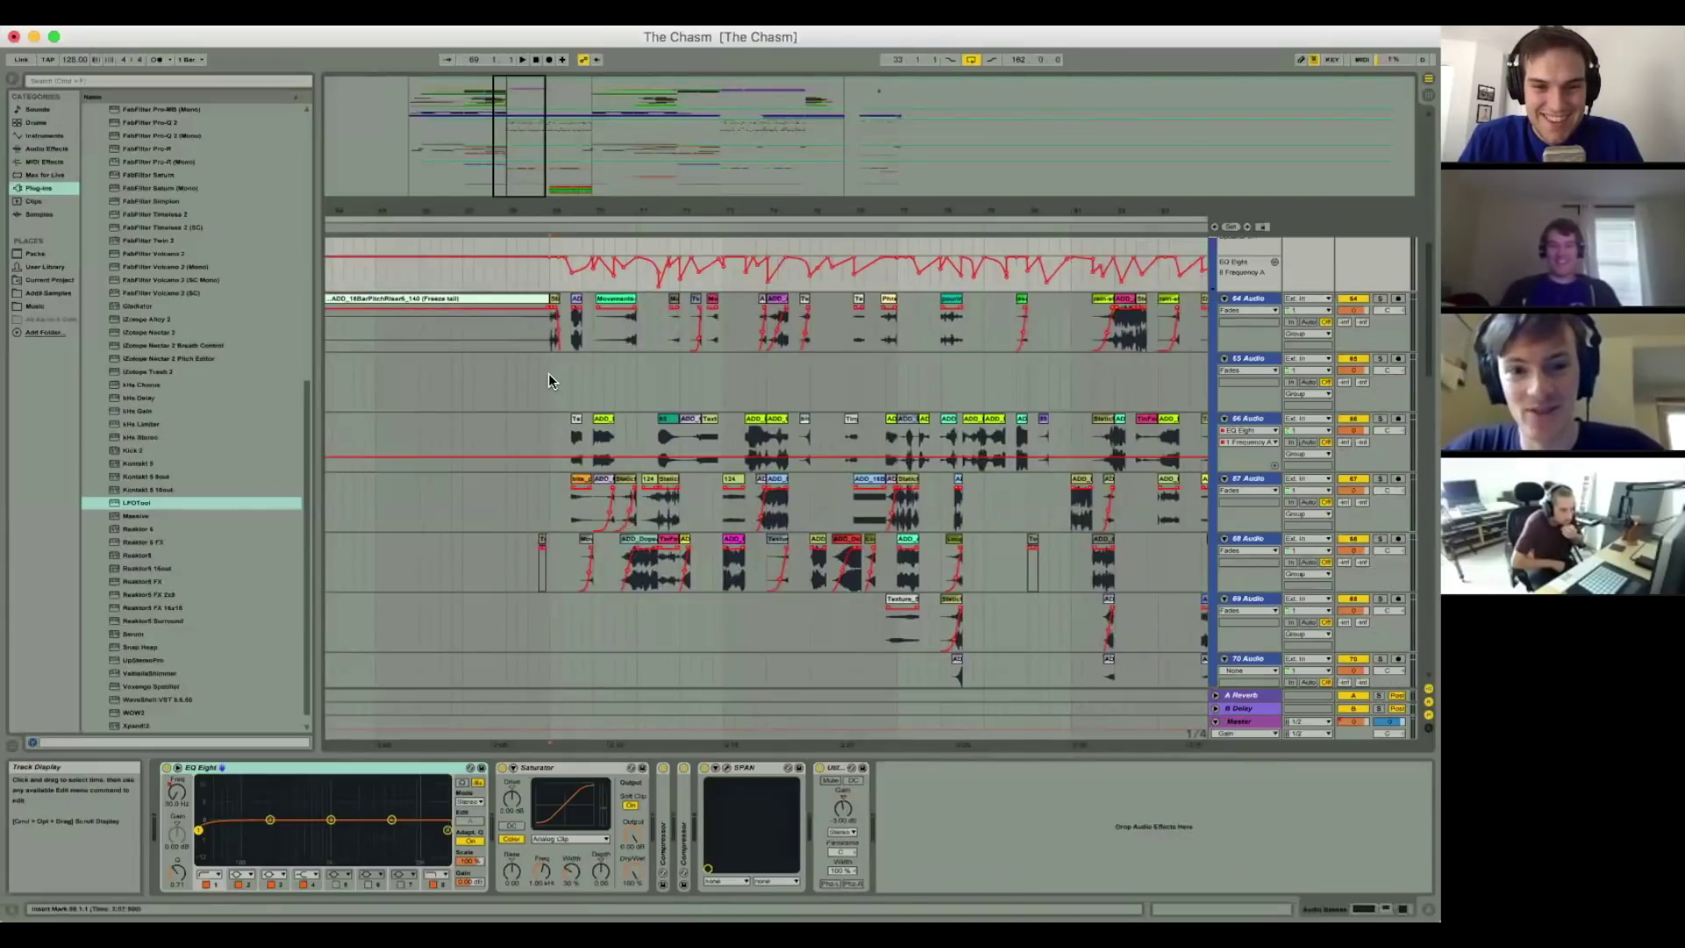
# Step: Place the insert marker at bar 69 on the empty audio track below 64 Audio, where the bass section starts
pyautogui.moveTo(553, 397); pyautogui.dragTo(725, 383)
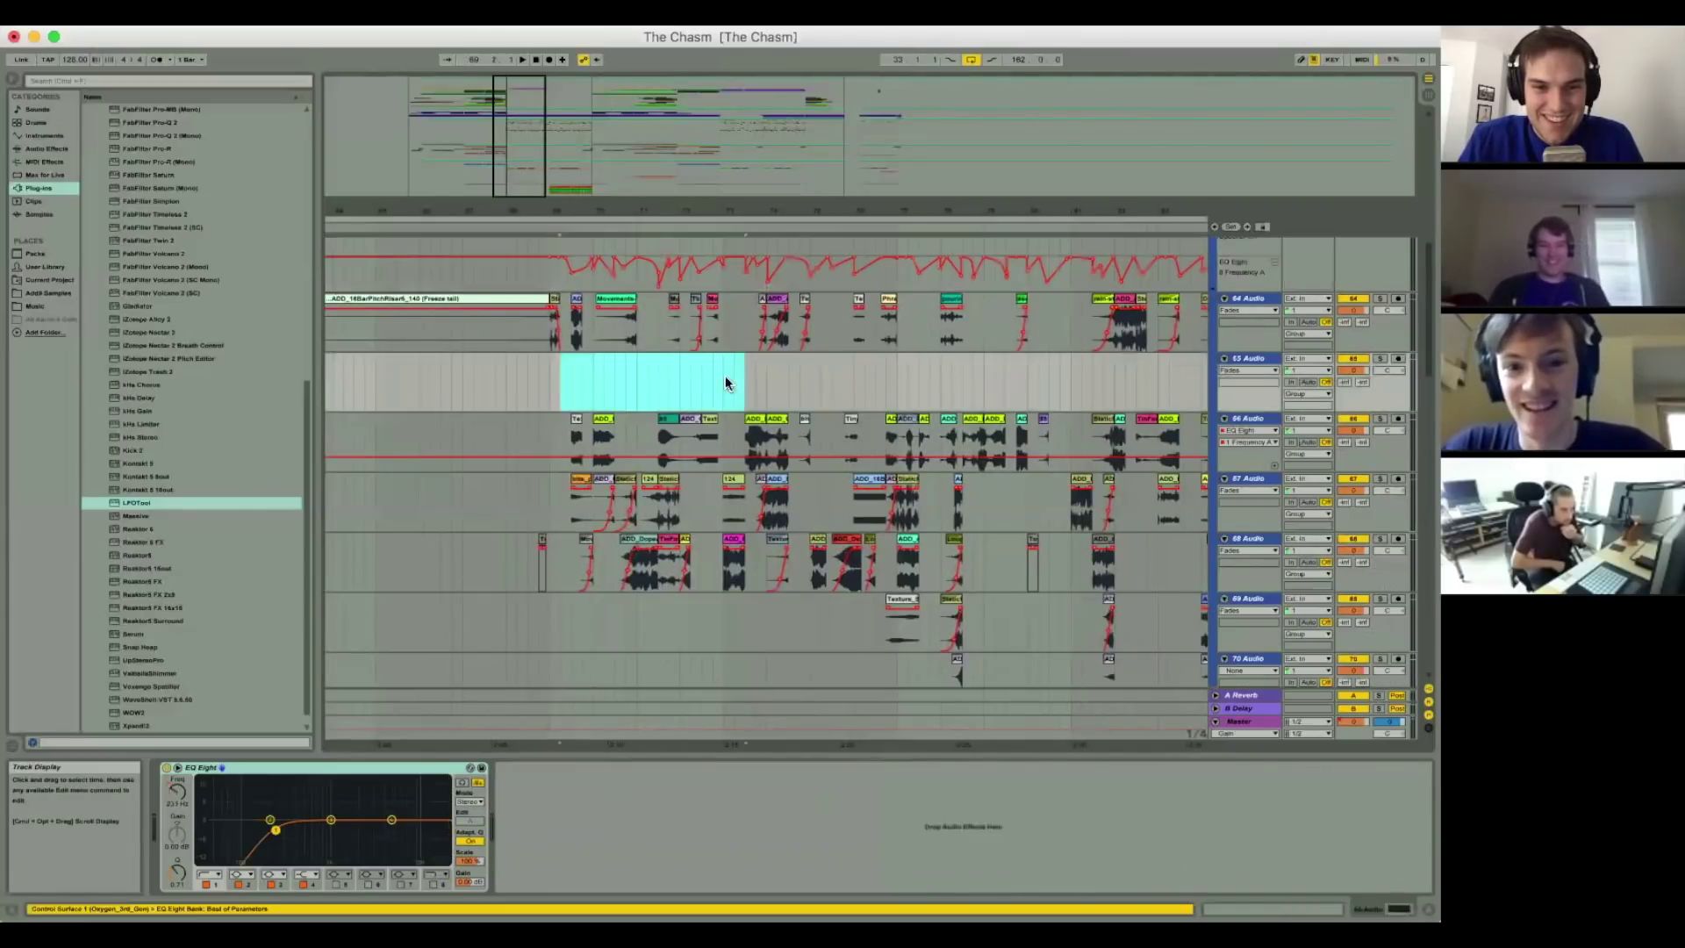
pyautogui.moveTo(553, 380); pyautogui.dragTo(822, 382)
pyautogui.click(550, 368)
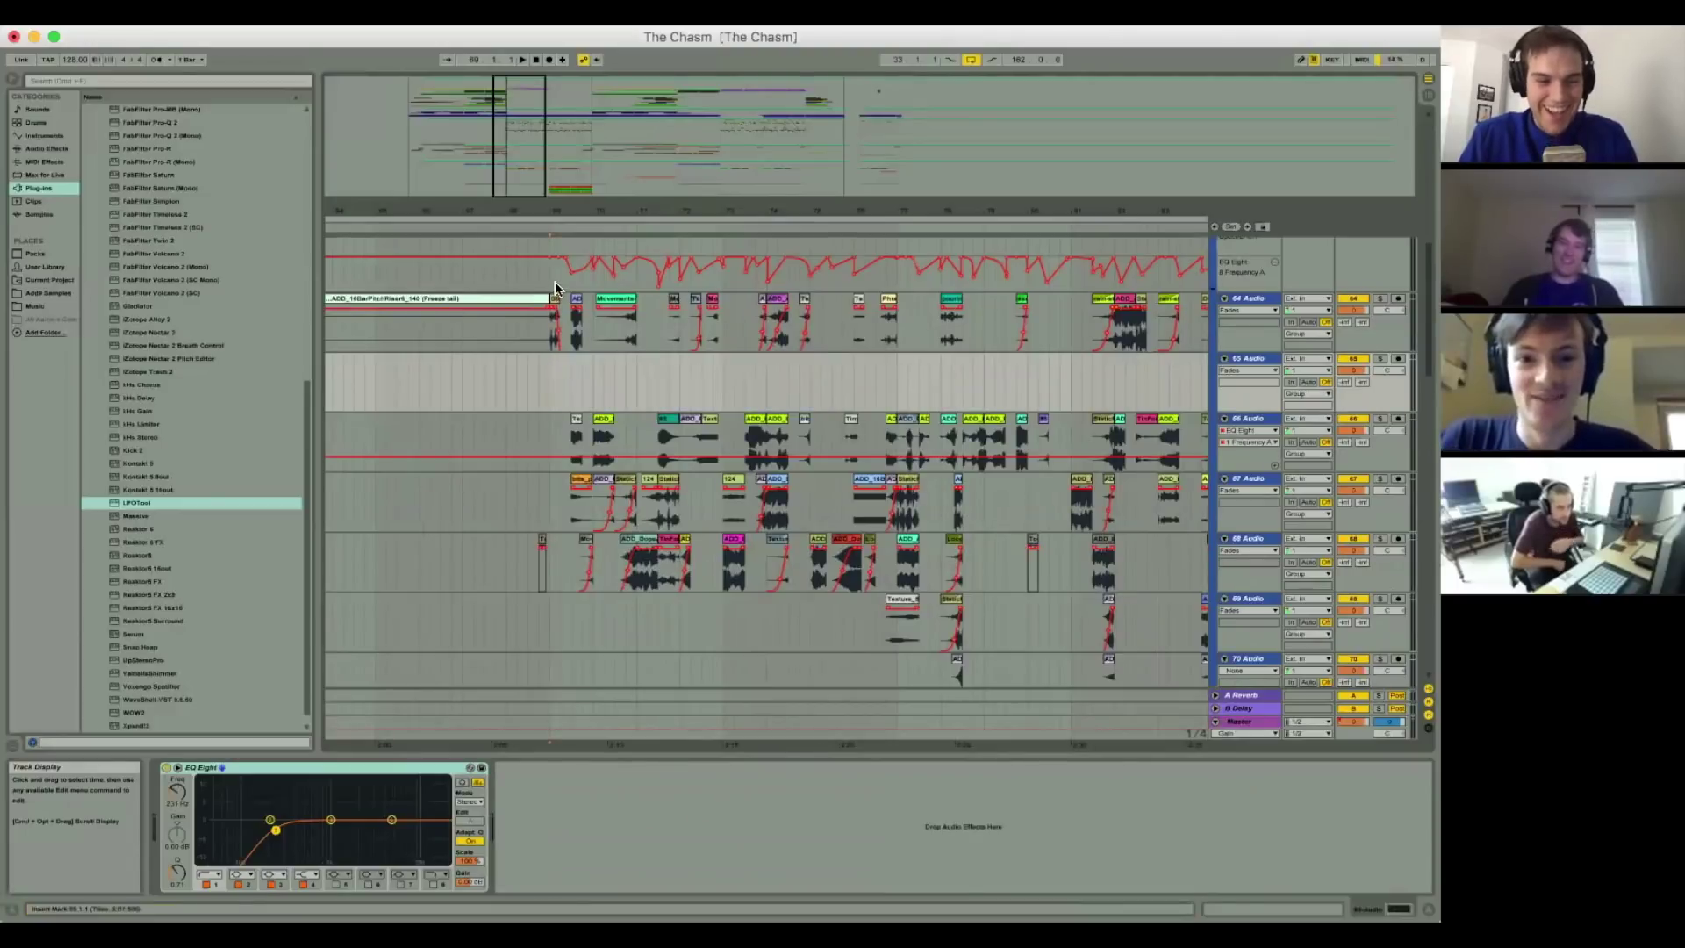
pyautogui.moveTo(549, 213); pyautogui.dragTo(550, 254)
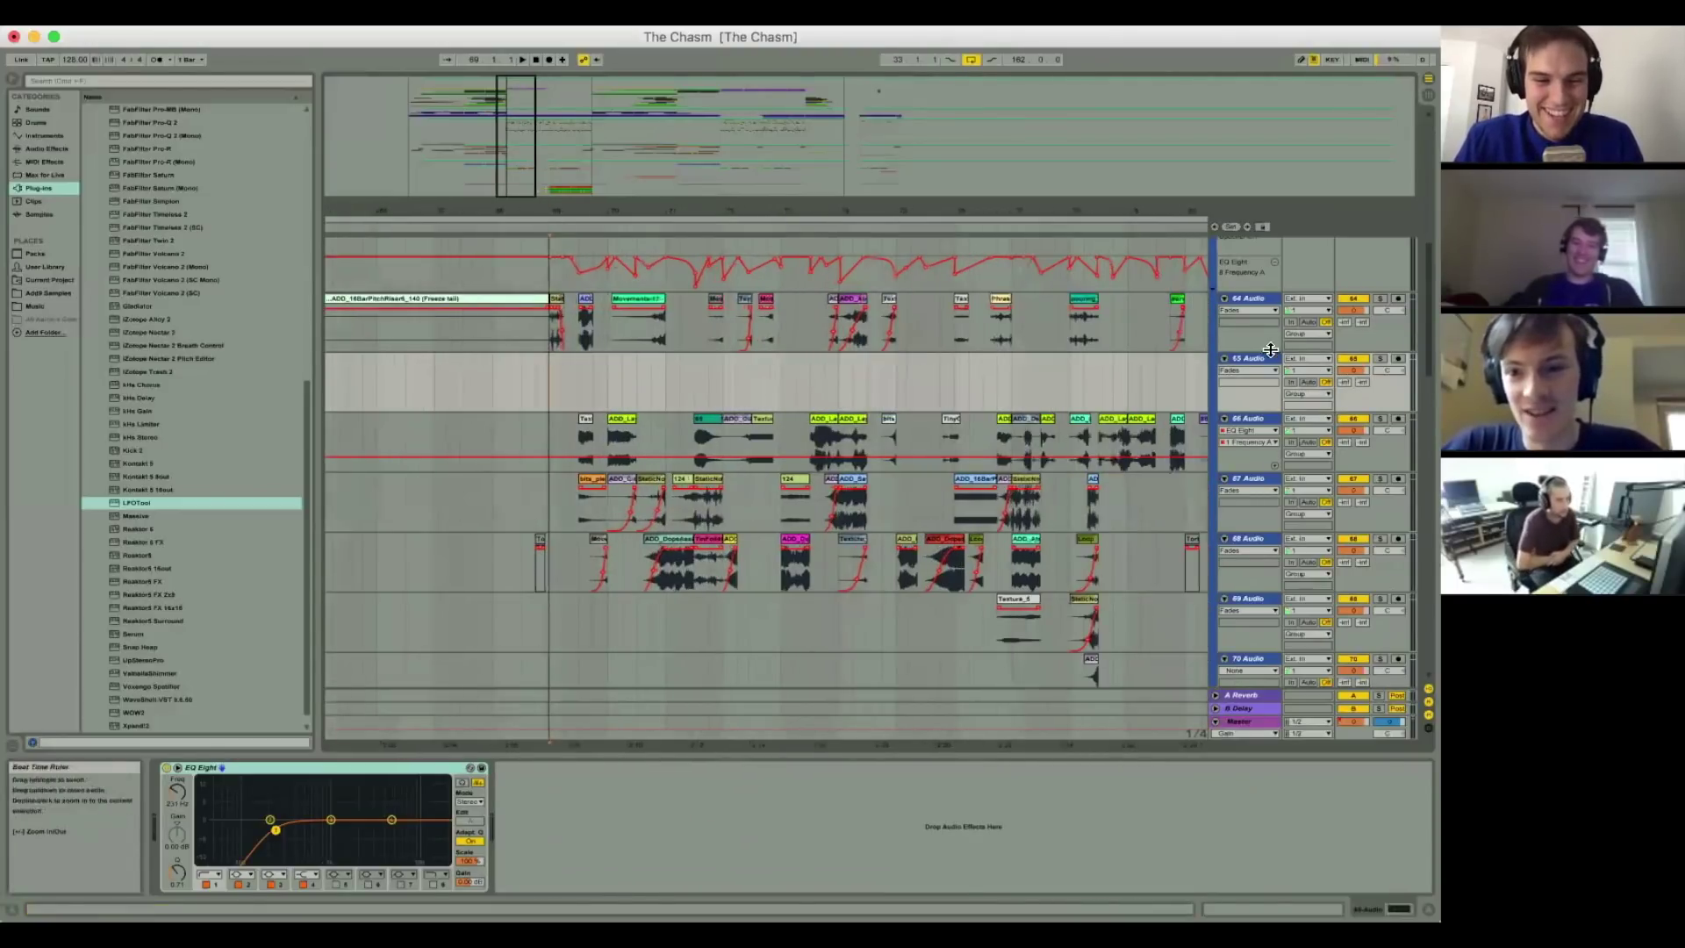
pyautogui.press('+')
pyautogui.press('+')
# Step: Browse the sample library's FX folder, looking through the Glitch folder and its Electronic Glitches subfolder
pyautogui.click(40, 293)
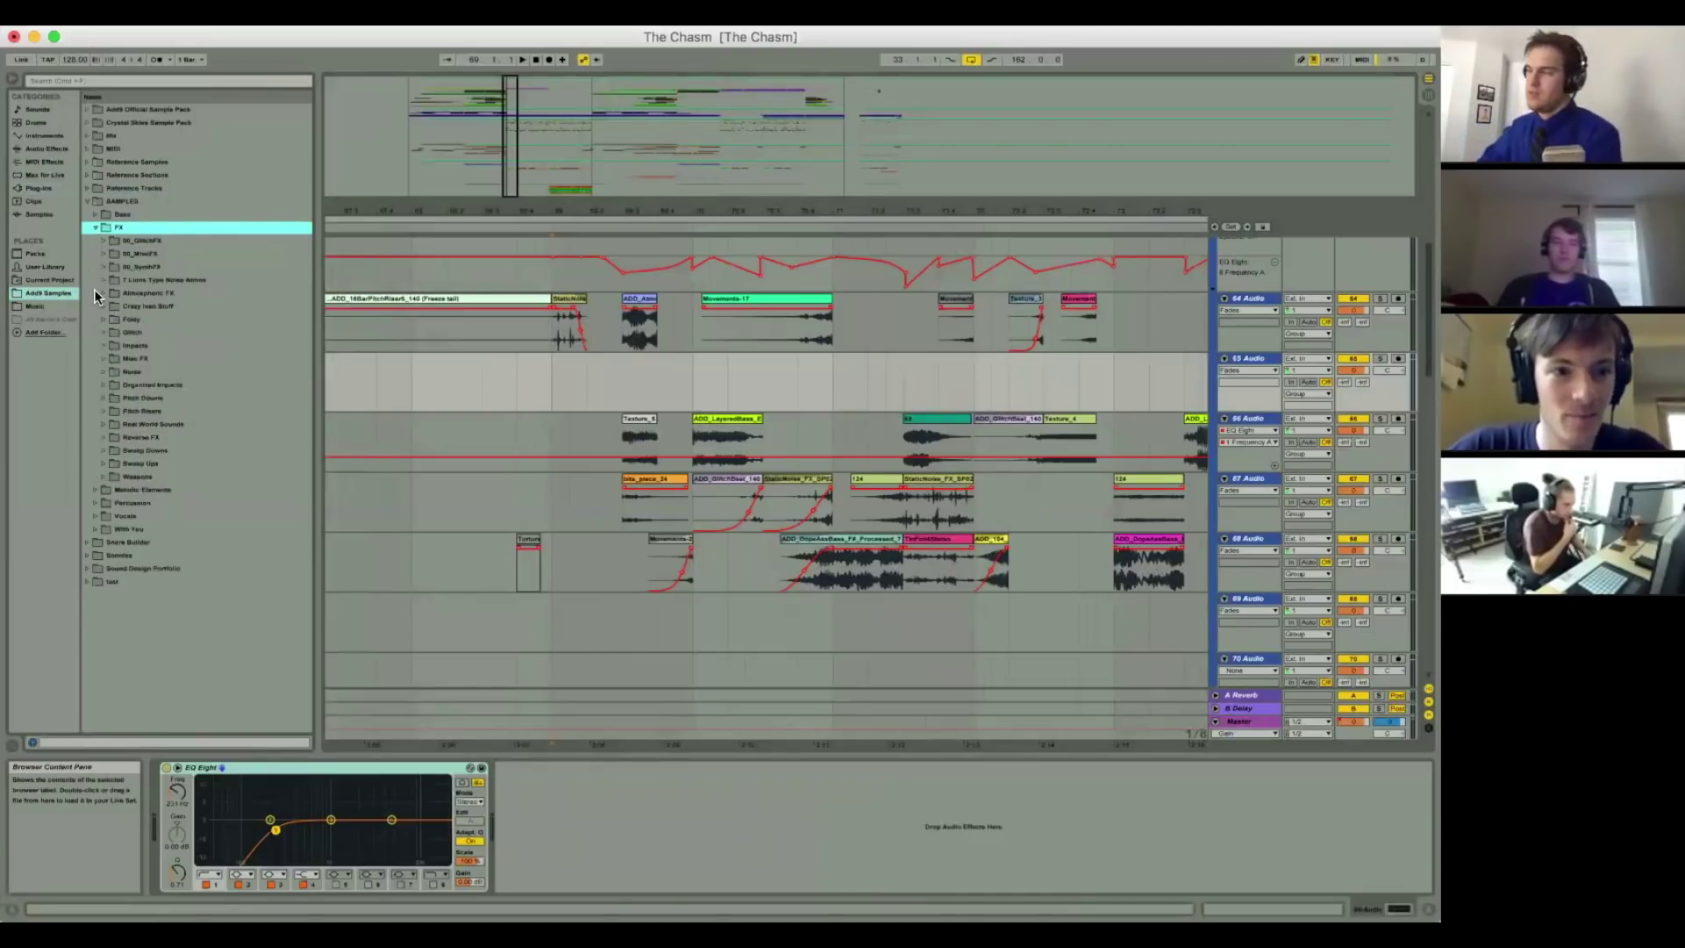
pyautogui.click(182, 333)
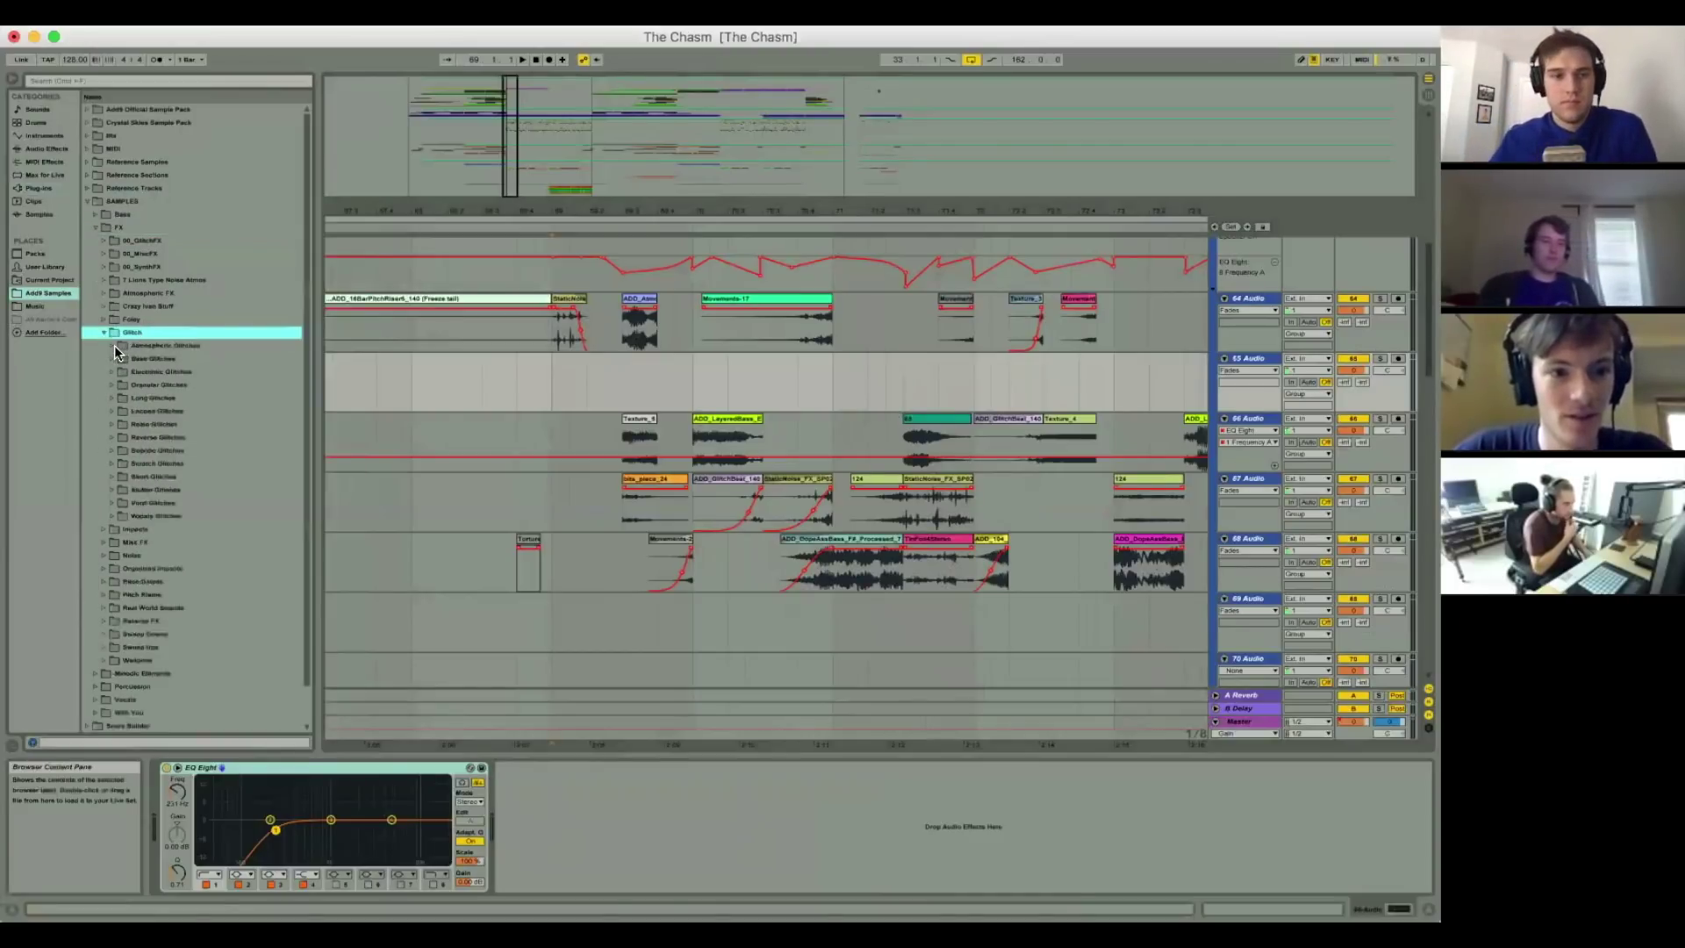
pyautogui.click(108, 372)
pyautogui.scroll(-10, 207, 444)
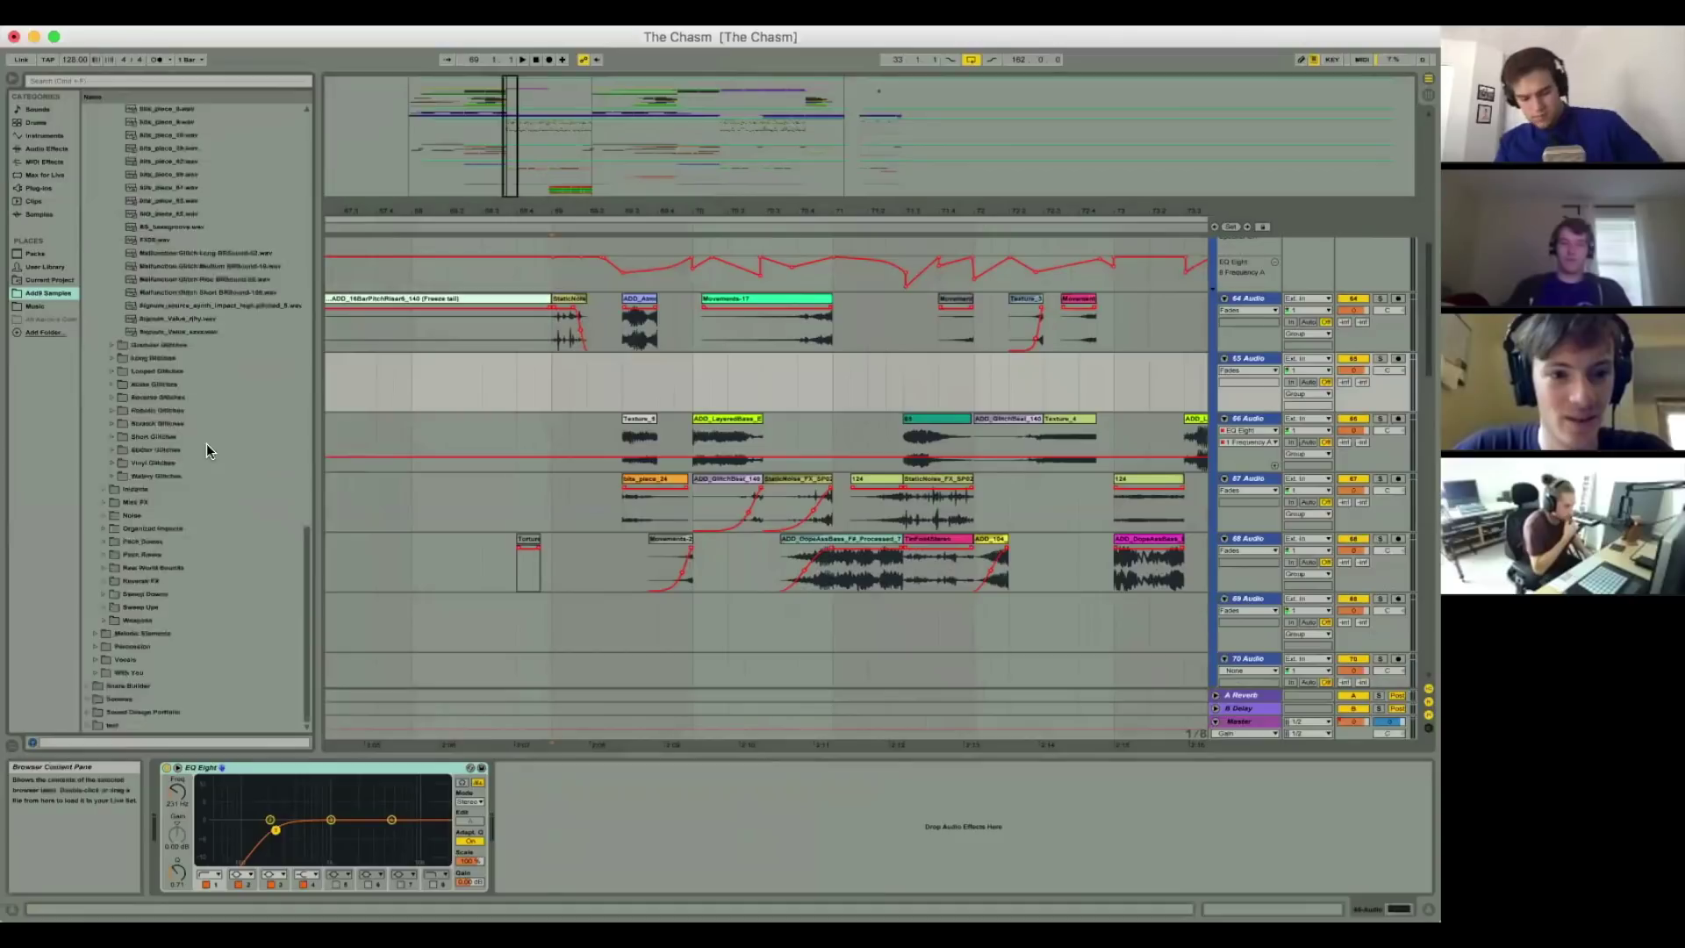
pyautogui.press('Left')
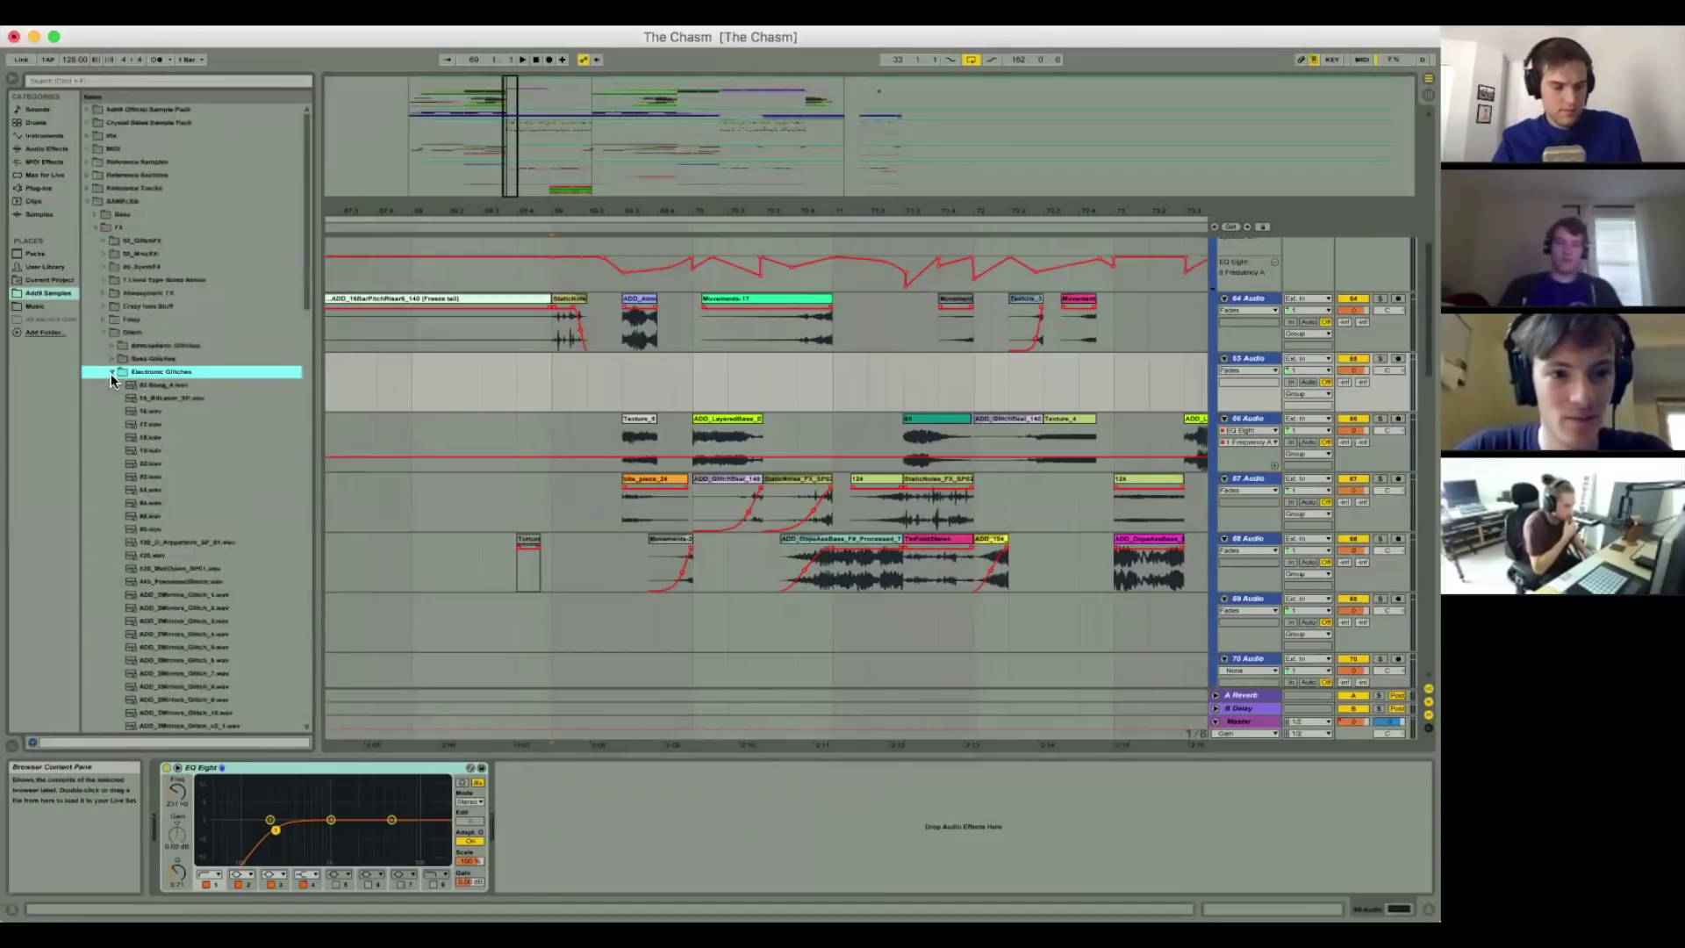
pyautogui.click(109, 344)
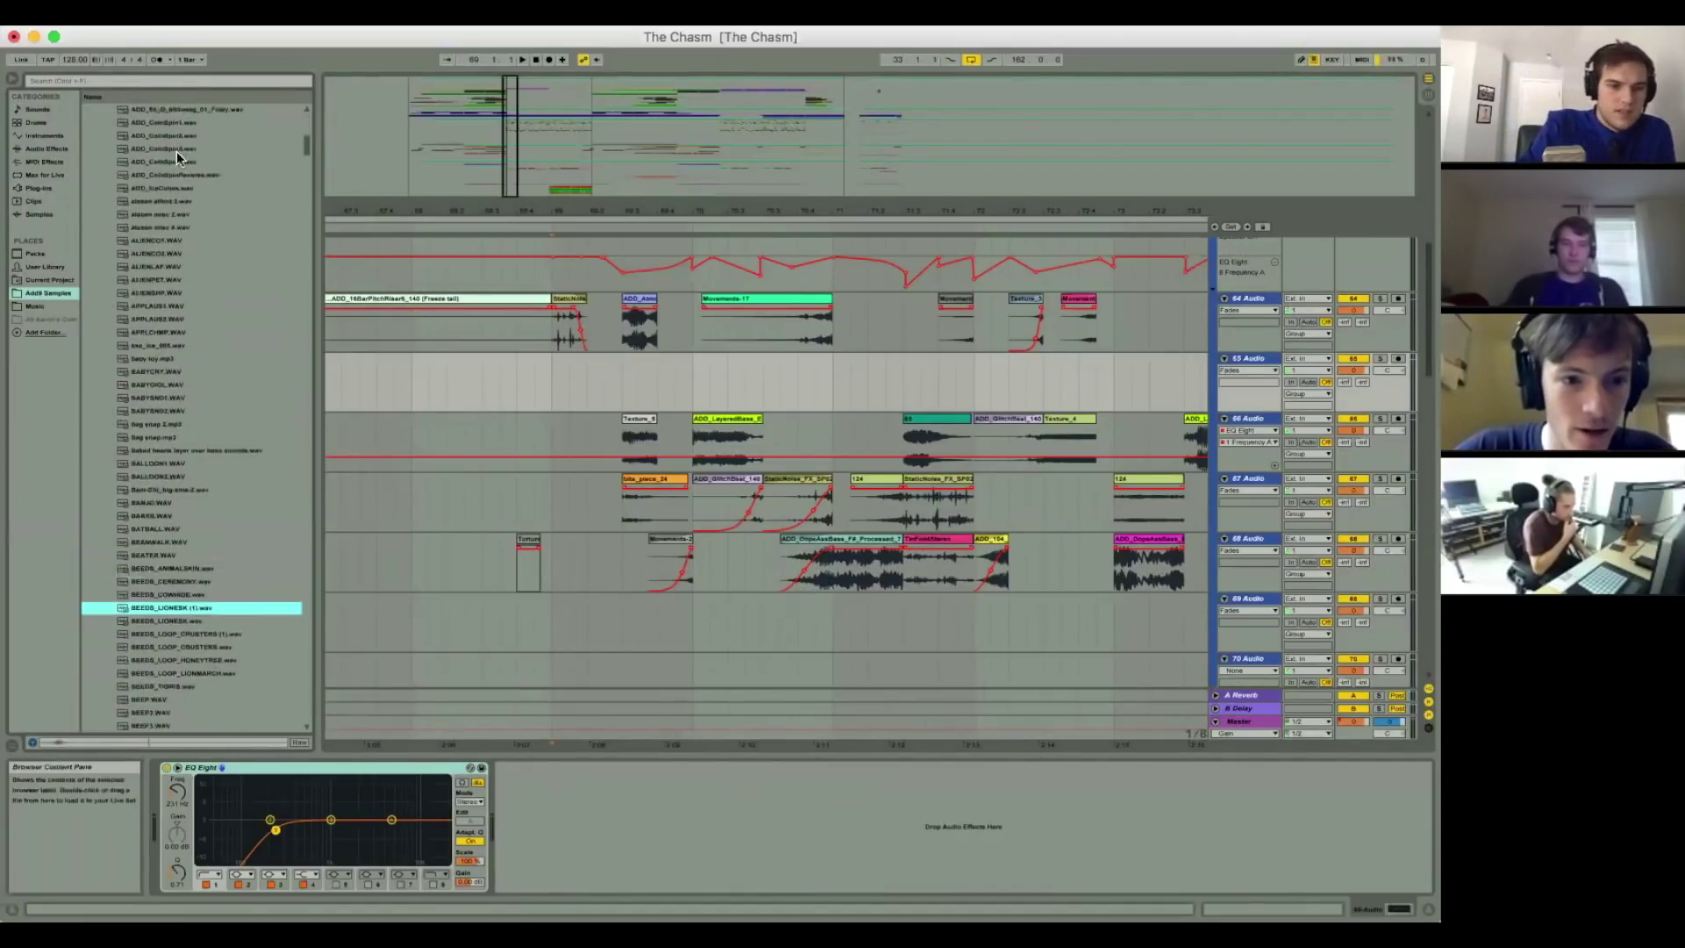
# Step: Search the sample library for "balloon" and look through the matches in the Percussion, Bass and FX folders
pyautogui.click(120, 77)
pyautogui.write('balloon')
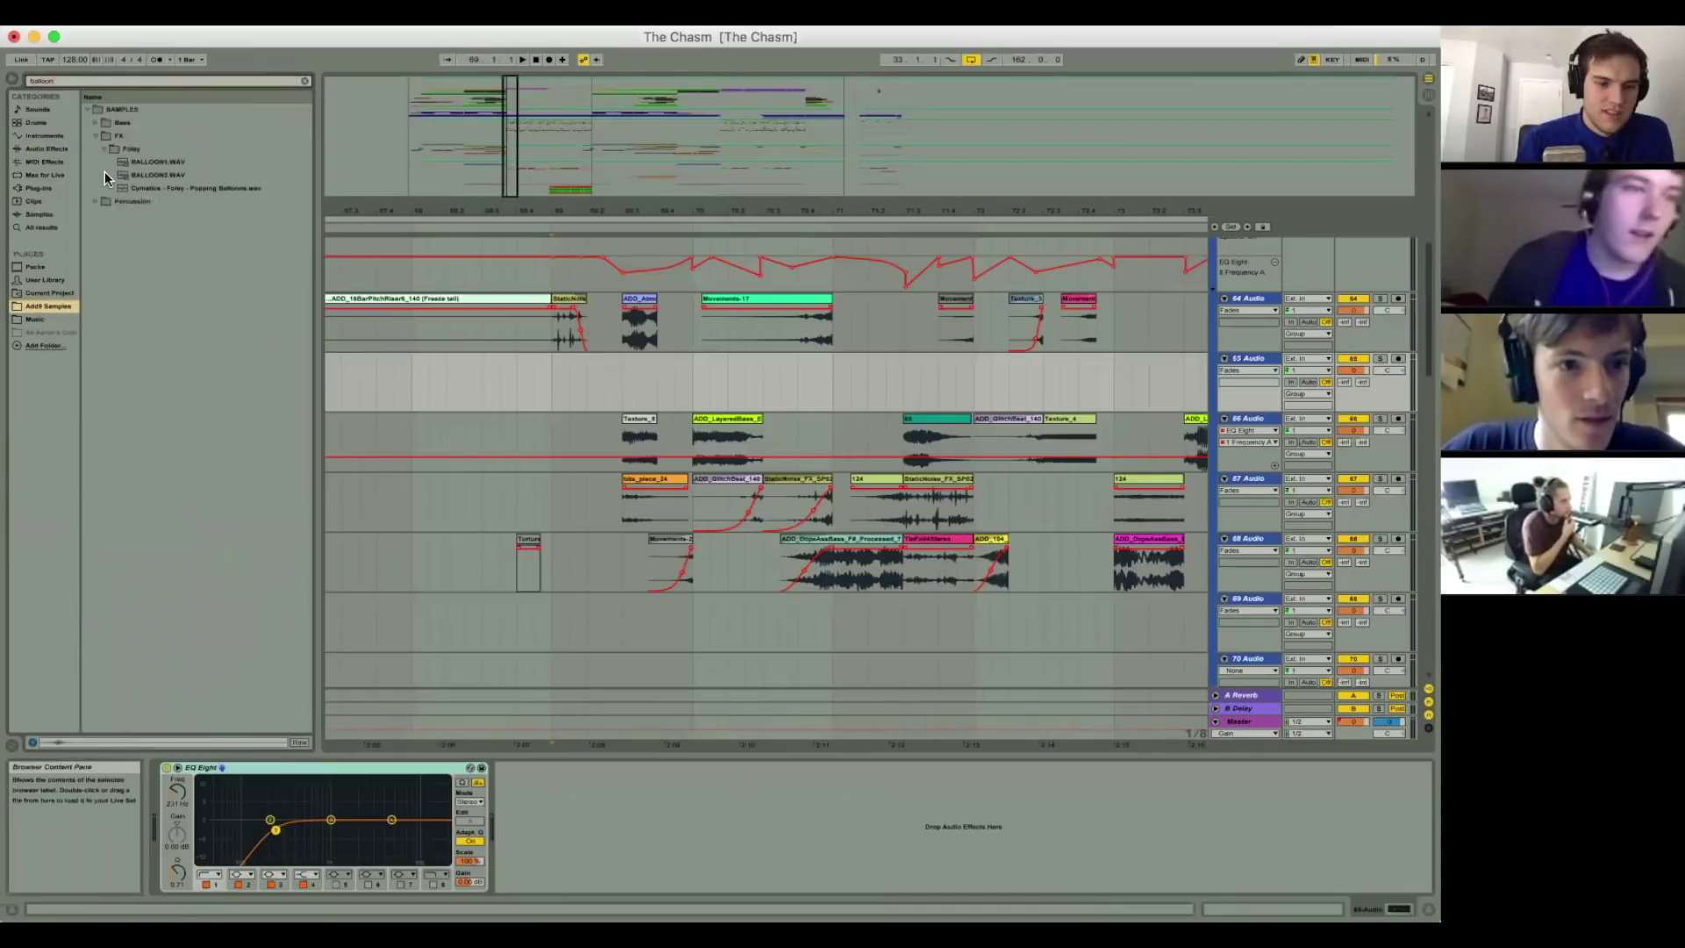
pyautogui.click(93, 200)
pyautogui.click(94, 124)
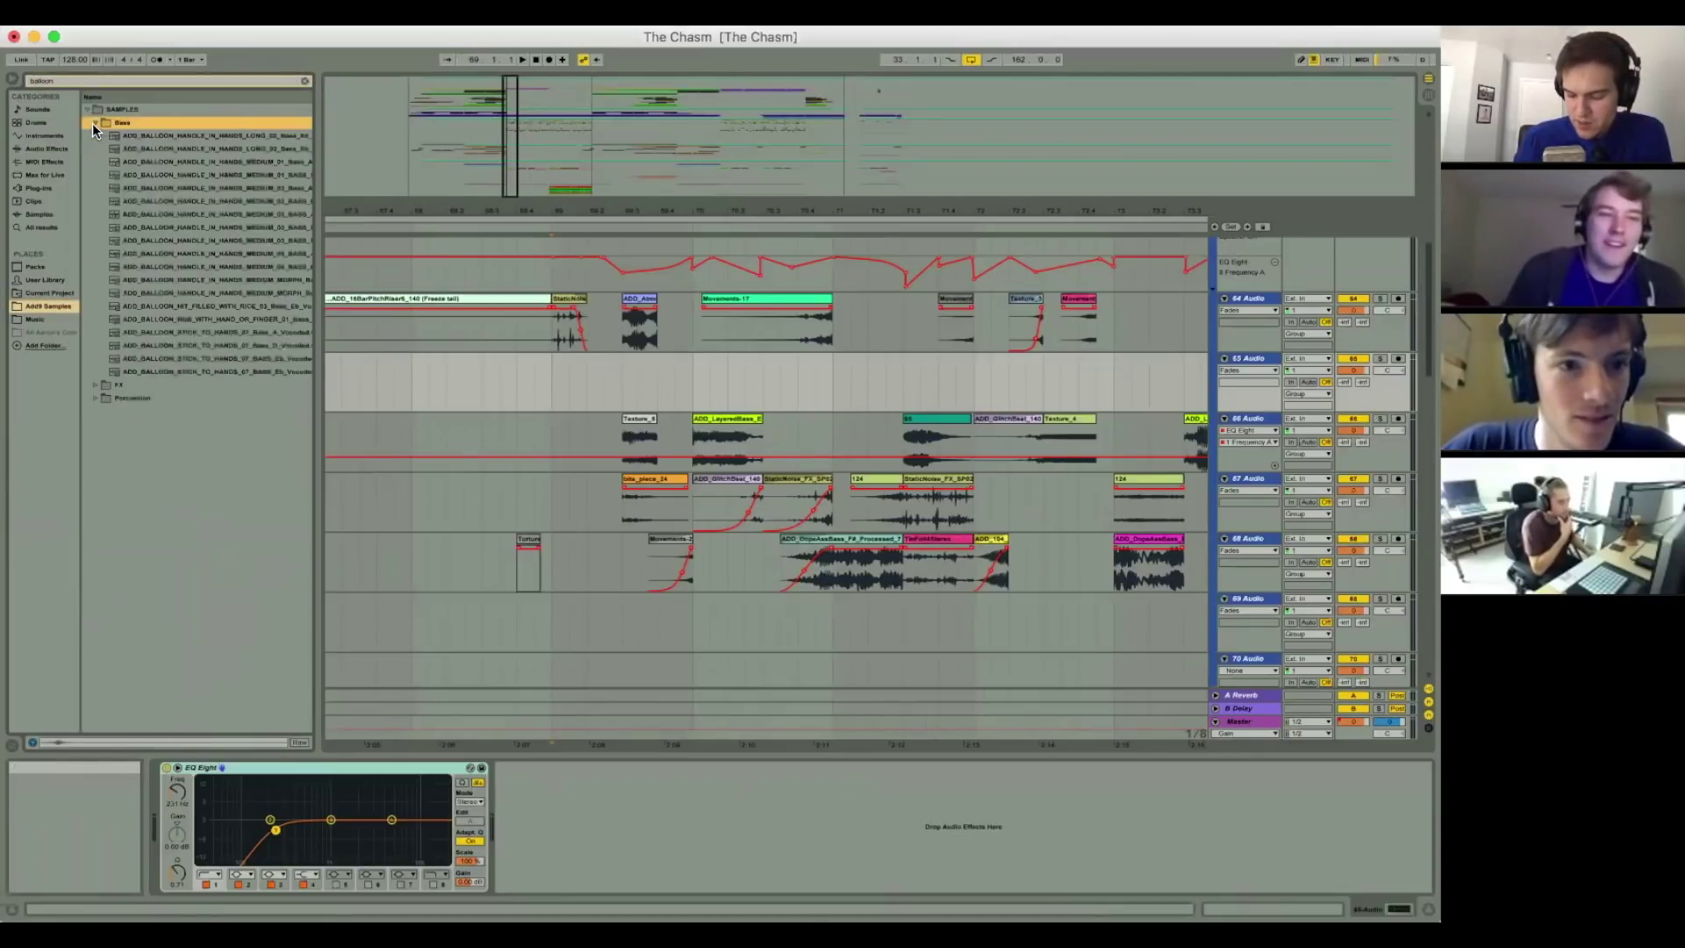
pyautogui.click(94, 124)
pyautogui.click(99, 136)
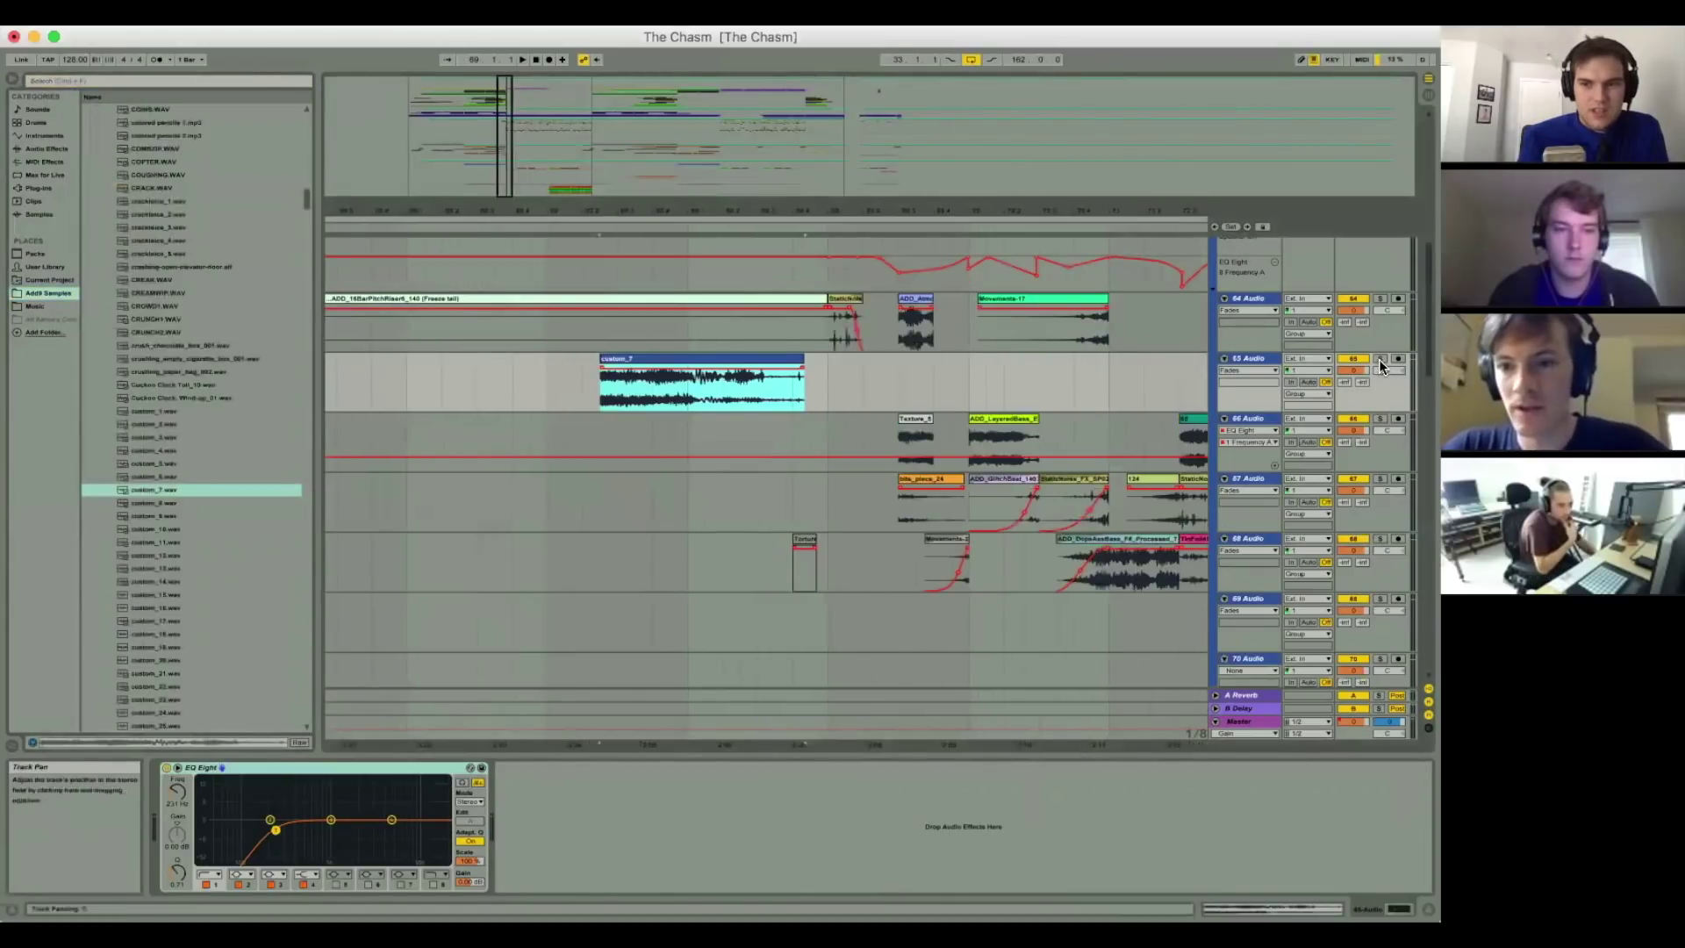
# Step: Warp the custom_7 clip in Texture mode, adjust its grain size and play the result
pyautogui.click(728, 356)
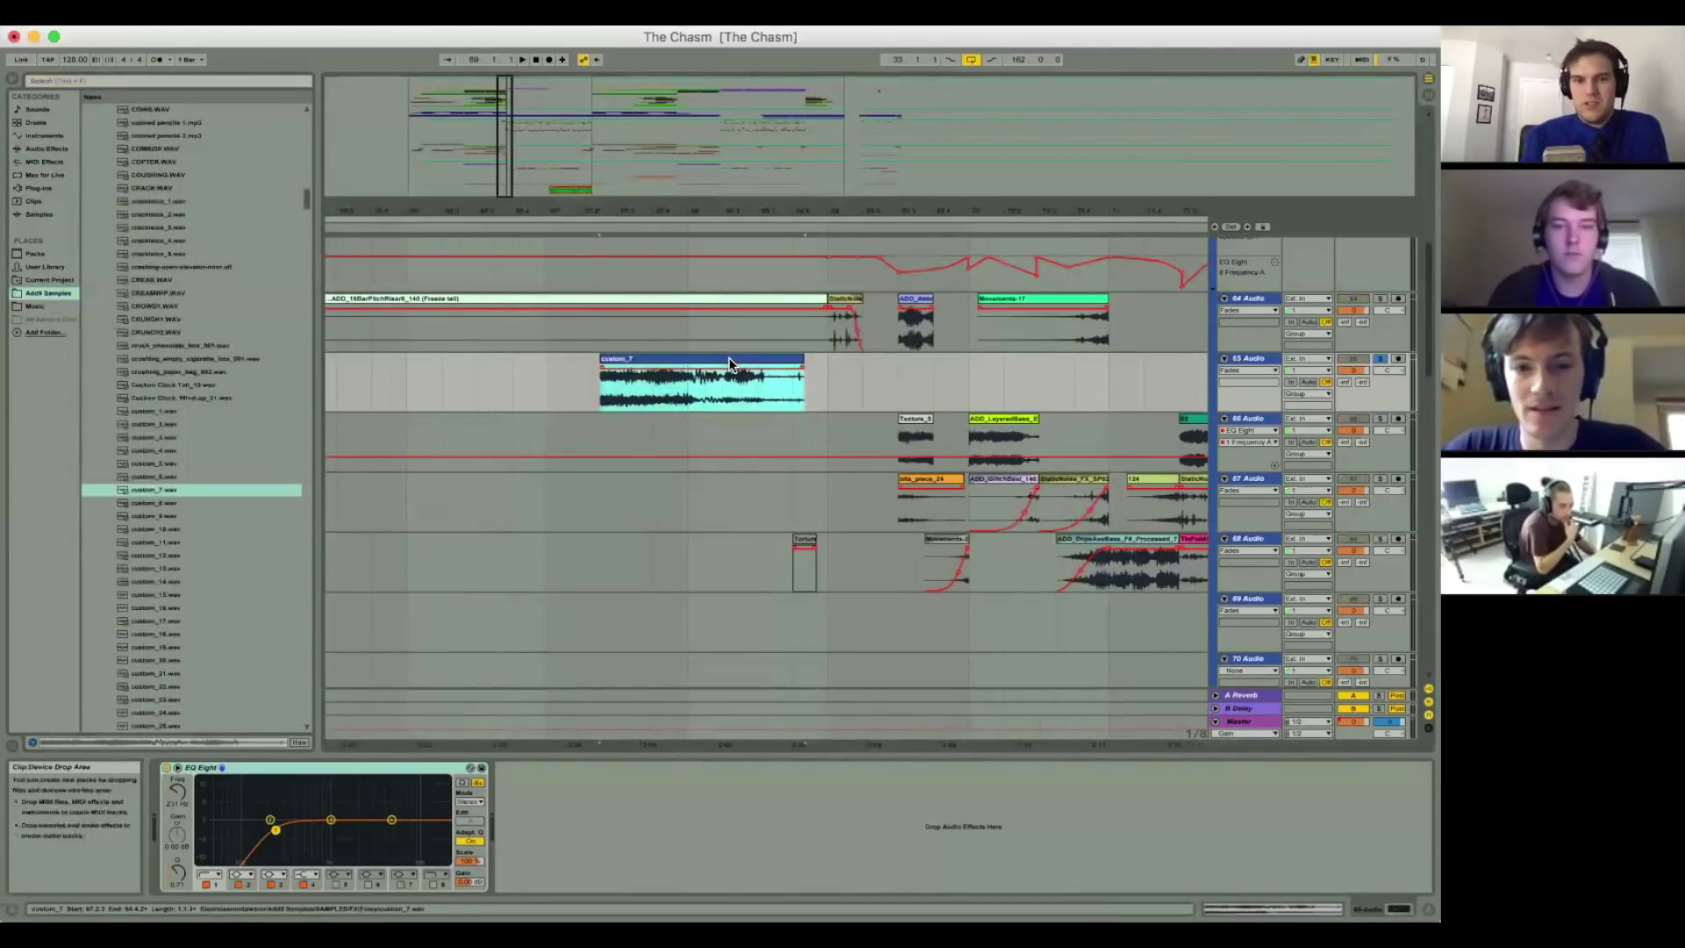
pyautogui.hotkey('shift', 'Tab')
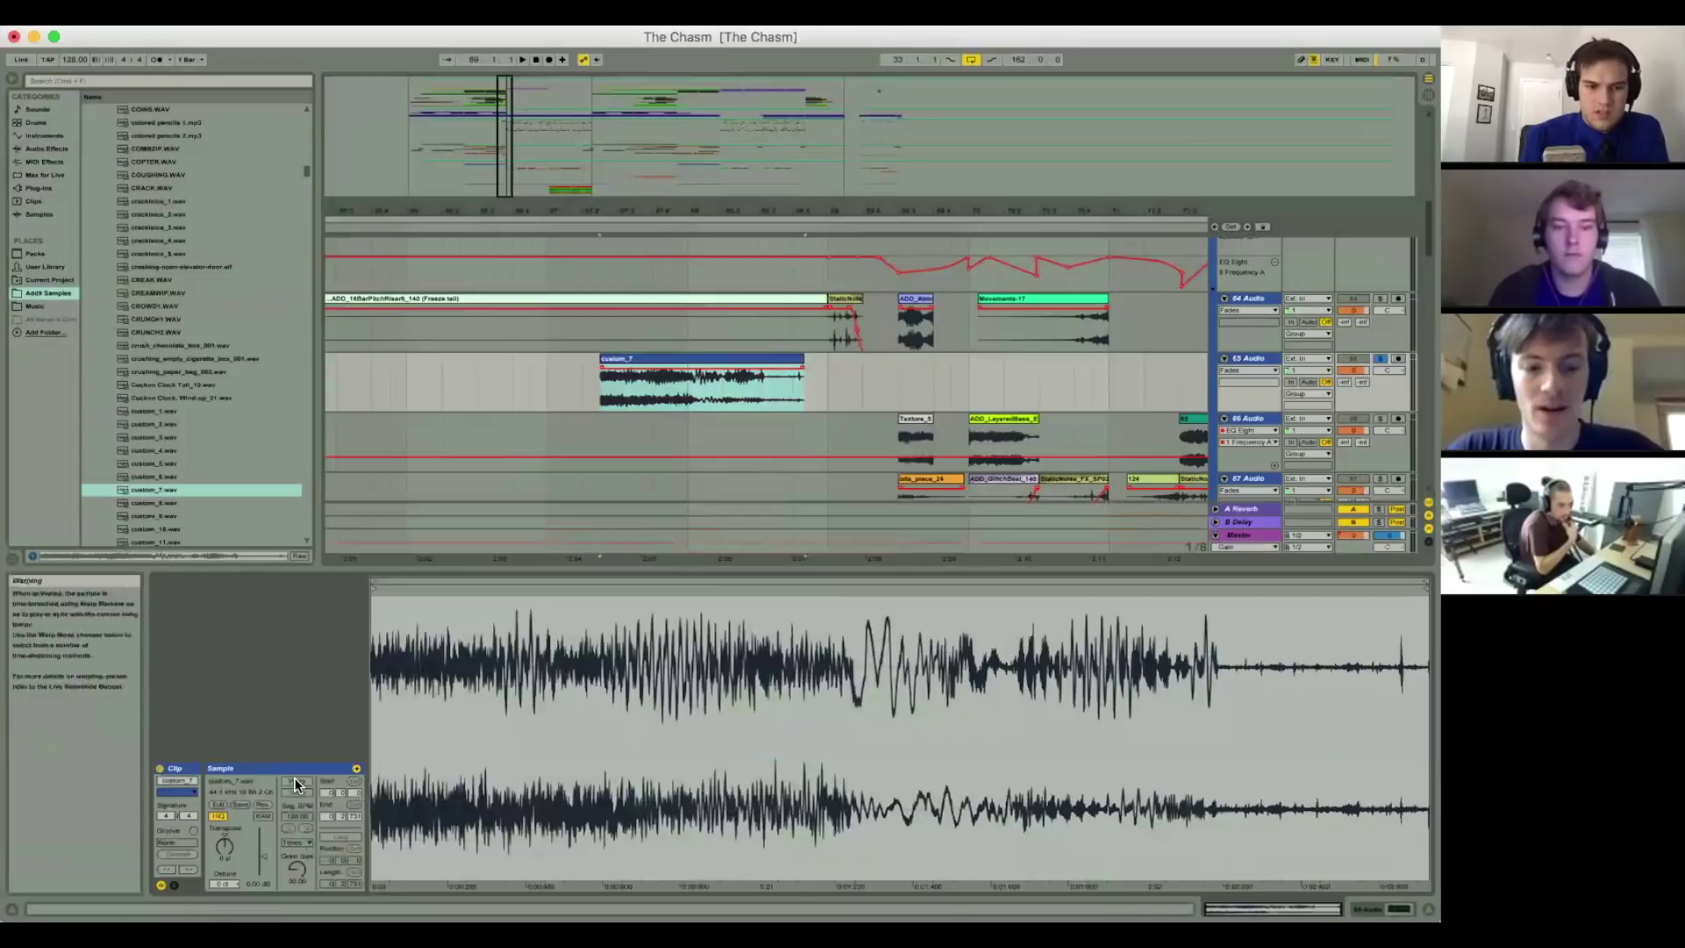
pyautogui.click(296, 780)
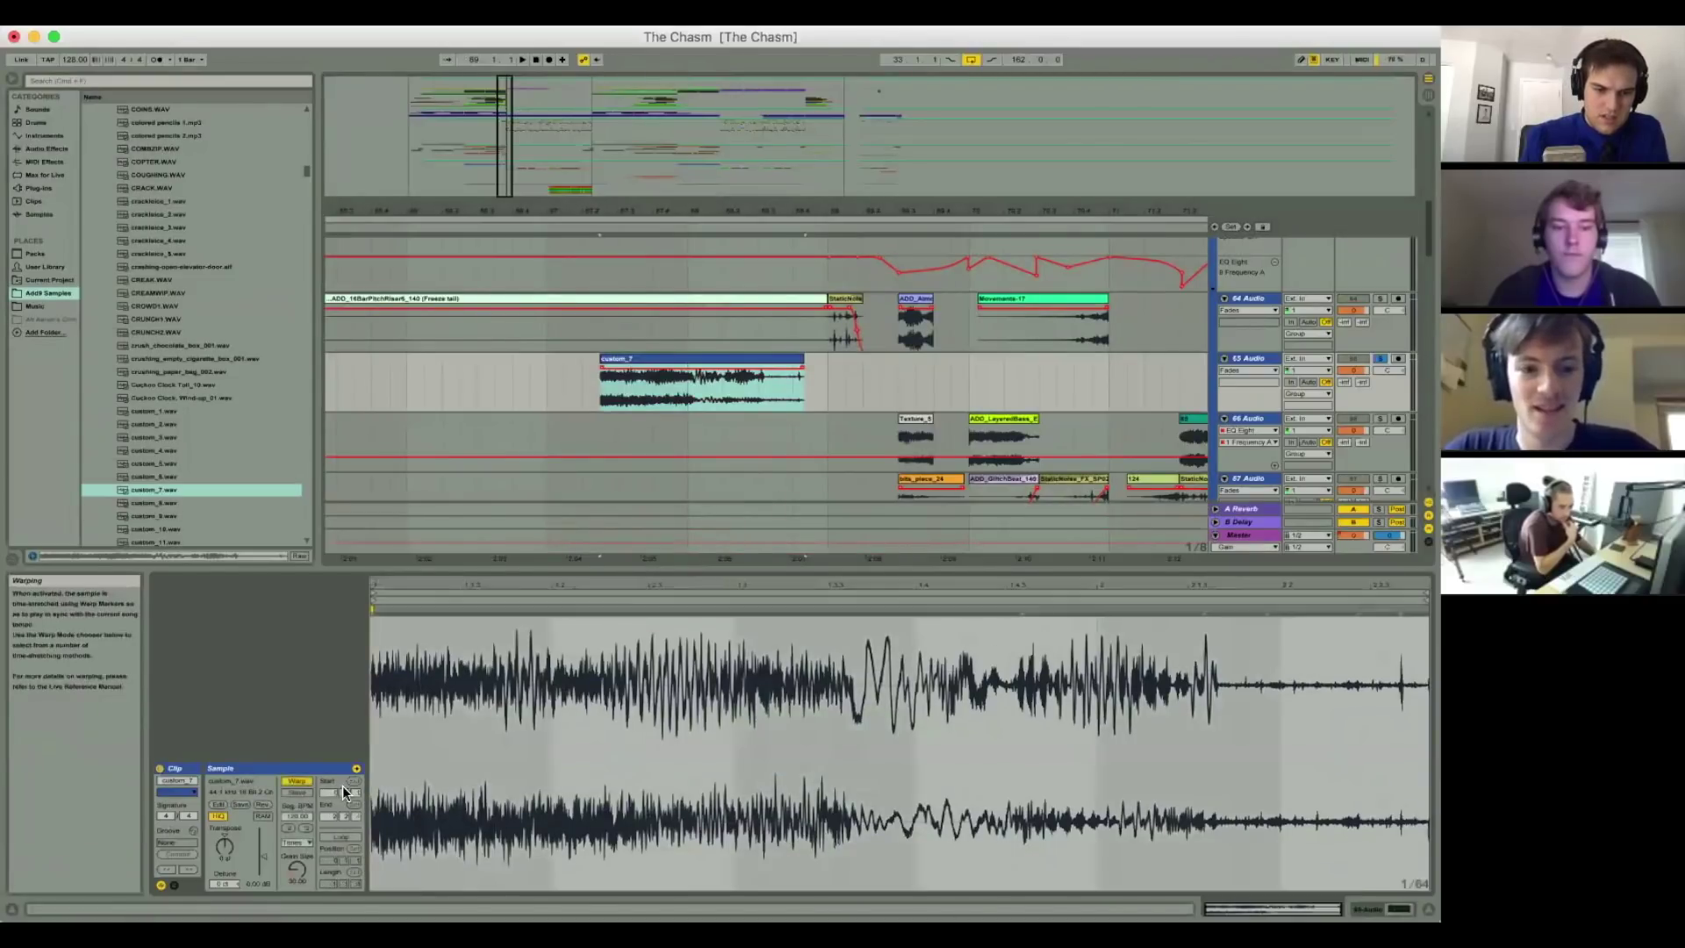
pyautogui.click(292, 843)
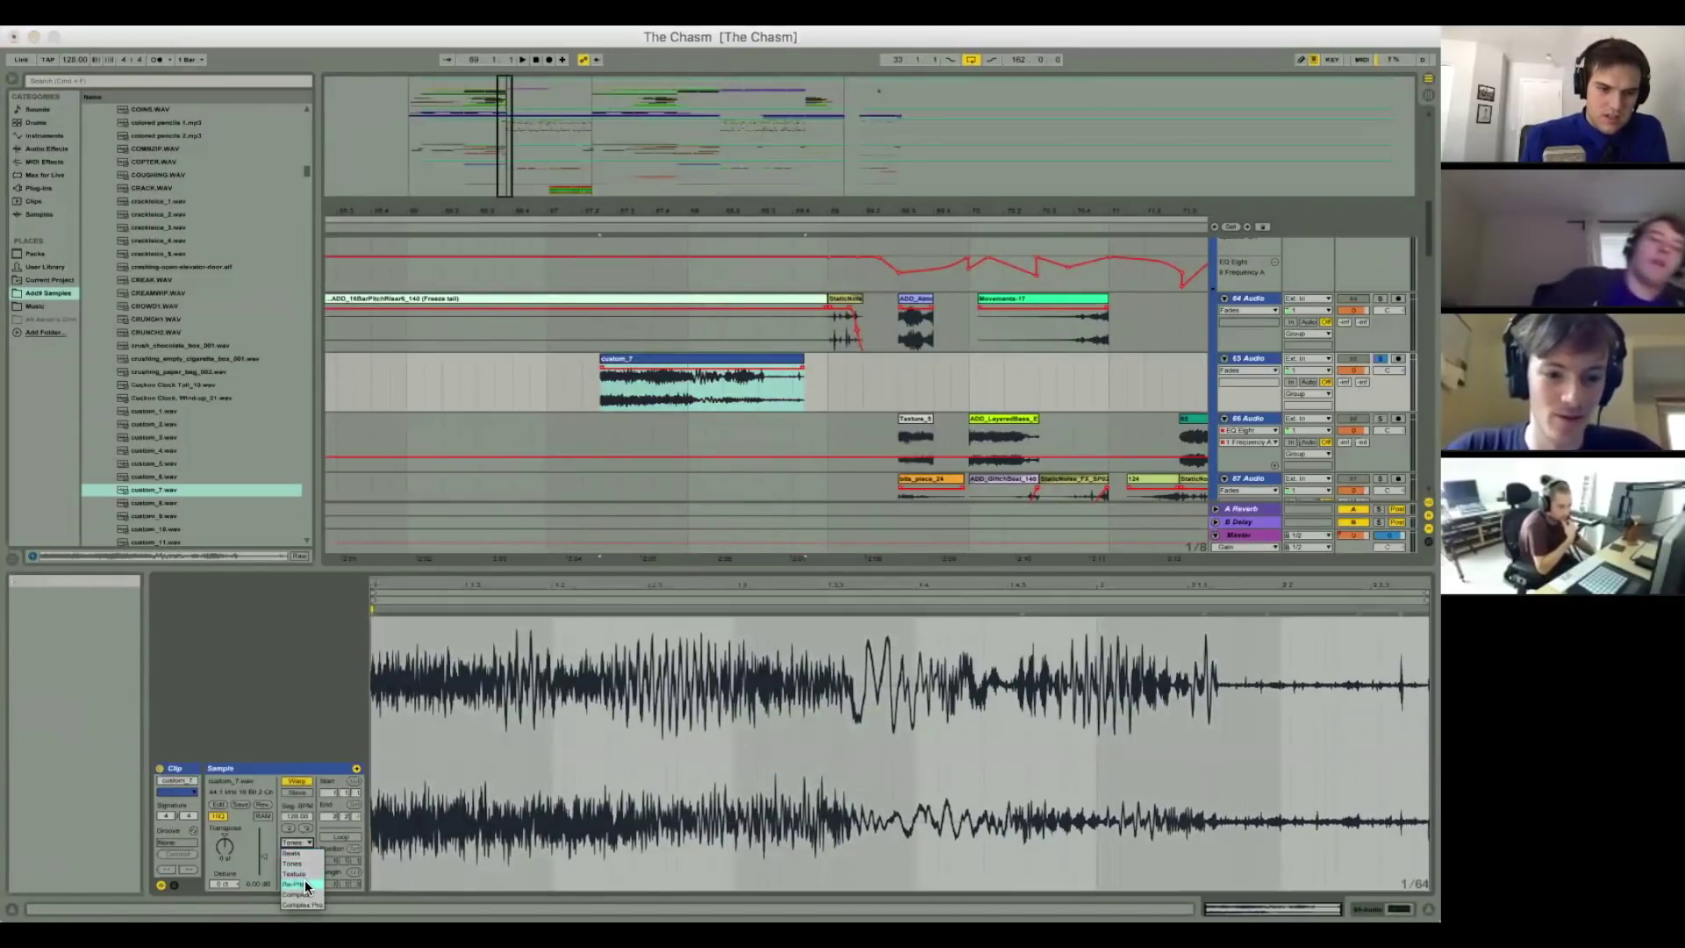
pyautogui.click(303, 871)
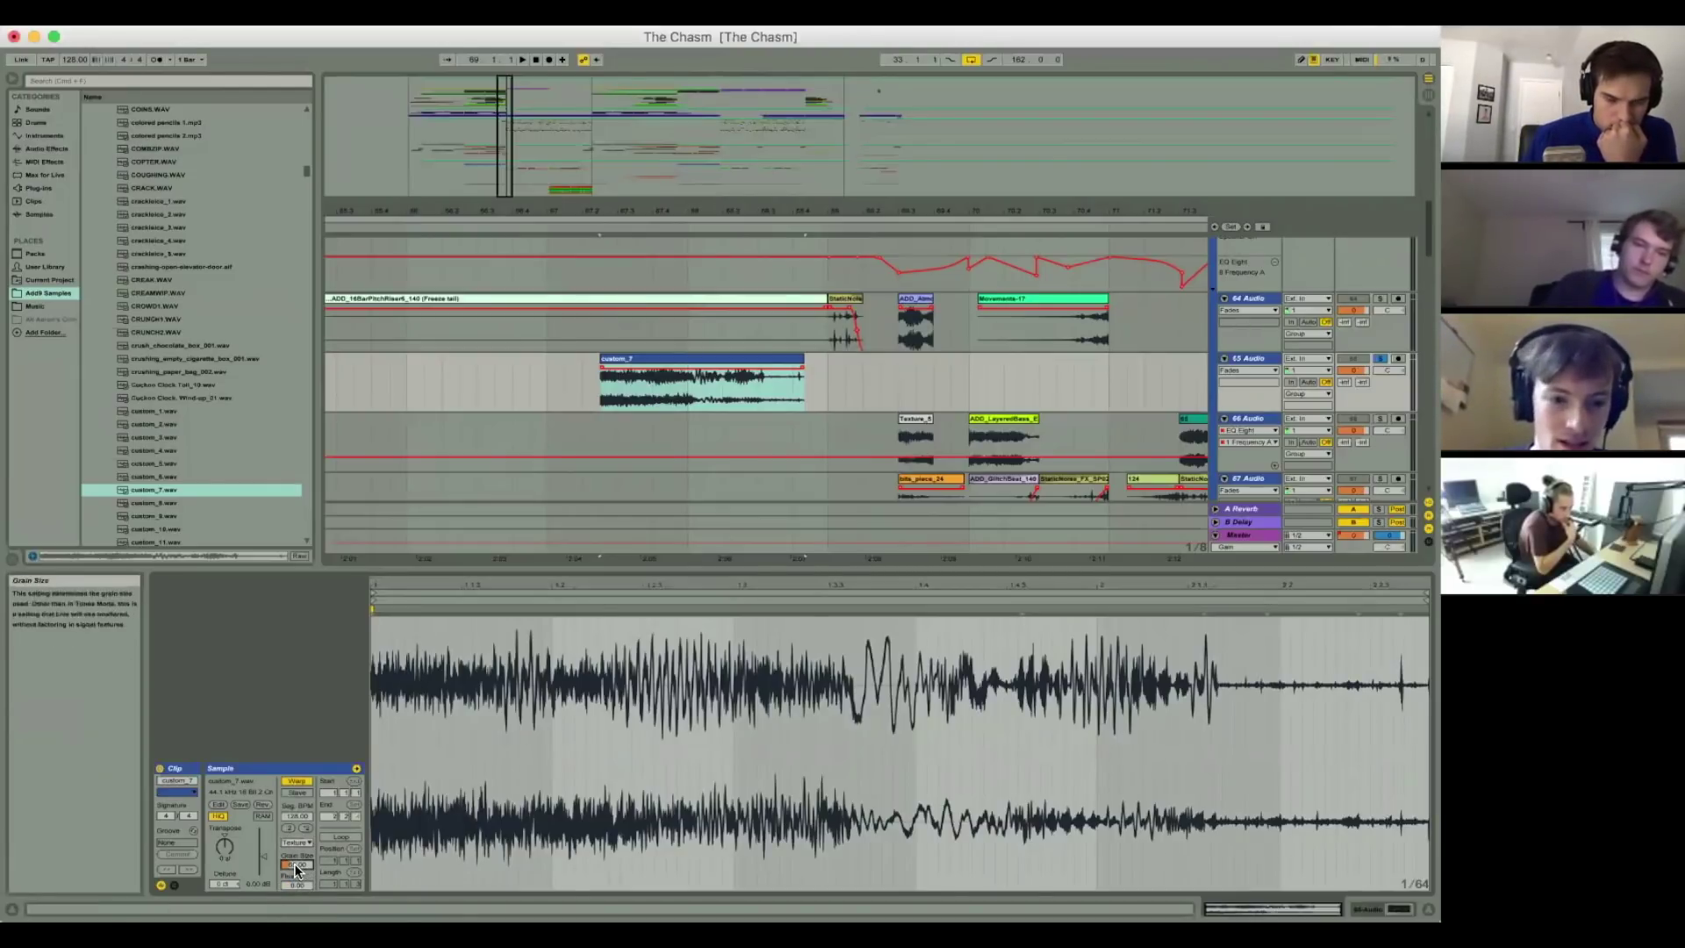
pyautogui.moveTo(303, 869); pyautogui.dragTo(302, 842)
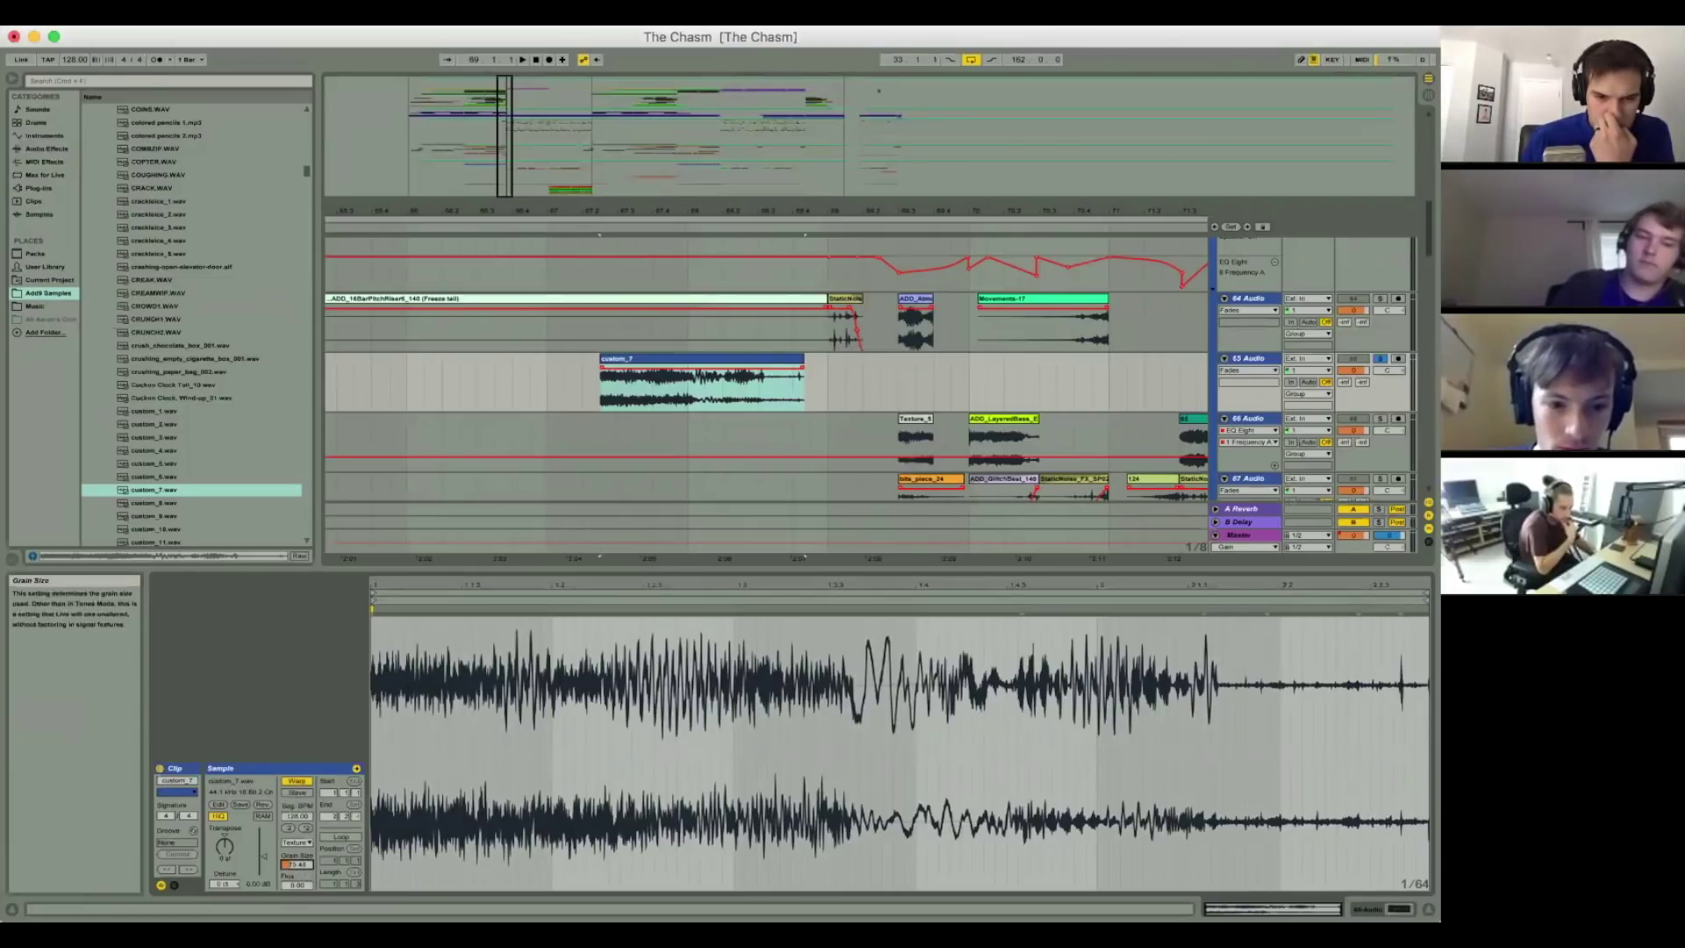
pyautogui.moveTo(297, 864); pyautogui.dragTo(298, 825)
pyautogui.press('space')
pyautogui.press('space')
pyautogui.press('space')
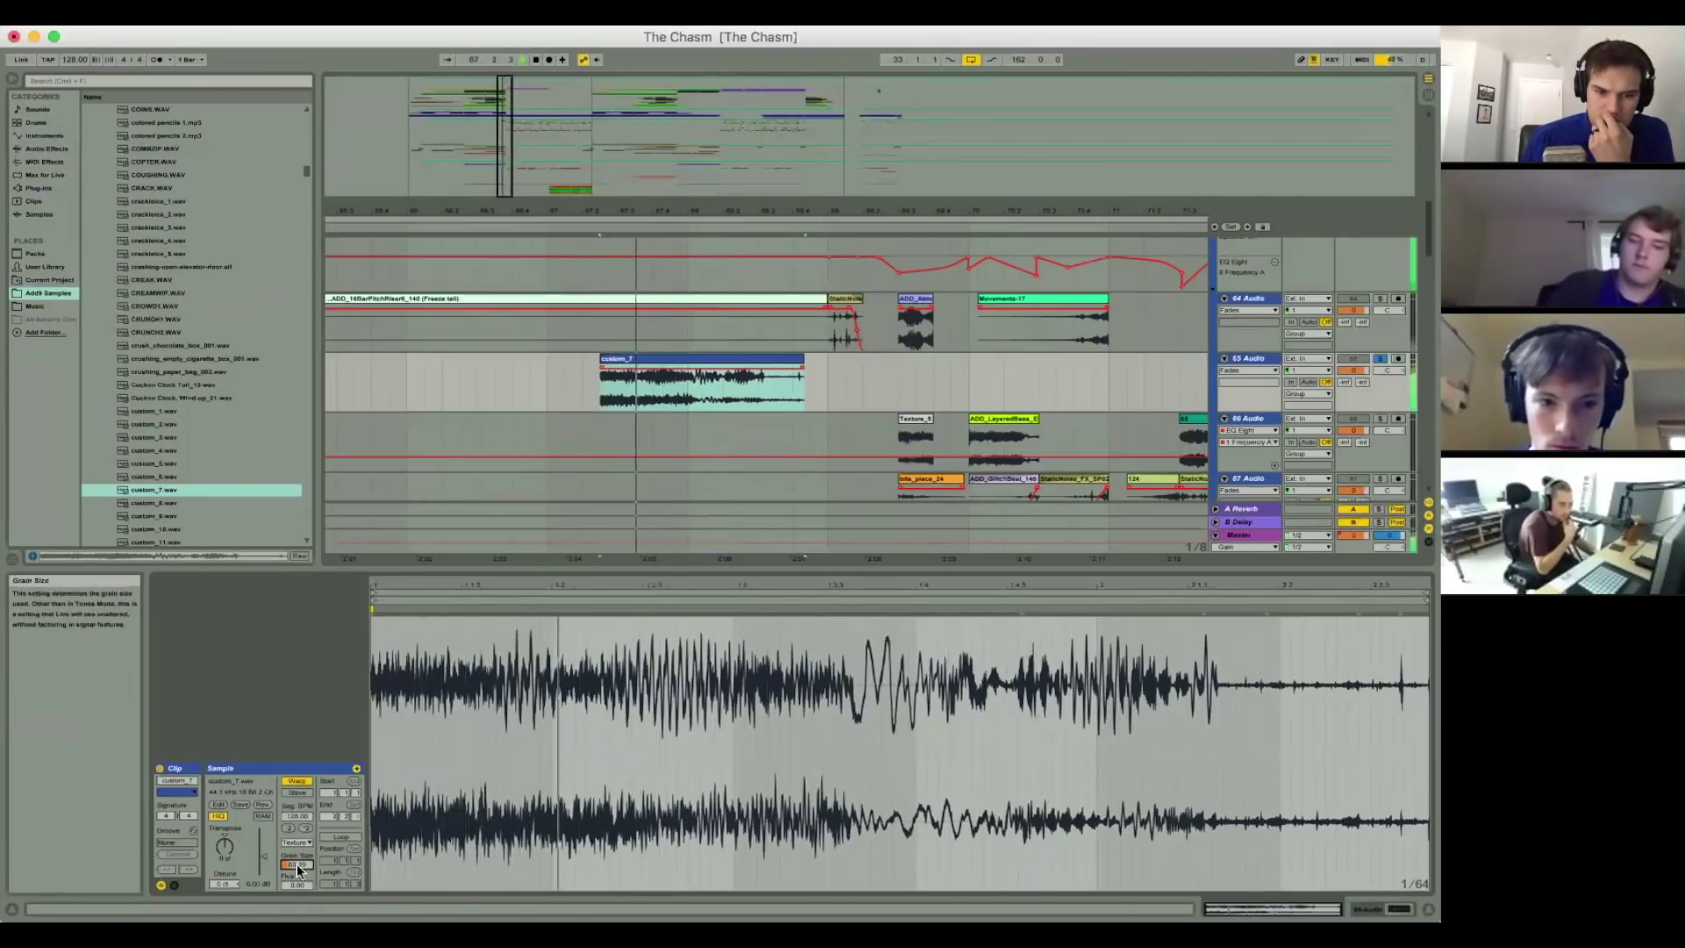
pyautogui.press('space')
# Step: Delete the custom_7 clip from track 65 Audio and turn off the track's EQ Eight
pyautogui.hotkey('shift', 'Tab')
pyautogui.click(642, 358)
pyautogui.press('Delete')
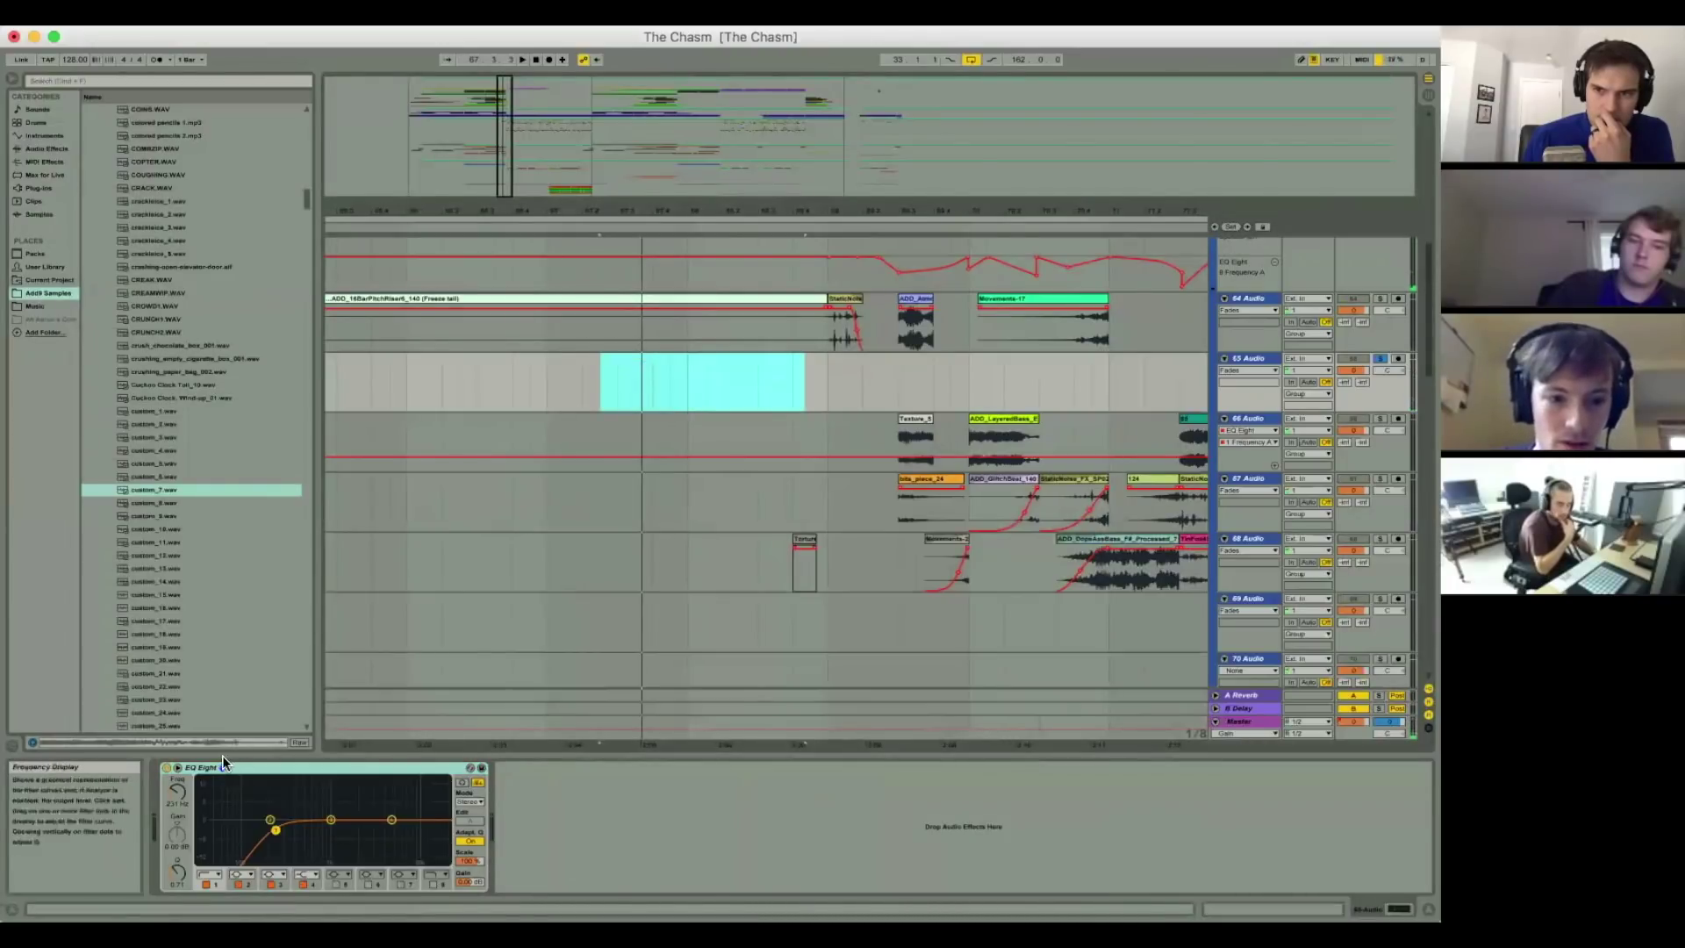
pyautogui.click(167, 768)
# Step: Audition further custom foley samples and place custom_36.wav at bar 67 on track 65 Audio
pyautogui.click(170, 621)
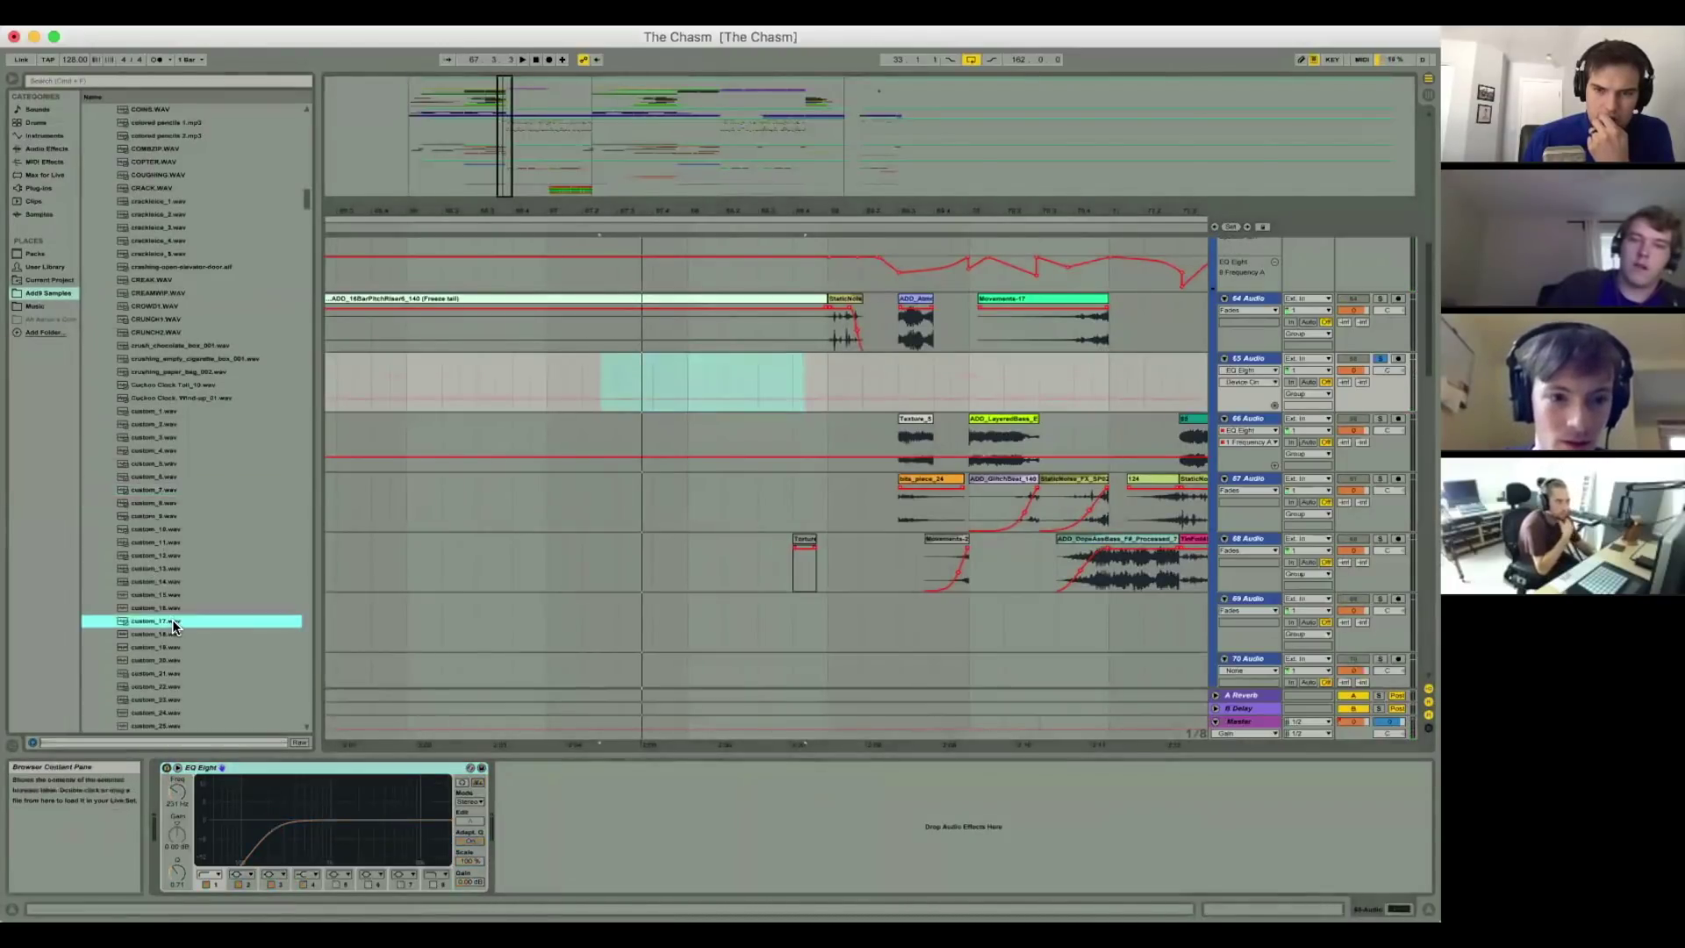
pyautogui.scroll(-6, 172, 619)
pyautogui.click(170, 664)
pyautogui.scroll(-5, 171, 667)
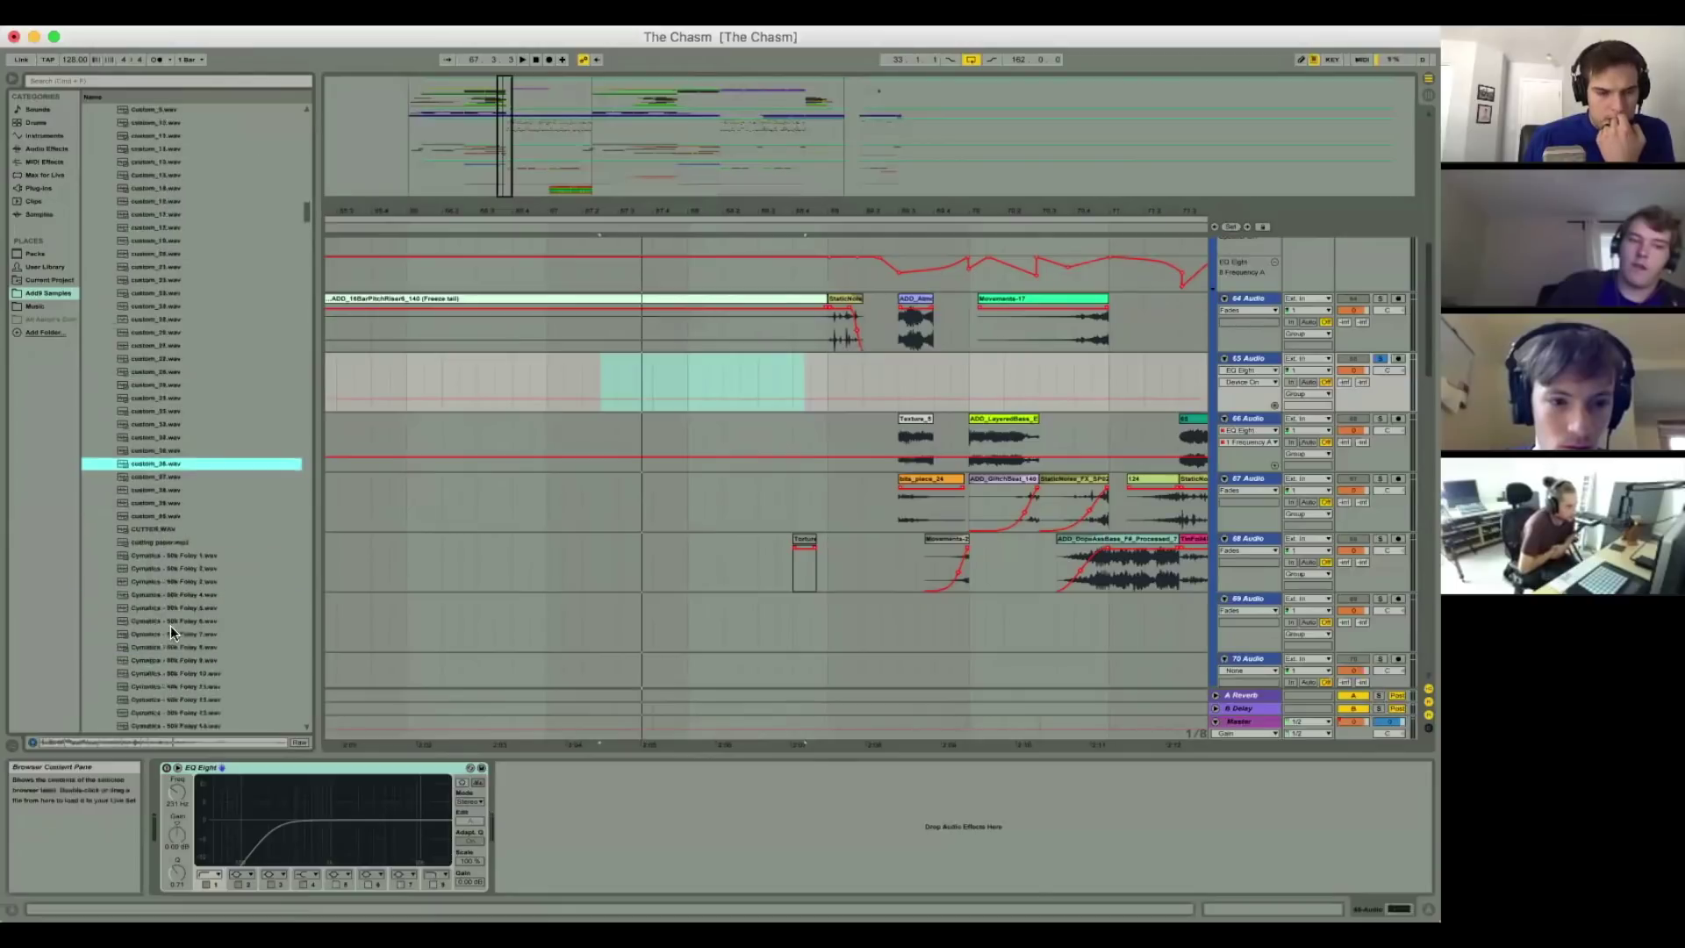
pyautogui.moveTo(160, 465); pyautogui.dragTo(553, 381)
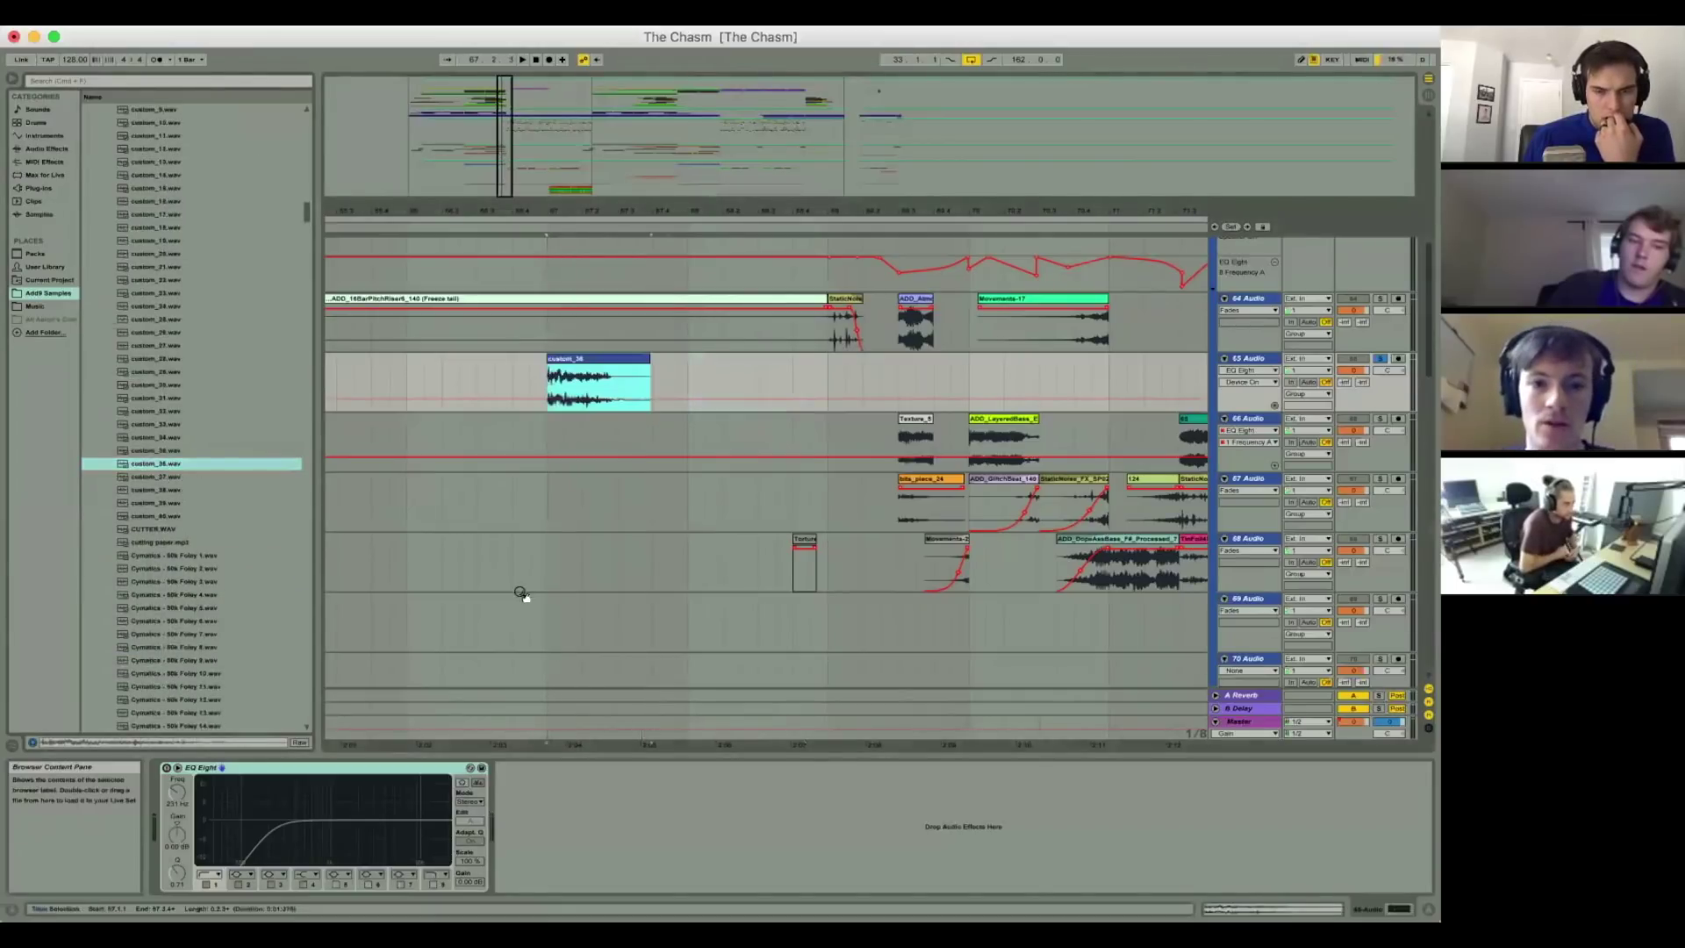
# Step: Warp the custom_36 clip in Texture mode with an adjusted grain size and trim its silent end
pyautogui.click(297, 780)
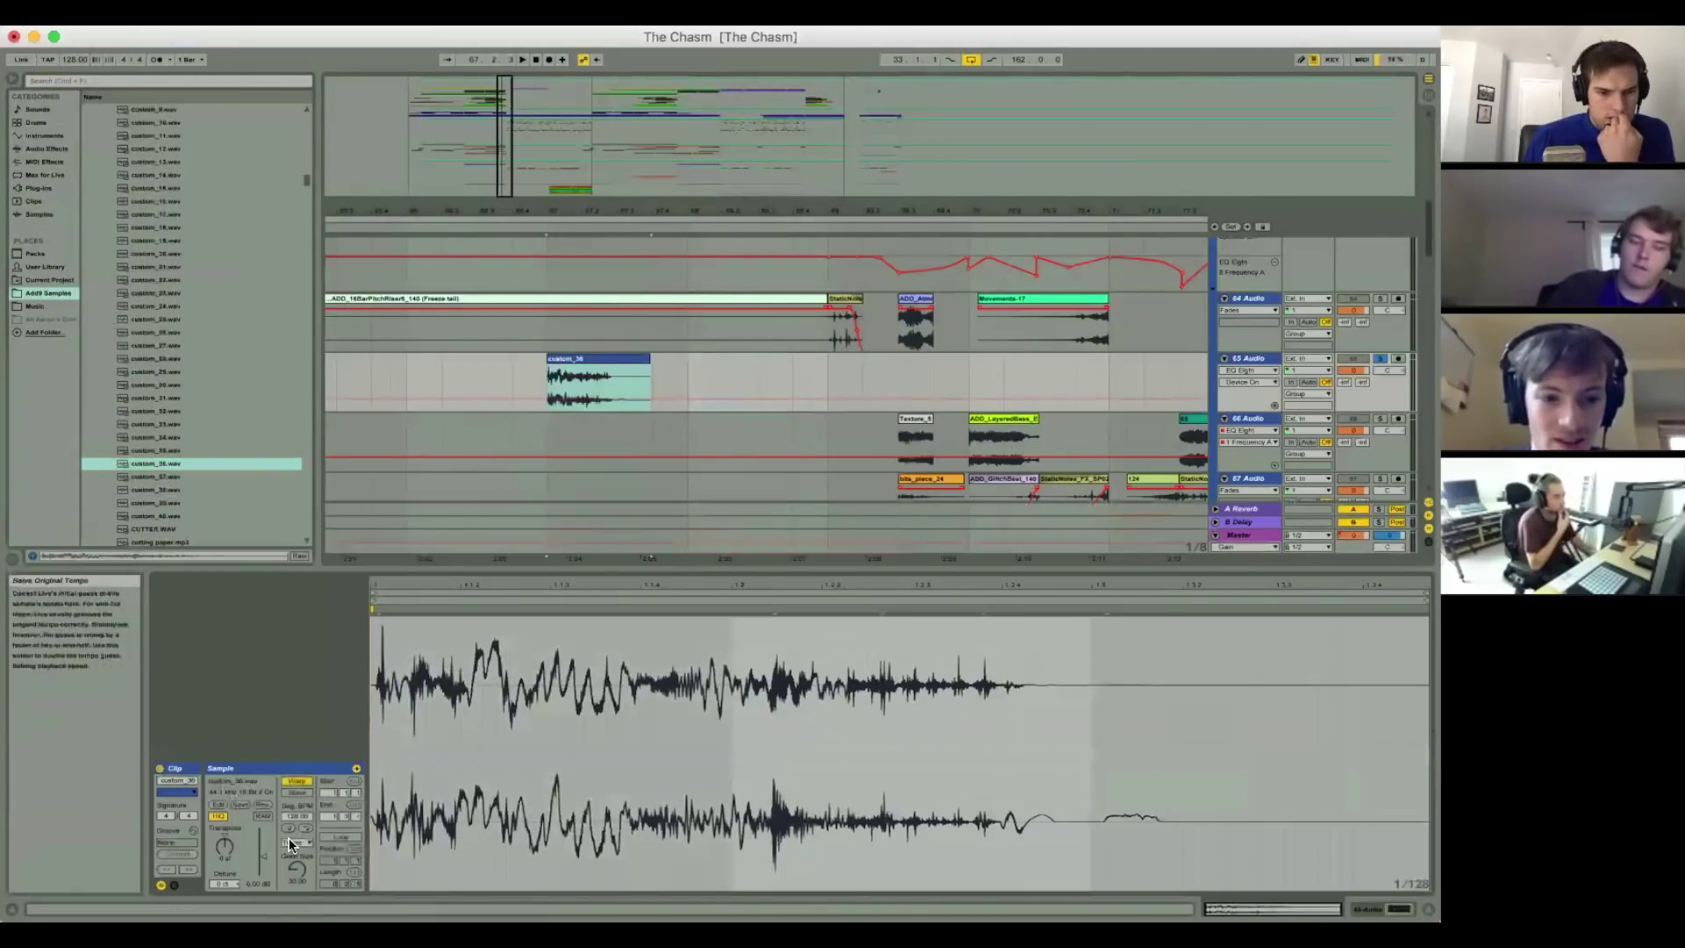
pyautogui.click(296, 843)
pyautogui.click(294, 874)
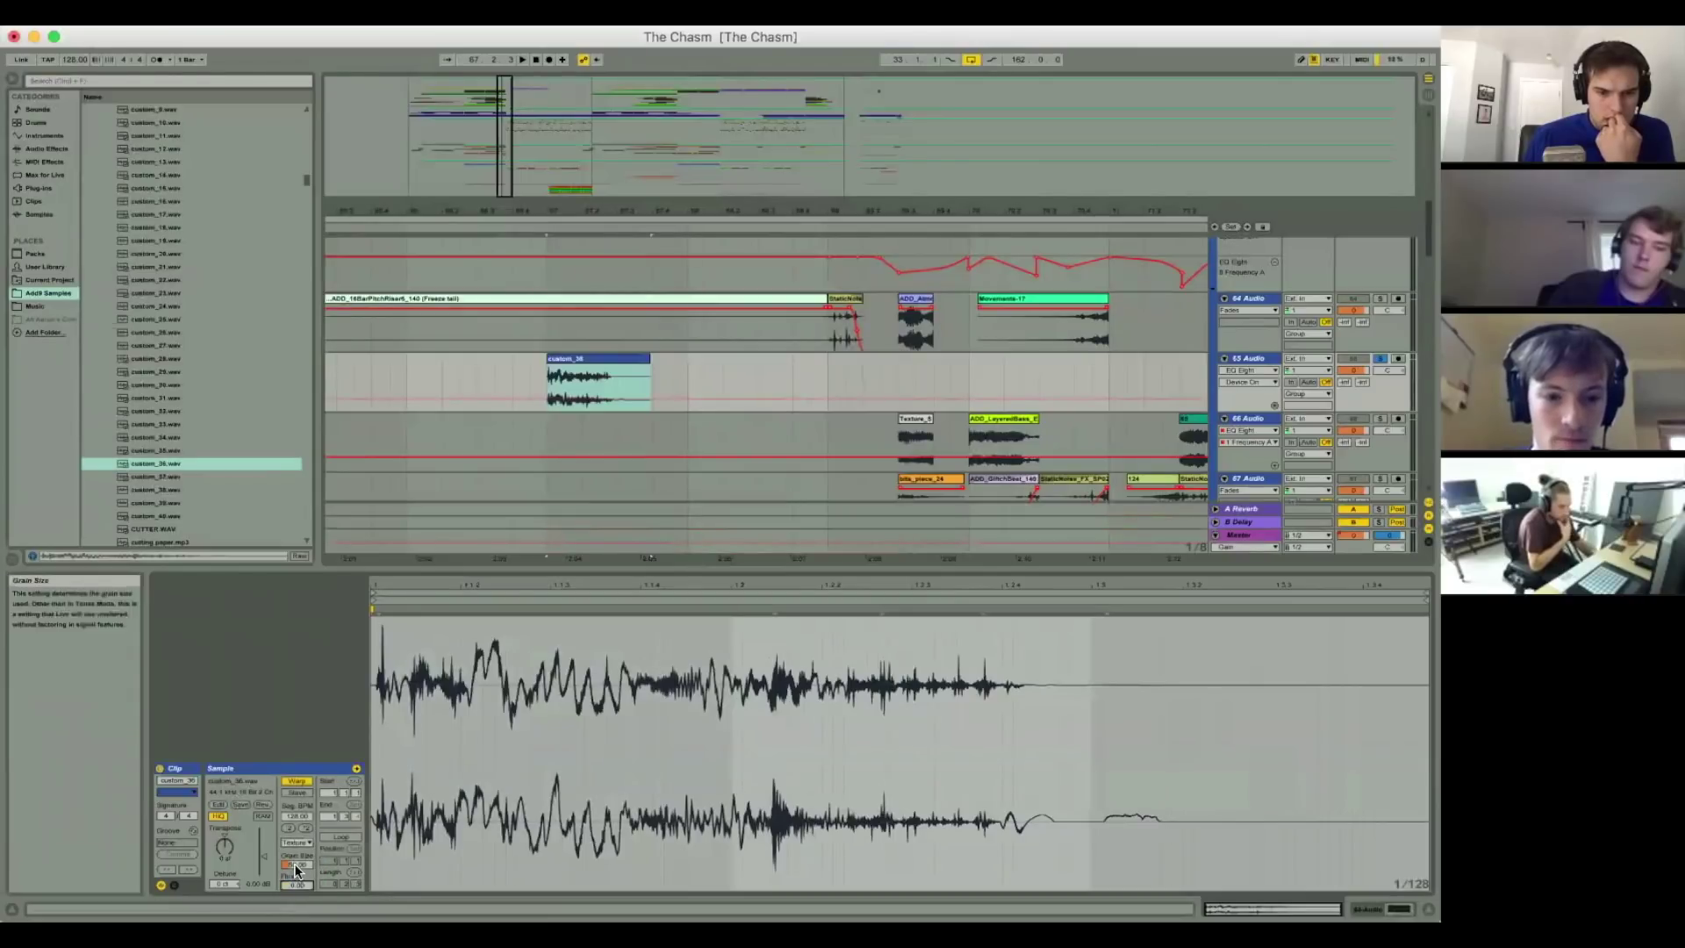
pyautogui.moveTo(295, 864); pyautogui.dragTo(295, 869)
pyautogui.click(296, 842)
pyautogui.click(296, 842)
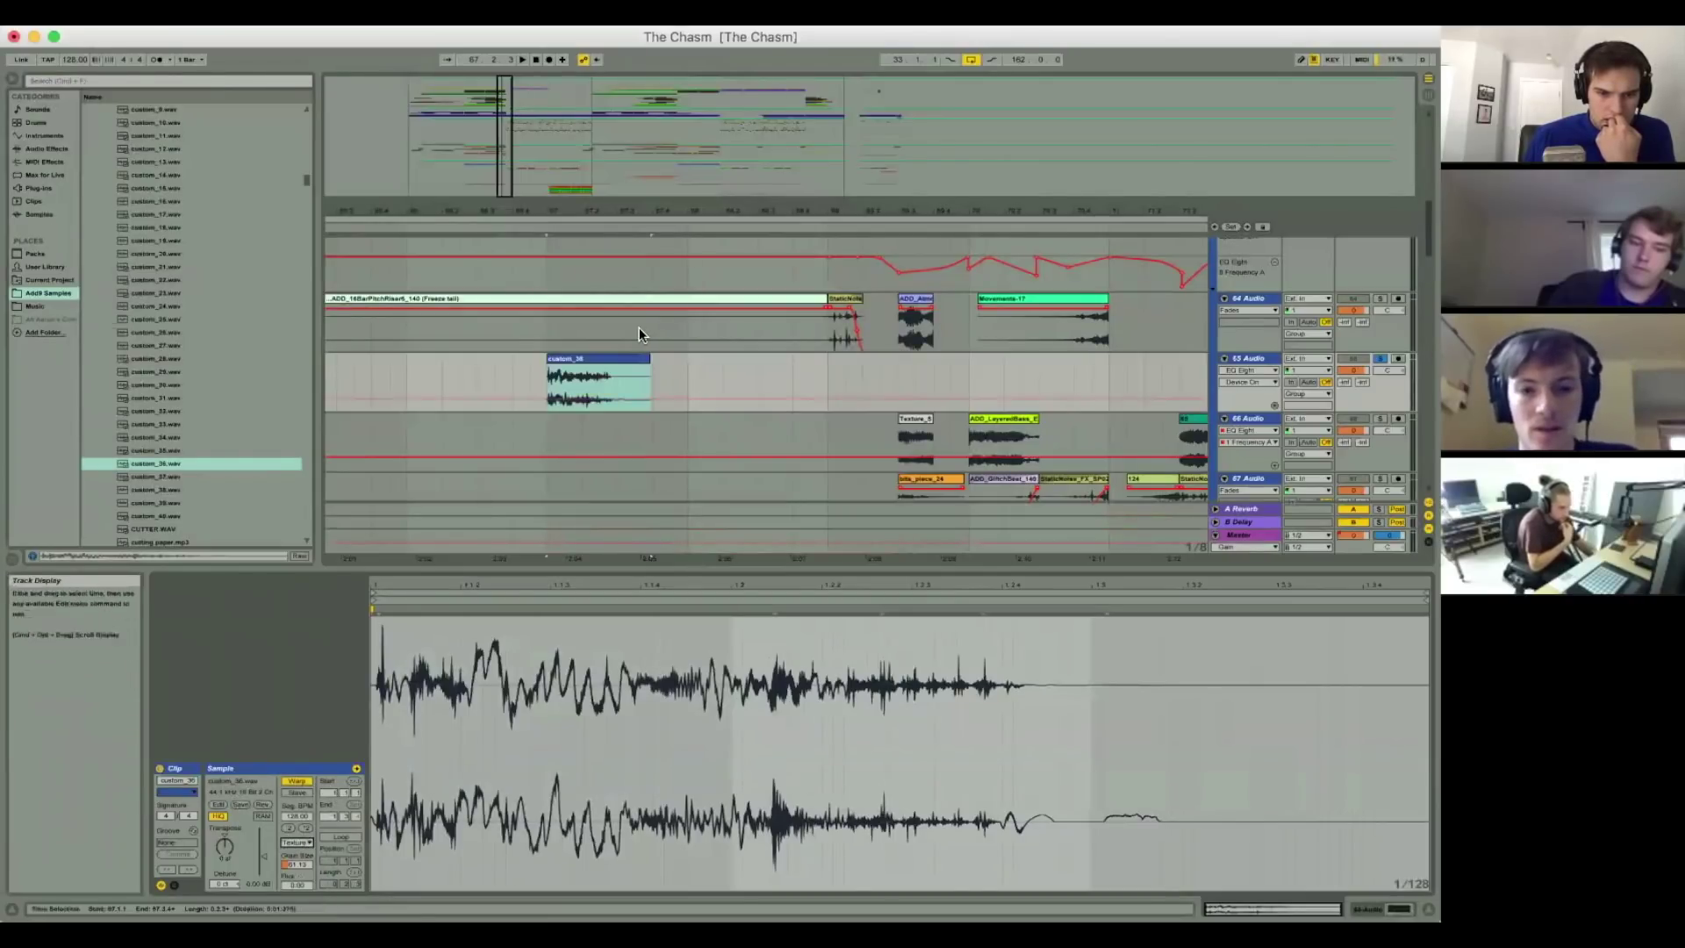
pyautogui.moveTo(649, 372); pyautogui.dragTo(616, 364)
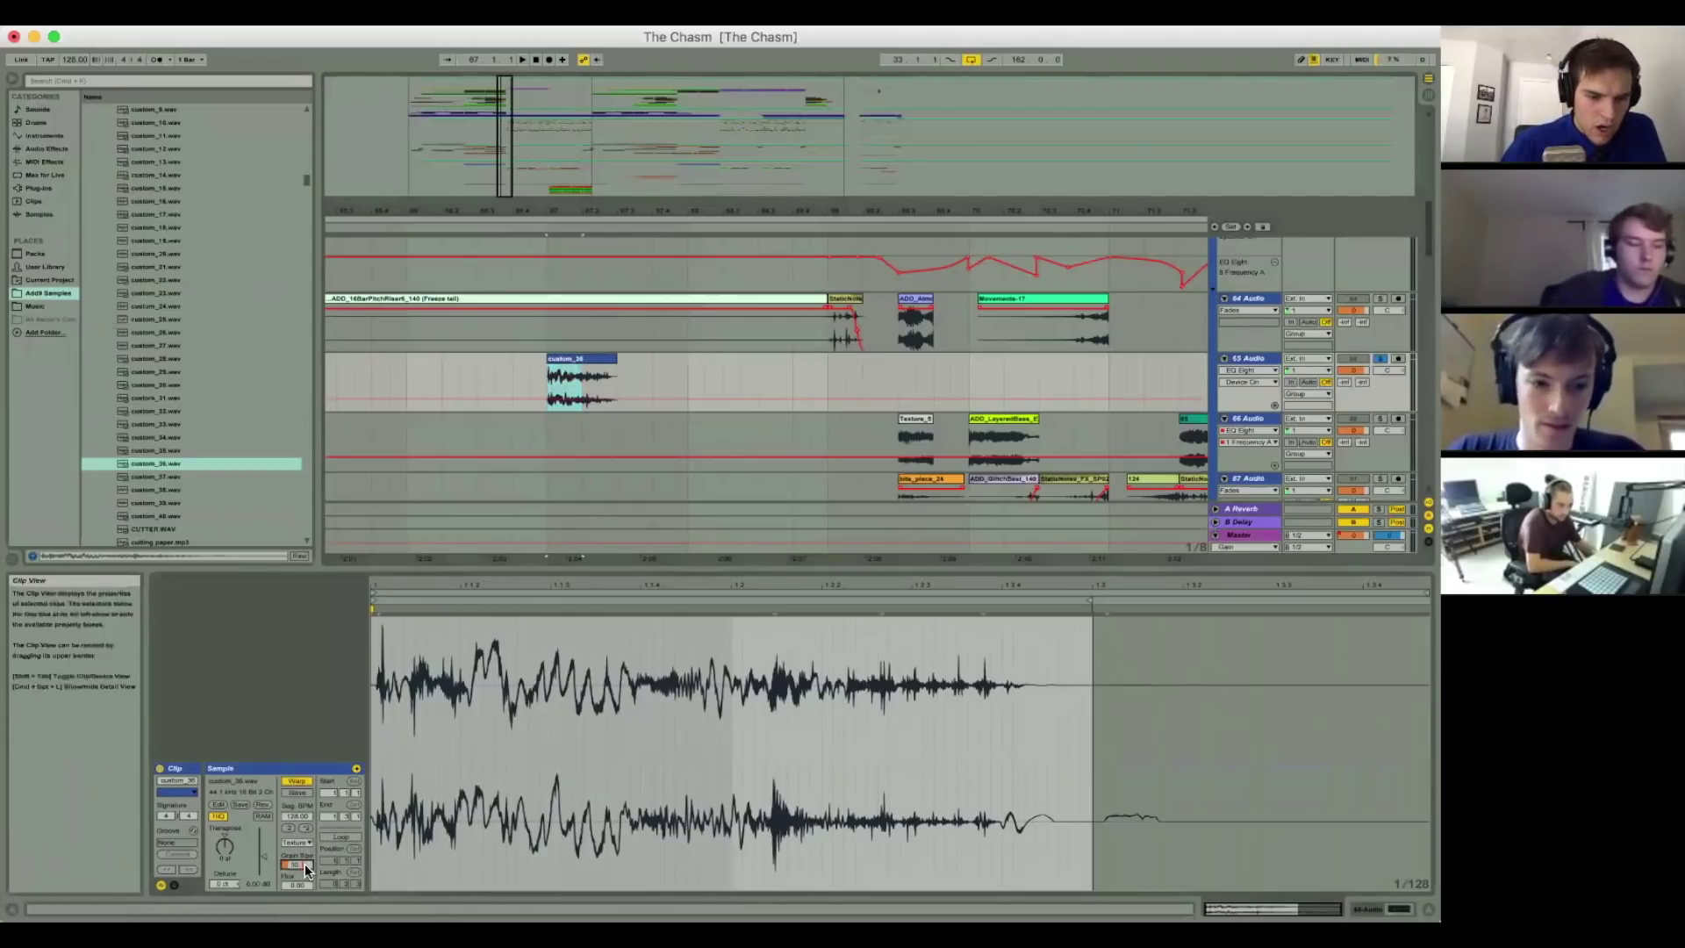
# Step: Play the custom_36 clip from its start and reopen its sample settings
pyautogui.click(569, 378)
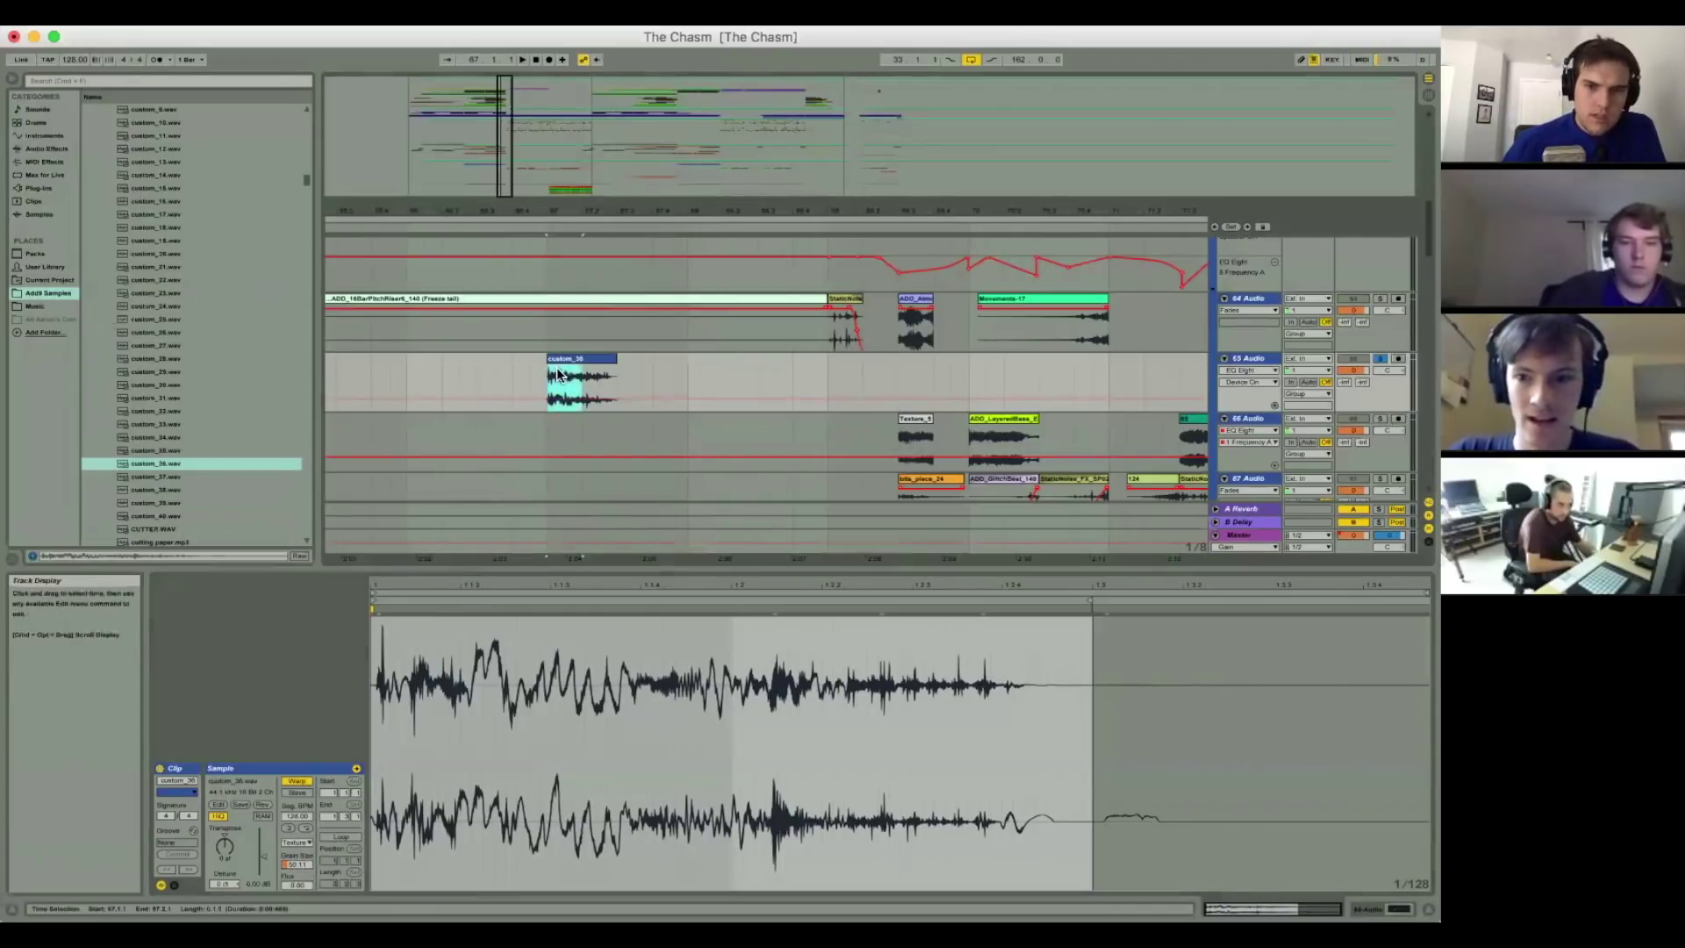
pyautogui.press('space')
pyautogui.hotkey('shift', 'Tab')
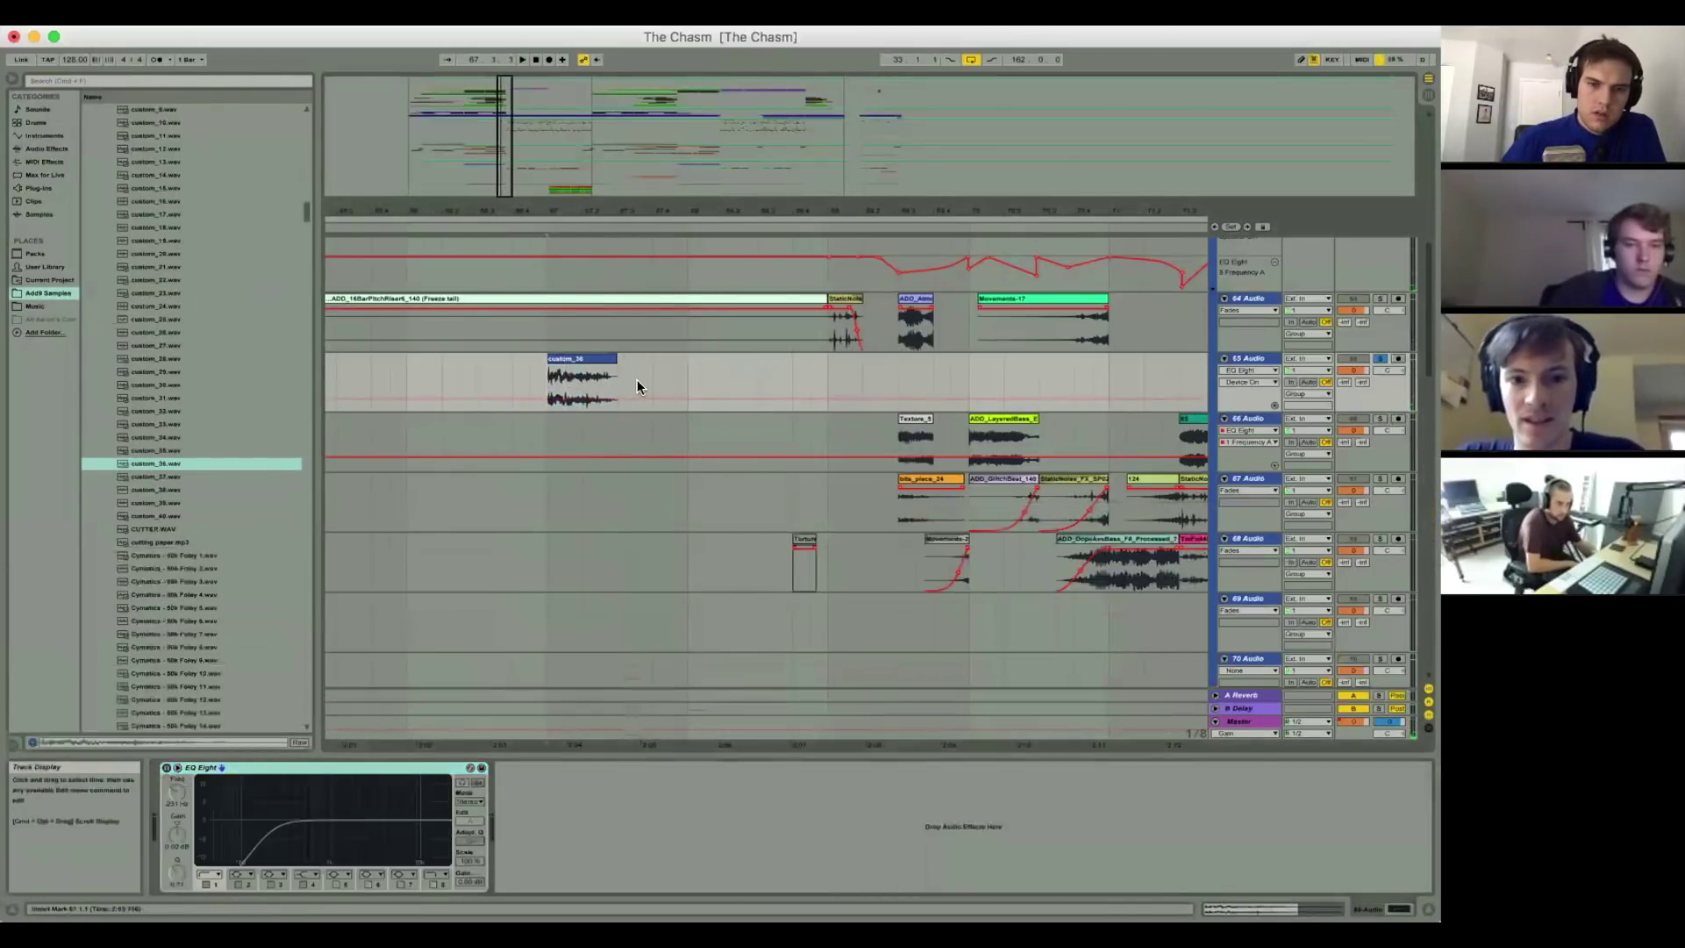
pyautogui.moveTo(635, 379); pyautogui.dragTo(550, 377)
pyautogui.doubleClick(572, 353)
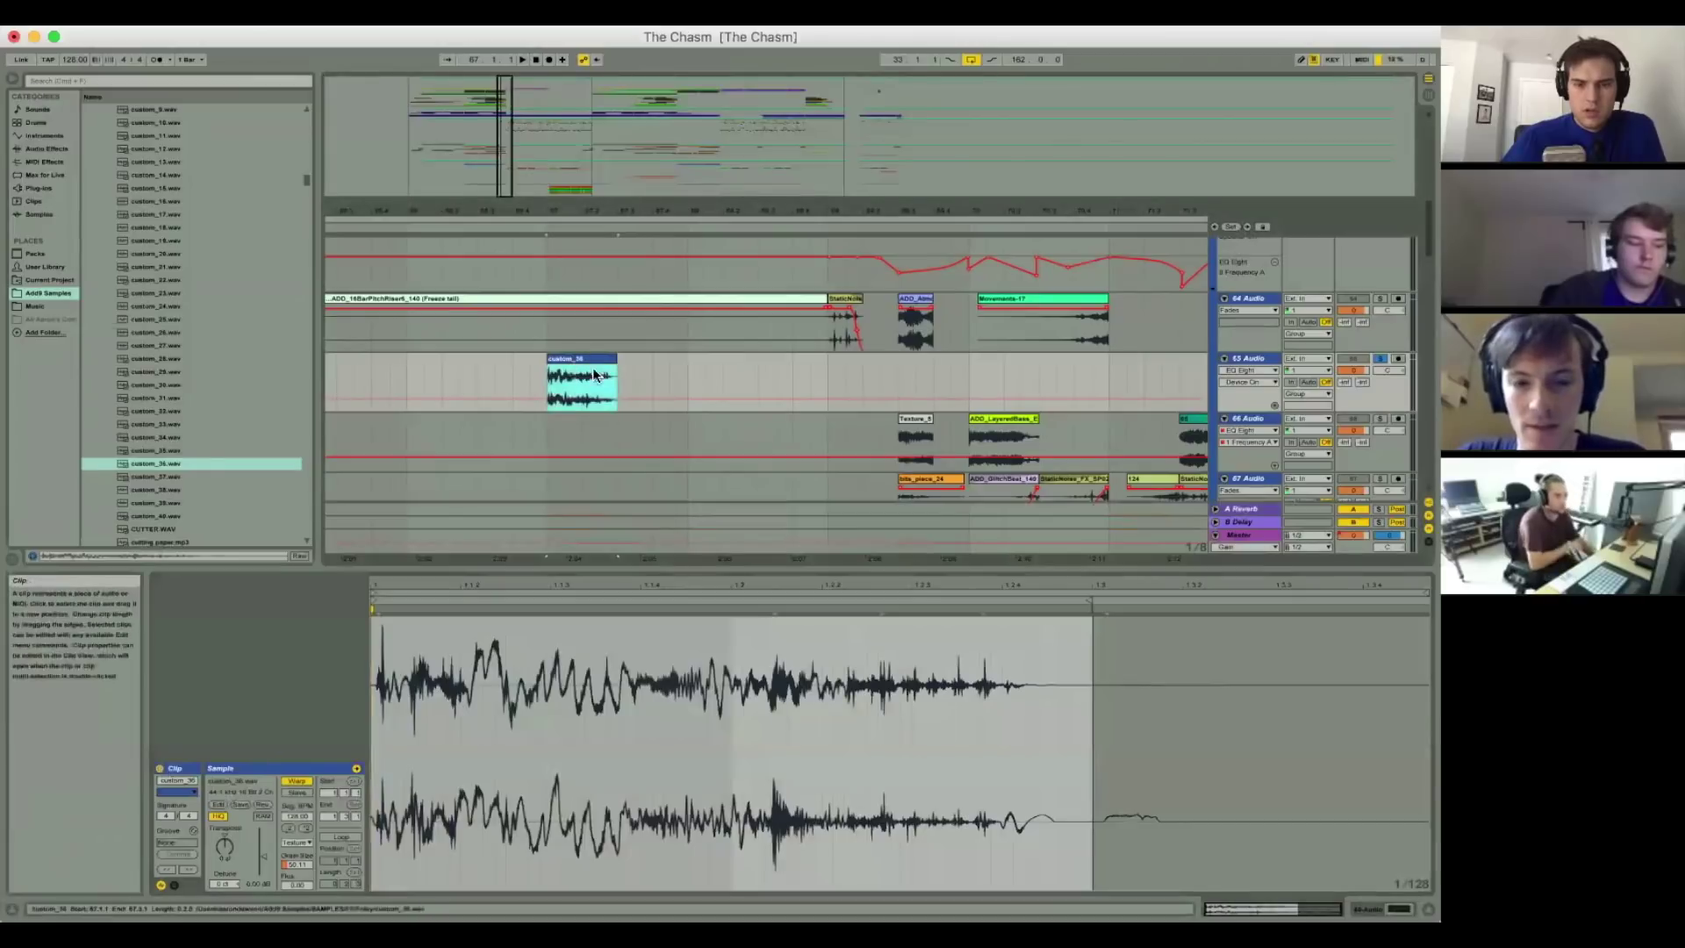
pyautogui.moveTo(582, 212); pyautogui.dragTo(582, 189)
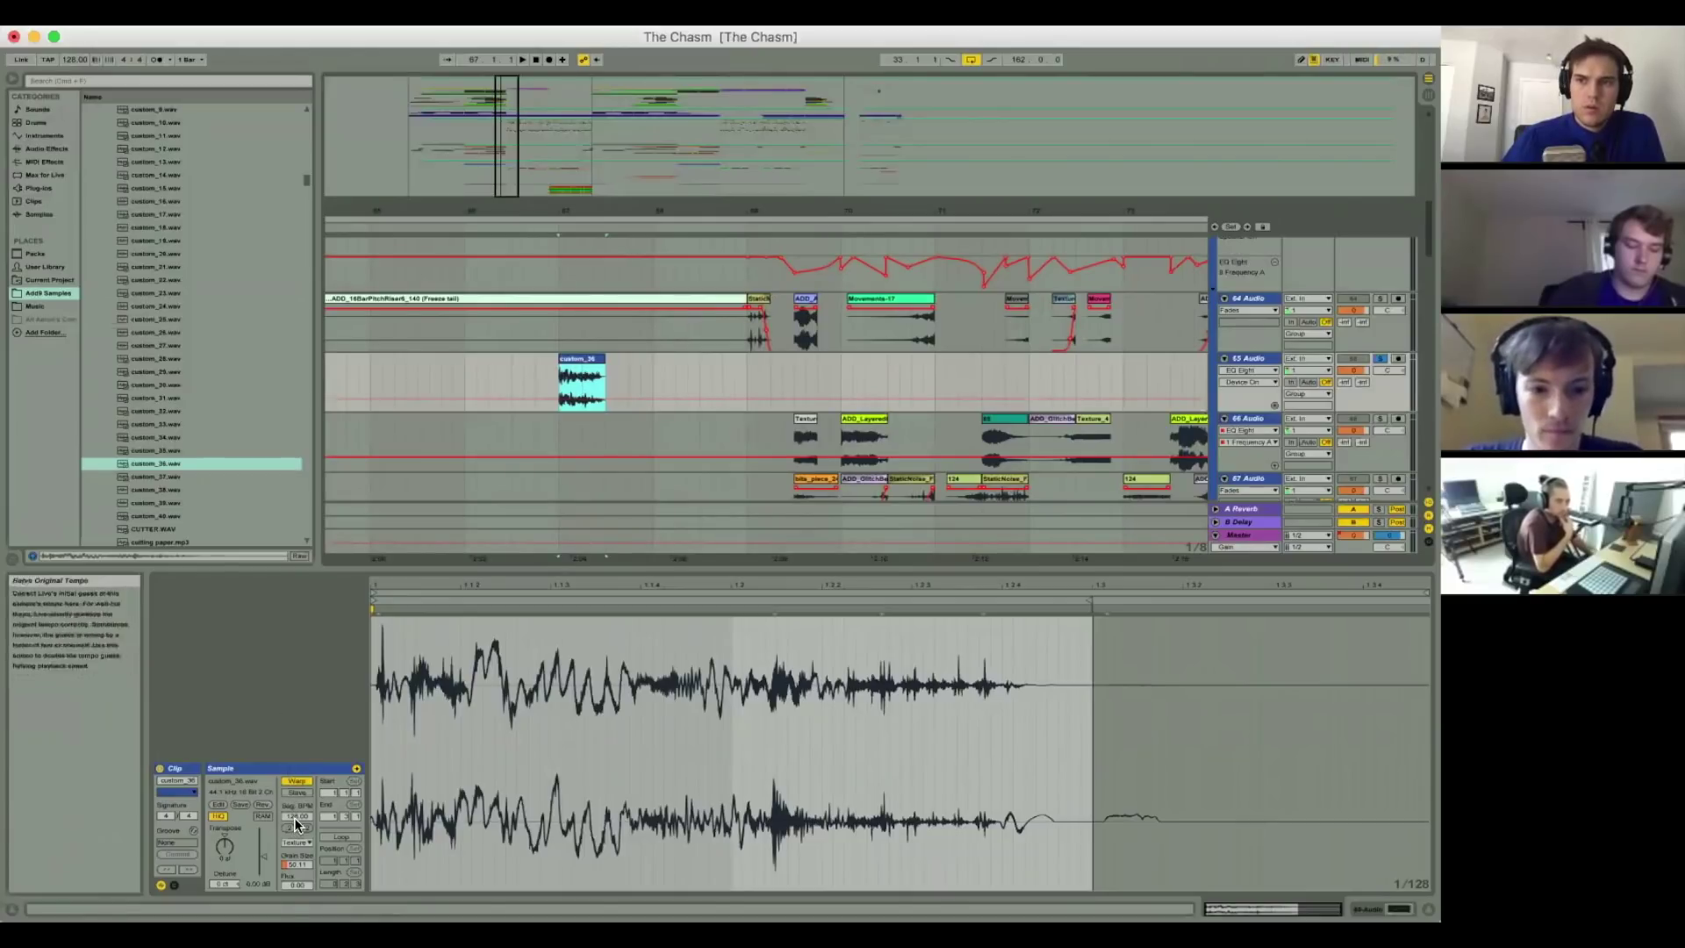
# Step: Stretch the custom_36 clip by raising its original tempo, and extend its end during playback
pyautogui.moveTo(297, 816); pyautogui.dragTo(297, 769)
pyautogui.press('space')
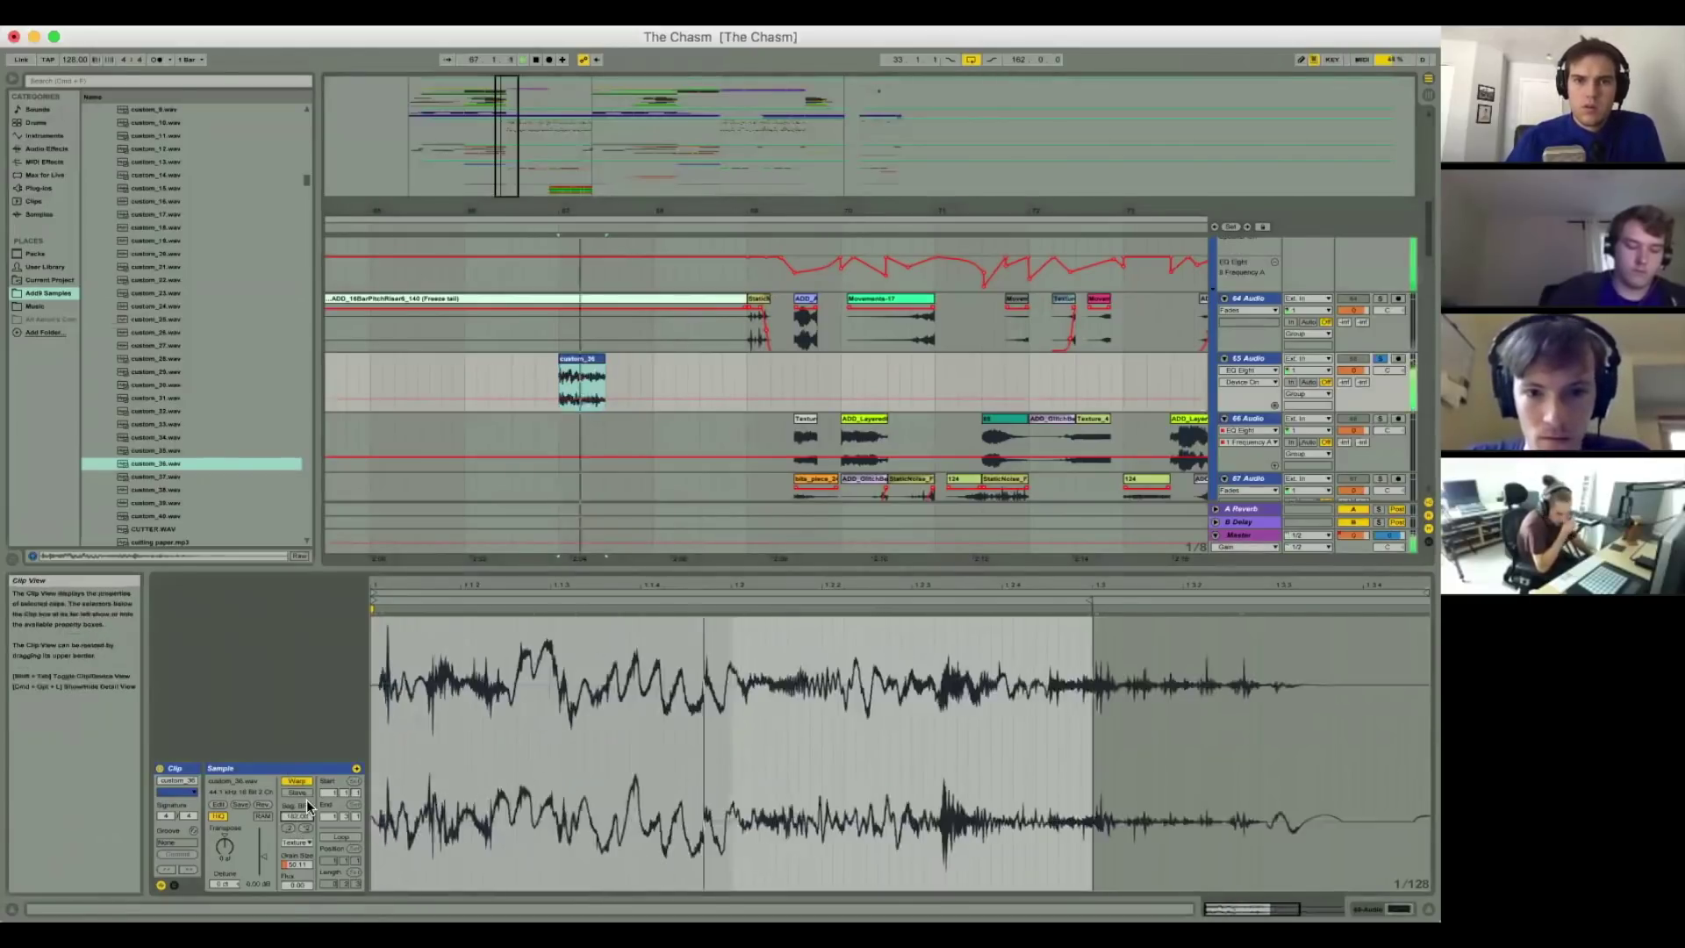
pyautogui.moveTo(603, 358); pyautogui.dragTo(740, 357)
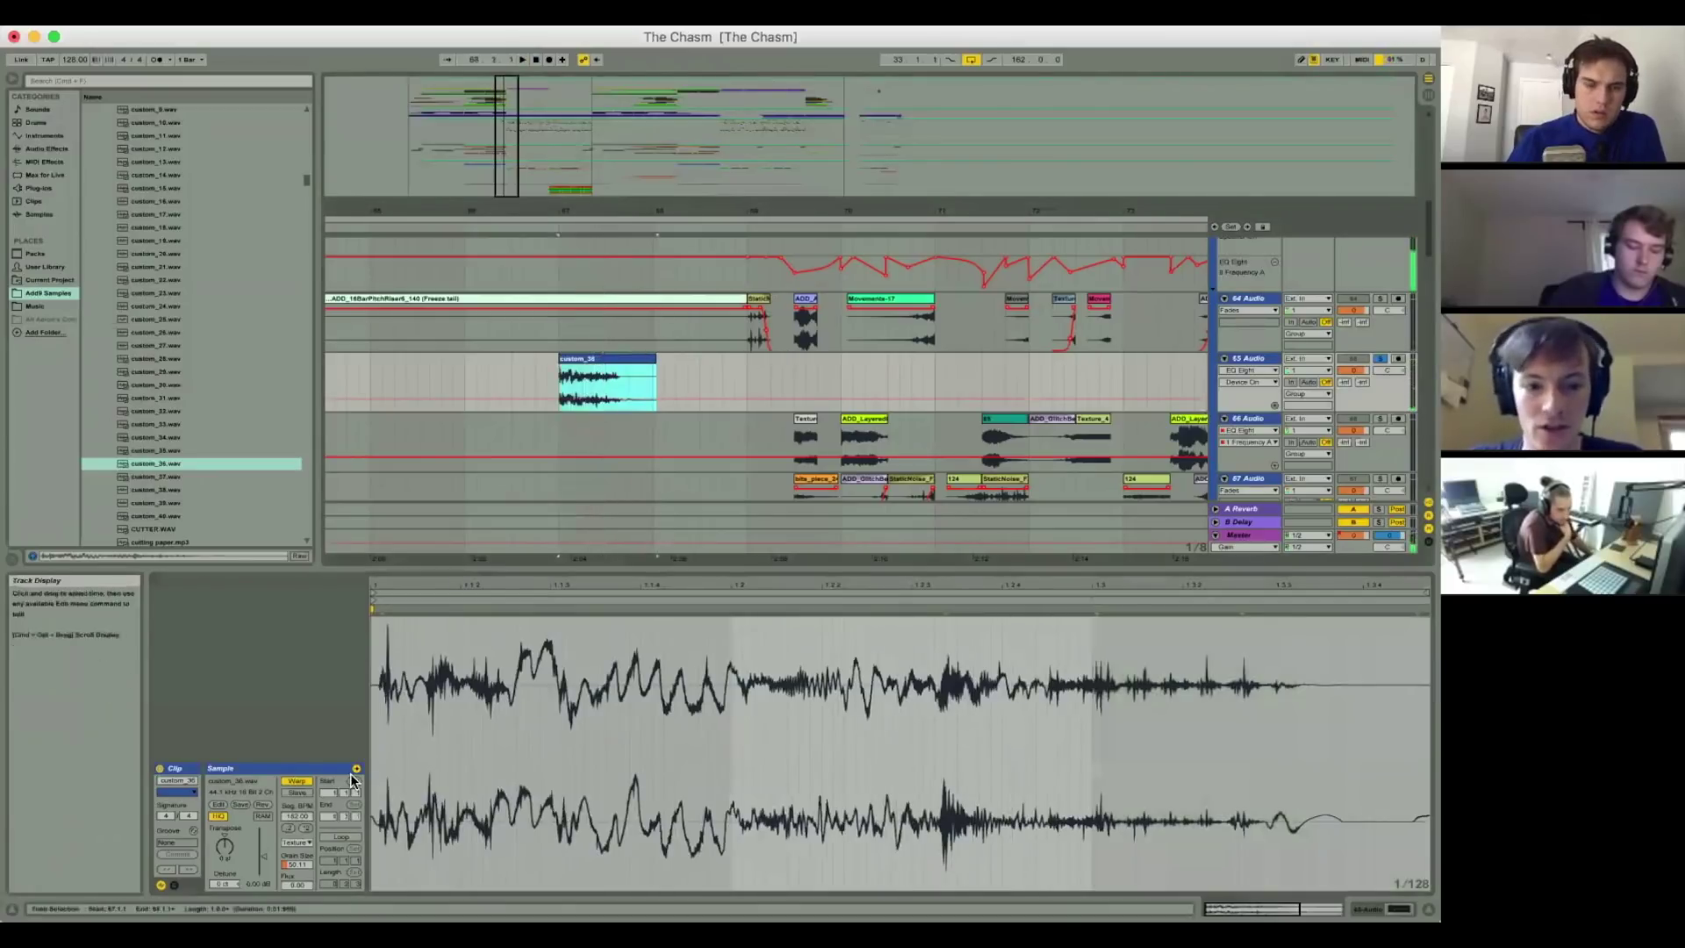
pyautogui.press('space')
# Step: Try stretching the custom_36 clip further with a higher original tempo, and undo back to the shorter clip
pyautogui.moveTo(301, 818); pyautogui.dragTo(301, 790)
pyautogui.click(497, 519)
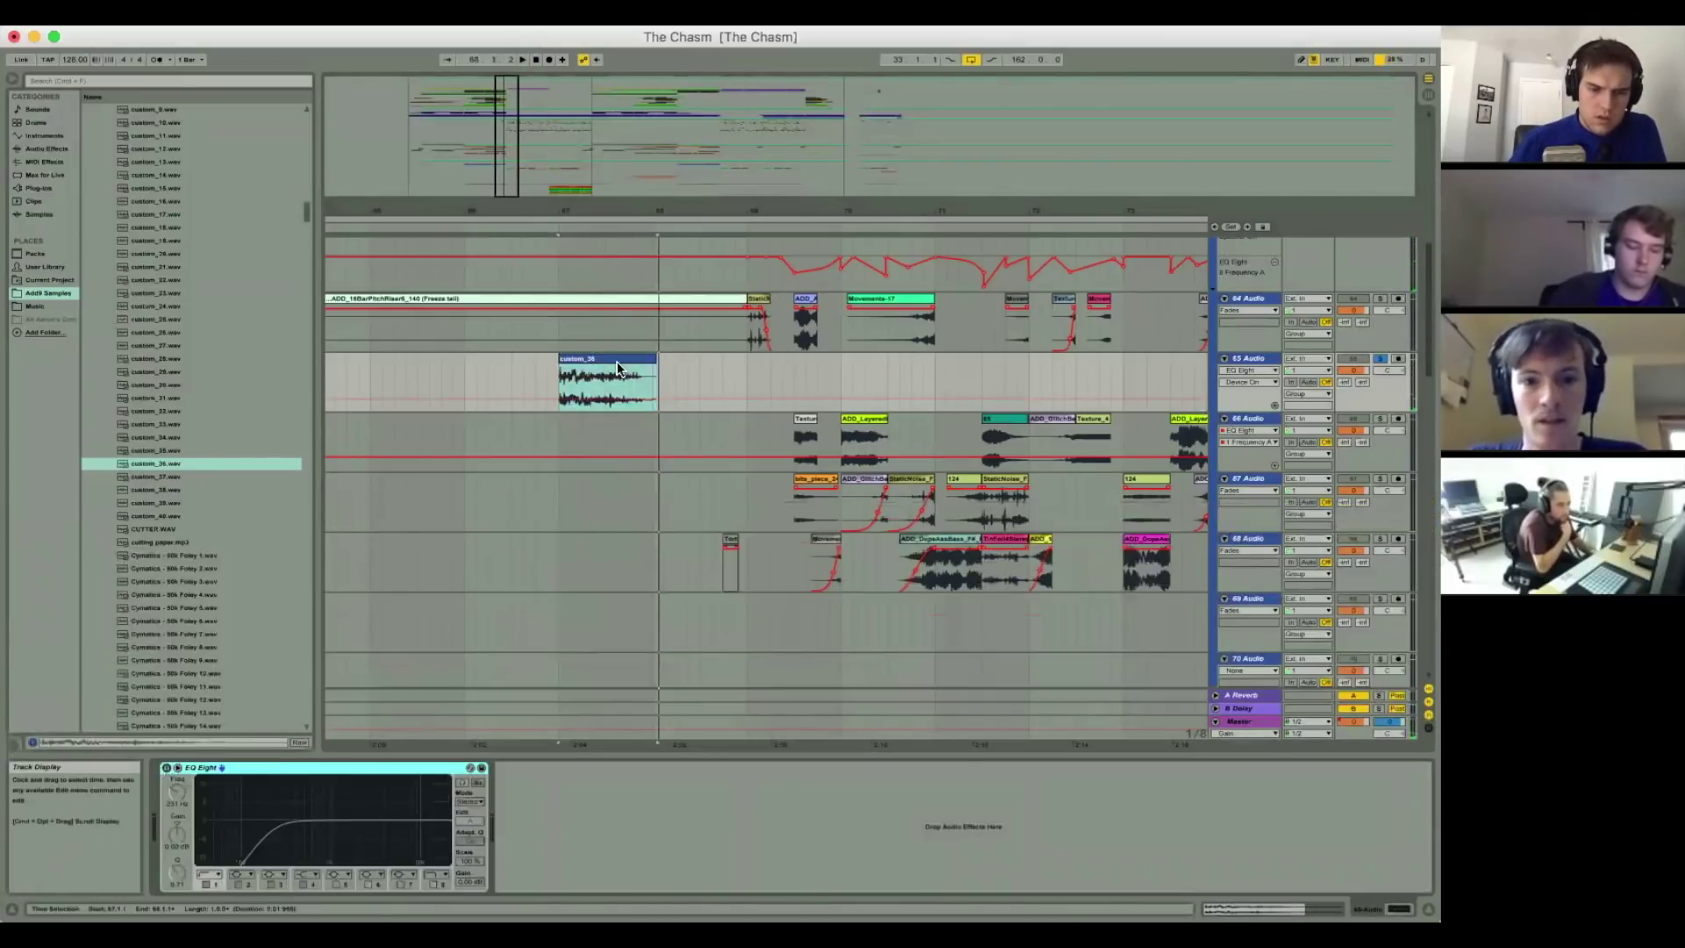
pyautogui.click(380, 823)
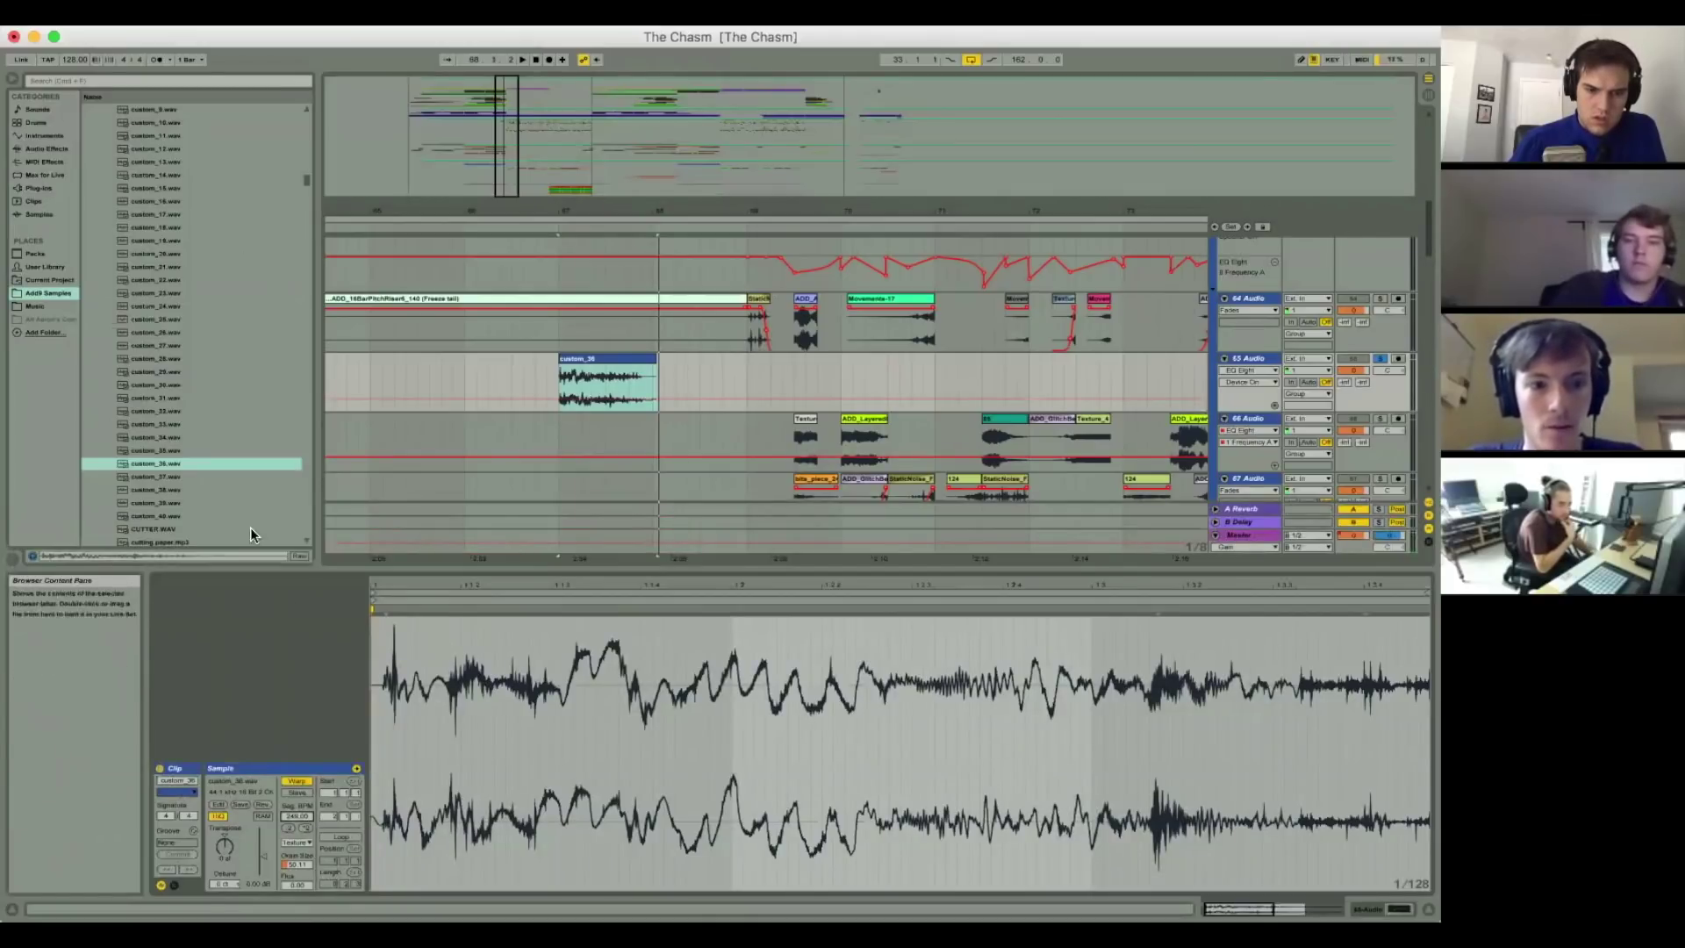
pyautogui.press('super+z')
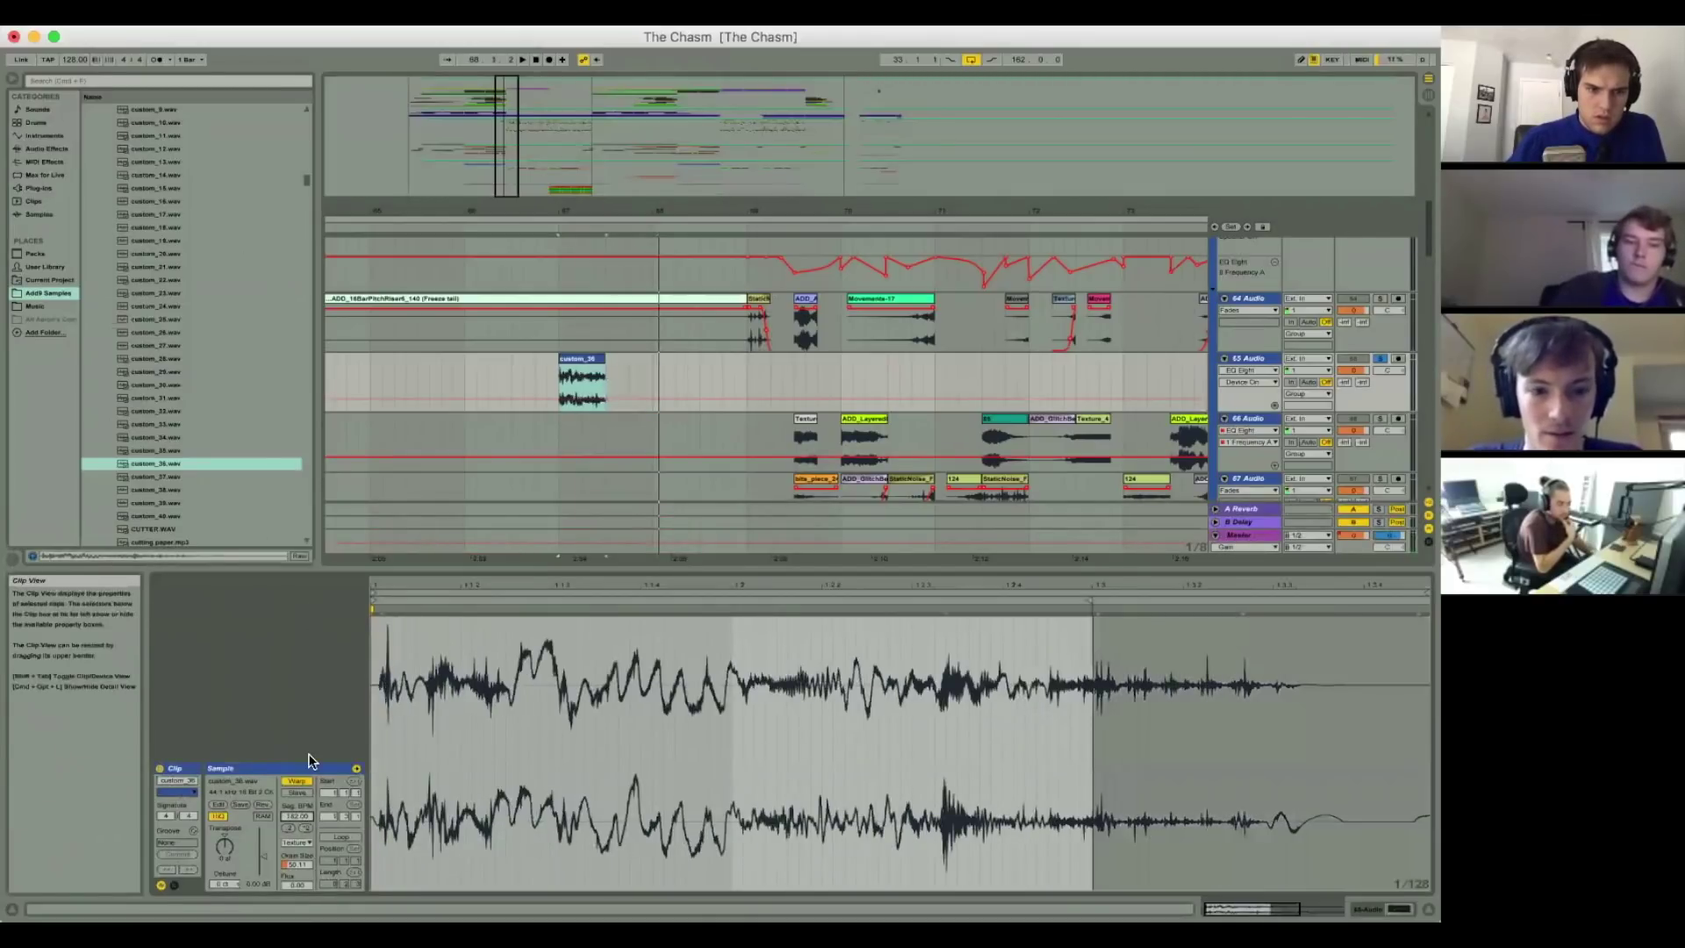
# Step: Double the custom_36 clip's original tempo, extend the clip over its longer tail and play it from bar 67
pyautogui.click(305, 828)
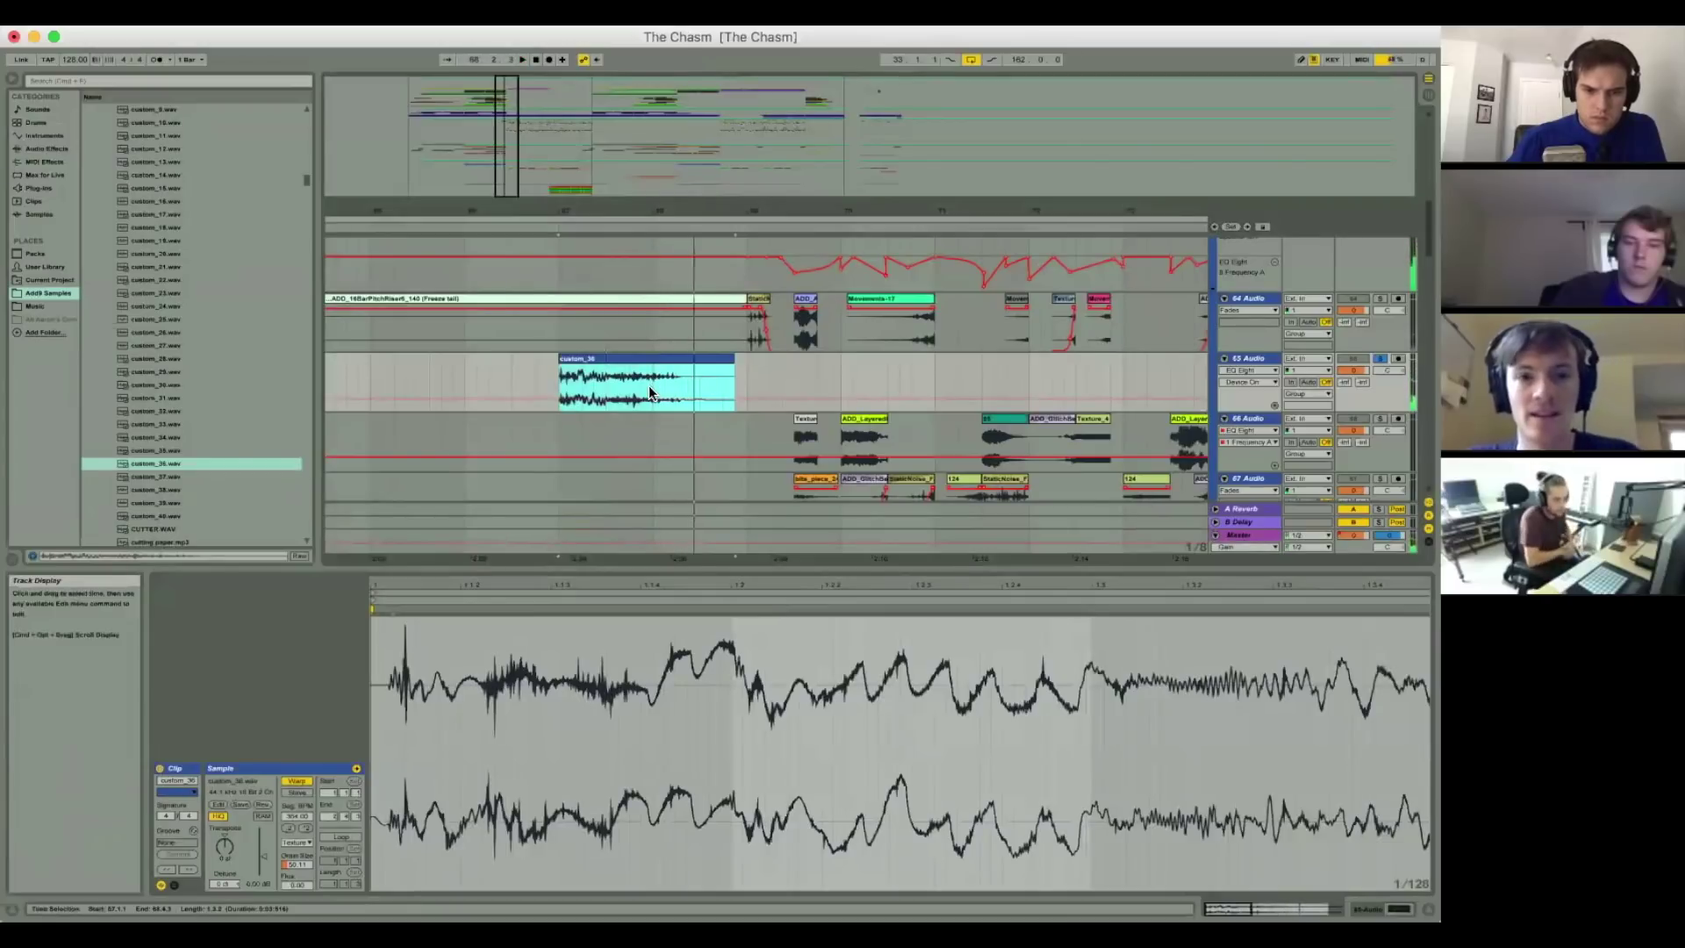
pyautogui.click(569, 386)
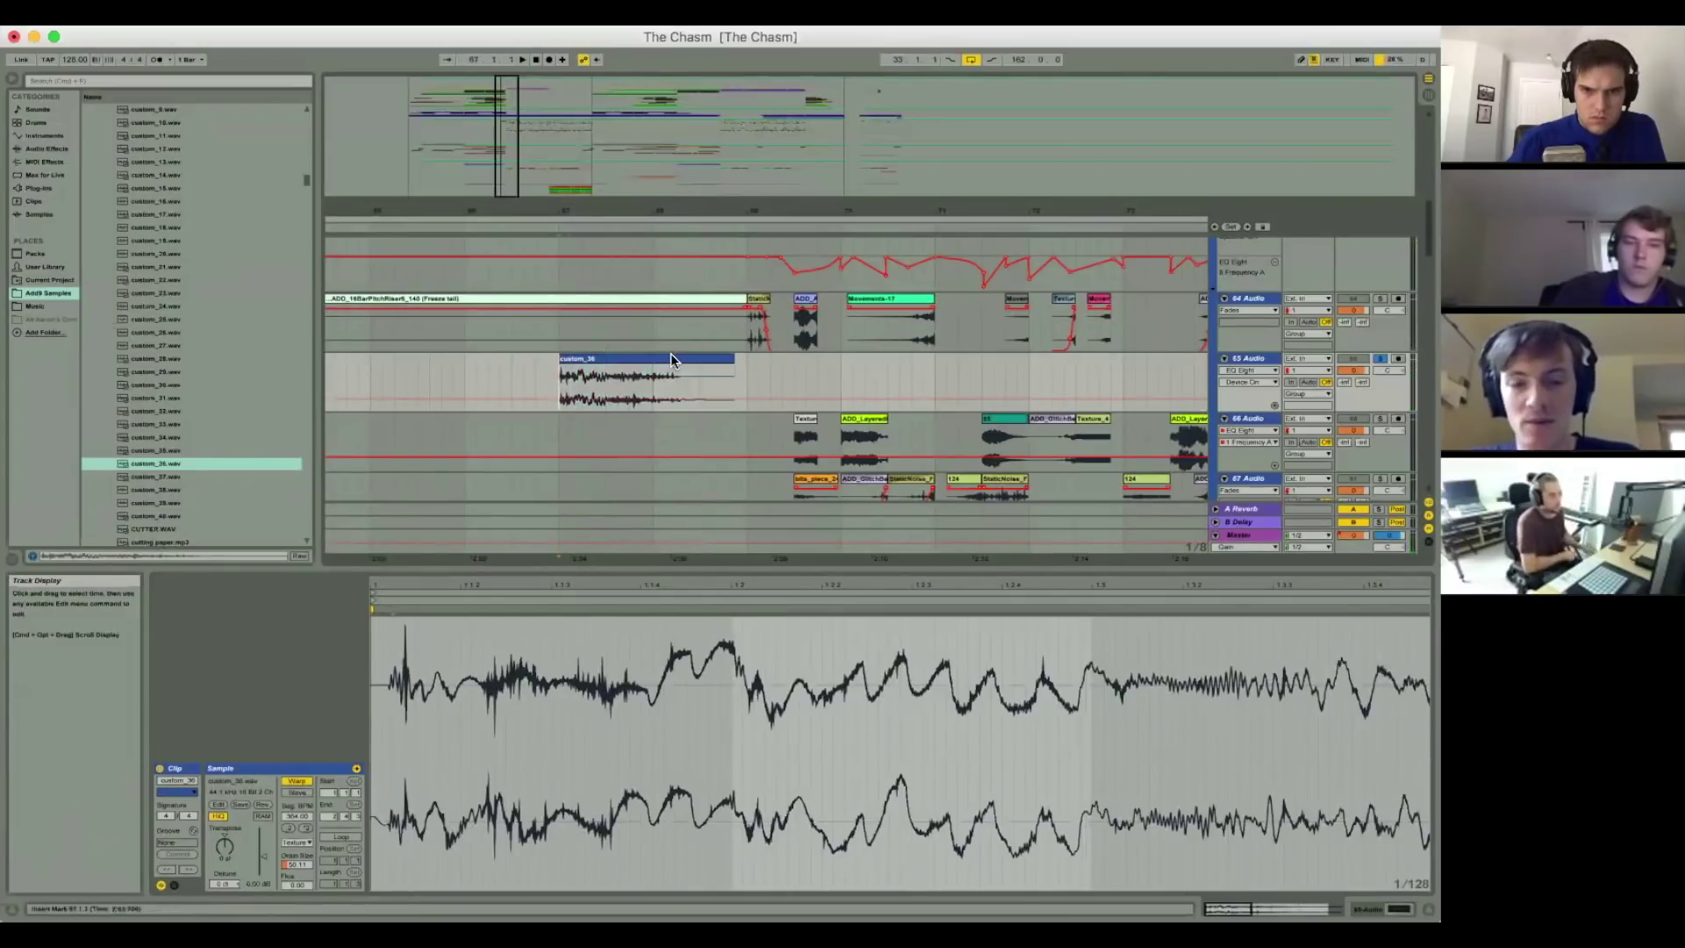
pyautogui.press('space')
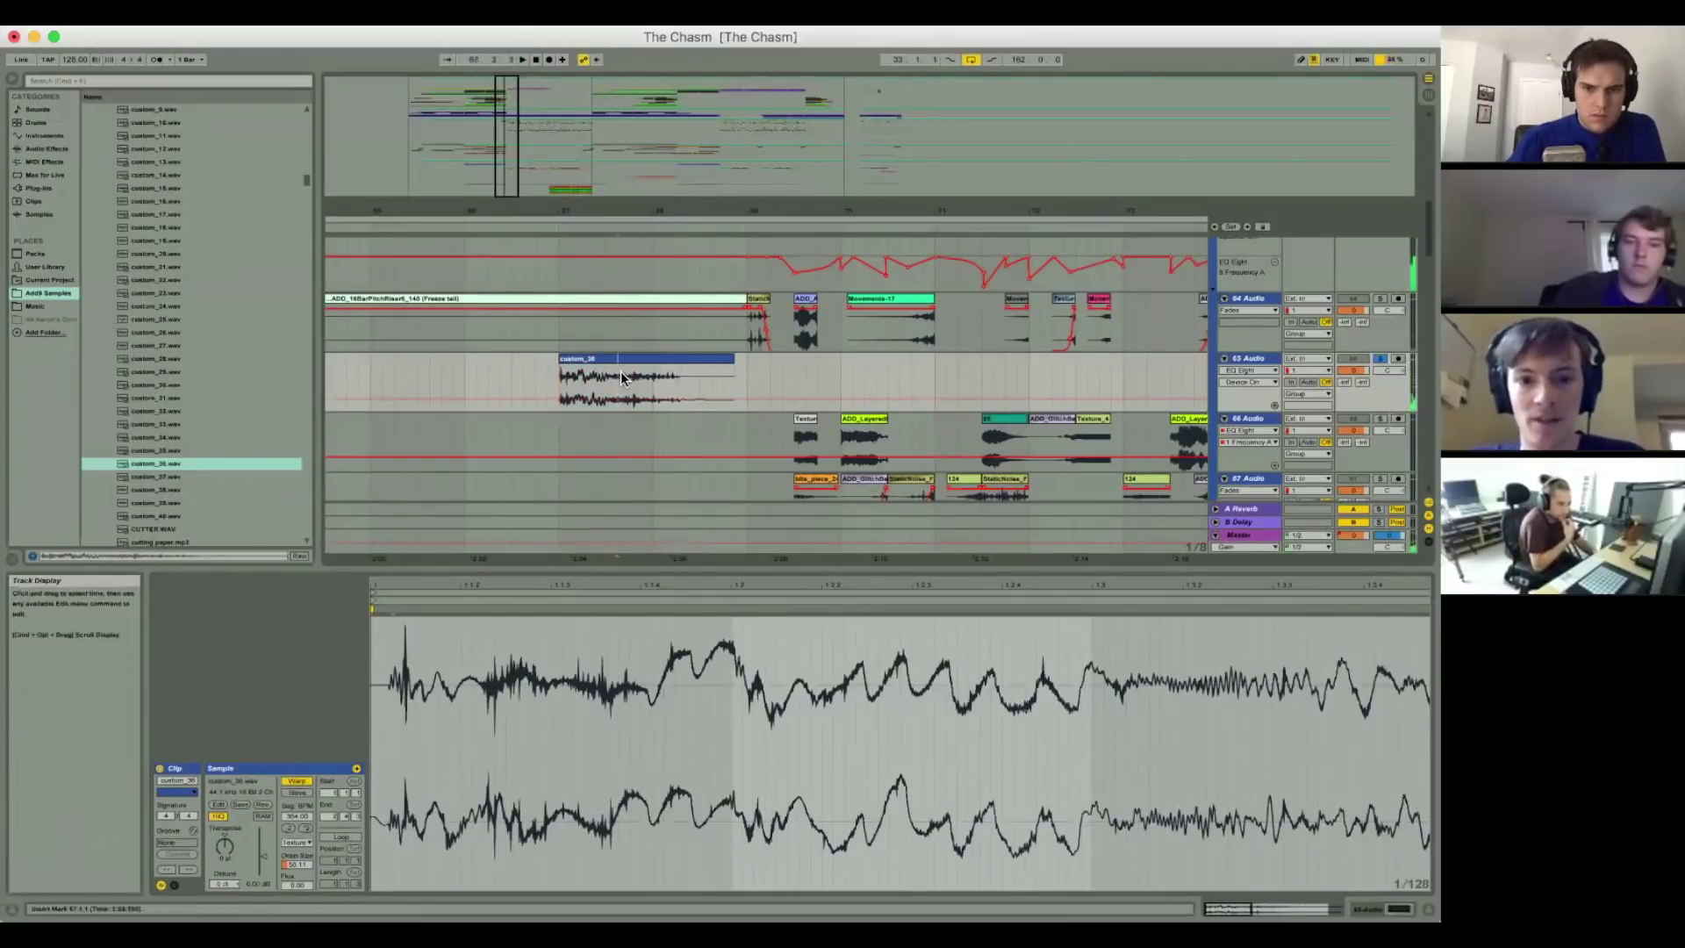
pyautogui.press('space')
# Step: Delete the stretched custom_36 clip from track 65 Audio
pyautogui.click(640, 356)
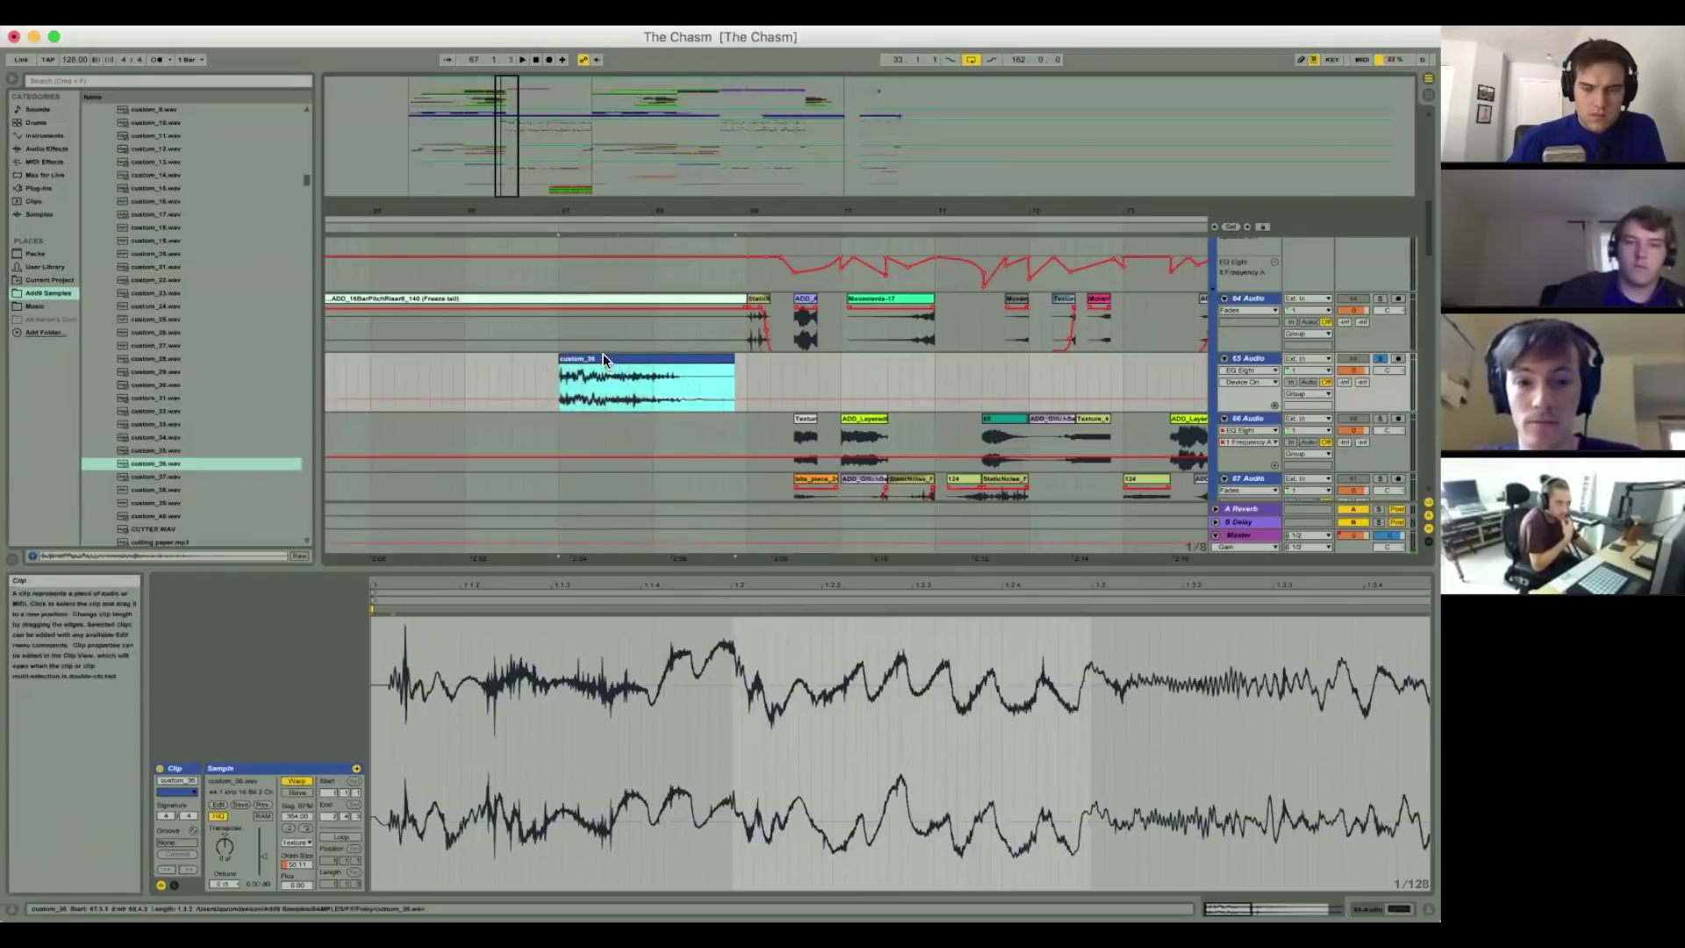
pyautogui.rightClick(603, 357)
pyautogui.click(577, 361)
pyautogui.hotkey('shift', 'Tab')
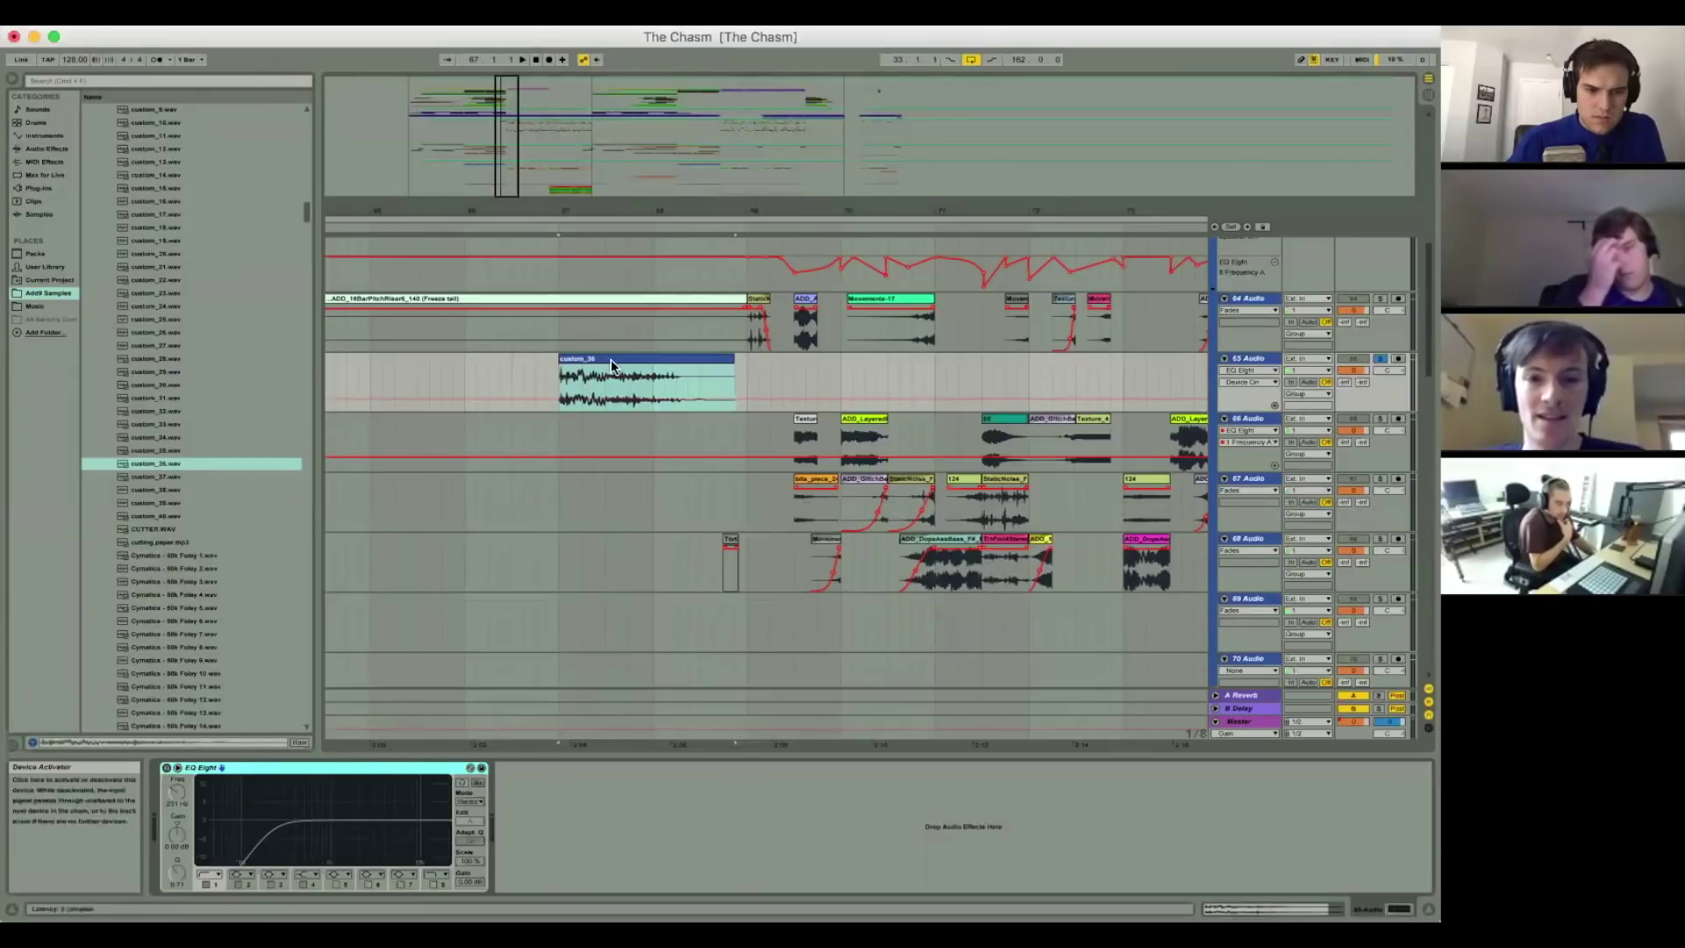
pyautogui.click(634, 357)
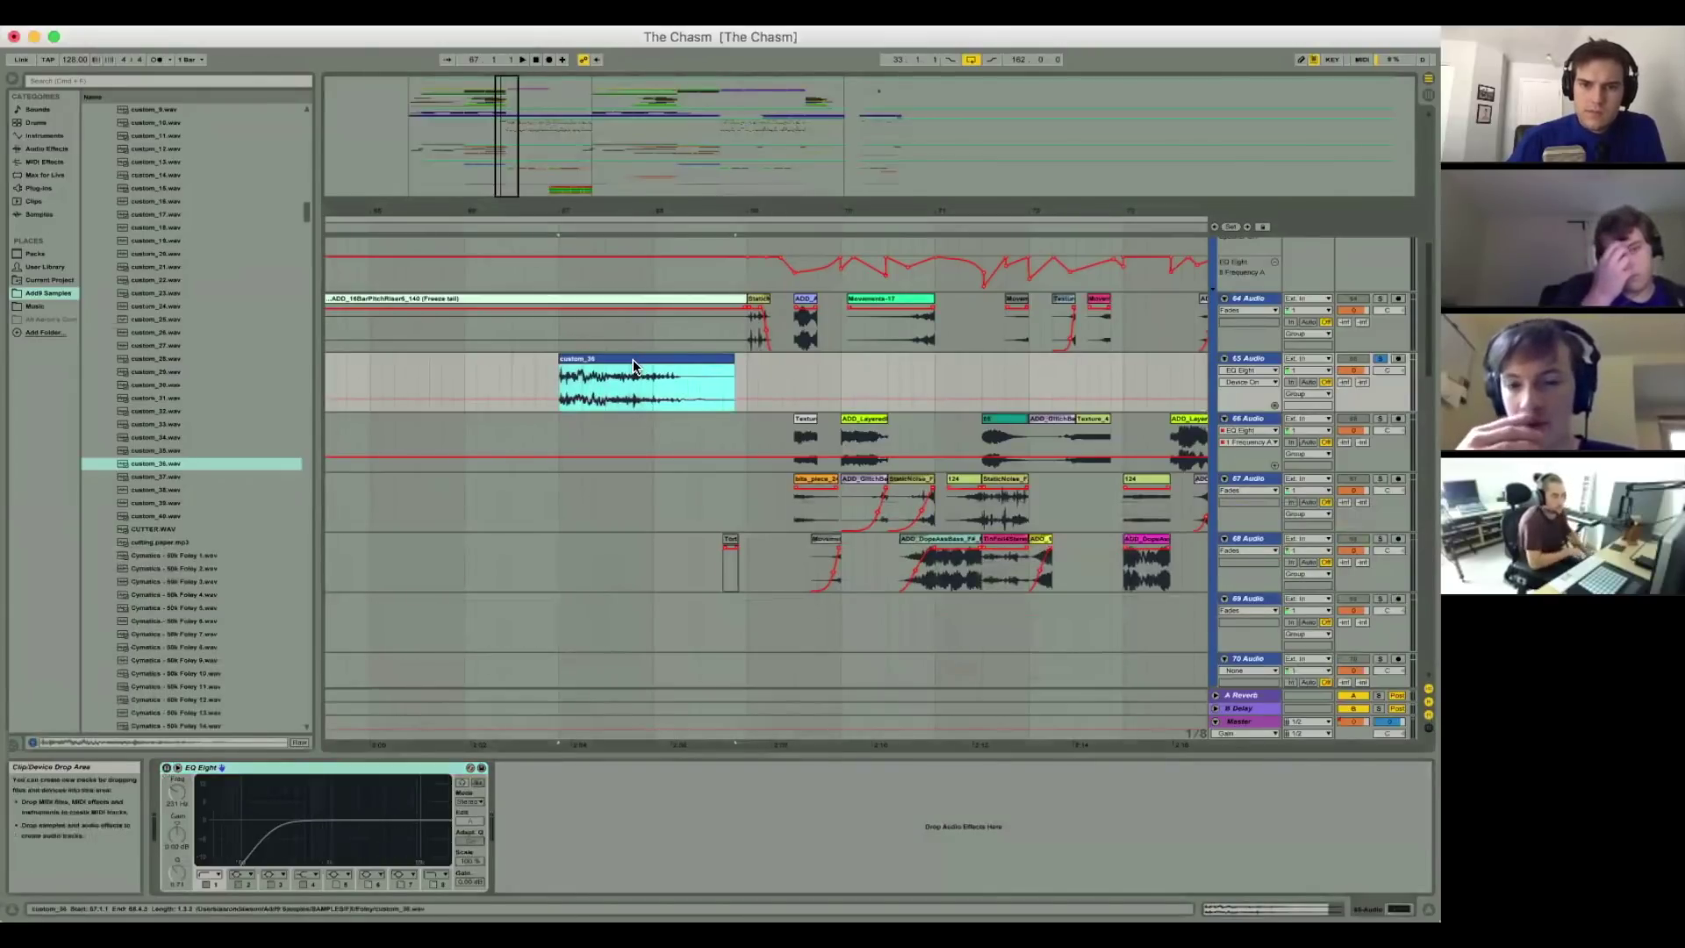
pyautogui.moveTo(614, 211); pyautogui.dragTo(614, 158)
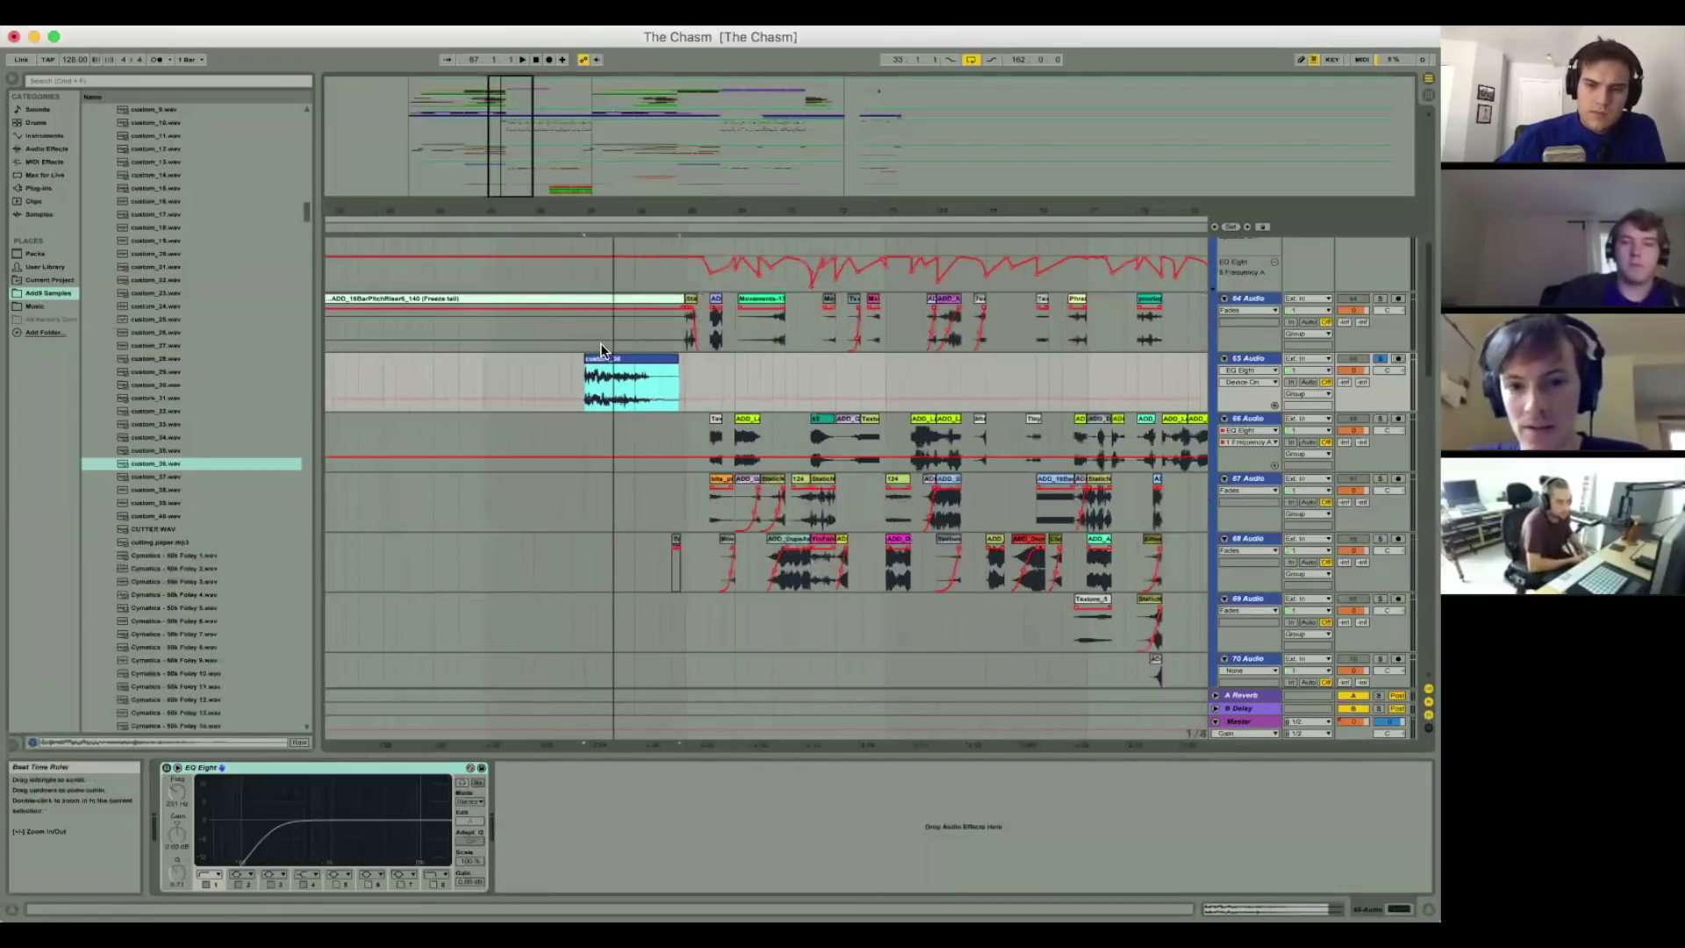
pyautogui.press('Delete')
# Step: Solo the Audio Basses group and play the layered bass section from bar 69
pyautogui.click(669, 367)
pyautogui.scroll(1, 669, 367)
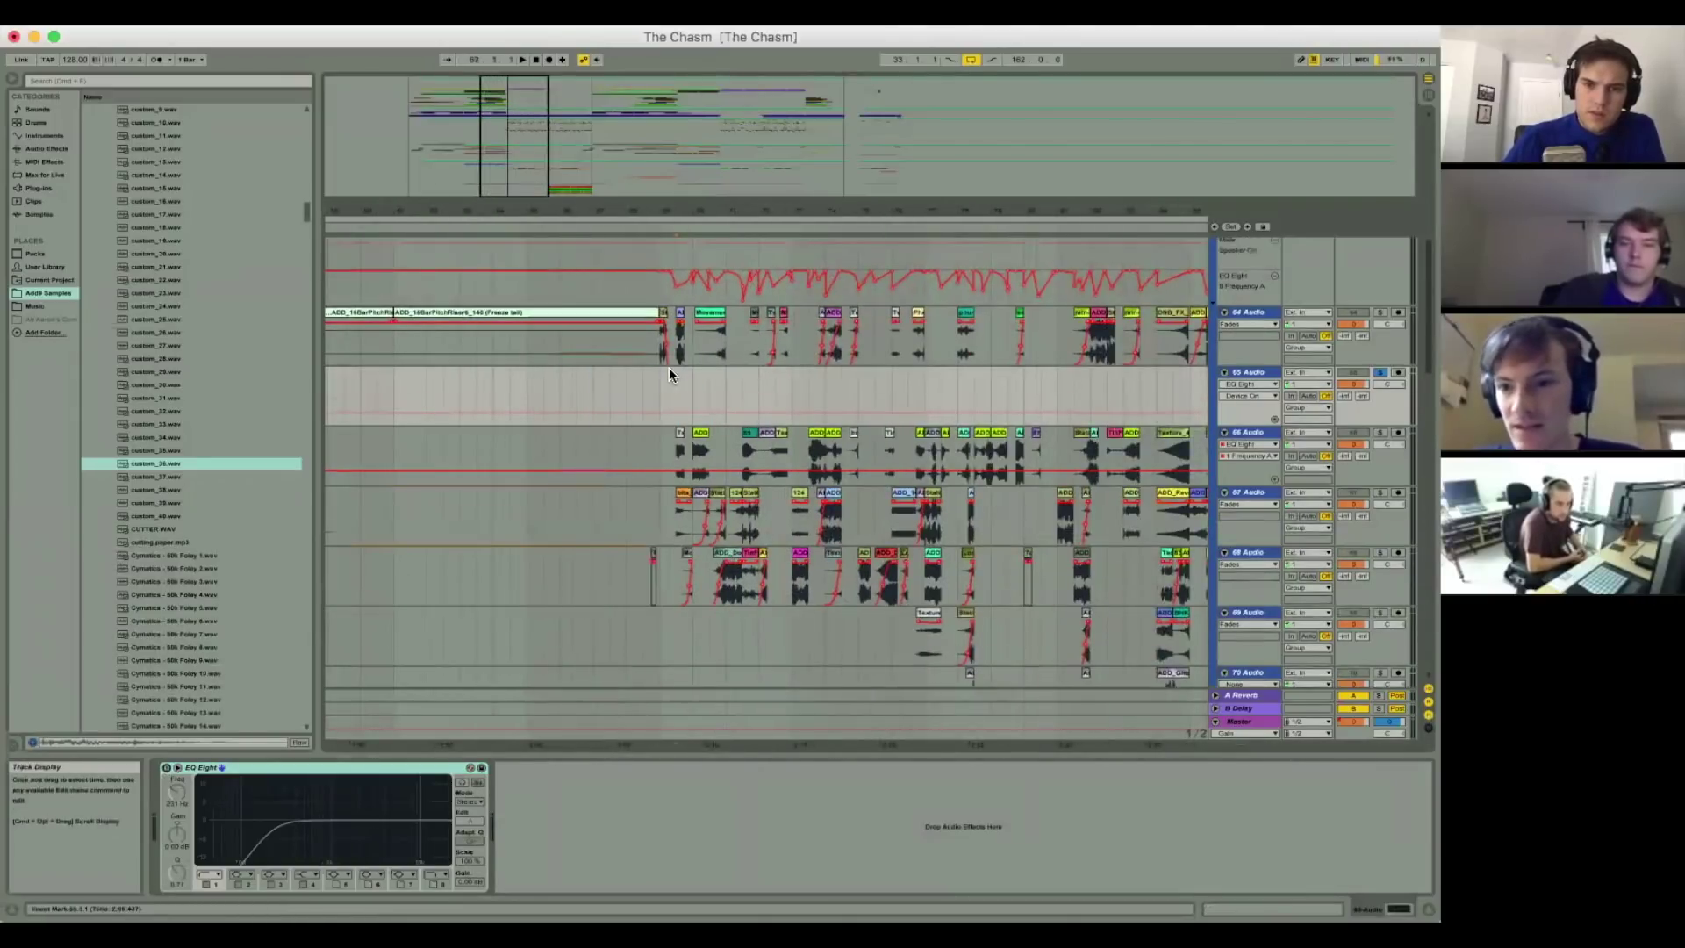
pyautogui.scroll(3, 1392, 272)
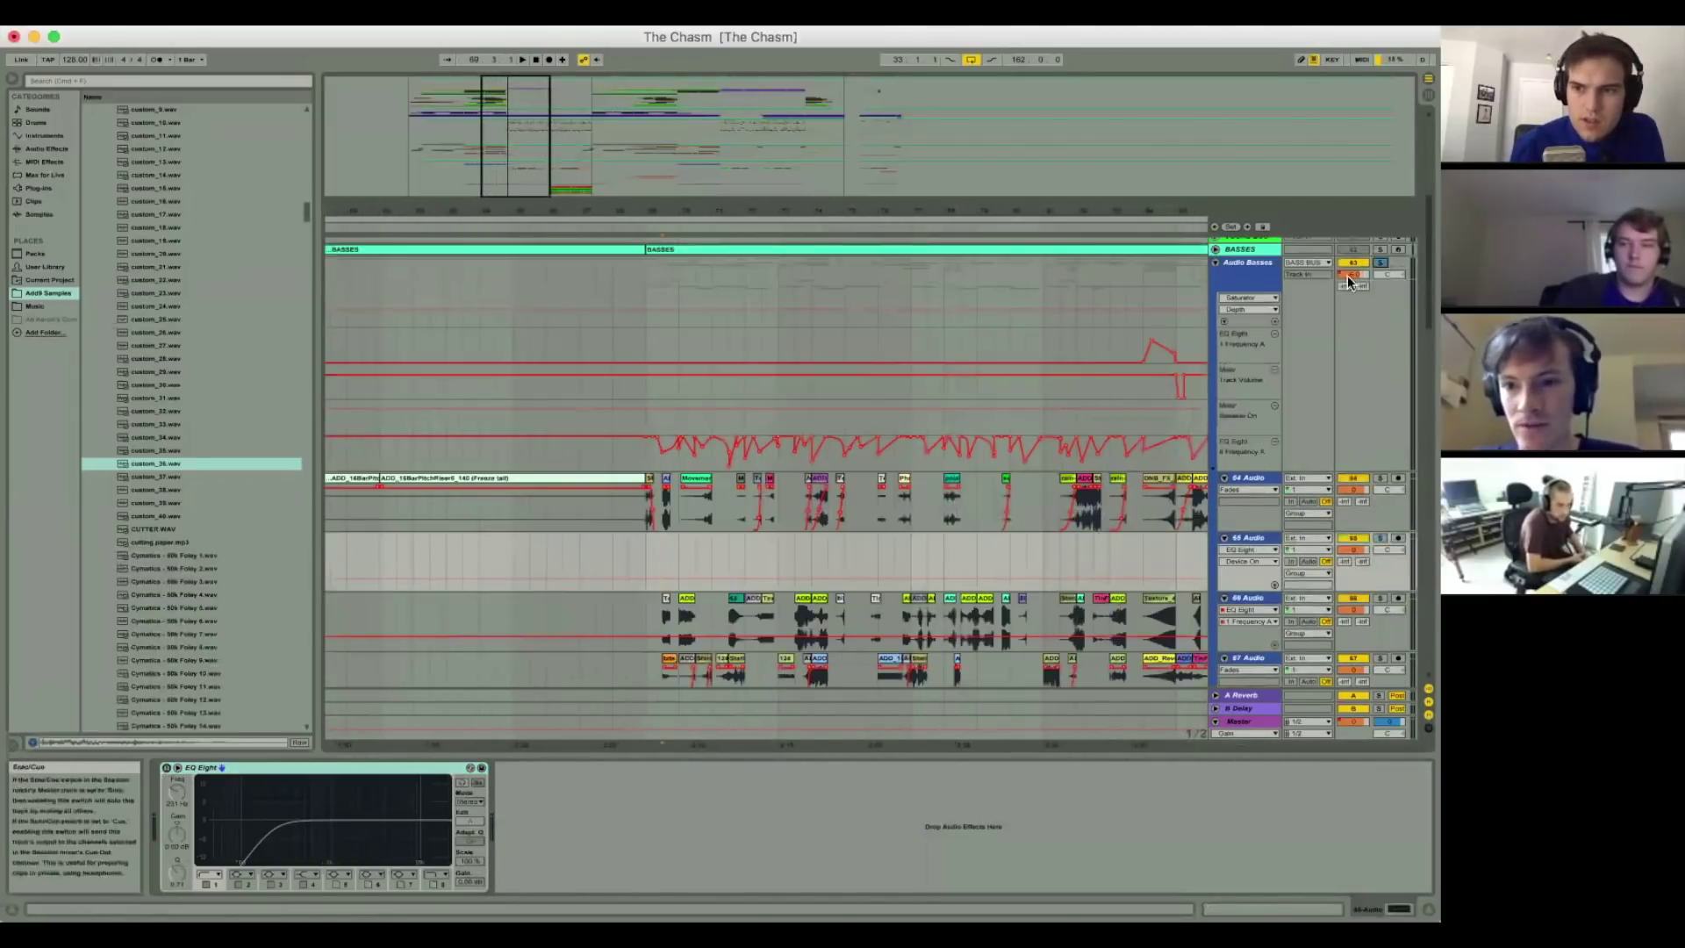
pyautogui.press('space')
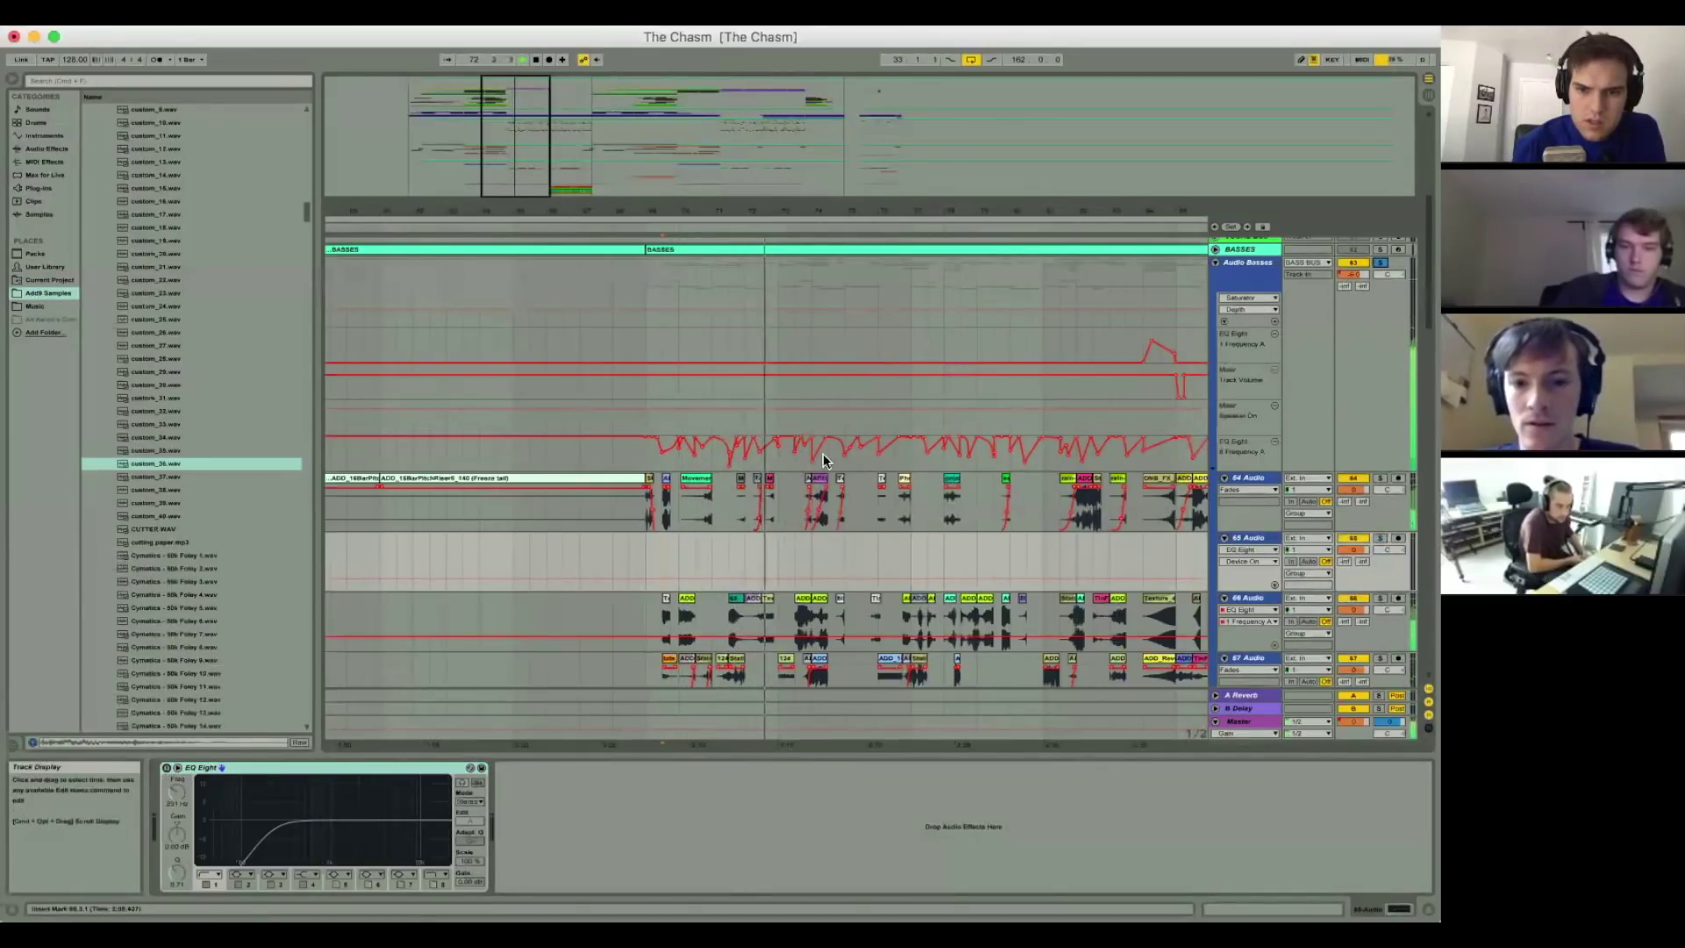
pyautogui.scroll(-2, 772, 560)
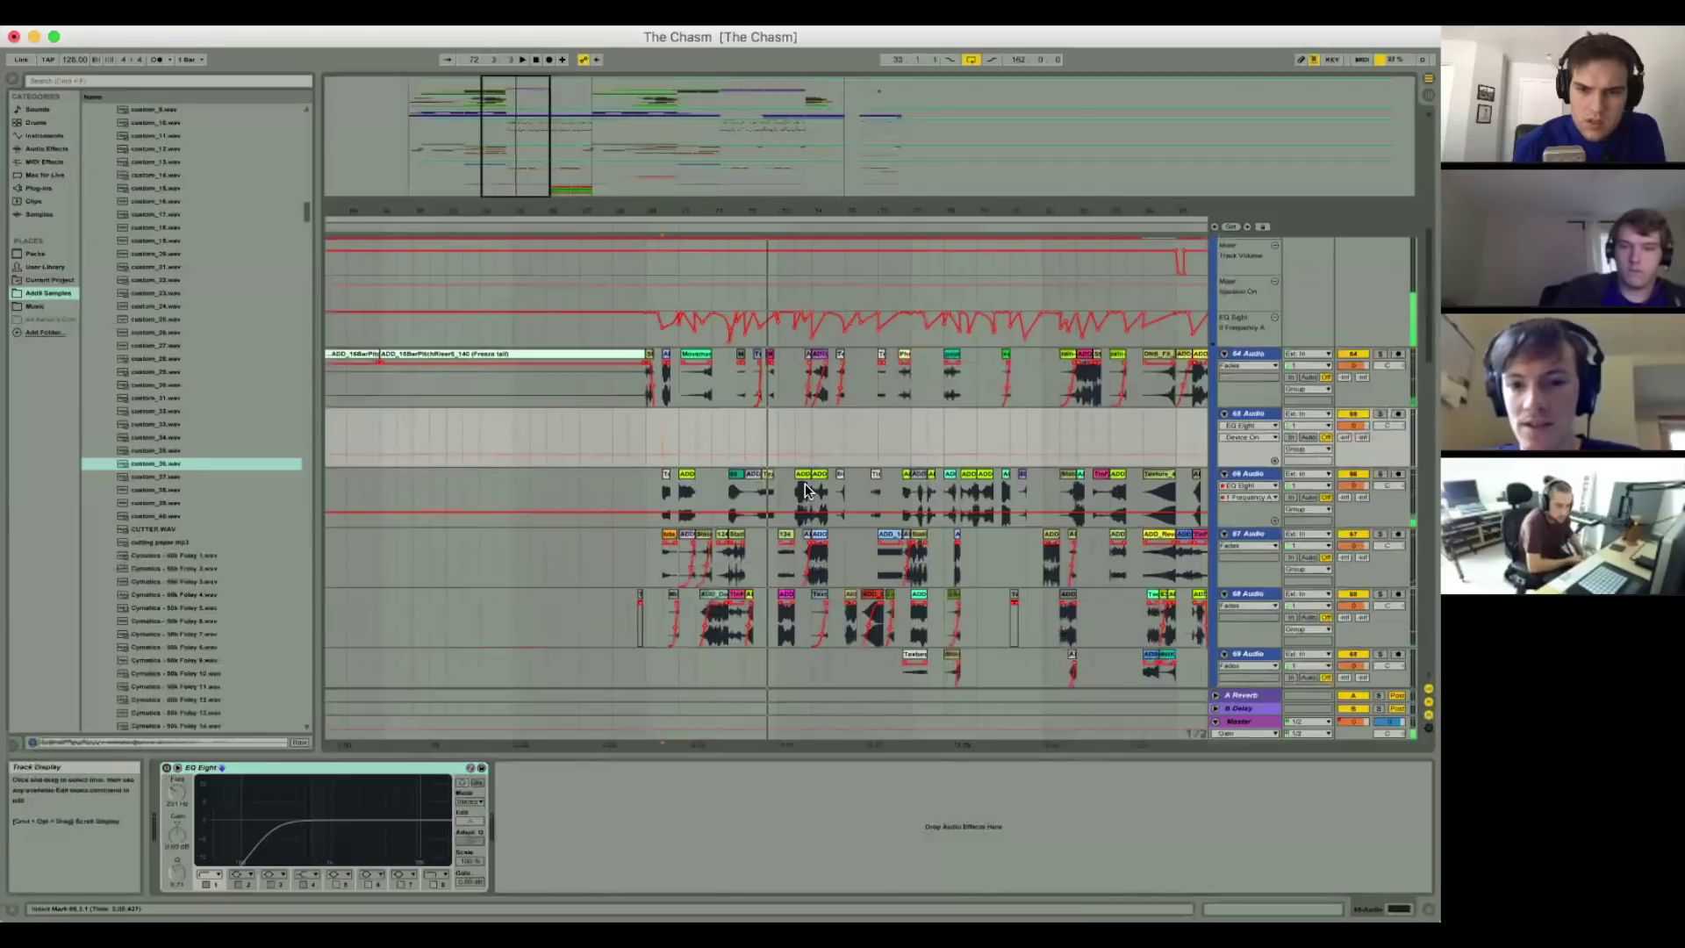
# Step: Select the layered bass clip at bar 73 on track 66 Audio to view its EQ Eight and the neighbouring layers
pyautogui.click(808, 490)
pyautogui.moveTo(817, 212)
pyautogui.mouseDown()
pyautogui.moveTo(817, 324)
pyautogui.moveTo(802, 194)
pyautogui.mouseUp()
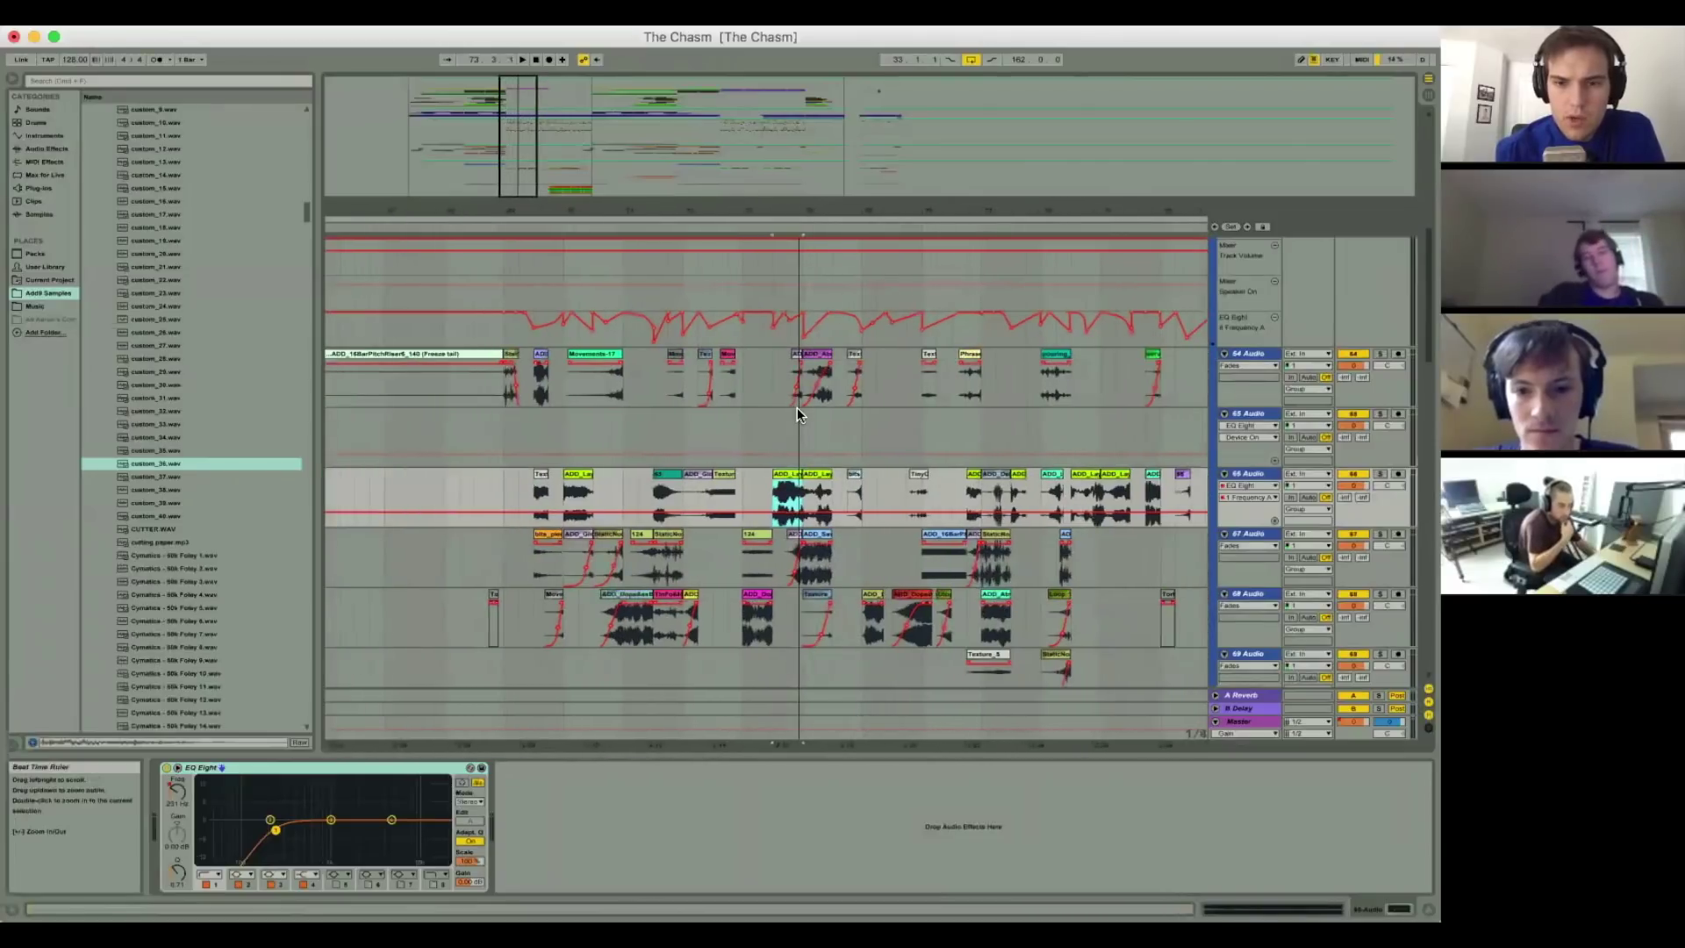
pyautogui.scroll(-3, 798, 410)
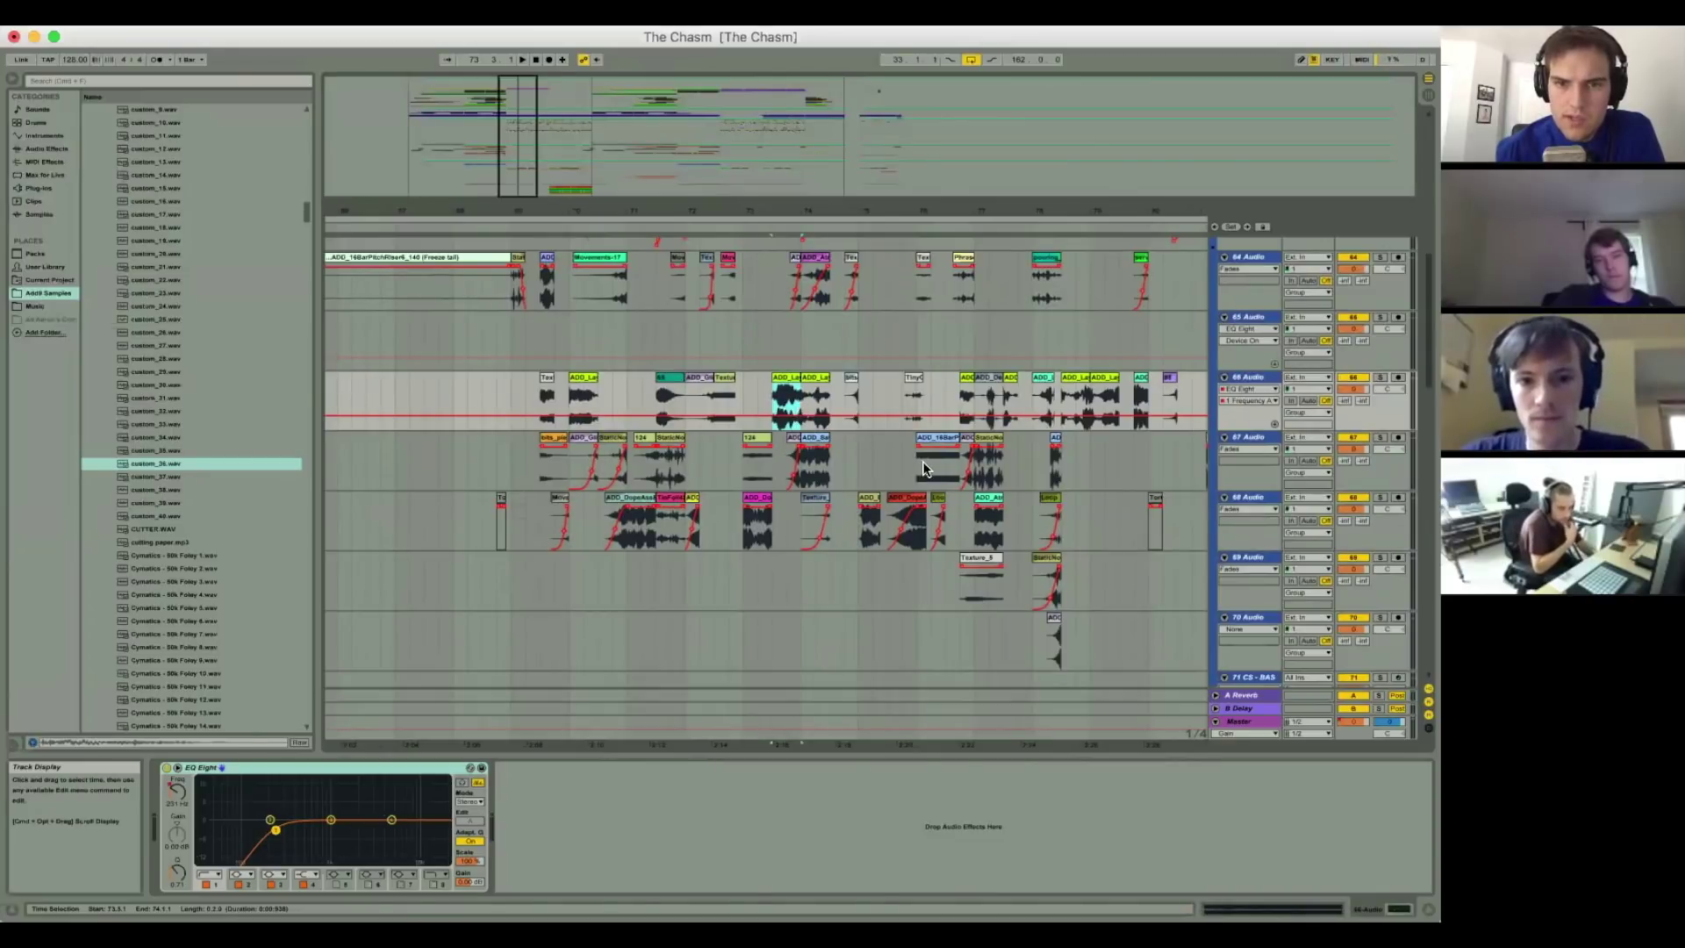
pyautogui.scroll(5, 1026, 439)
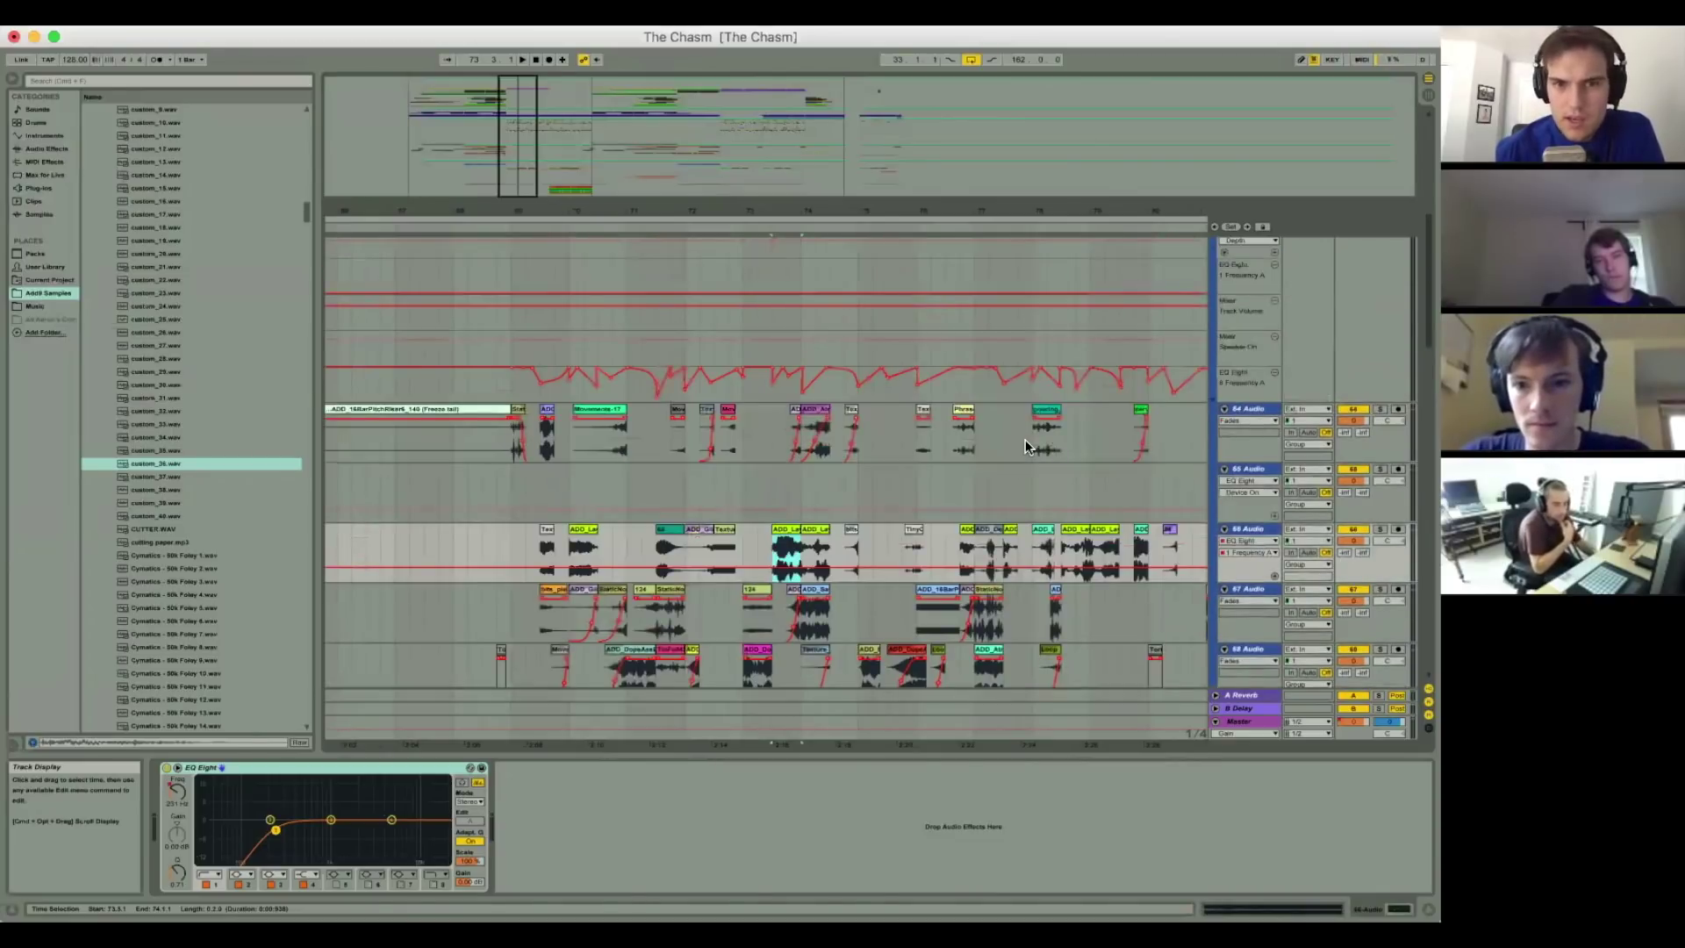
pyautogui.scroll(2, 1241, 266)
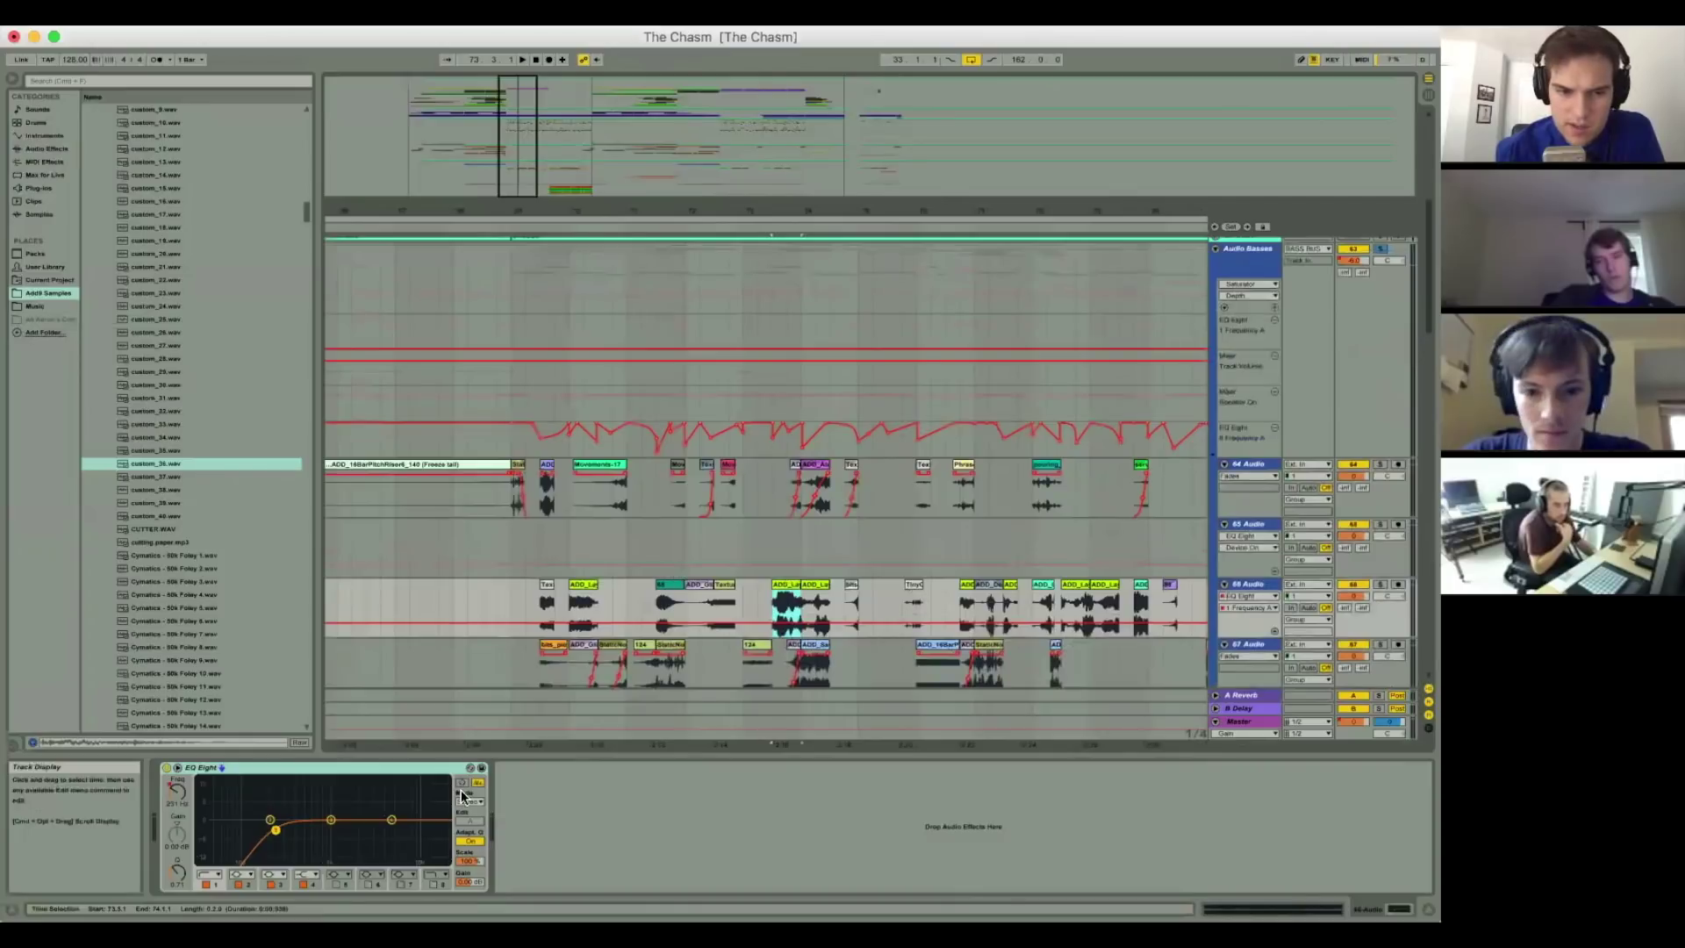
pyautogui.scroll(1, 578, 424)
# Step: Play the Audio Basses group from bar 69 while viewing its automated EQ Eight filter
pyautogui.click(578, 424)
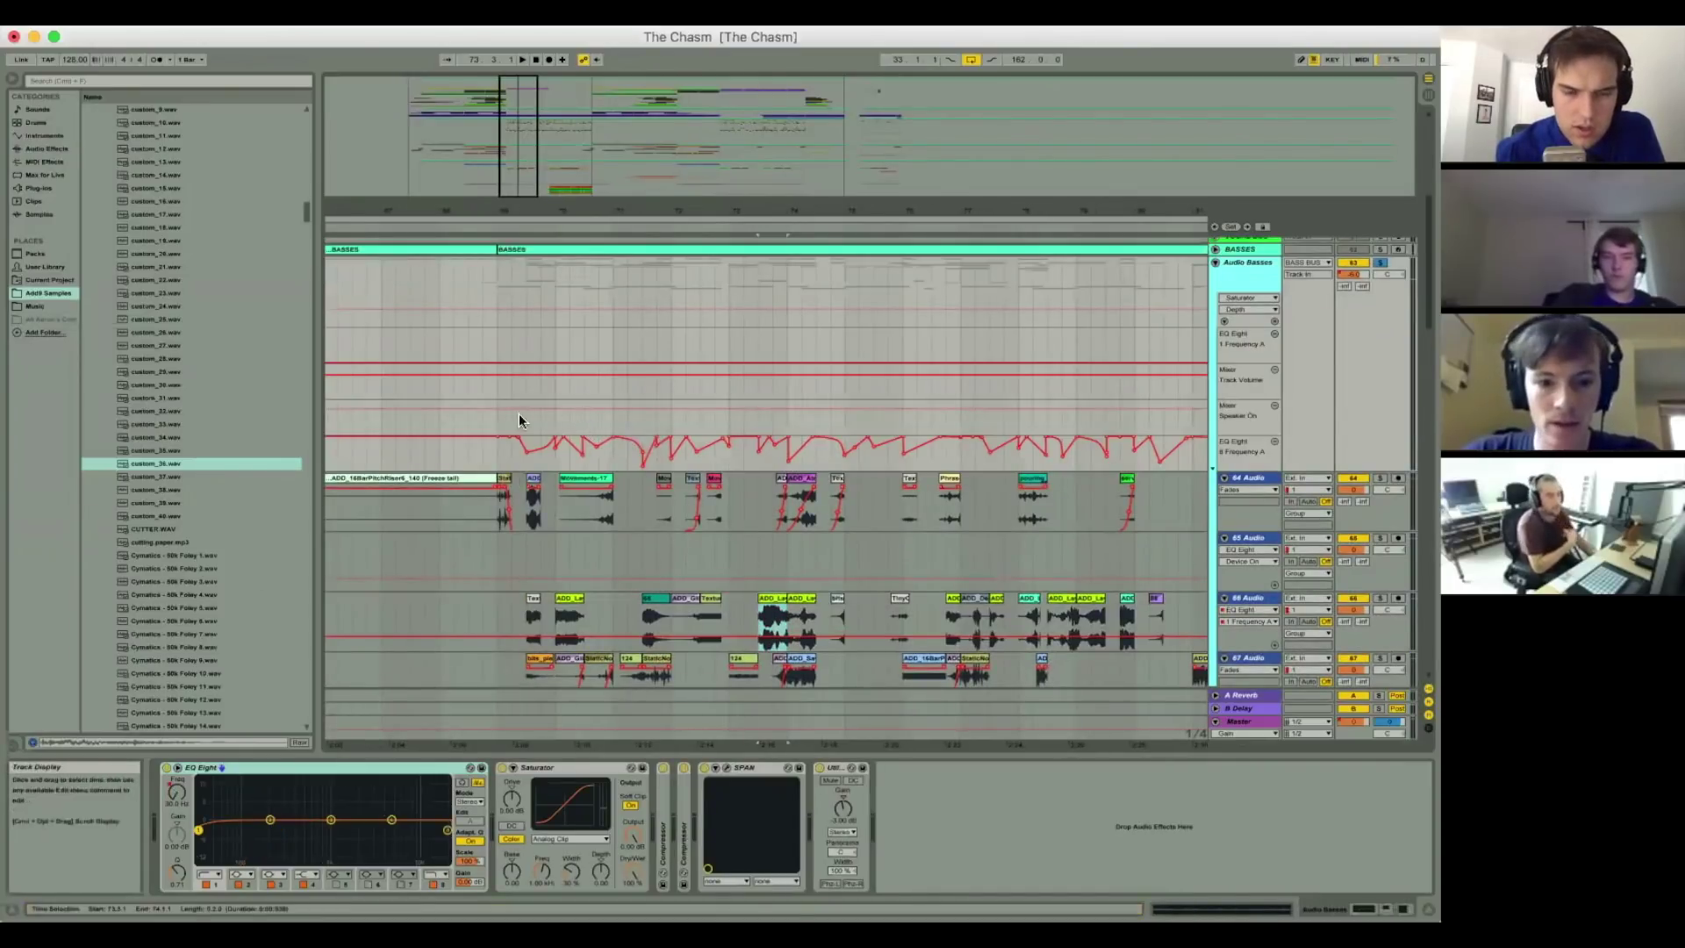
pyautogui.press('space')
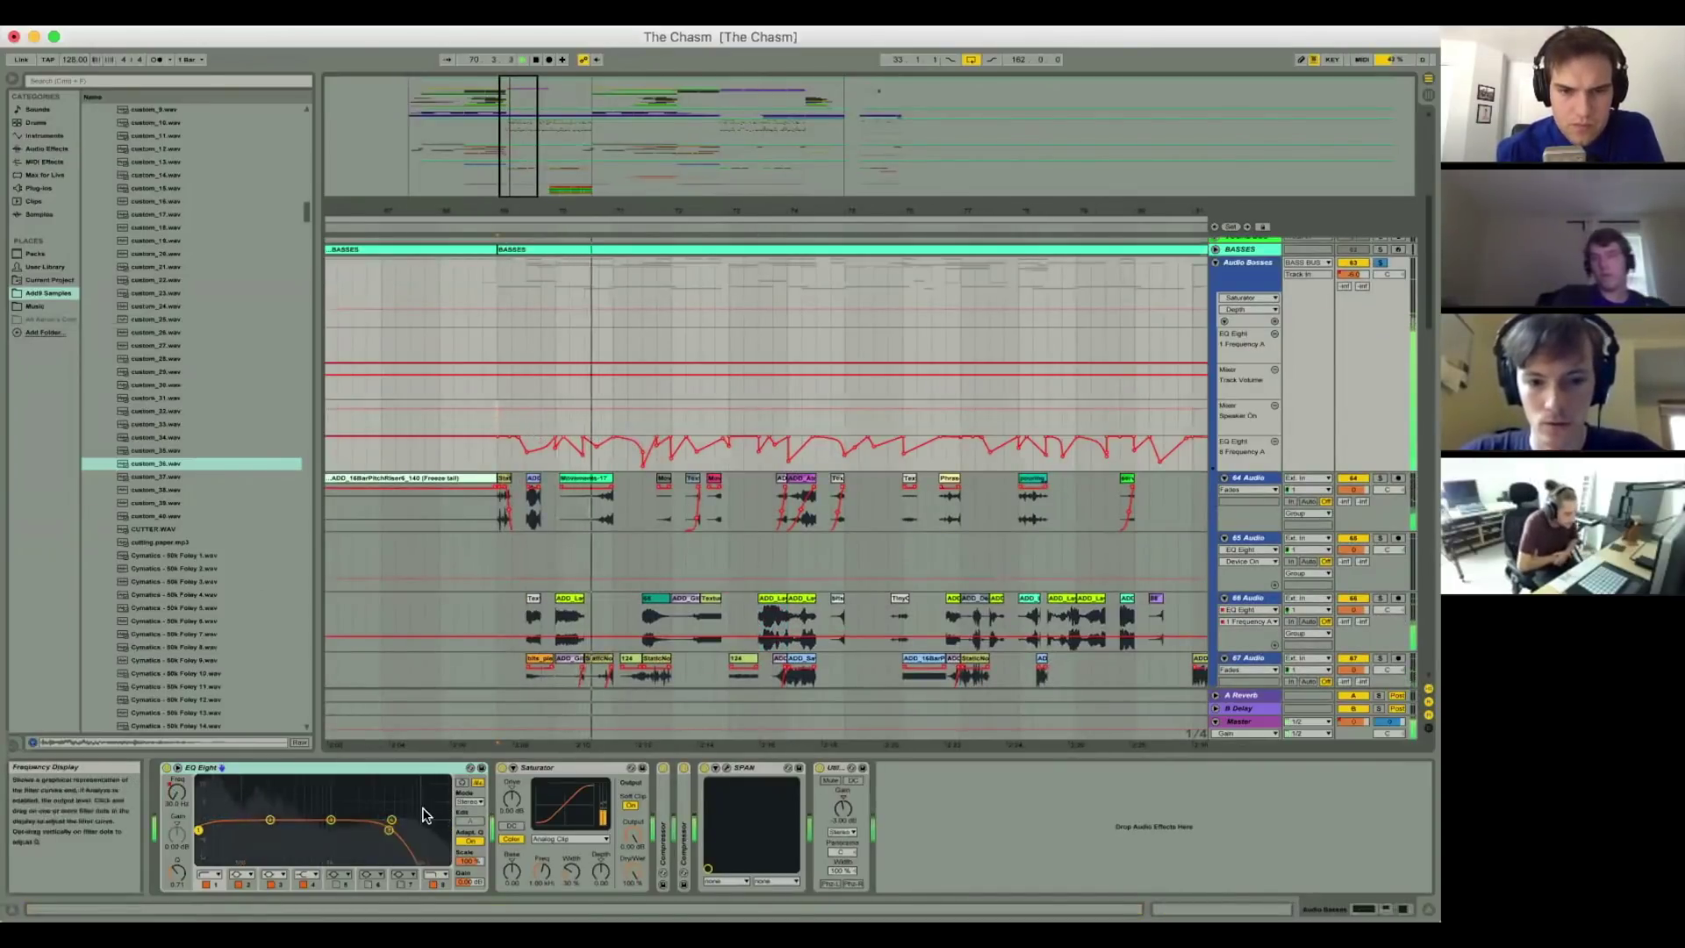
pyautogui.press('space')
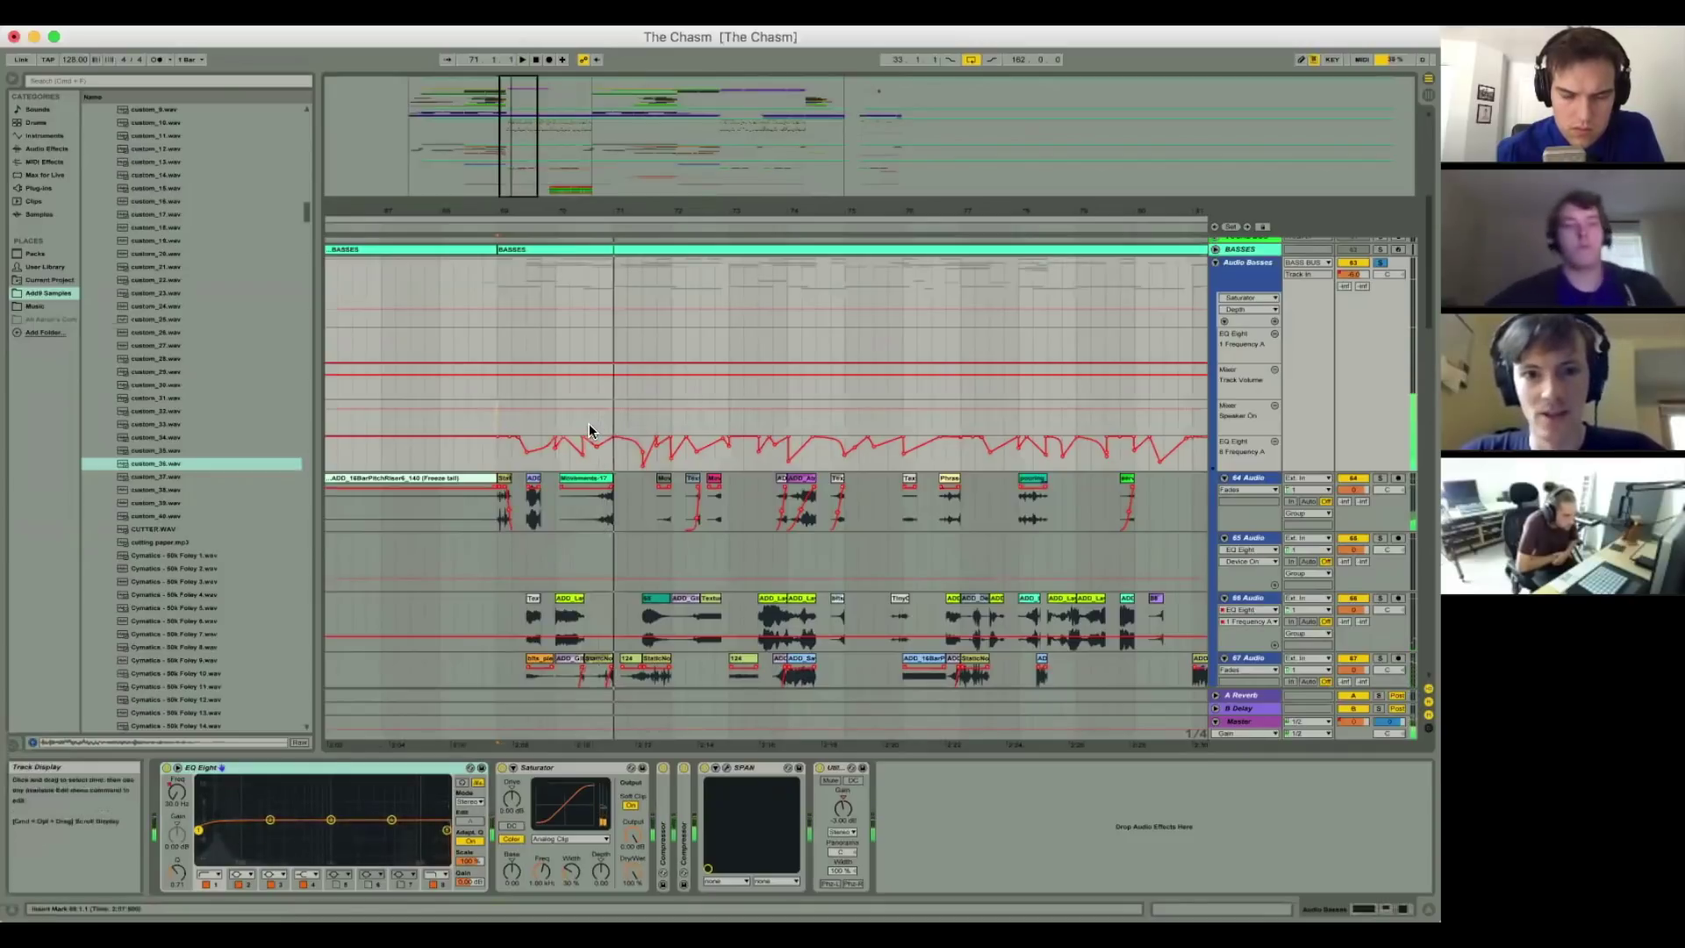
# Step: Highlight the Audio Basses EQ Eight and mixer automation from bar 69 to bar 101
pyautogui.scroll(-2, 634, 502)
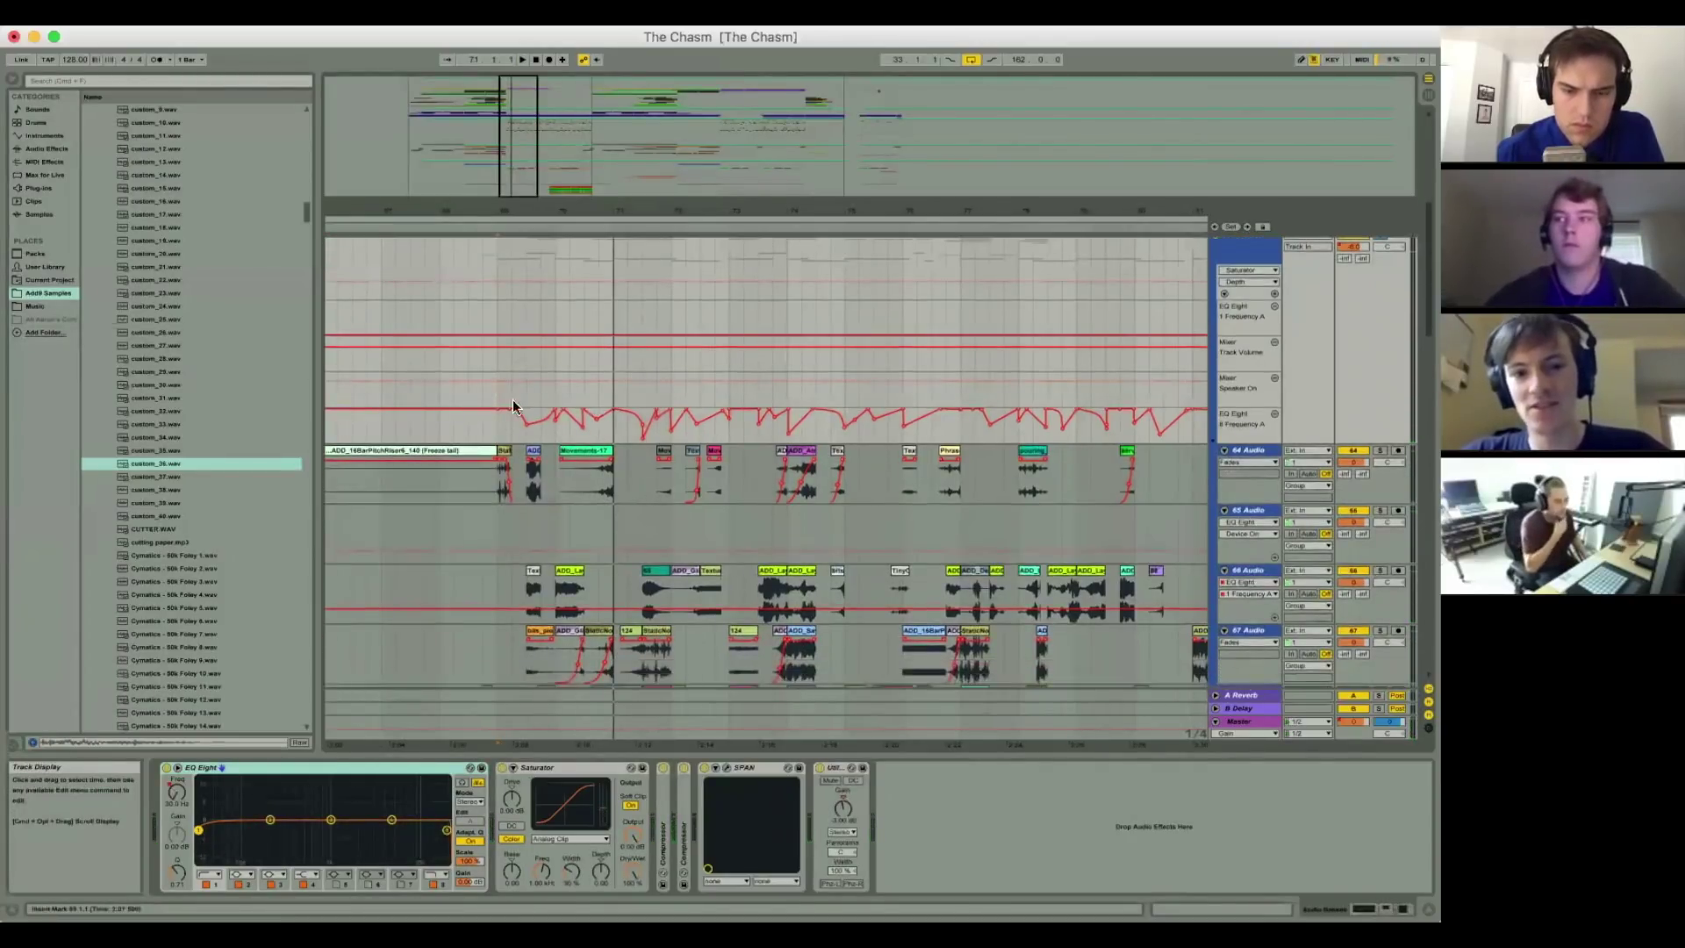
pyautogui.click(493, 391)
pyautogui.hscroll(1, 497, 388)
pyautogui.hscroll(10, 667, 213)
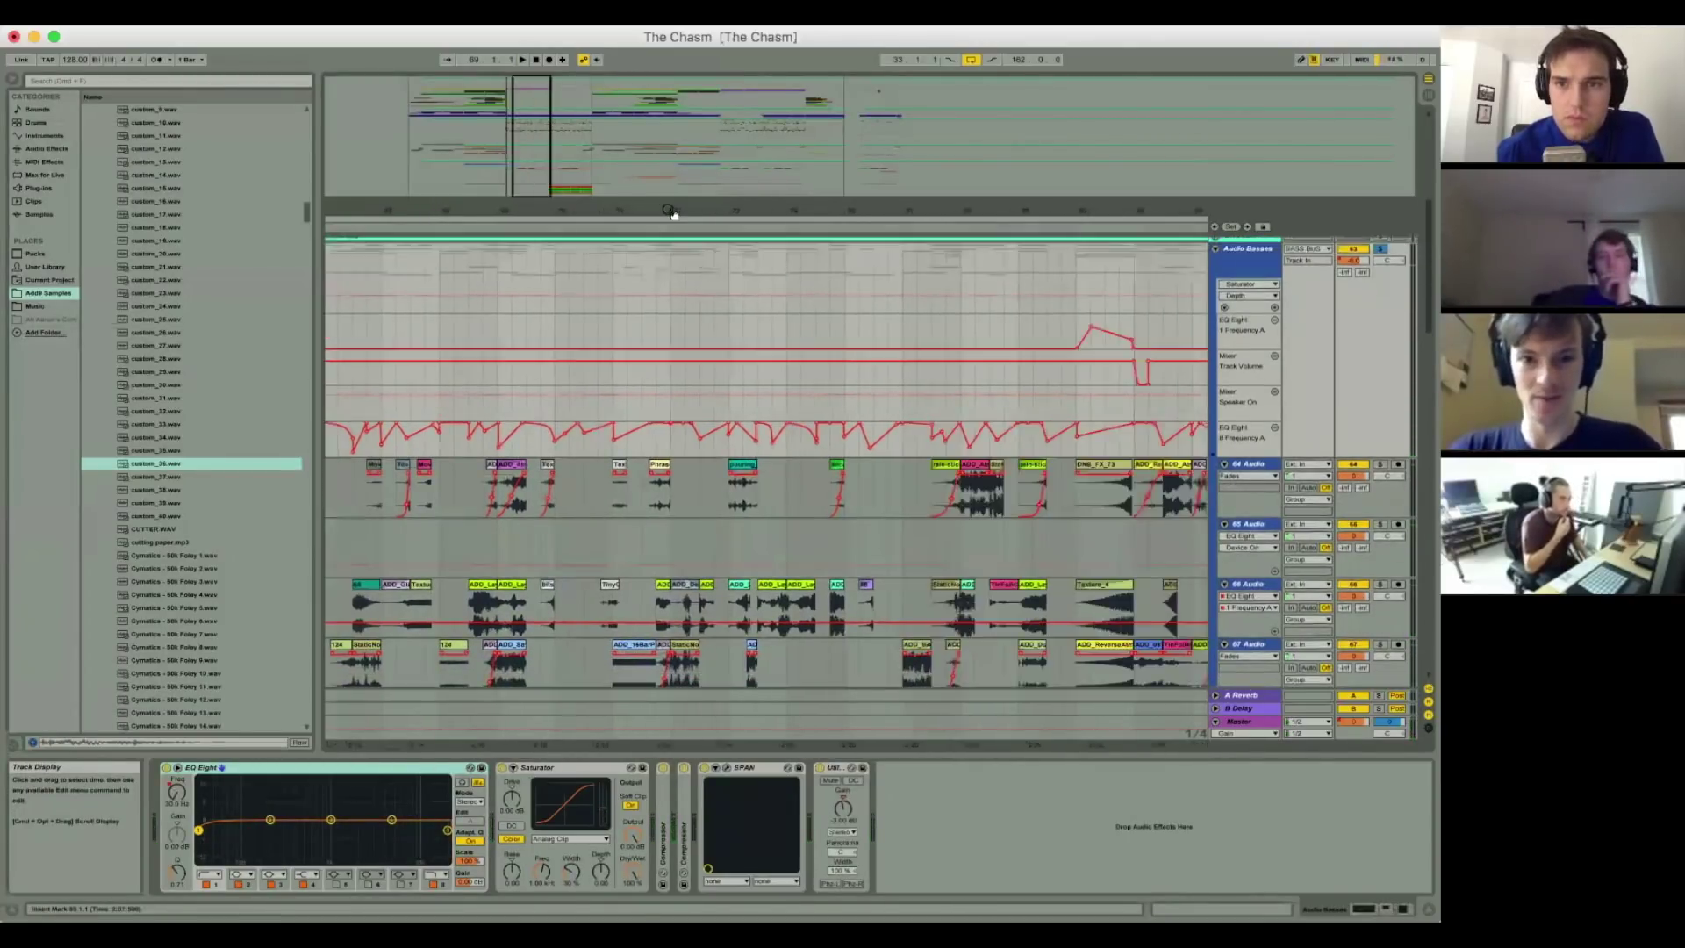
pyautogui.moveTo(667, 212); pyautogui.dragTo(665, 151)
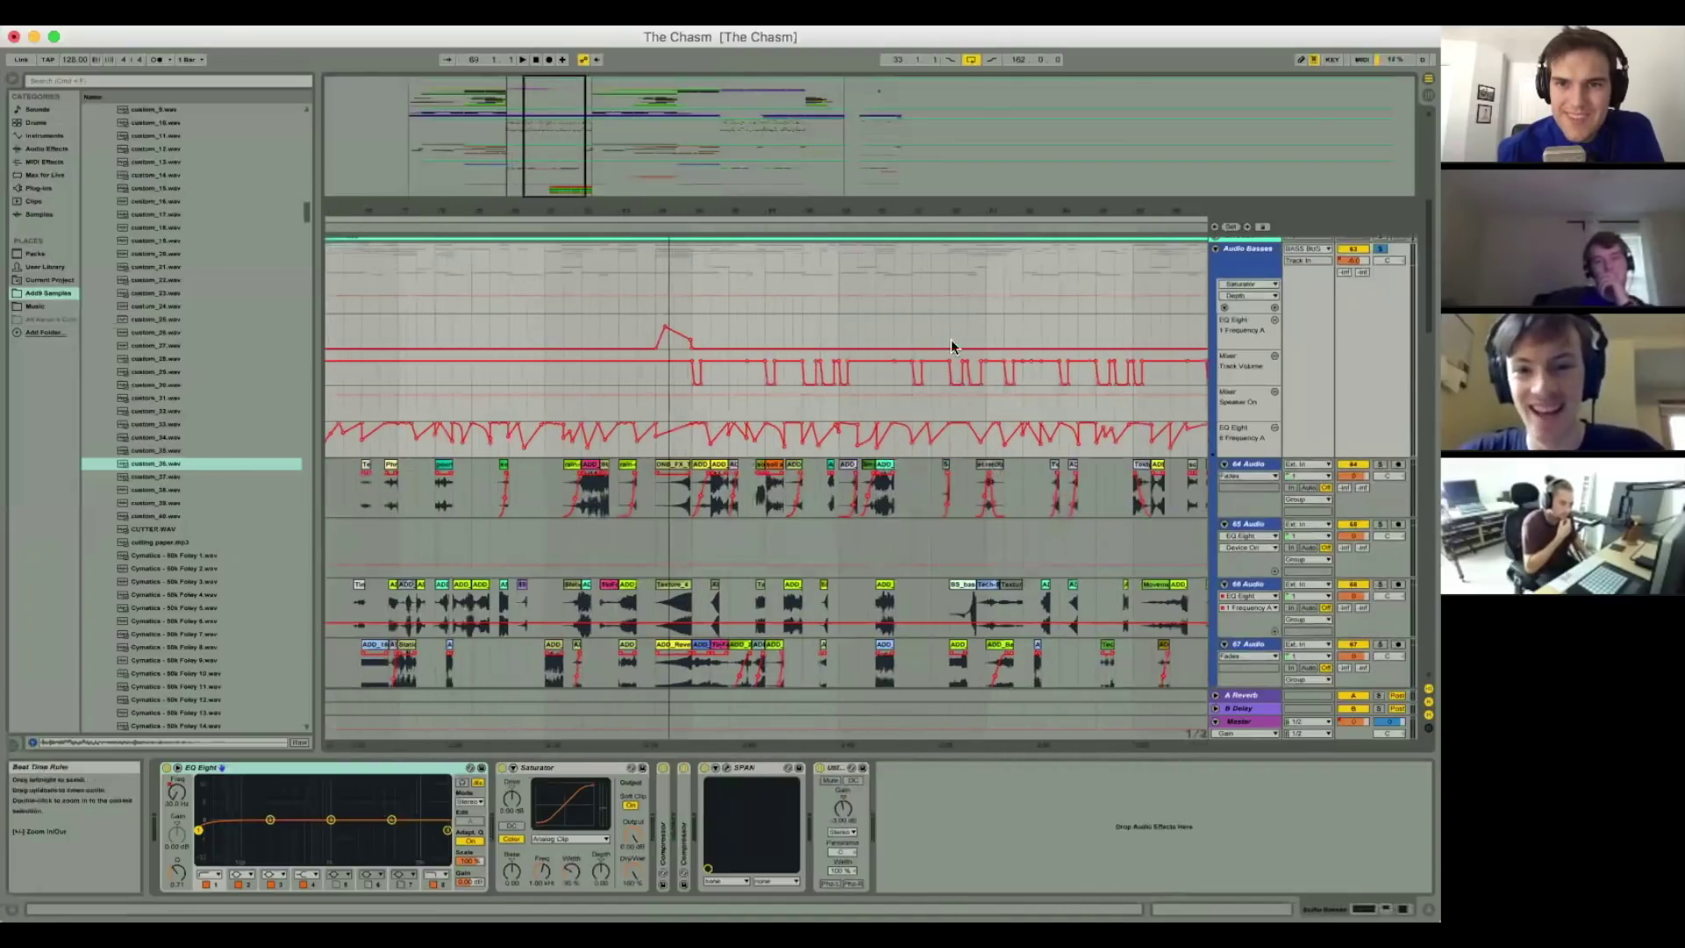
pyautogui.keyDown('shift'); pyautogui.click(903, 323); pyautogui.keyUp('shift')
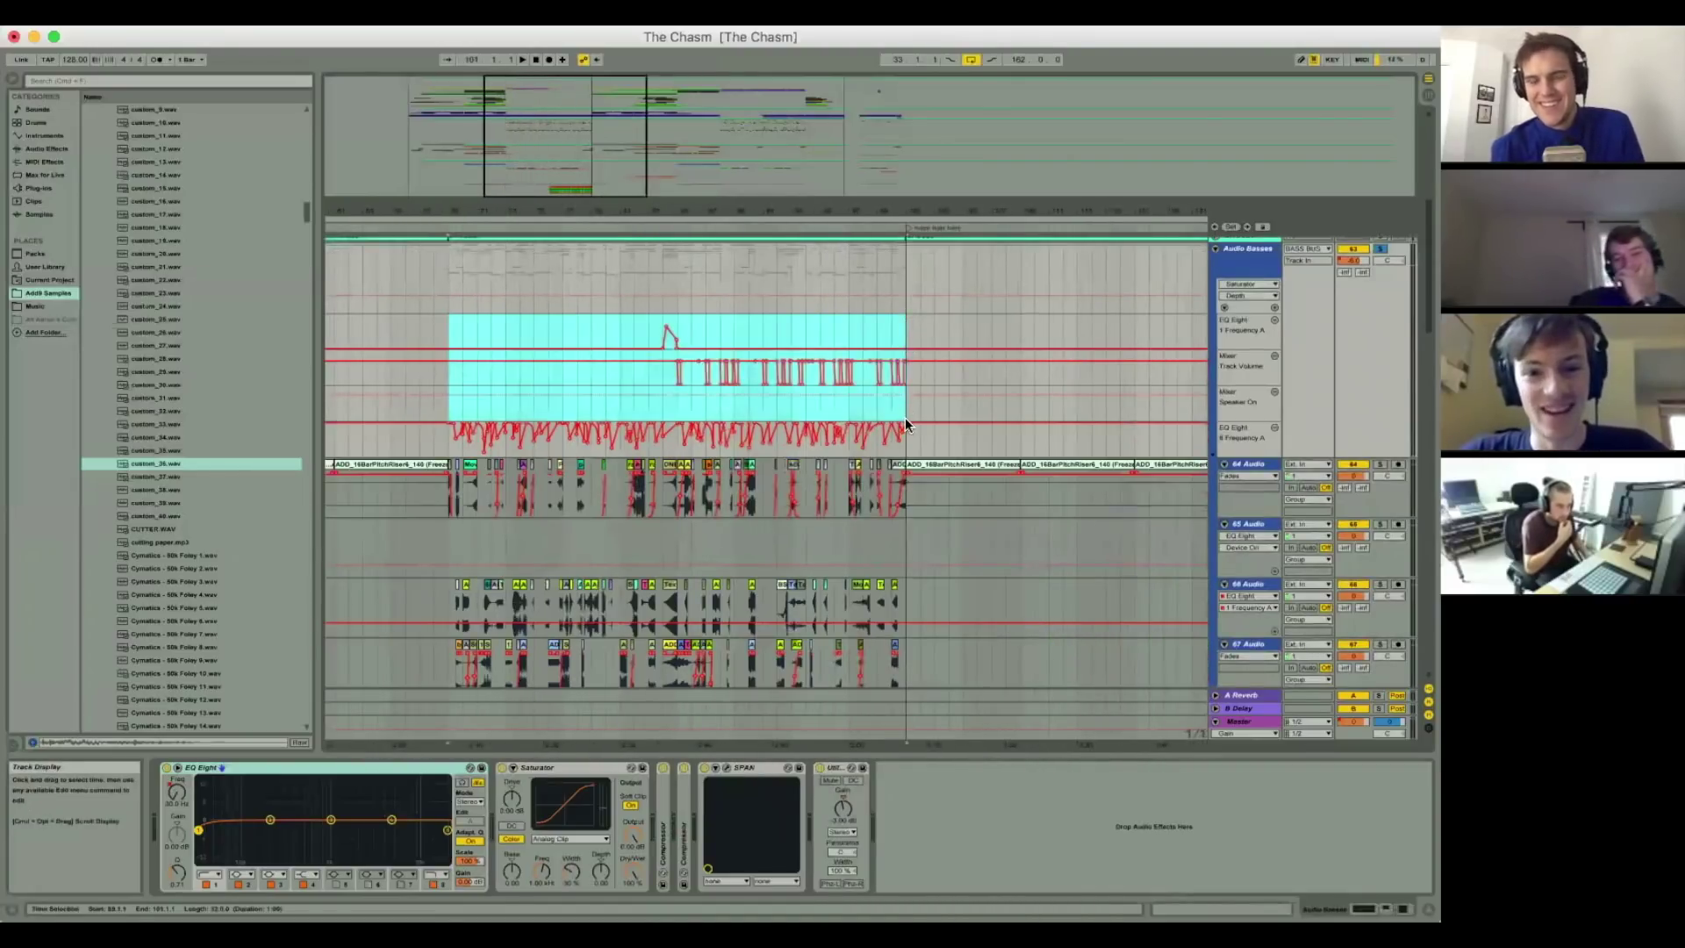
pyautogui.press('z')
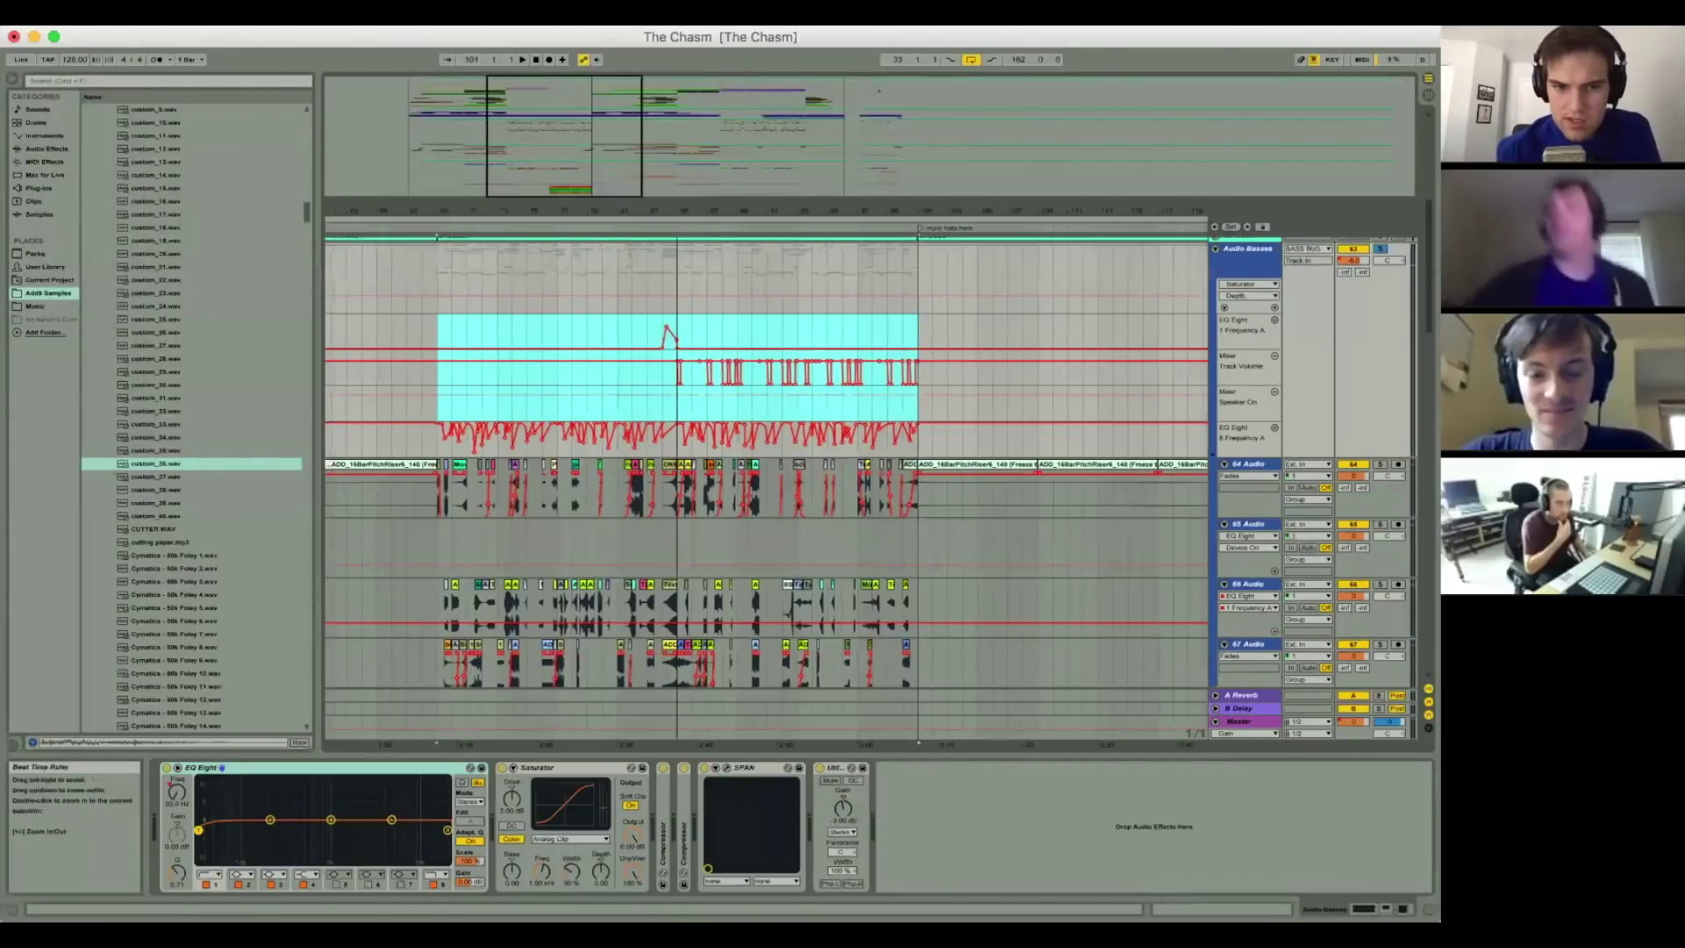
pyautogui.click(628, 403)
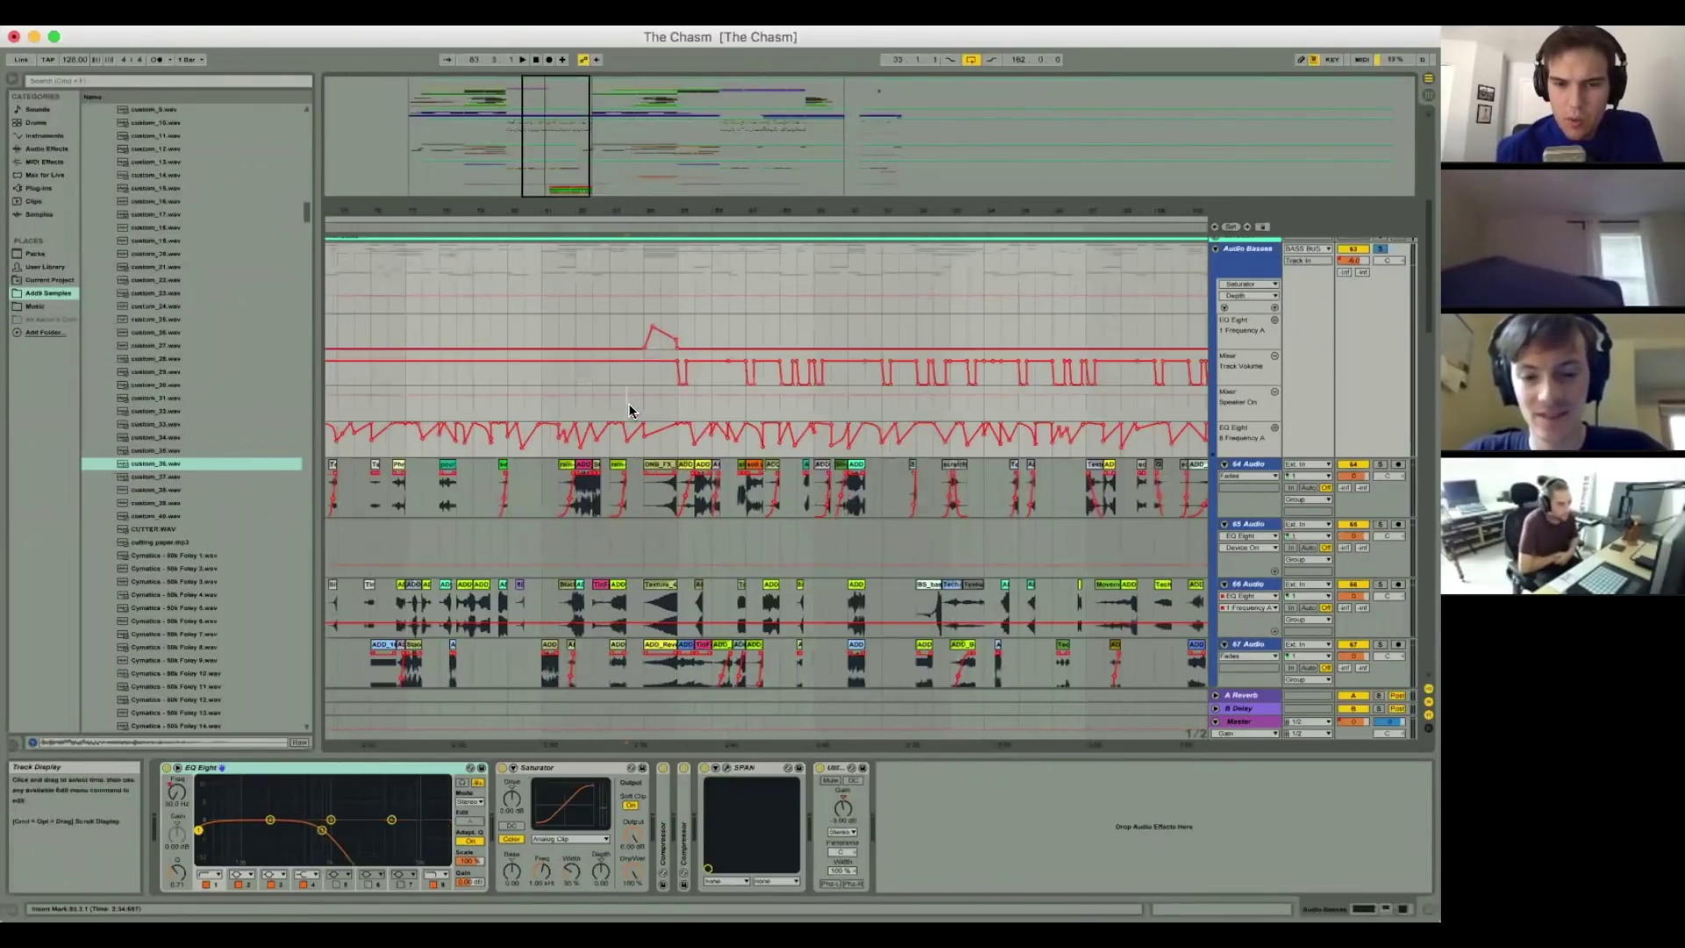
# Step: Examine the layered clips on tracks 64 to 70 beneath the Audio Basses automation lanes
pyautogui.scroll(-1, 629, 403)
pyautogui.scroll(-2, 628, 403)
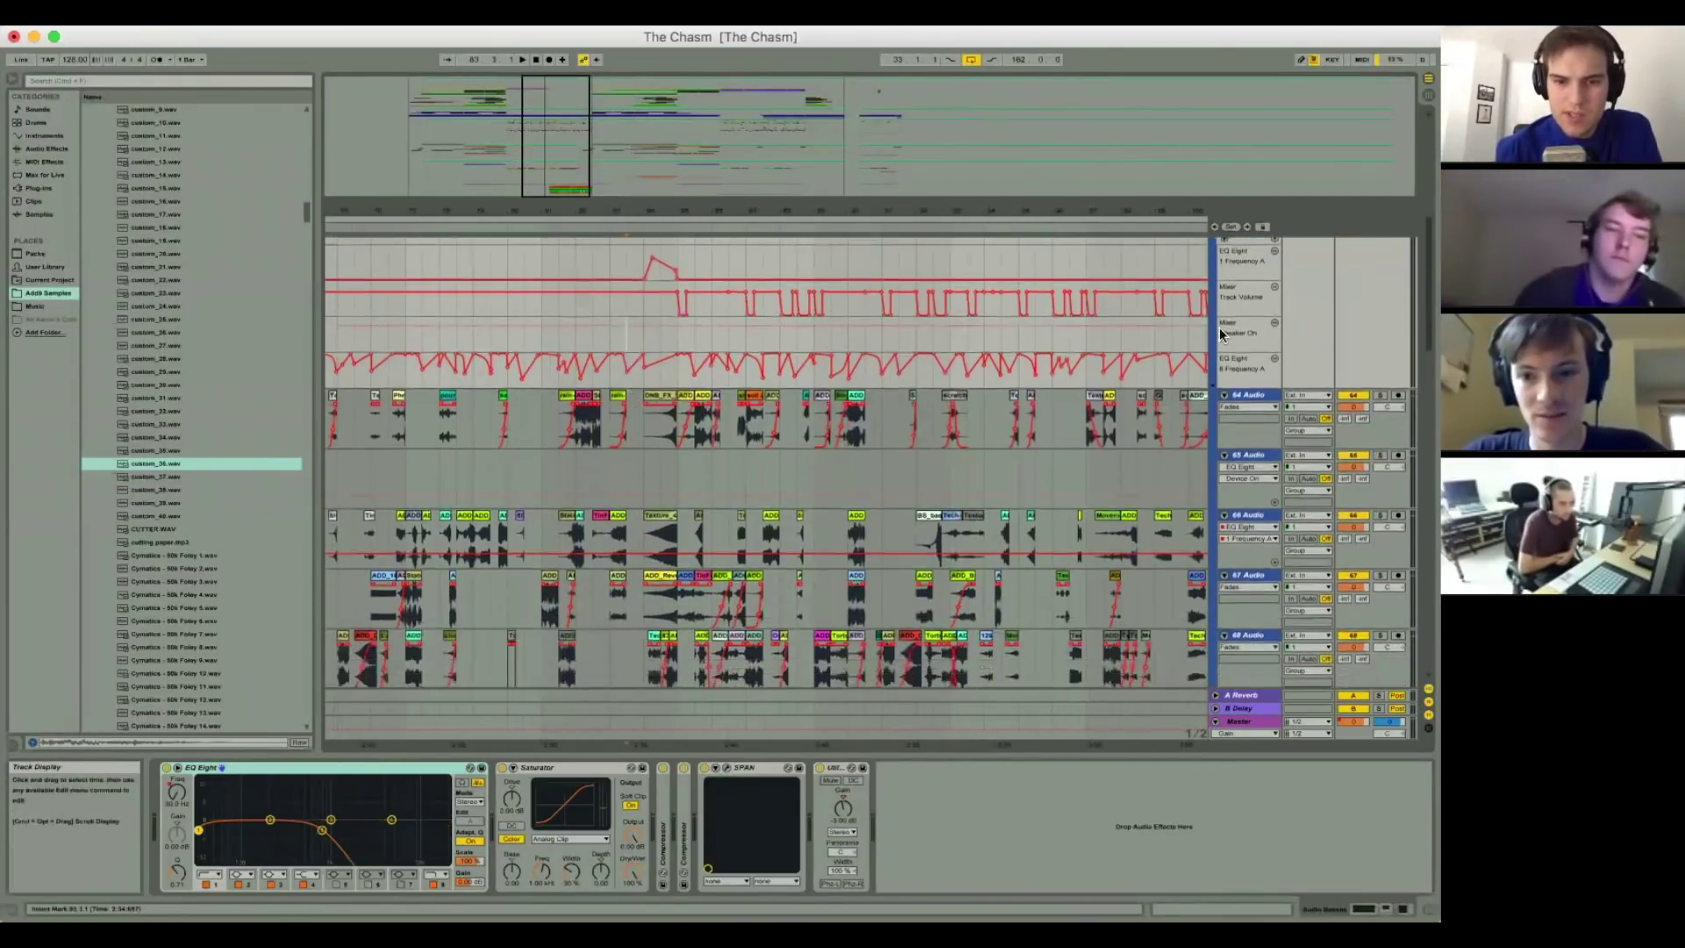
pyautogui.scroll(4, 1218, 316)
pyautogui.moveTo(786, 208); pyautogui.dragTo(755, 446)
pyautogui.scroll(-8, 755, 446)
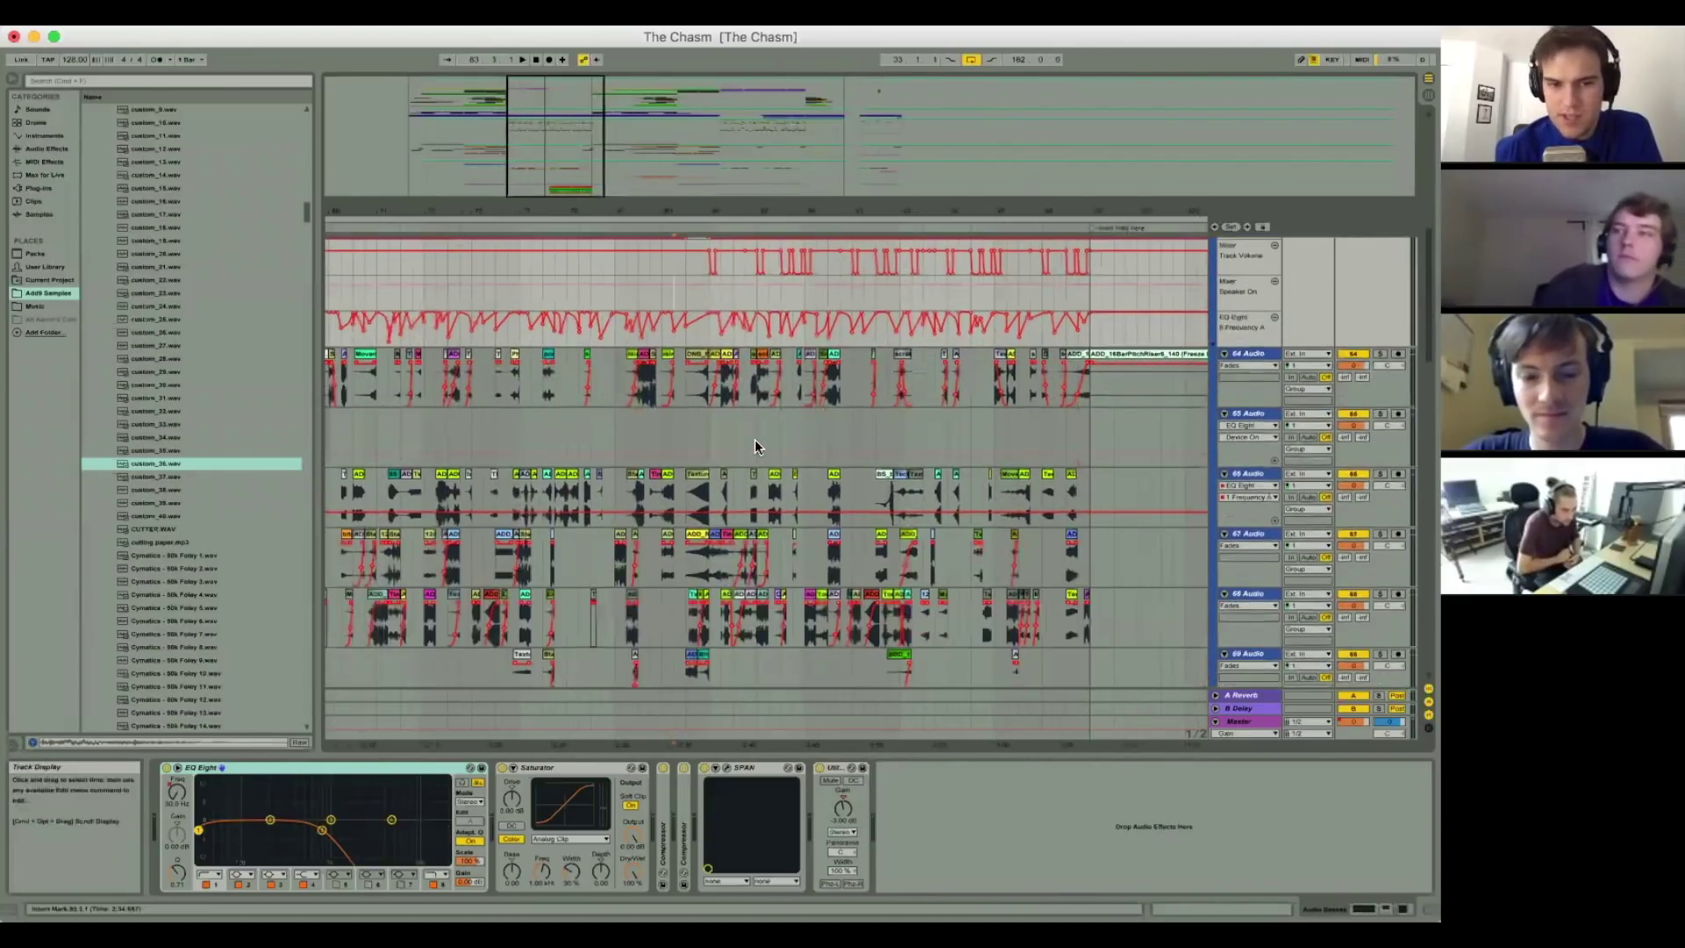
pyautogui.scroll(1, 754, 446)
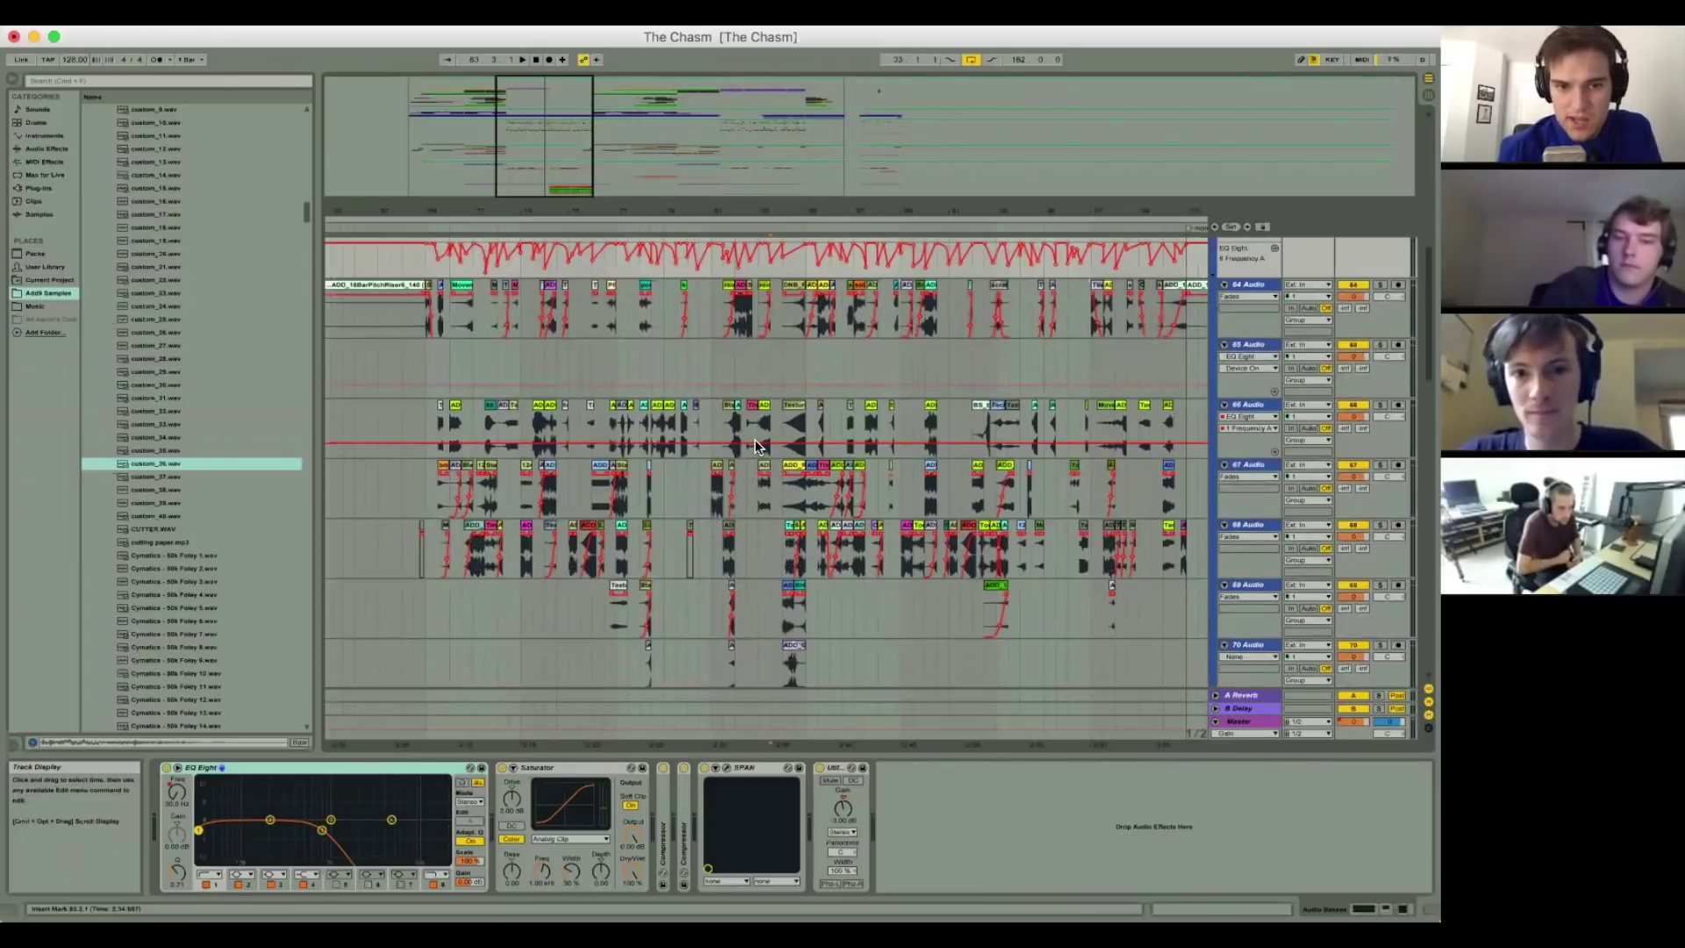
# Step: Play the 37-Audio clip at bar 69 on track 78 Audio, toggling the track's solo to isolate it
pyautogui.click(426, 368)
pyautogui.moveTo(446, 212); pyautogui.dragTo(446, 215)
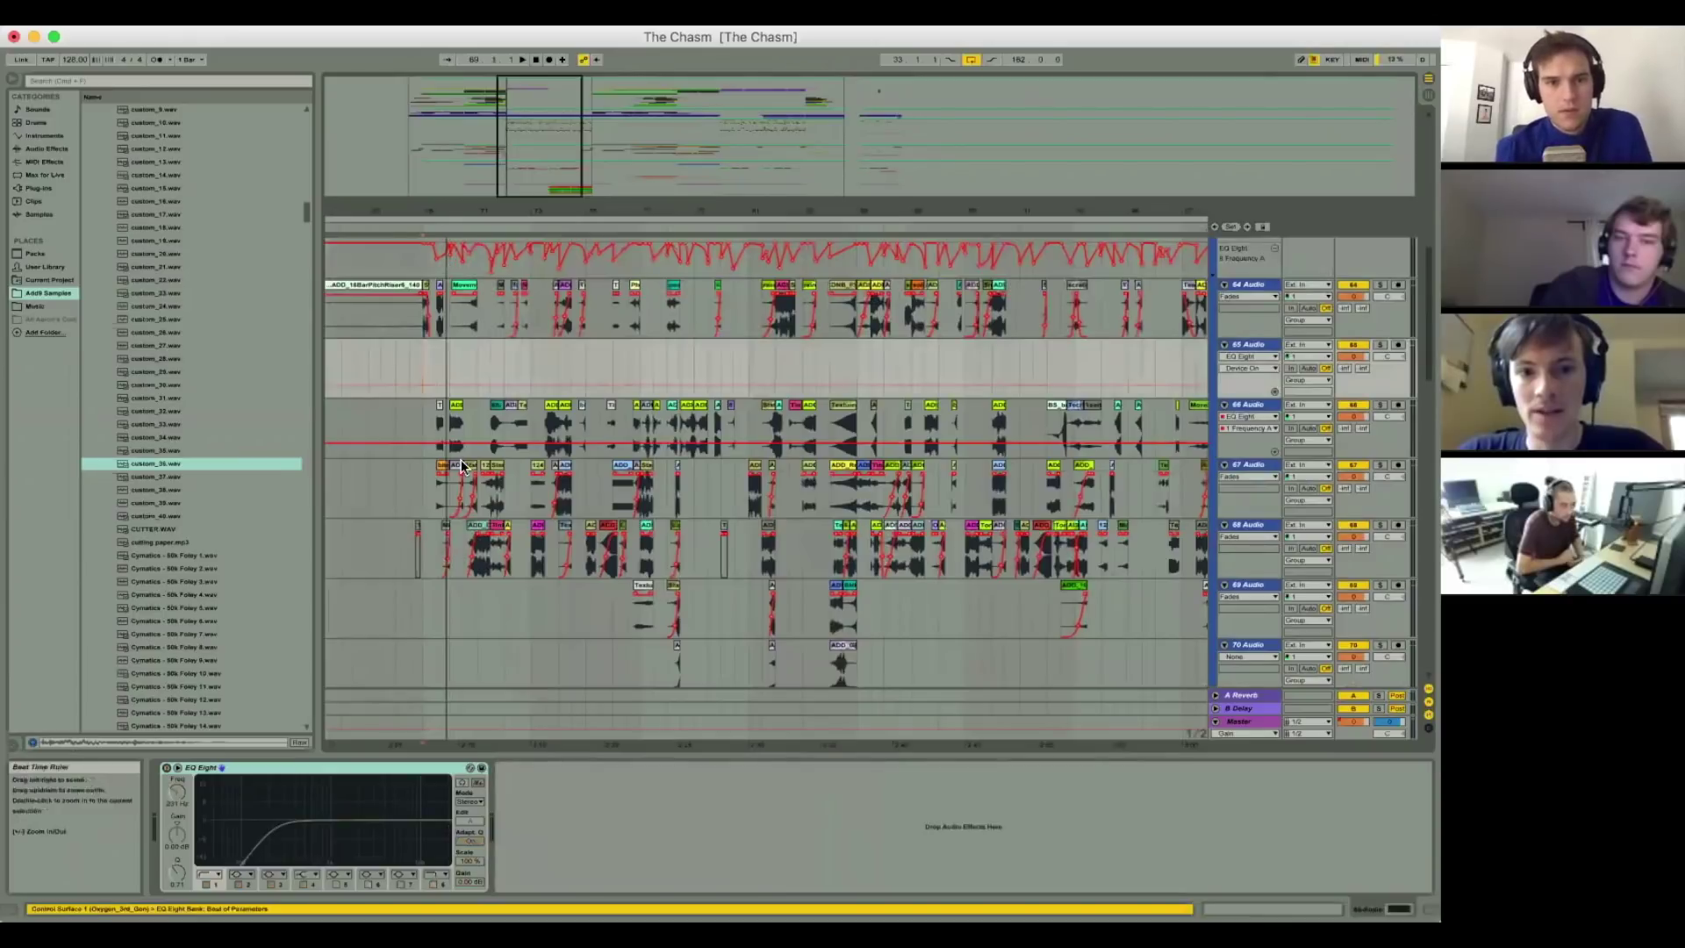
pyautogui.press('+')
pyautogui.press('+')
pyautogui.press('+')
pyautogui.press('+')
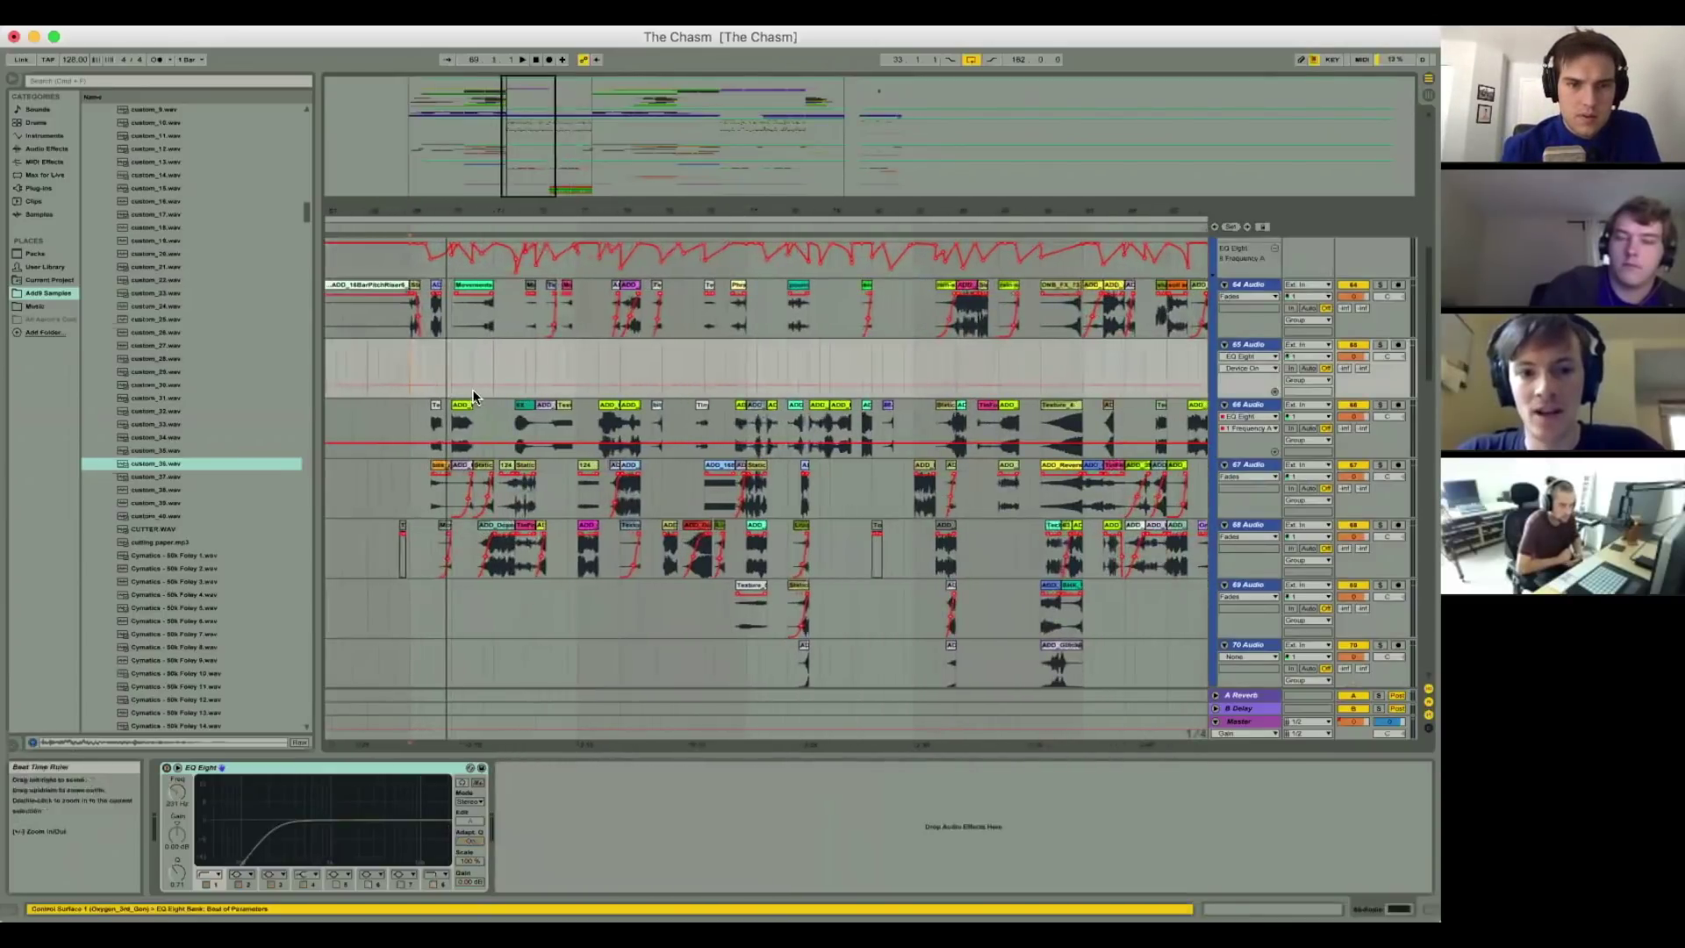
pyautogui.scroll(-10, 455, 417)
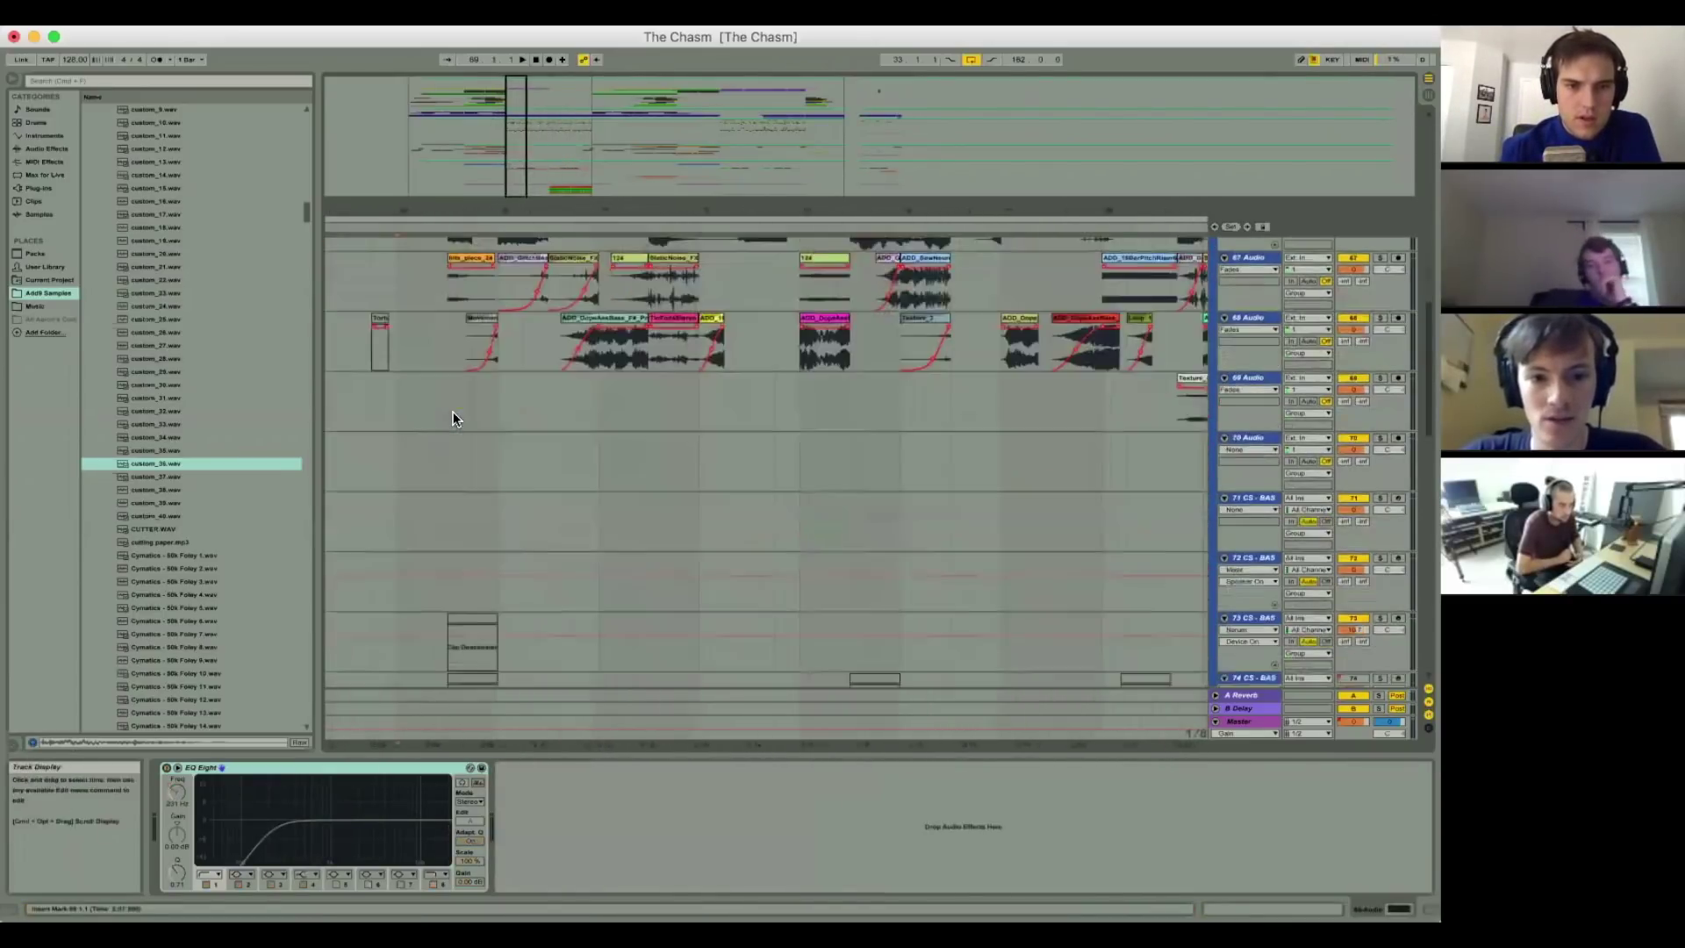
pyautogui.click(457, 566)
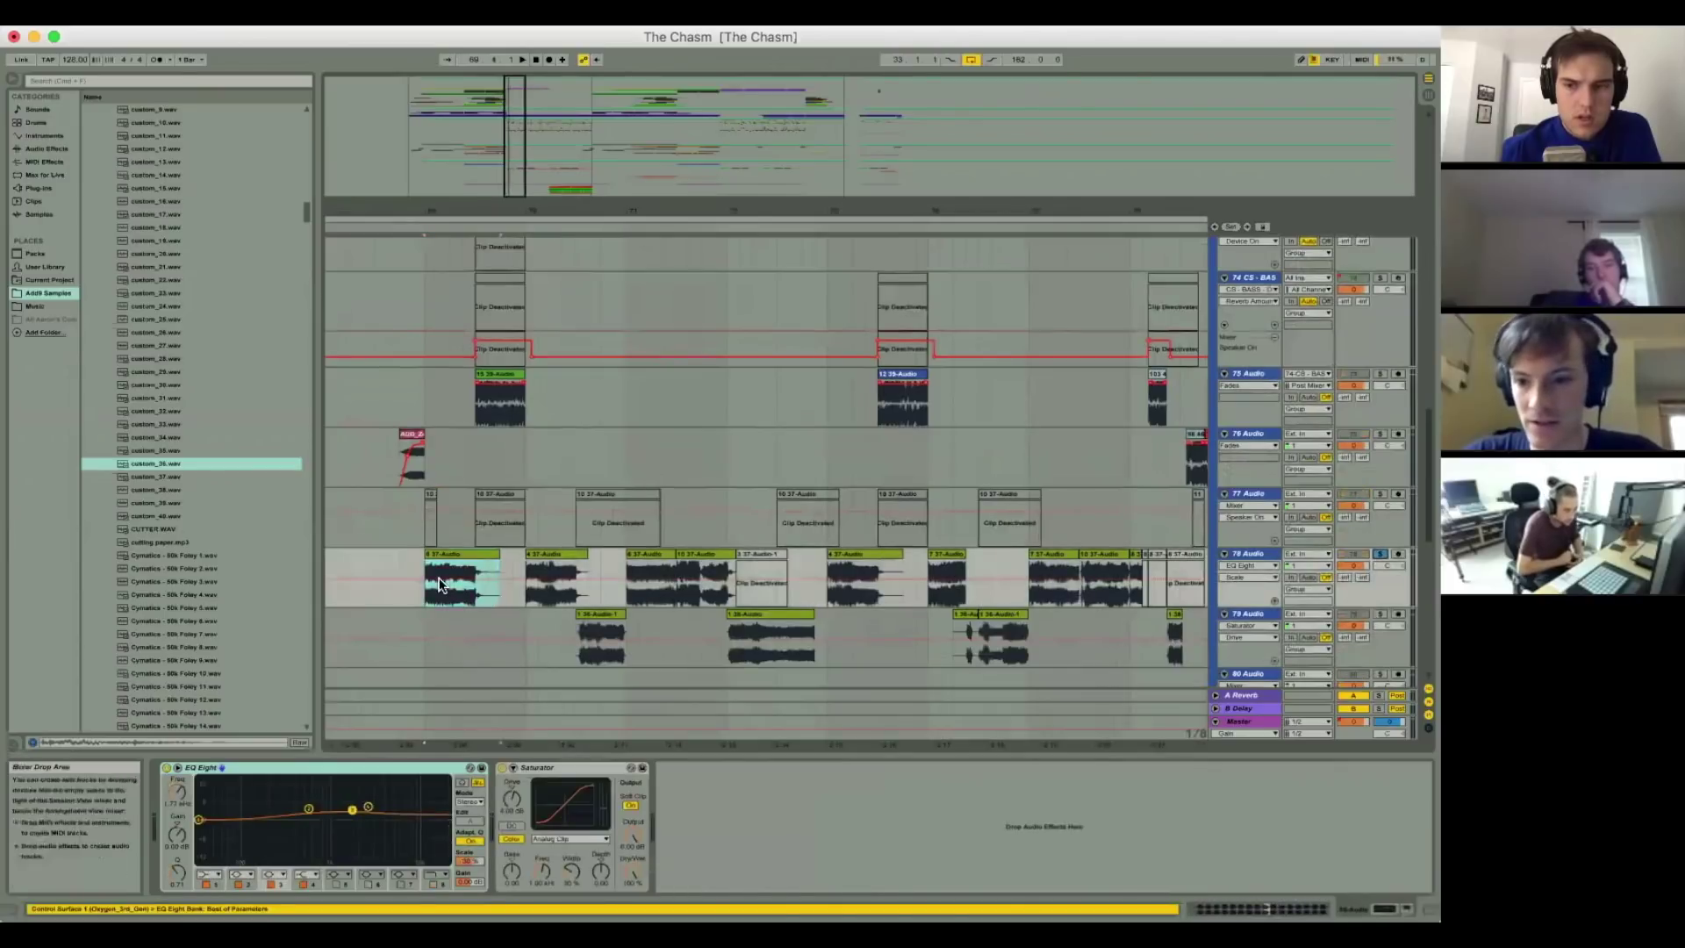
pyautogui.click(1380, 554)
pyautogui.press('space')
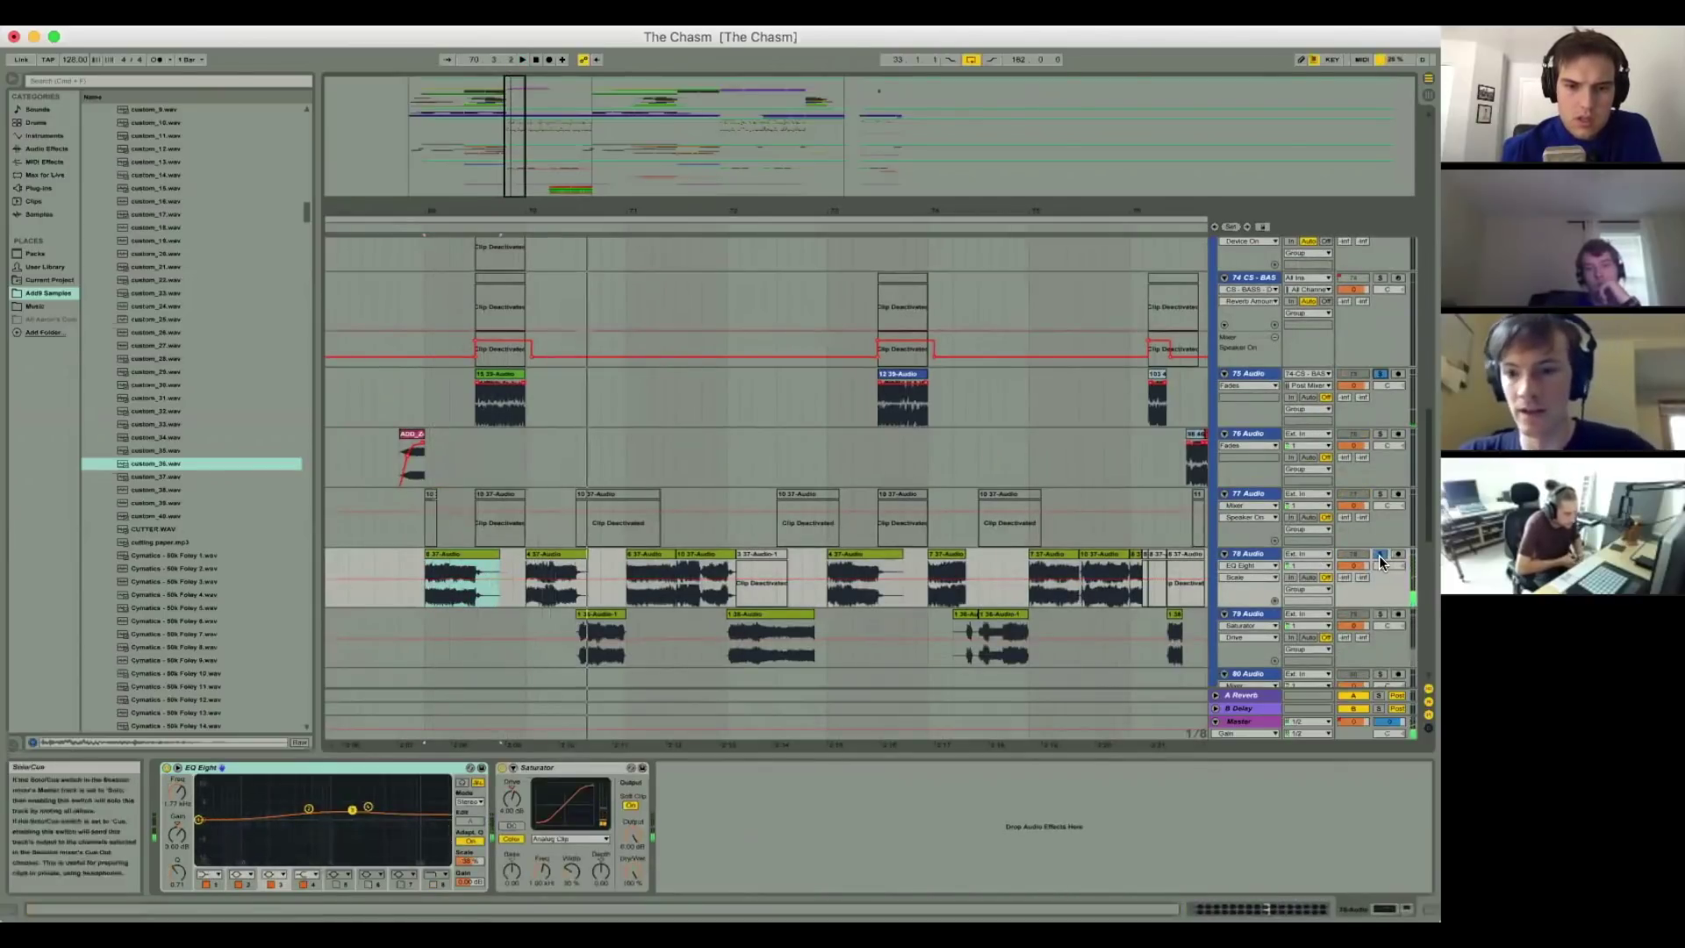
pyautogui.click(1381, 555)
# Step: Select the 37-Audio clip at bar 74 on track 78 Audio
pyautogui.hscroll(2, 635, 616)
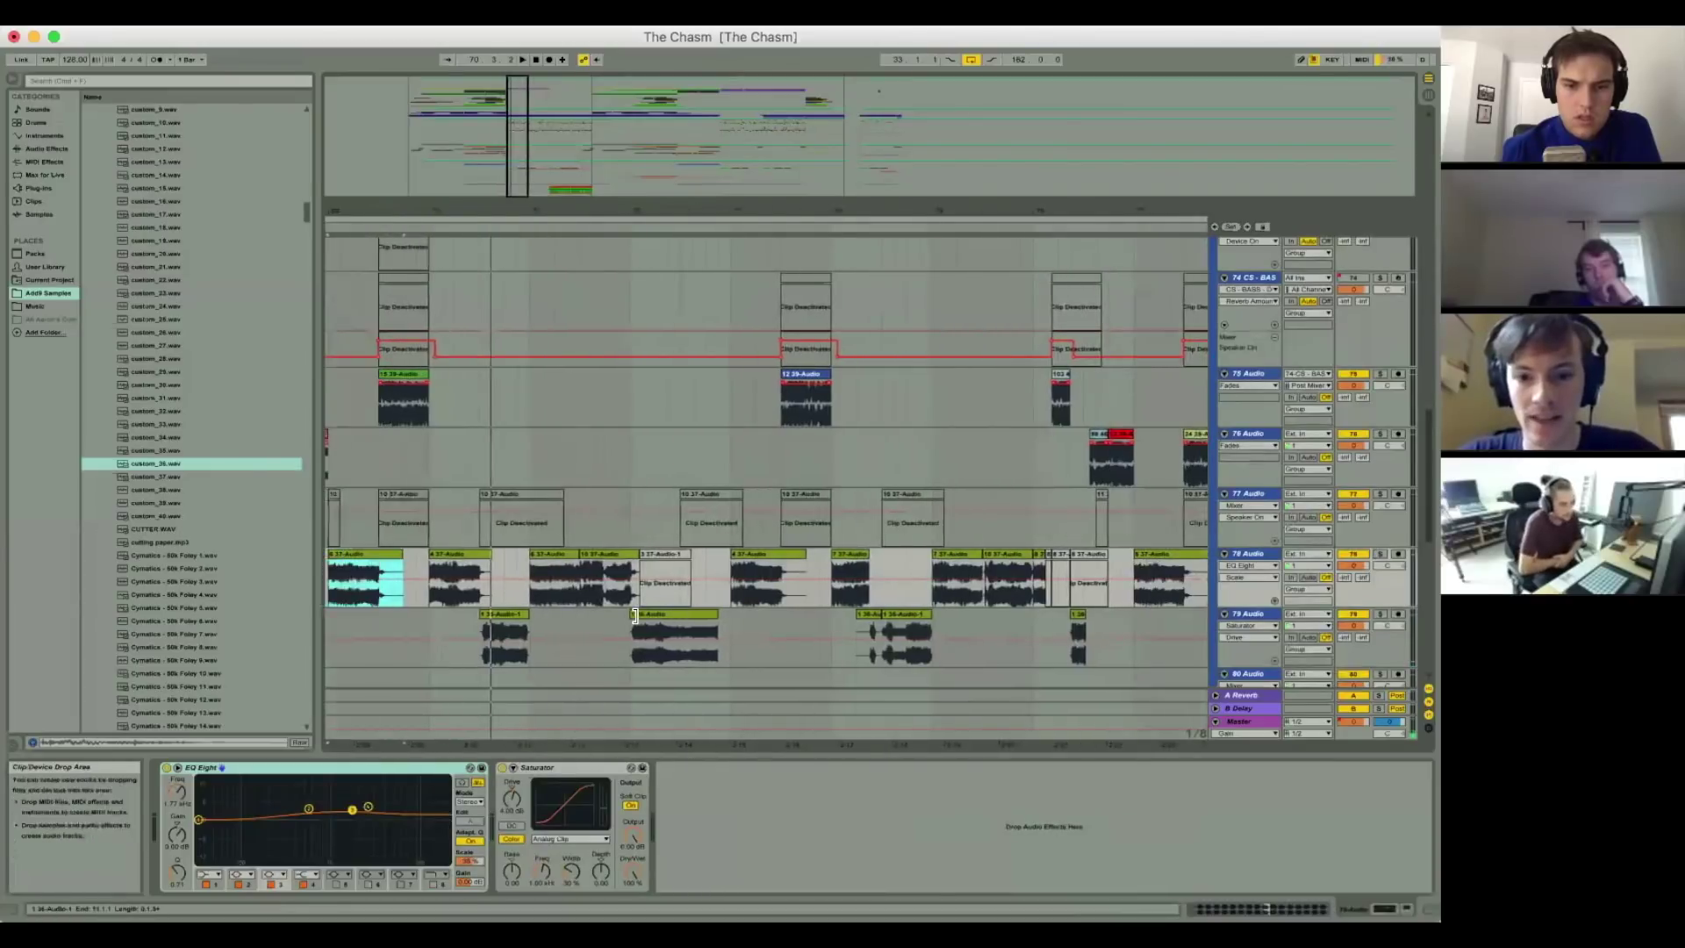
pyautogui.click(862, 567)
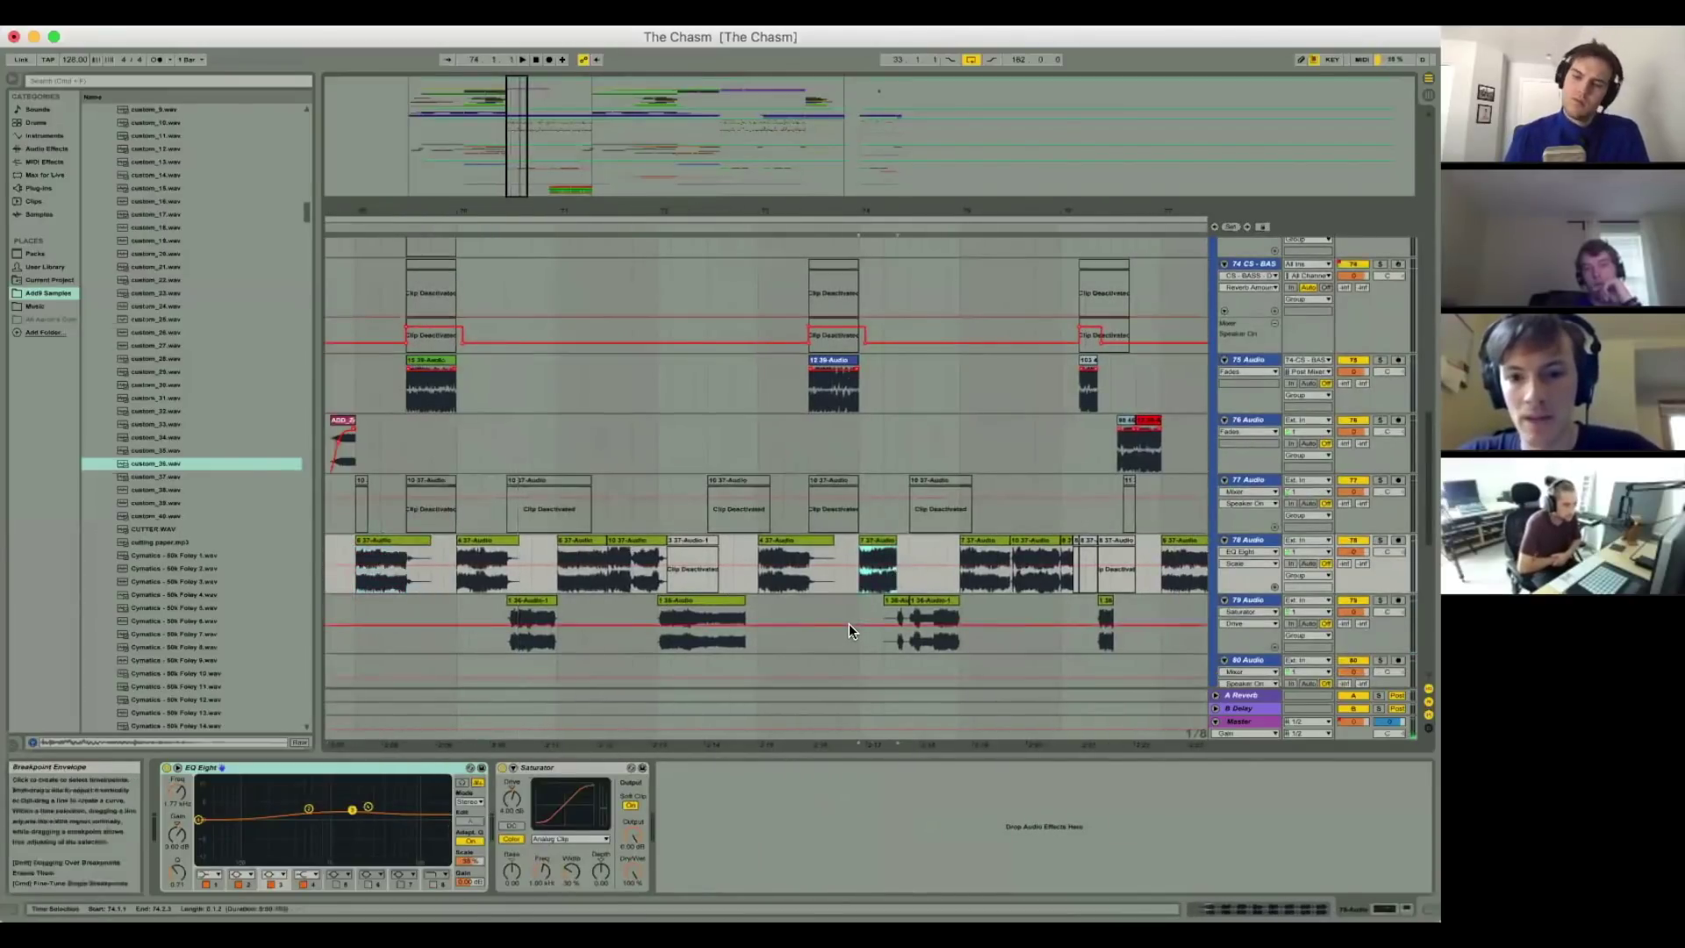
pyautogui.scroll(2, 850, 629)
pyautogui.hscroll(10, 849, 629)
pyautogui.scroll(10, 849, 624)
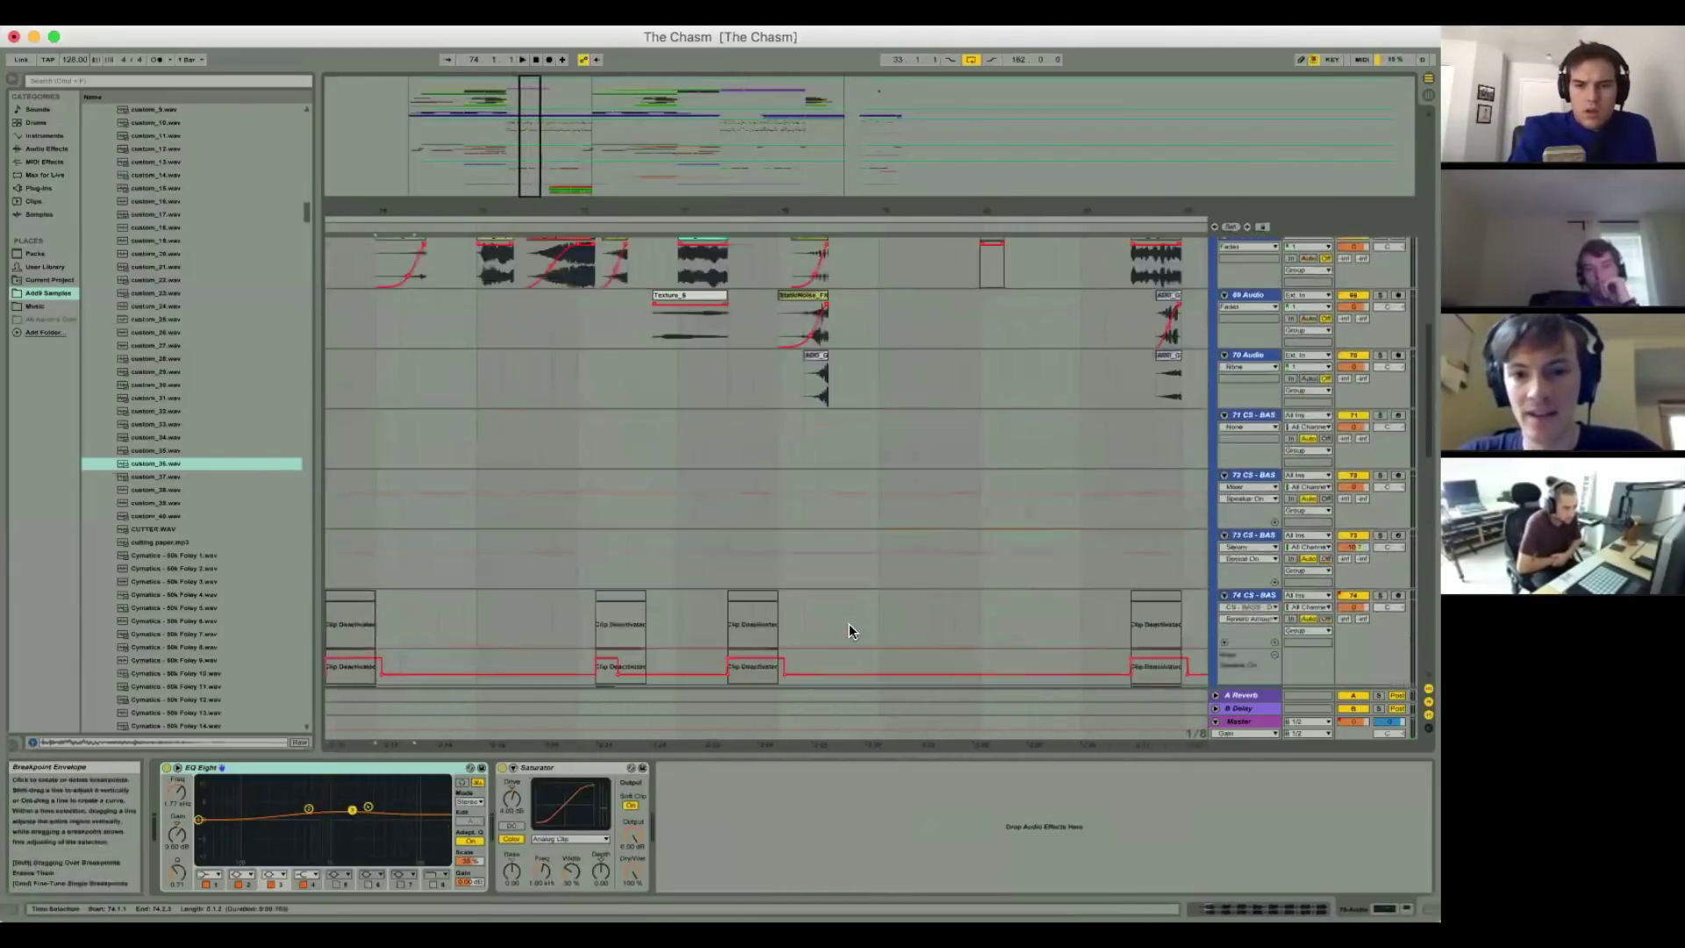
# Step: Select the layered bass clip at bar 73 on track 66 Audio and highlight the track's EQ Eight
pyautogui.hscroll(-8, 853, 523)
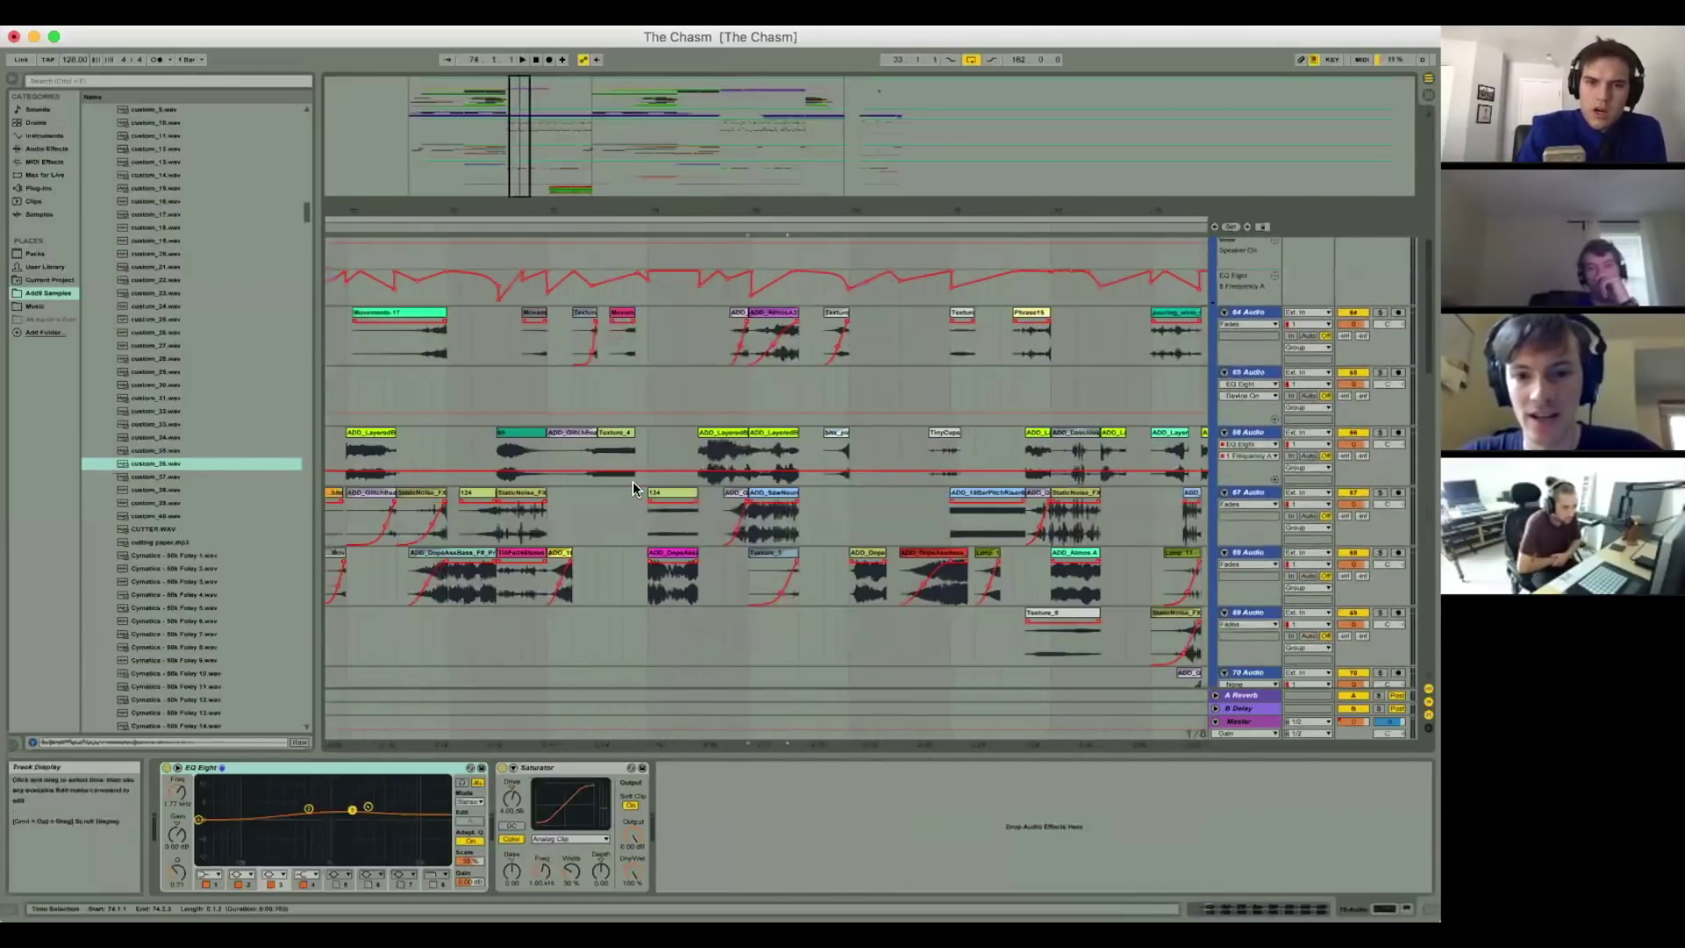
pyautogui.hscroll(-7, 607, 477)
pyautogui.scroll(-1, 607, 478)
pyautogui.click(607, 481)
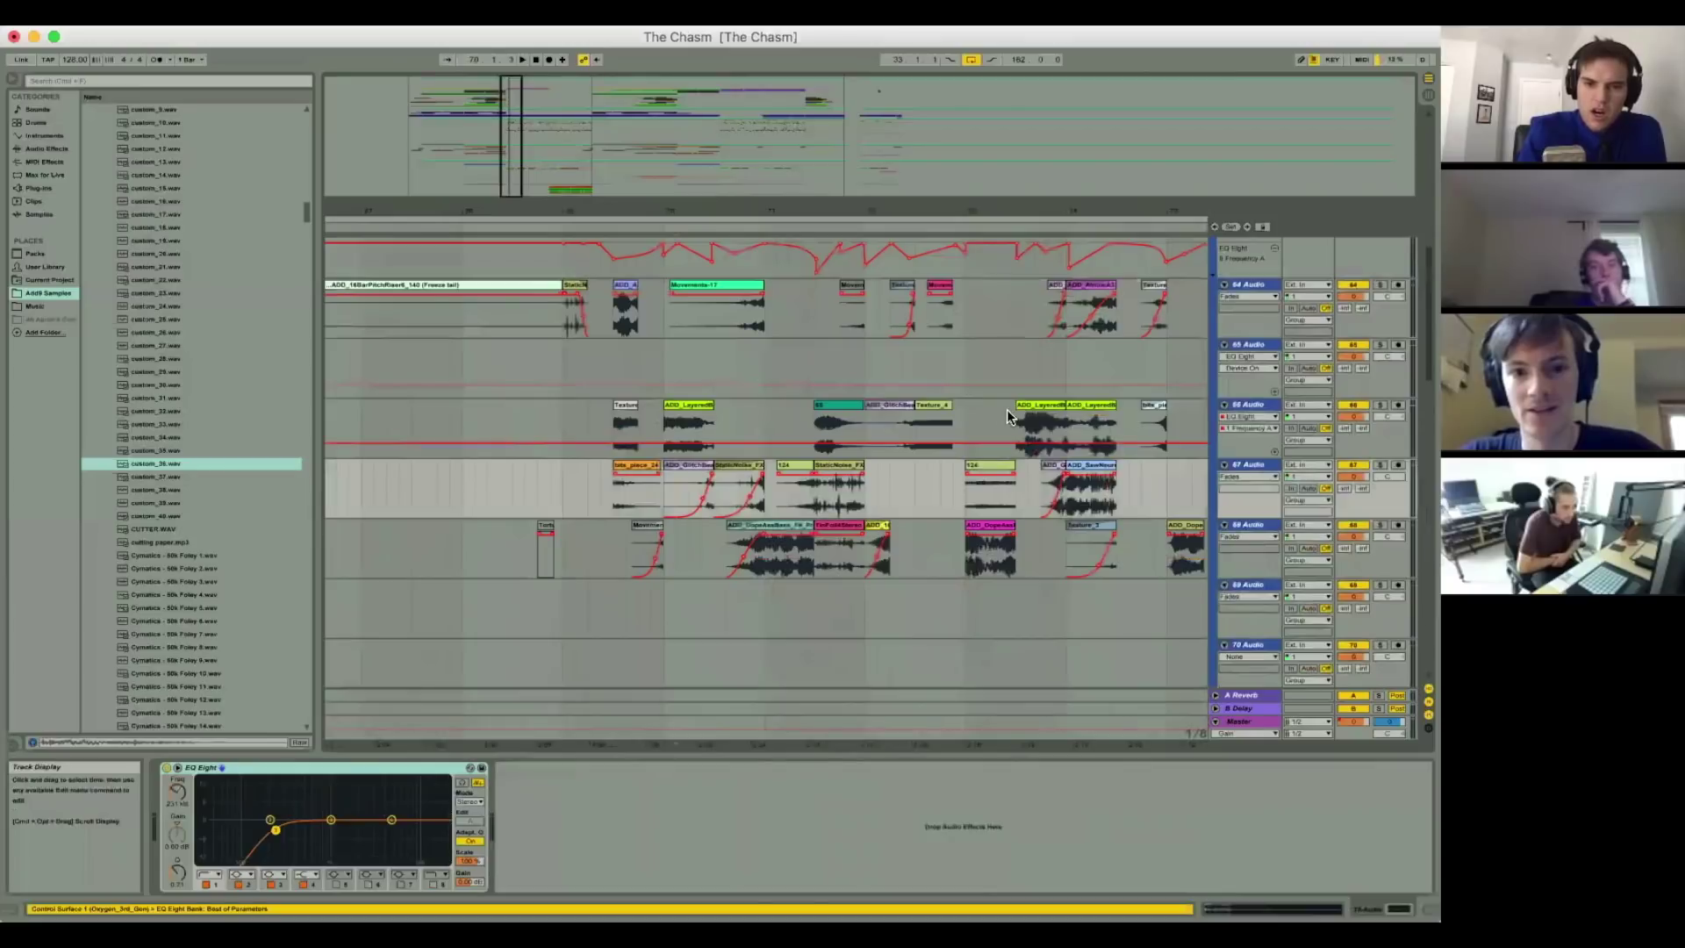
pyautogui.click(1042, 407)
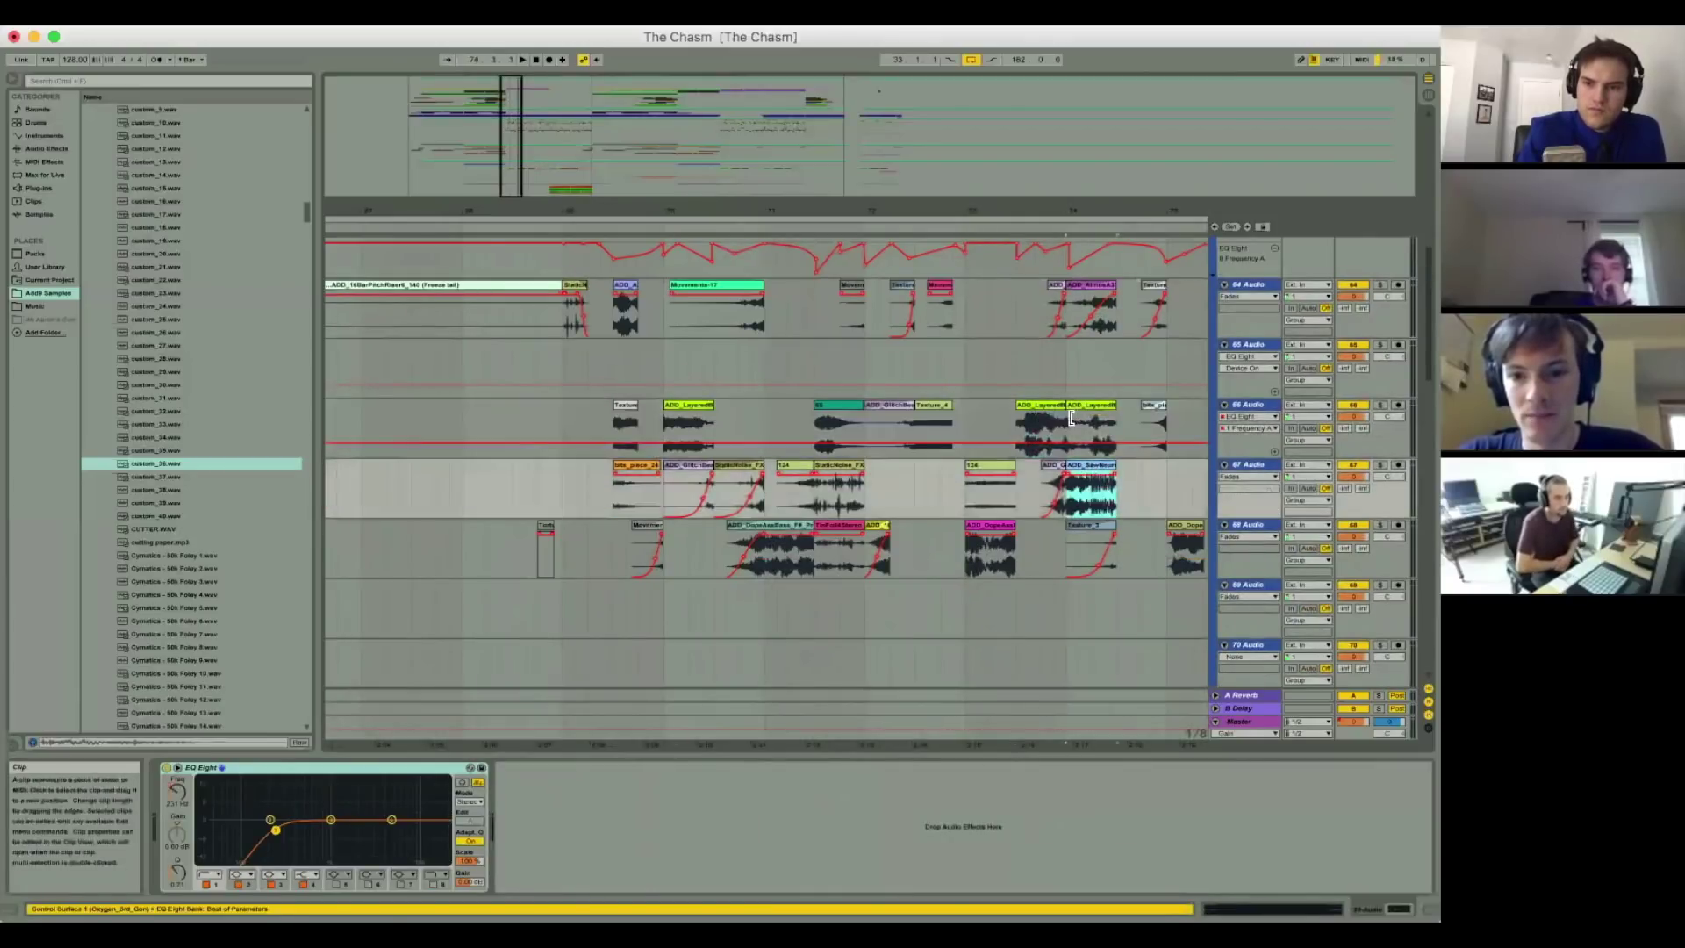
pyautogui.click(257, 766)
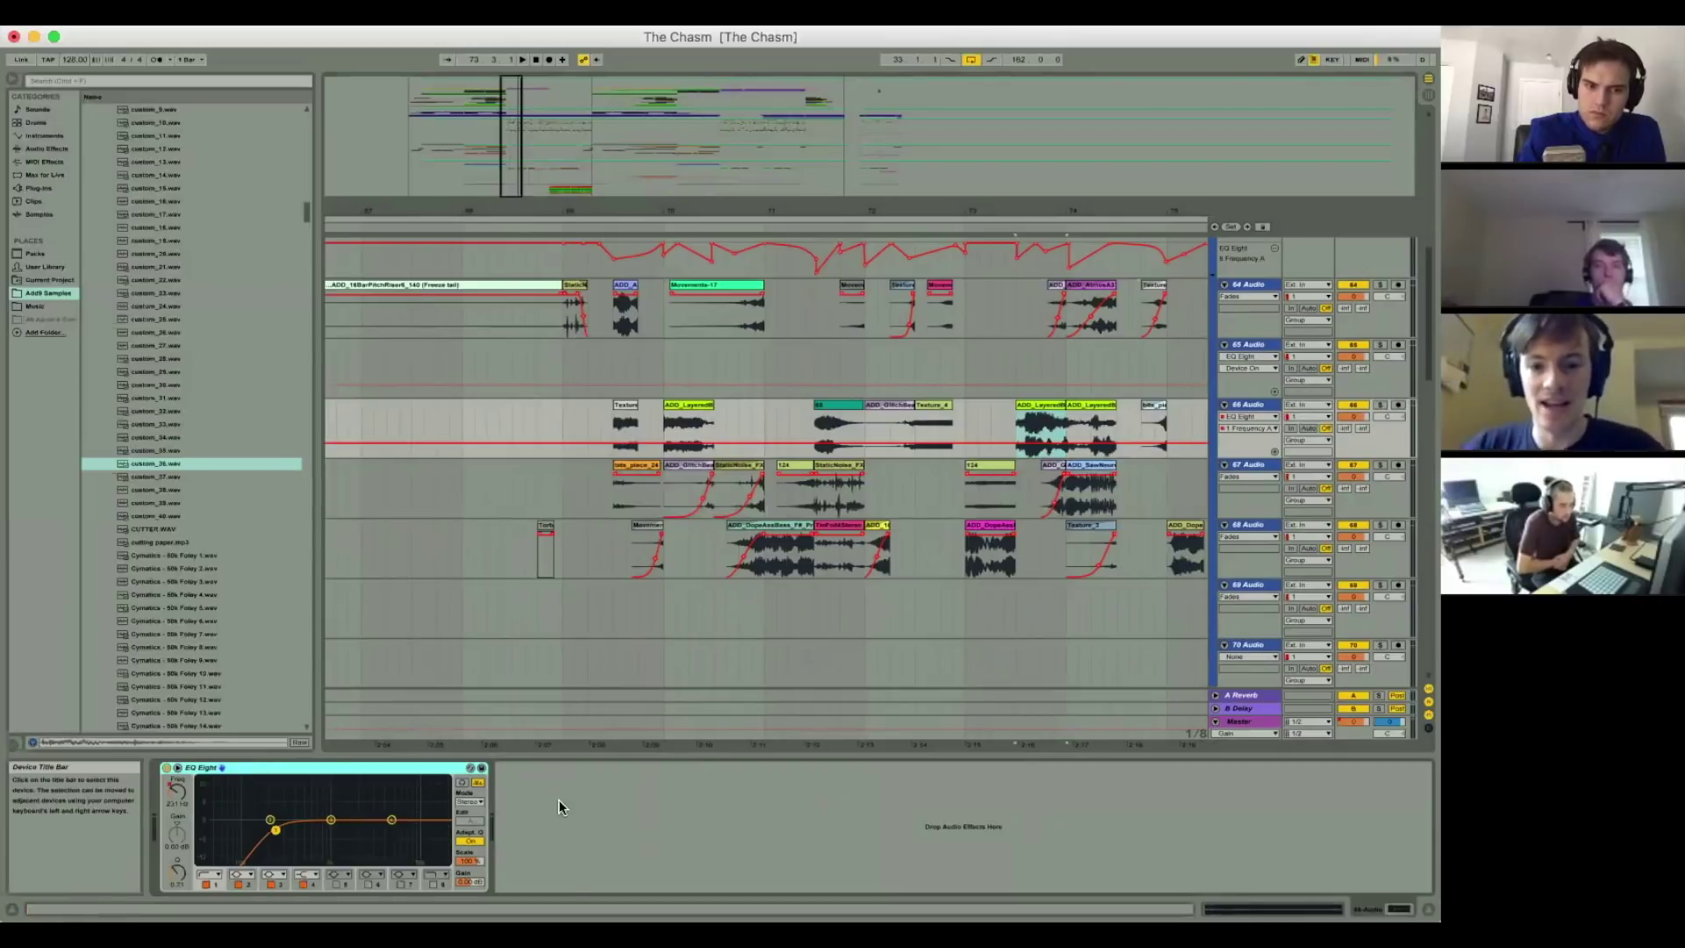
# Step: Place the insert marker at bar 84 on track 78 Audio and examine its clips across the drop
pyautogui.moveTo(984, 212); pyautogui.dragTo(984, 153)
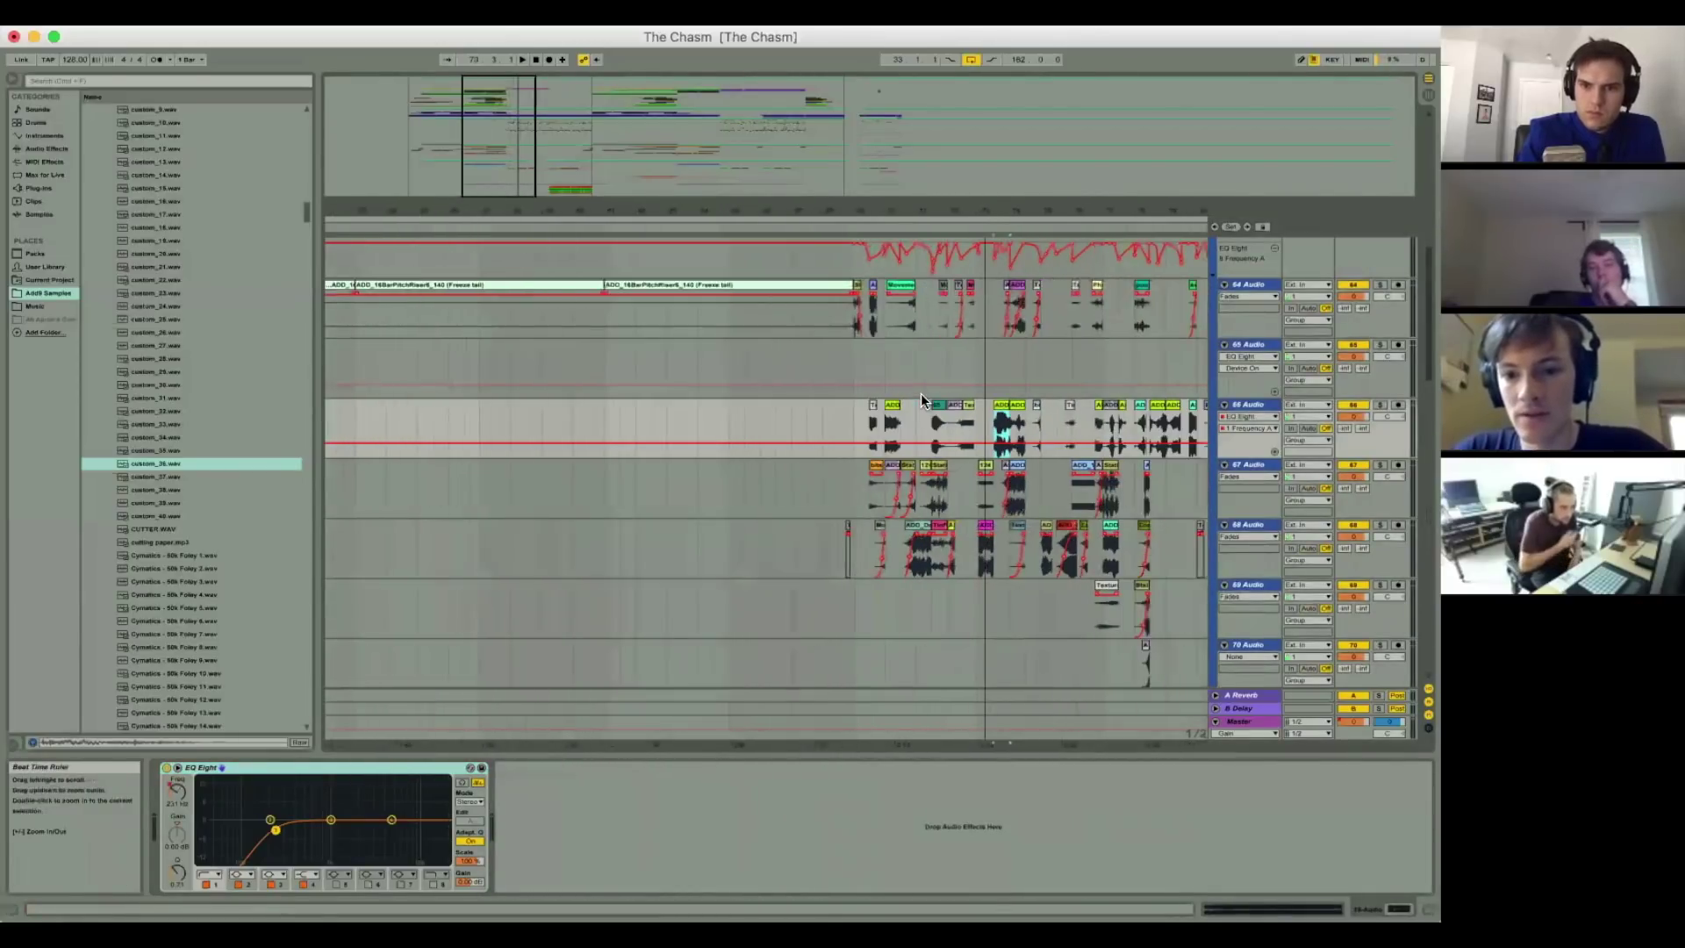
pyautogui.scroll(-10, 914, 621)
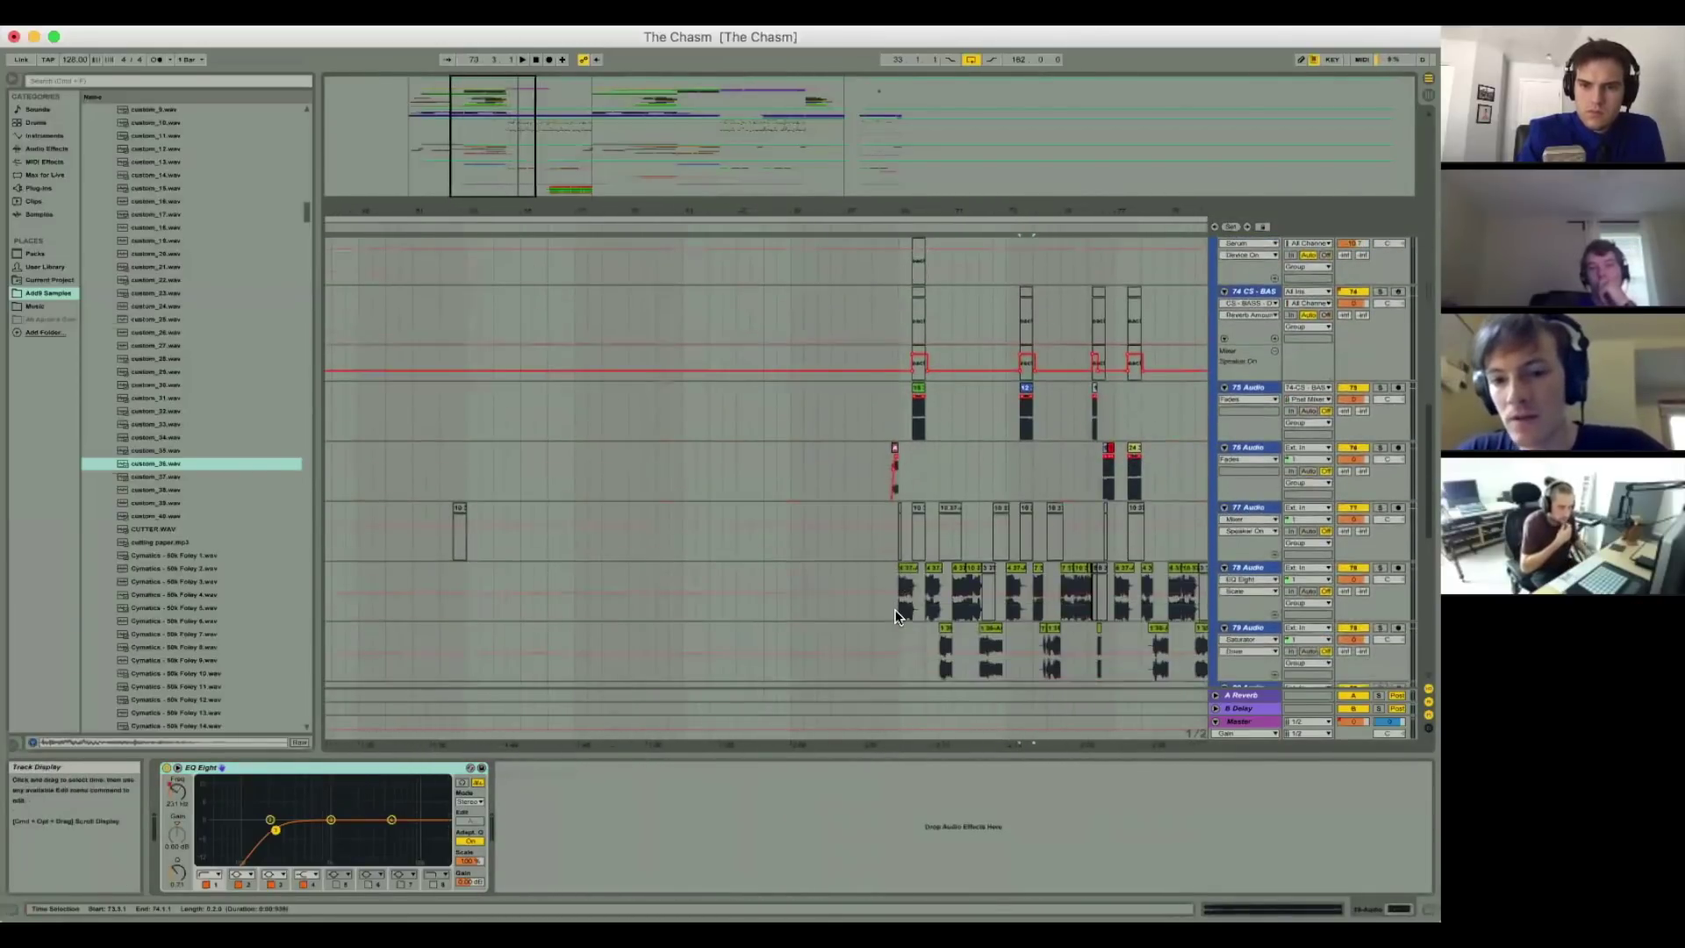
pyautogui.click(962, 613)
pyautogui.hscroll(10, 958, 611)
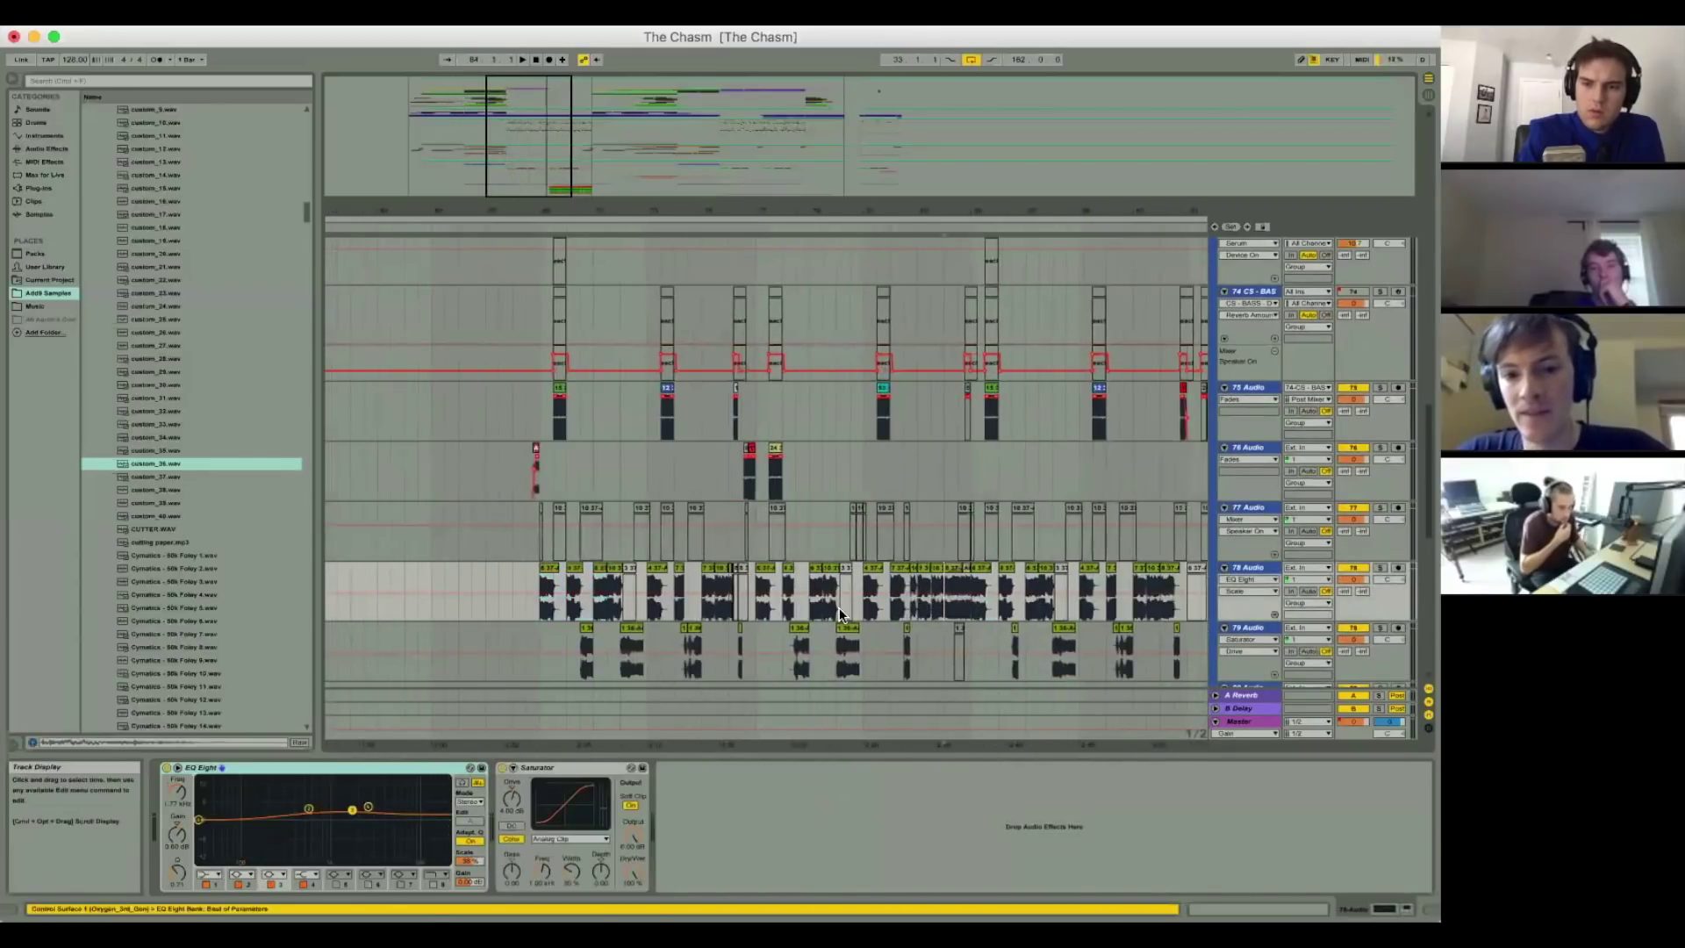
pyautogui.scroll(10, 920, 360)
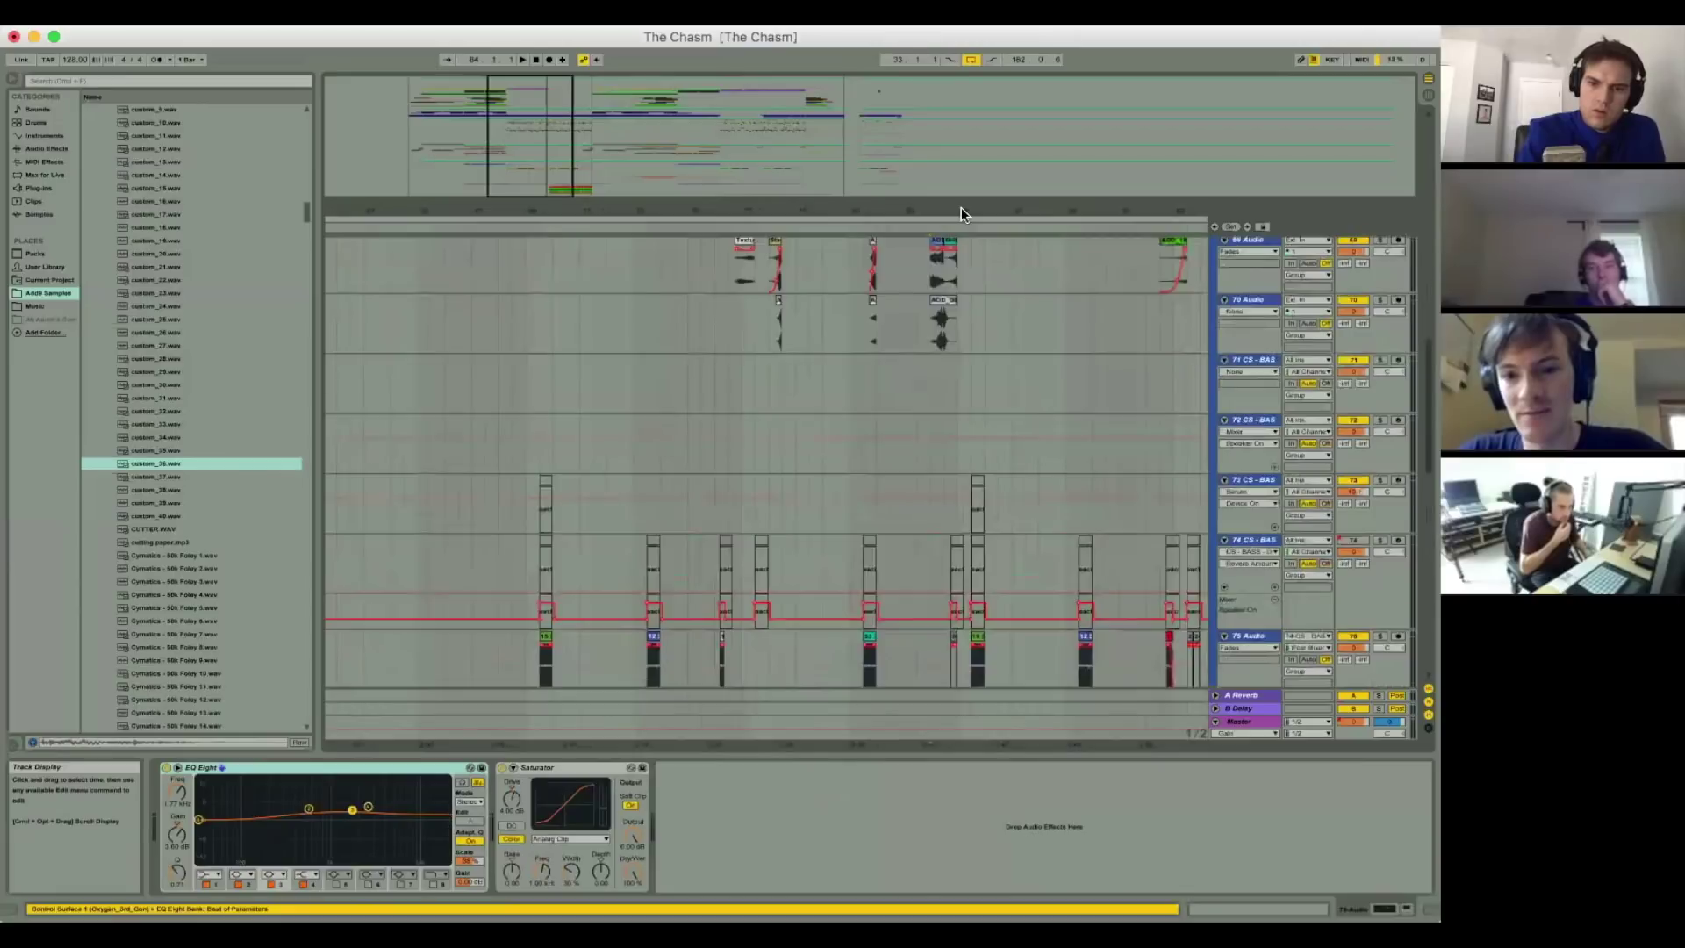
# Step: Examine the bass layer clips on tracks 66 to 70 leading up to bar 84, starting from track 67 Audio
pyautogui.click(920, 361)
pyautogui.scroll(3, 915, 369)
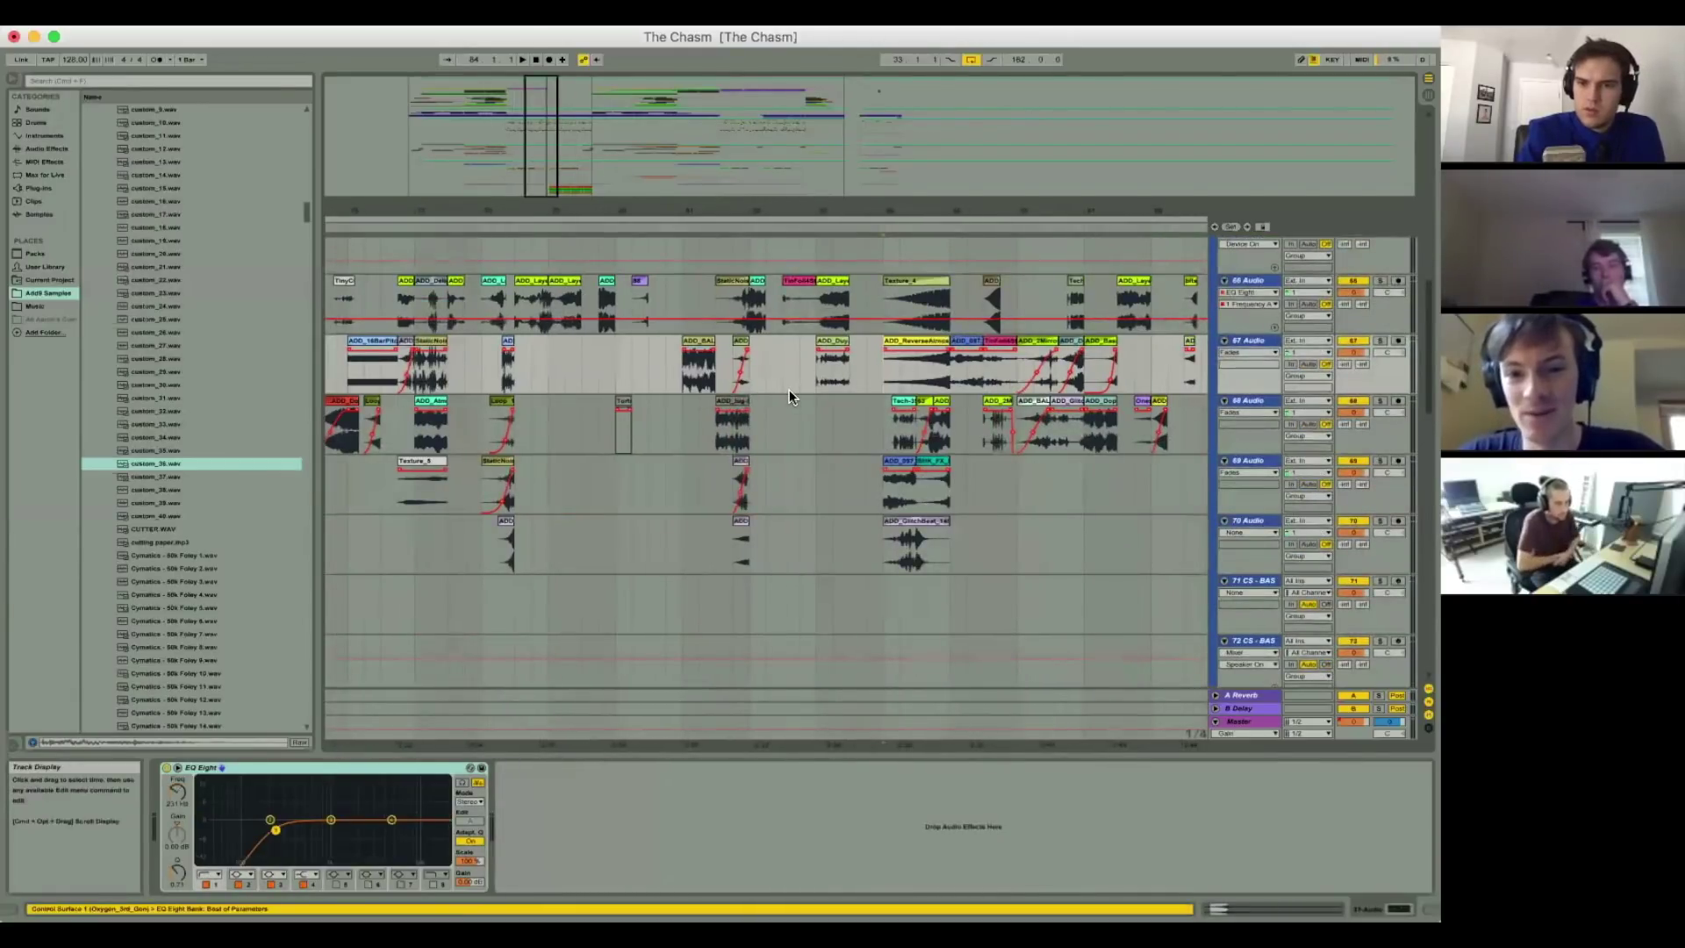
pyautogui.scroll(-1, 789, 389)
pyautogui.scroll(-2, 788, 389)
pyautogui.hscroll(-3, 608, 379)
pyautogui.scroll(3, 592, 386)
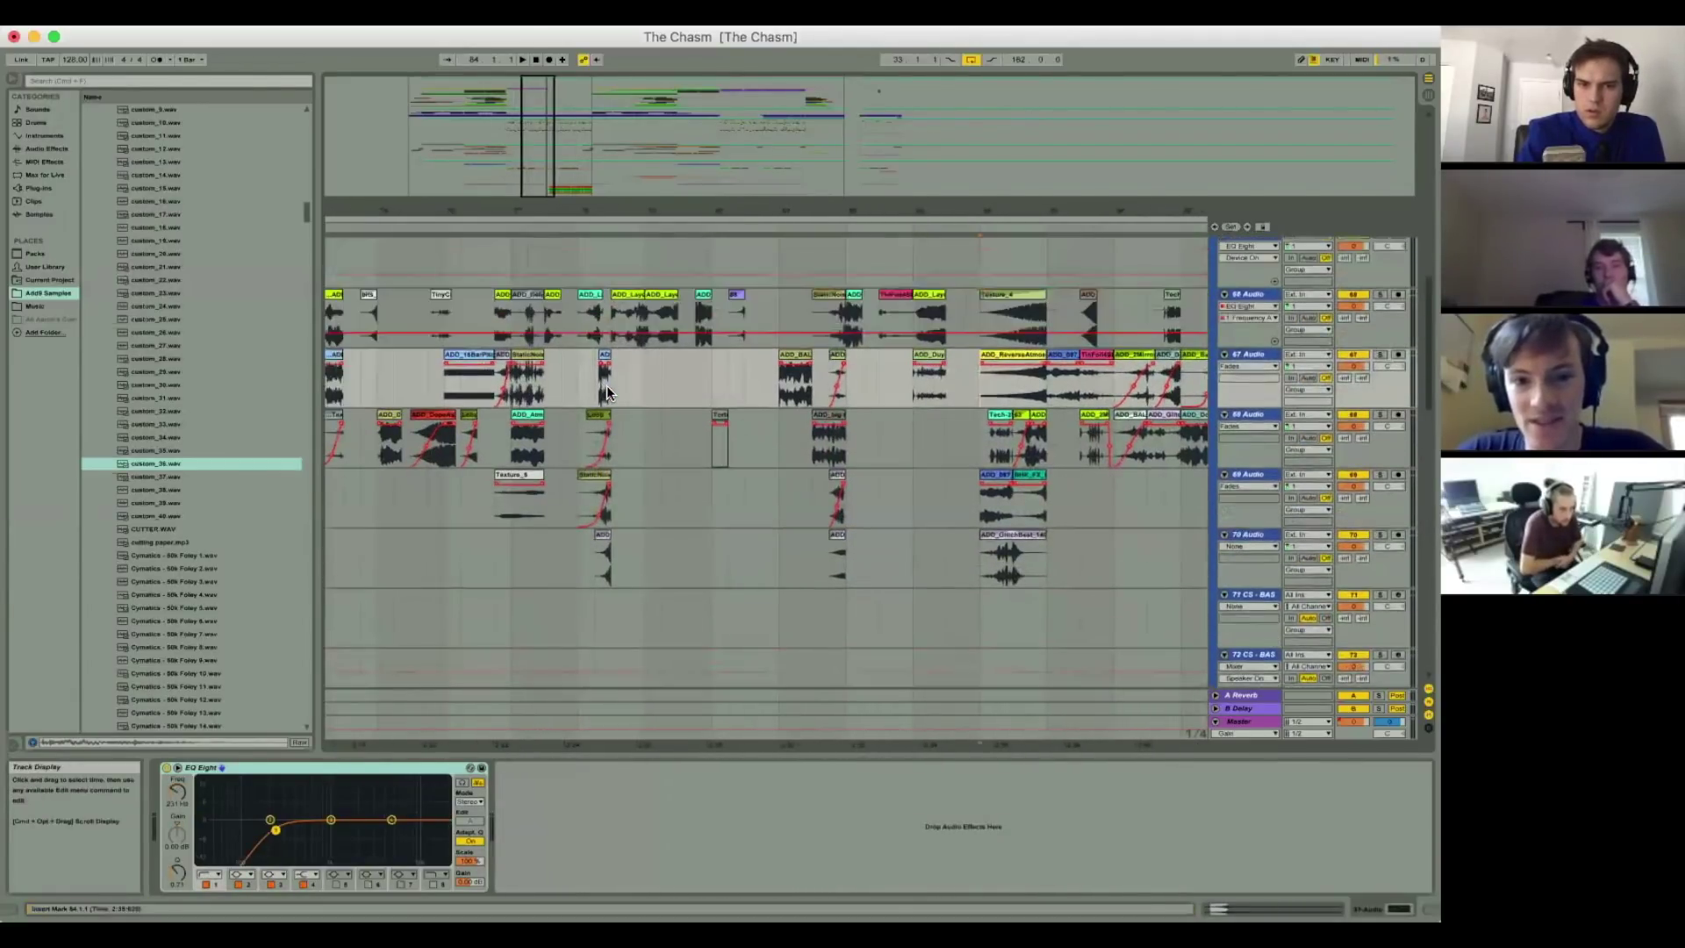
pyautogui.click(607, 387)
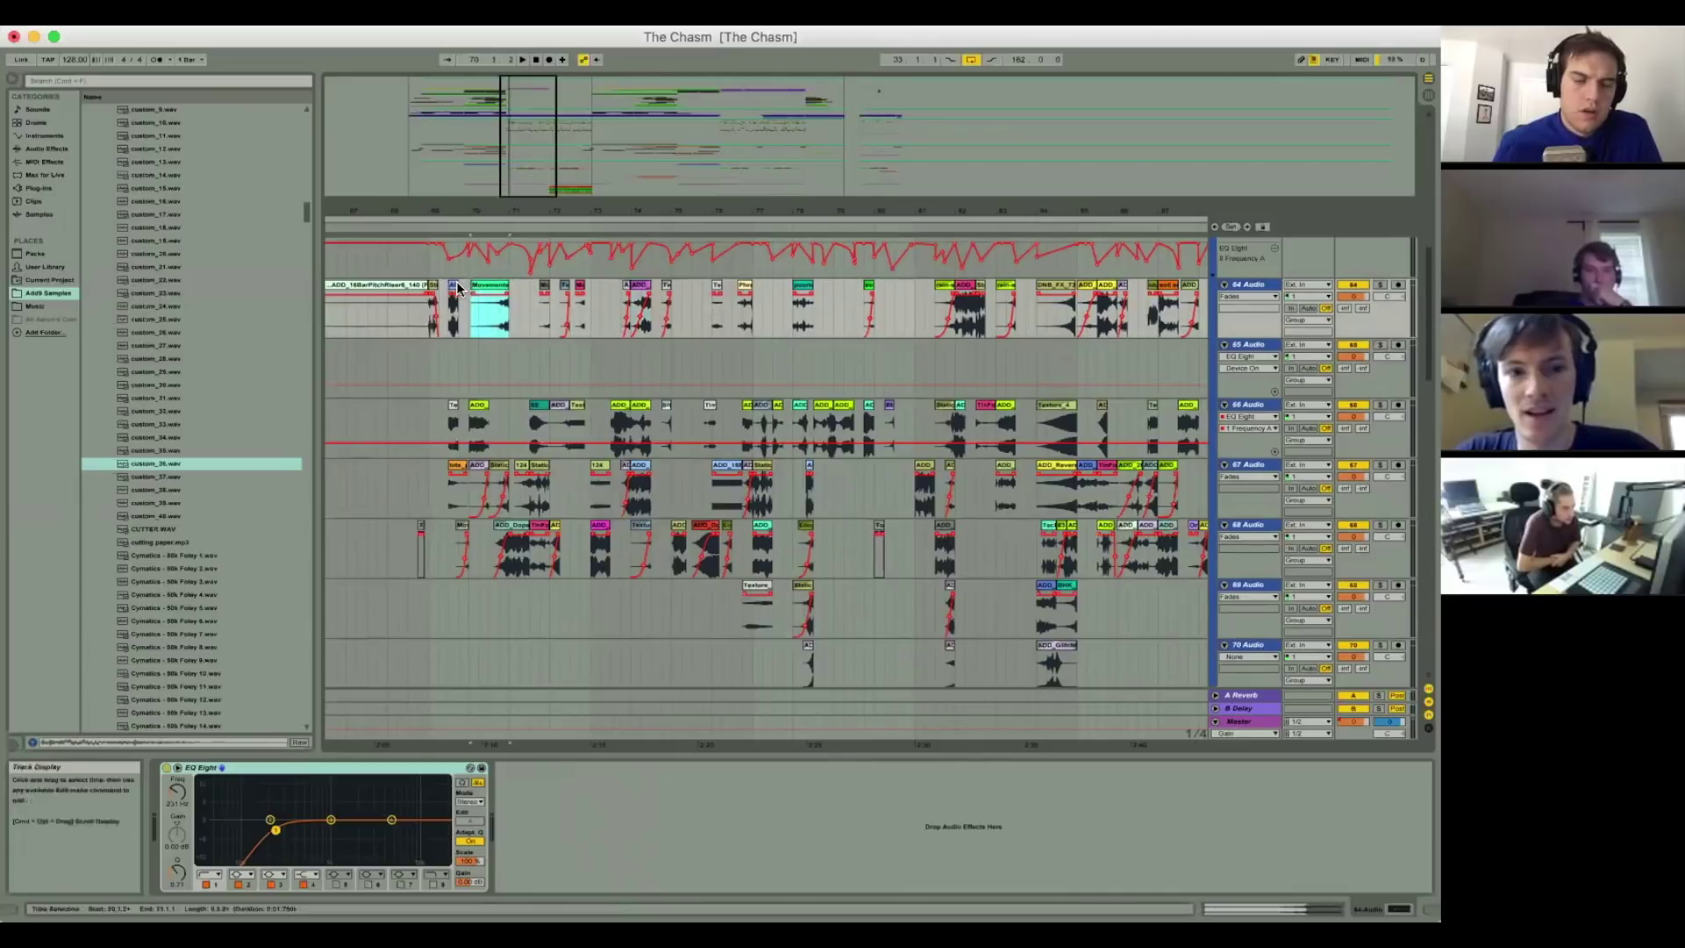
# Step: Select the Movements-17 clip at bar 70 on track 64 Audio and examine it up close
pyautogui.click(456, 283)
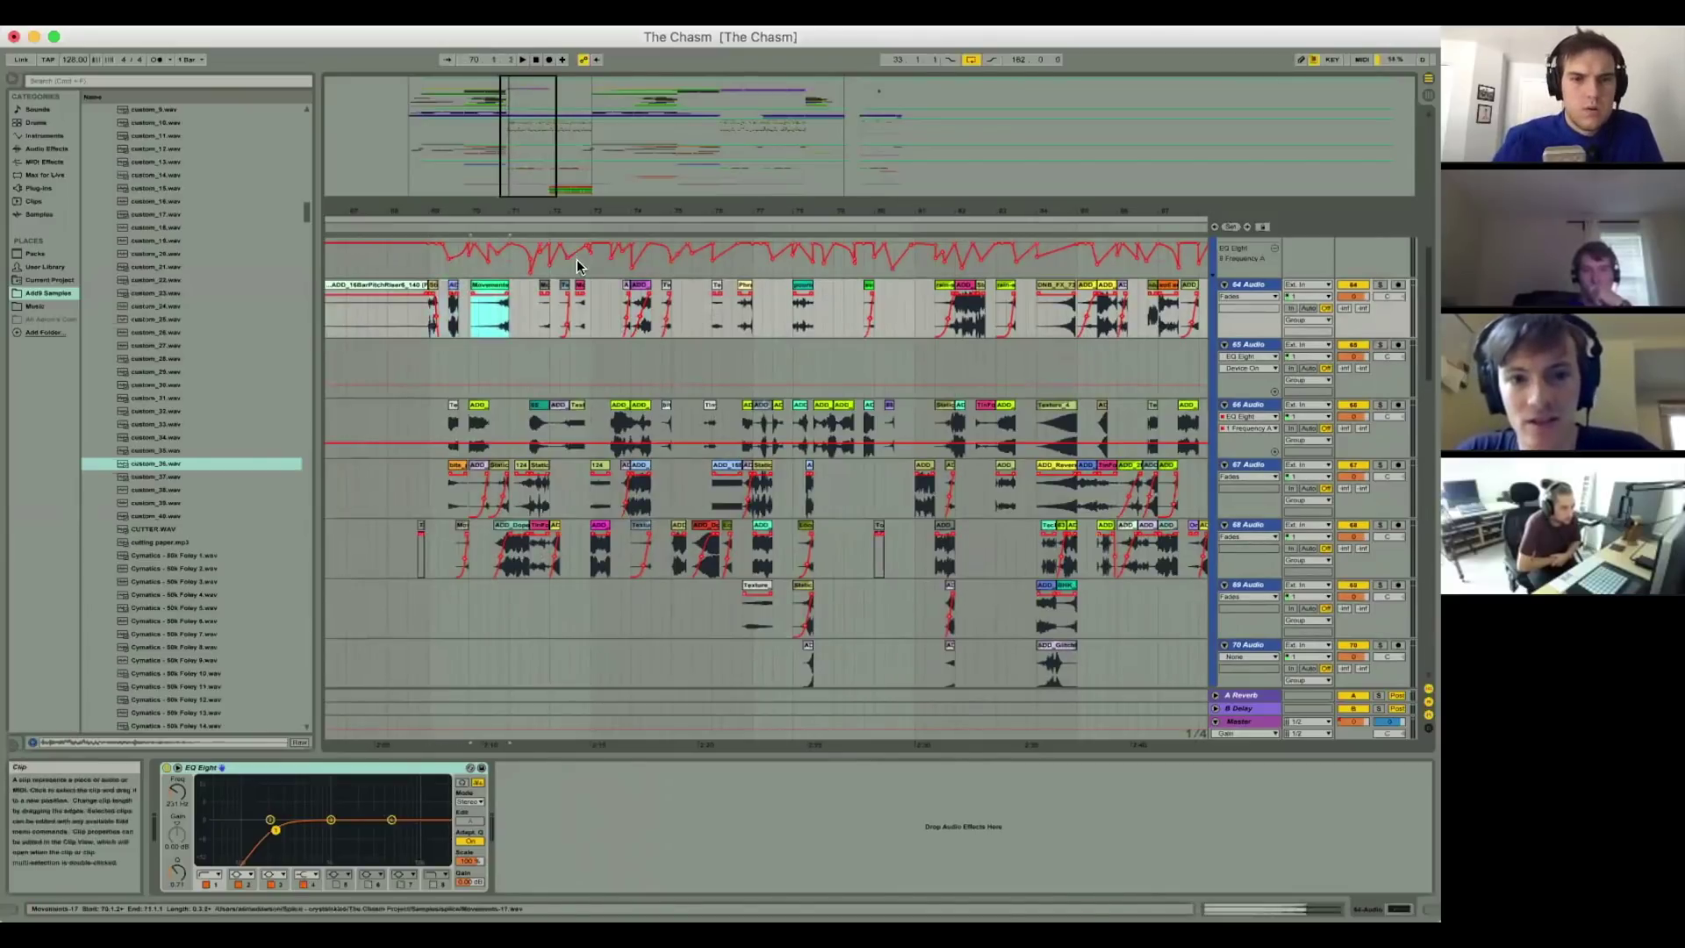
pyautogui.click(531, 259)
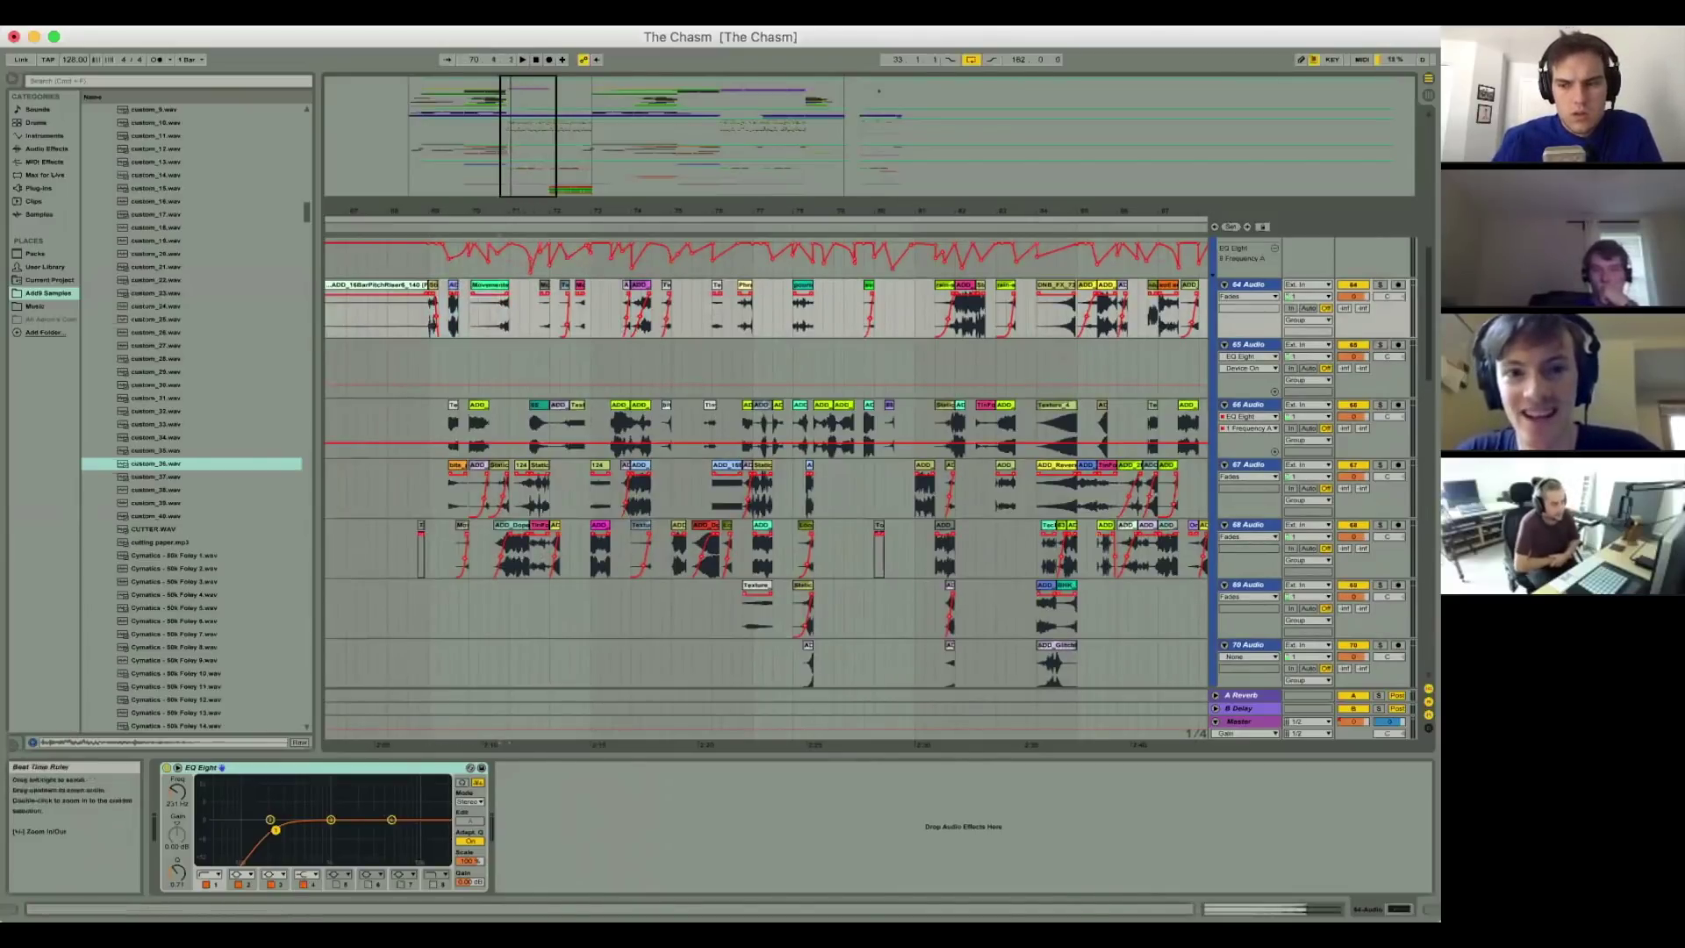
pyautogui.moveTo(518, 208); pyautogui.dragTo(516, 331)
pyautogui.keyDown('shift'); pyautogui.click(514, 327); pyautogui.keyUp('shift')
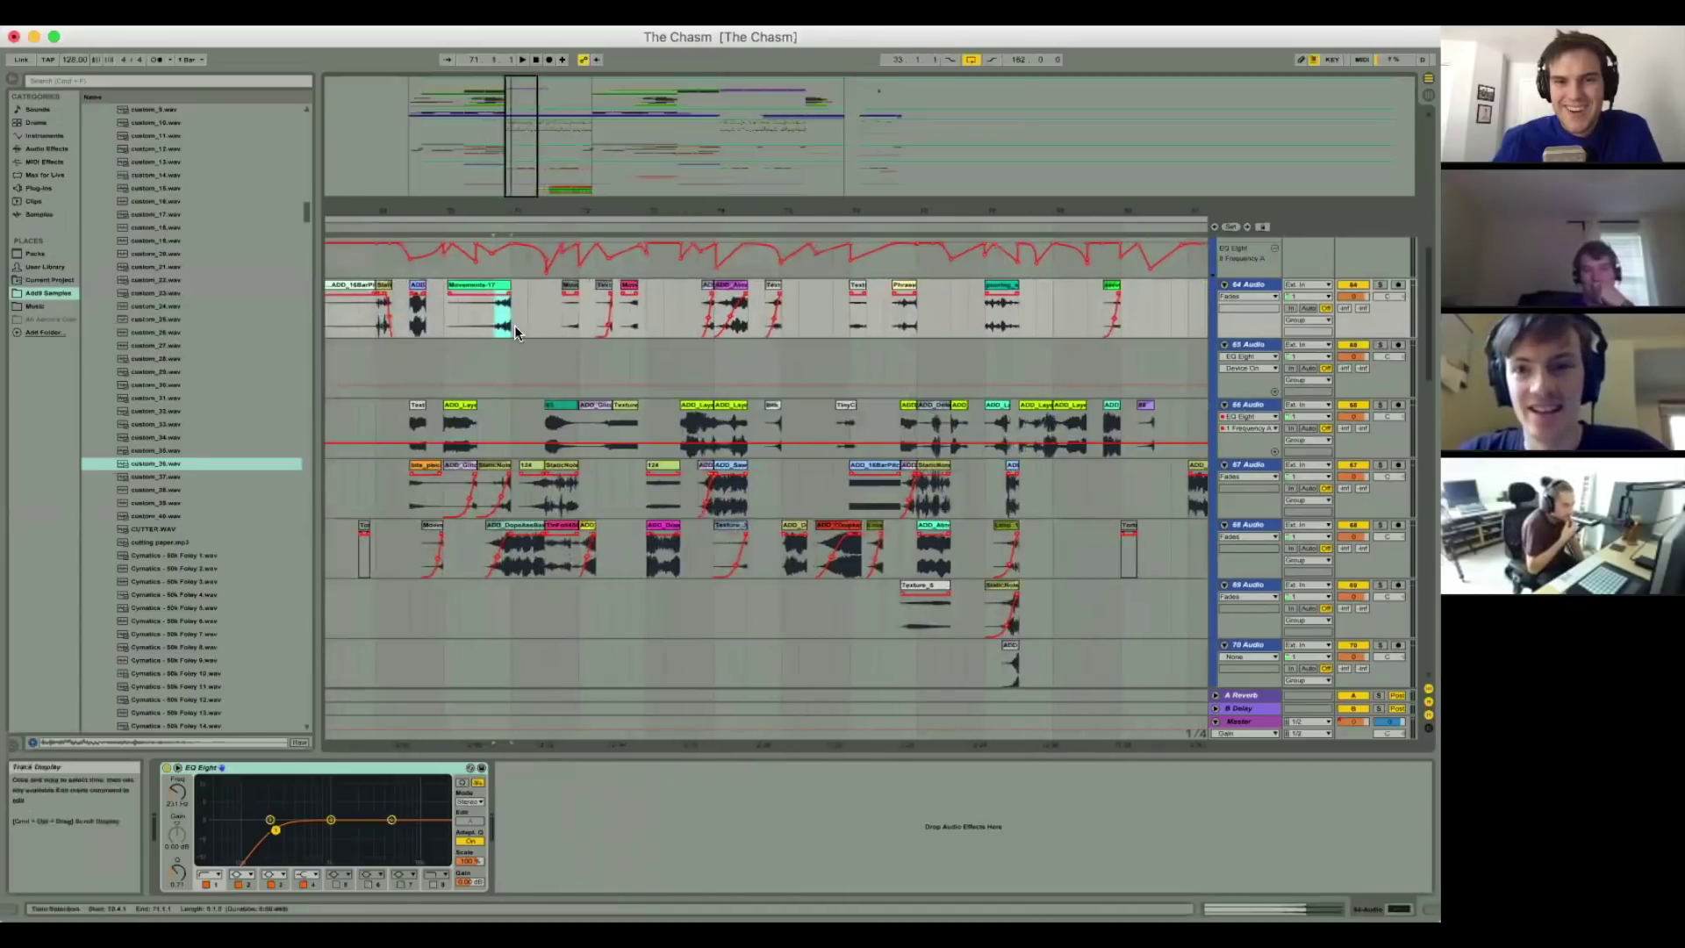
pyautogui.hscroll(-3, 469, 323)
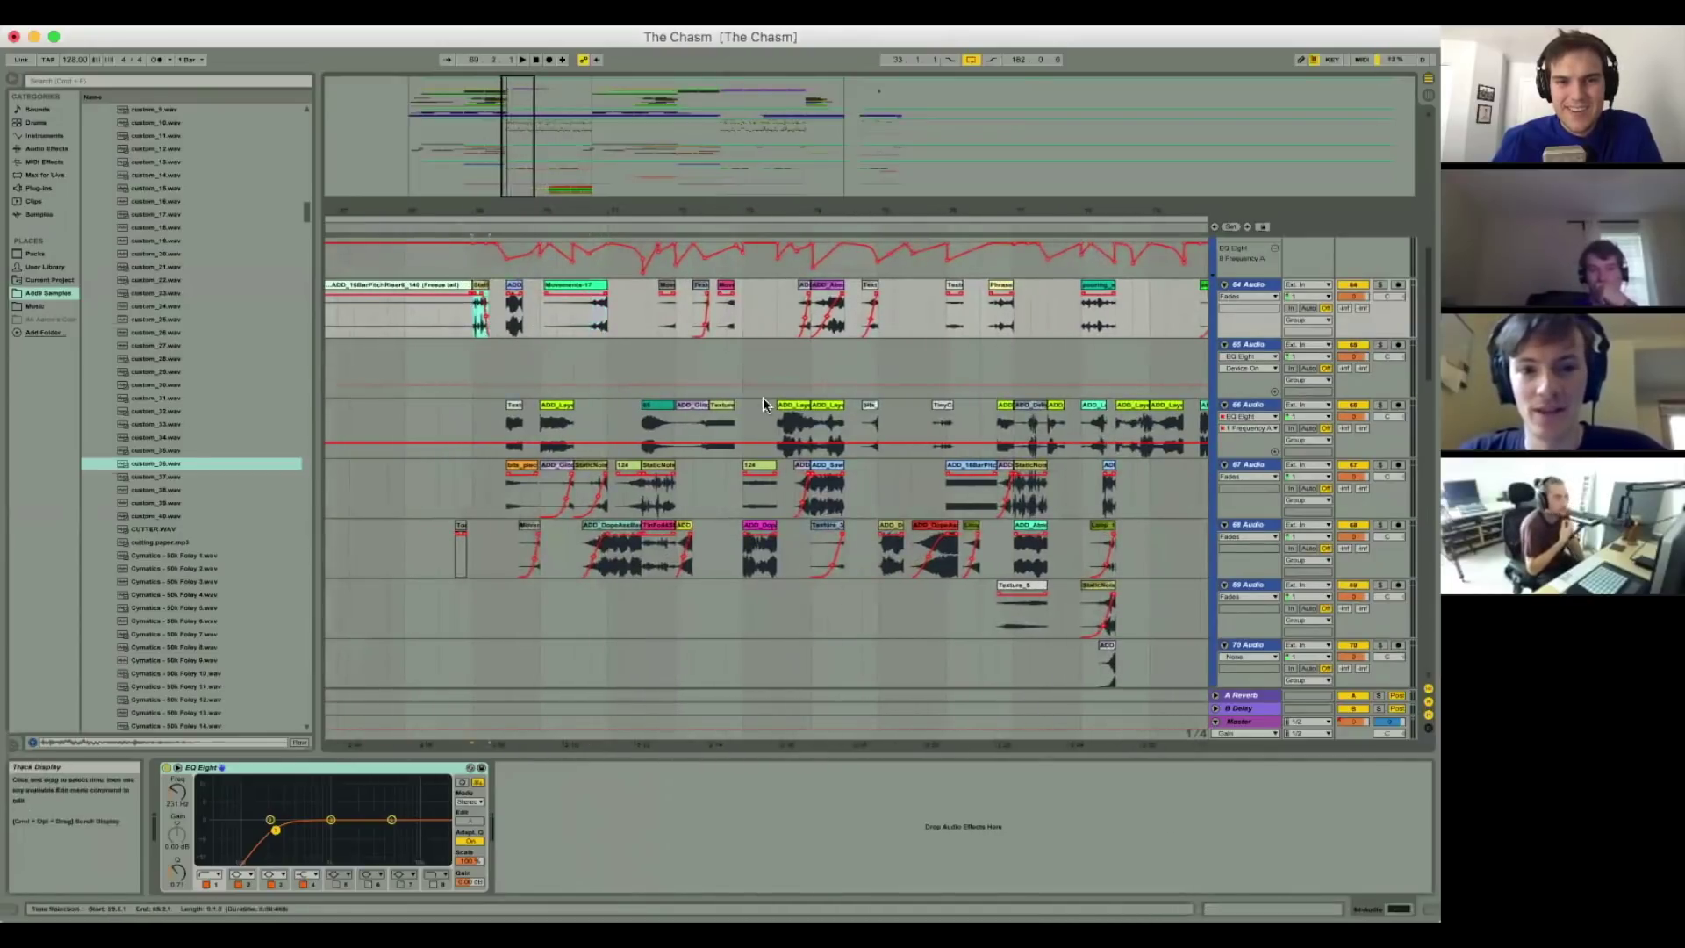
# Step: Examine the ADD_LayeredBass_Eb_Long clips on track 66 Audio by selecting them in order up to bar 77
pyautogui.click(566, 404)
pyautogui.moveTo(514, 404); pyautogui.dragTo(546, 404)
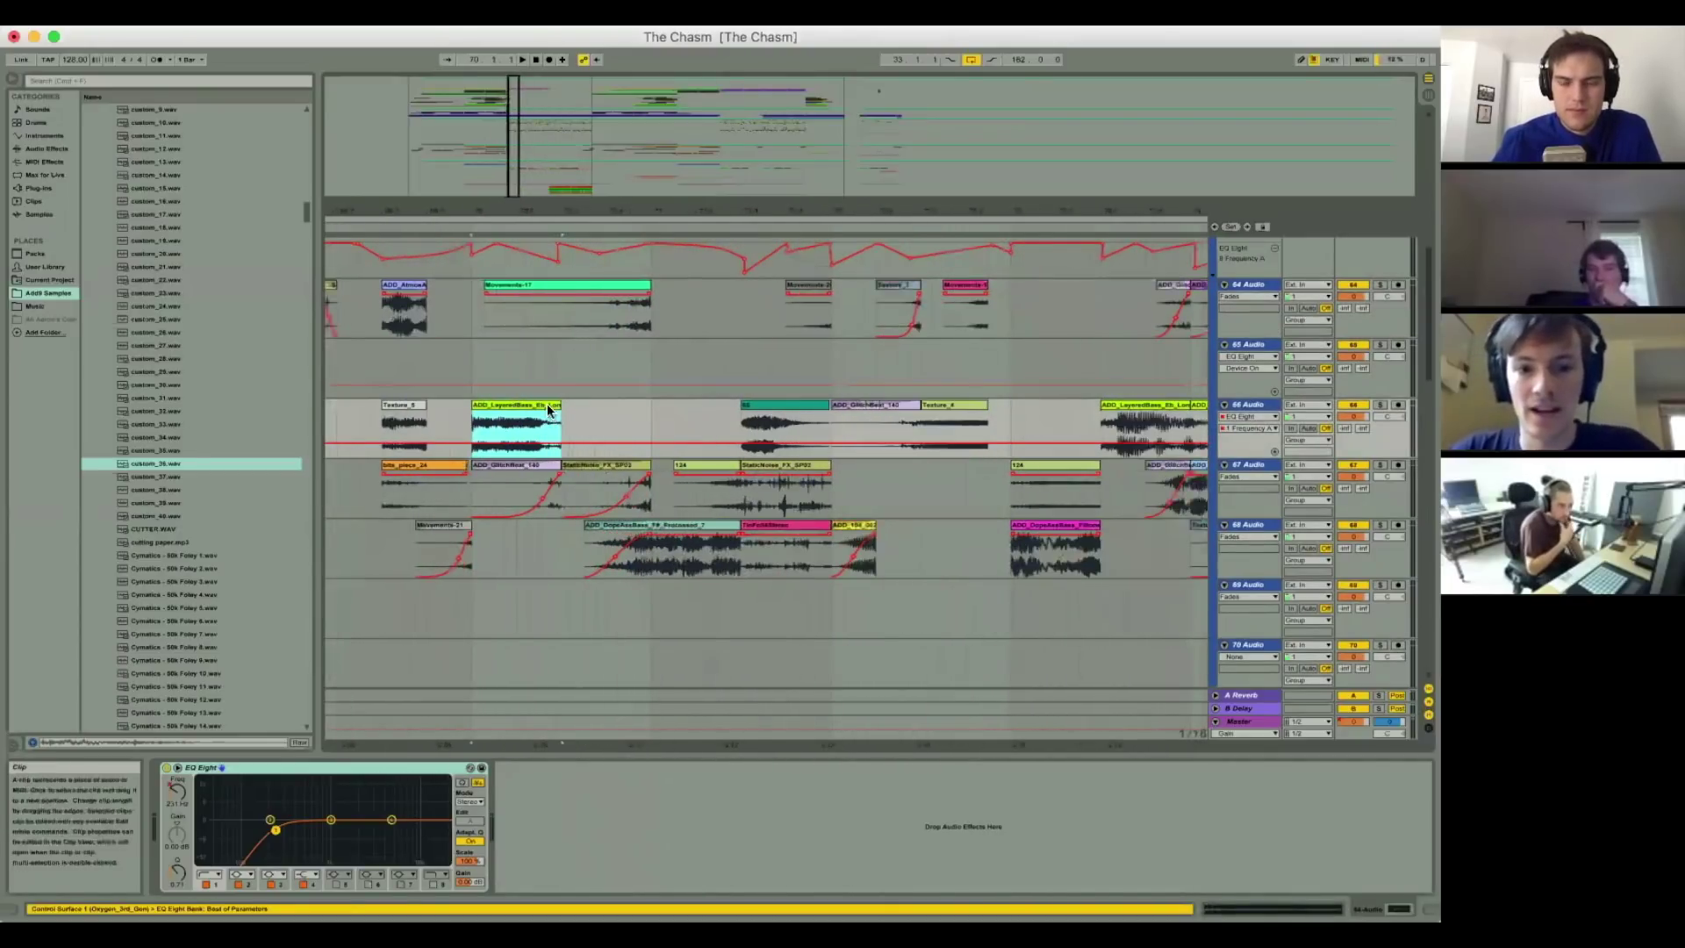
pyautogui.hscroll(10, 669, 402)
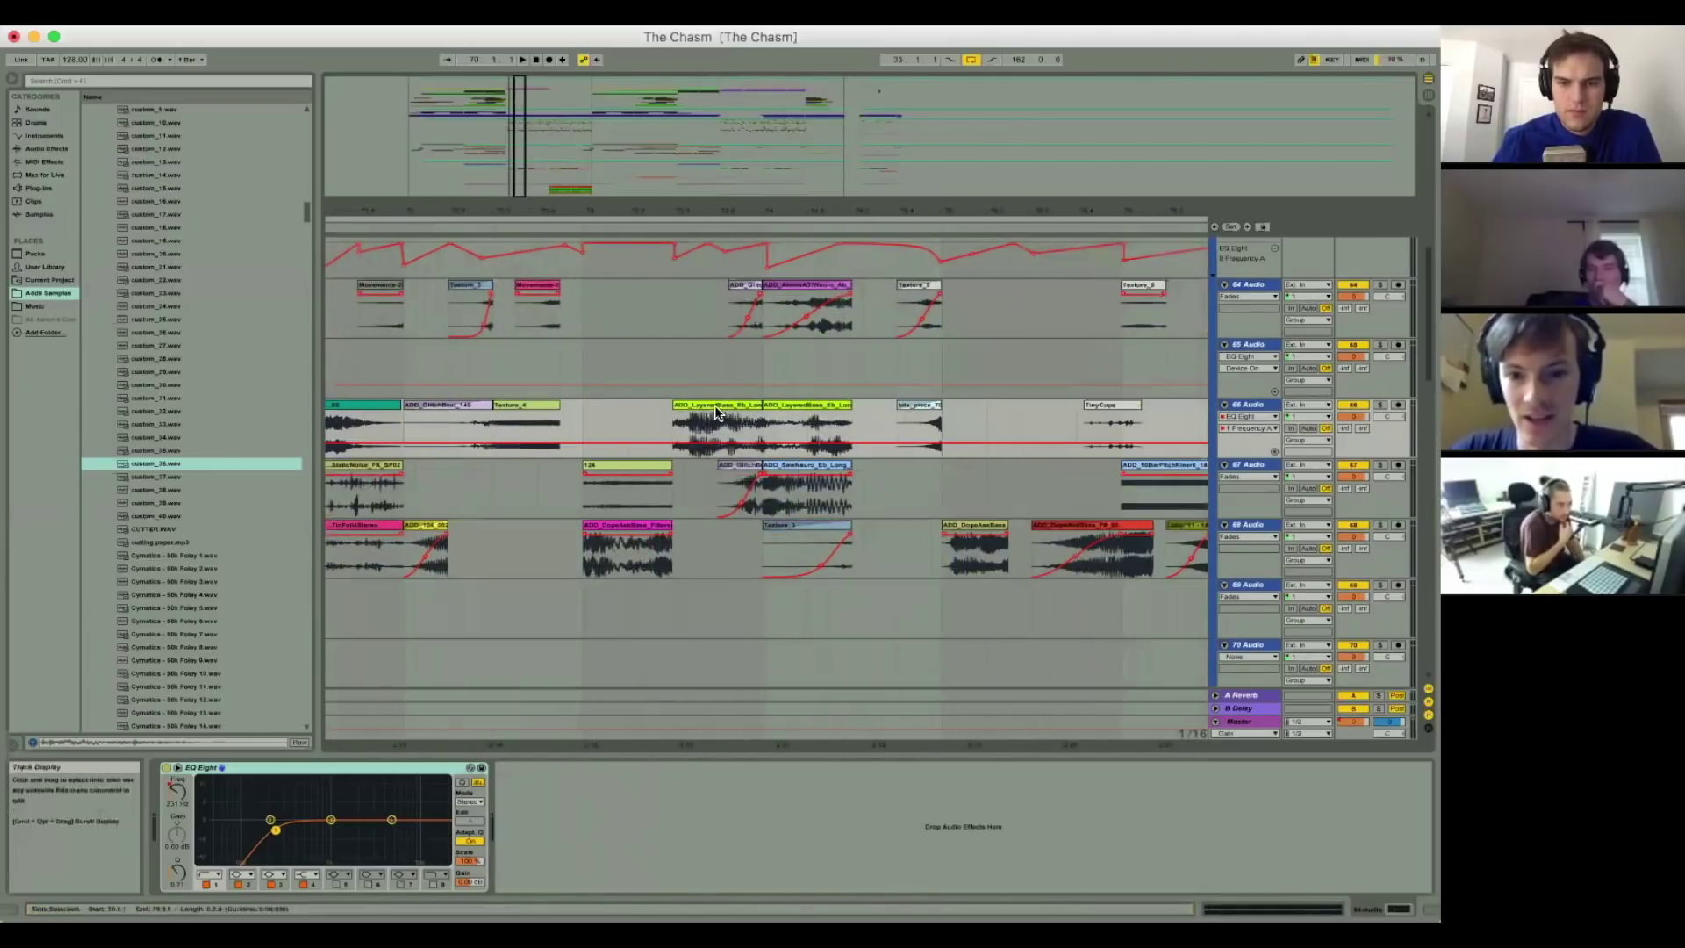
pyautogui.click(719, 405)
pyautogui.hscroll(8, 1050, 414)
pyautogui.click(1054, 421)
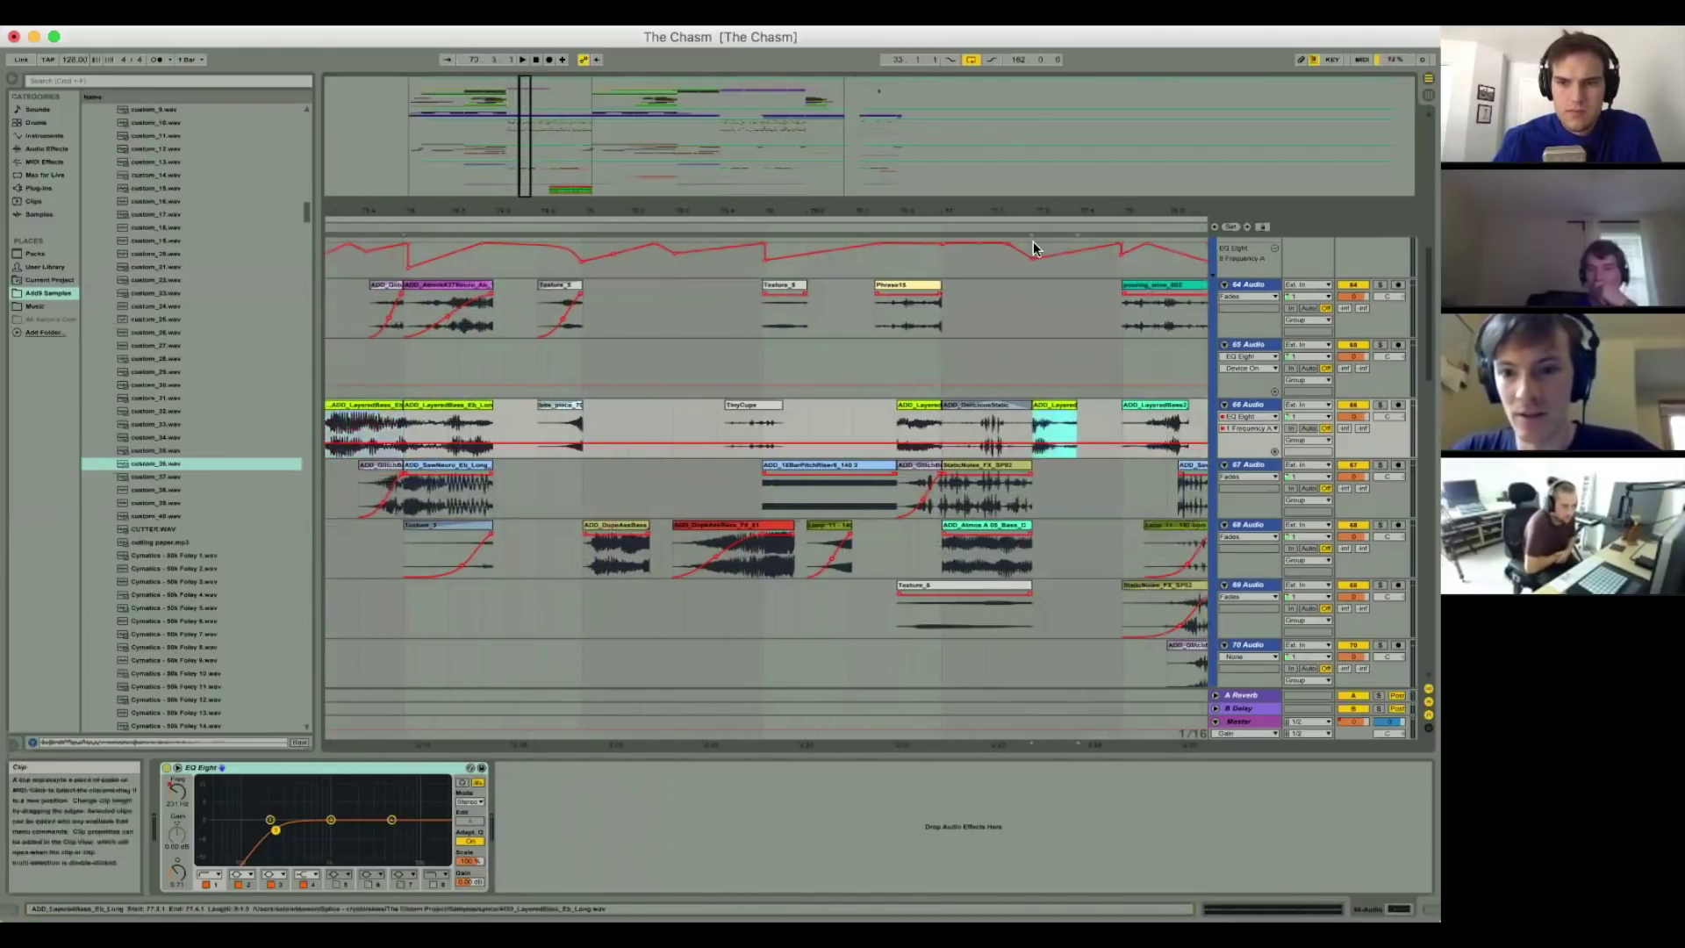
# Step: Select the StaticNoise_FX clip at bar 77 on track 67 Audio, followed by the one near bar 71
pyautogui.moveTo(1031, 204); pyautogui.dragTo(1020, 465)
pyautogui.click(1020, 465)
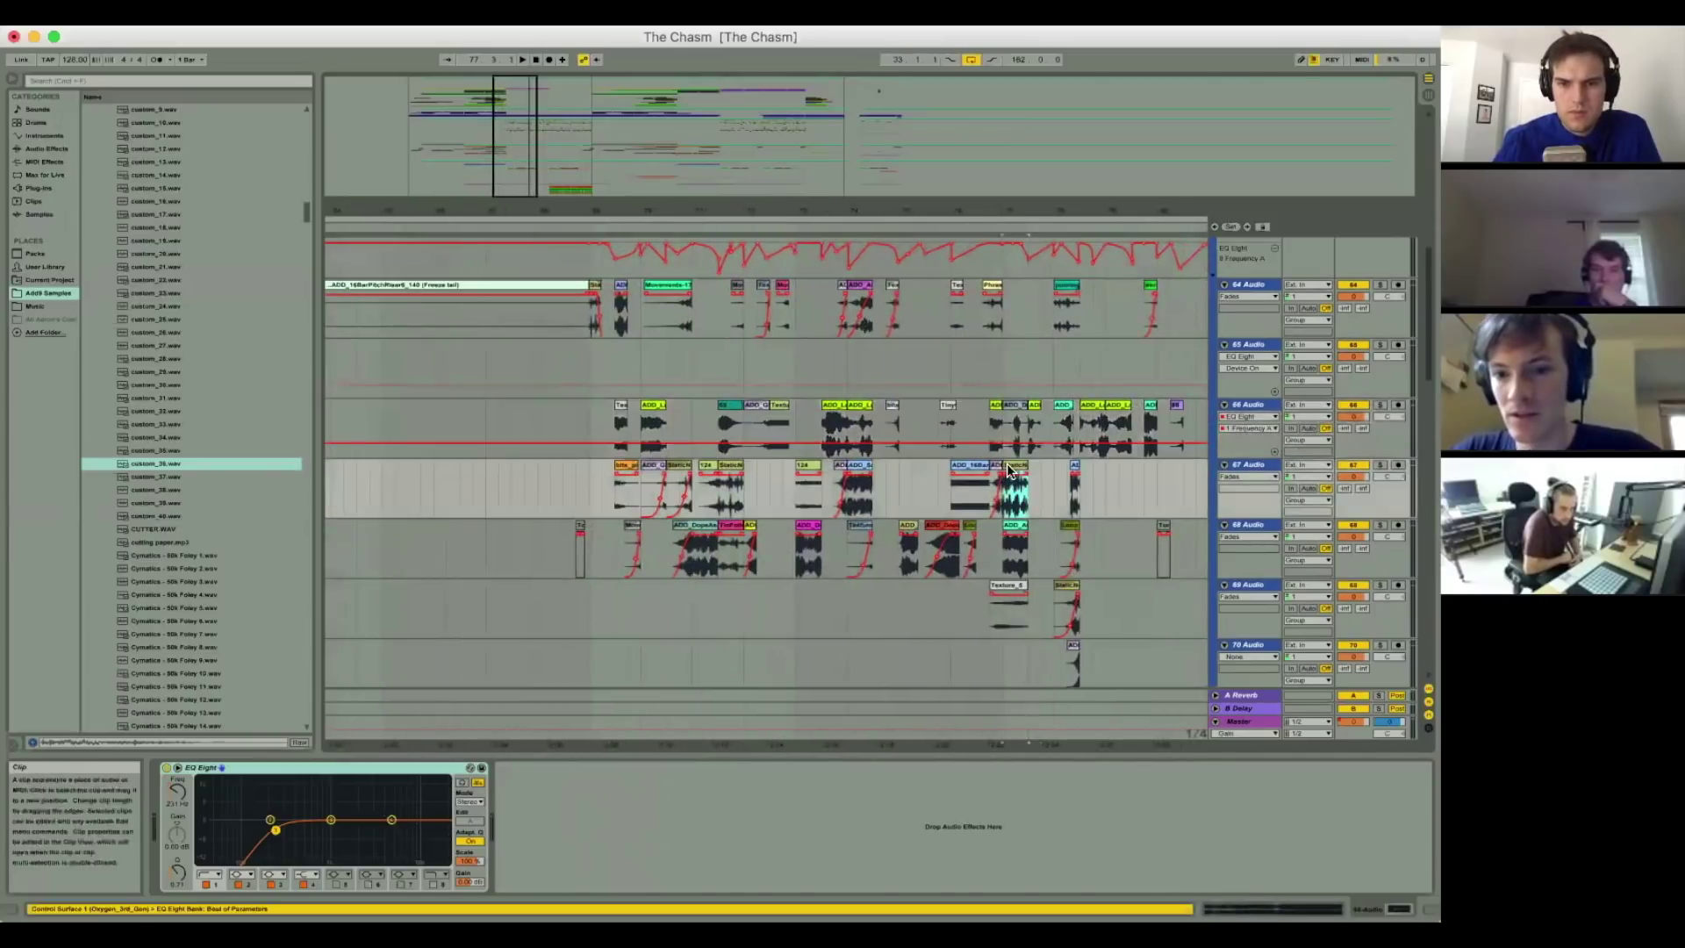
pyautogui.click(733, 472)
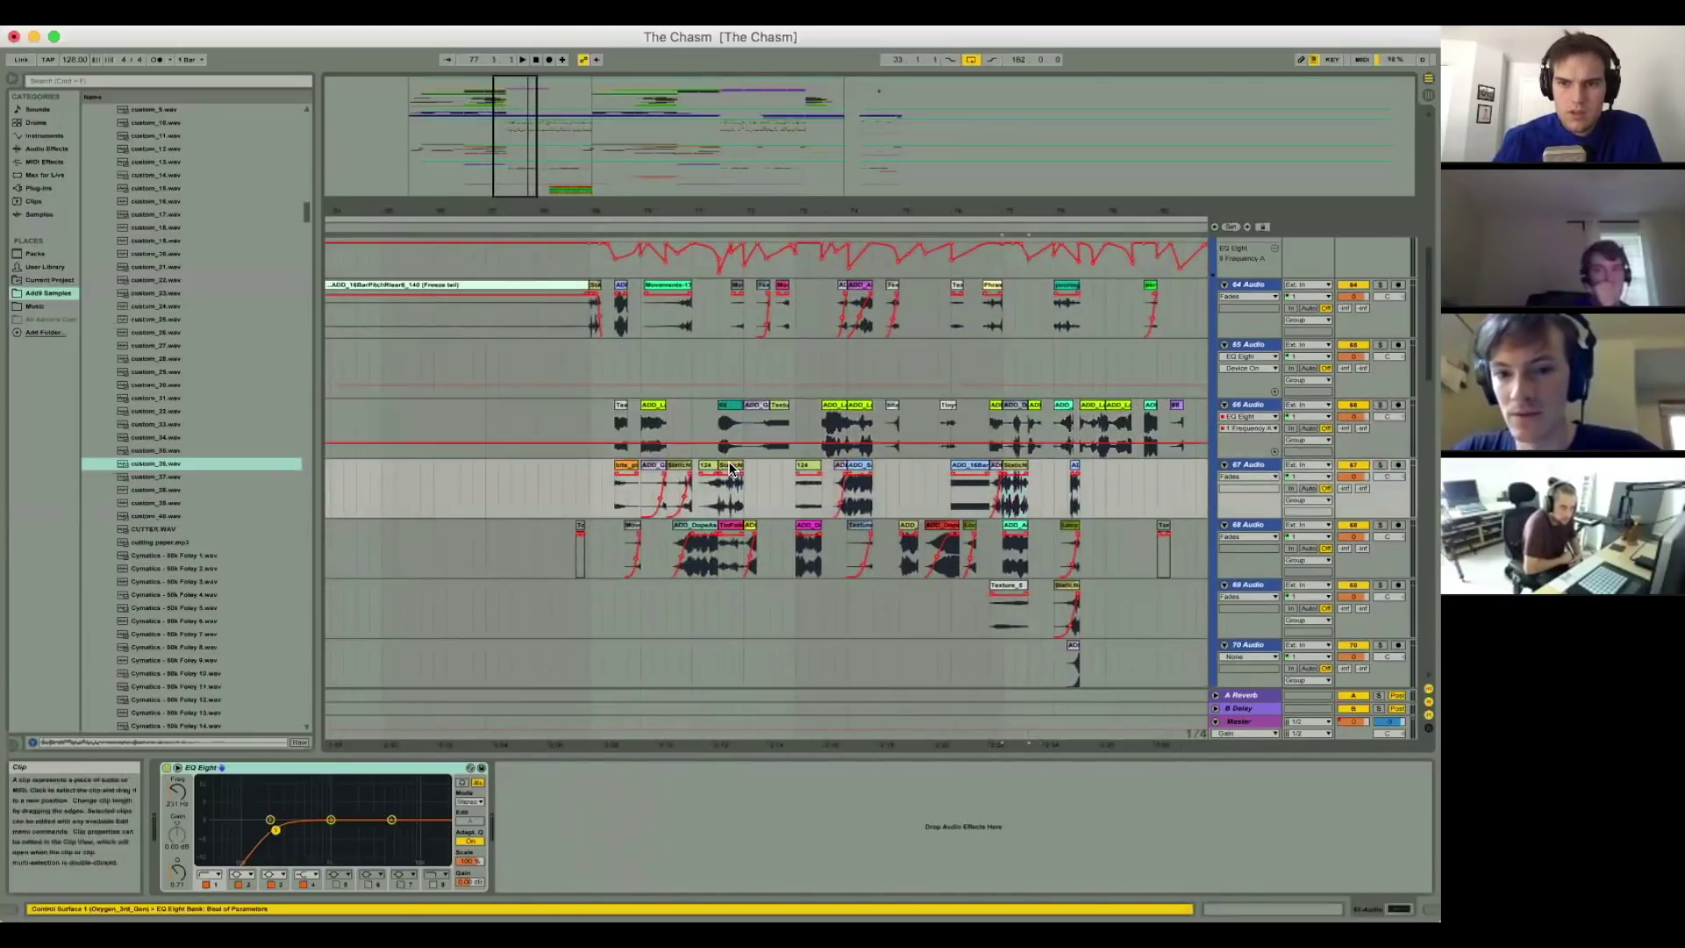
pyautogui.click(733, 471)
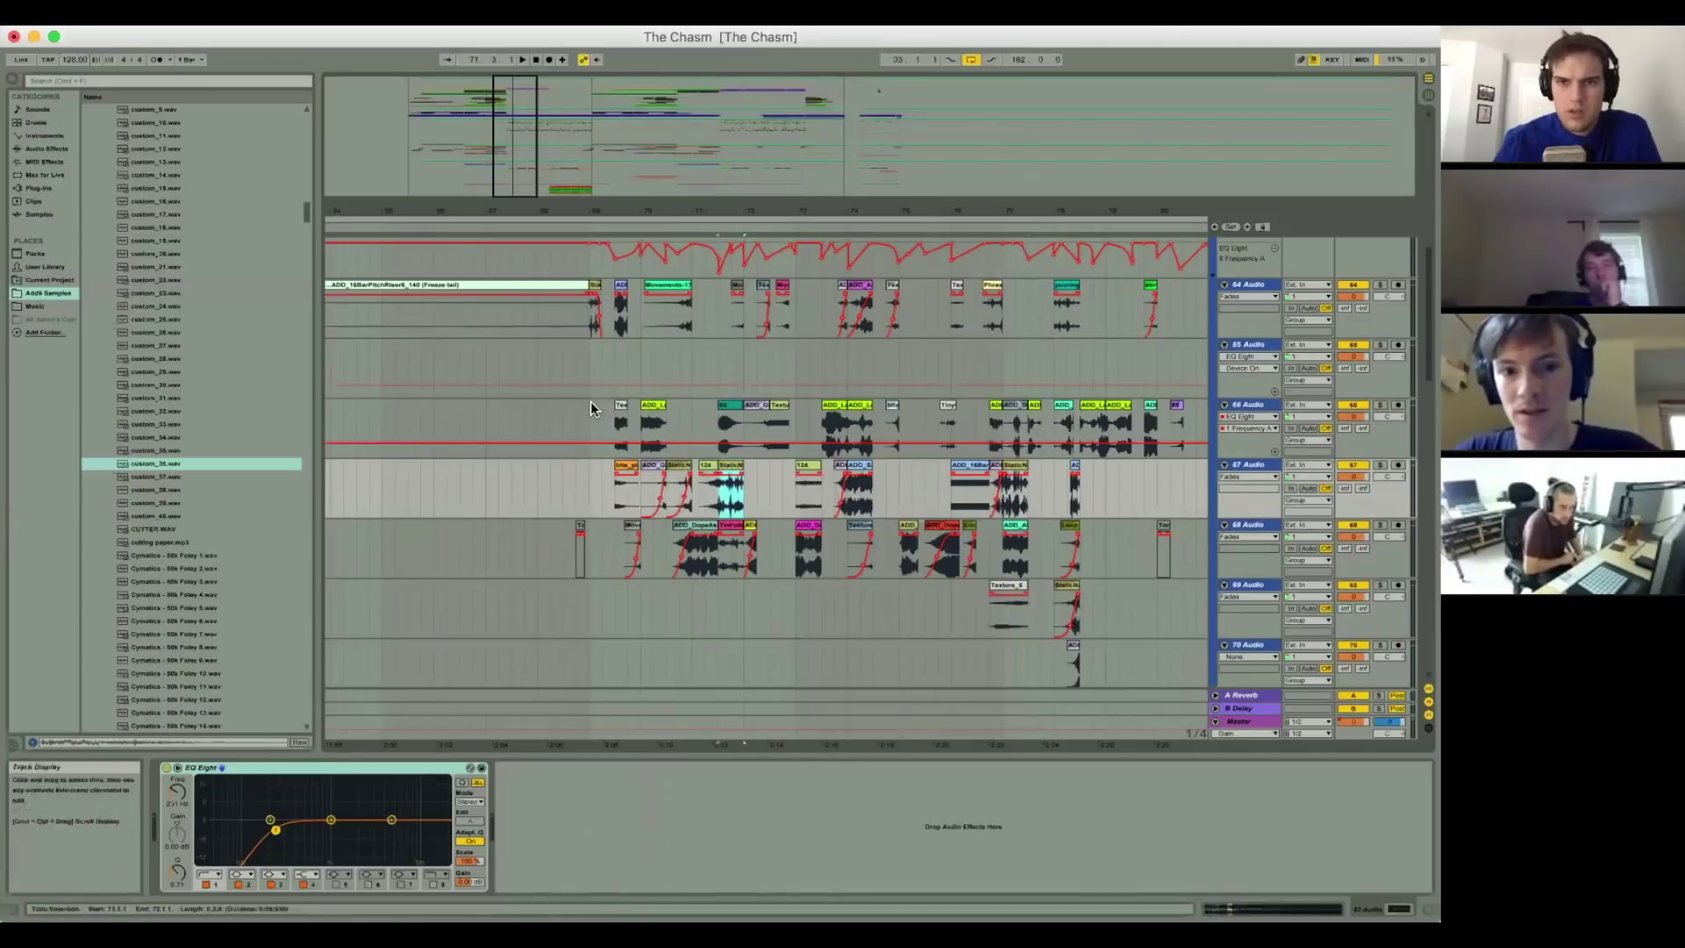
# Step: Select the time range covering the first short clips at bar 69 on track 64 Audio
pyautogui.click(591, 404)
pyautogui.scroll(5, 592, 402)
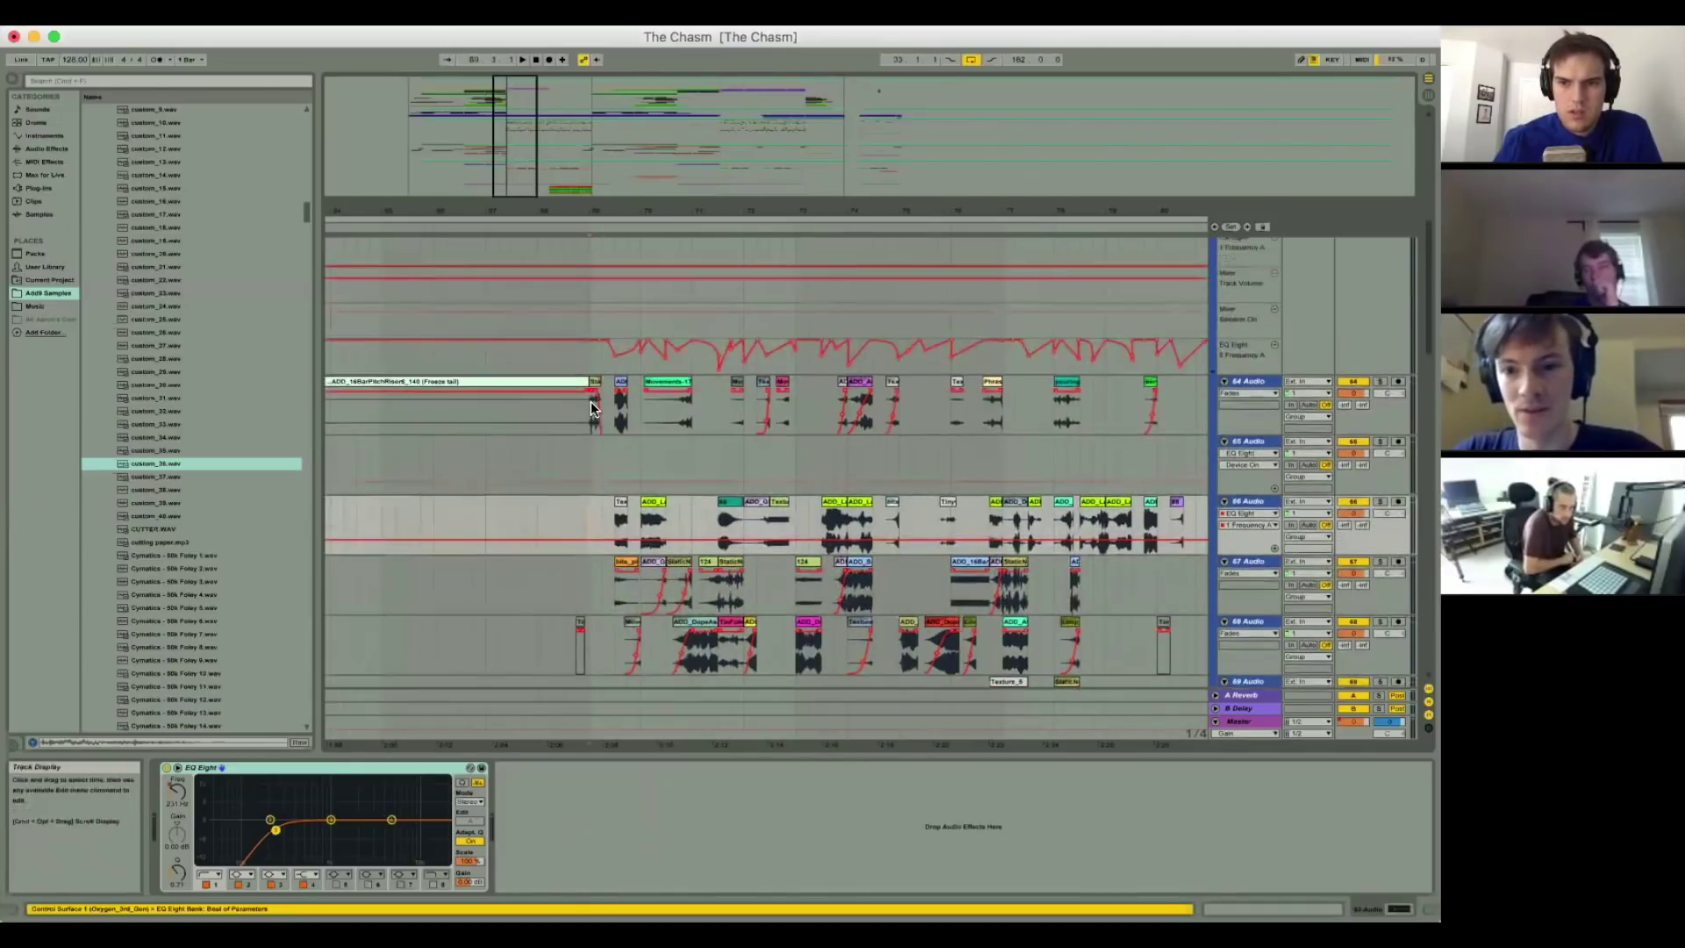
pyautogui.moveTo(592, 451); pyautogui.dragTo(628, 451)
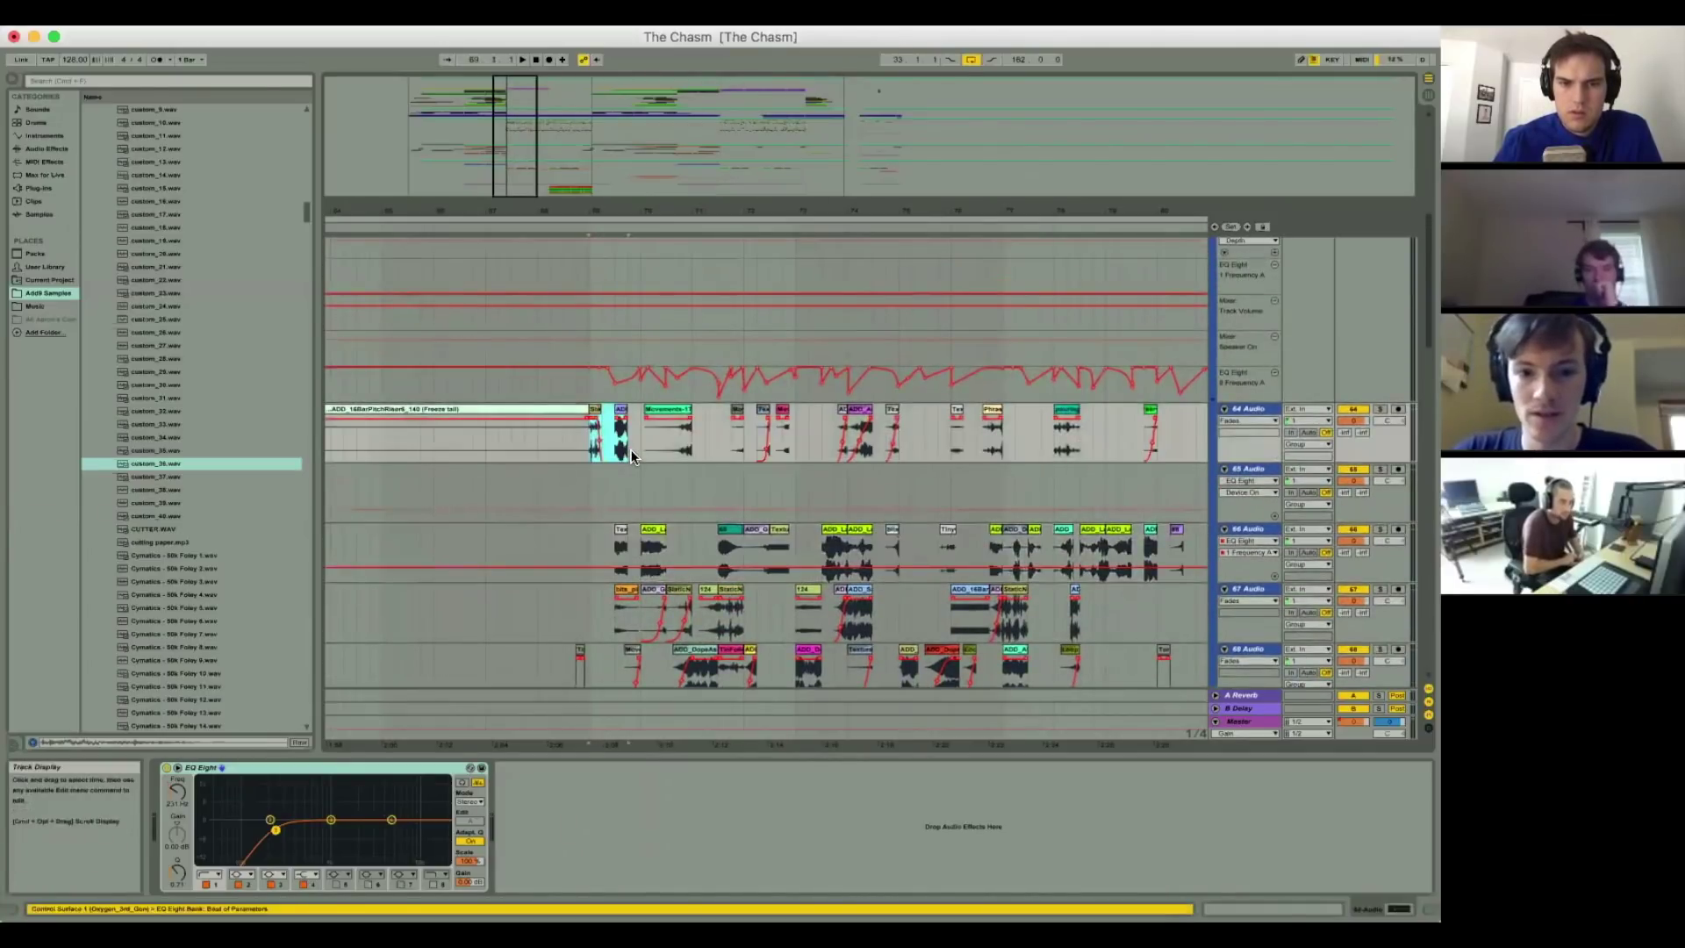
pyautogui.scroll(5, 868, 381)
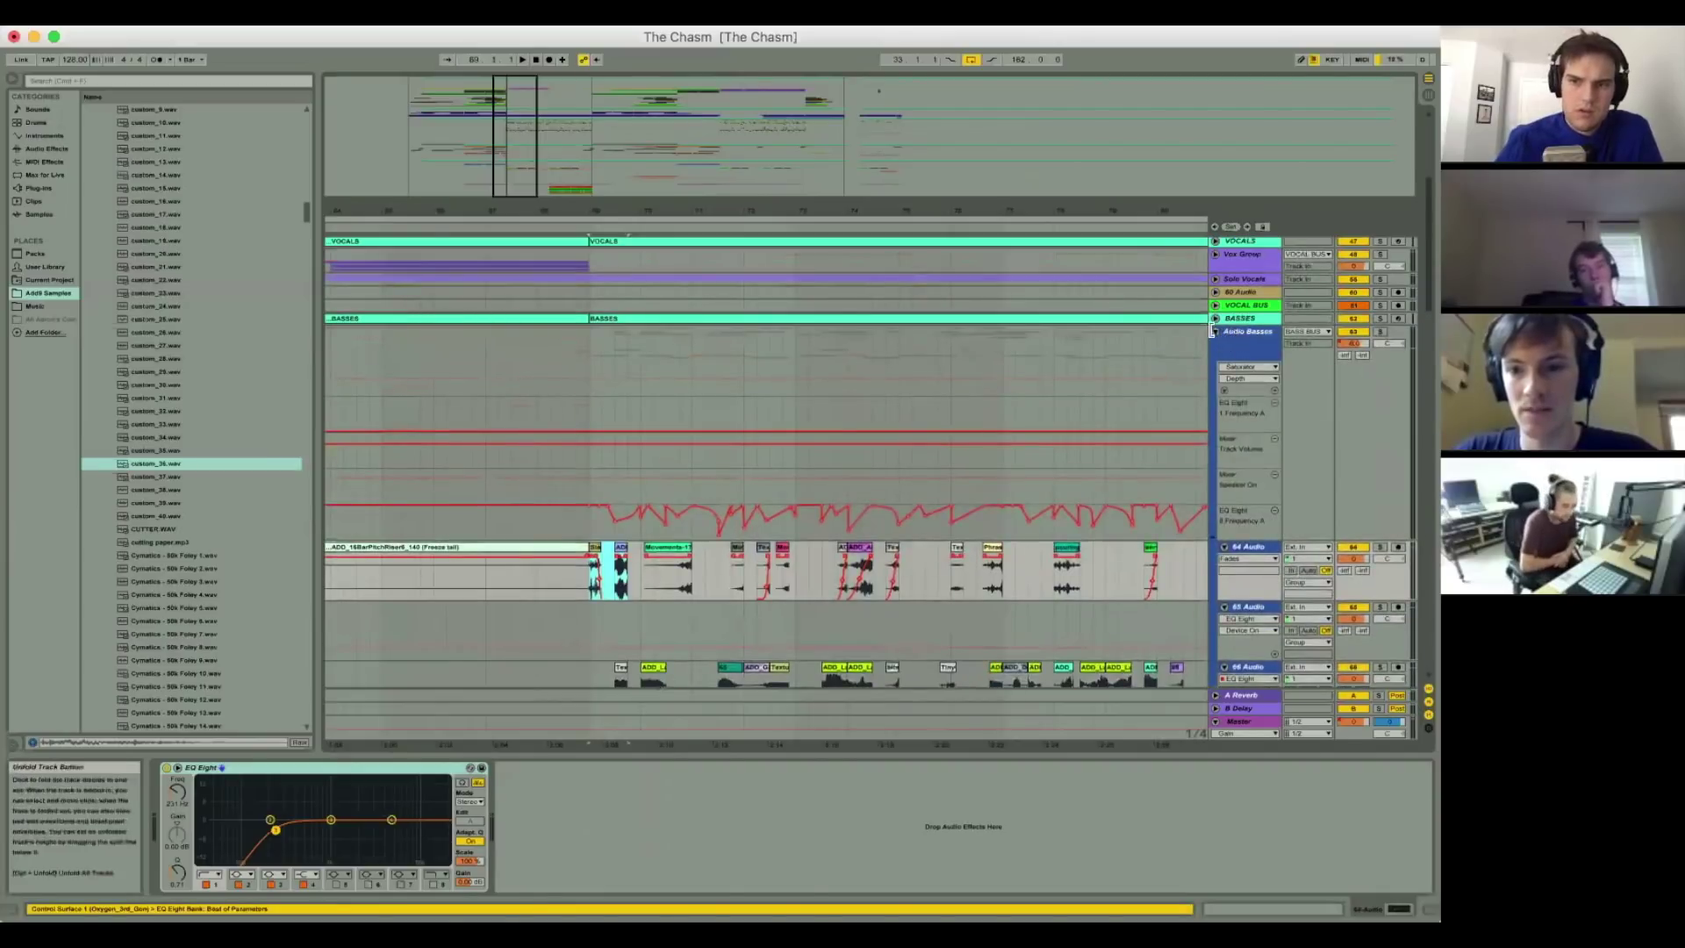
# Step: Select the Audio Basses group to show its device chain, keeping its track lanes expanded
pyautogui.click(1217, 332)
pyautogui.click(1215, 331)
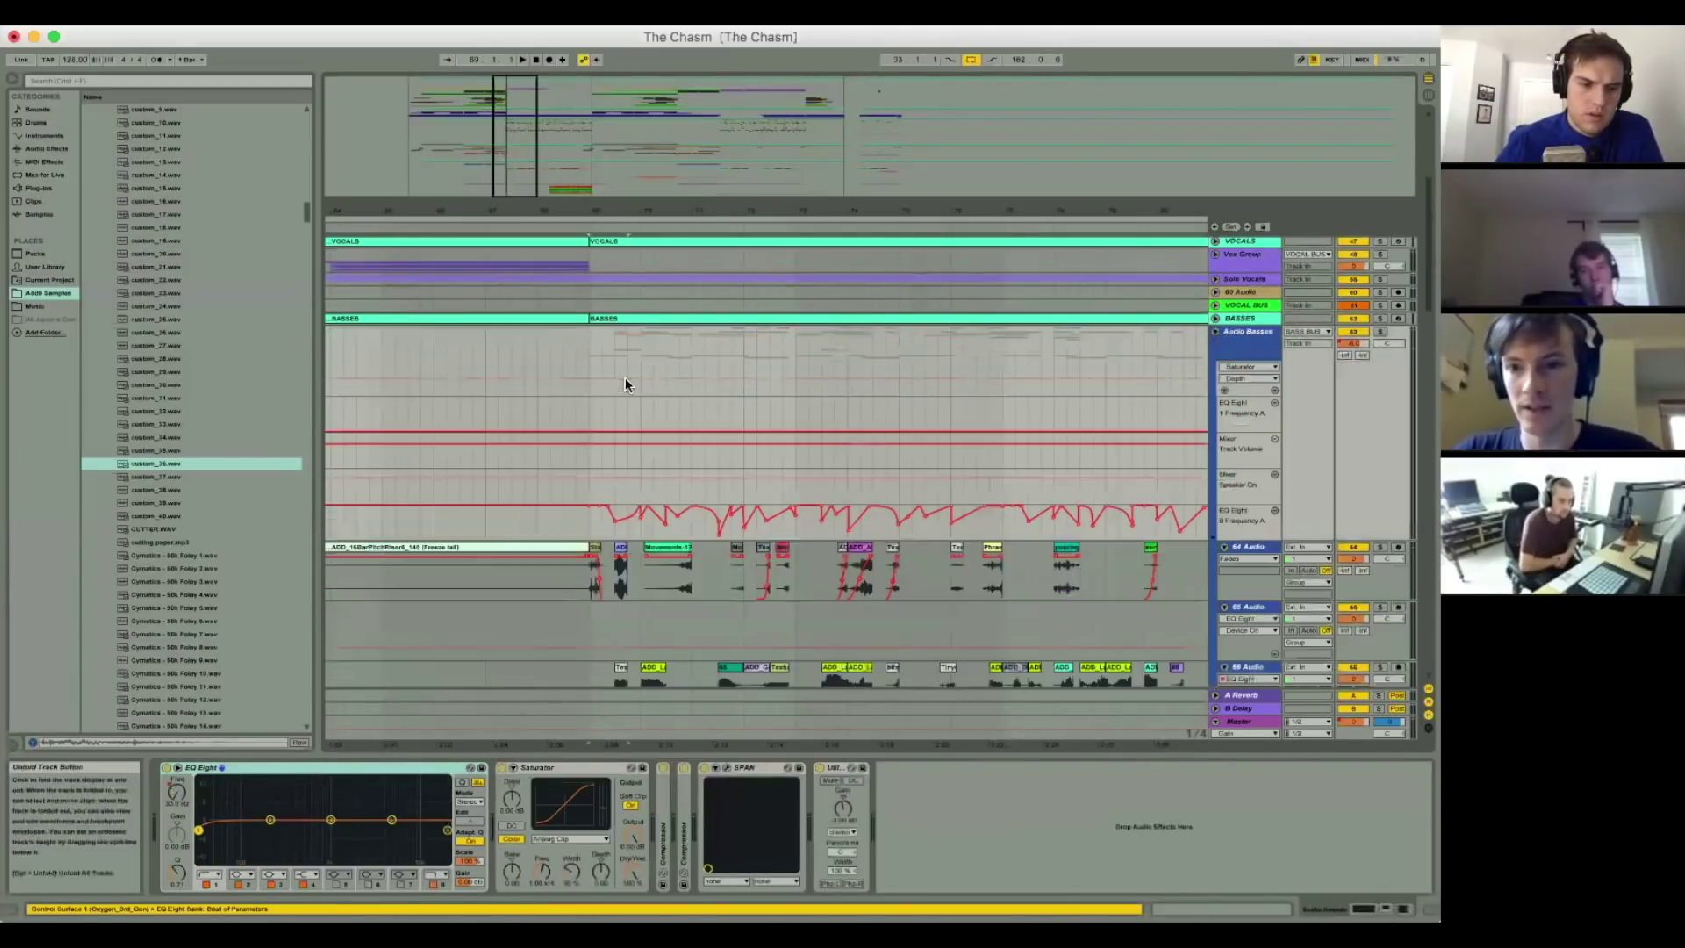
pyautogui.click(1215, 331)
pyautogui.click(1214, 331)
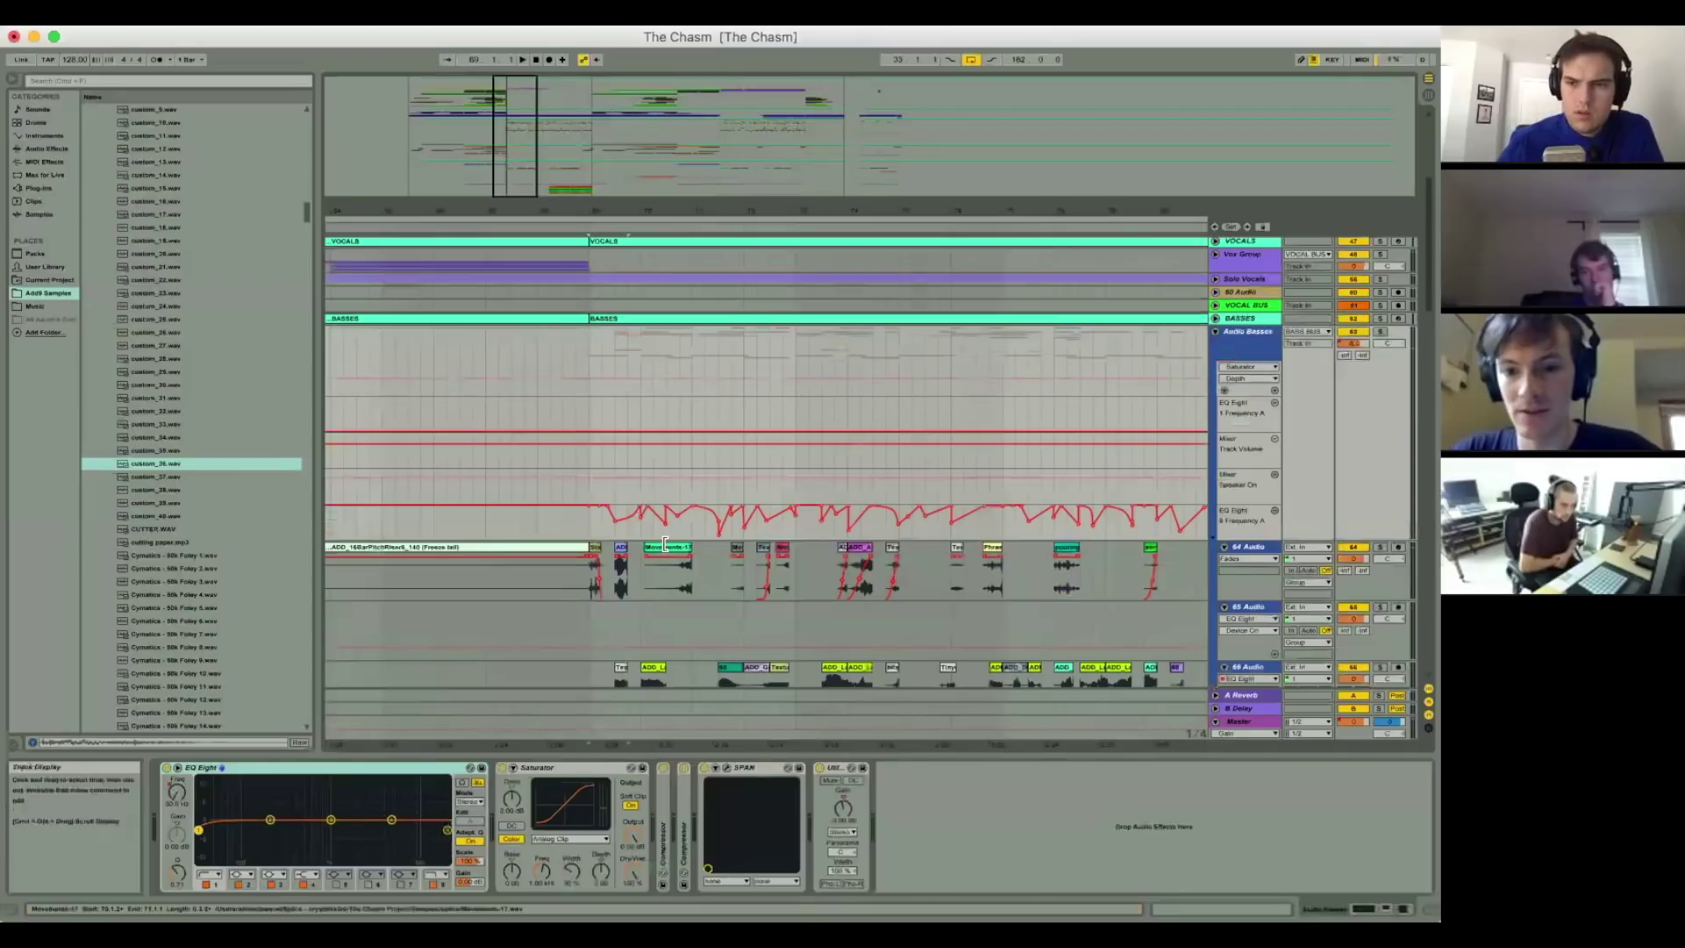
# Step: Audition the short bass clip at the start of the drop on track 64 Audio in solo, and turn the solo off
pyautogui.click(635, 574)
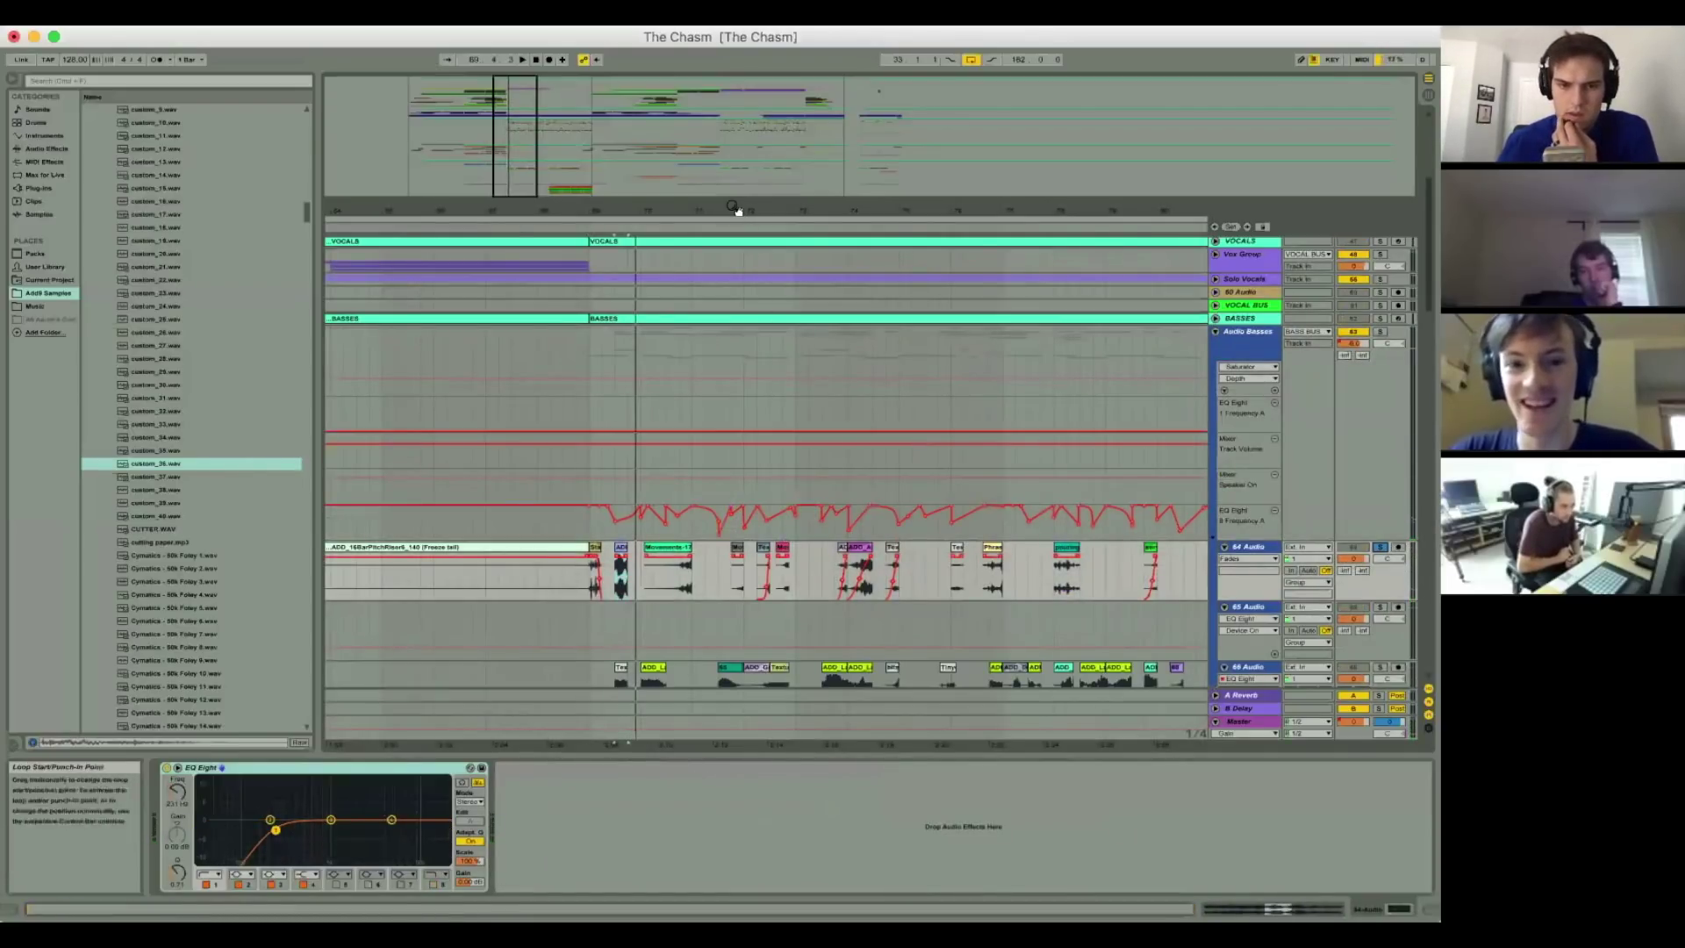
pyautogui.moveTo(737, 211)
pyautogui.mouseDown()
pyautogui.moveTo(790, 290)
pyautogui.moveTo(1115, 473)
pyautogui.moveTo(1115, 493)
pyautogui.mouseUp()
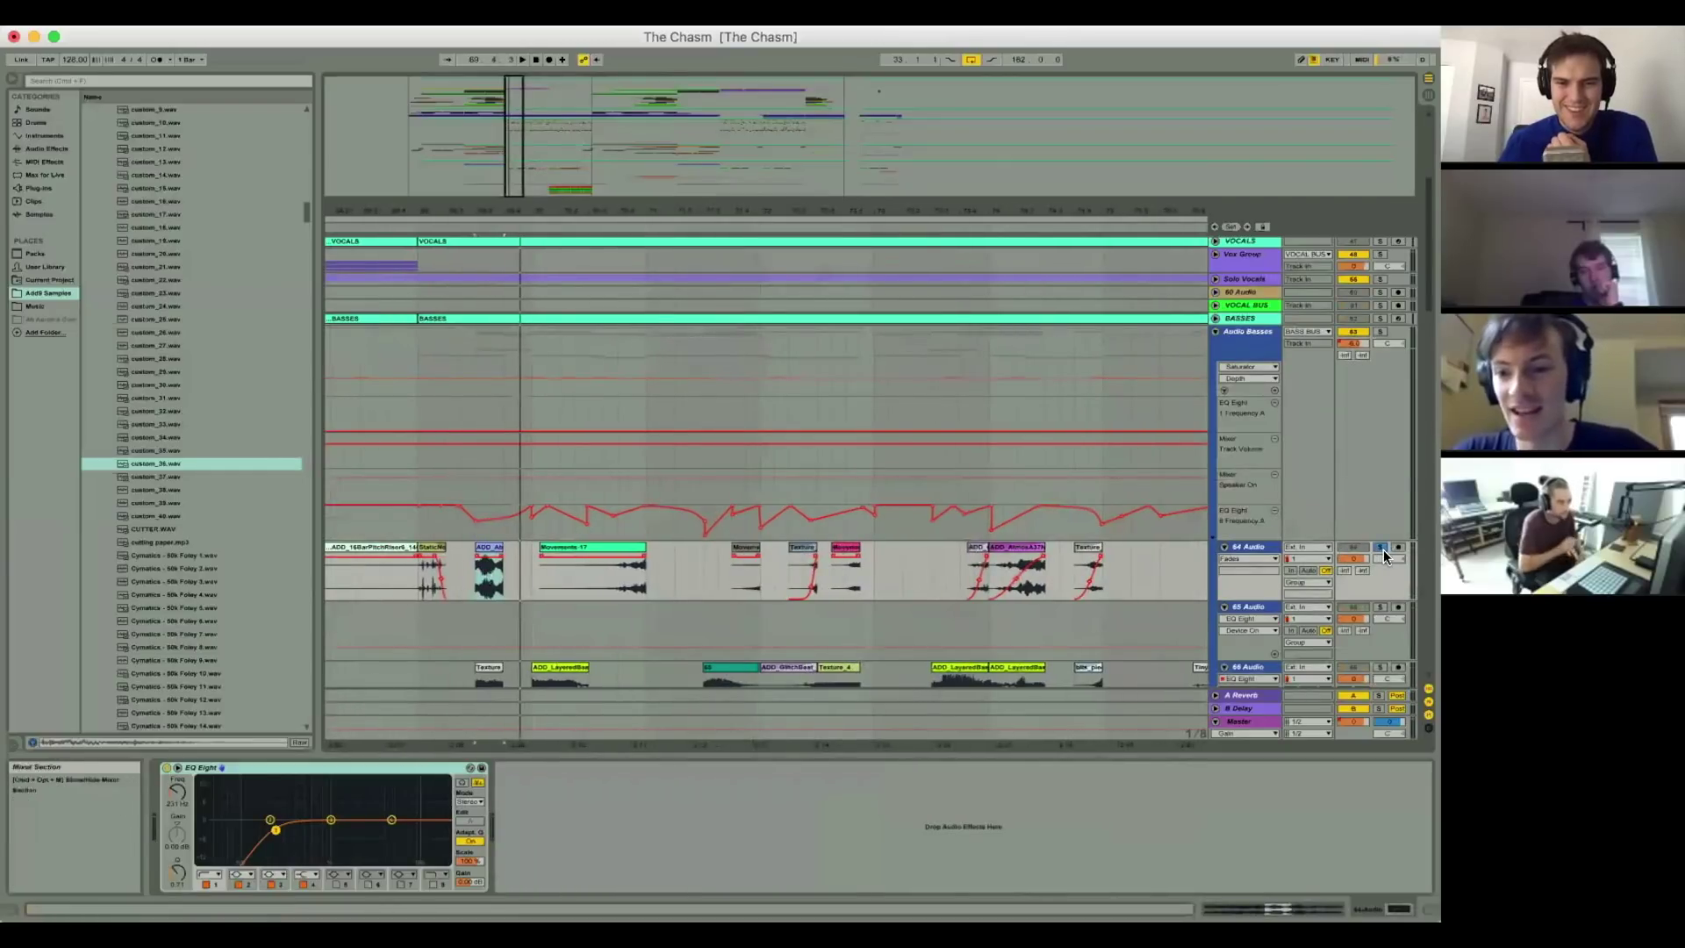
pyautogui.click(1380, 547)
# Step: Collapse the Audio Basses group so its member tracks are hidden
pyautogui.click(1219, 335)
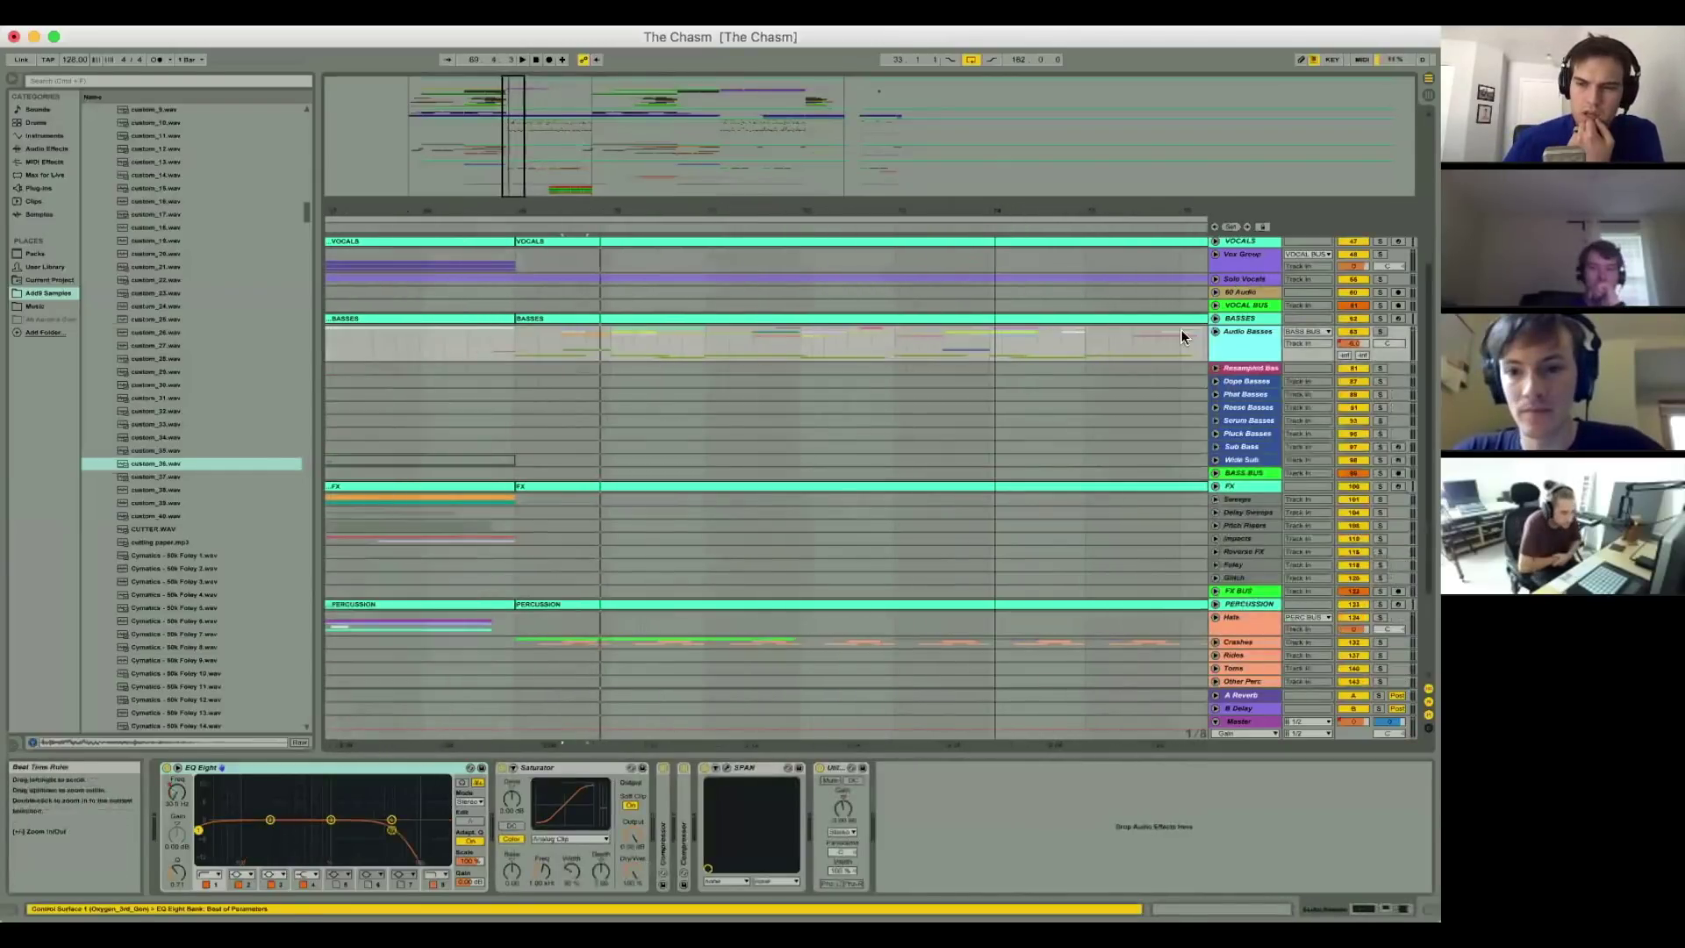
pyautogui.doubleClick(1237, 349)
pyautogui.scroll(-1, 1238, 349)
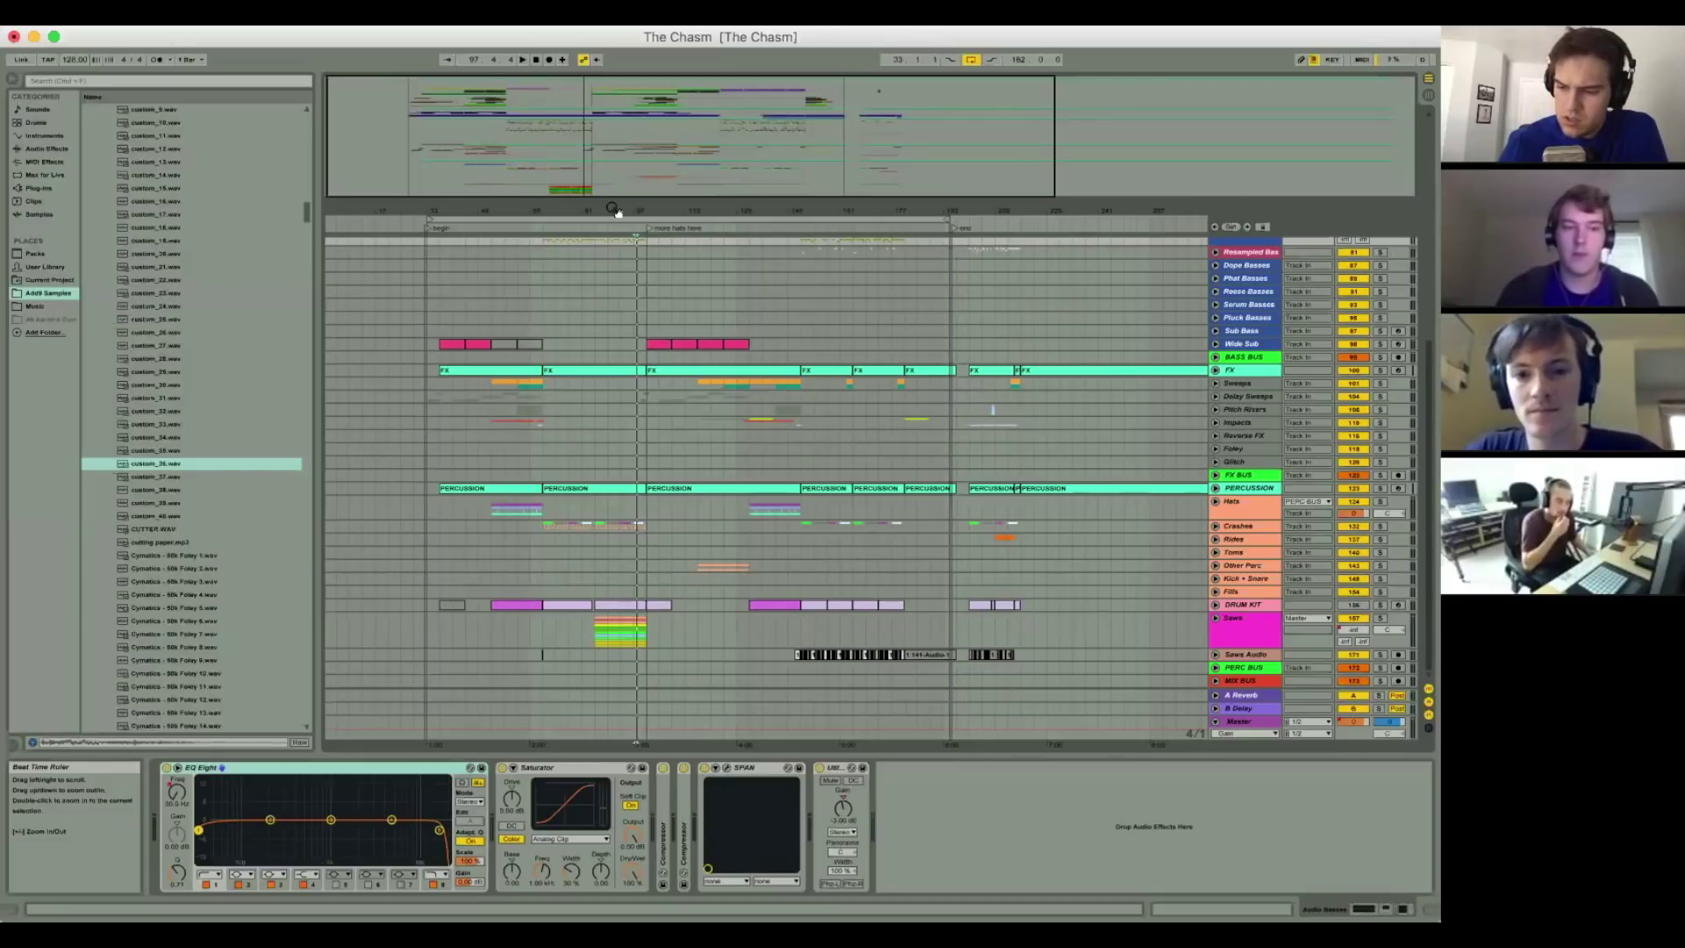
# Step: Add a locator named Drop 1 at bar 69, where the first drop starts
pyautogui.click(543, 291)
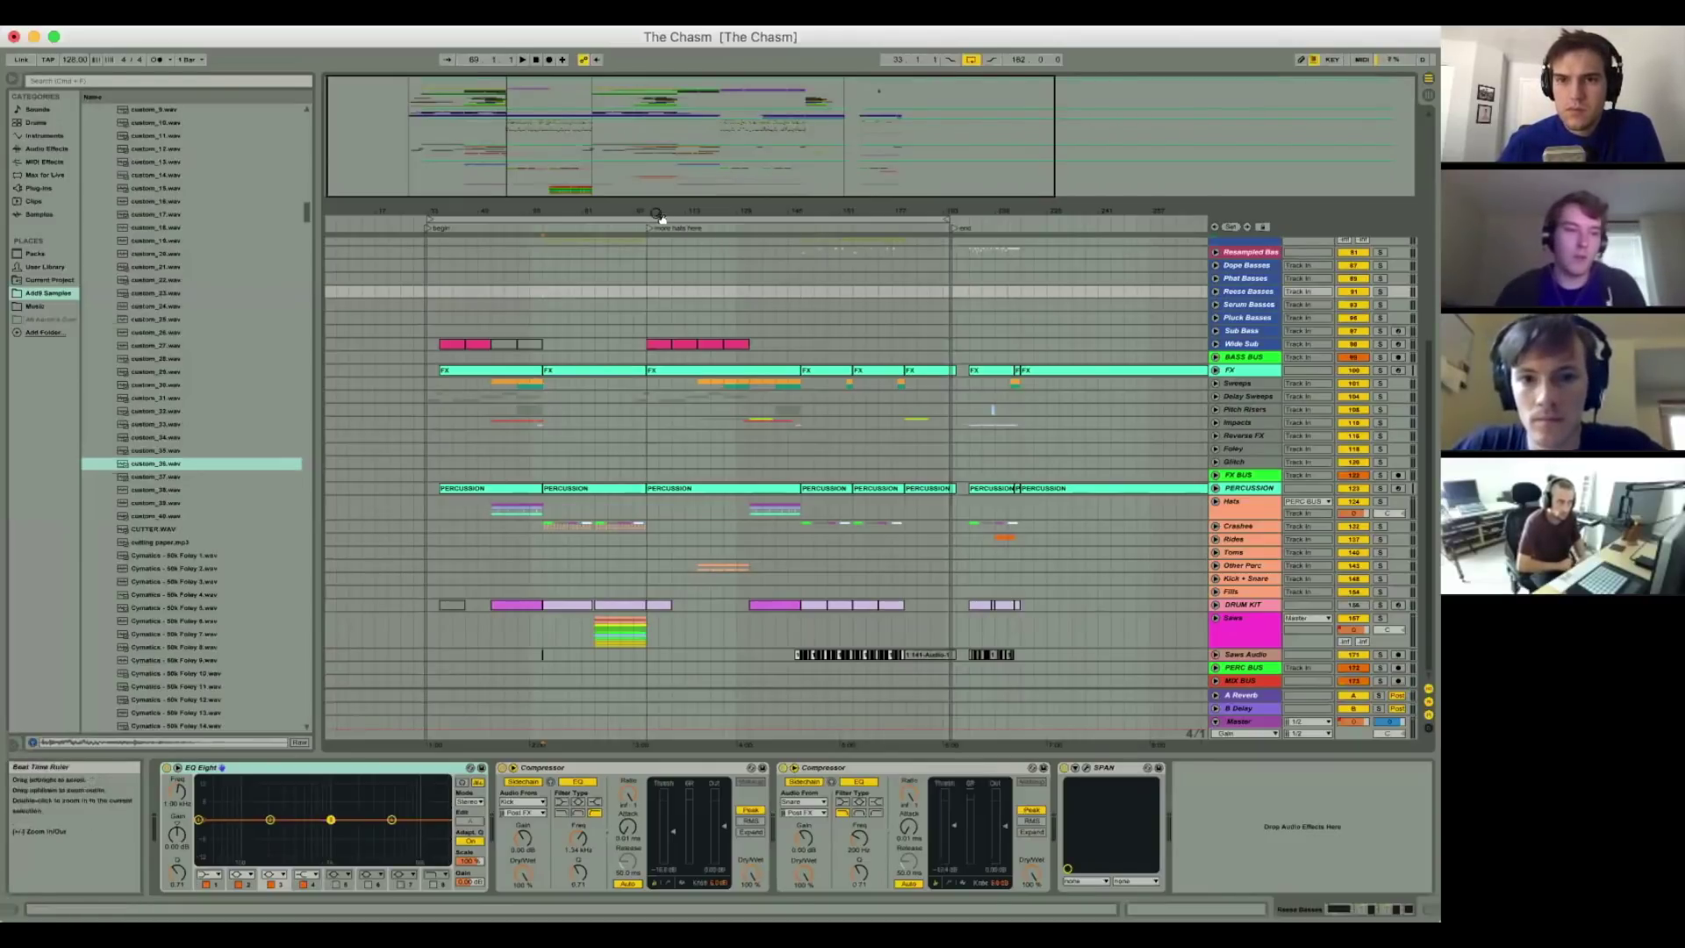
pyautogui.moveTo(680, 211); pyautogui.dragTo(692, 351)
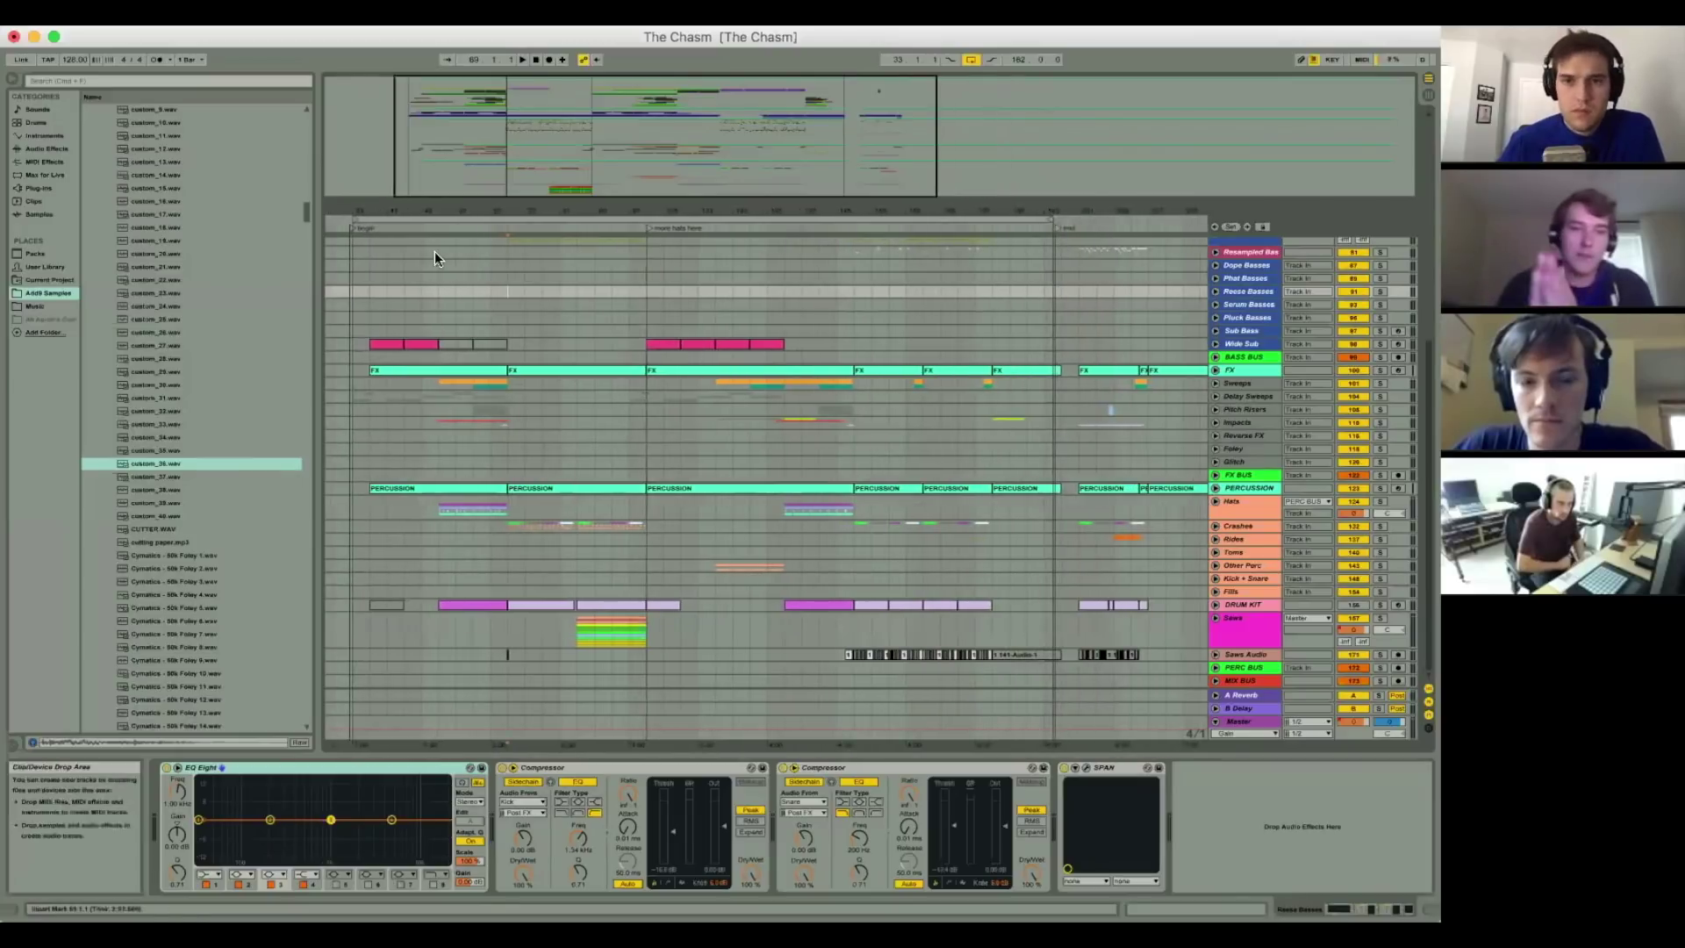
pyautogui.hscroll(-1, 404, 228)
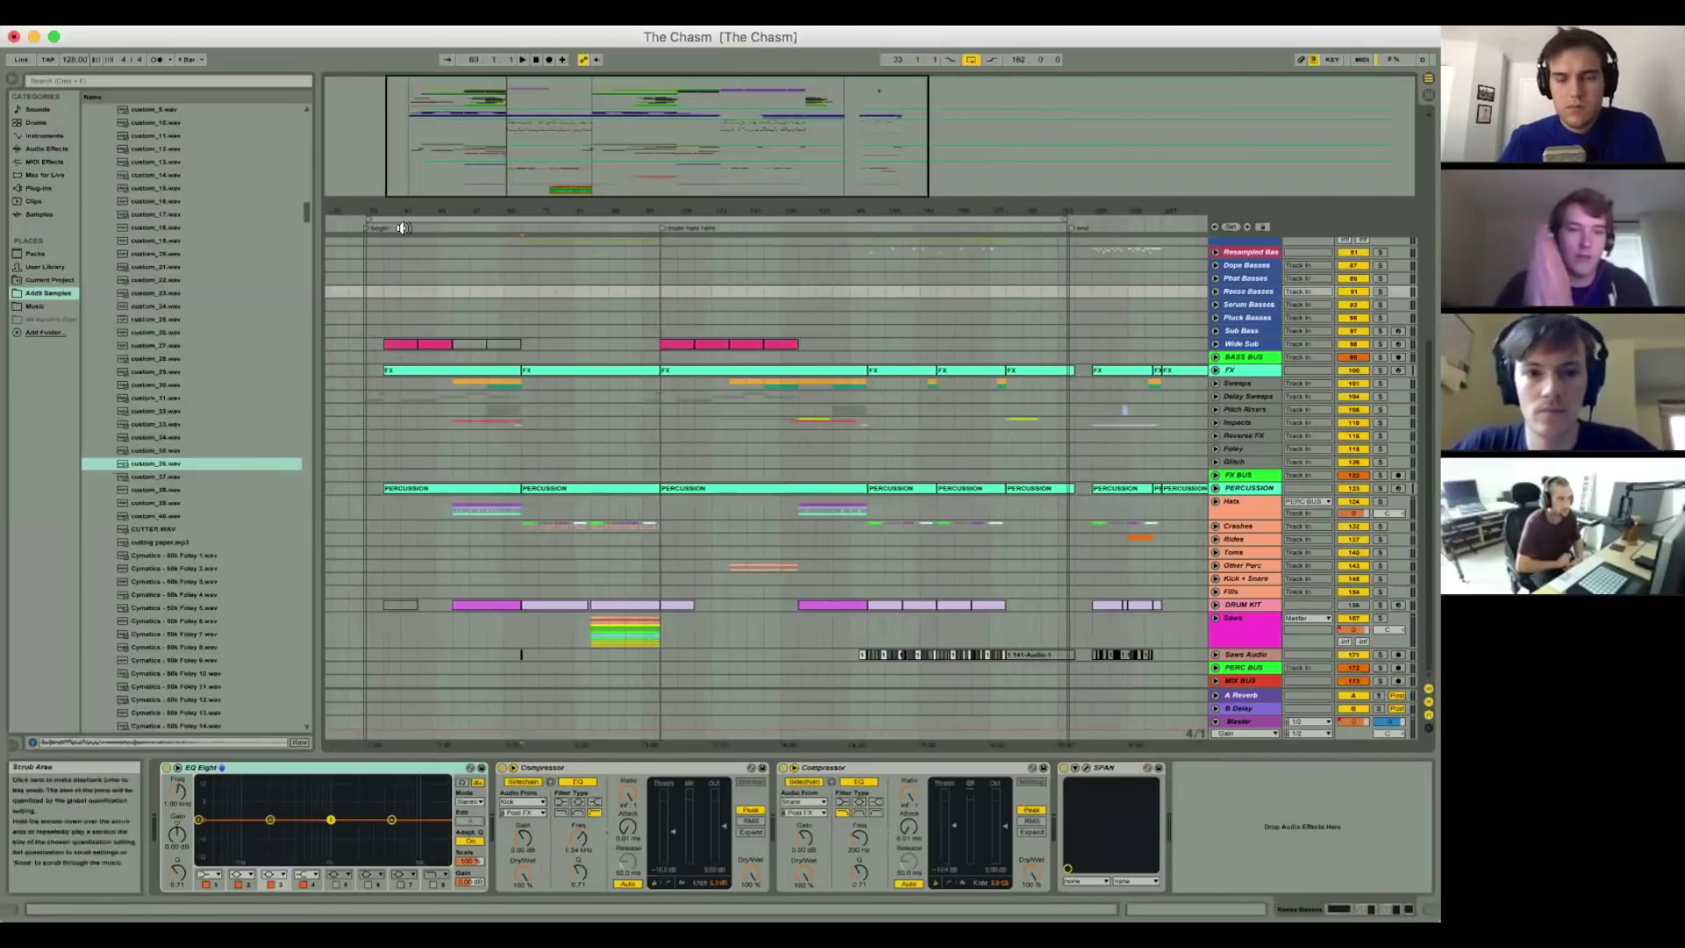
pyautogui.rightClick(520, 226)
pyautogui.click(544, 263)
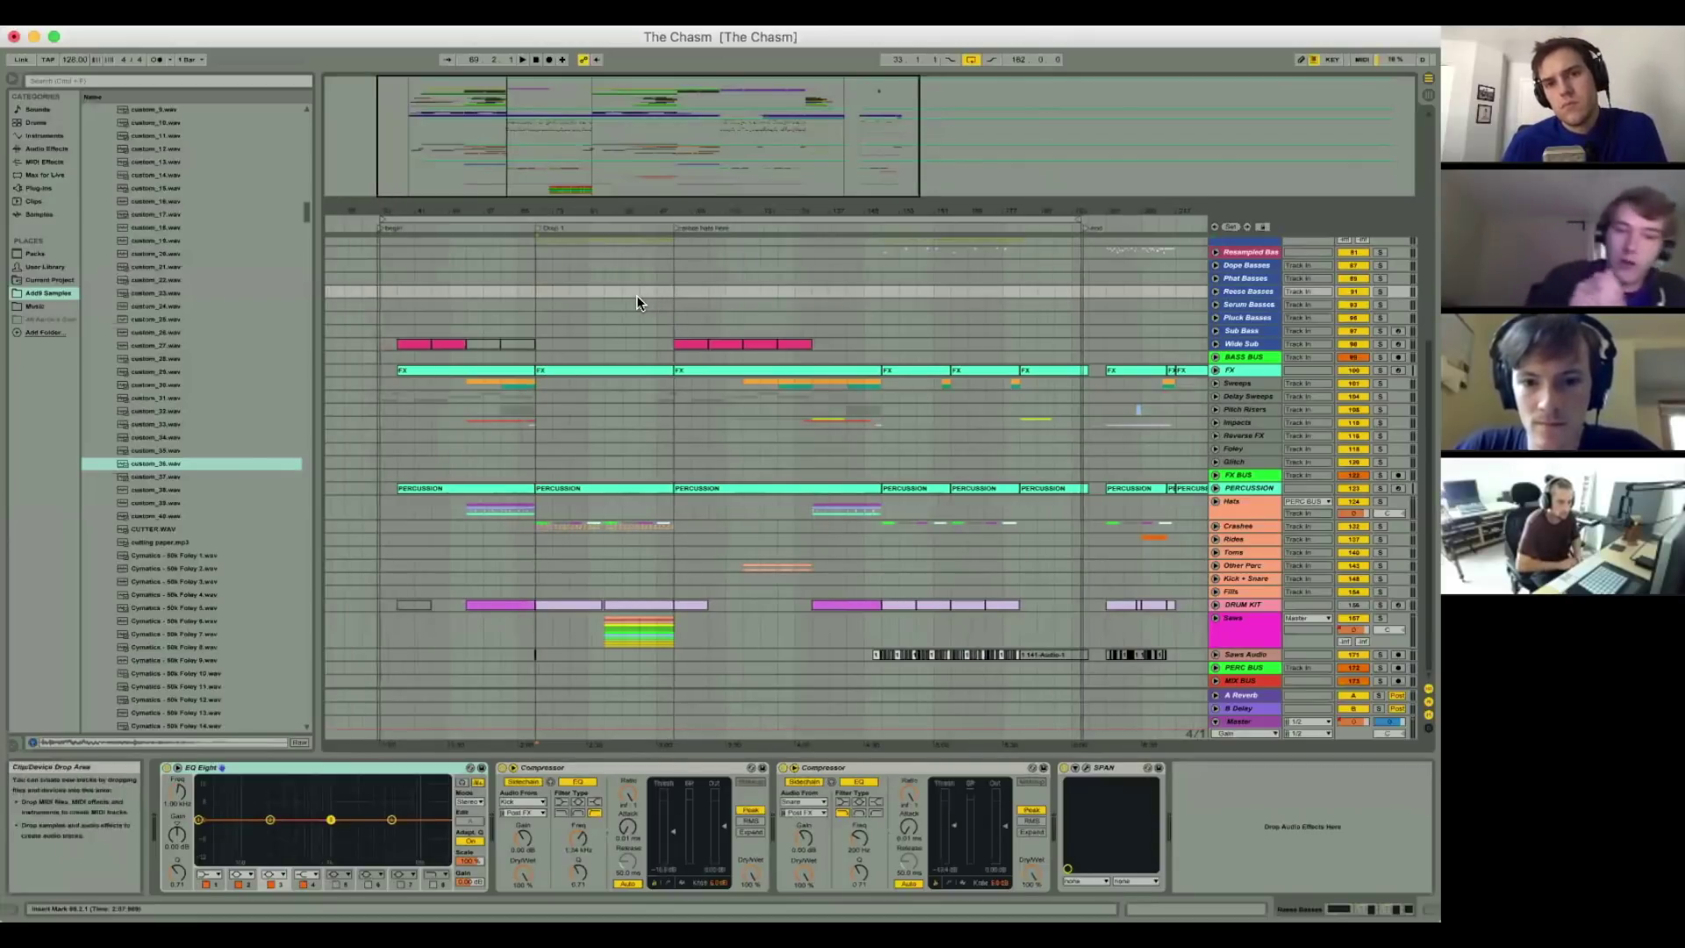
# Step: Add a locator named Drop 2 at bar 149, where the second drop starts
pyautogui.scroll(5, 636, 295)
pyautogui.scroll(3, 635, 295)
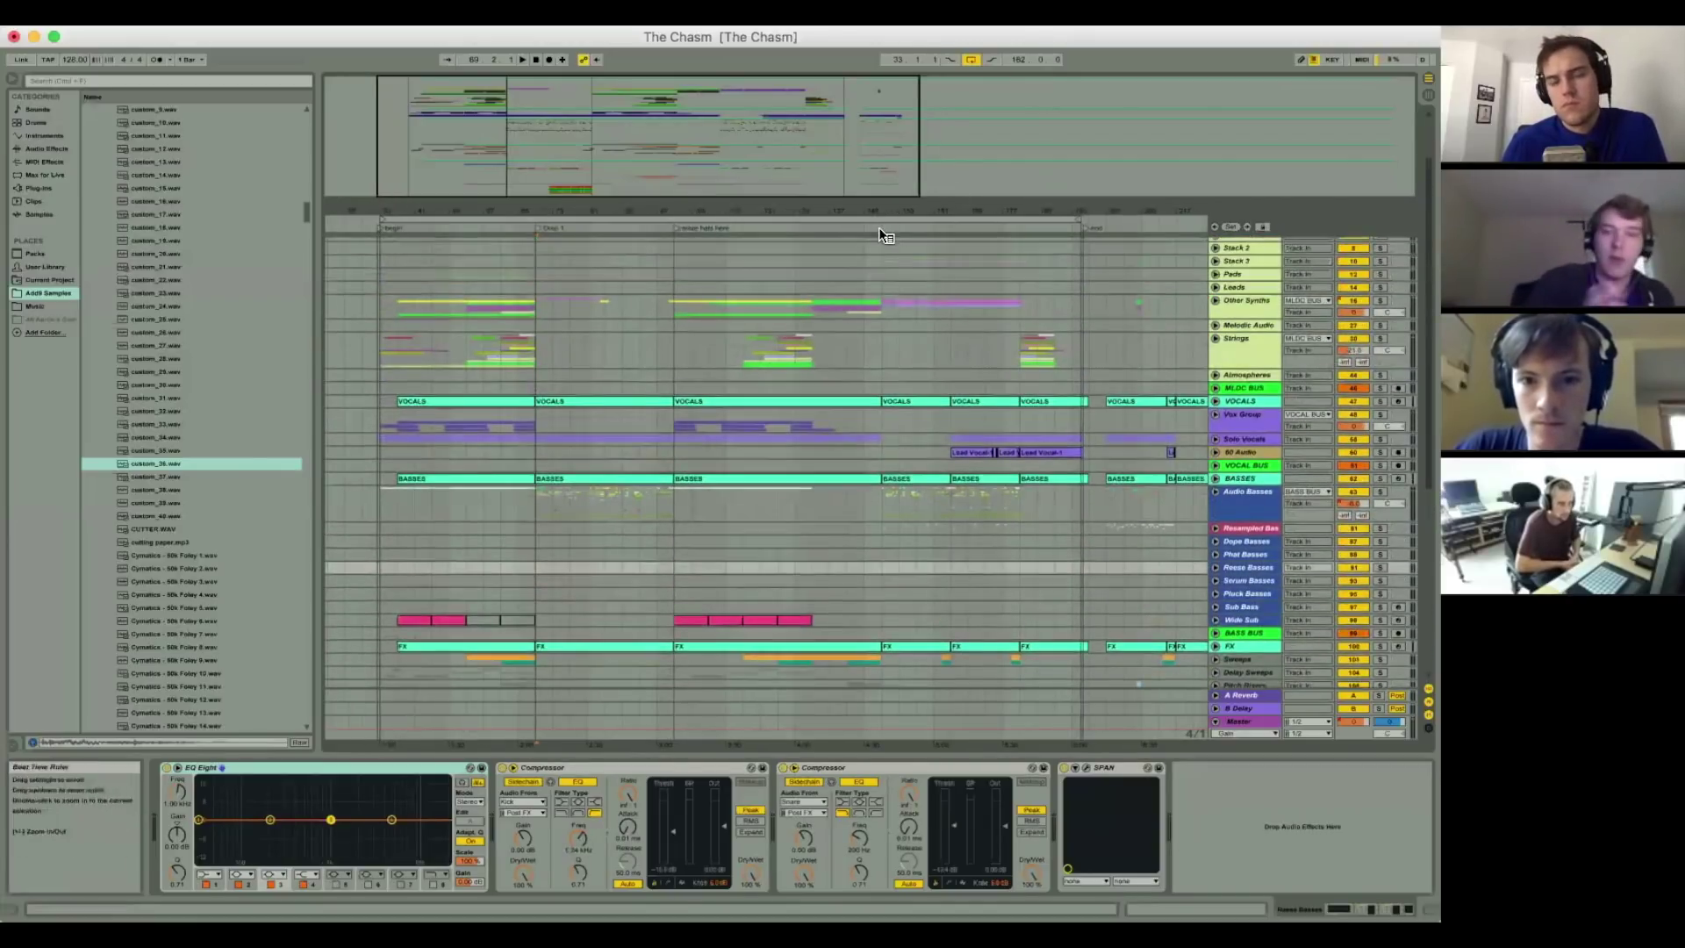
pyautogui.rightClick(878, 227)
pyautogui.click(892, 266)
pyautogui.write('Drop 2')
pyautogui.press('Return')
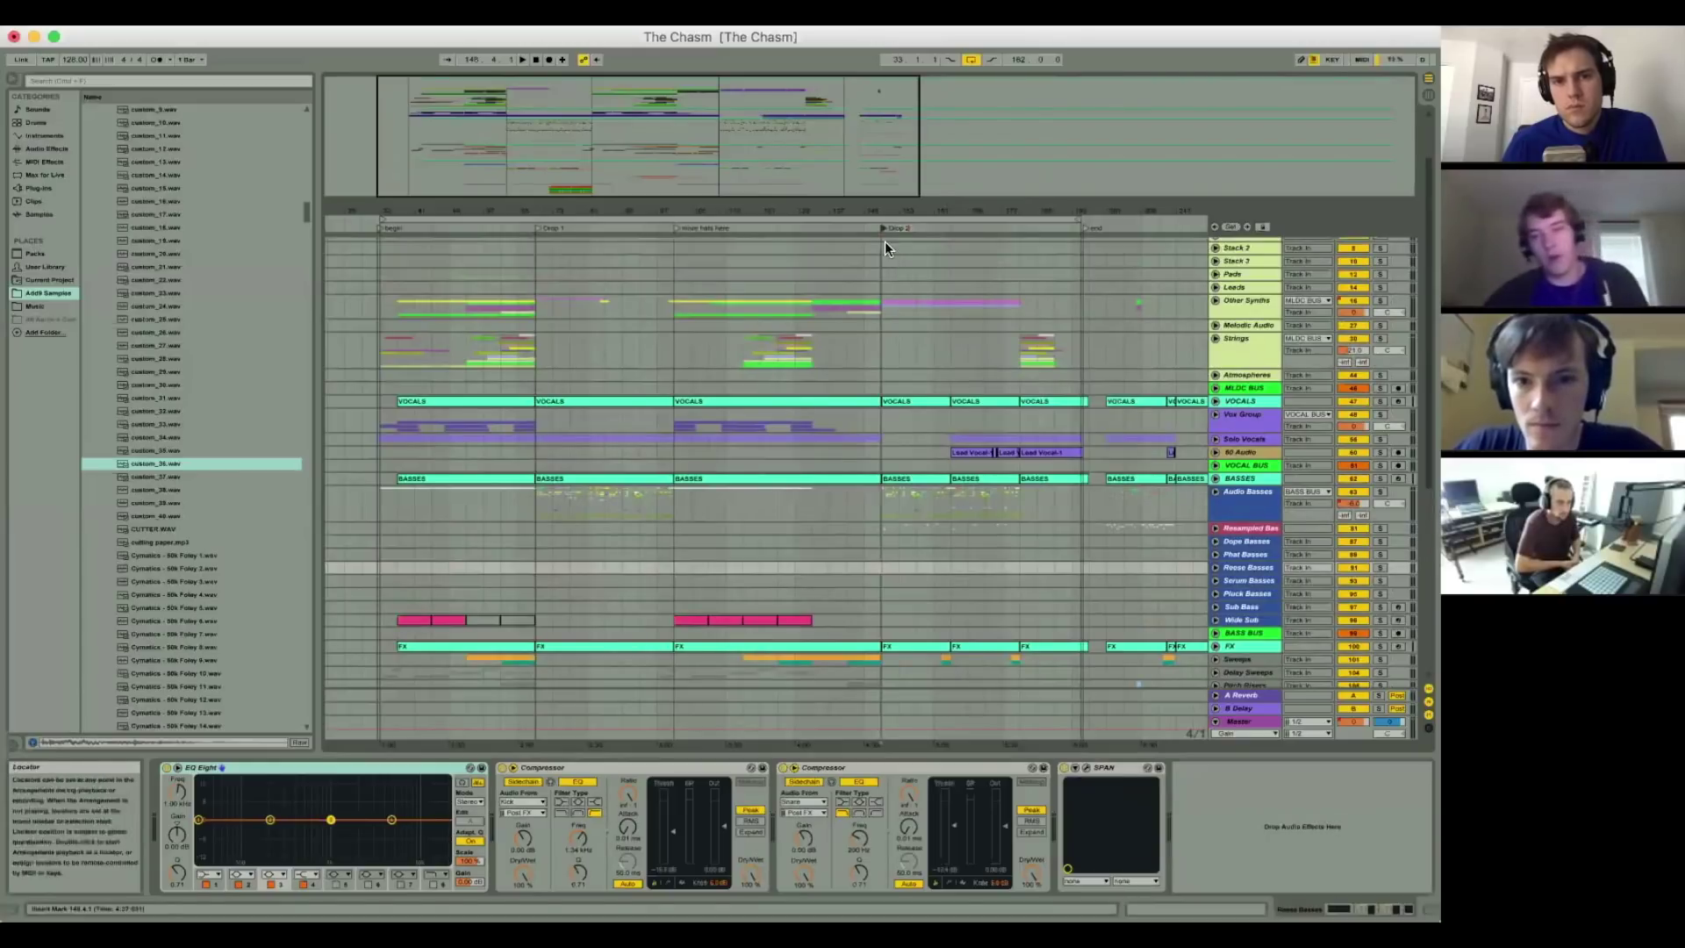
# Step: Place the insert marker at bar 145 on the Strings group, just before the Drop 2 locator
pyautogui.moveTo(883, 228); pyautogui.dragTo(883, 228)
pyautogui.click(897, 288)
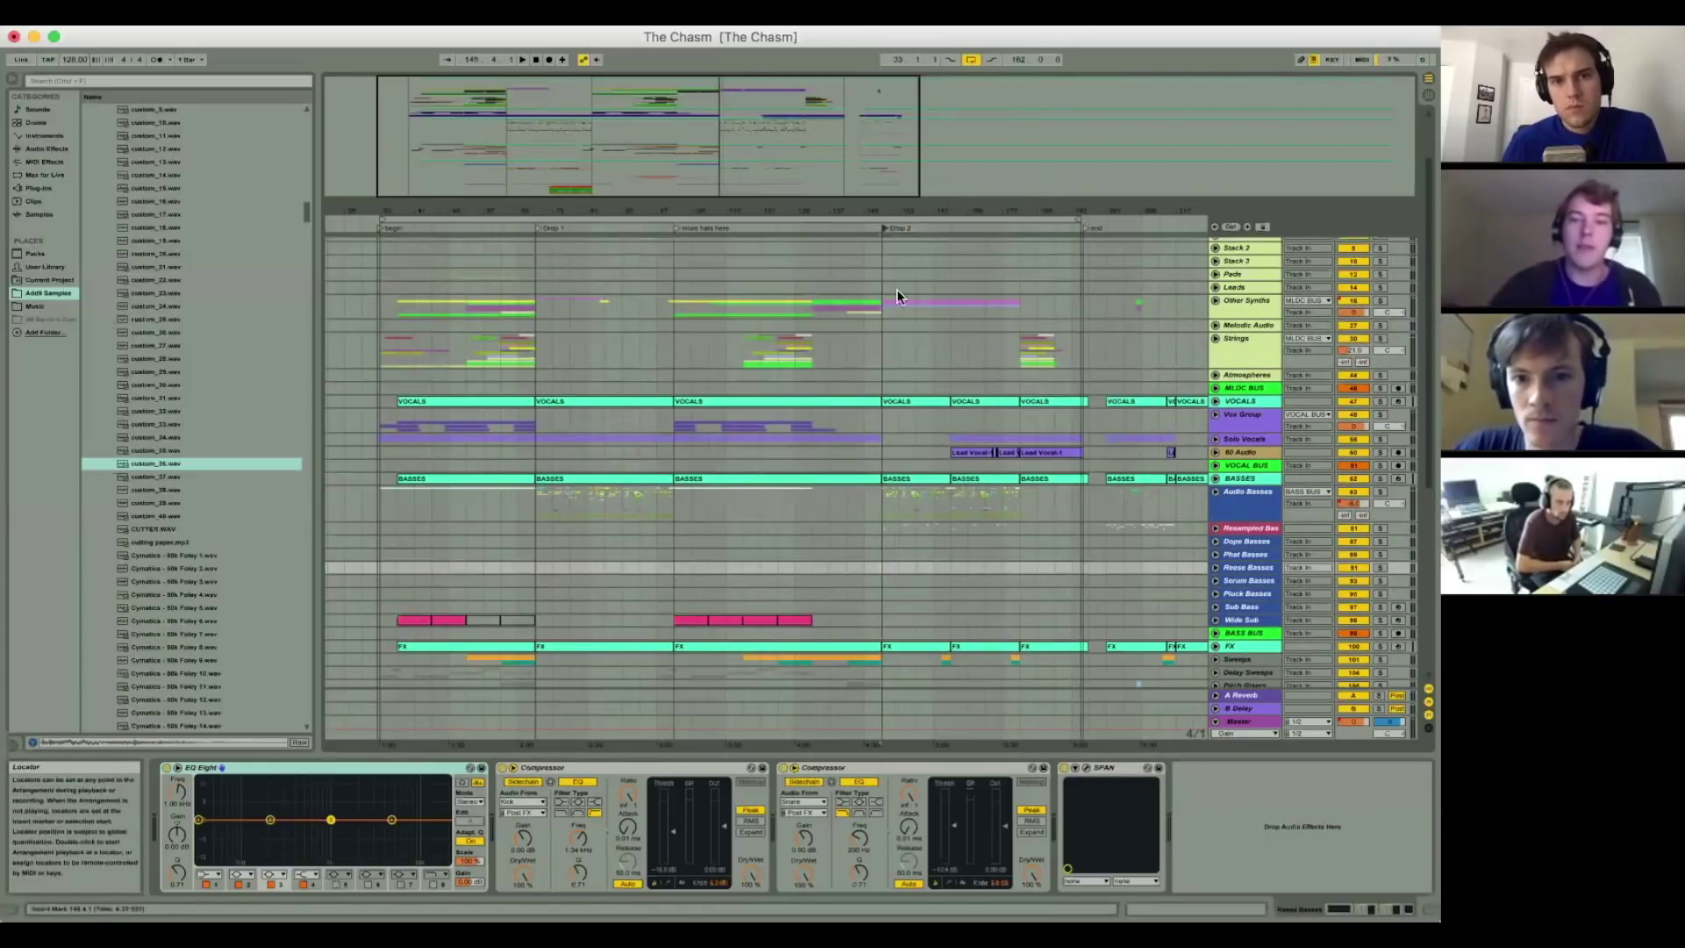
pyautogui.click(865, 347)
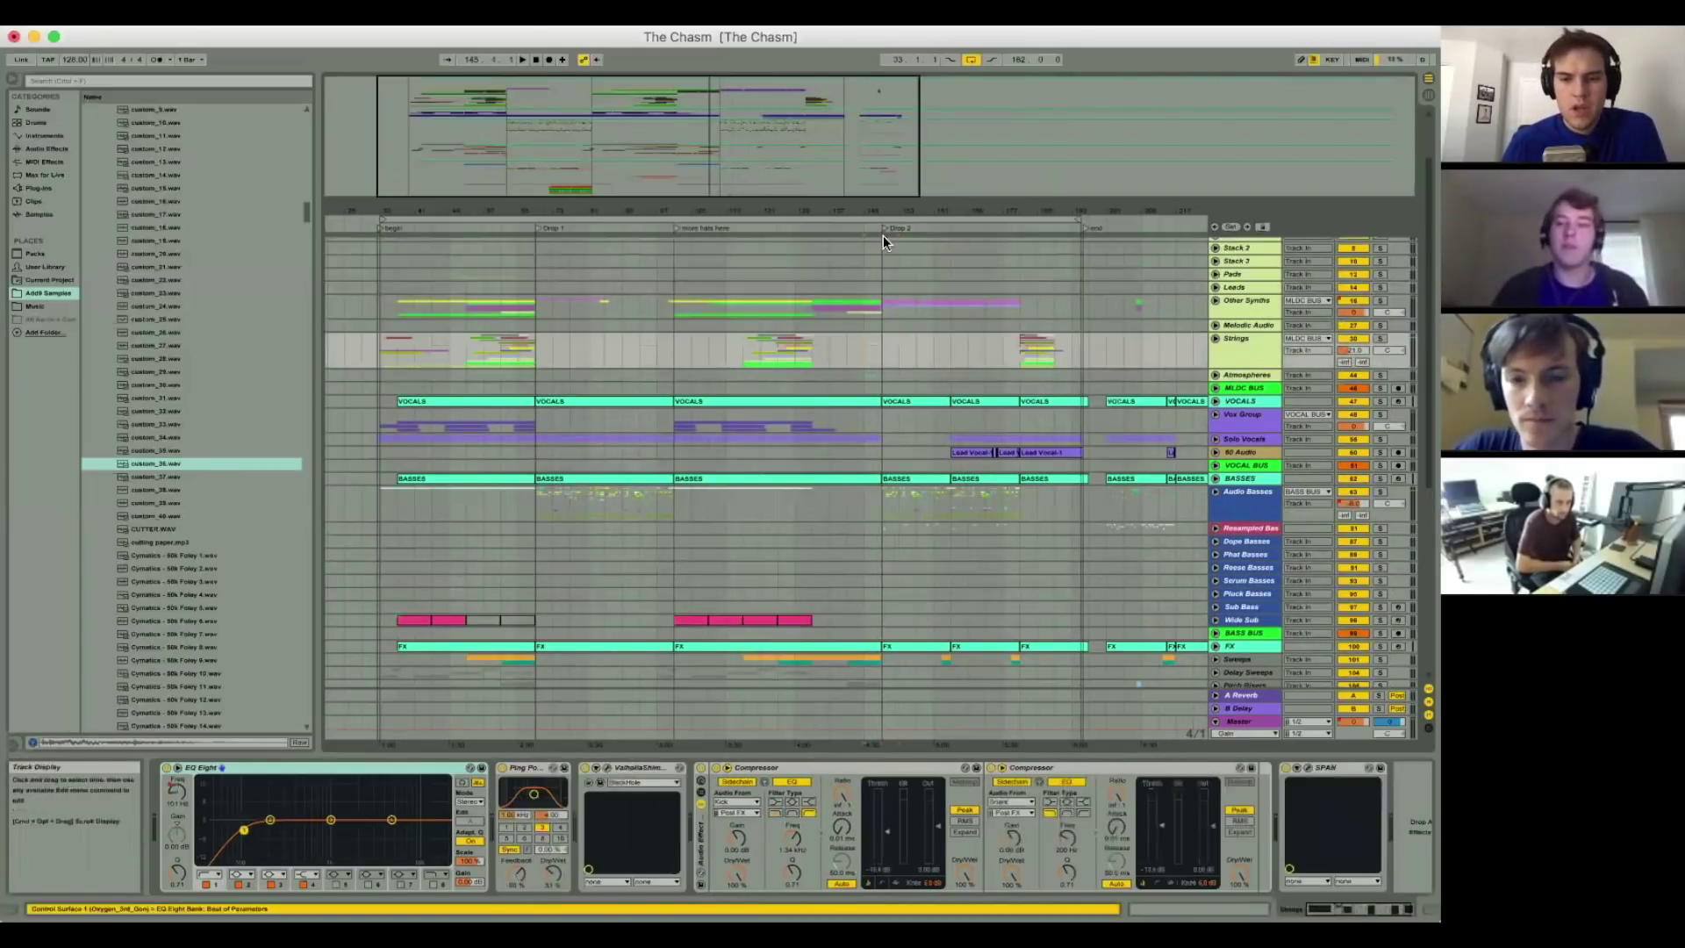
pyautogui.moveTo(825, 214); pyautogui.dragTo(825, 193)
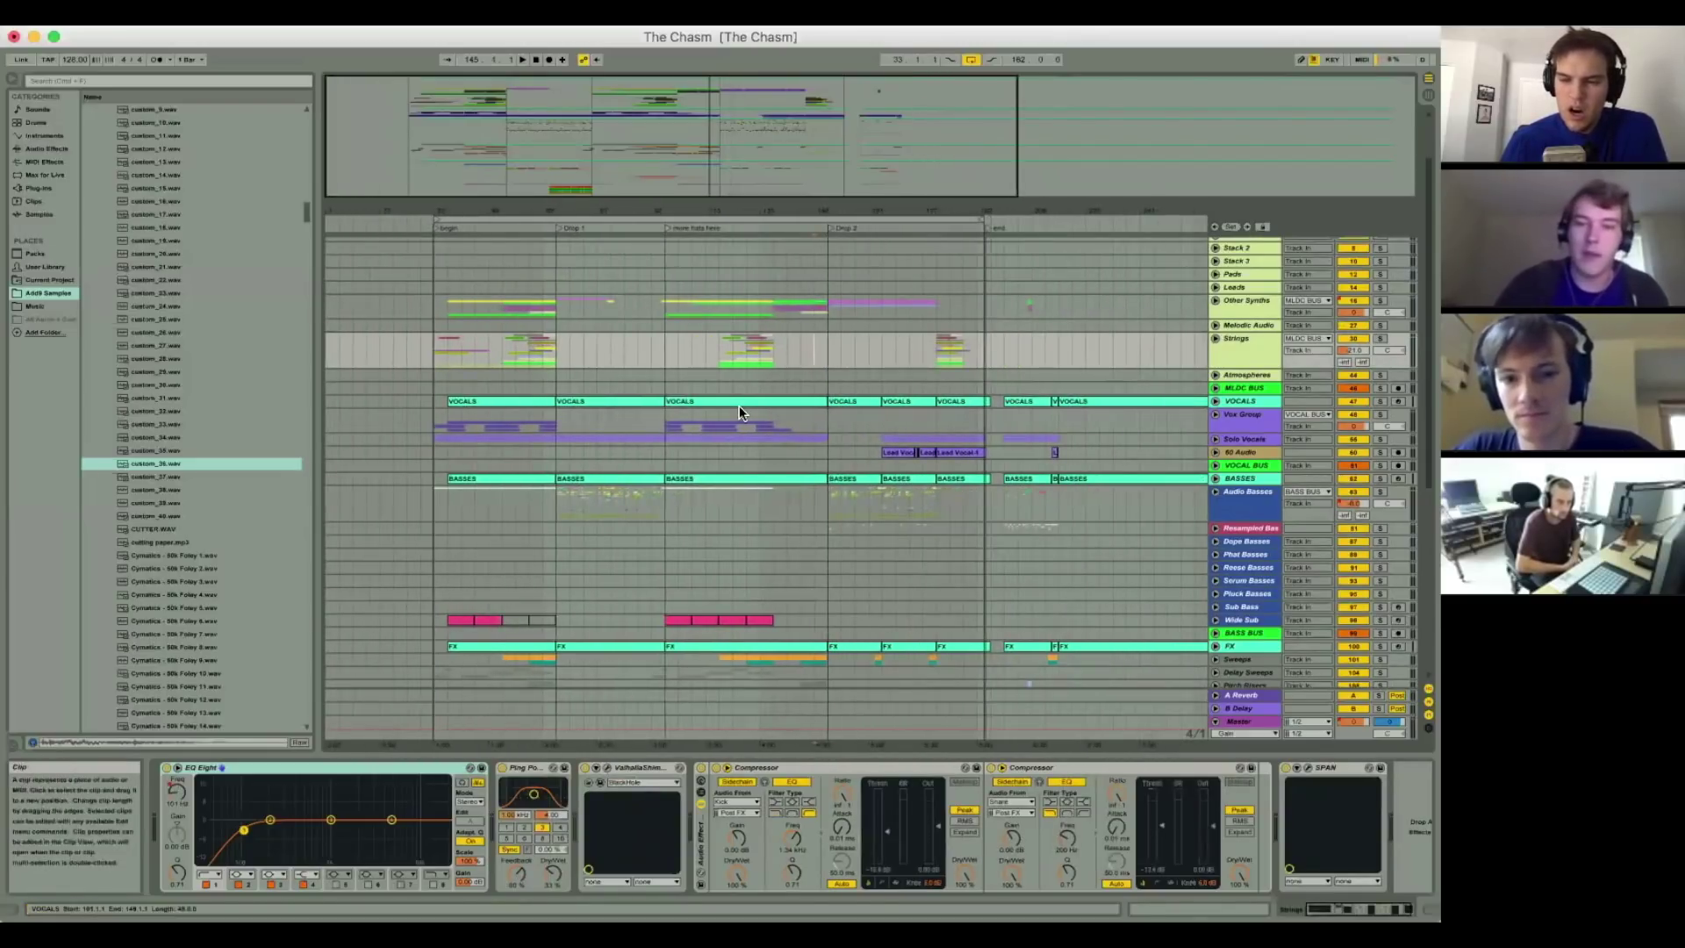
# Step: Open the SPAN analyzer on the Master track and move its window aside to uncover the second drop
pyautogui.click(1238, 722)
pyautogui.click(305, 768)
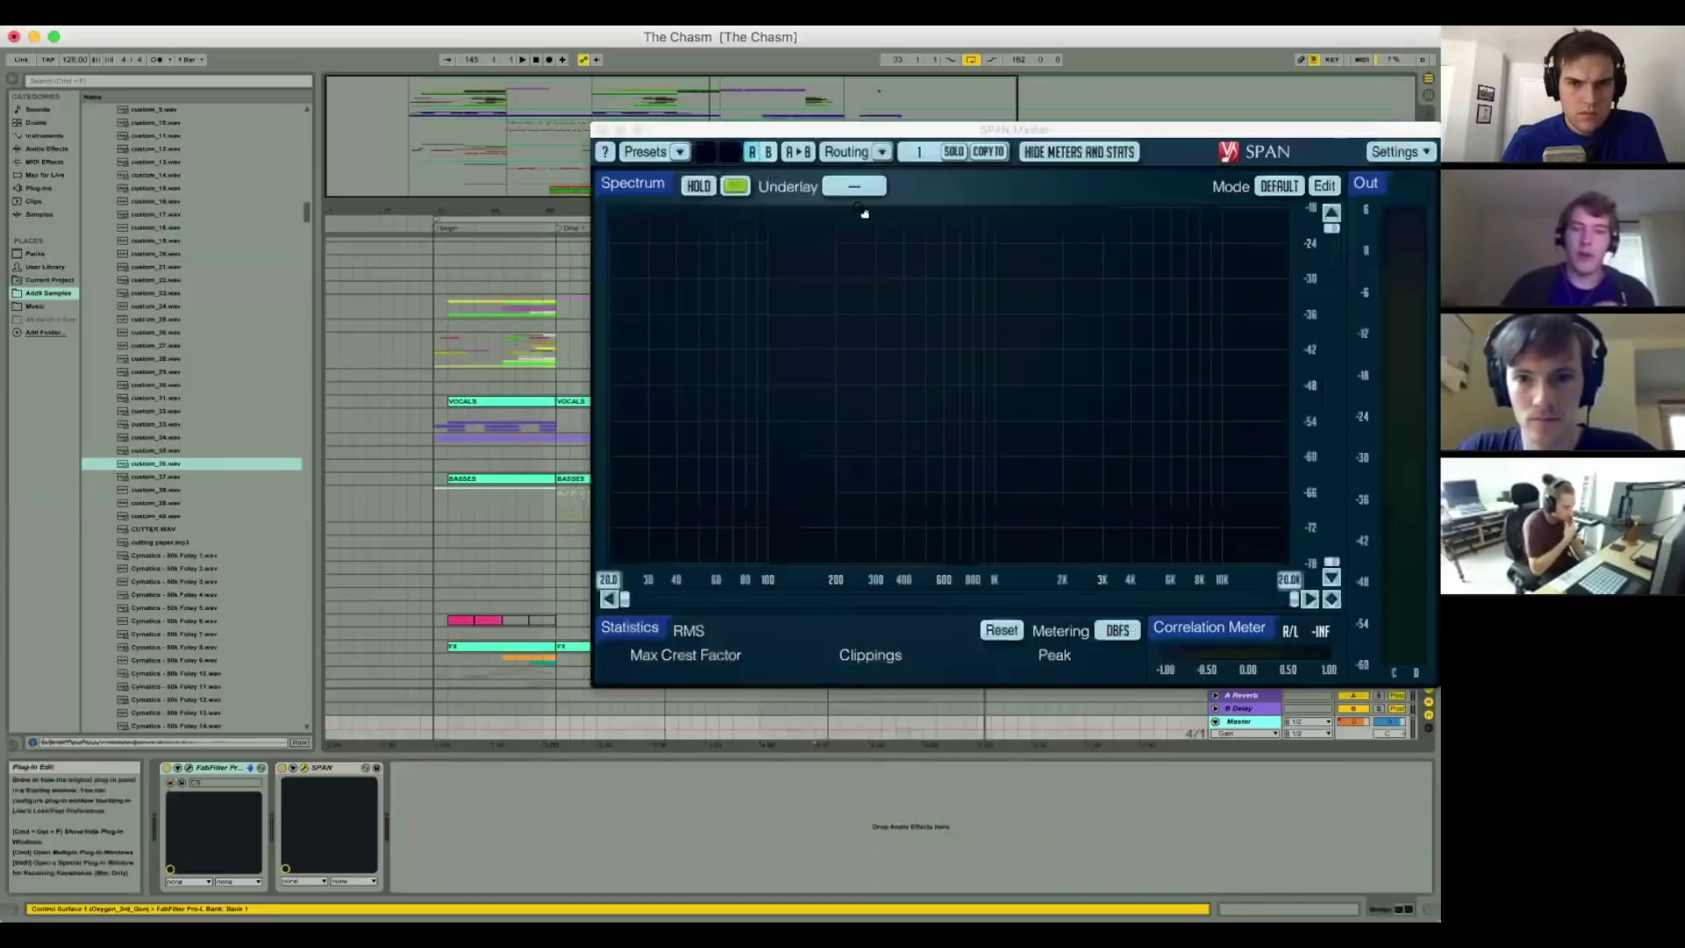
pyautogui.moveTo(1400, 131); pyautogui.dragTo(1365, 174)
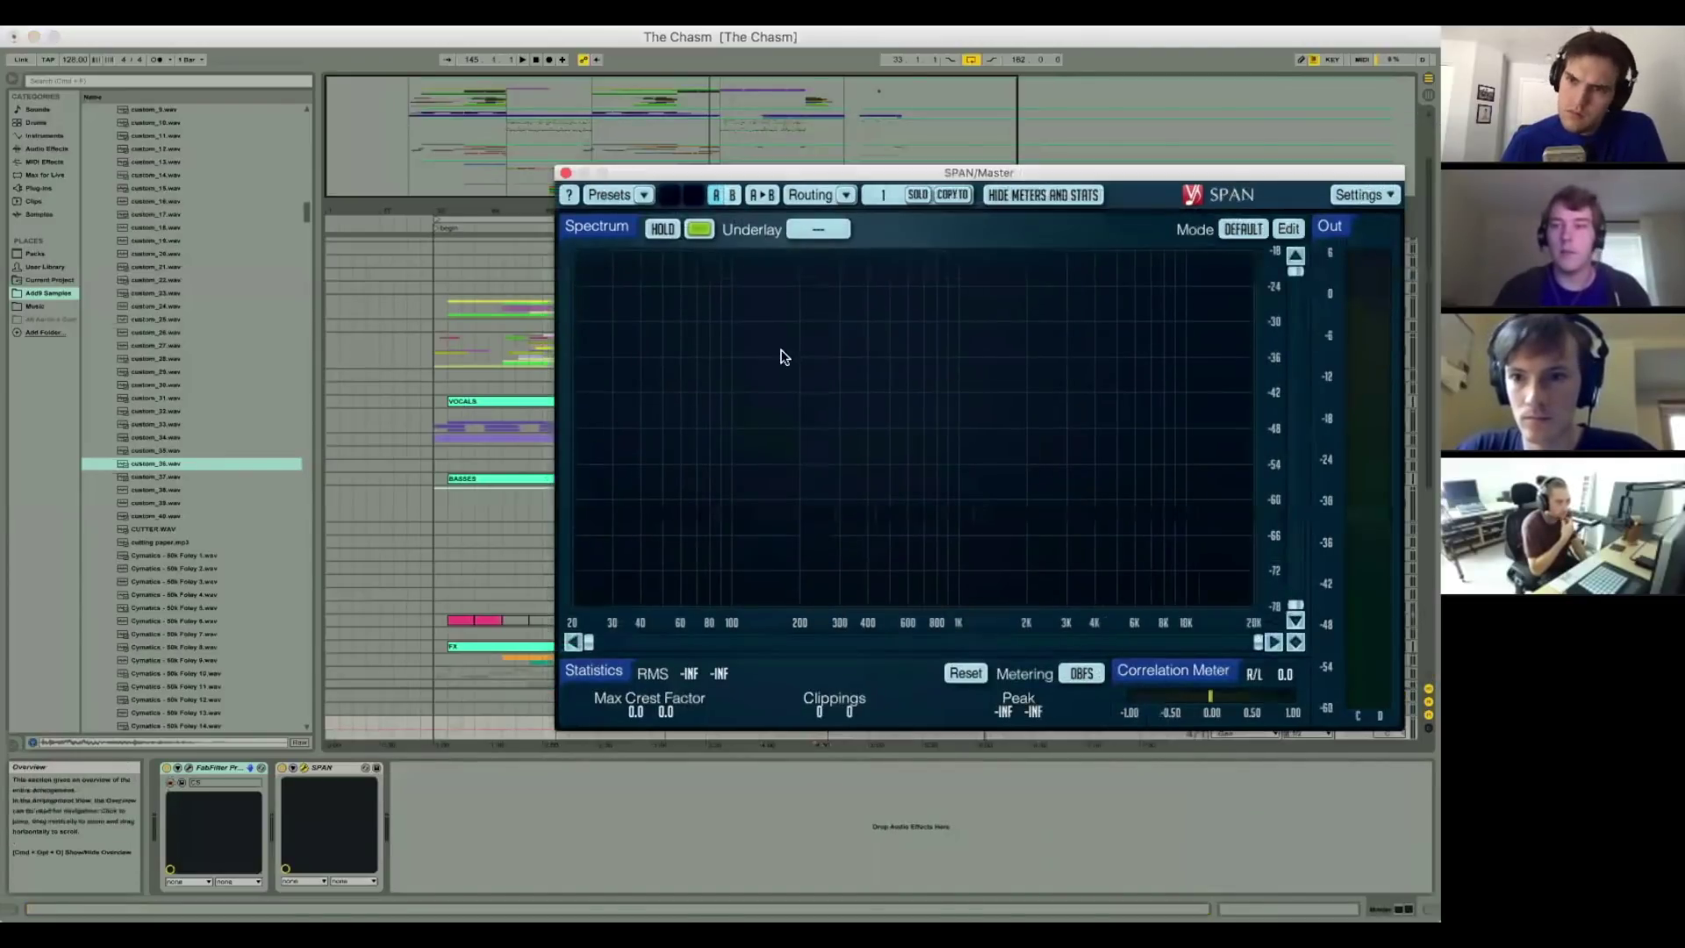
pyautogui.moveTo(843, 172); pyautogui.dragTo(300, 258)
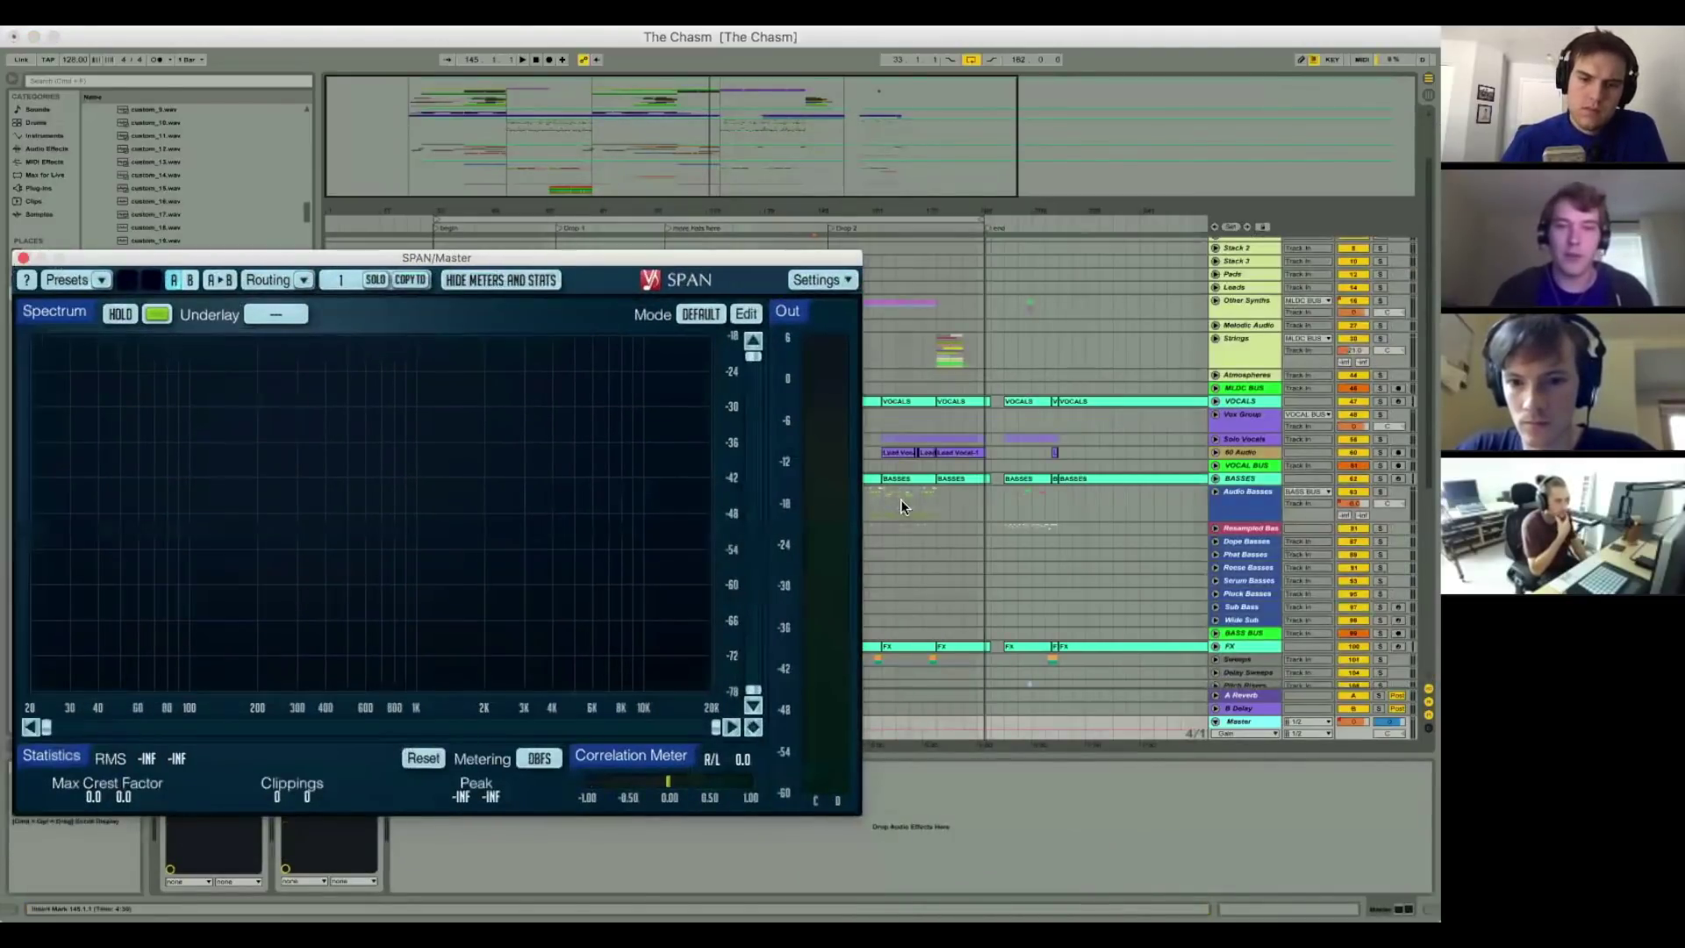
# Step: Close the Master's SPAN window and place the insert marker on the VOCAL BUS track within Drop 2
pyautogui.click(901, 500)
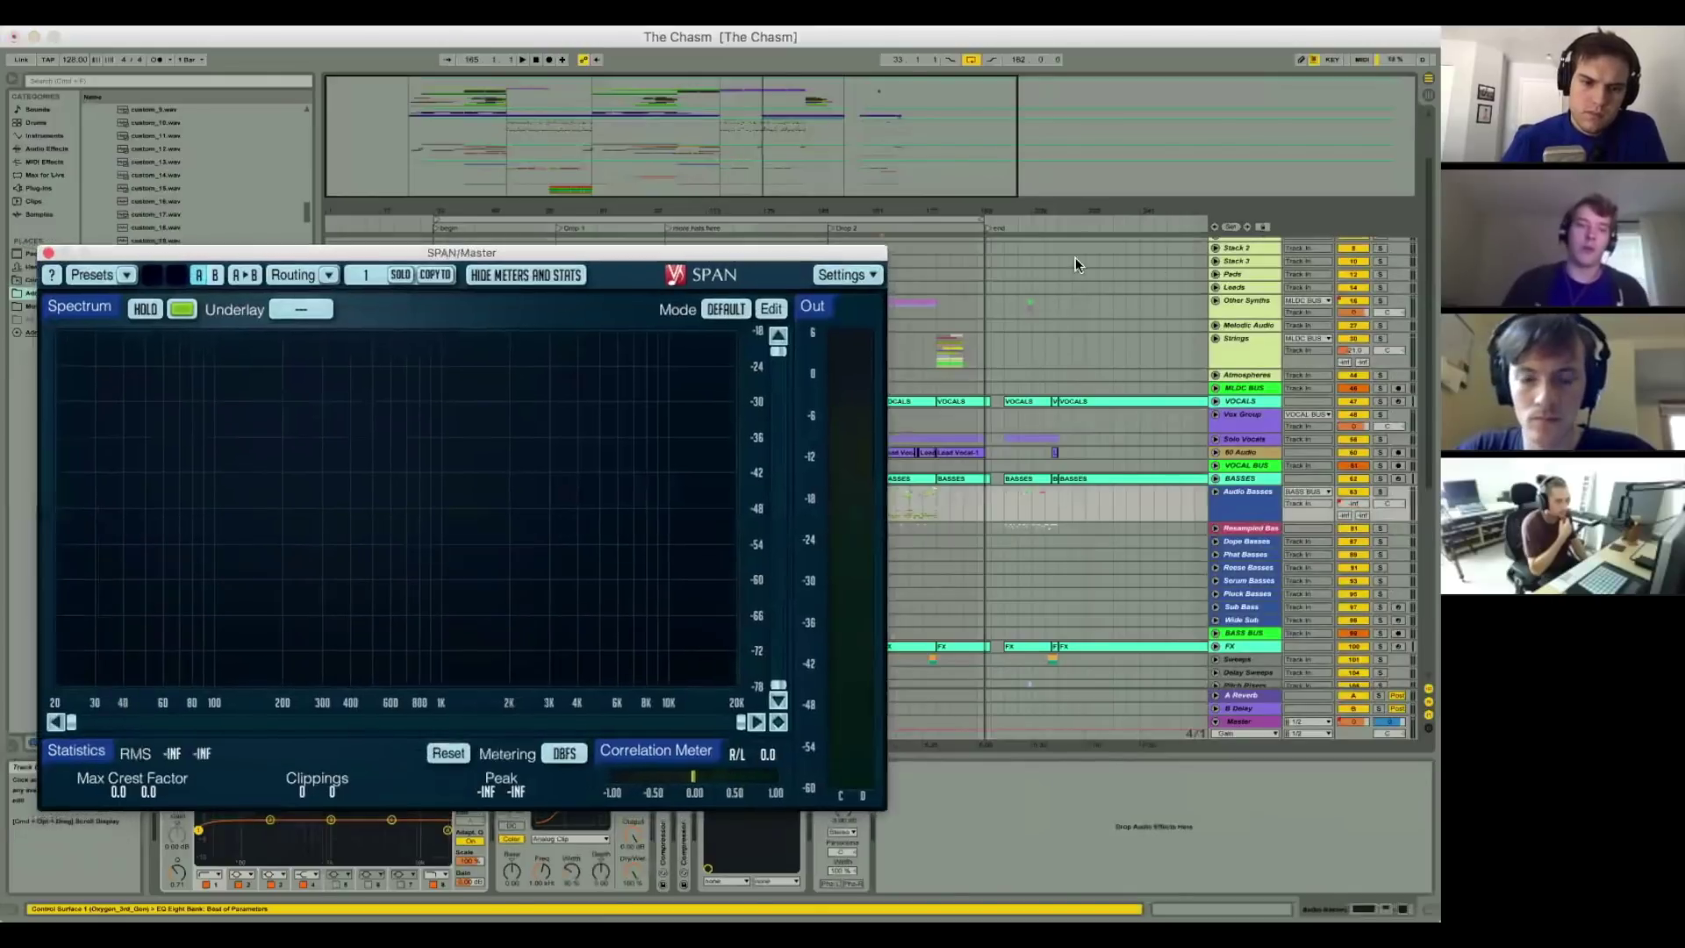
pyautogui.moveTo(393, 253); pyautogui.dragTo(534, 209)
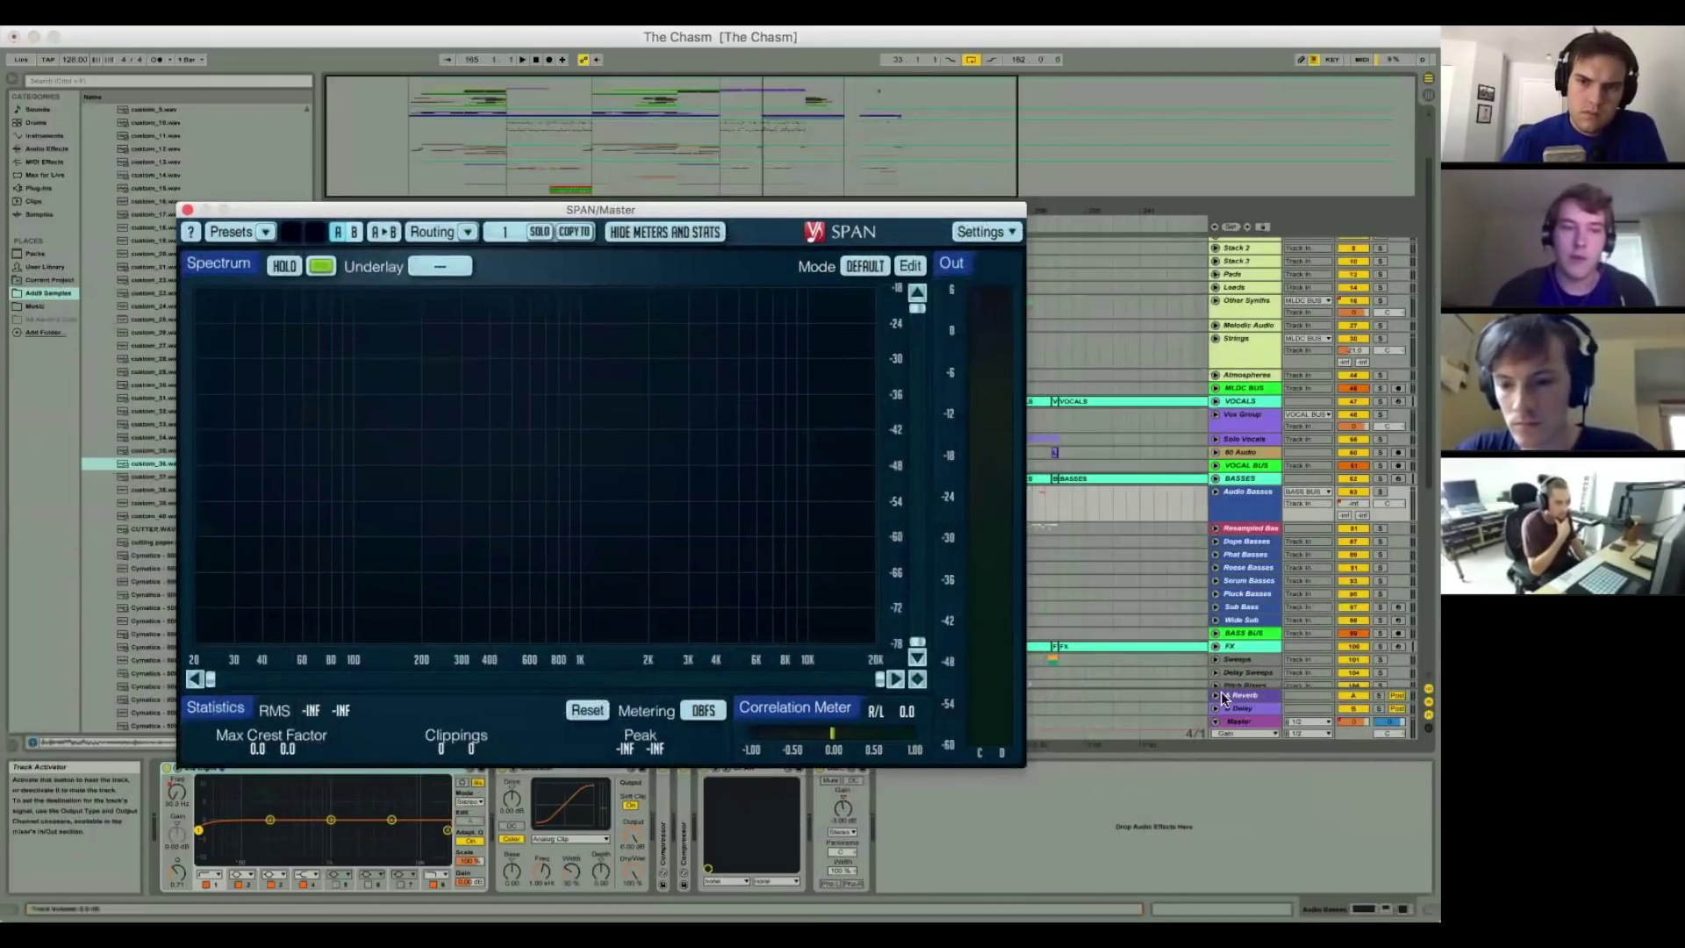
pyautogui.click(187, 209)
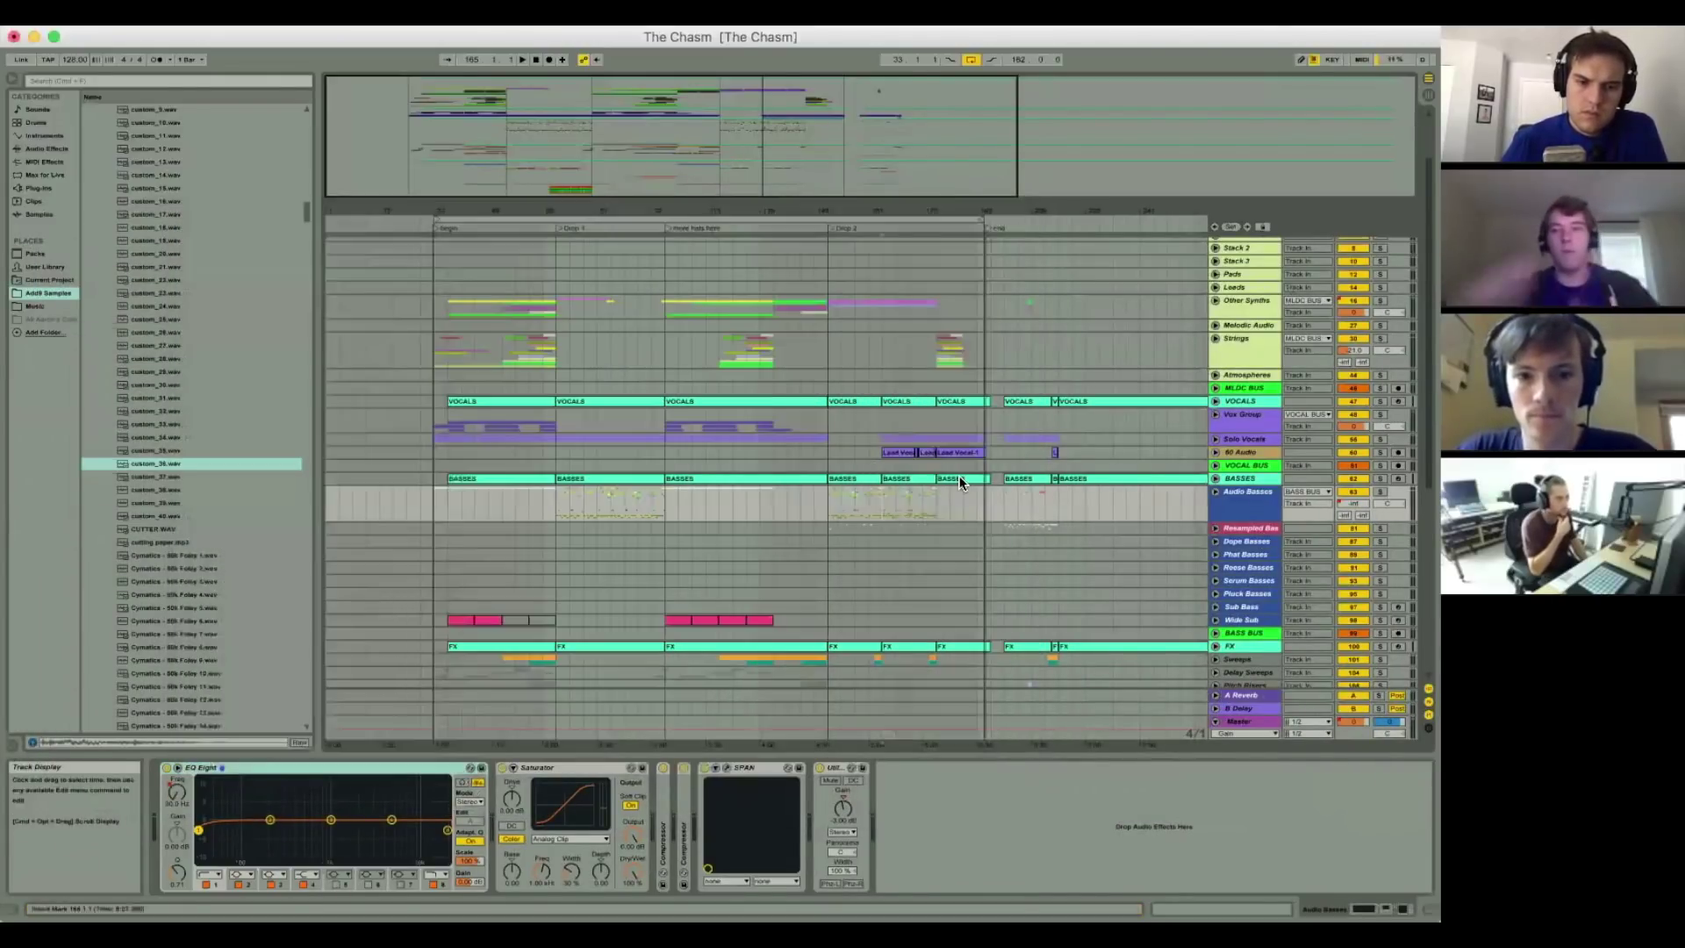
pyautogui.click(922, 467)
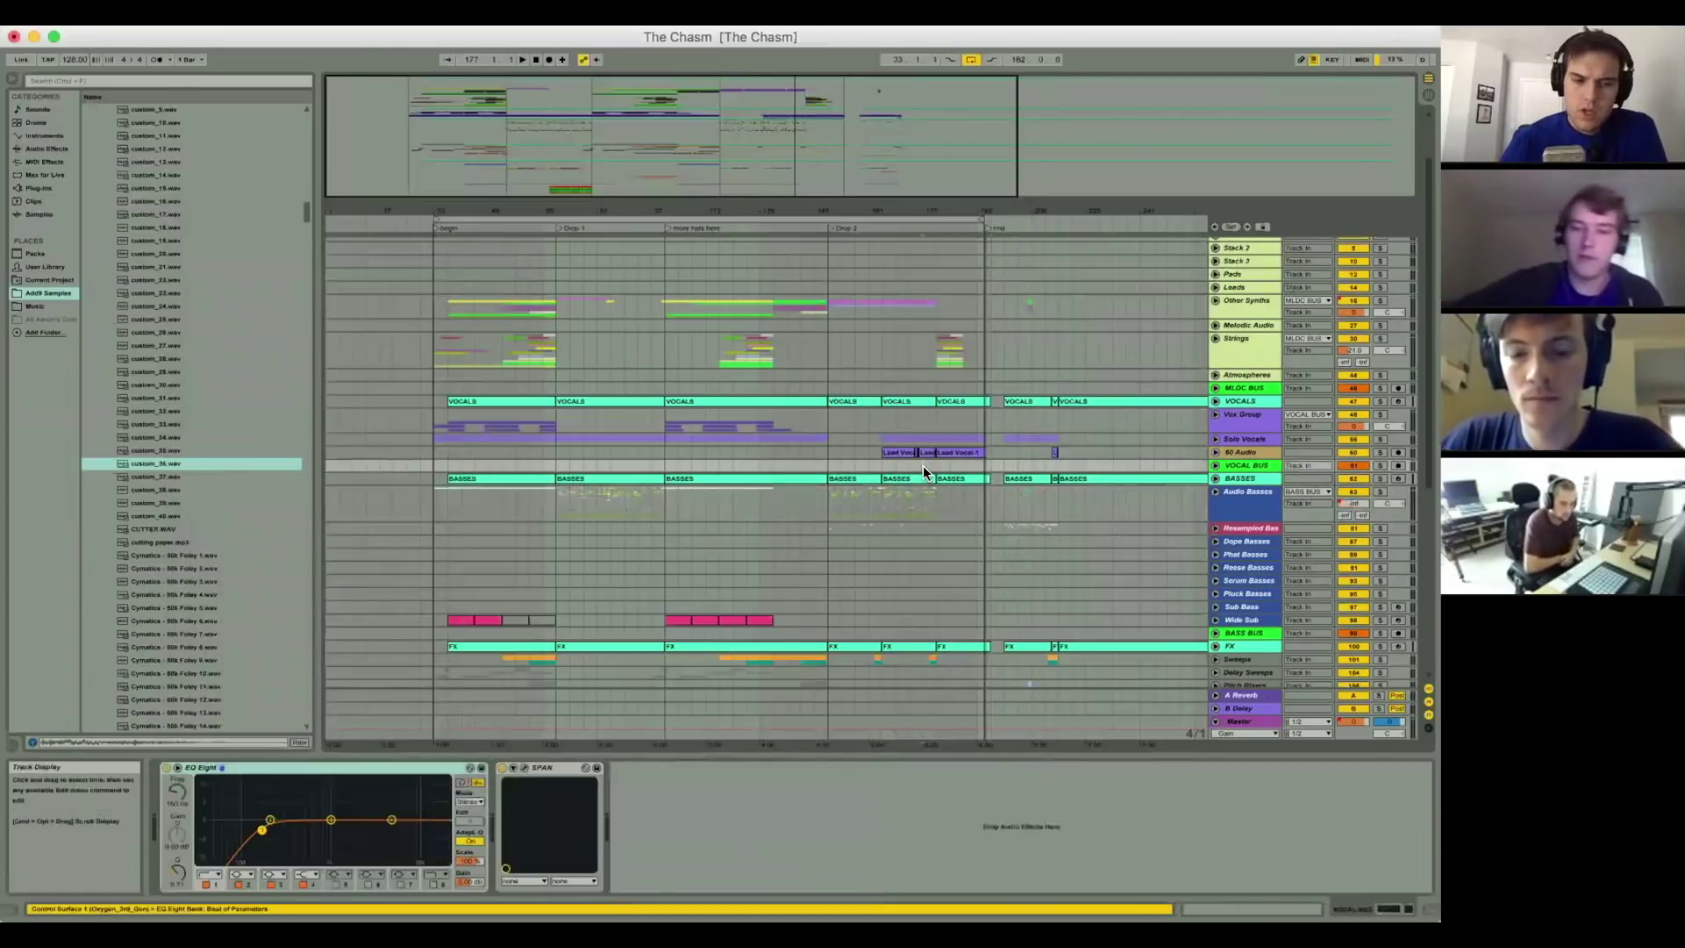
# Step: Place the insert marker at bar 161 on the Master track and select its FabFilter Pro-L device
pyautogui.click(862, 721)
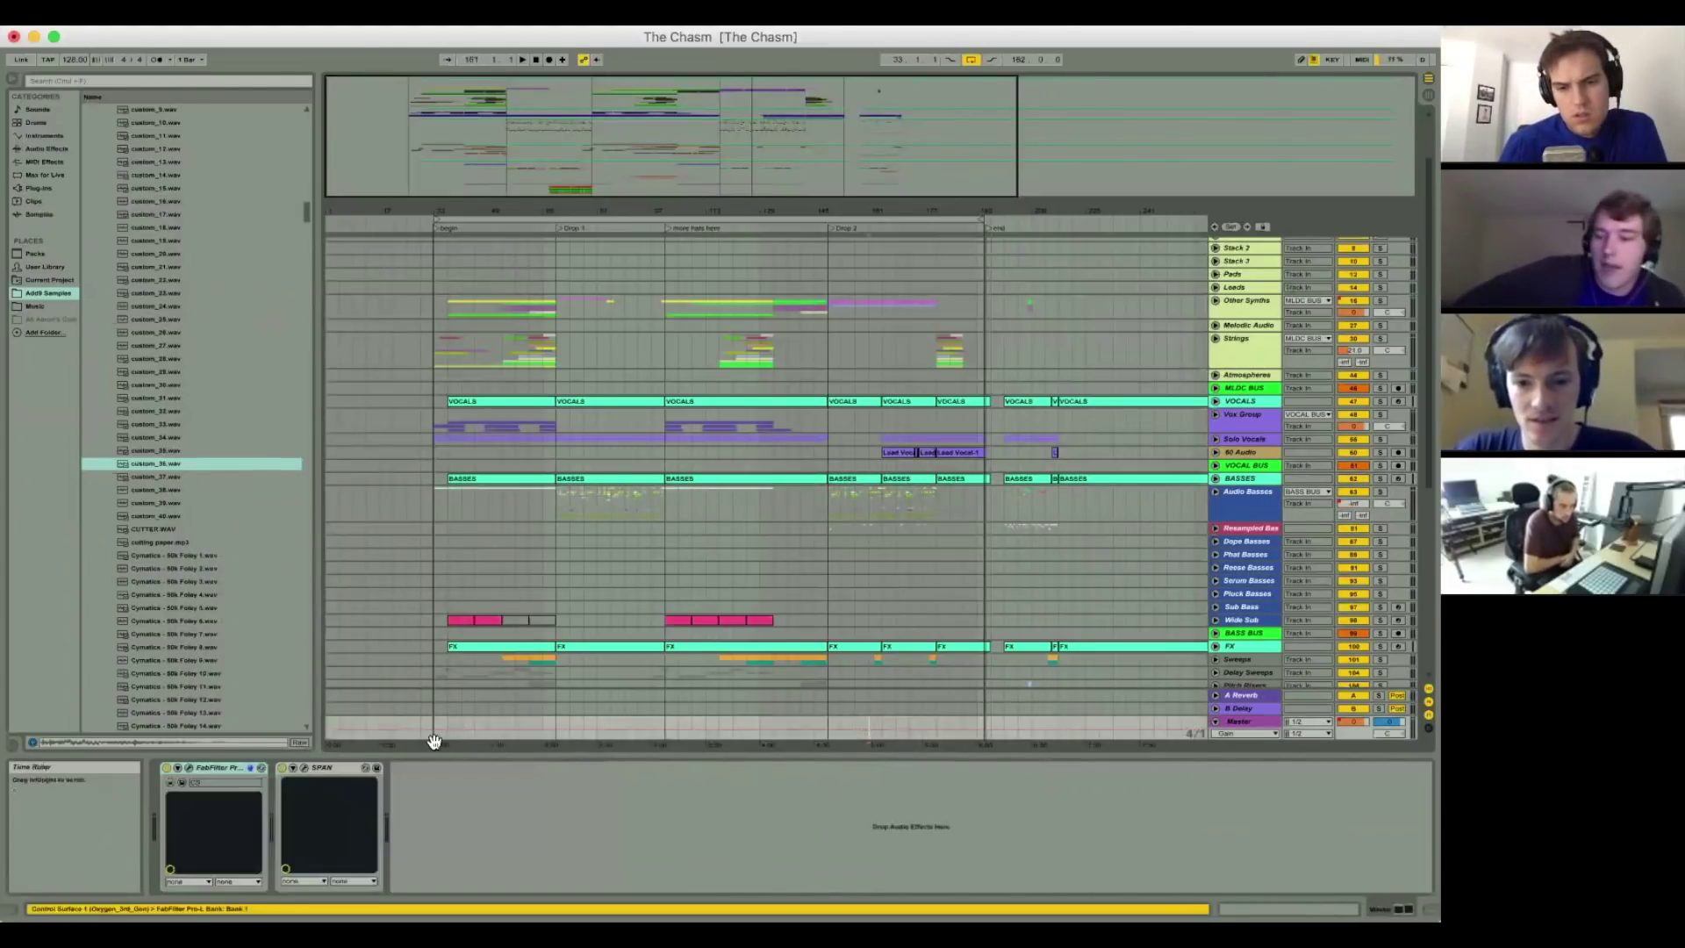
pyautogui.click(189, 771)
pyautogui.click(99, 226)
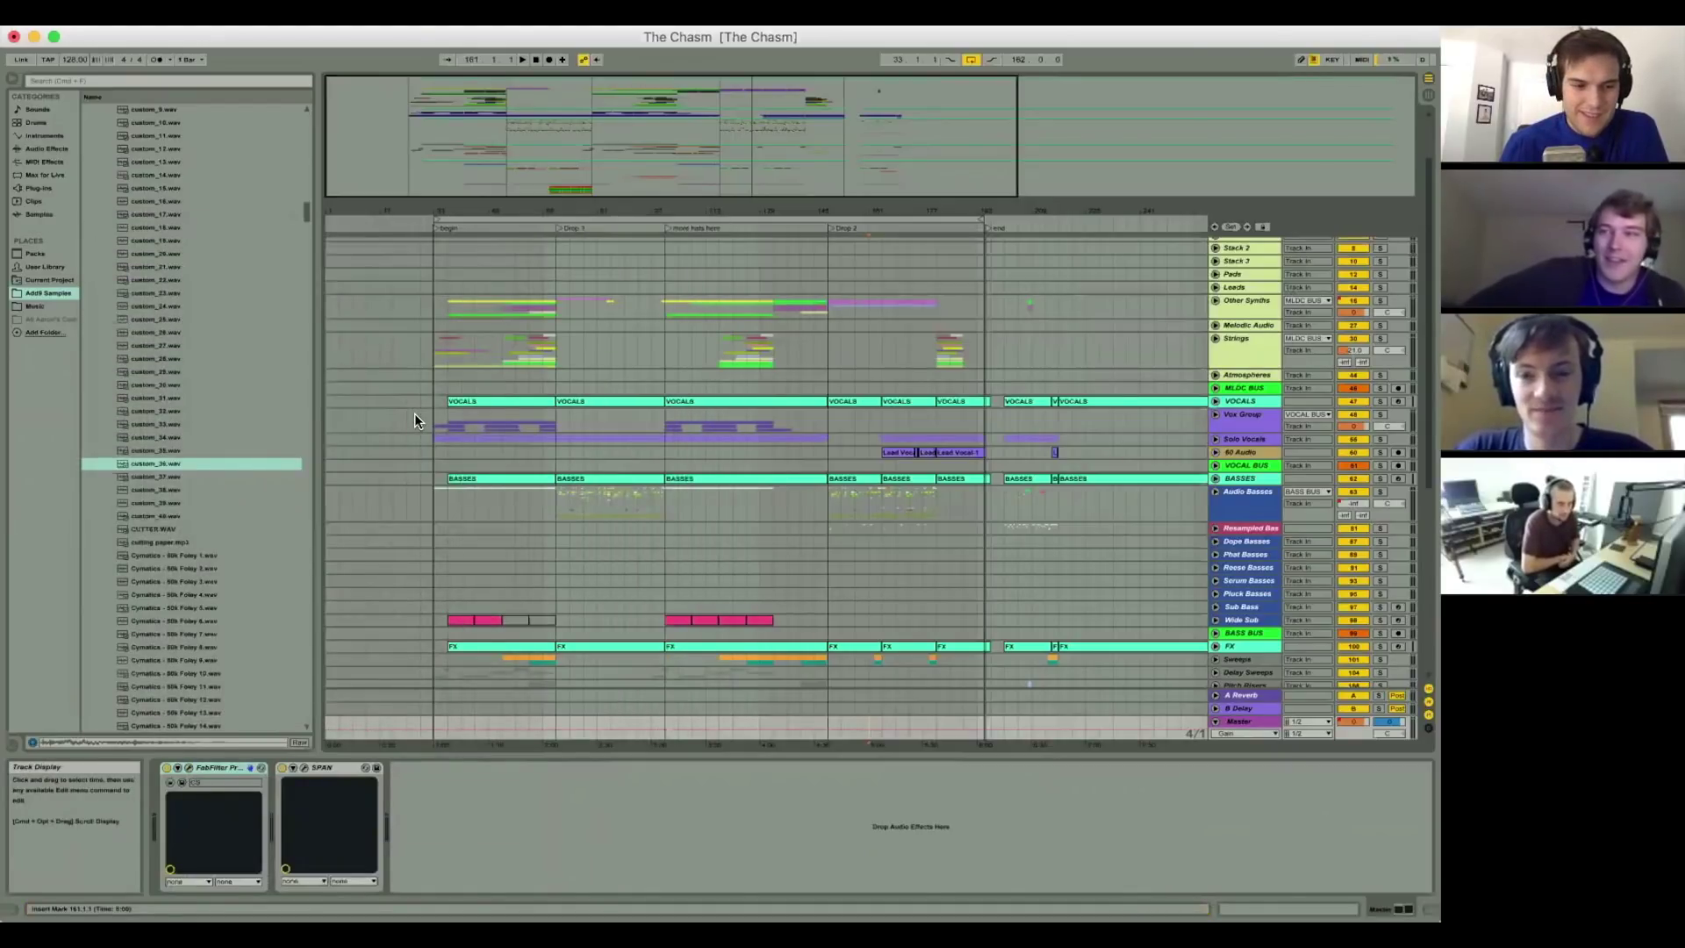
pyautogui.click(1216, 492)
pyautogui.click(1215, 492)
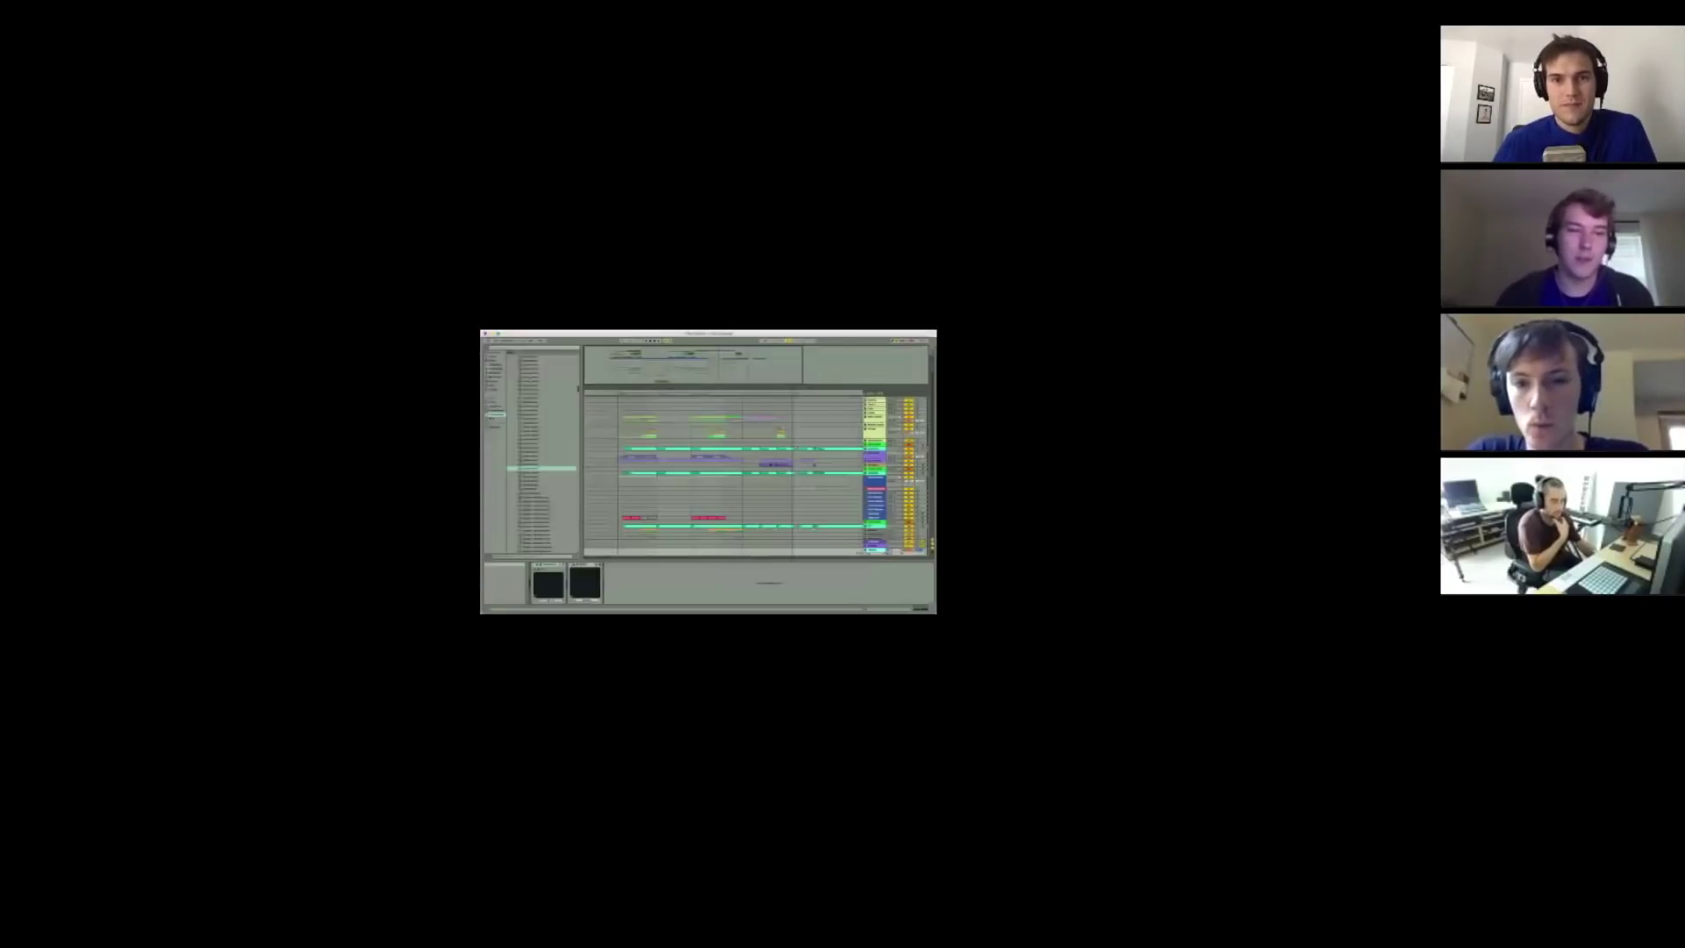
pyautogui.scroll(-6, 1034, 557)
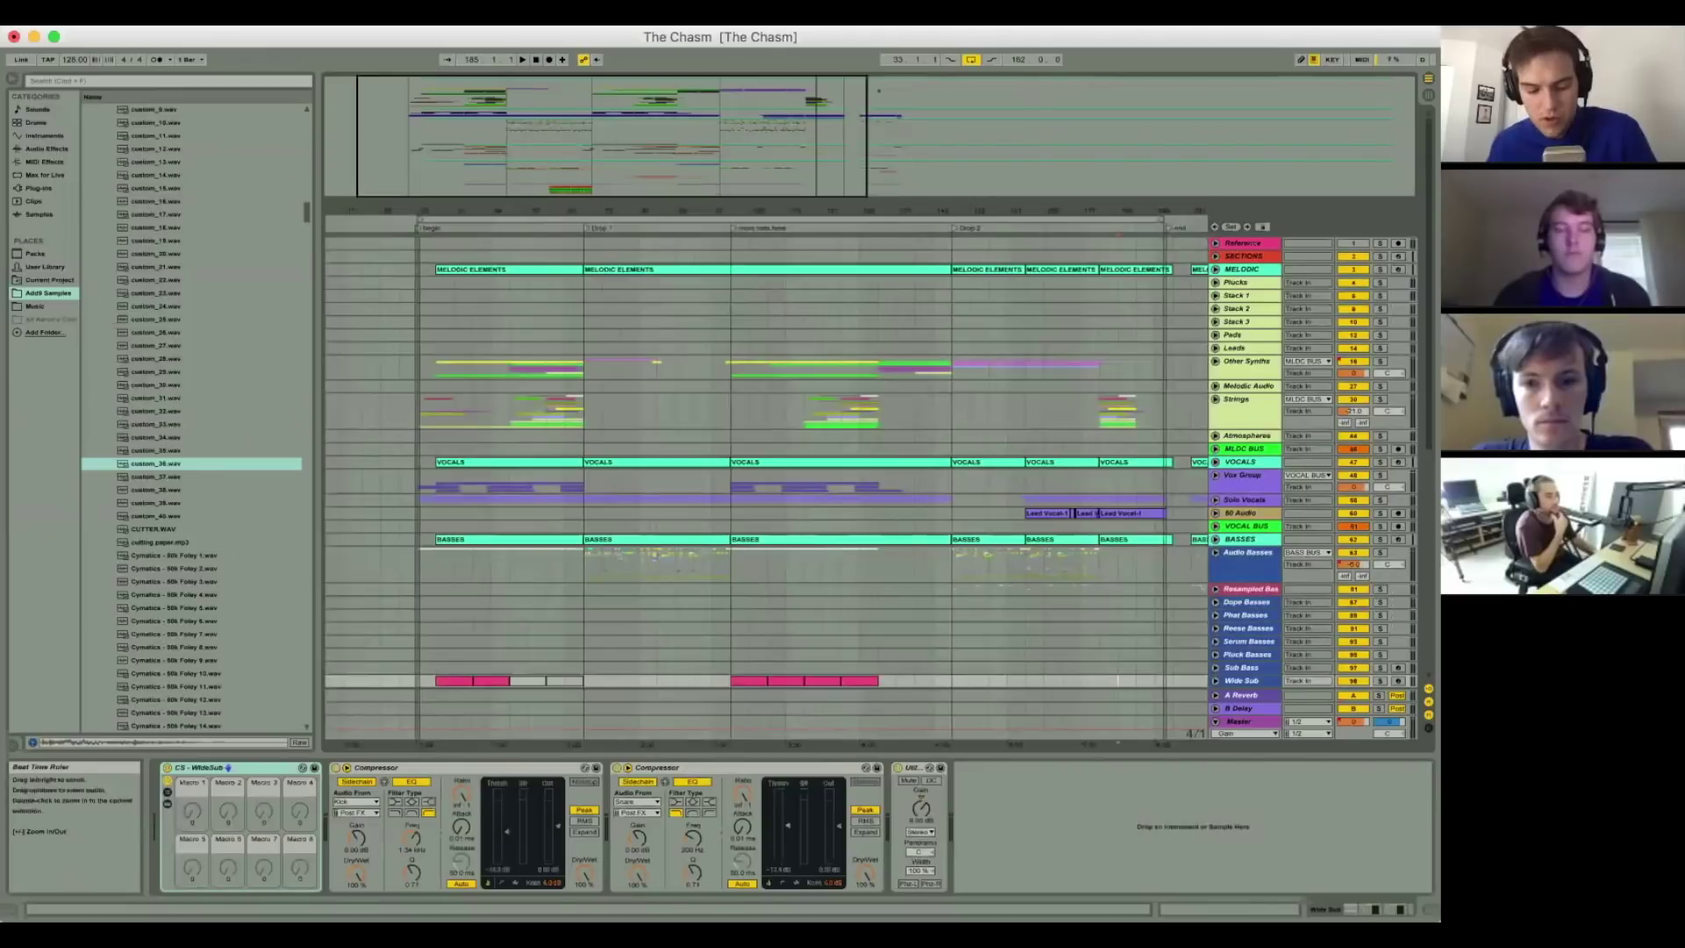
pyautogui.moveTo(425, 211); pyautogui.dragTo(424, 218)
pyautogui.hscroll(1, 435, 339)
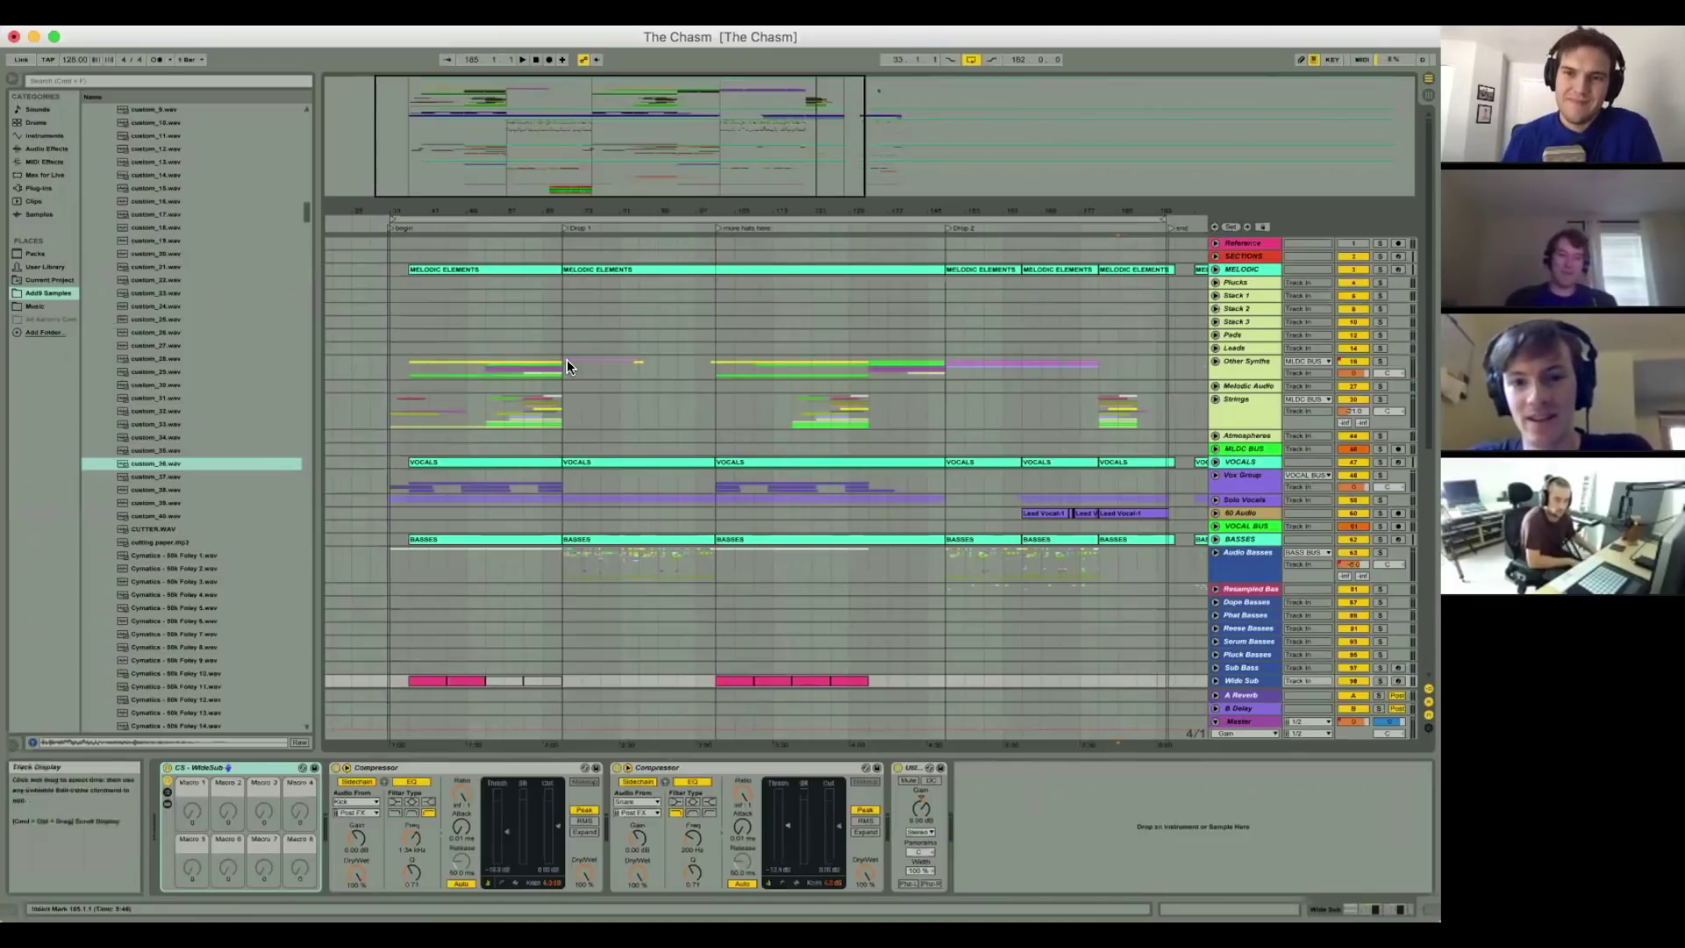
# Step: Narrow the browser slightly to give the arrangement more width
pyautogui.scroll(-3, 566, 367)
pyautogui.scroll(3, 566, 367)
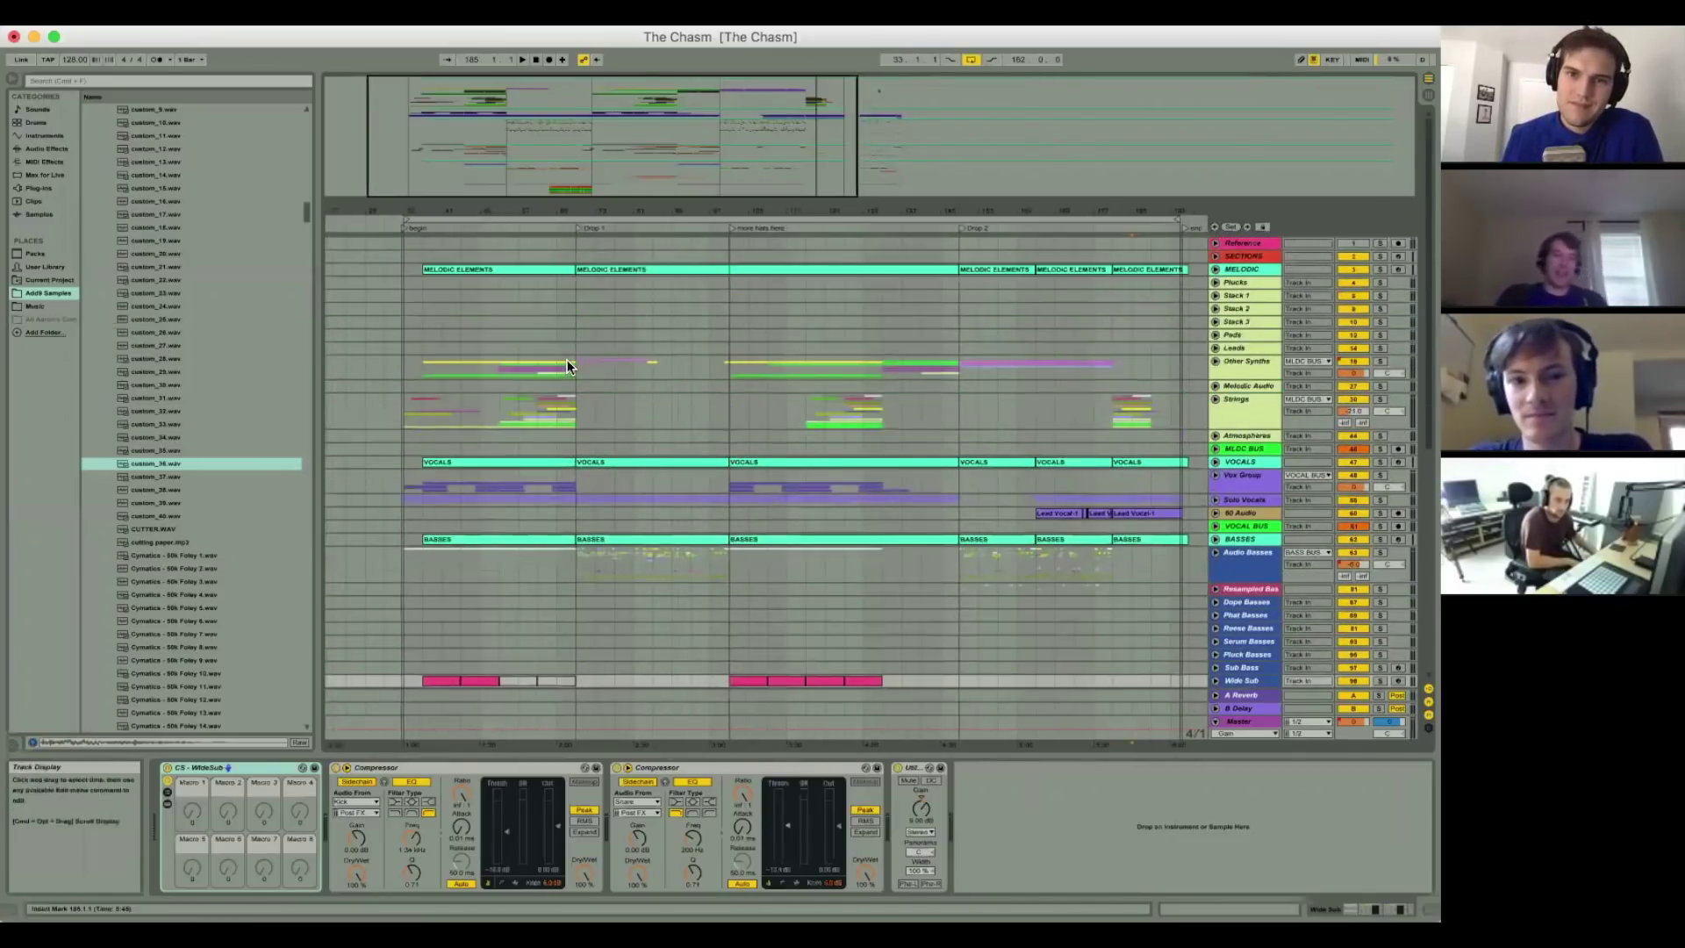
pyautogui.hscroll(2, 566, 366)
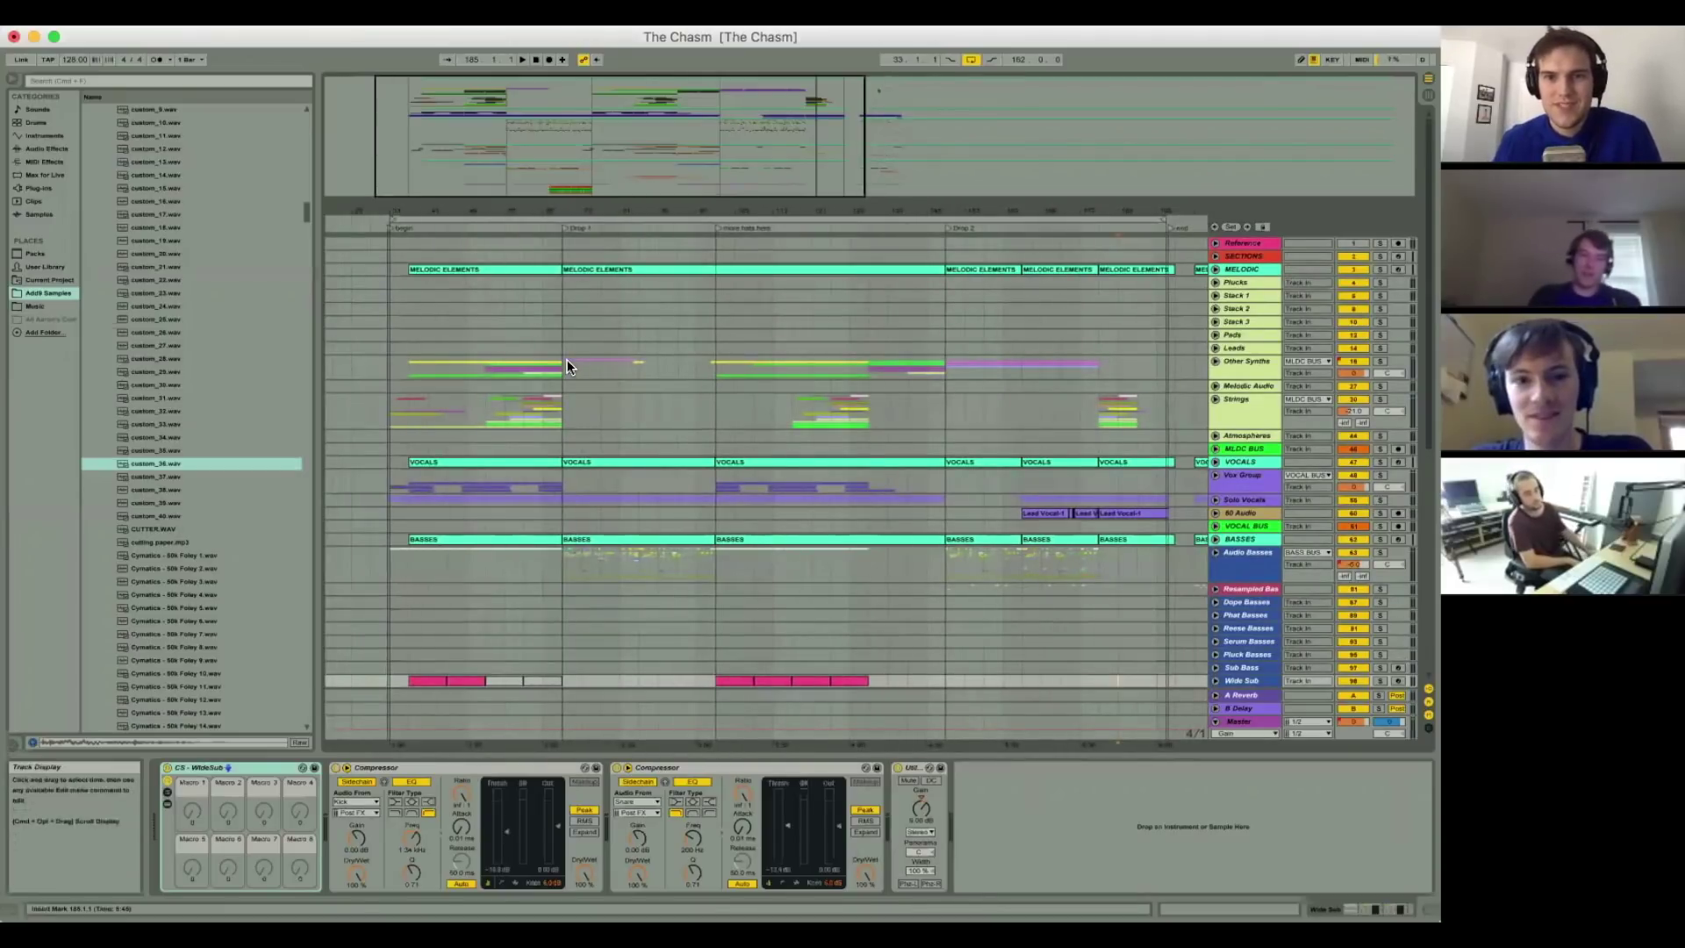
pyautogui.moveTo(317, 334); pyautogui.dragTo(298, 334)
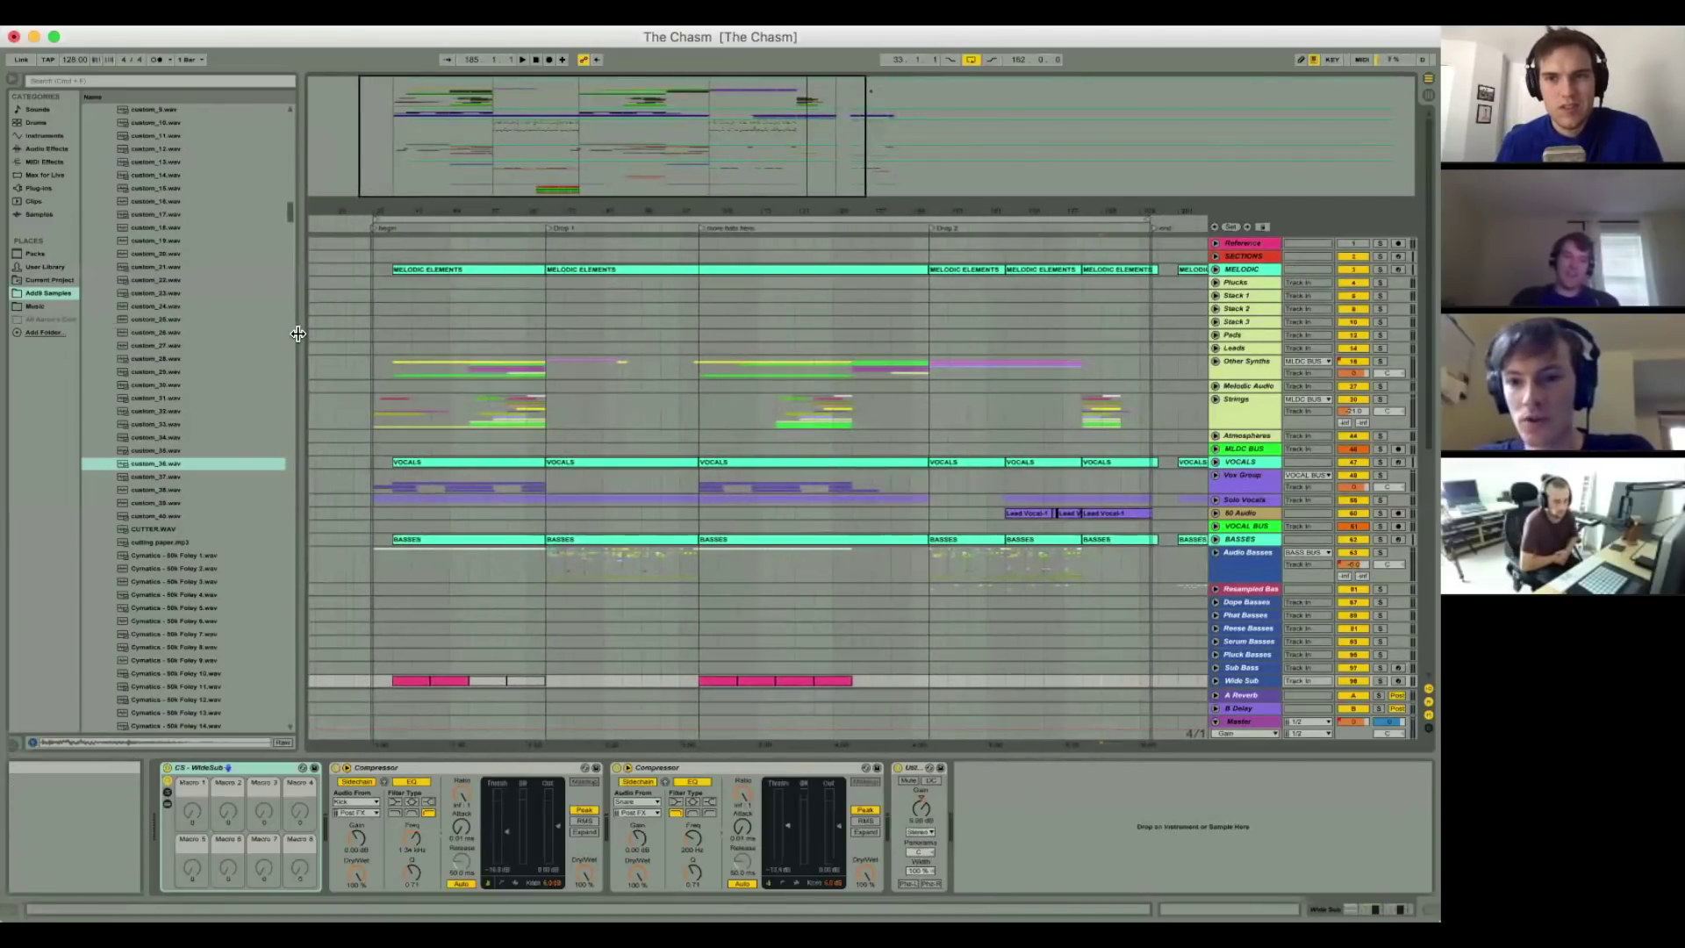